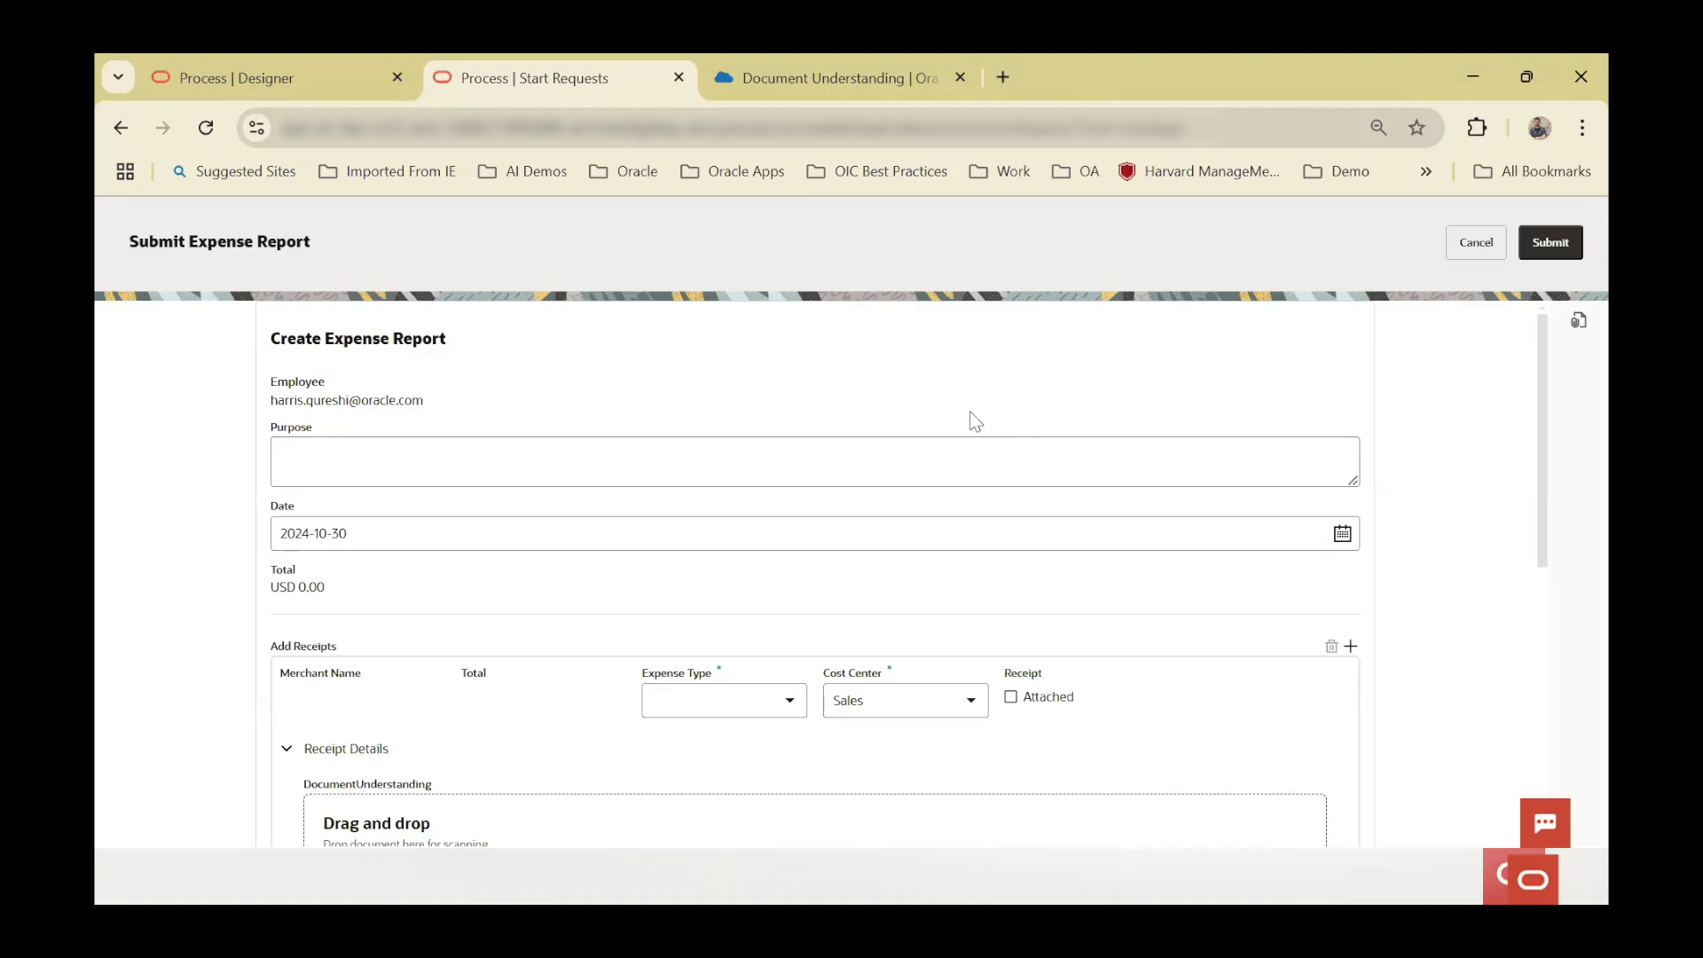
# - Enter "business lunch" as the purpose of the expense report
pyautogui.scroll(-1, 958, 406)
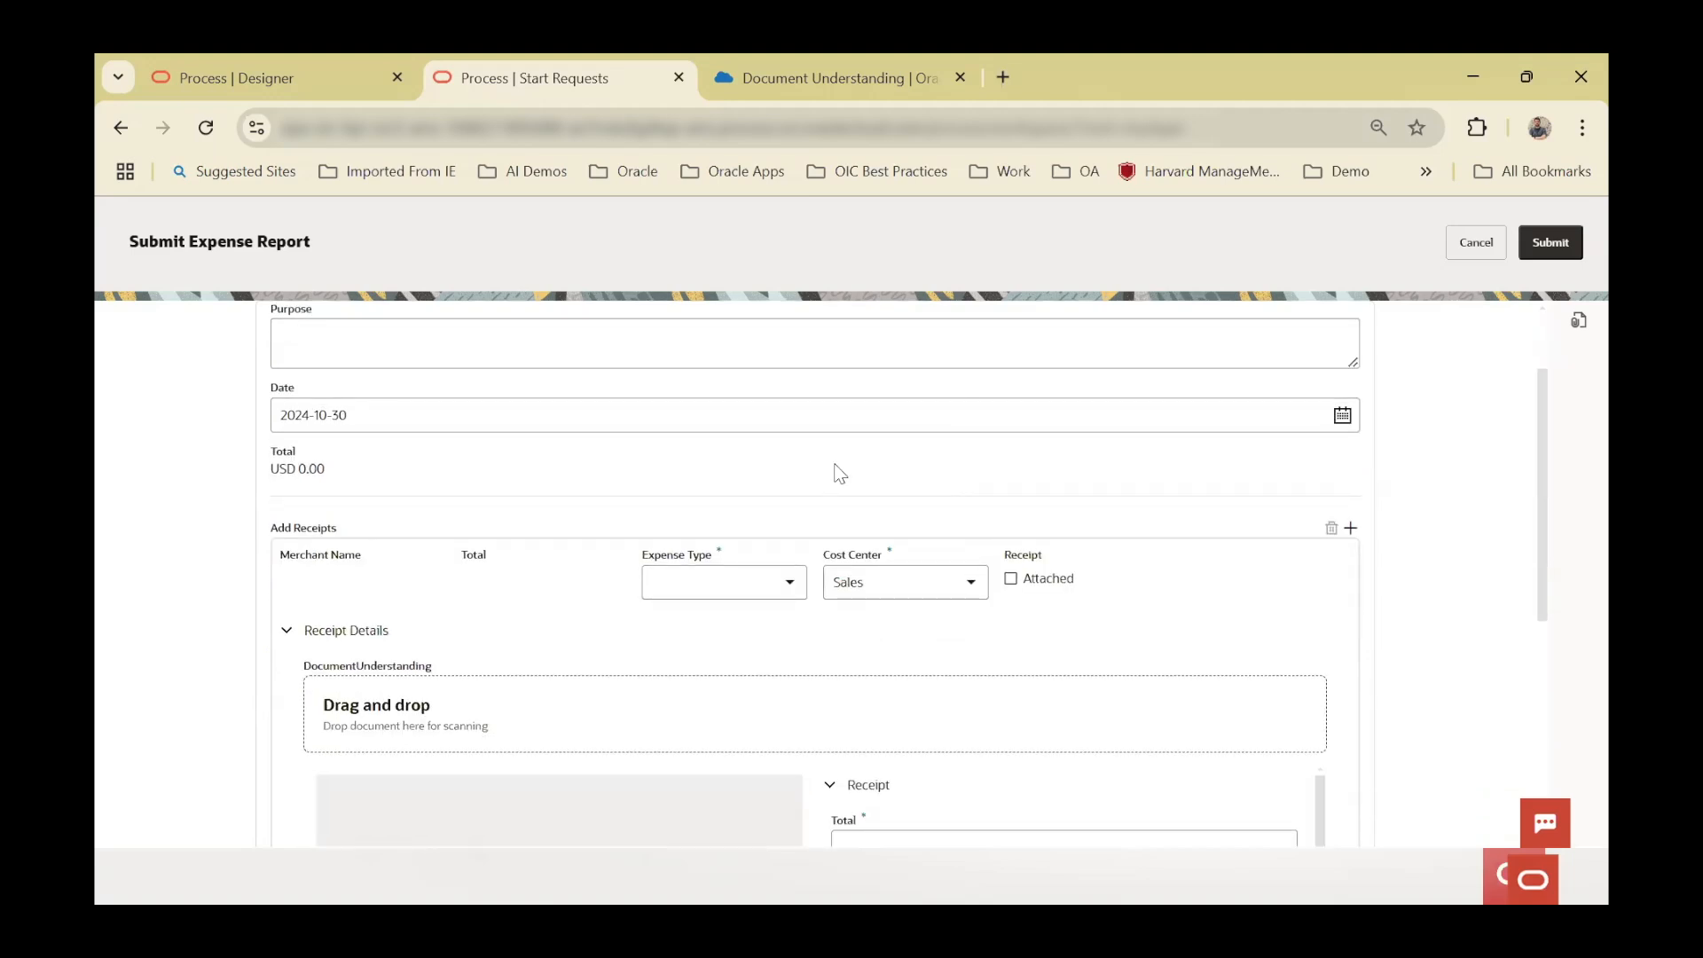
pyautogui.scroll(-1, 852, 466)
pyautogui.scroll(1, 887, 463)
pyautogui.scroll(1, 888, 463)
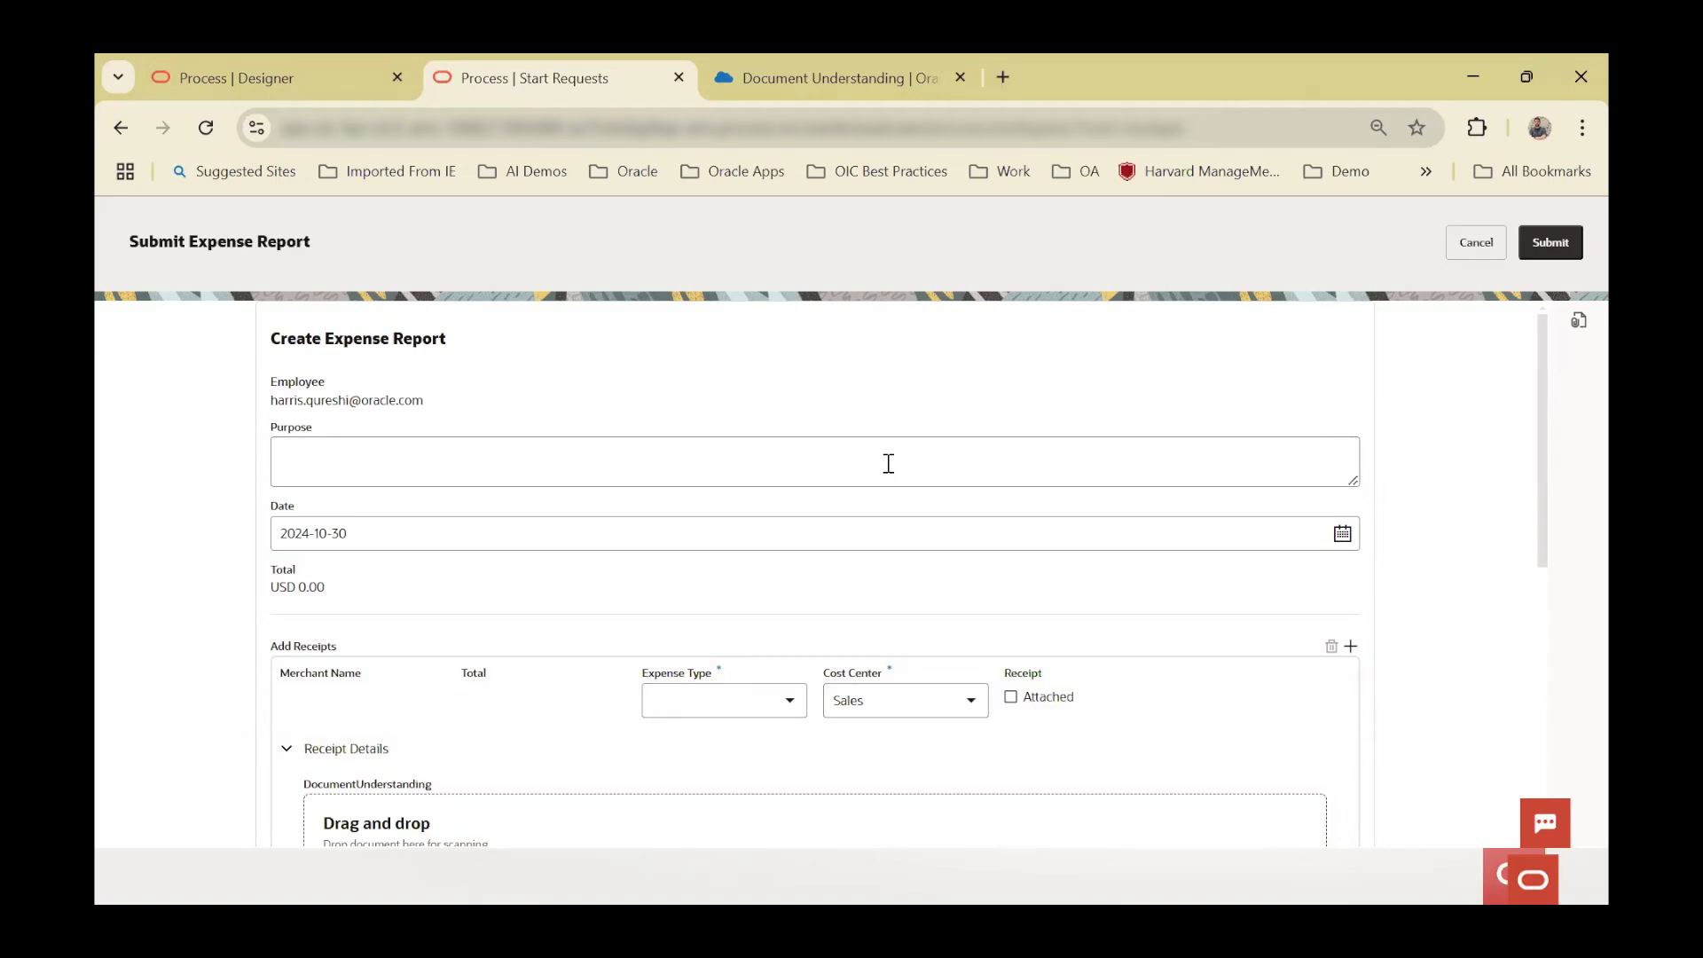
pyautogui.scroll(-3, 891, 463)
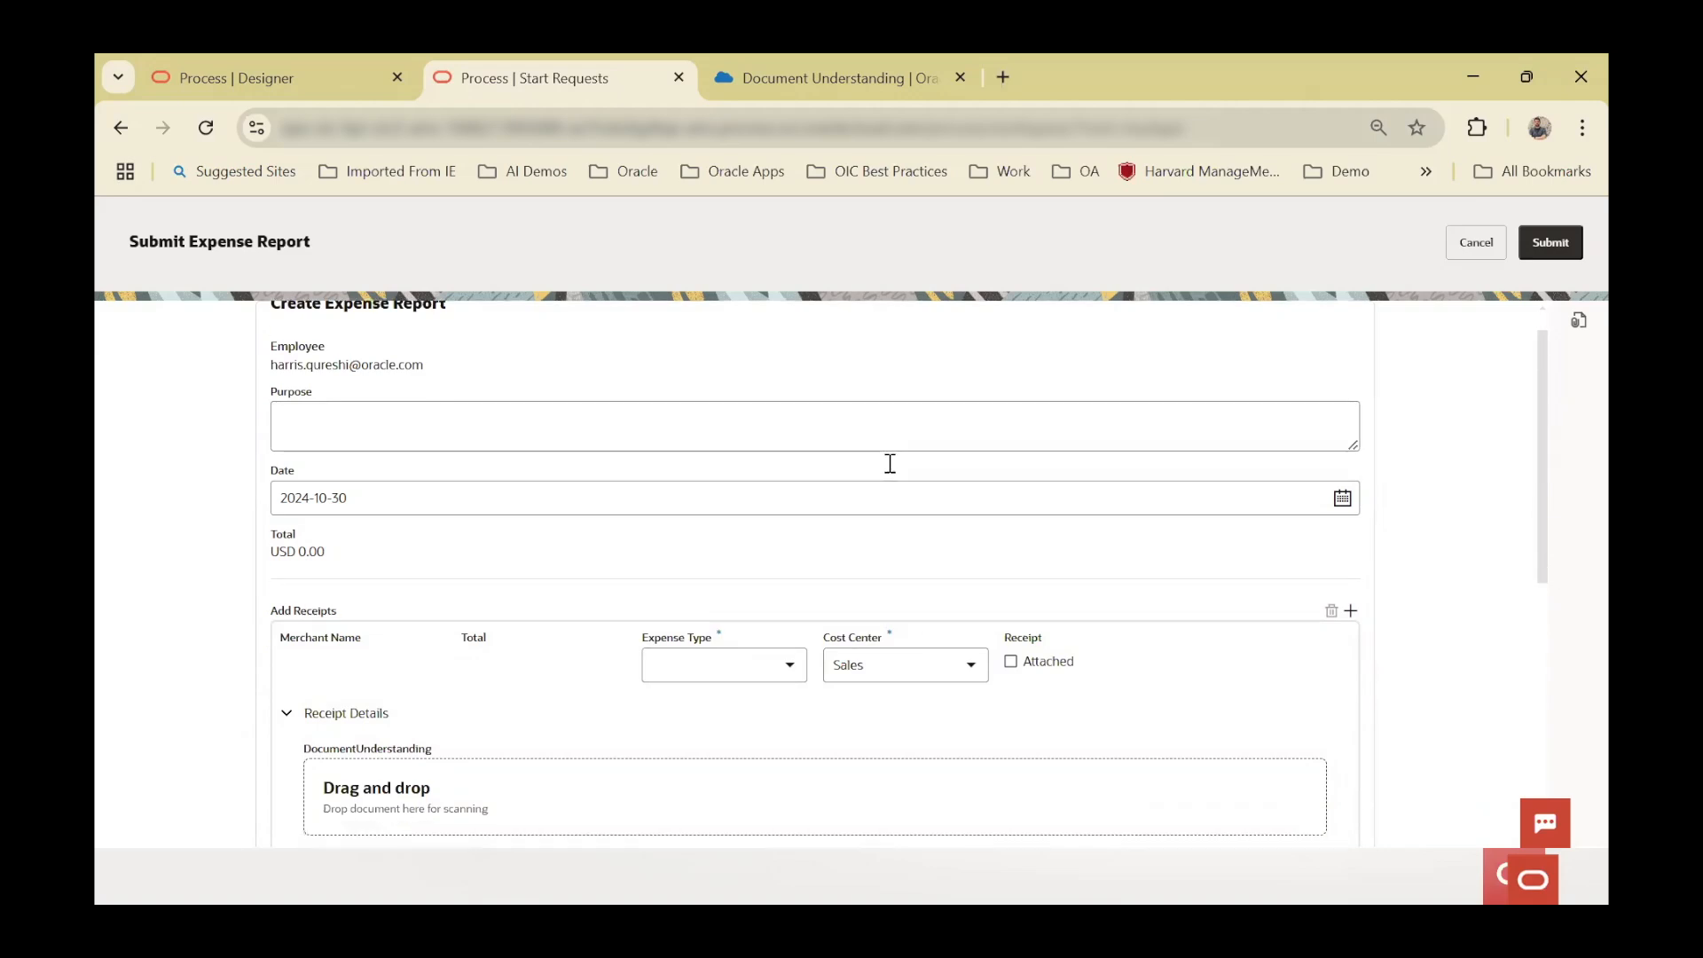
pyautogui.scroll(3, 639, 448)
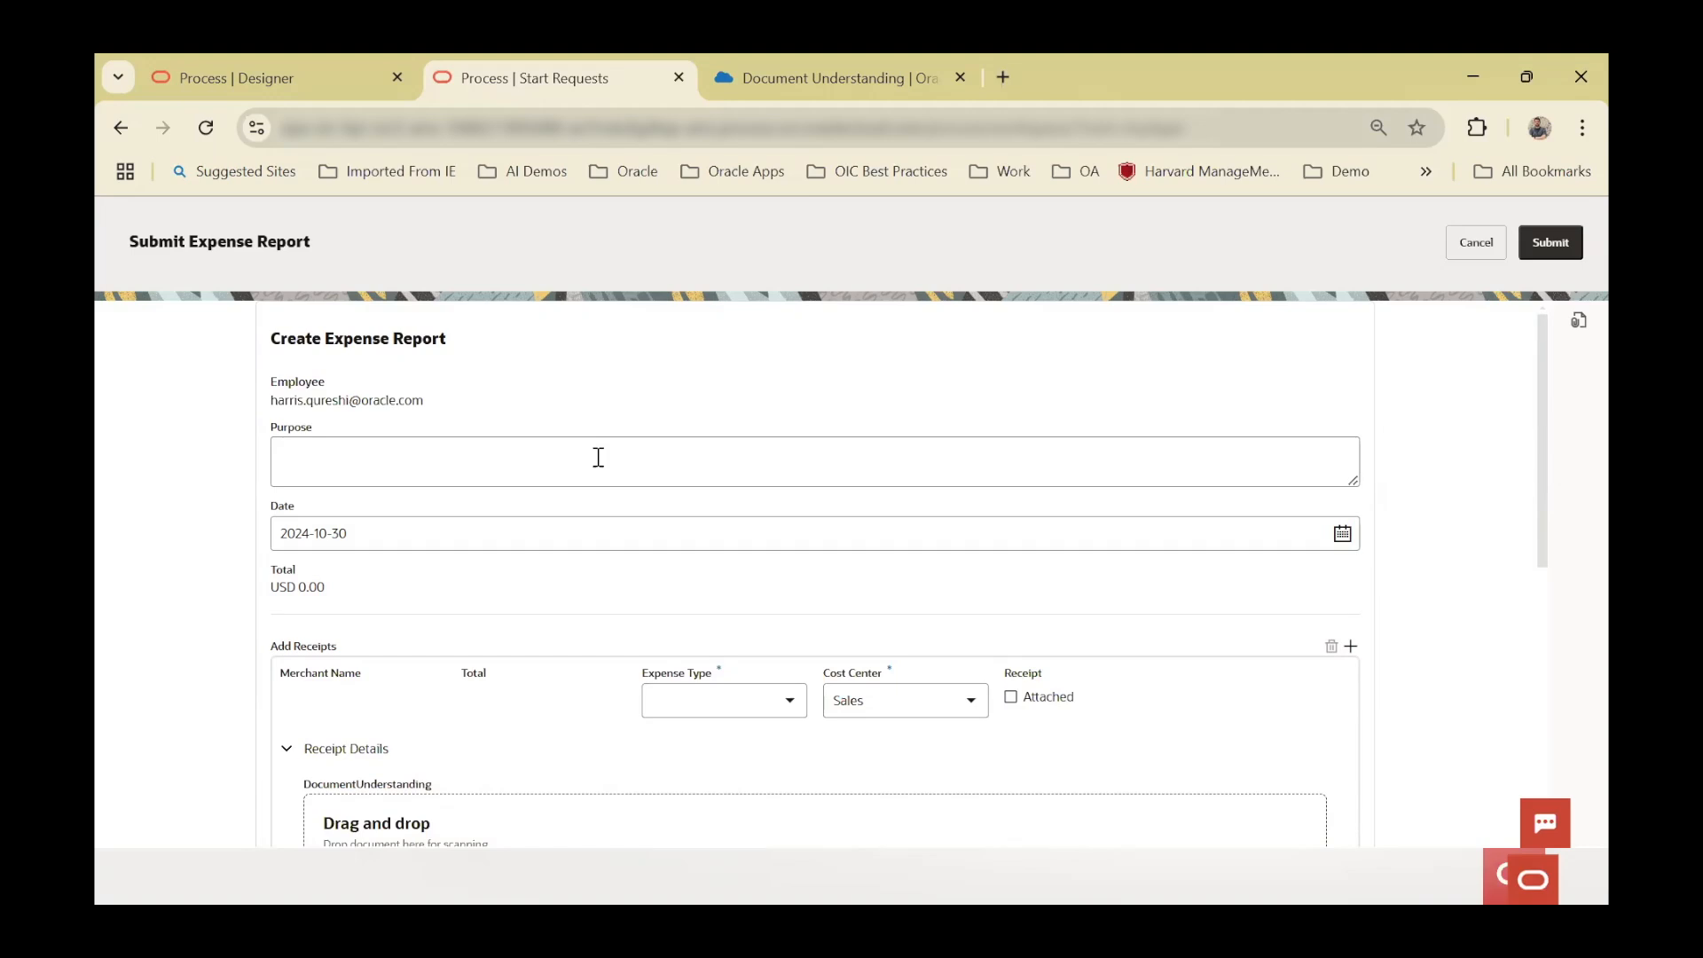
pyautogui.click(638, 449)
pyautogui.write('business lunch')
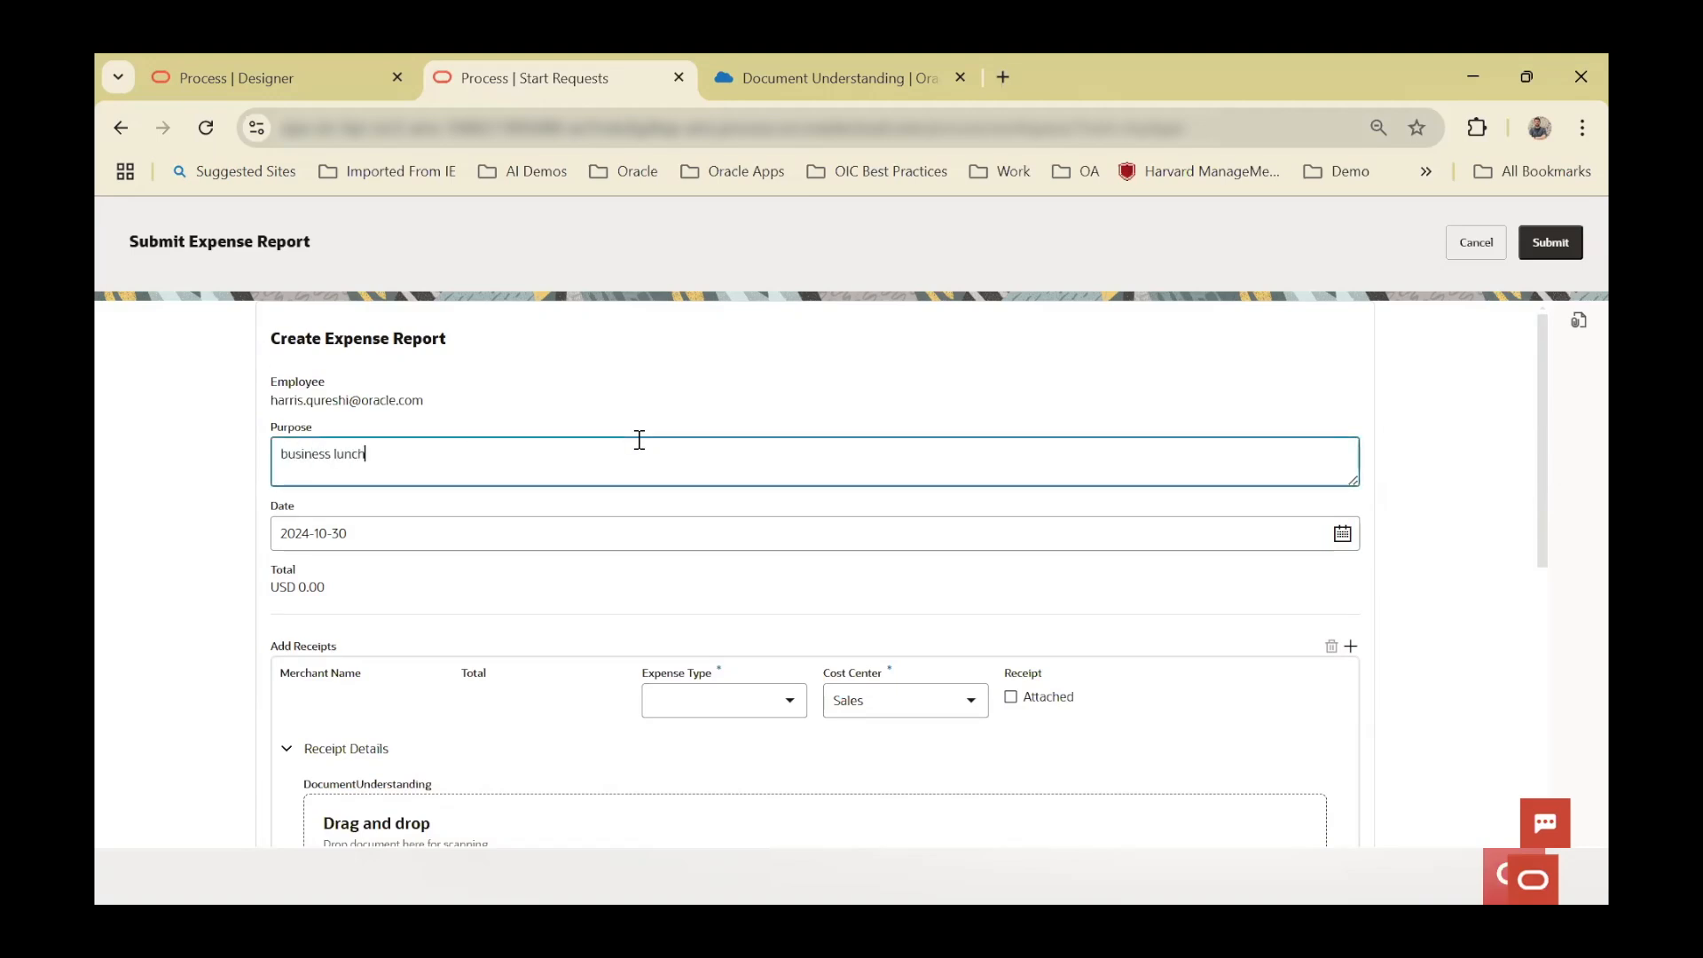
# - Upload the Burrito Bar receipt image for scanning in the receipt details
pyautogui.scroll(-3, 695, 467)
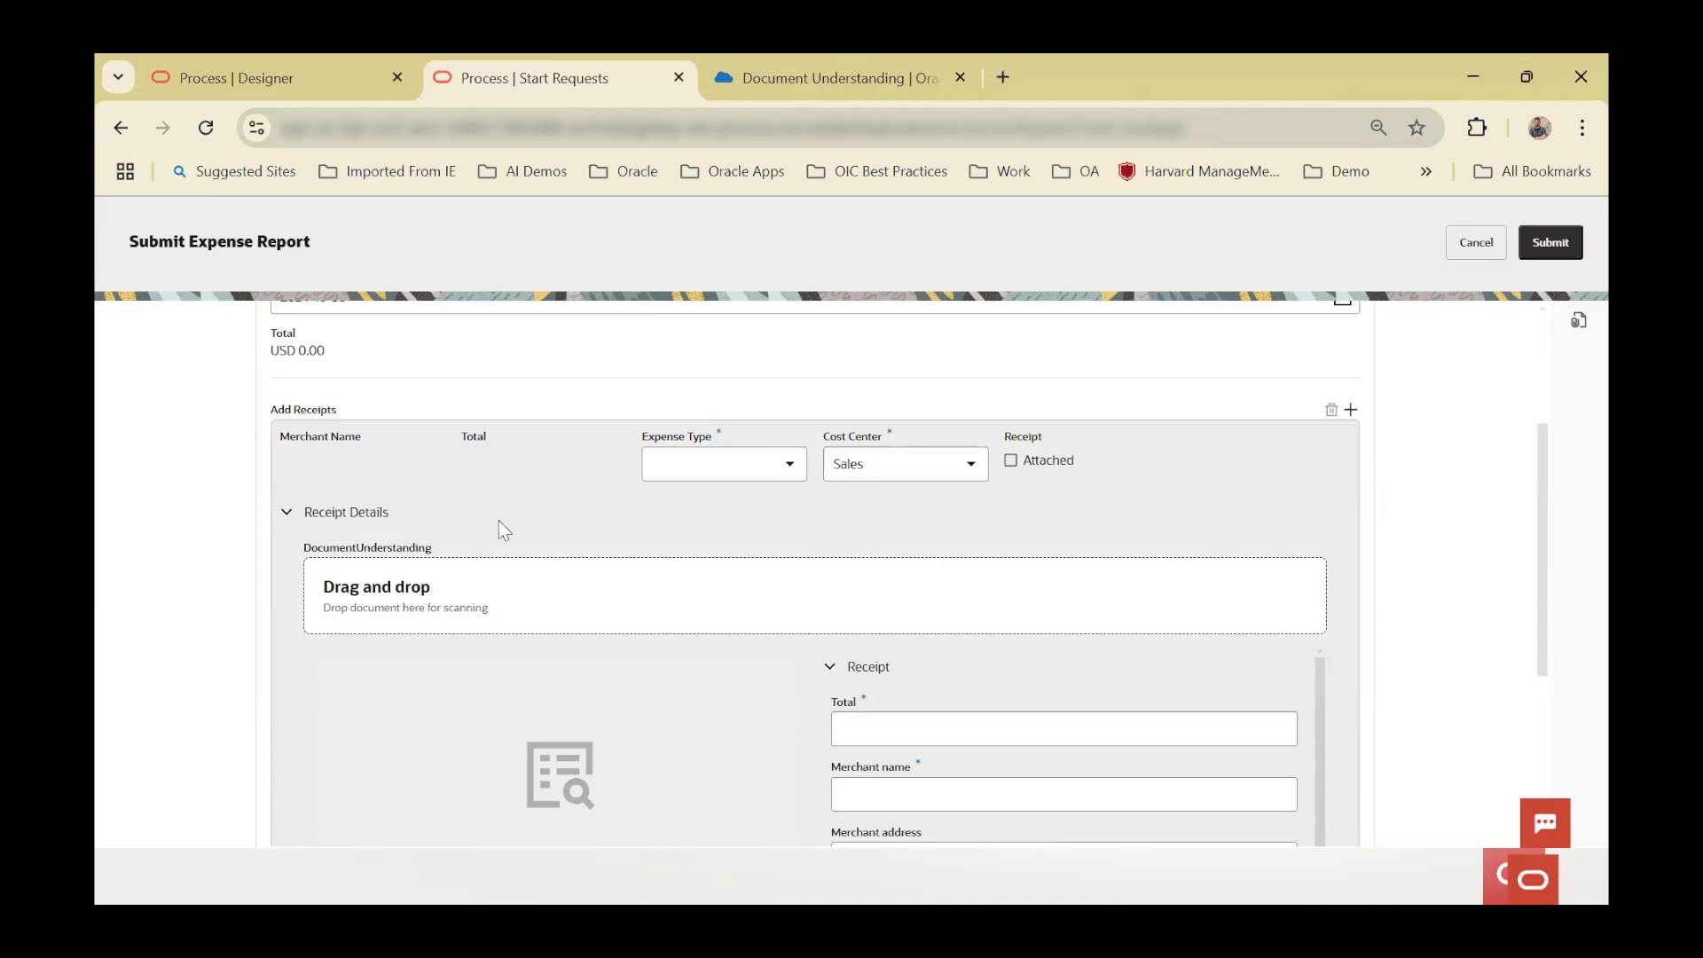
pyautogui.scroll(-2, 504, 530)
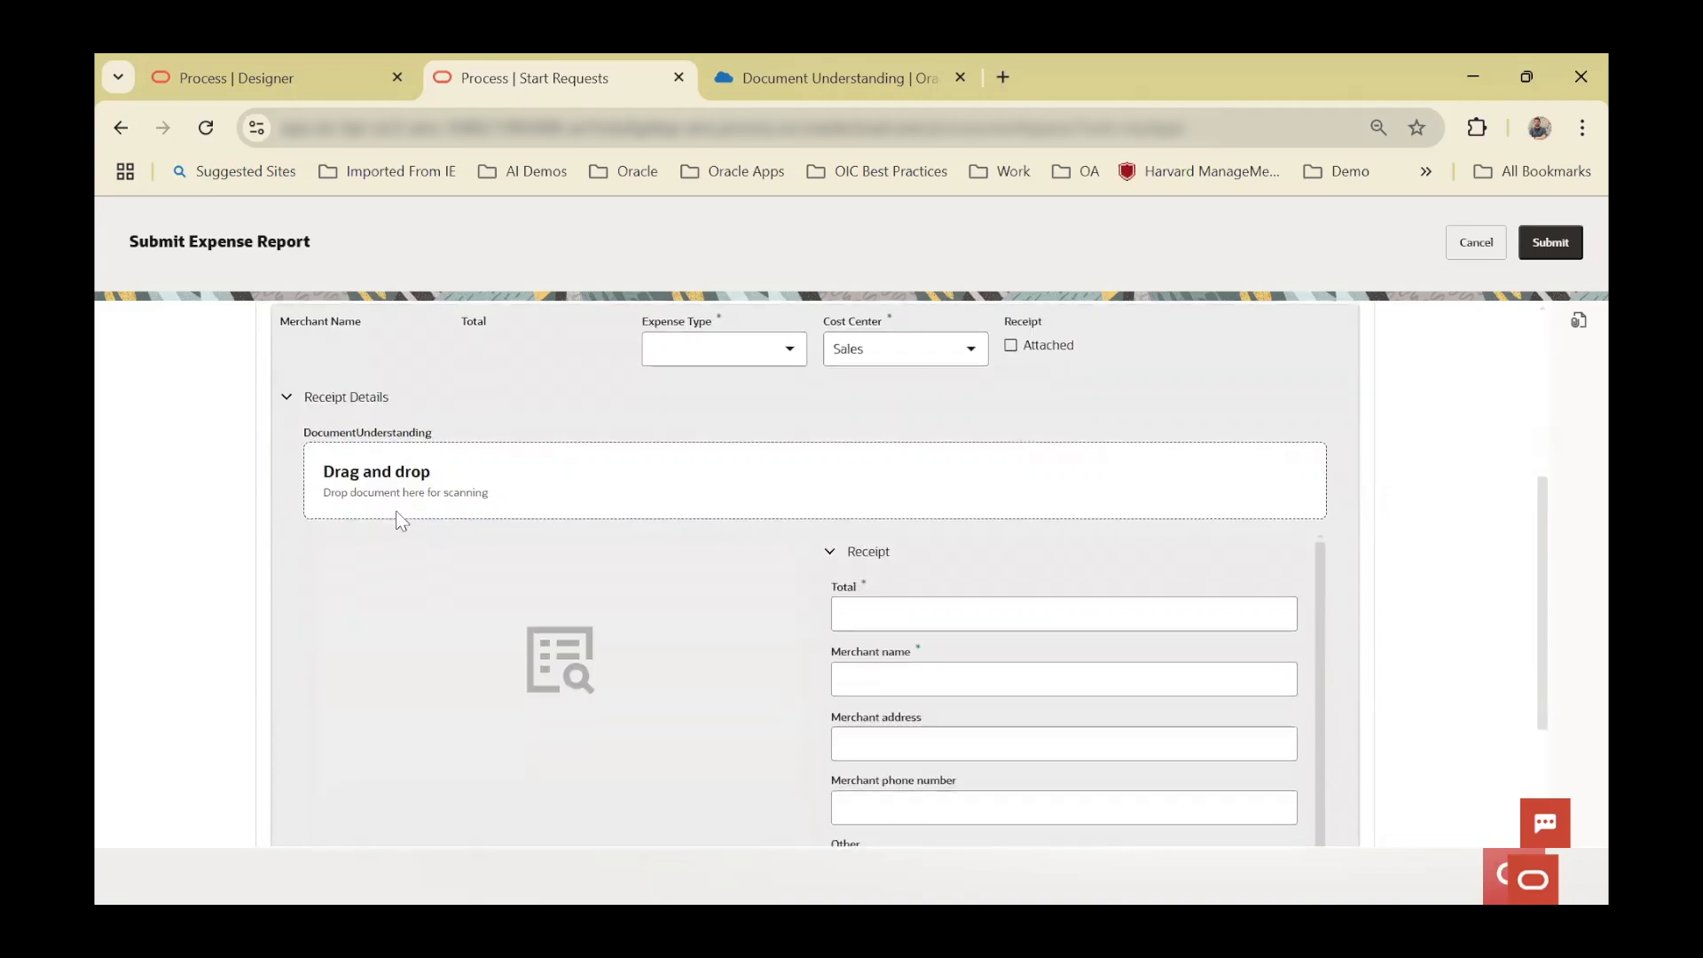
pyautogui.click(465, 477)
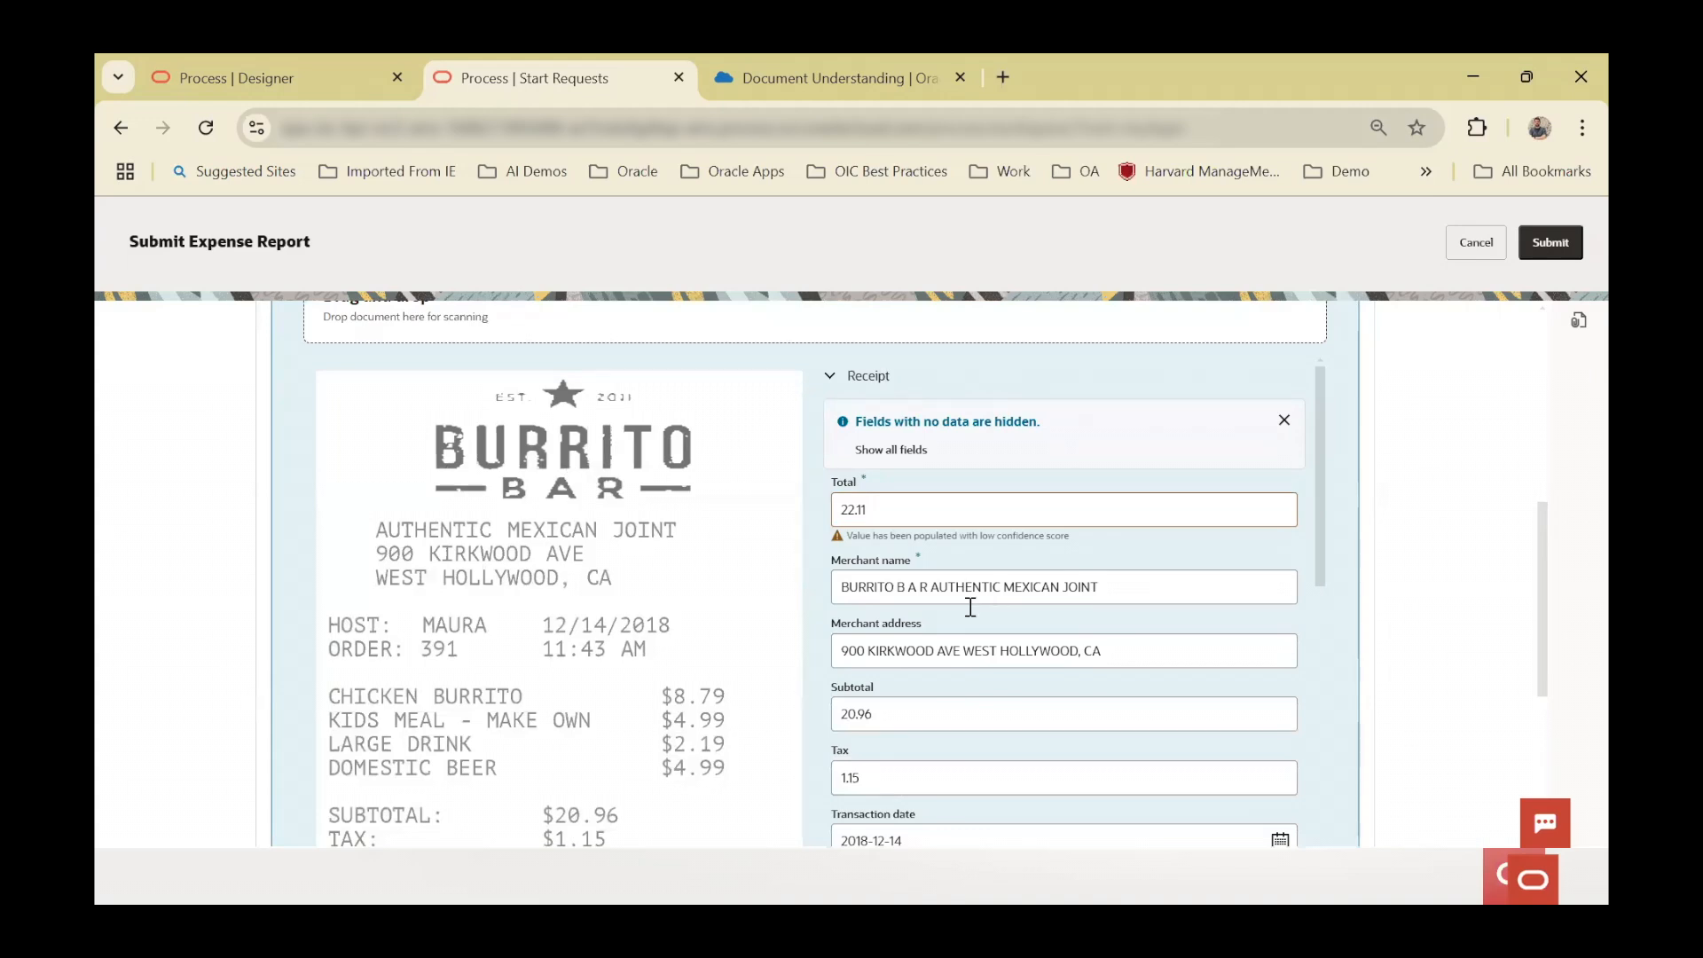
# - Check the extracted receipt fields, then set the receipt's expense type to Meals and mark the receipt as attached
pyautogui.scroll(-10, 864, 663)
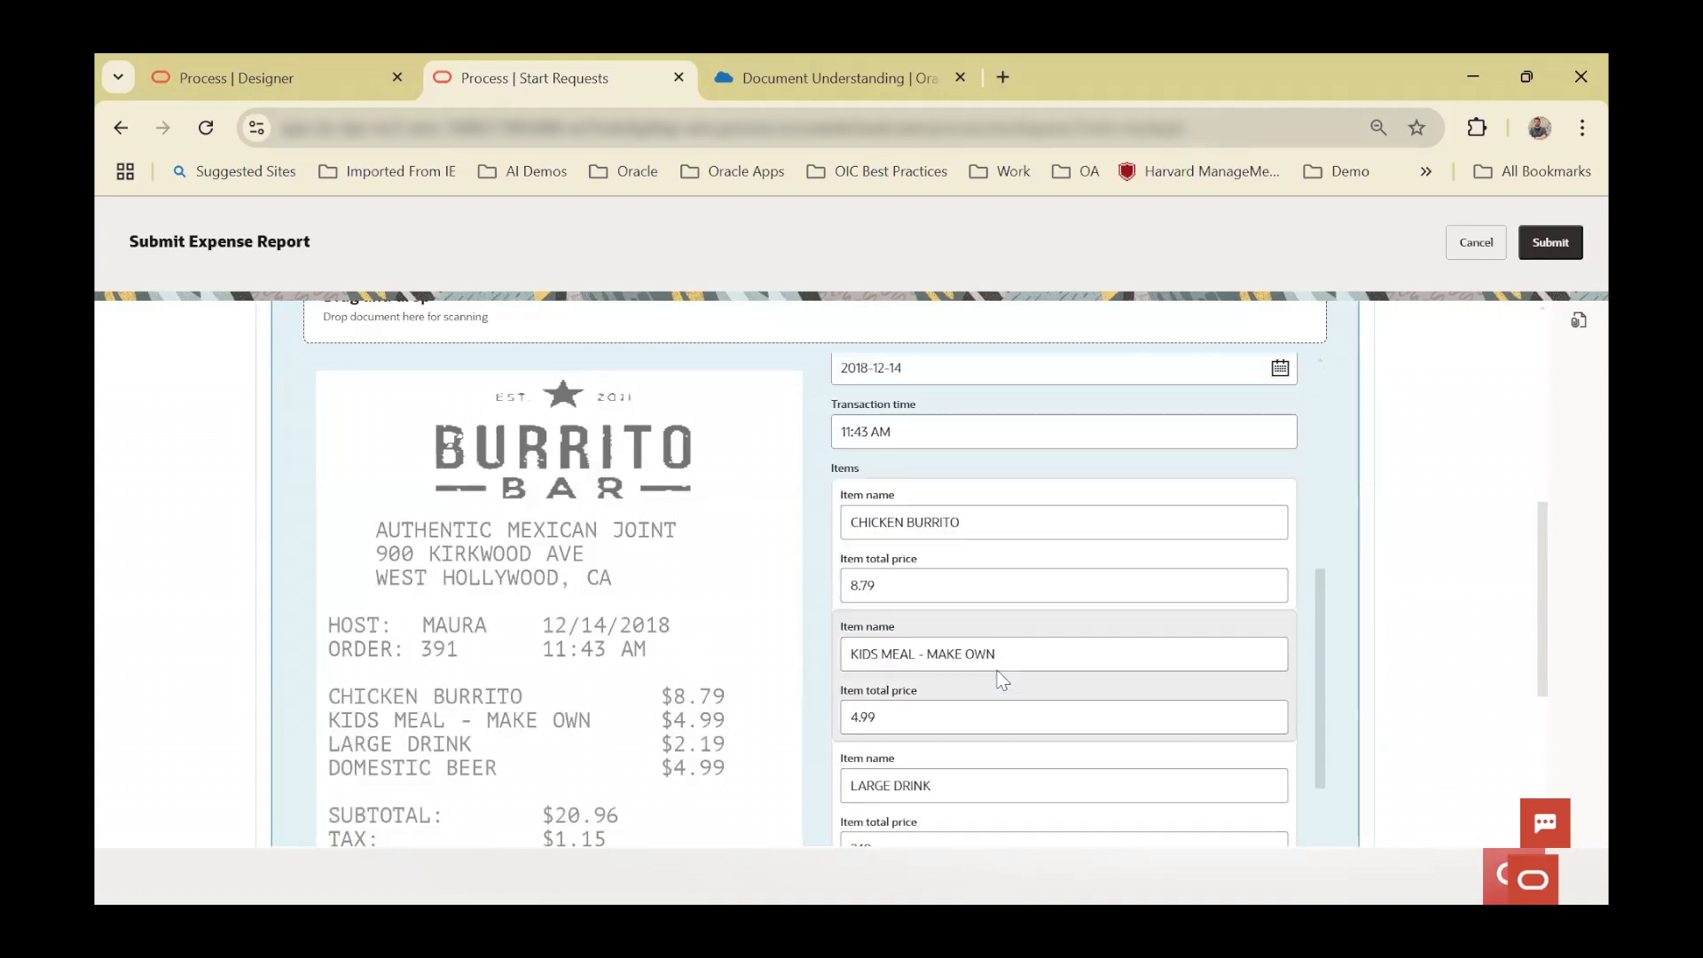
pyautogui.scroll(-2, 1126, 701)
pyautogui.scroll(-3, 1126, 709)
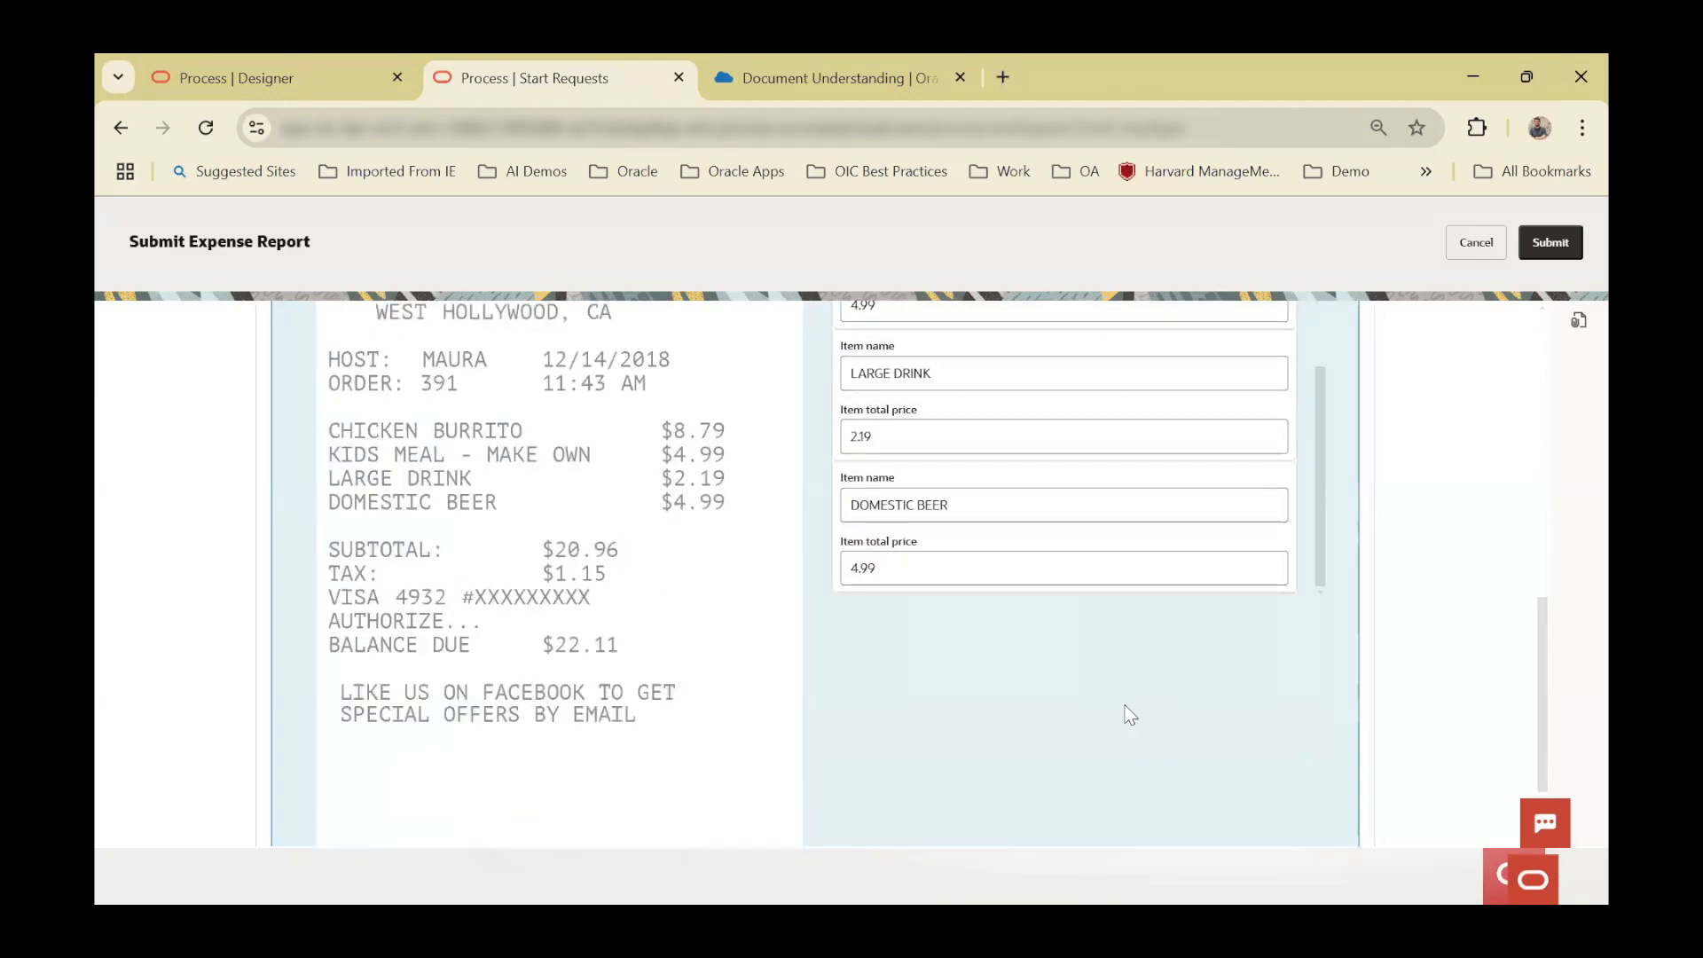
pyautogui.scroll(10, 1126, 710)
pyautogui.click(776, 413)
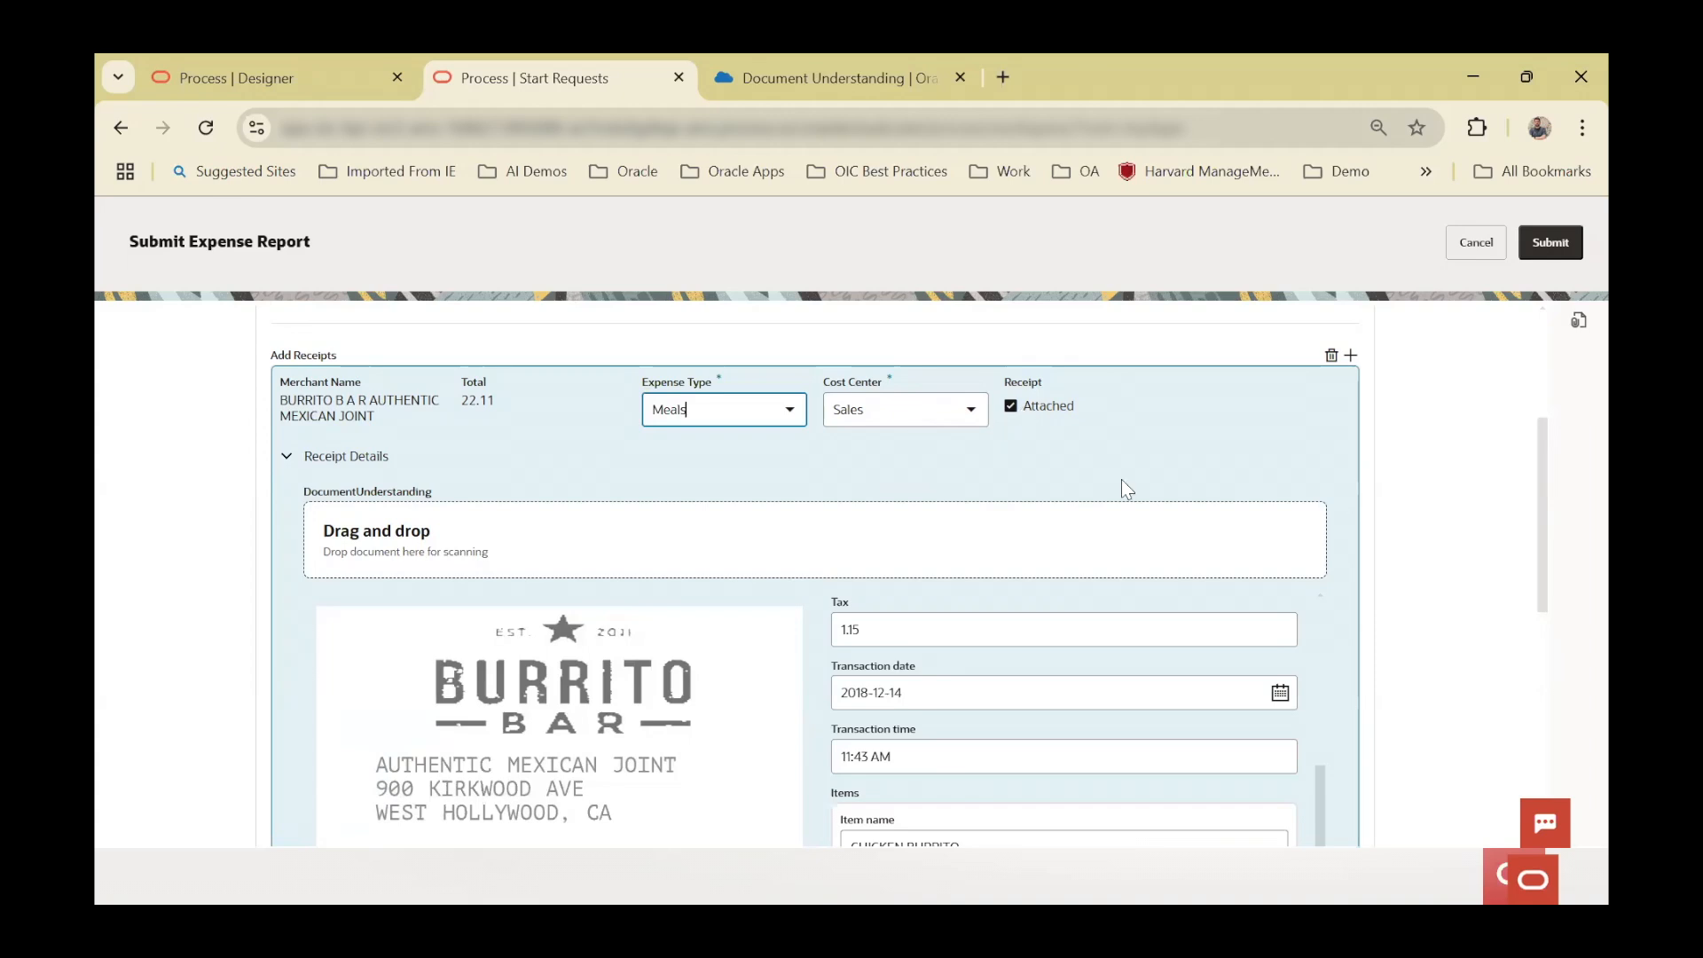
# - Submit the Meals expense report and open its newly created process instance
pyautogui.scroll(3, 869, 514)
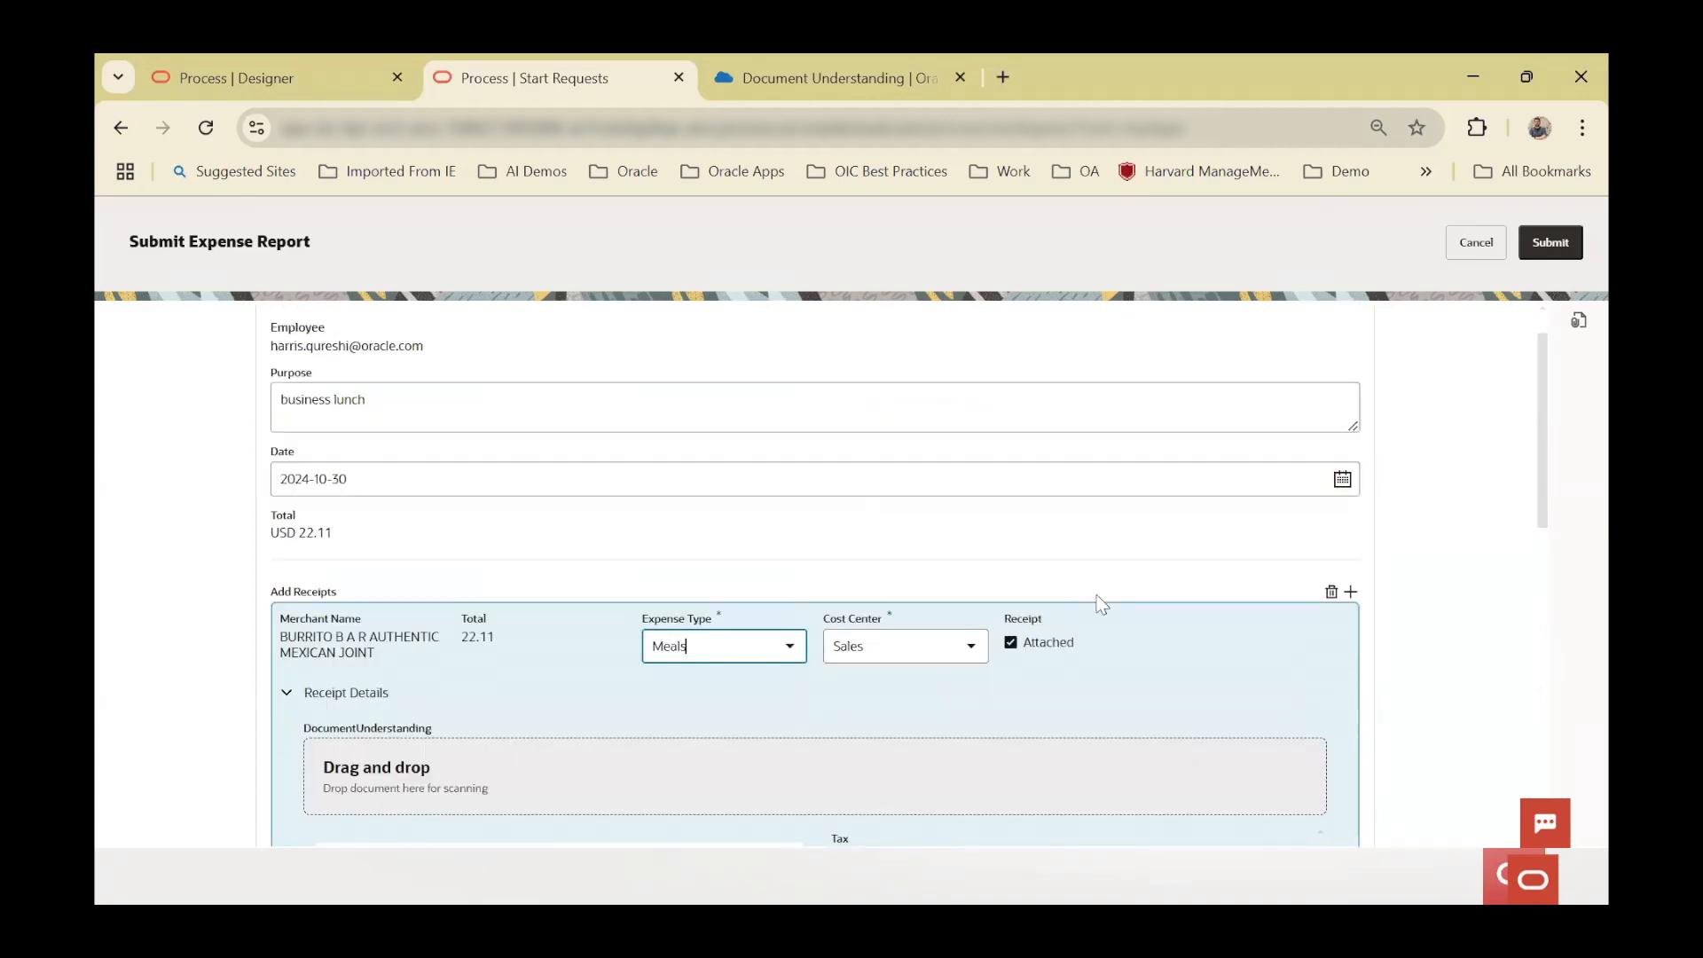
pyautogui.scroll(-5, 1100, 604)
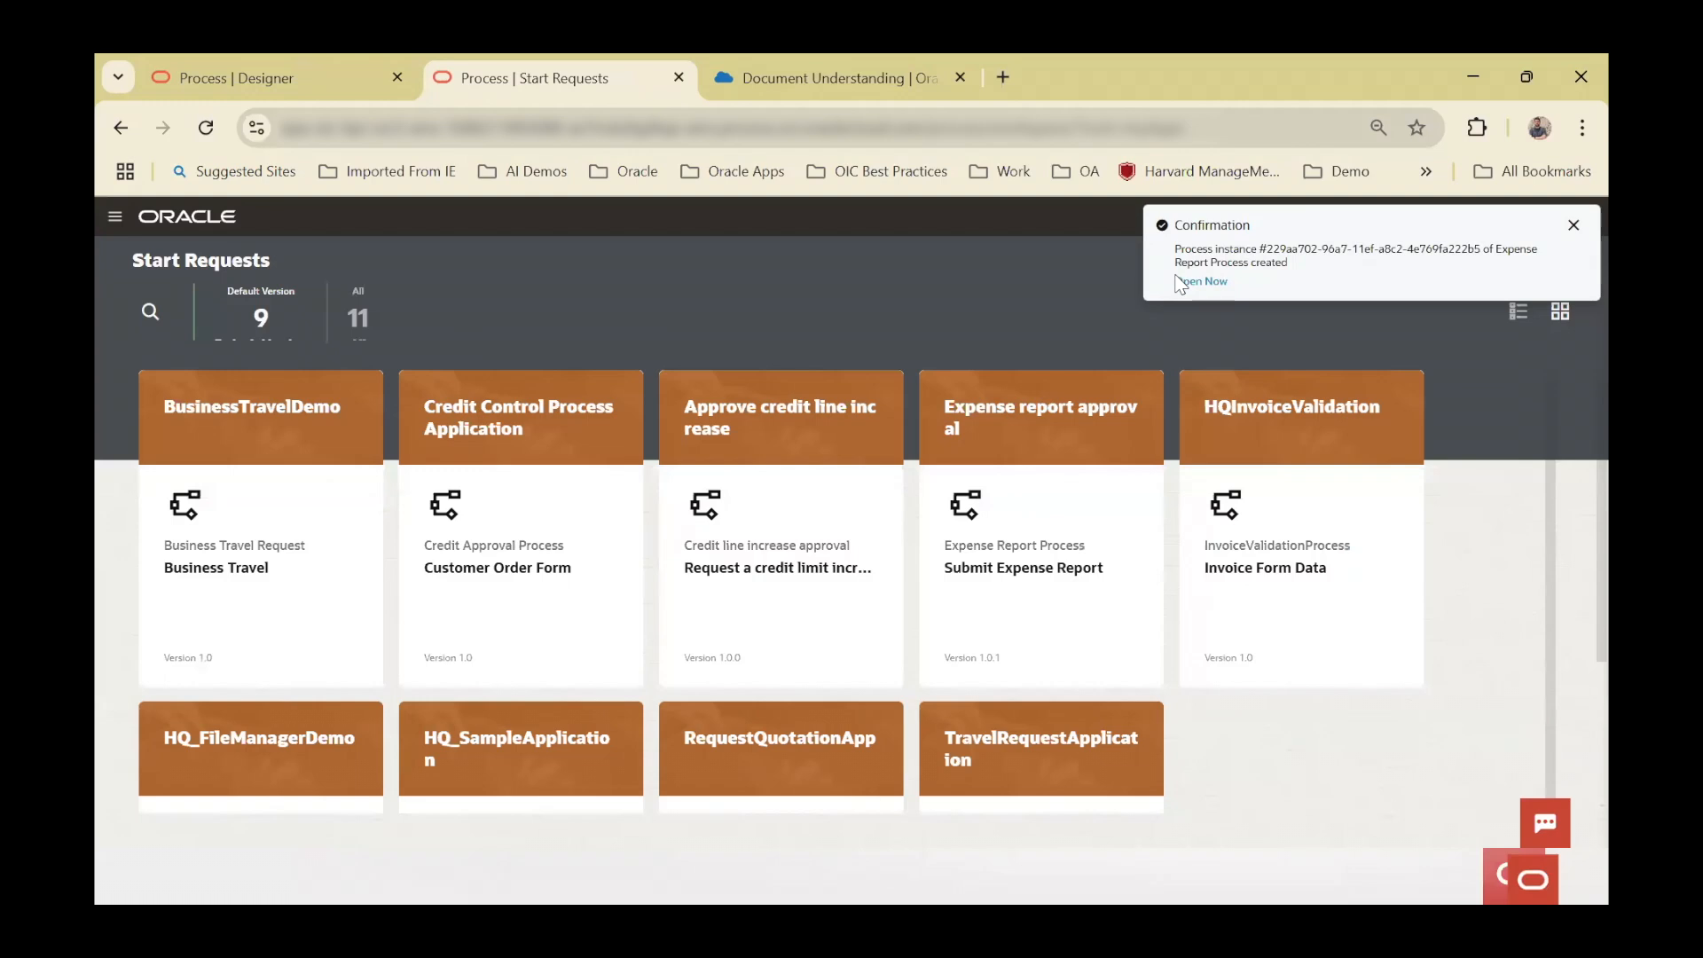
pyautogui.click(1202, 282)
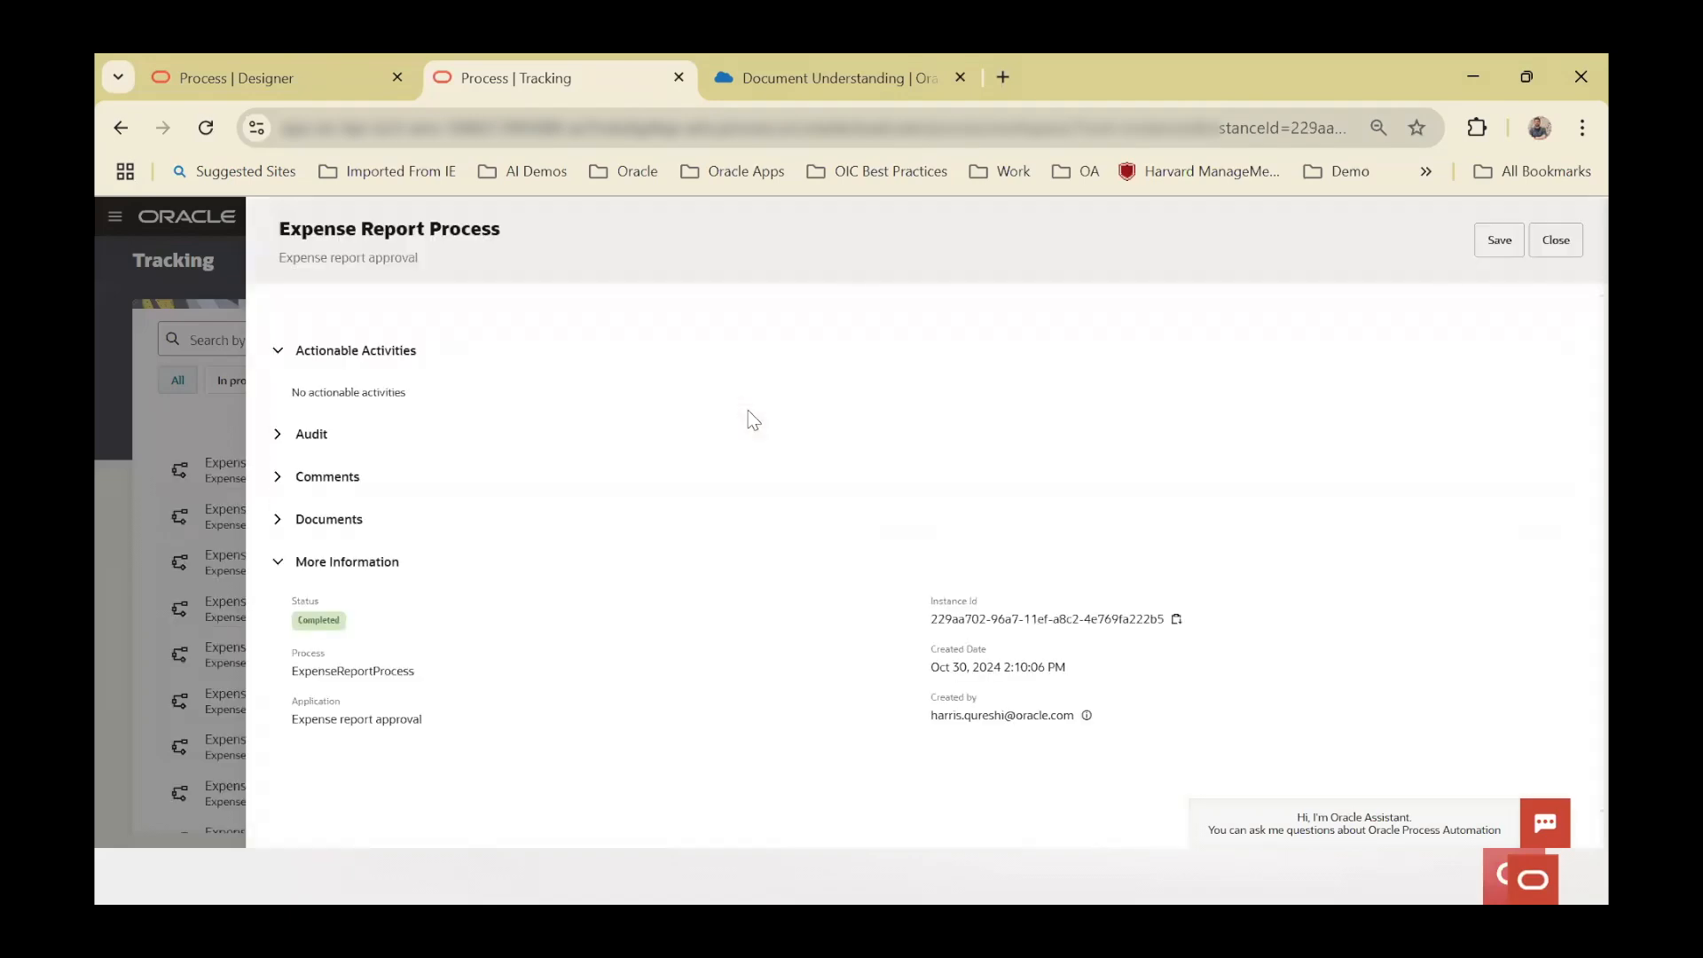
# - Expand the audit trail of the expense report process and review its activities and instance details
pyautogui.click(316, 436)
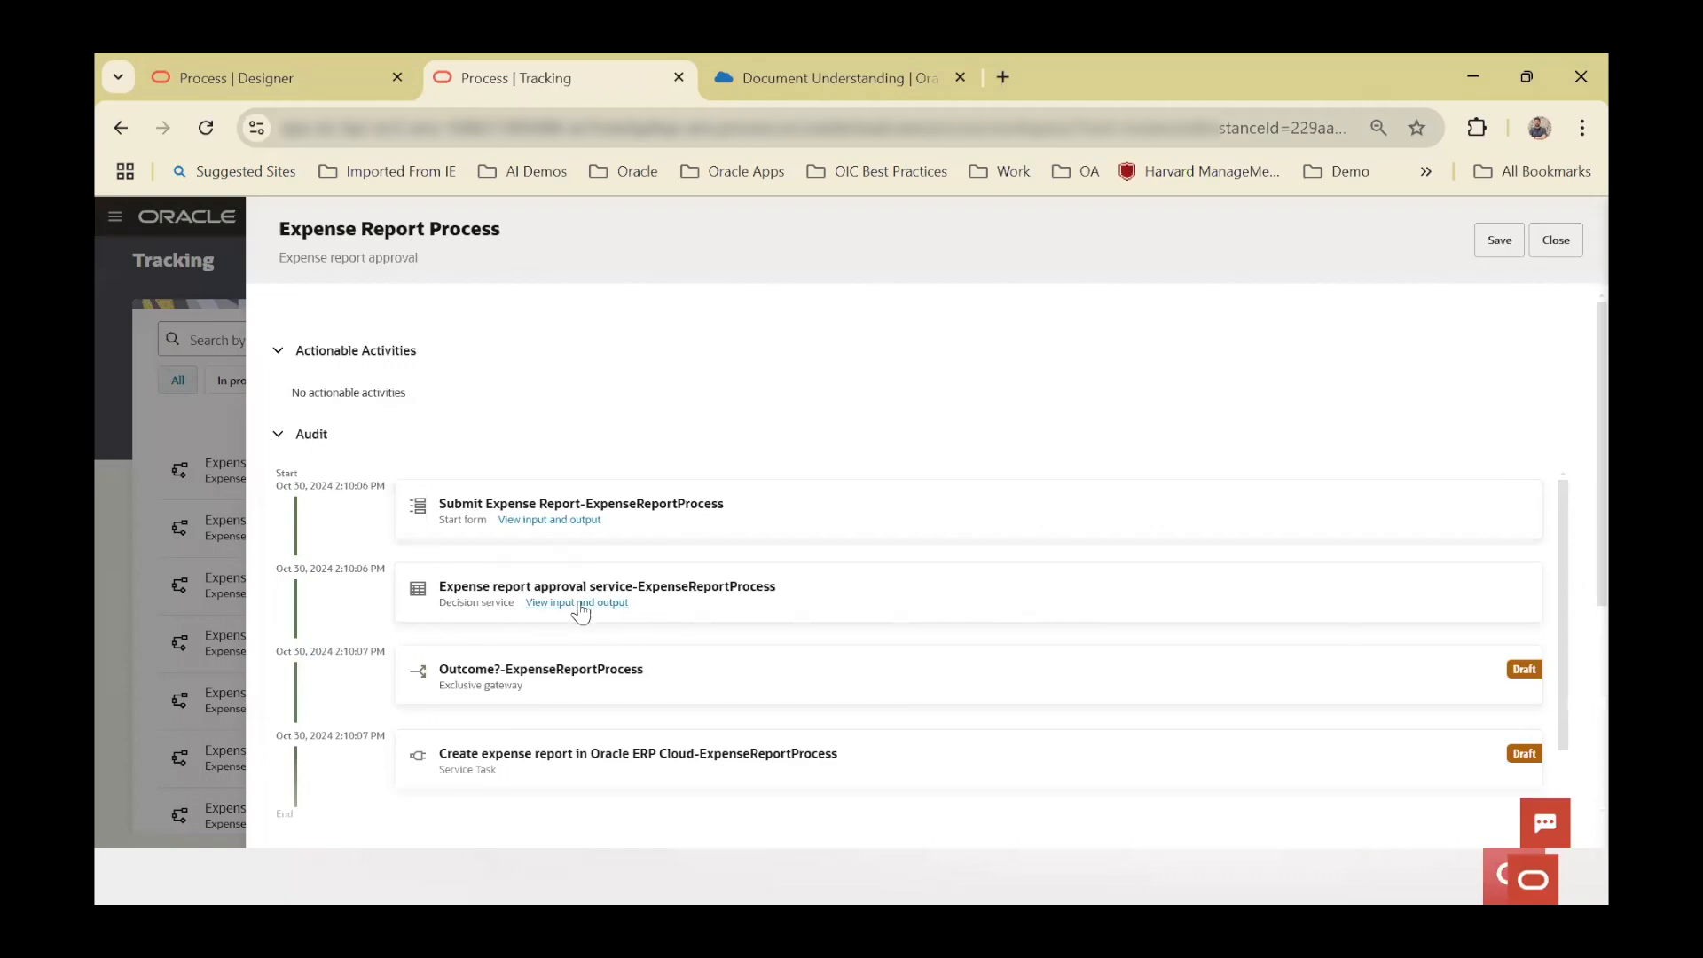
pyautogui.scroll(-1, 401, 784)
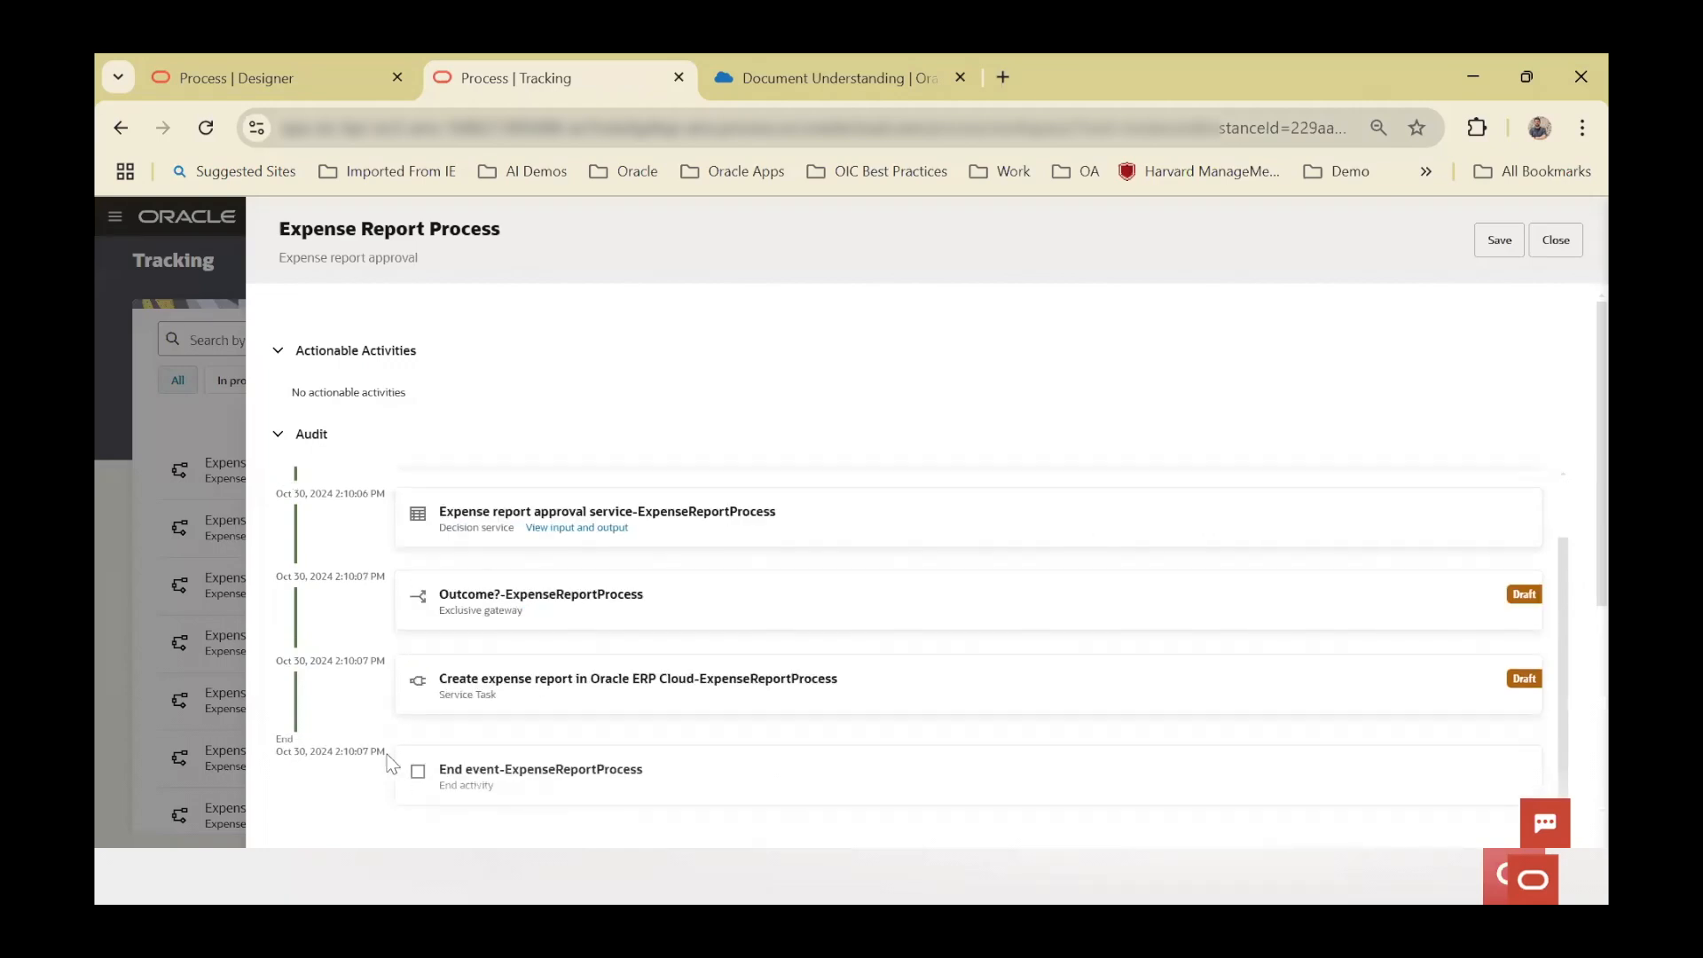
pyautogui.scroll(-4, 608, 654)
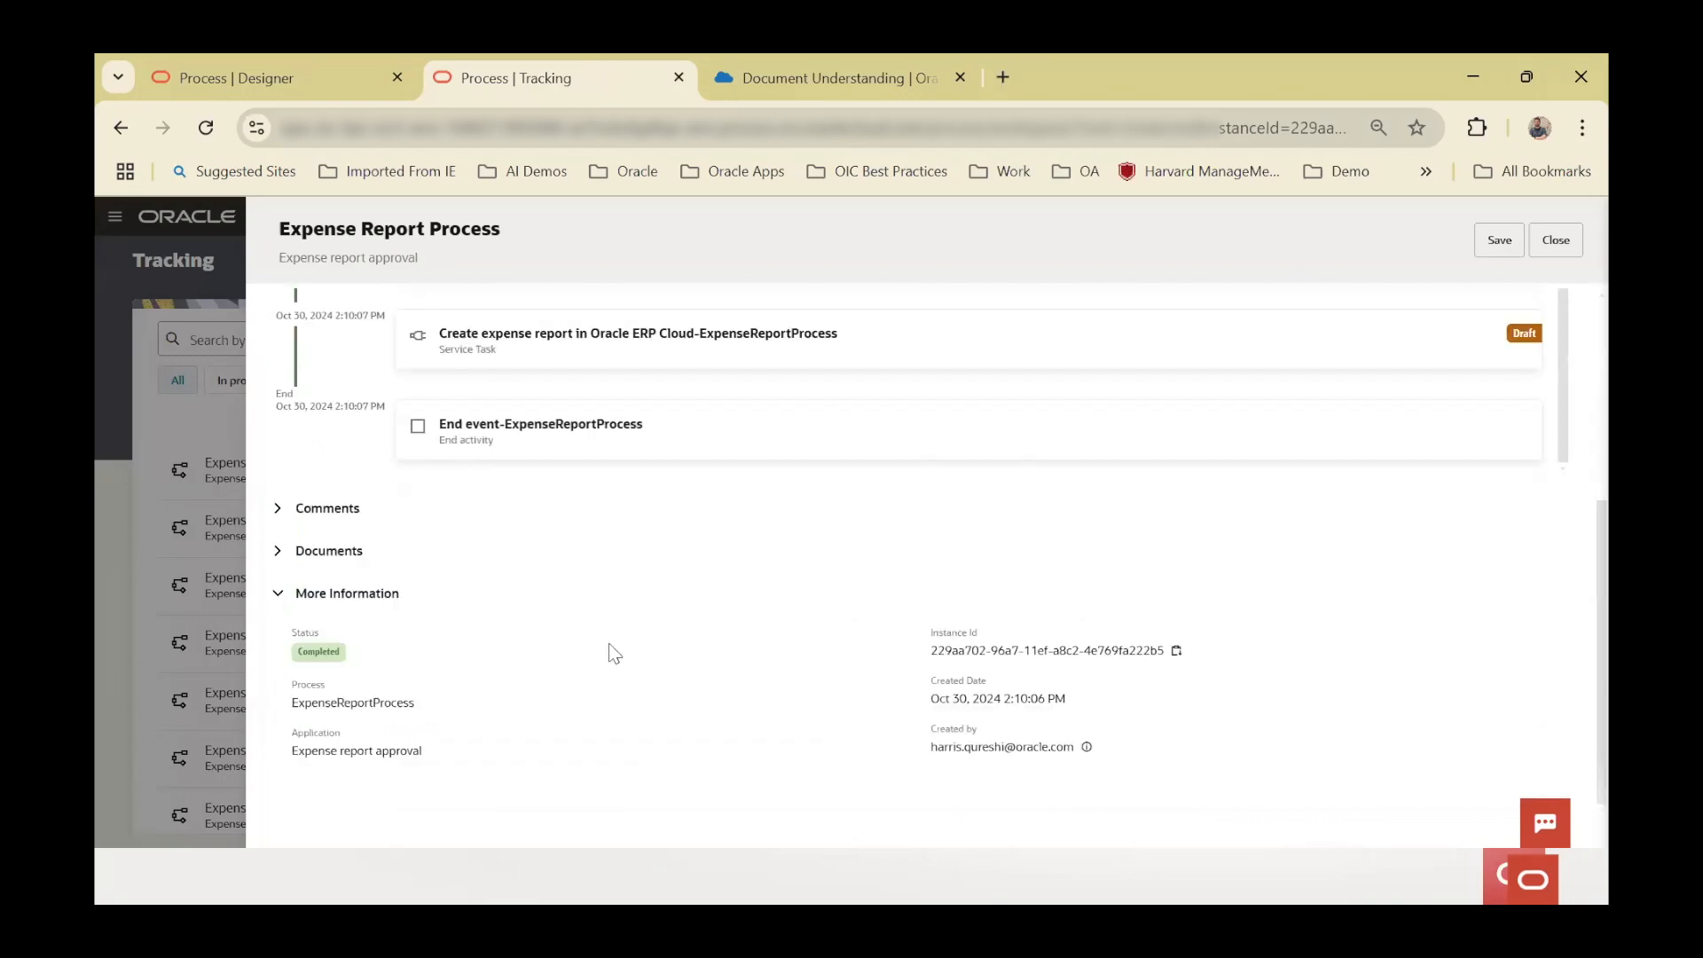
pyautogui.scroll(4, 585, 576)
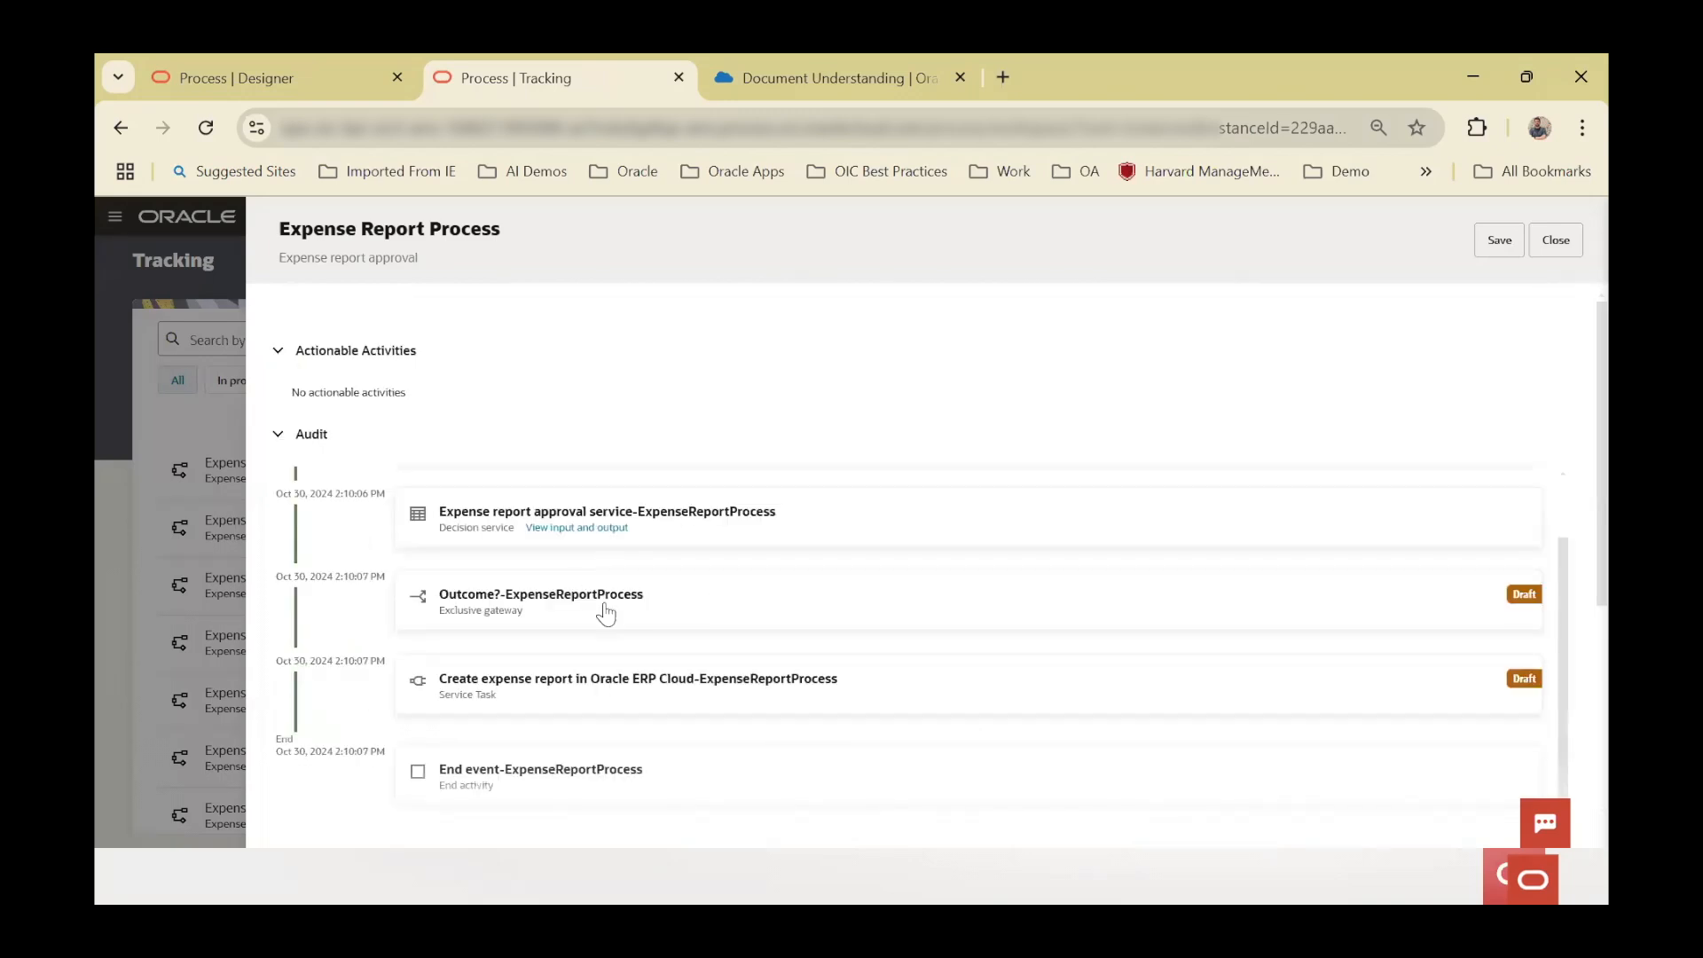
pyautogui.scroll(1, 597, 611)
# - Examine the input and output of the Expense report approval service, checking the expense type and receipt values, and close the view
pyautogui.click(576, 602)
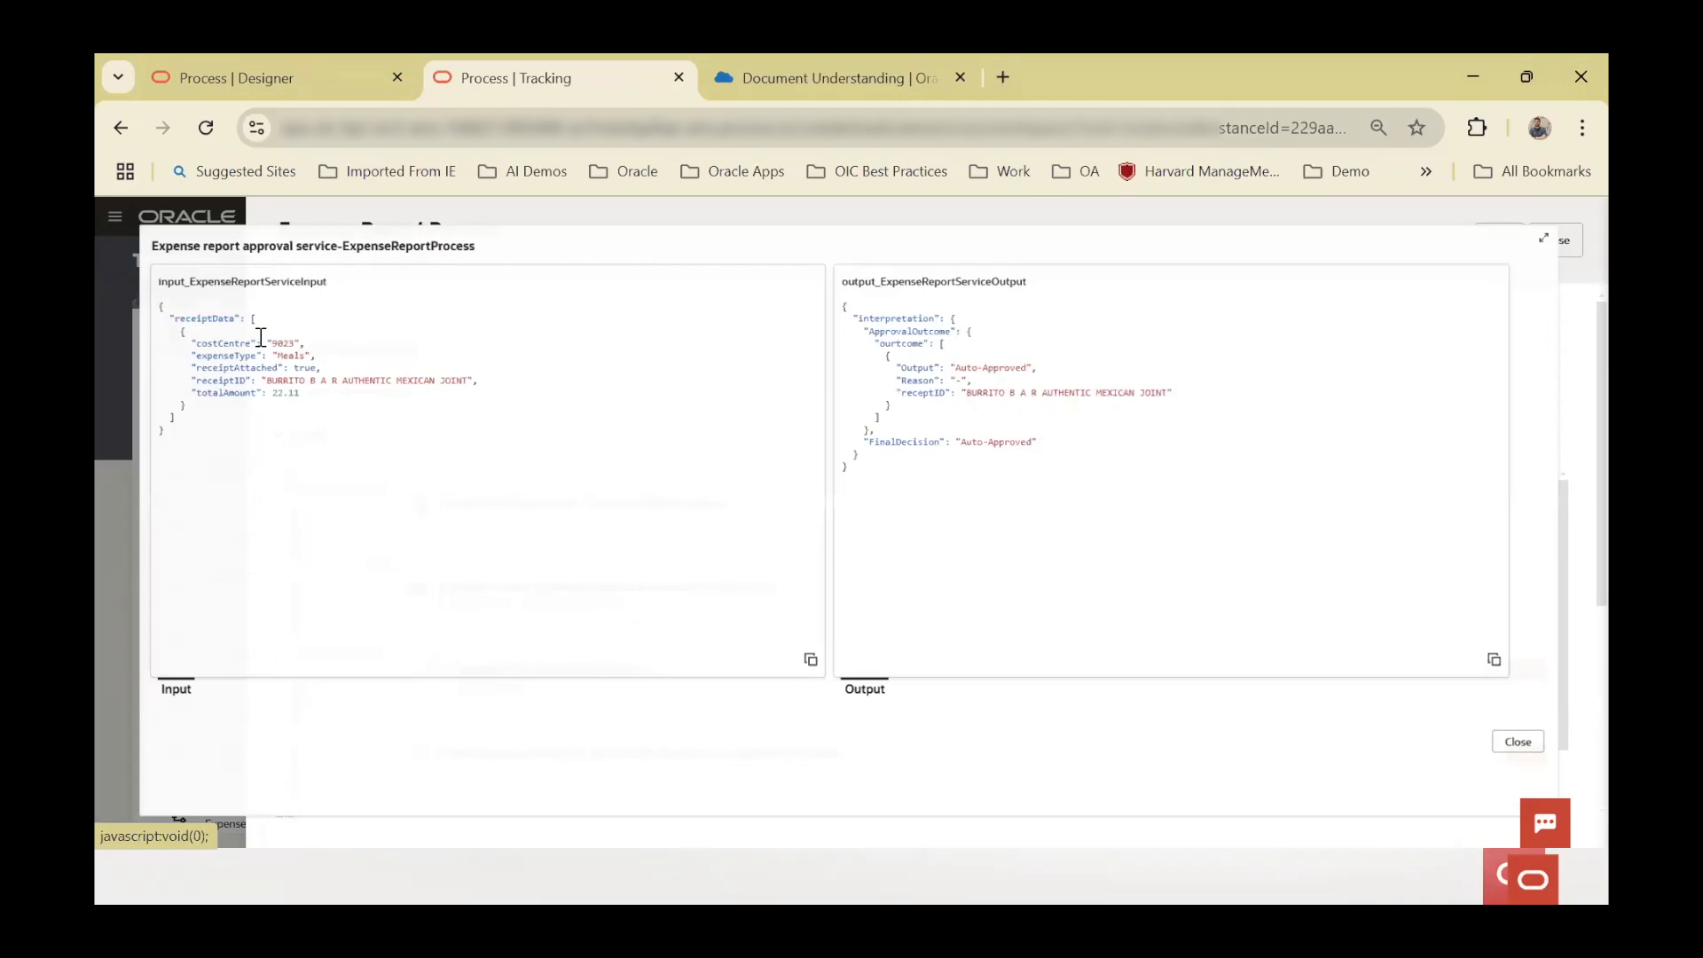
pyautogui.moveTo(261, 350); pyautogui.dragTo(282, 349)
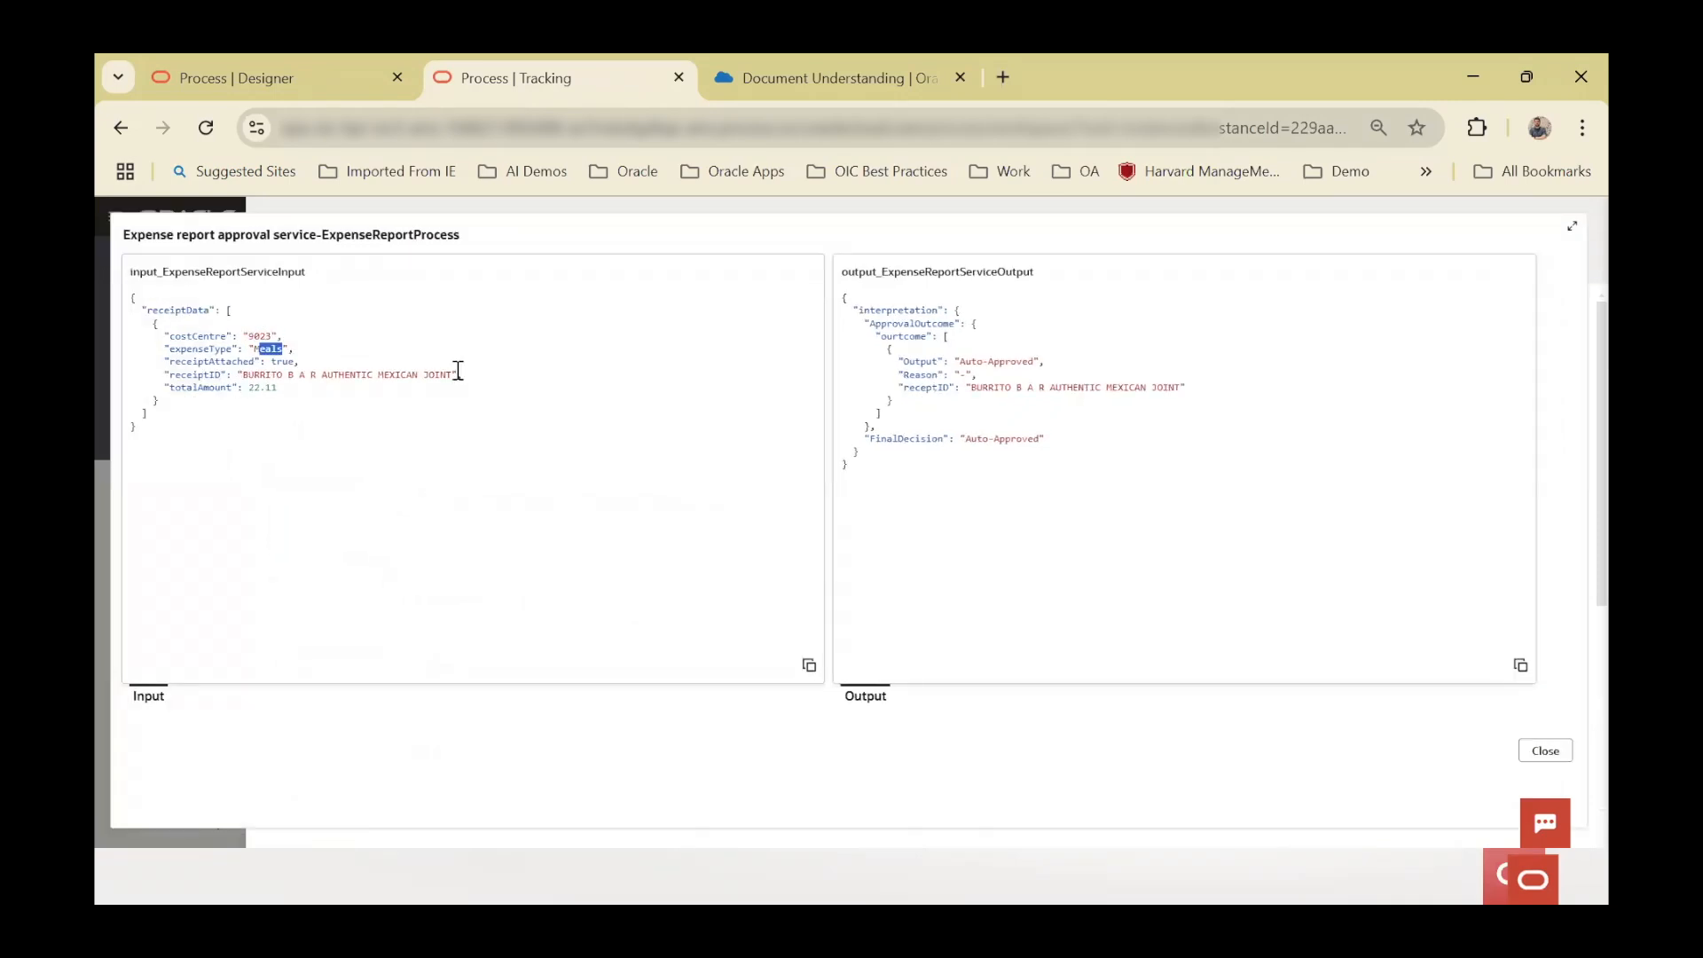
pyautogui.moveTo(441, 374)
pyautogui.mouseDown()
pyautogui.moveTo(243, 362)
pyautogui.moveTo(232, 388)
pyautogui.mouseUp()
pyautogui.click(1541, 752)
# - Return to Start Requests and start a new Submit Expense Report request of the Expense report approval application
pyautogui.click(104, 218)
pyautogui.click(259, 344)
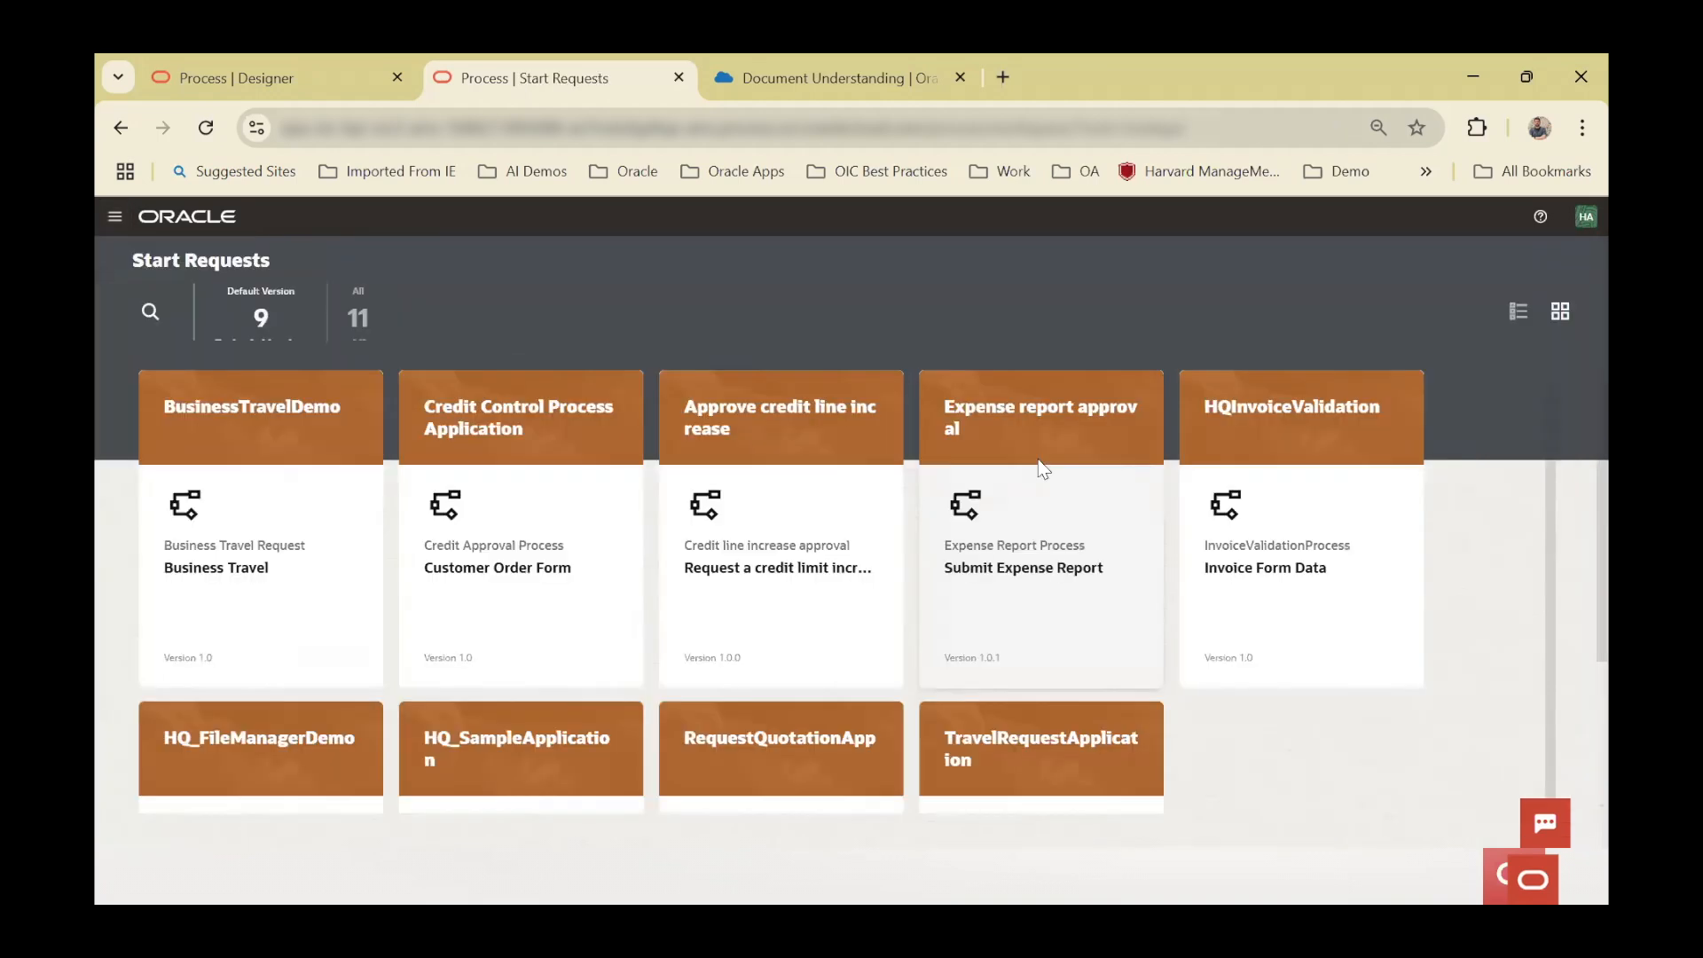
pyautogui.click(1042, 470)
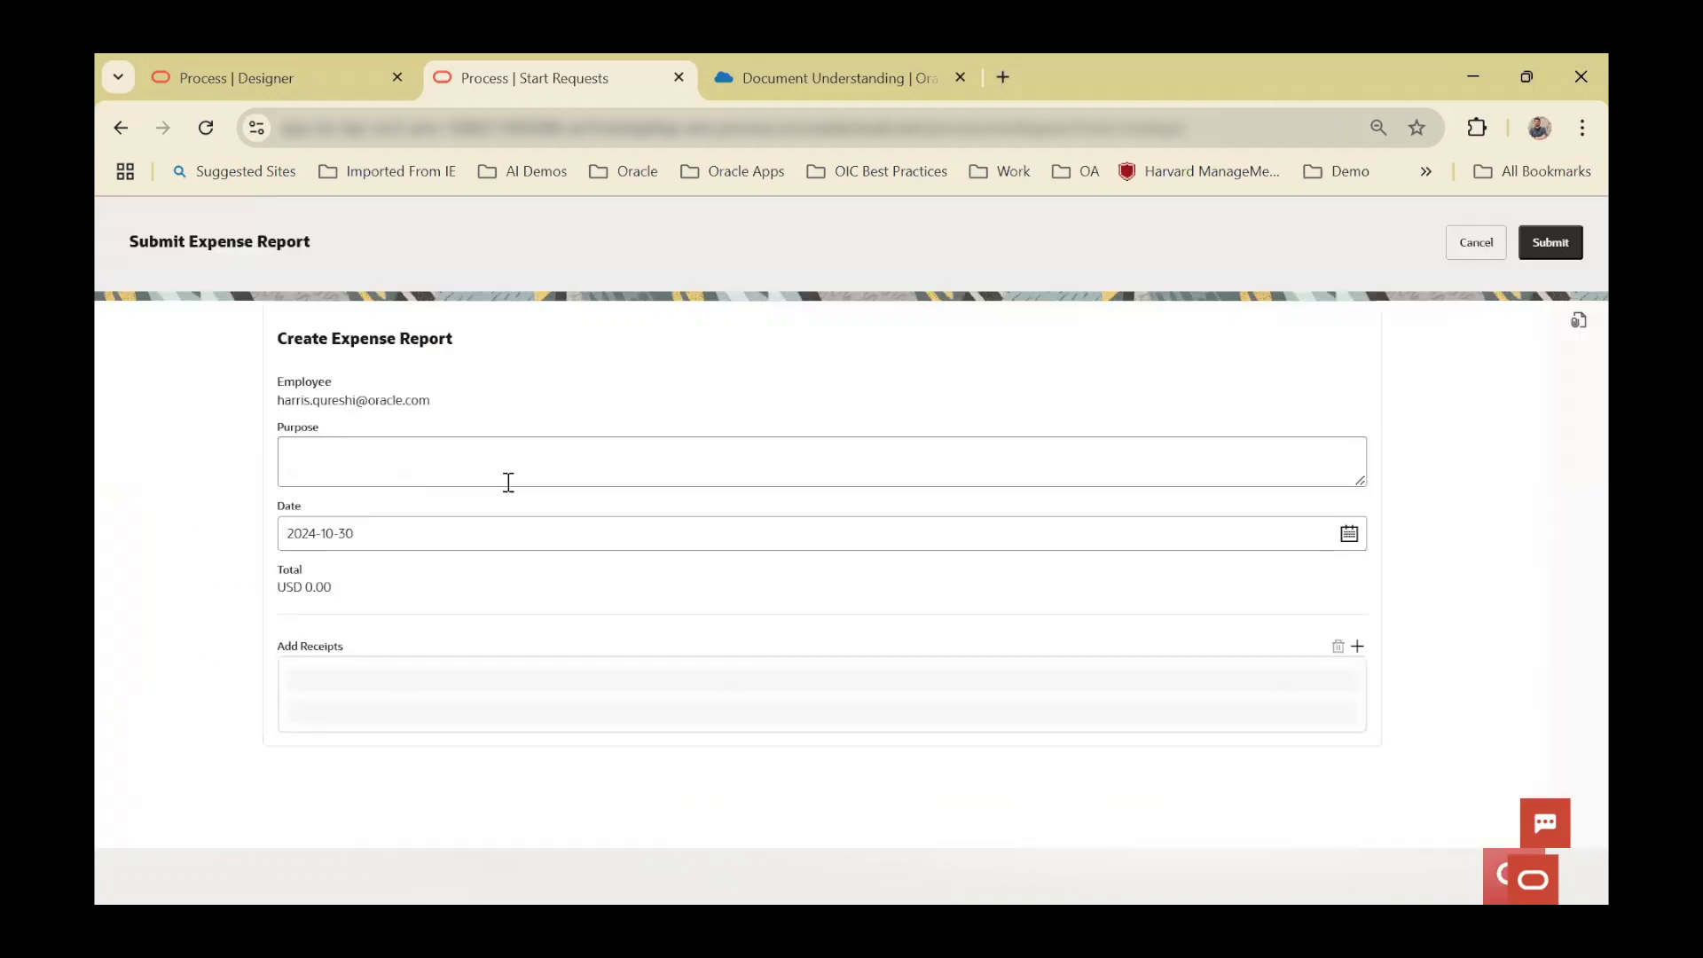
# - Upload burrito.jpg for scanning in the new expense report's receipt details
pyautogui.scroll(-2, 395, 687)
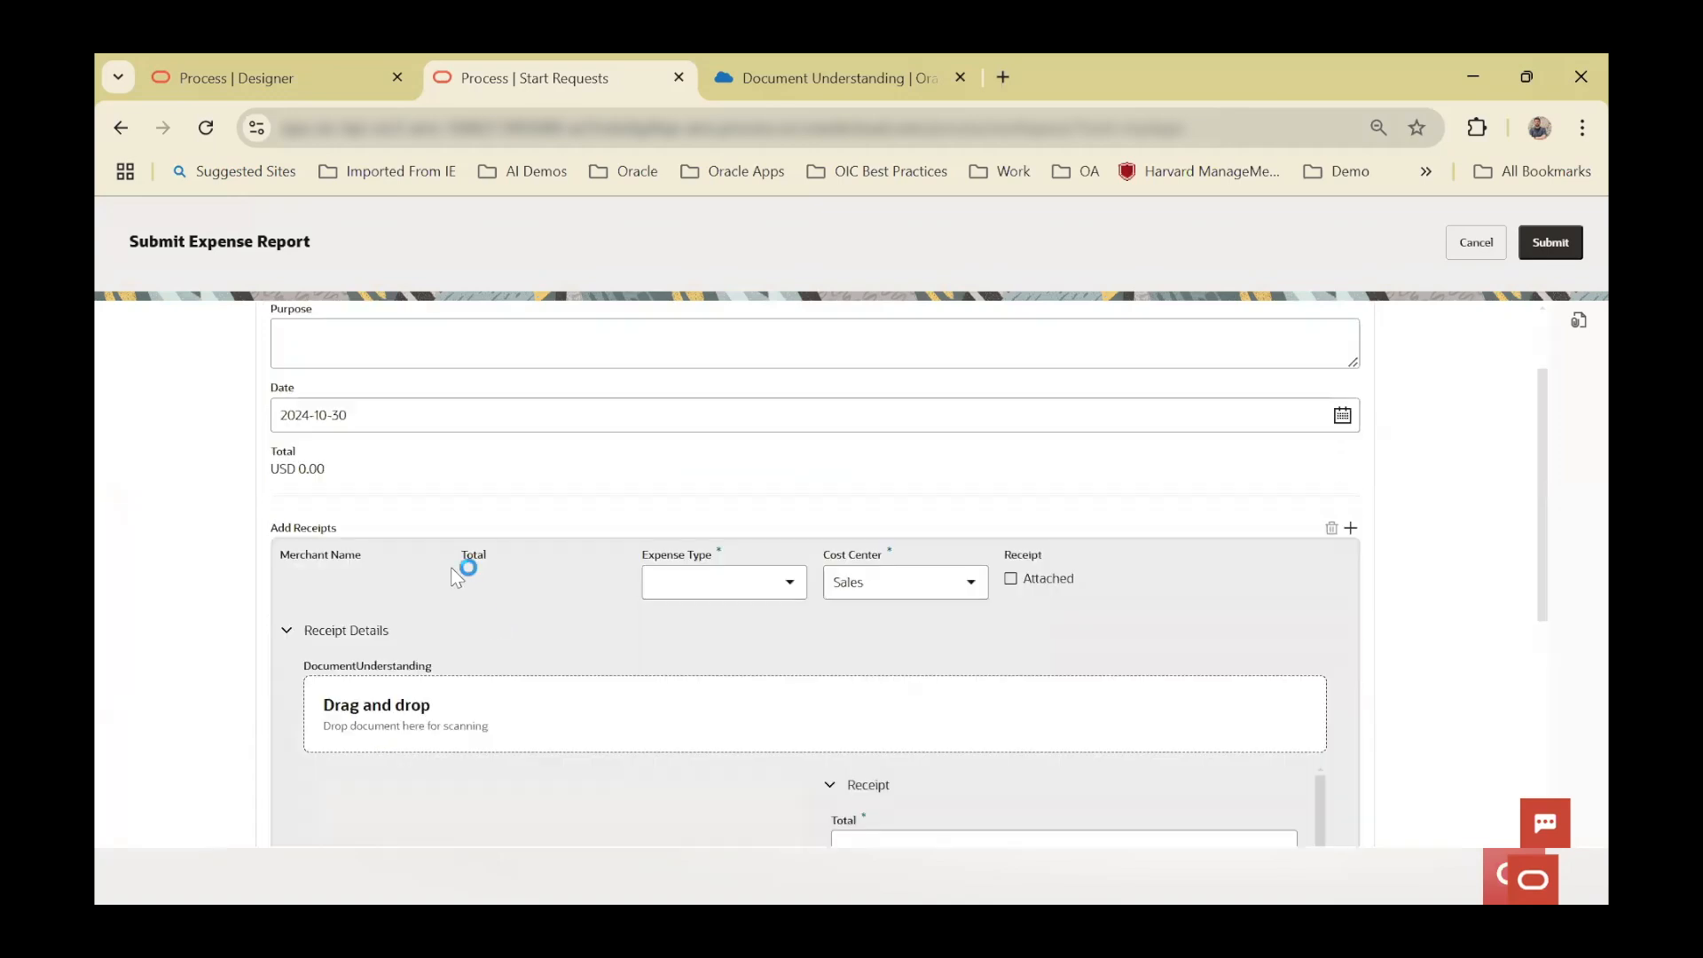
pyautogui.click(454, 575)
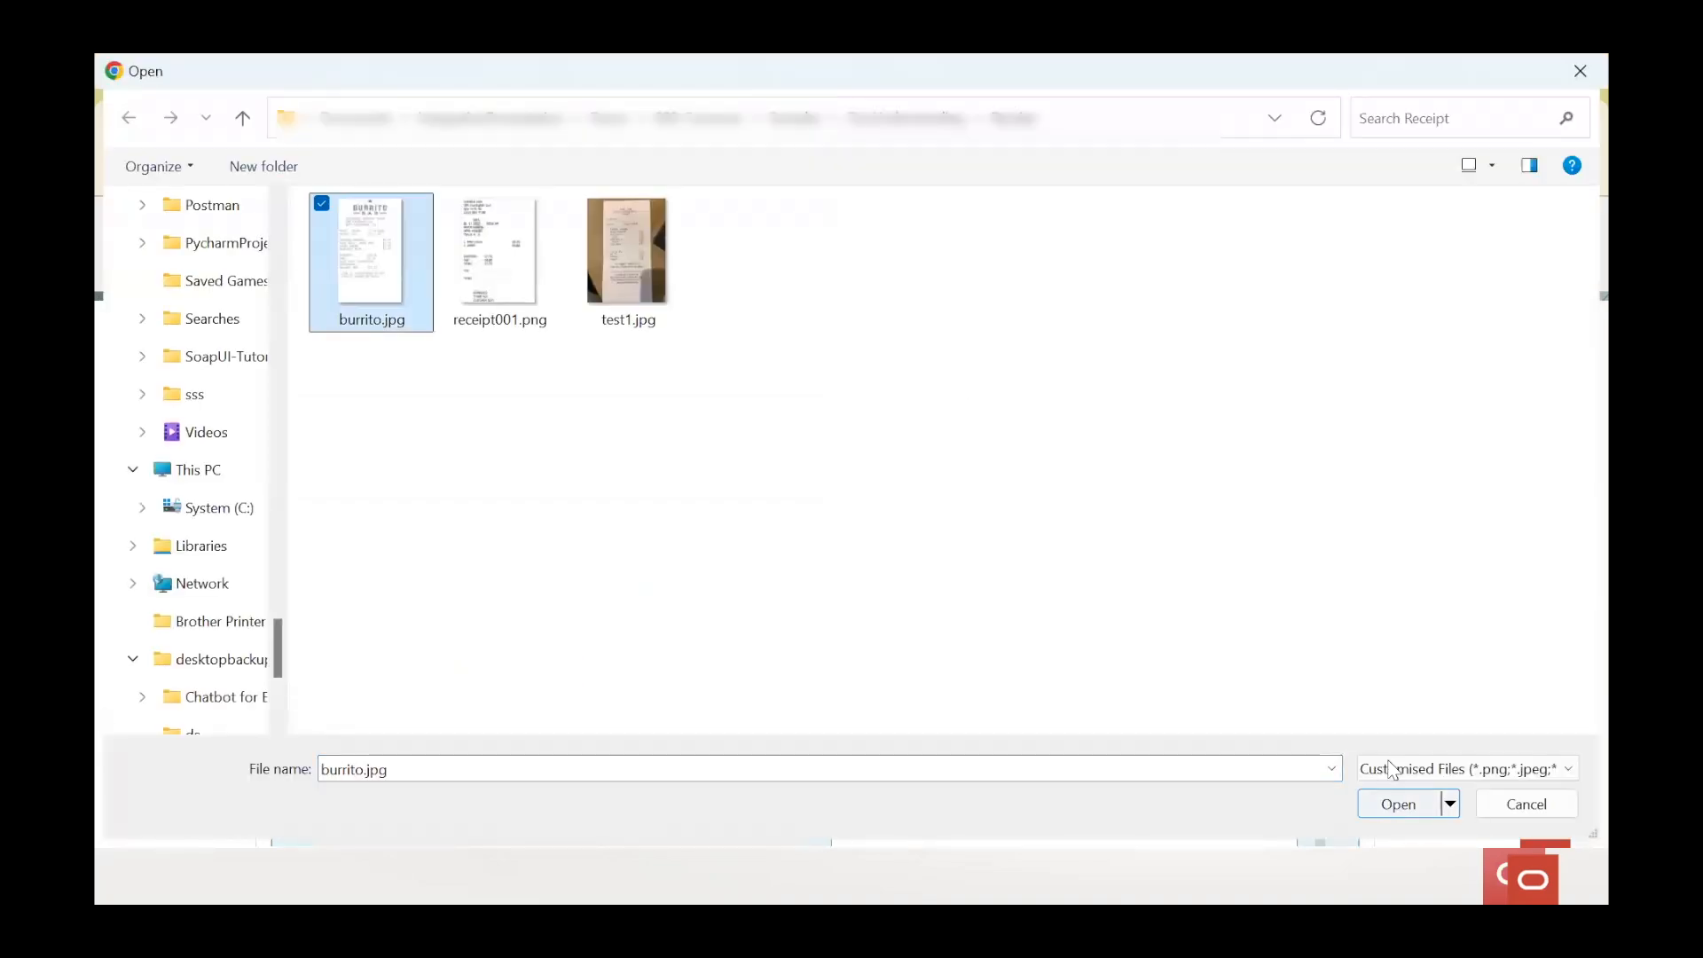
pyautogui.click(1397, 802)
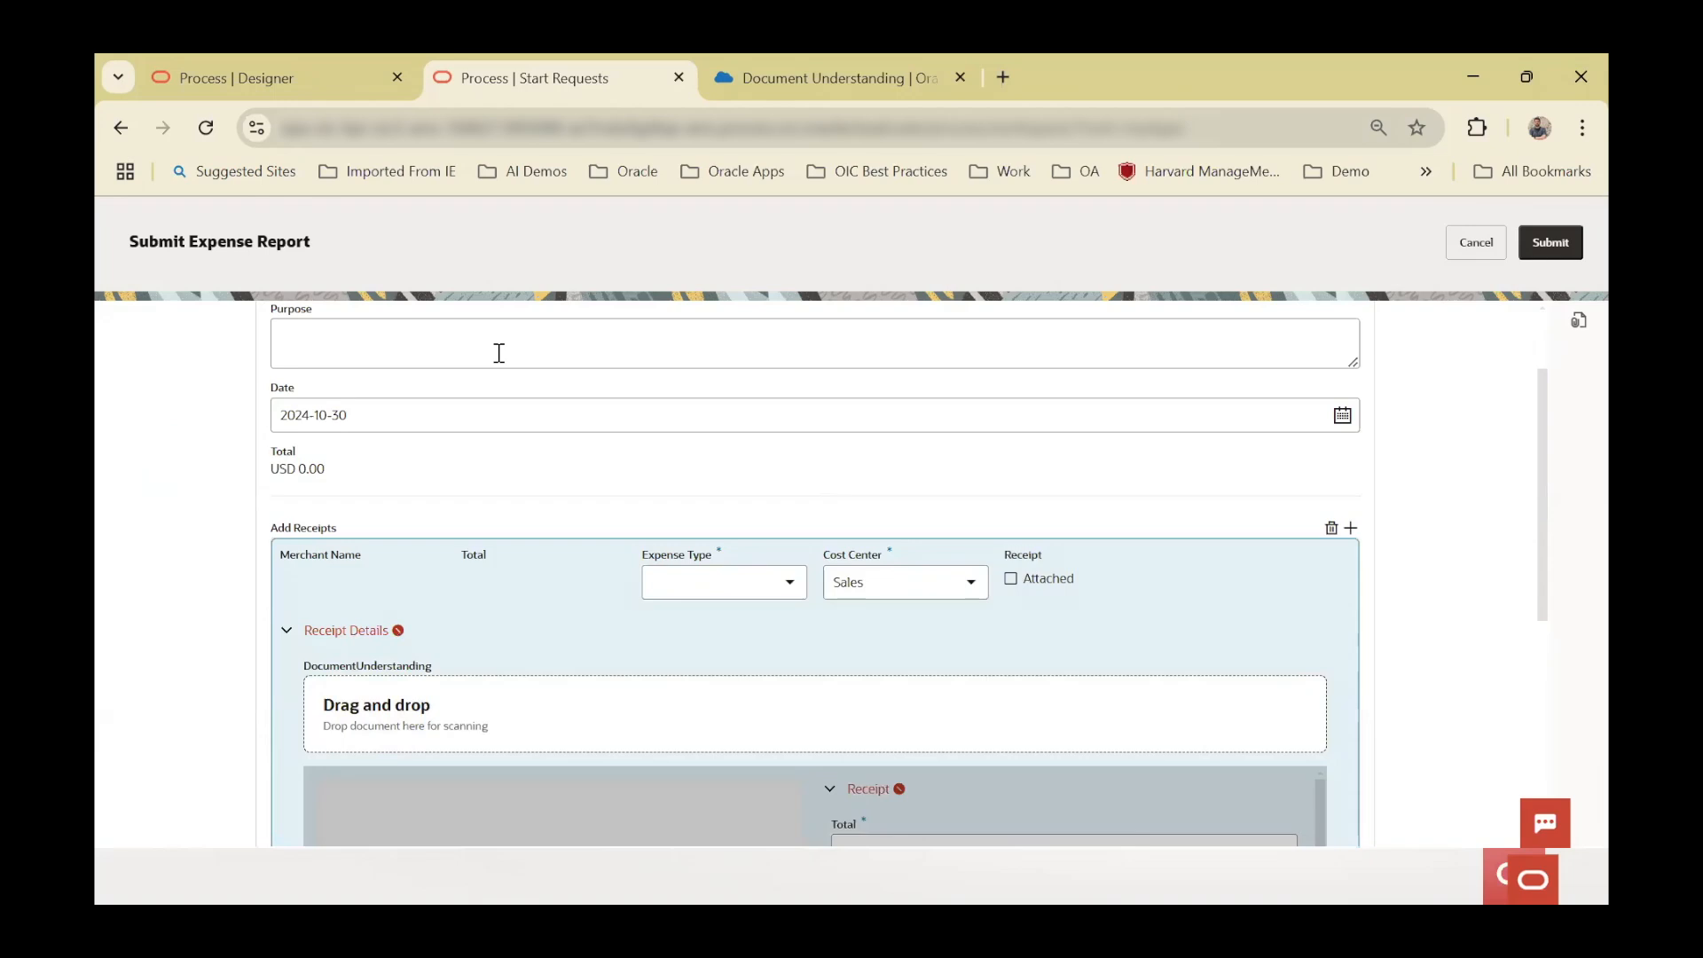
# - Fill in the report with the purpose "business lunch" and the expense type Entertainment, and submit it
pyautogui.click(499, 353)
pyautogui.write('bue')
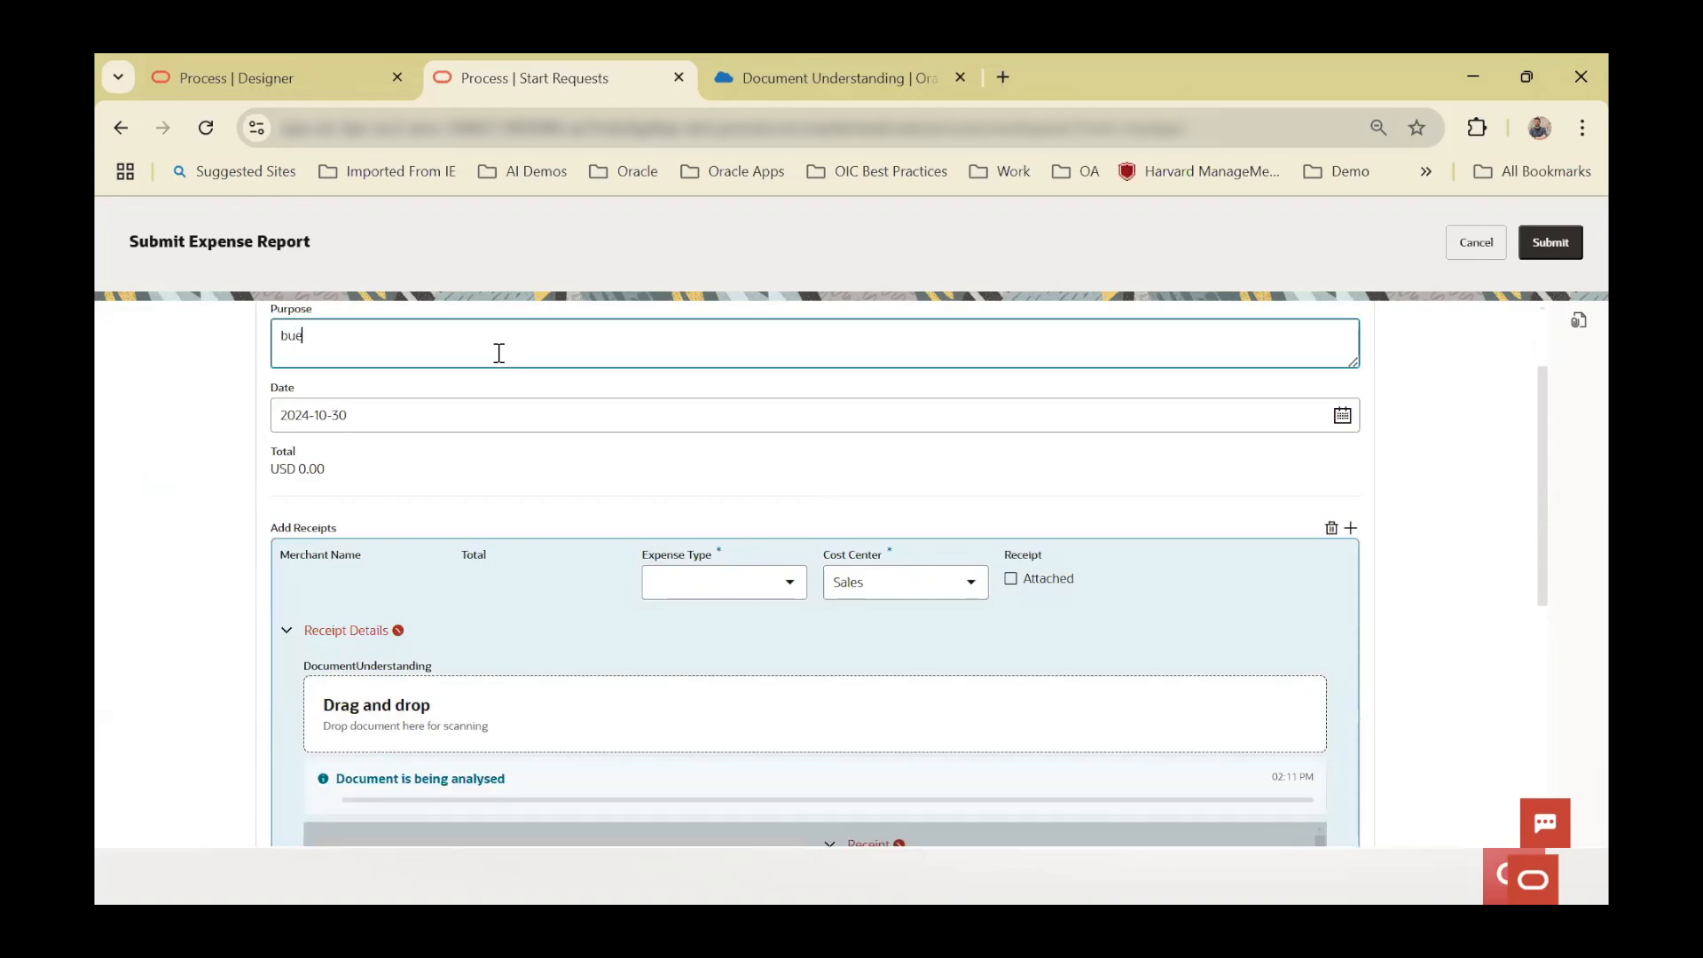
pyautogui.press('BackSpace')
pyautogui.write('siness lunch')
pyautogui.click(782, 569)
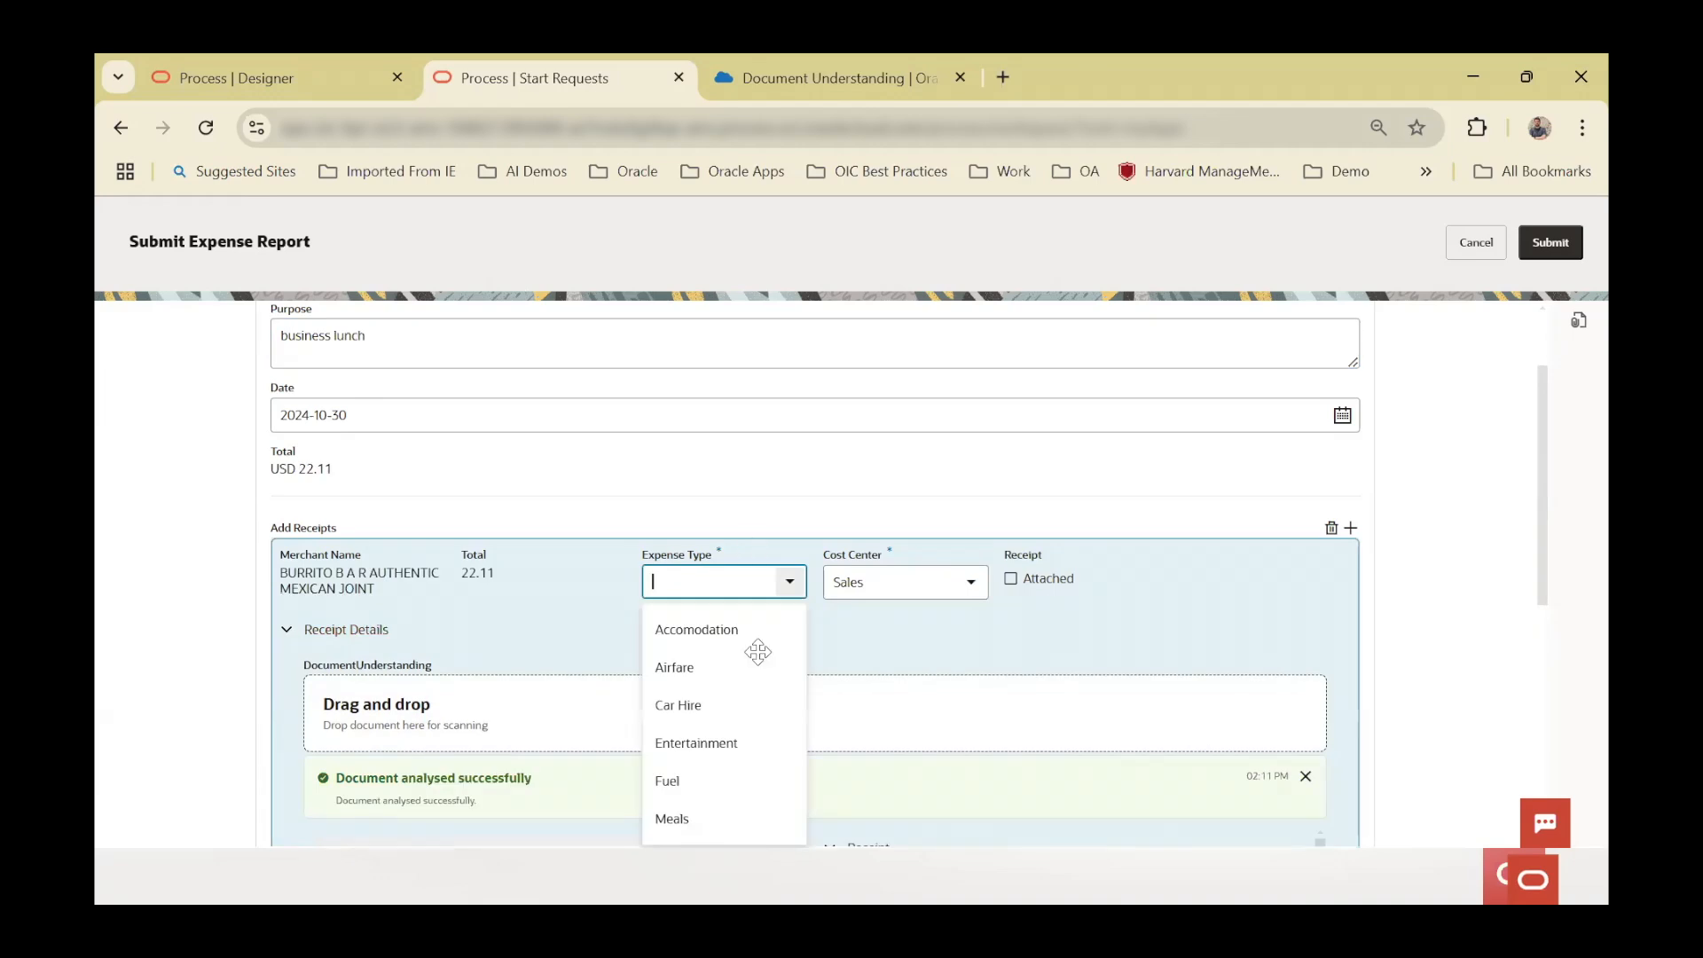
pyautogui.click(723, 752)
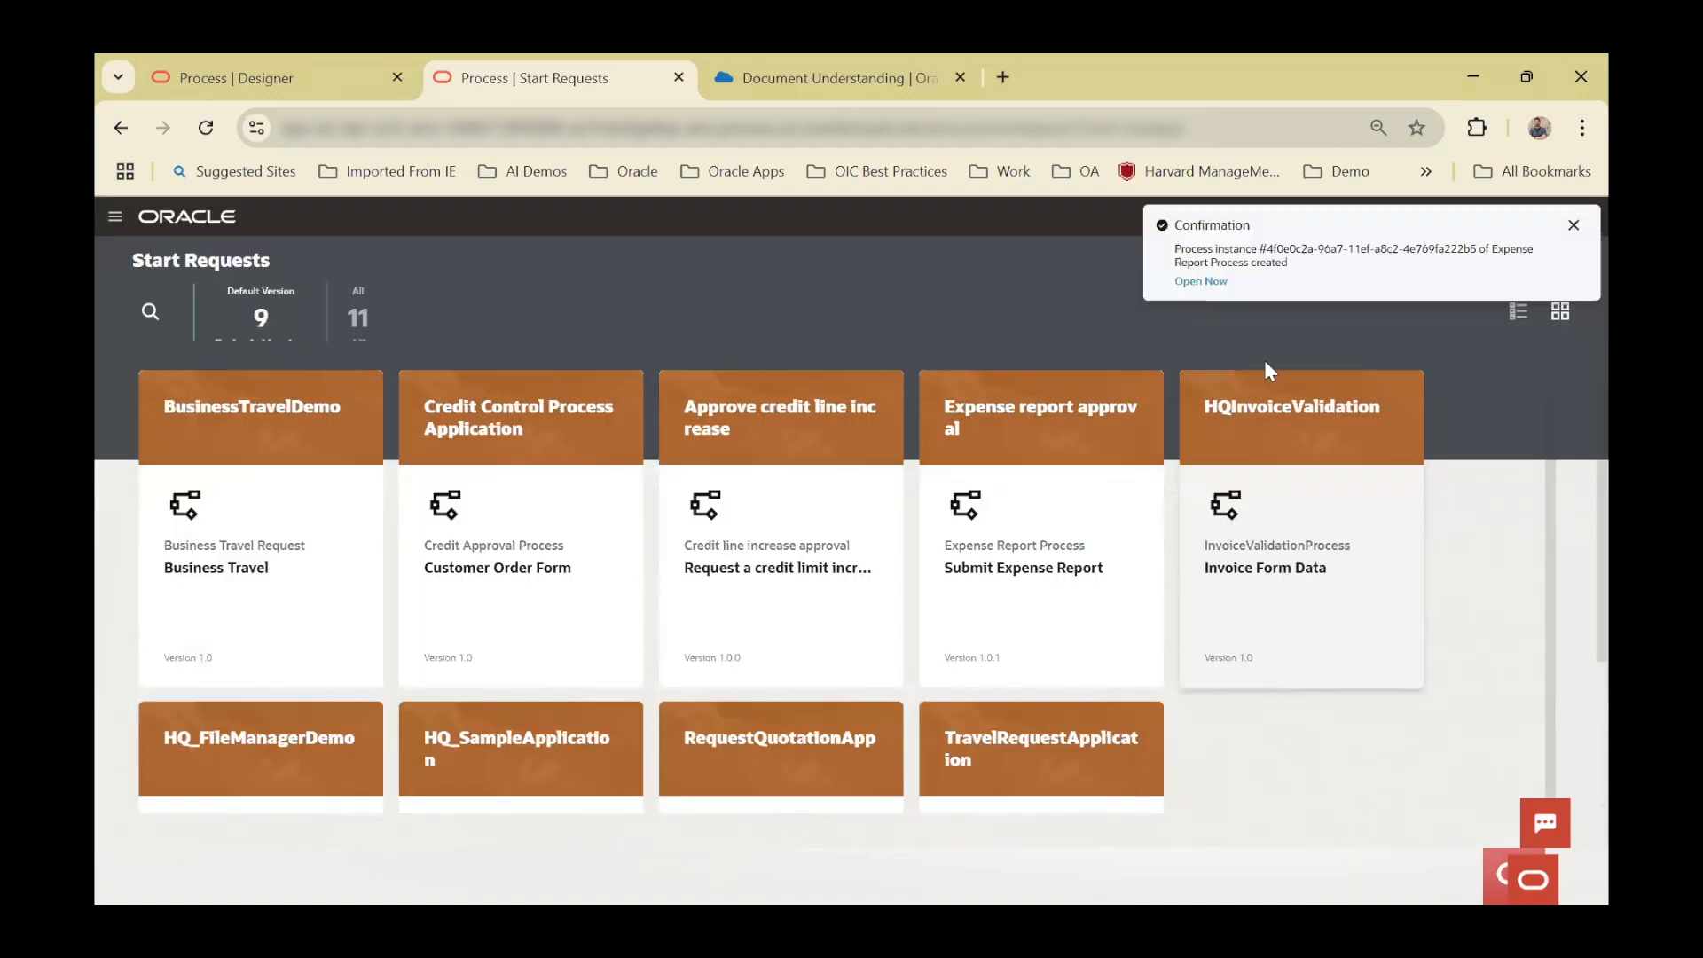
# - Open the second report's process instance and examine its audit trail and the approval service's input and output
pyautogui.click(1201, 281)
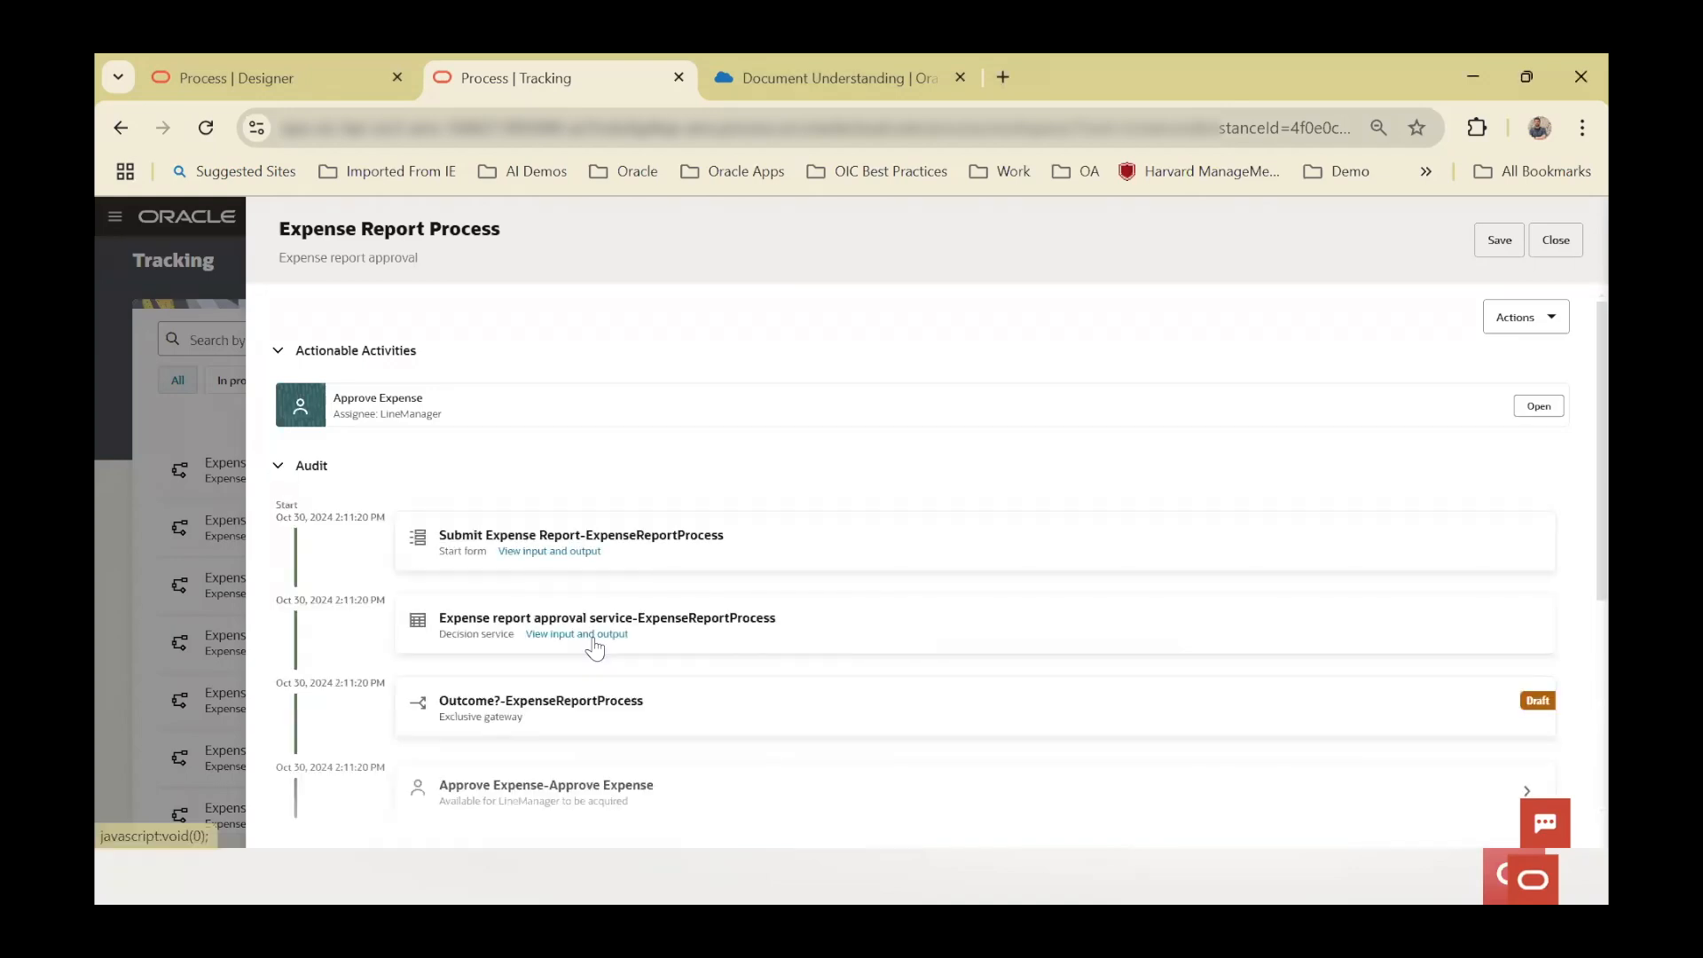
pyautogui.click(592, 636)
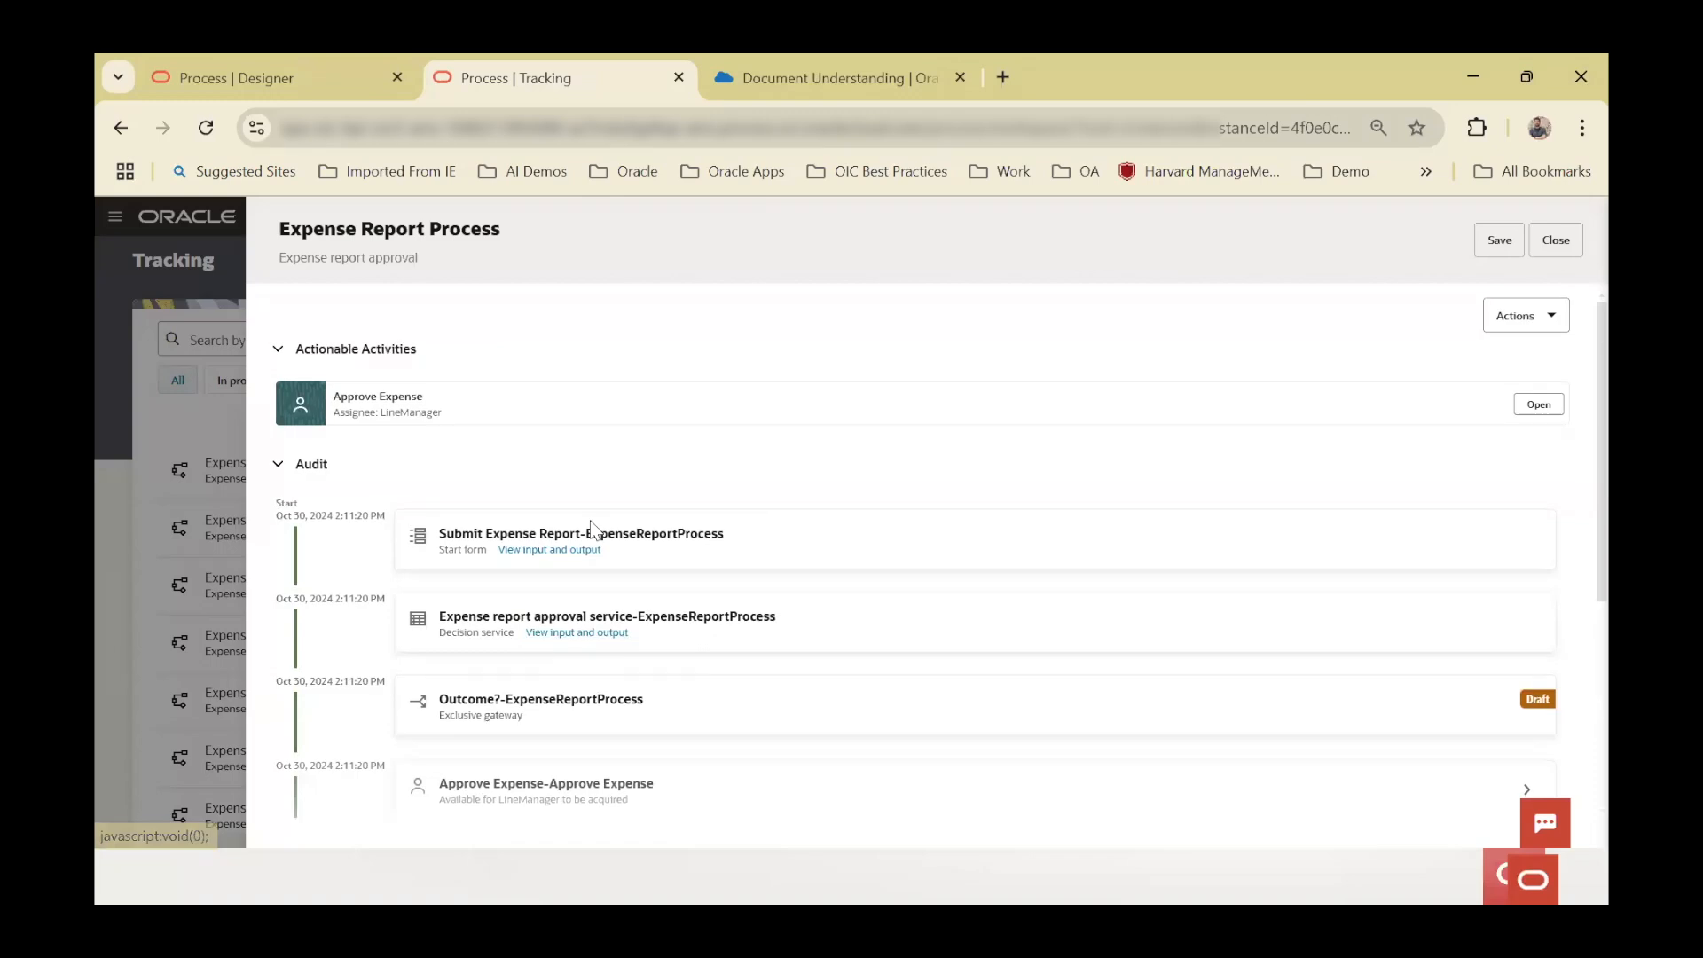
pyautogui.scroll(-3, 589, 525)
pyautogui.click(576, 399)
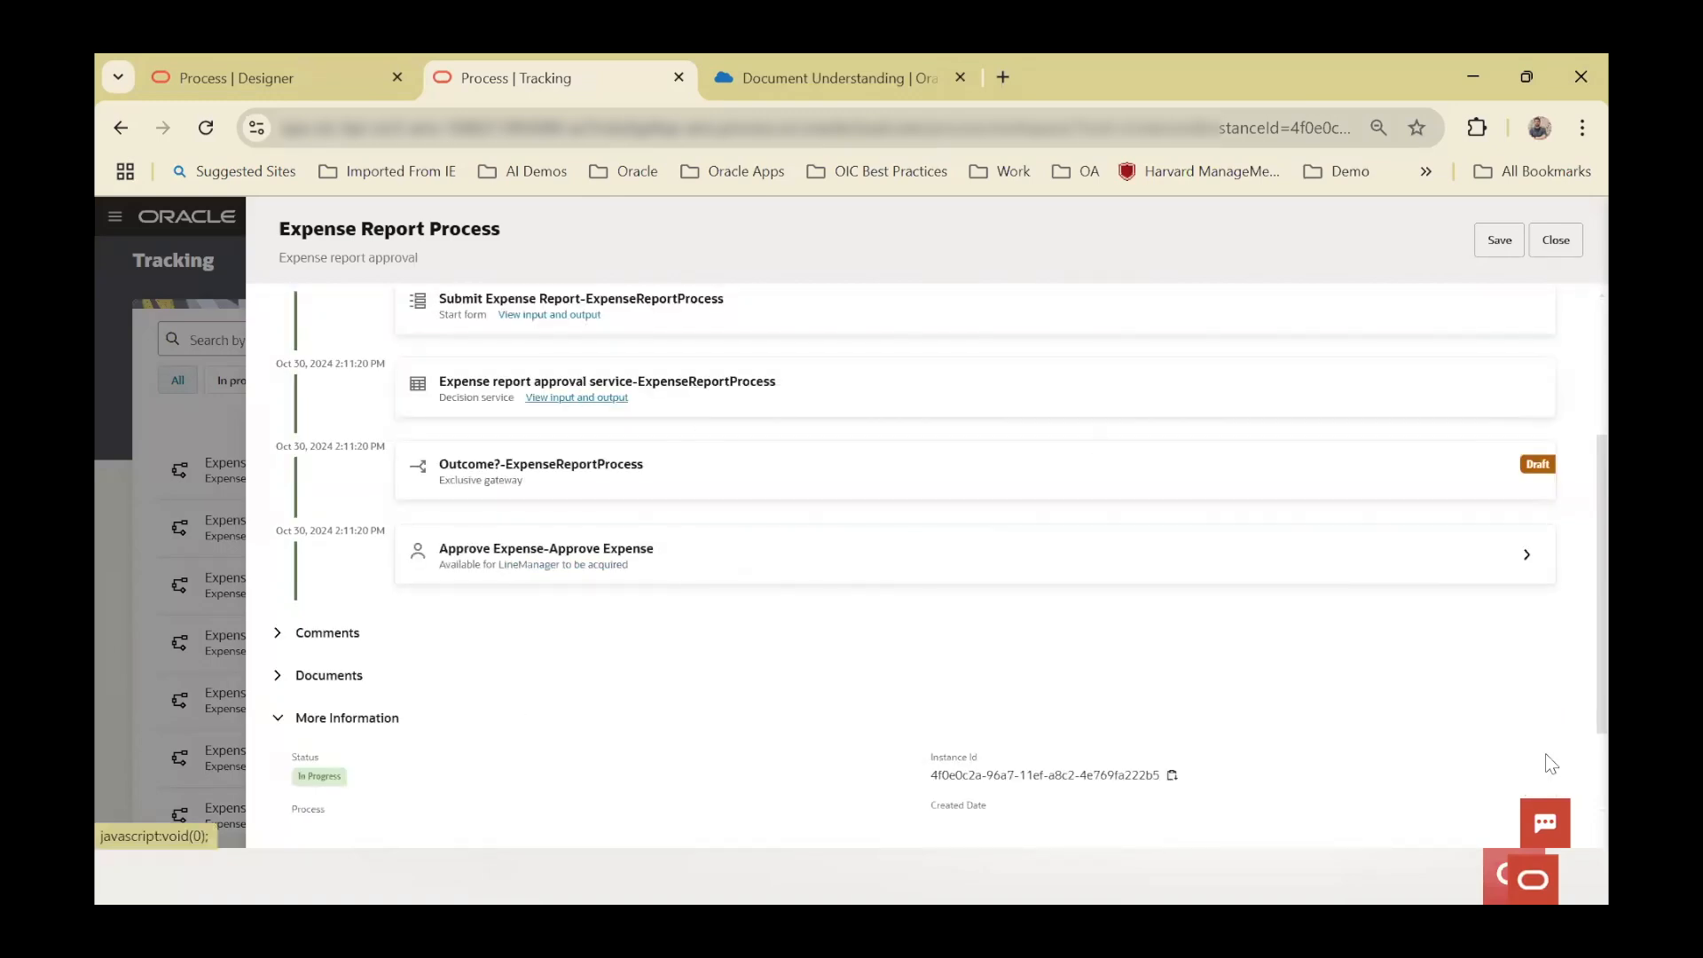
pyautogui.scroll(3, 1322, 476)
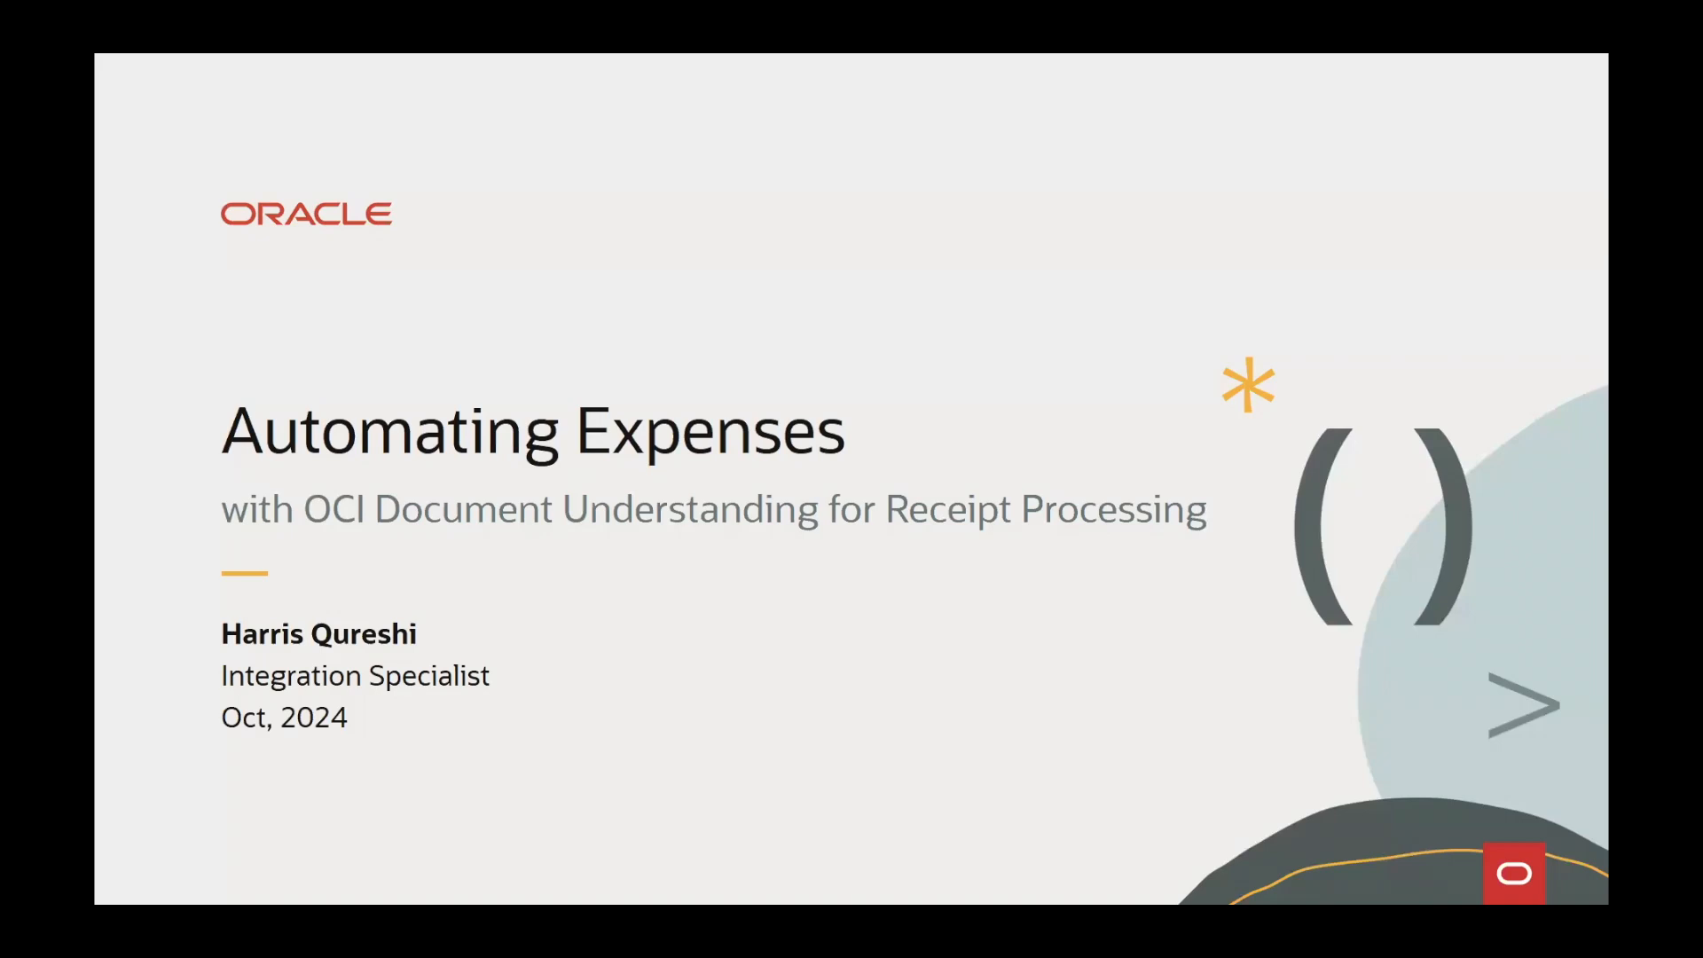
pyautogui.click(940, 482)
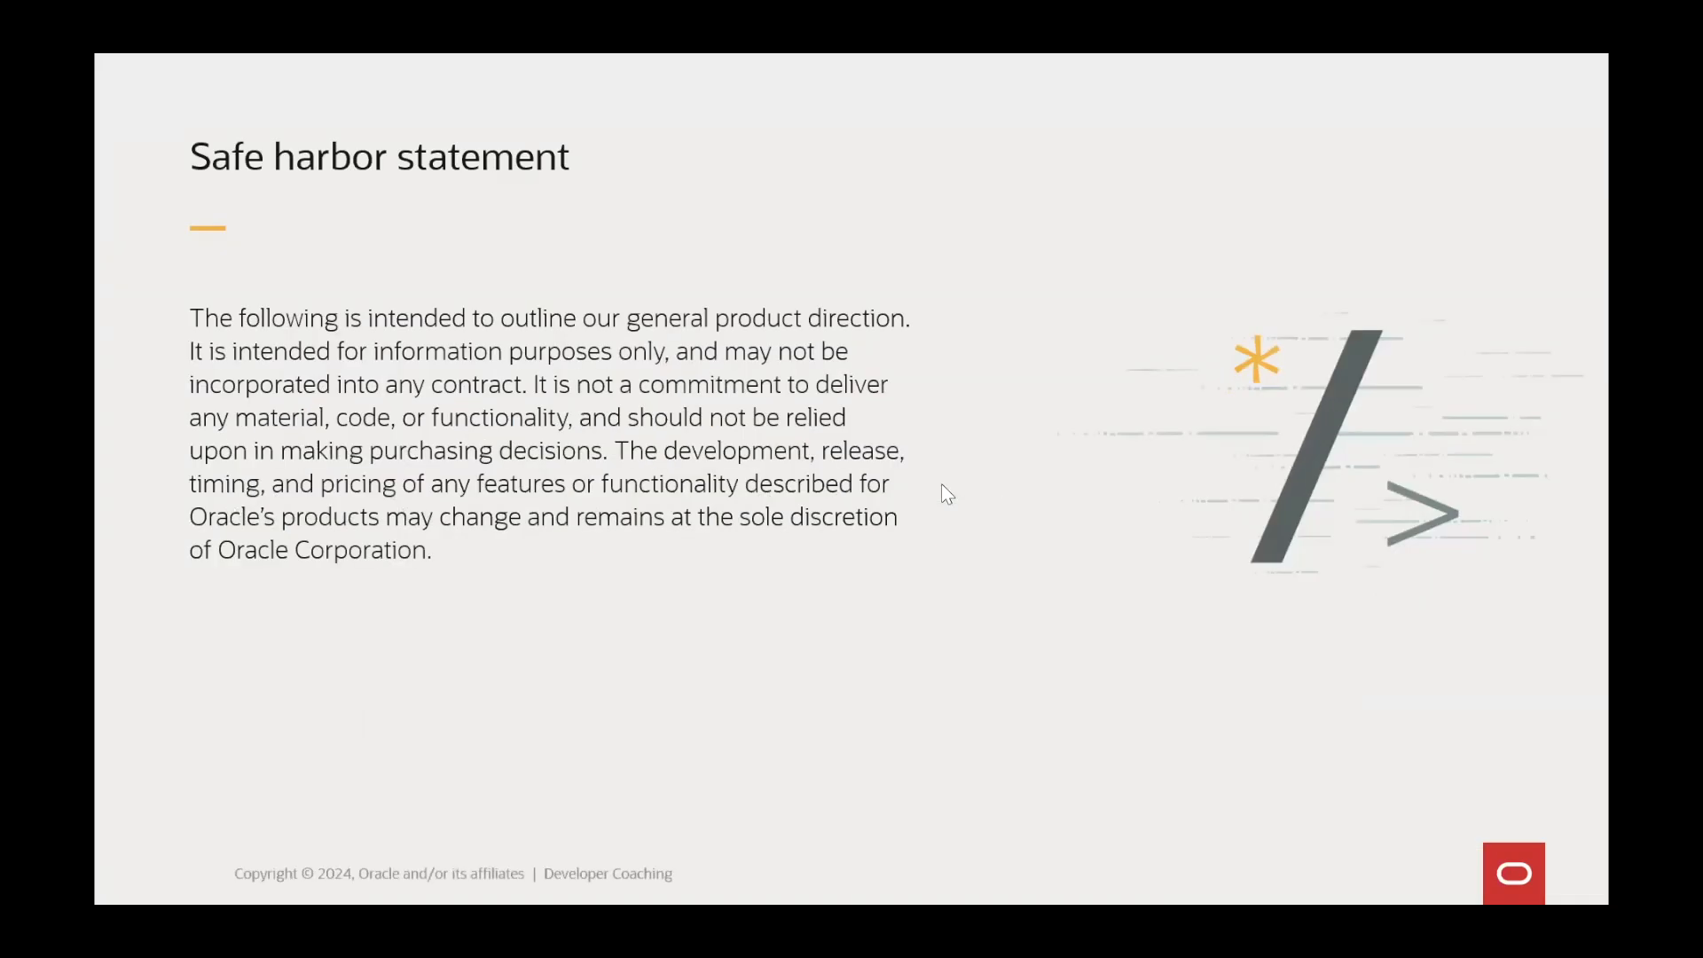
pyautogui.press('Right')
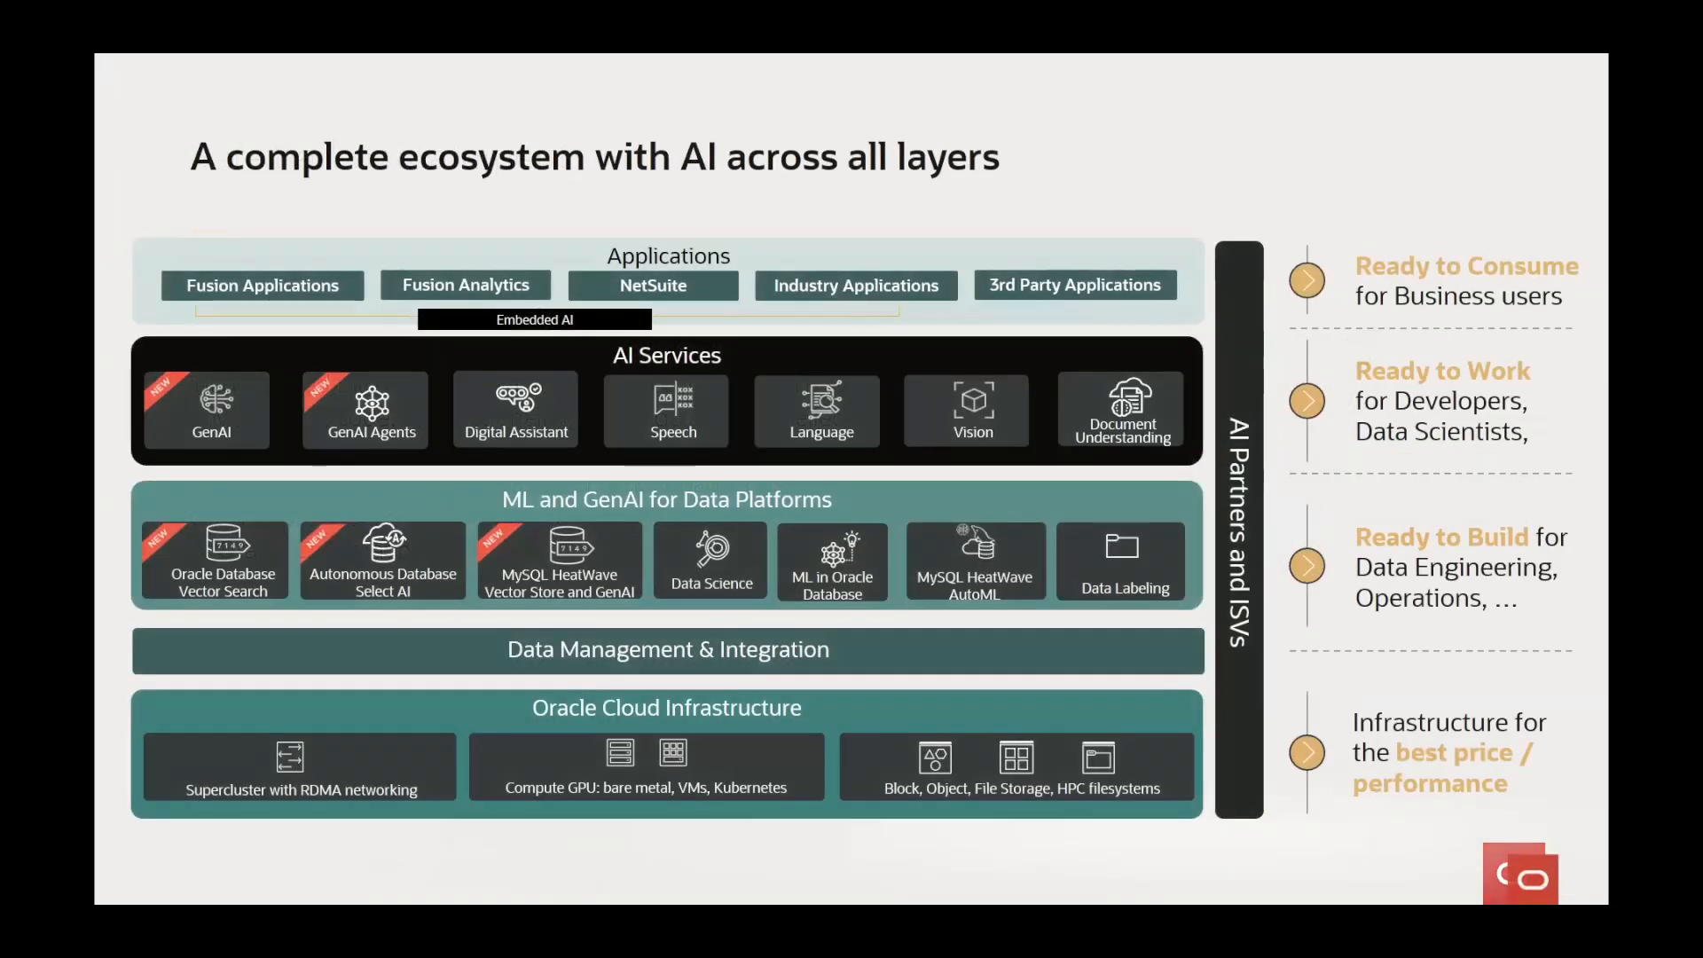
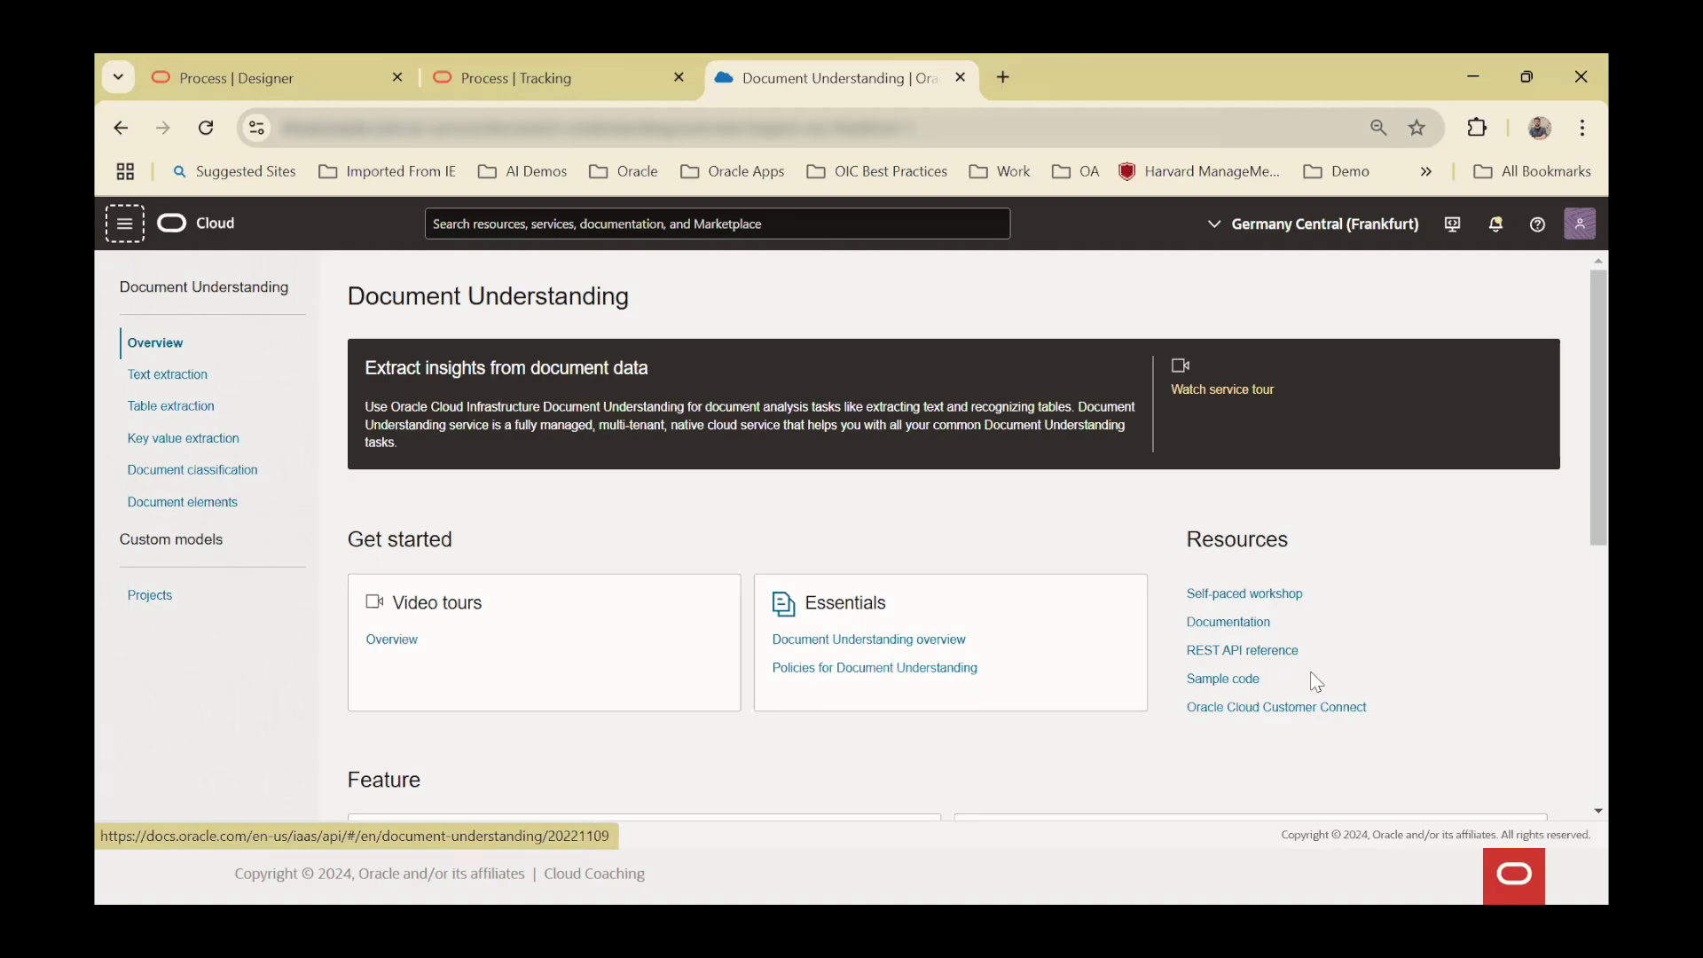
# - Review the Document Understanding overview and its features, and open Text extraction to examine the demo note's results
pyautogui.scroll(-4, 779, 626)
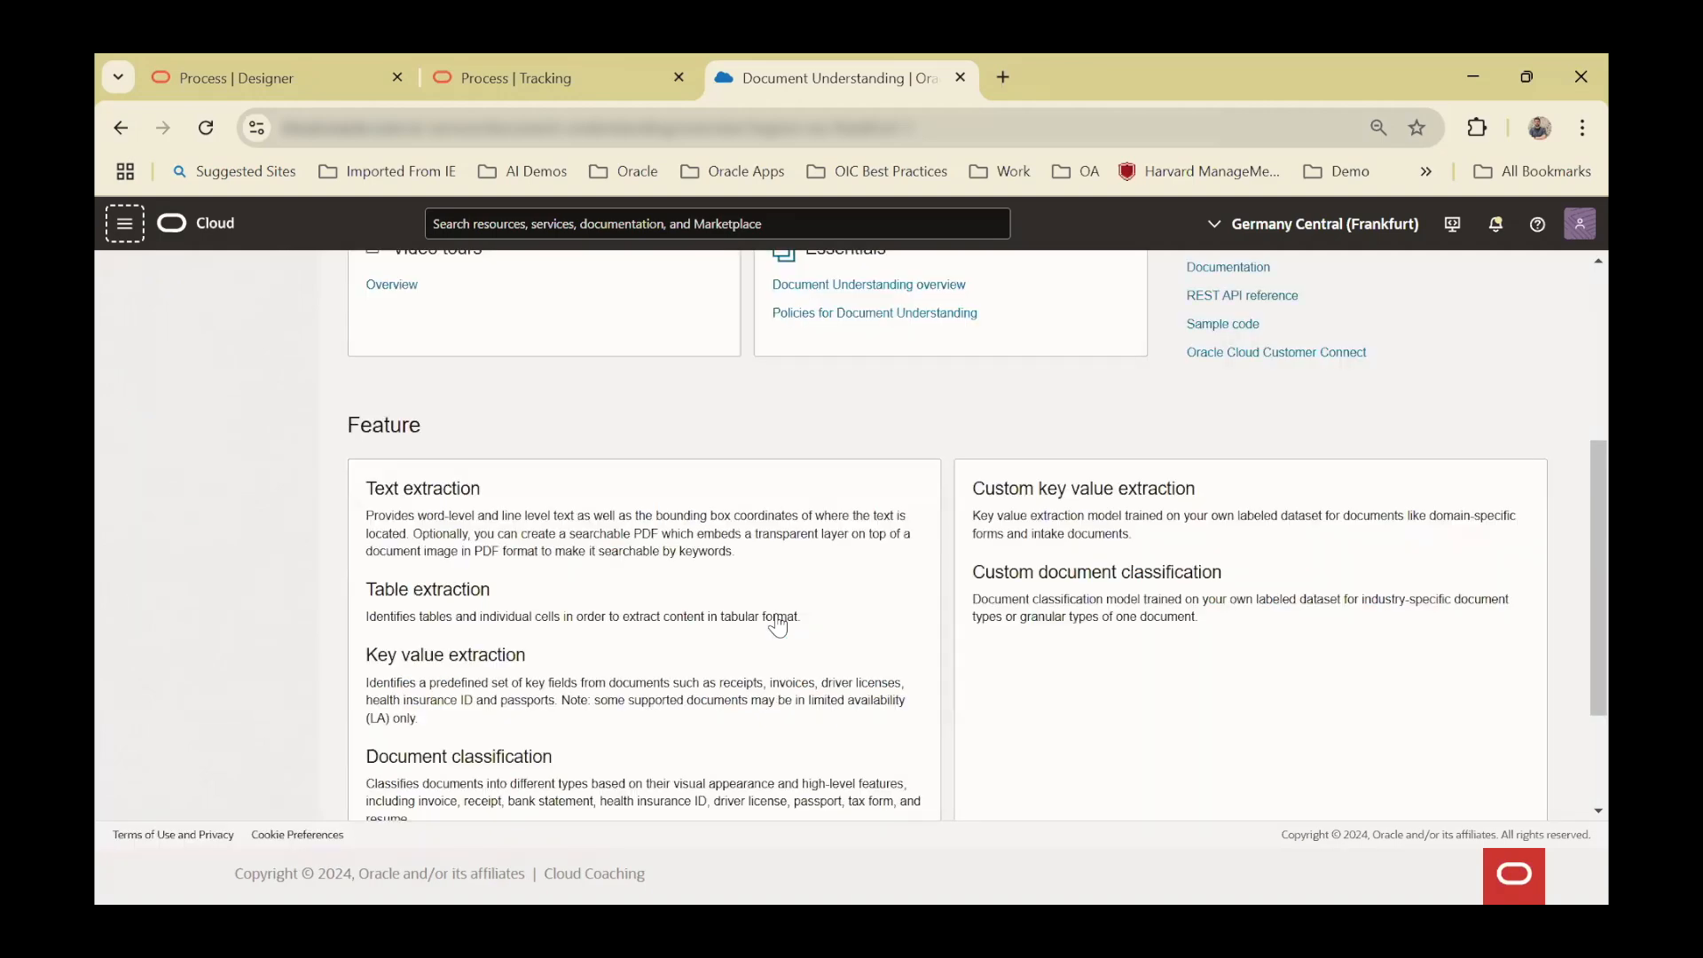
pyautogui.scroll(4, 779, 626)
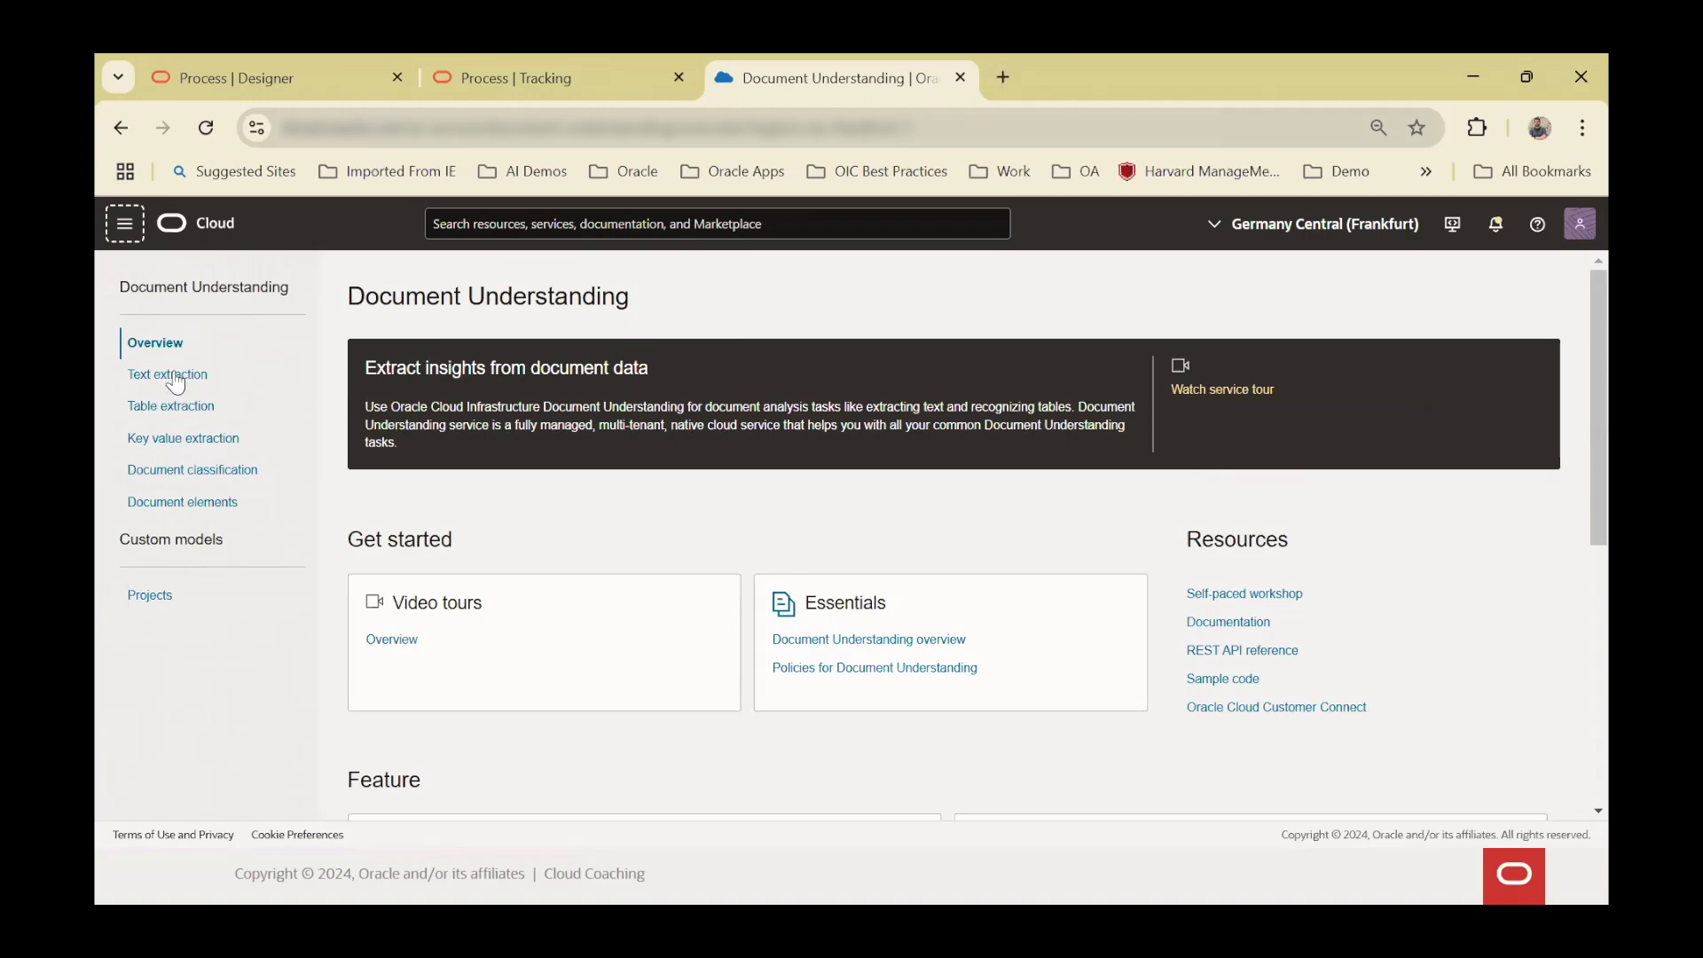
pyautogui.click(175, 376)
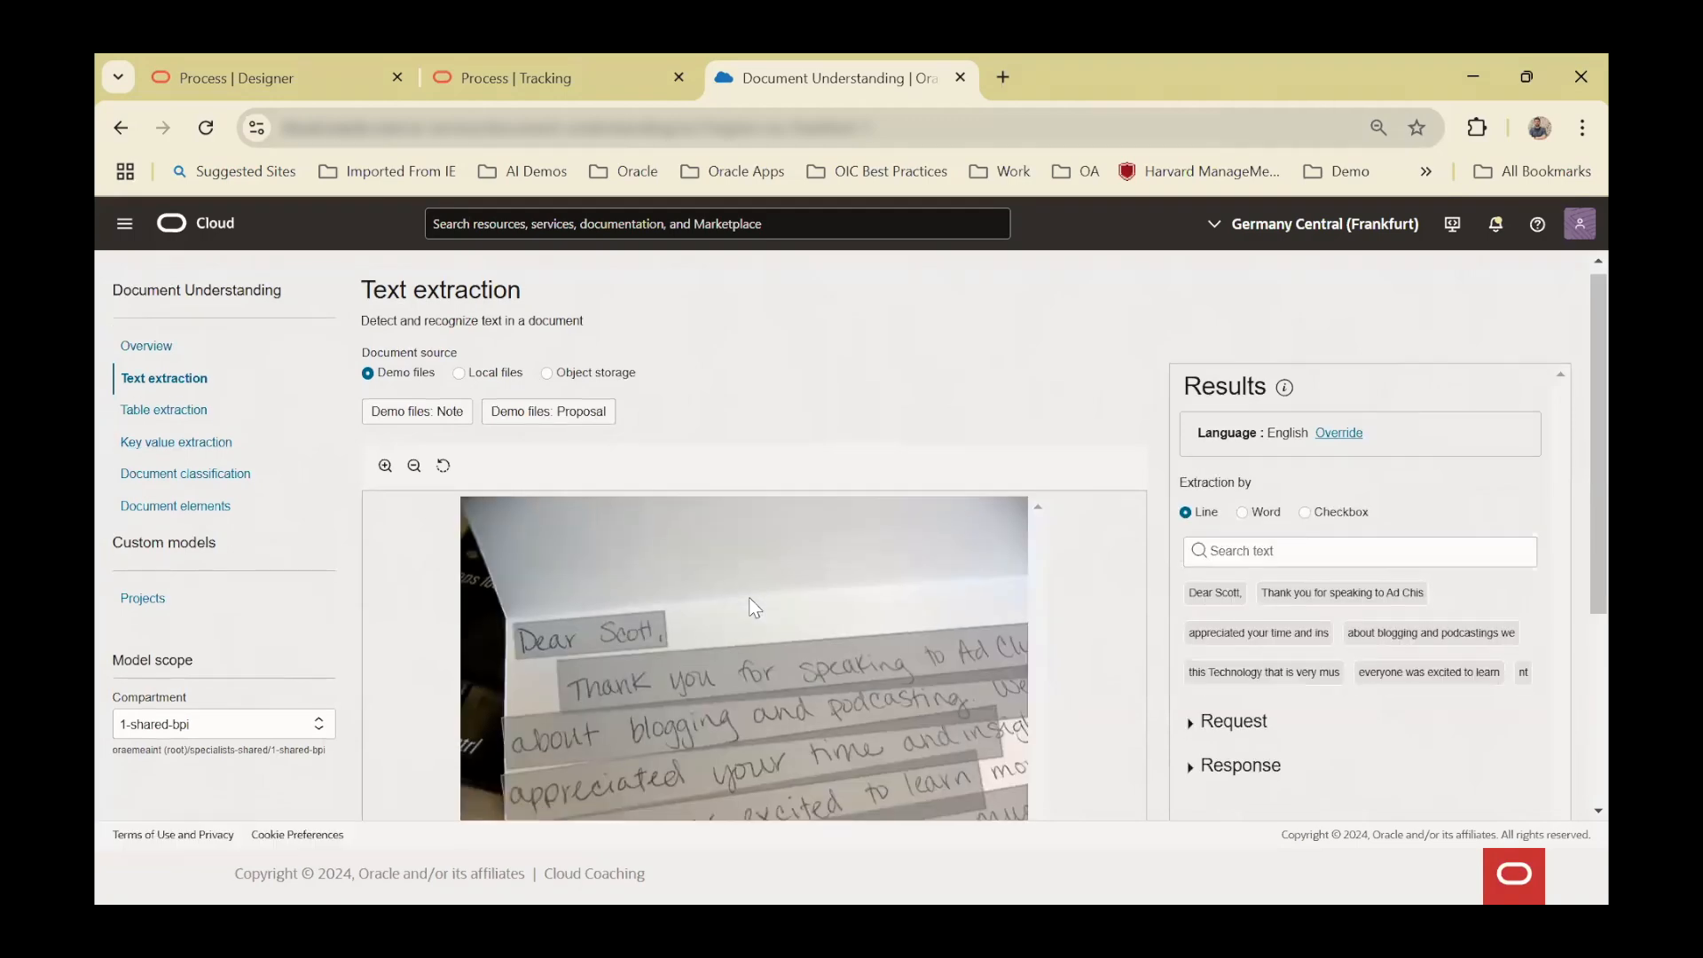
pyautogui.scroll(-1, 750, 606)
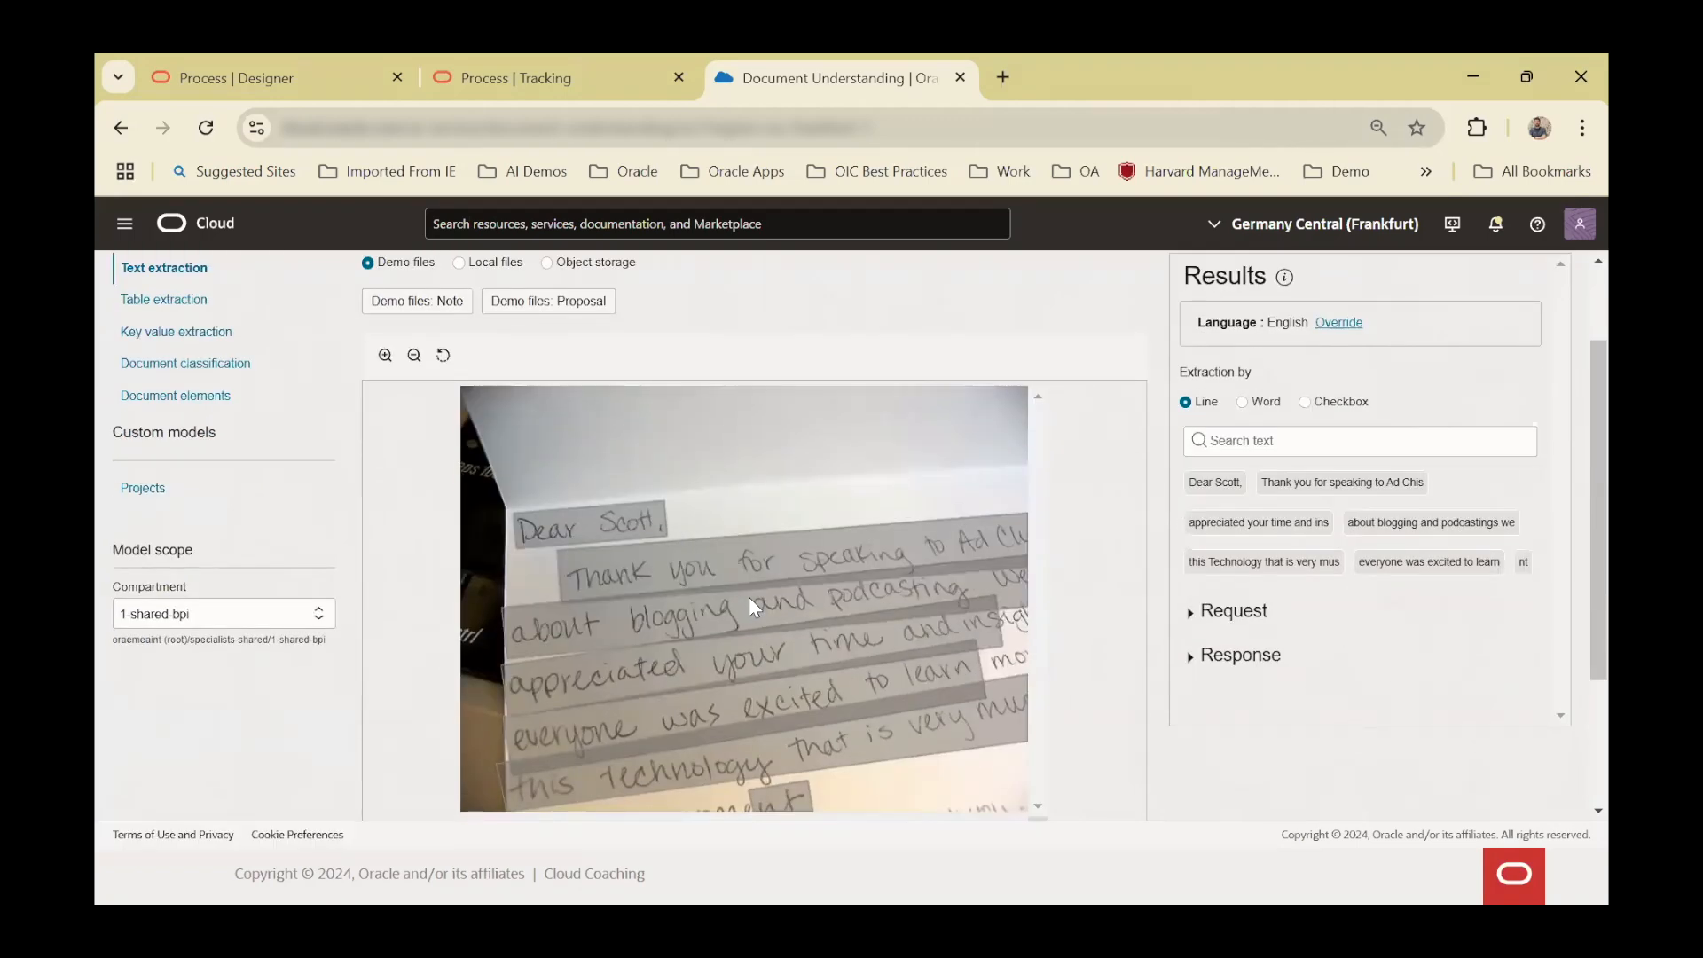
pyautogui.scroll(1, 749, 598)
pyautogui.scroll(-2, 750, 603)
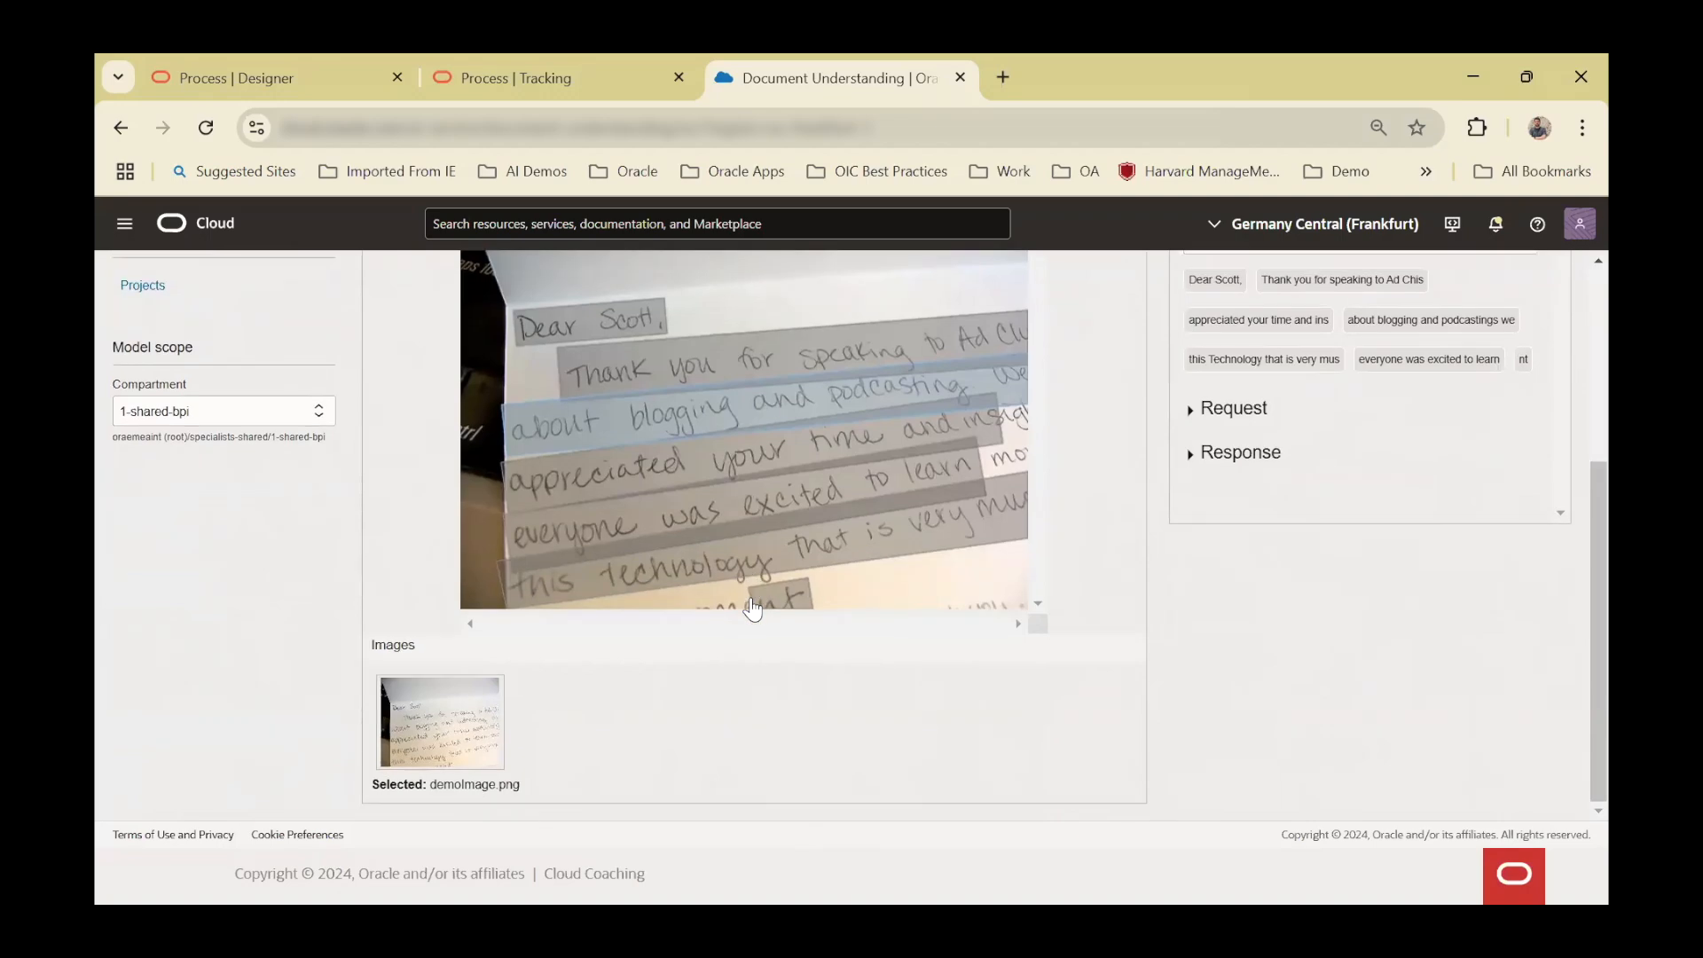
pyautogui.scroll(4, 745, 598)
# - Switch the text extraction's document source to local files and upload burrito.jpg for analysis
pyautogui.click(486, 381)
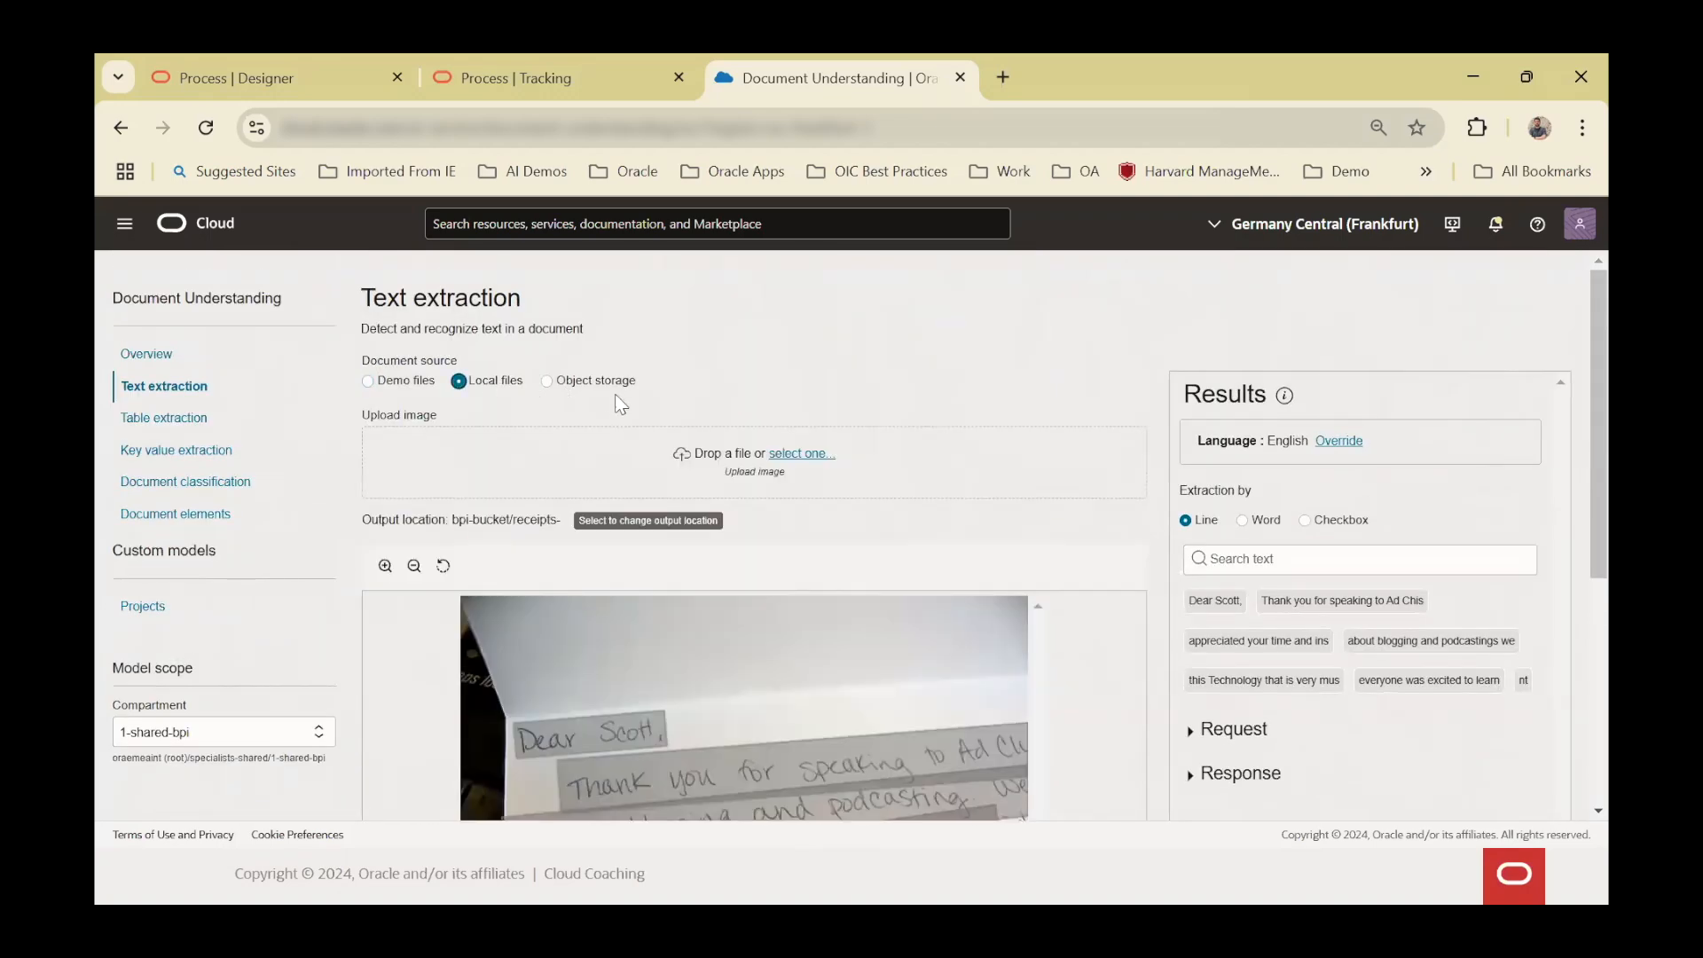
pyautogui.click(780, 455)
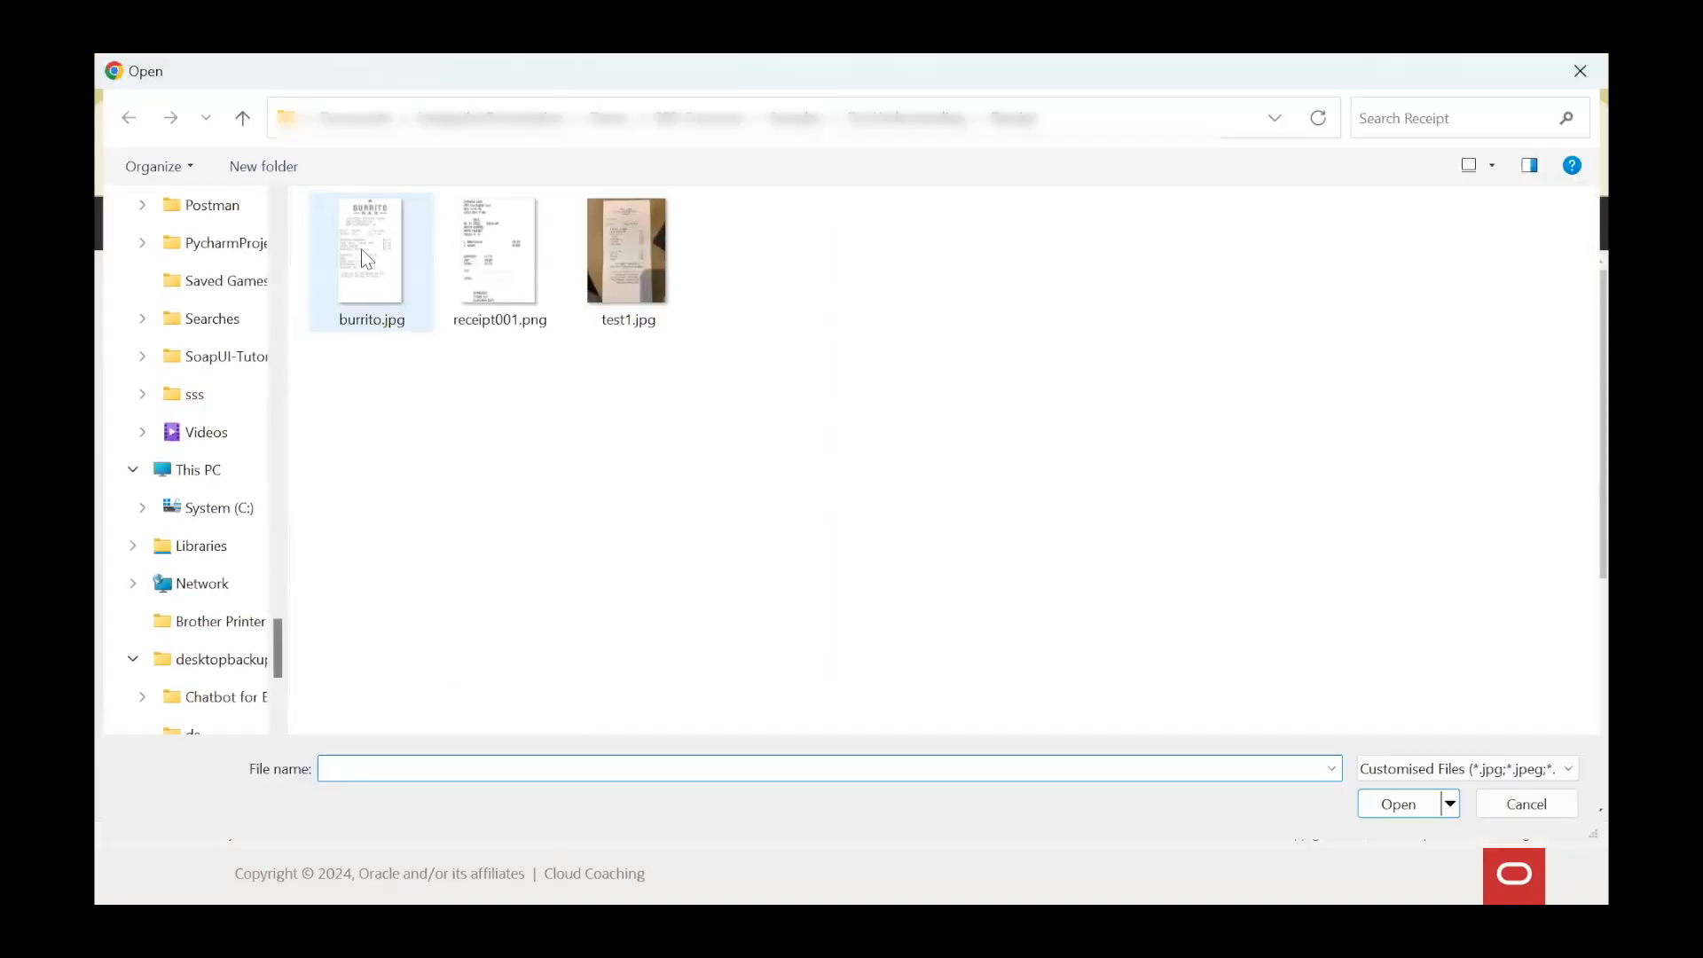
pyautogui.click(360, 250)
pyautogui.click(1388, 807)
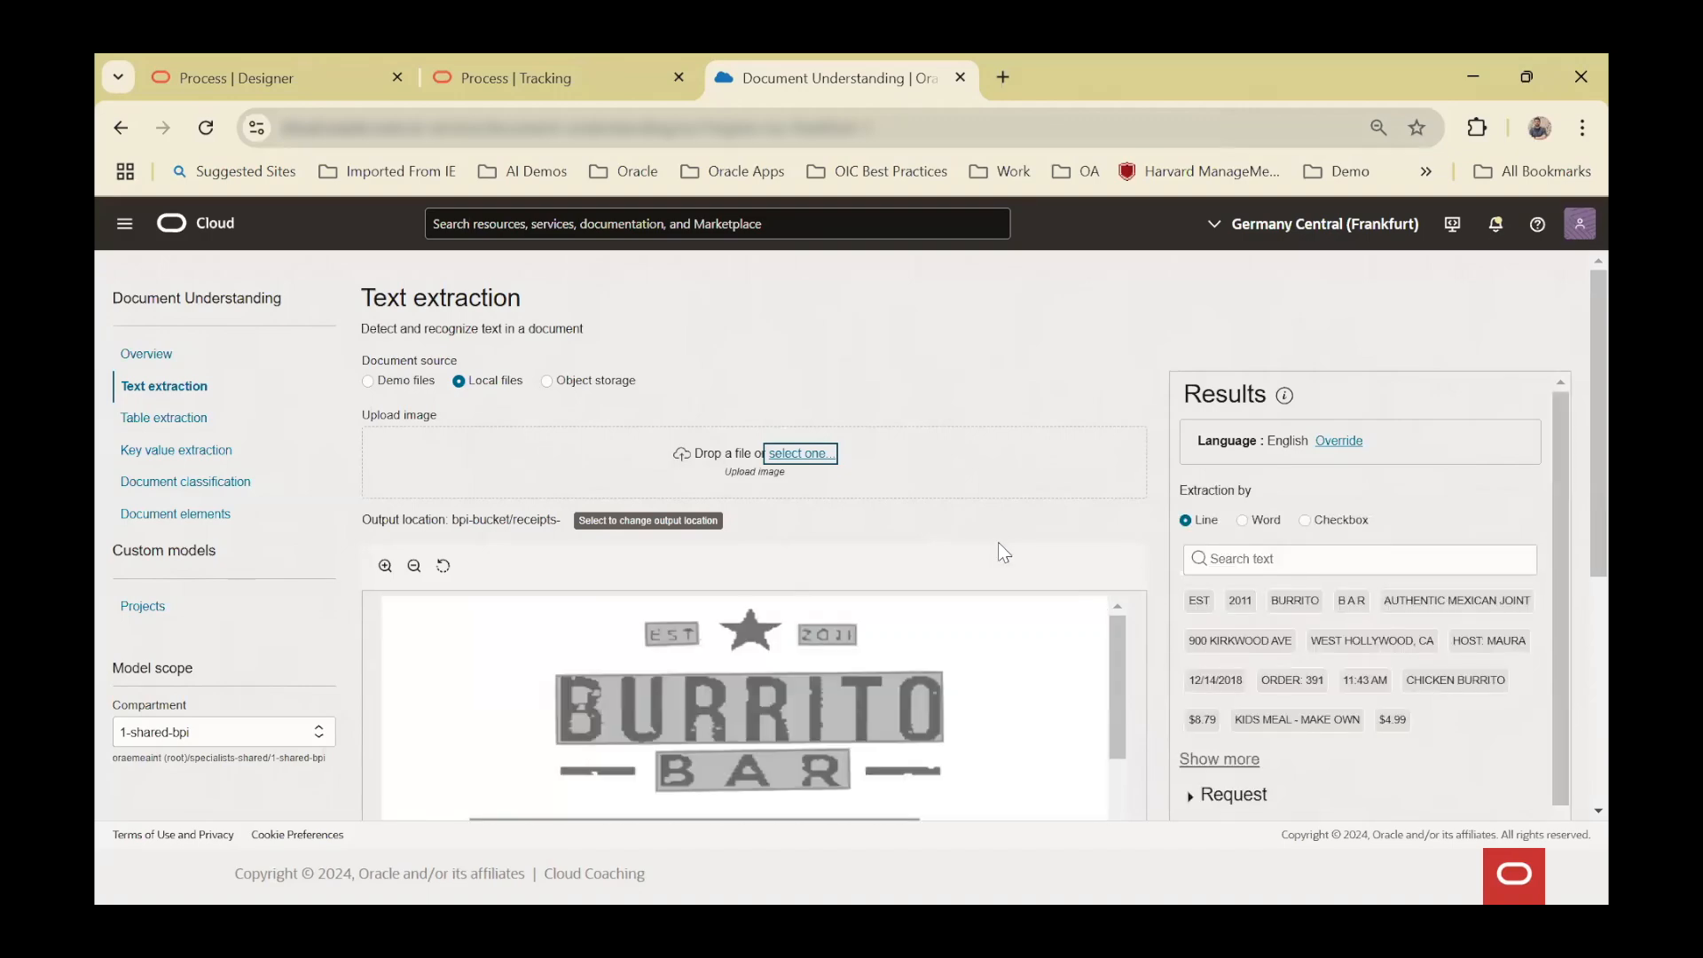
# - Examine the text lines extracted from the burrito receipt and locate the merchant's street address line in the image
pyautogui.scroll(-2, 998, 541)
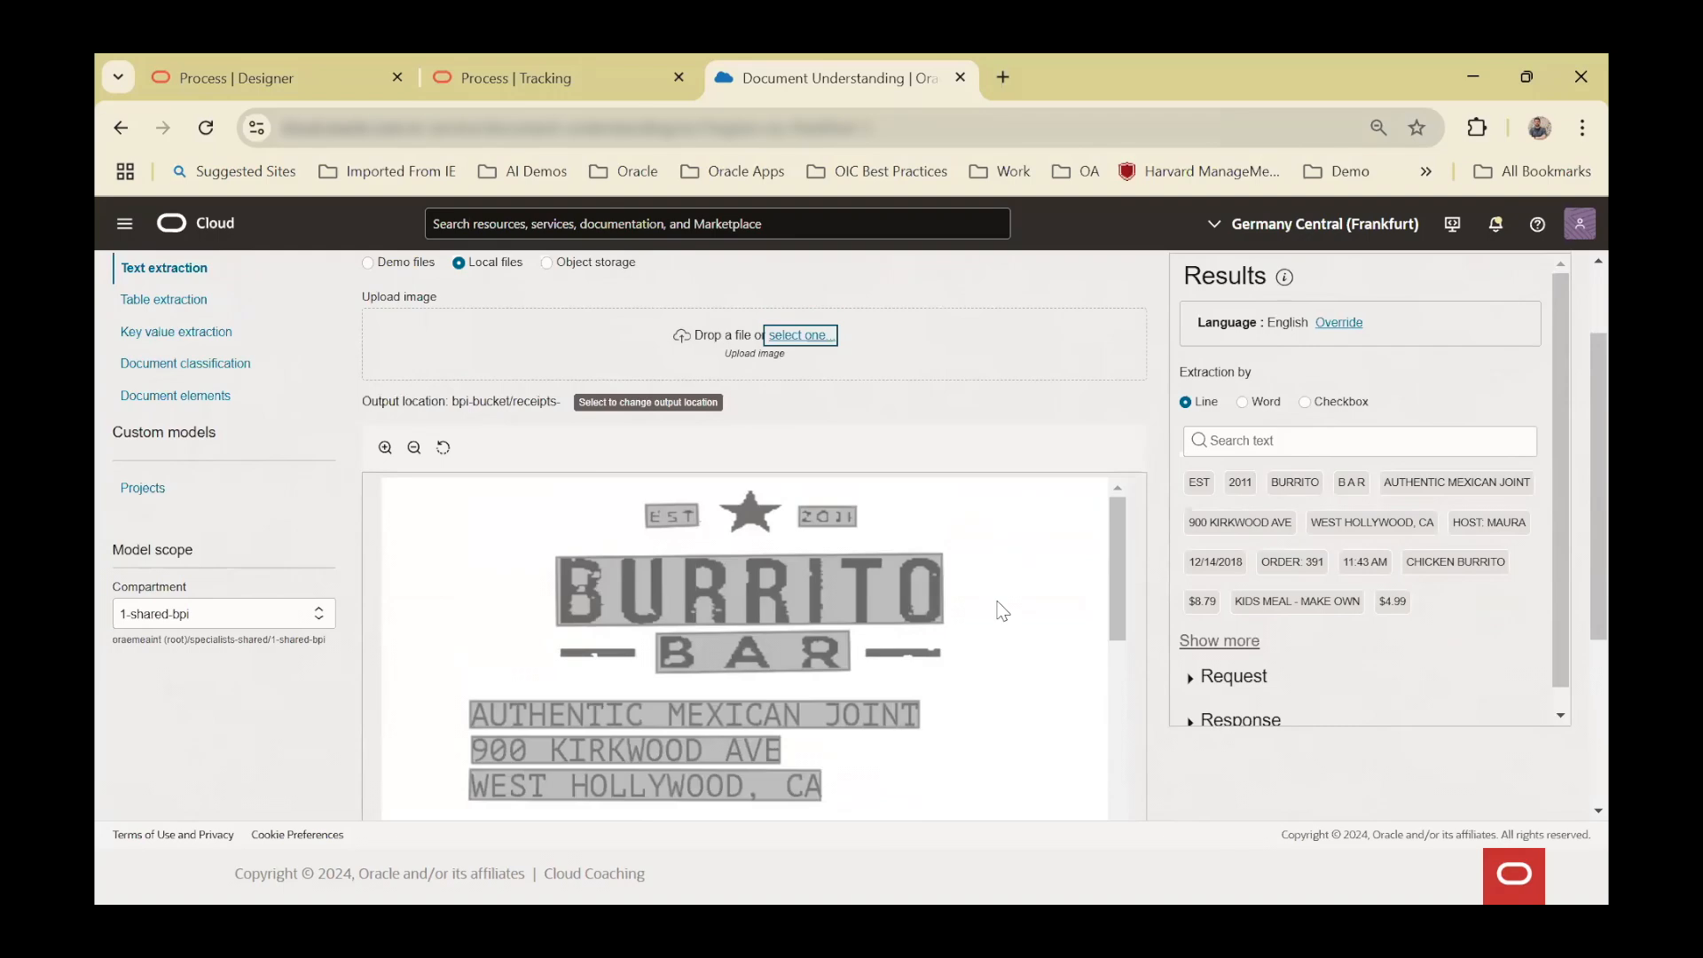
pyautogui.scroll(-5, 1002, 612)
pyautogui.scroll(5, 1011, 621)
pyautogui.scroll(2, 995, 448)
pyautogui.scroll(-2, 1055, 576)
pyautogui.scroll(-3, 1089, 646)
pyautogui.click(1234, 523)
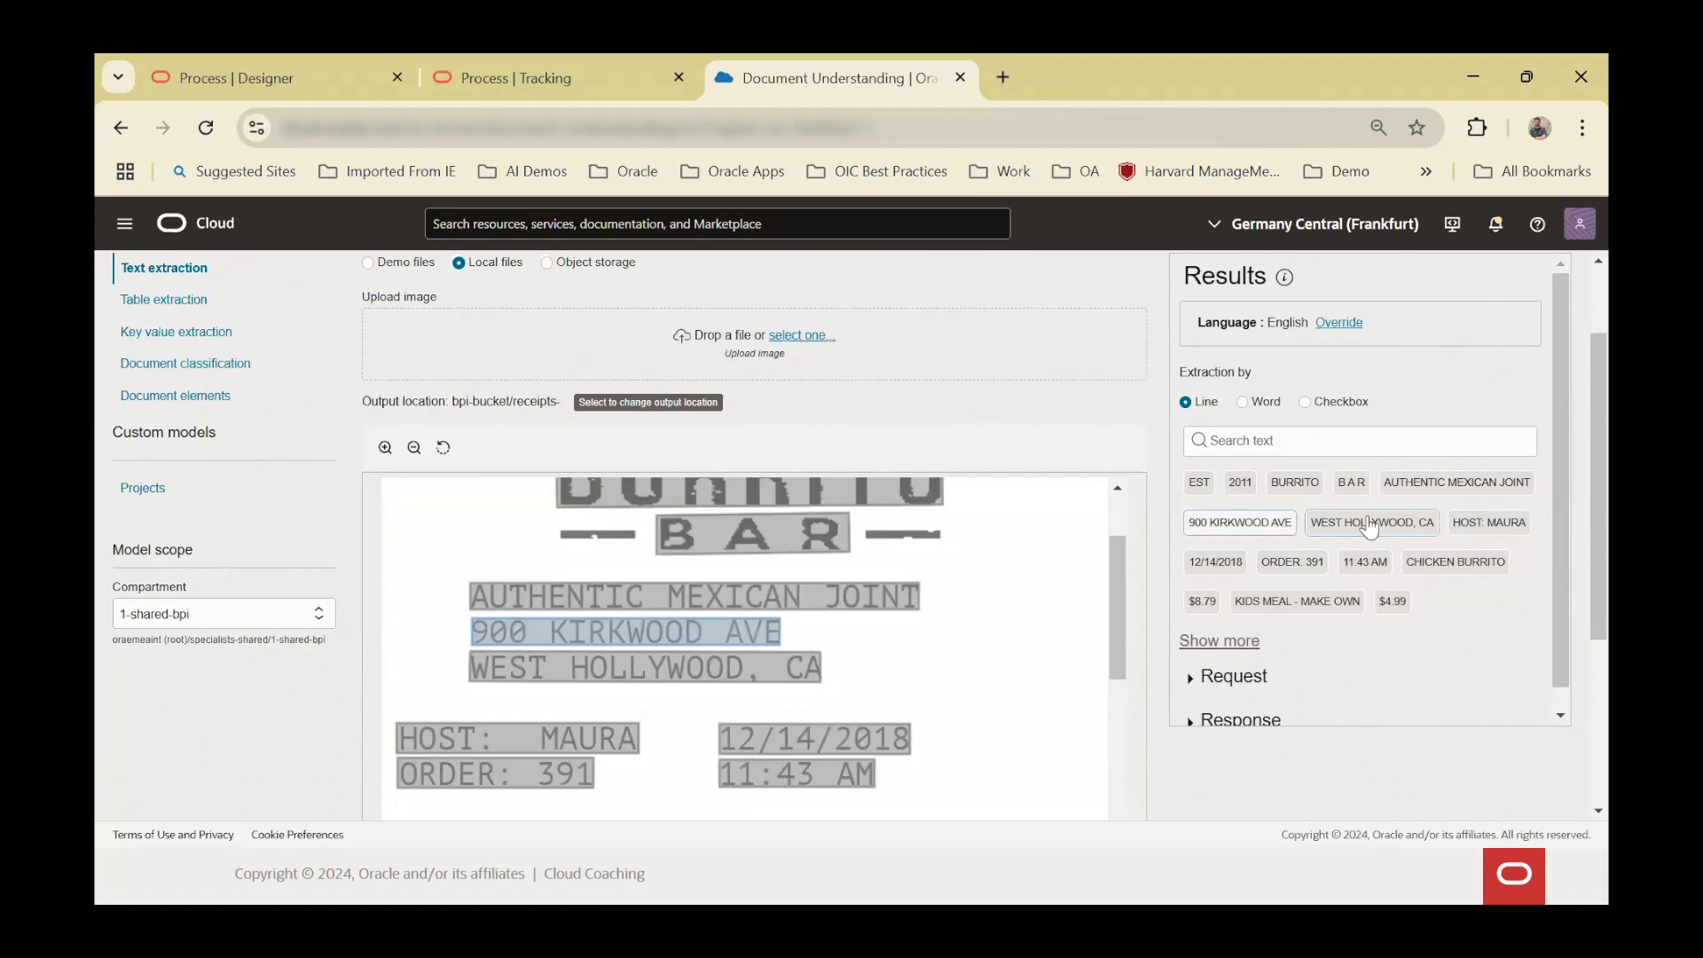
# - Show the extraction results by word and locate the word EST in the receipt image
pyautogui.click(1242, 404)
pyautogui.click(1209, 490)
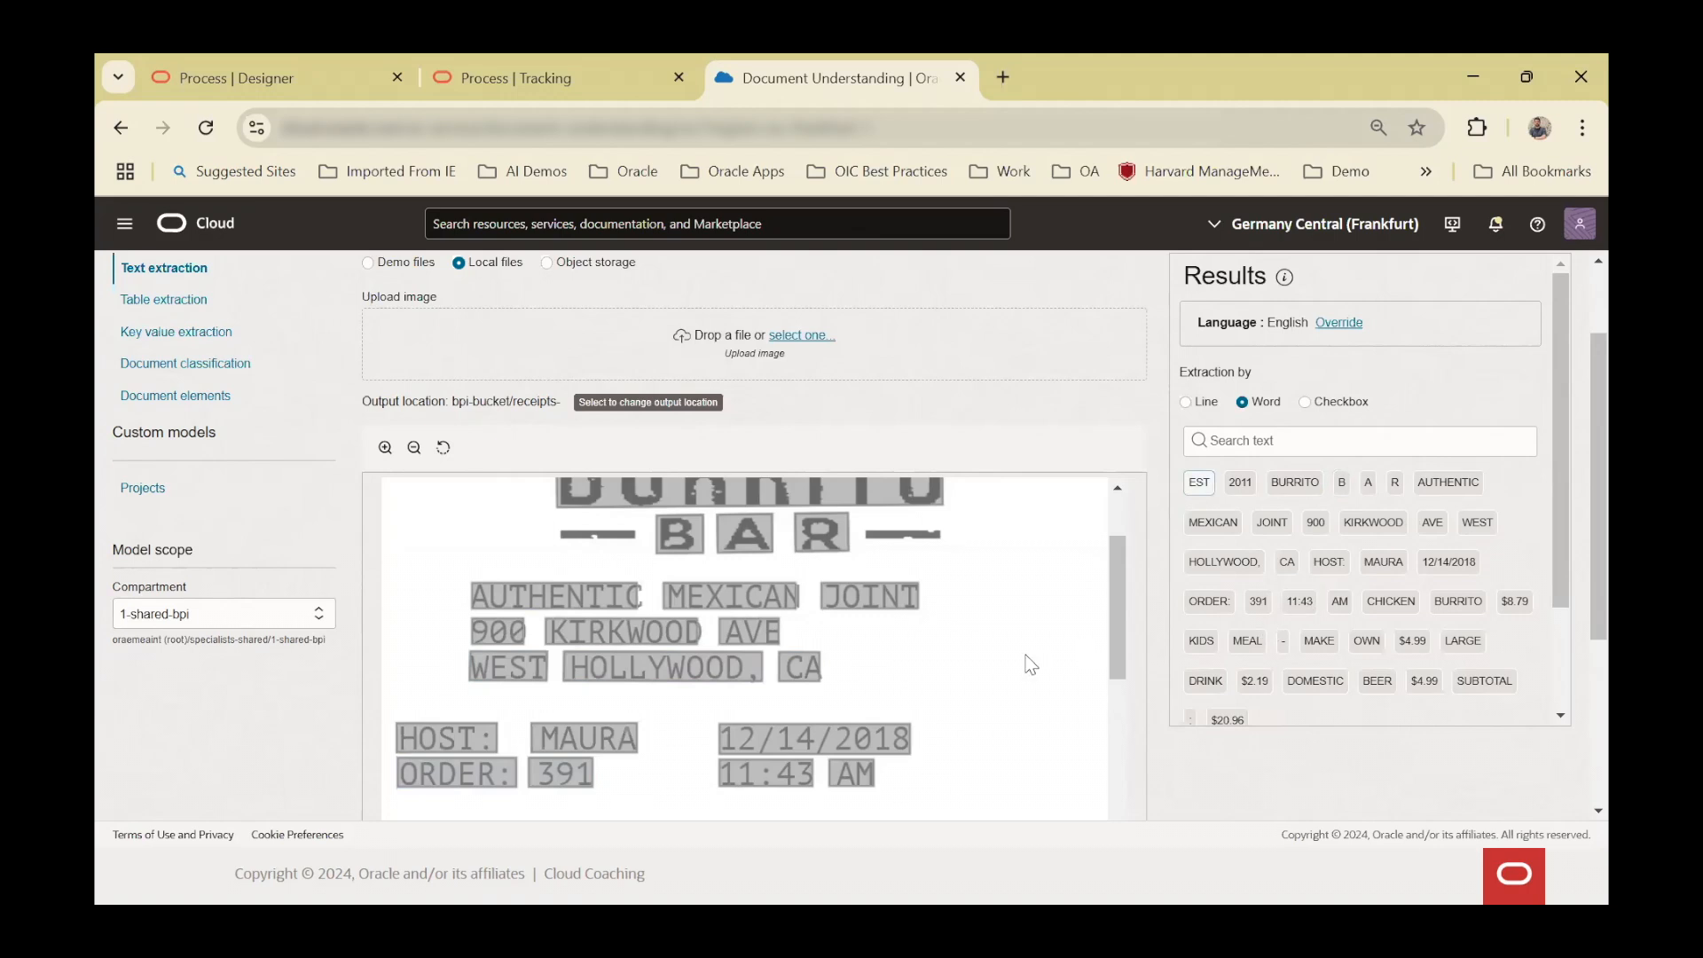
pyautogui.scroll(-4, 1027, 658)
pyautogui.scroll(5, 1037, 656)
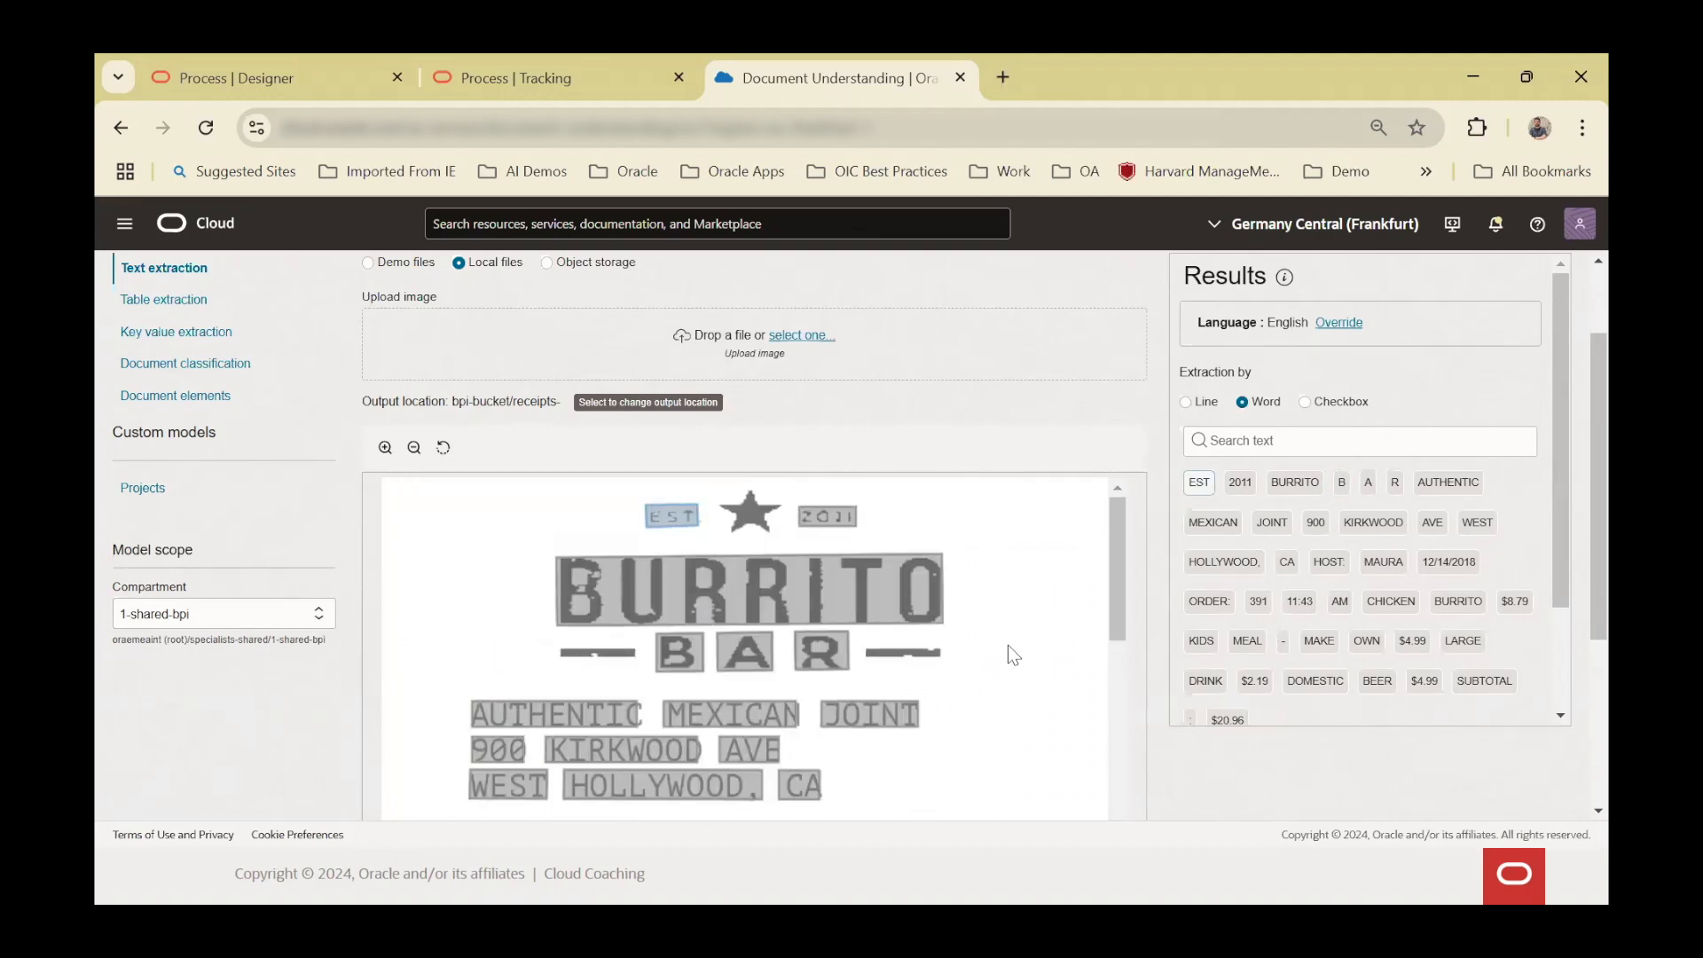
# - Open Table extraction, run it on the local file burrito.jpg, and review the detected table of receipt items
pyautogui.click(160, 330)
pyautogui.scroll(2, 320, 380)
pyautogui.click(169, 422)
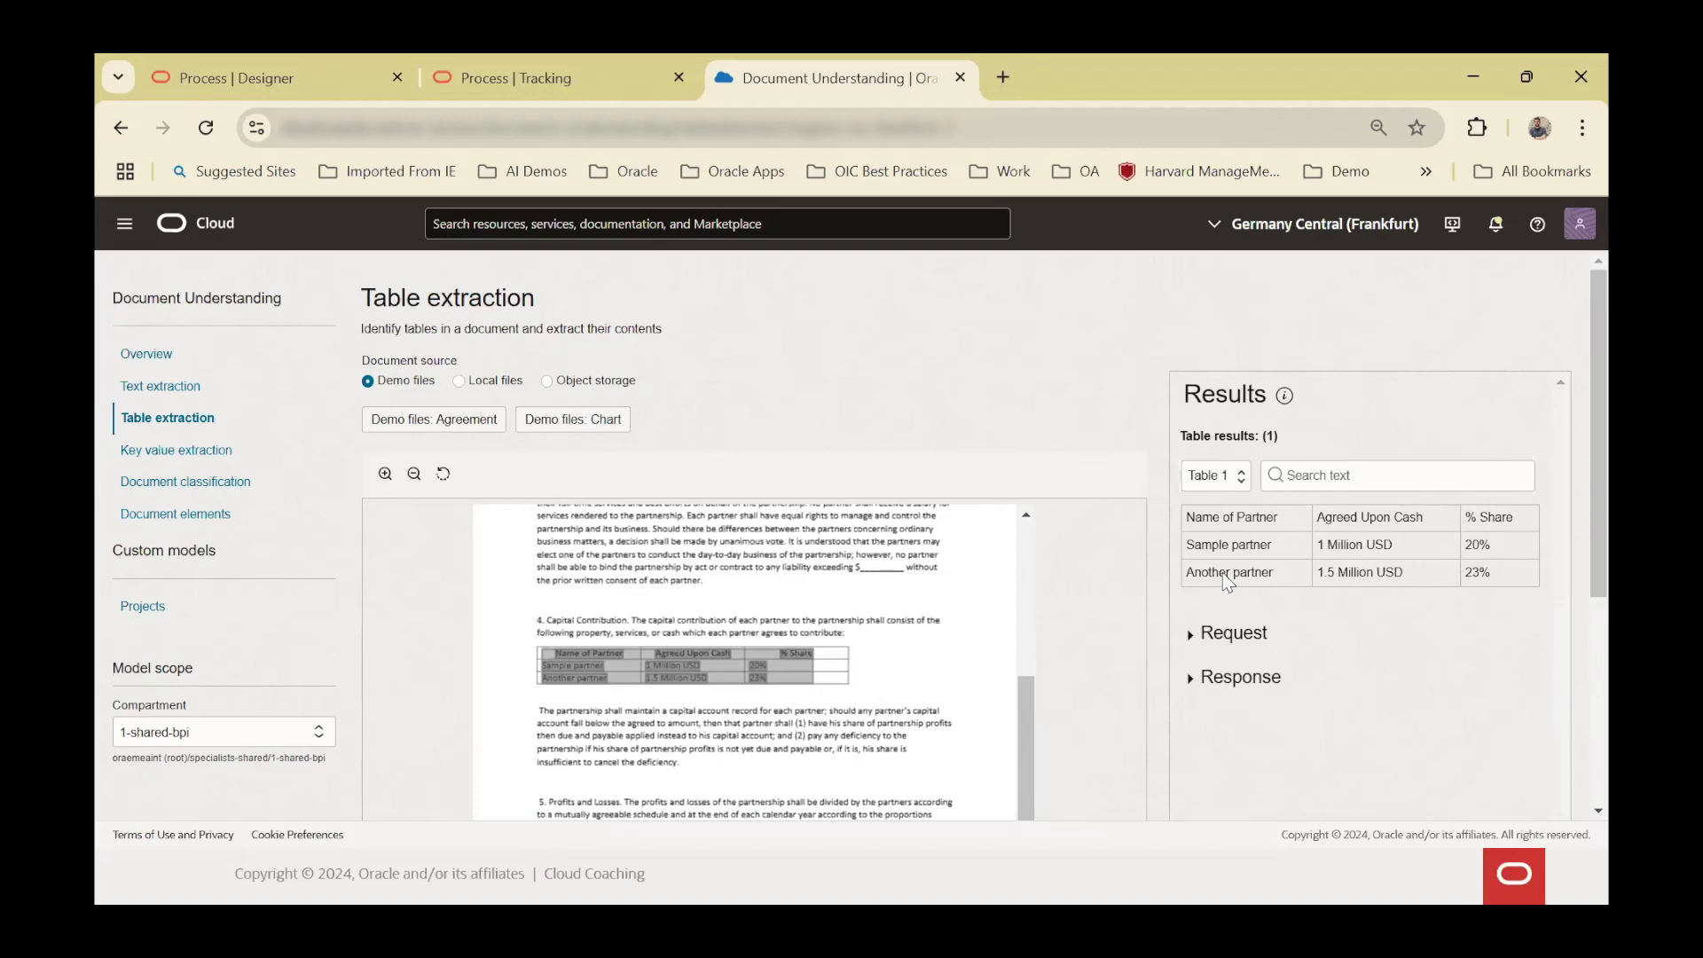
pyautogui.click(485, 385)
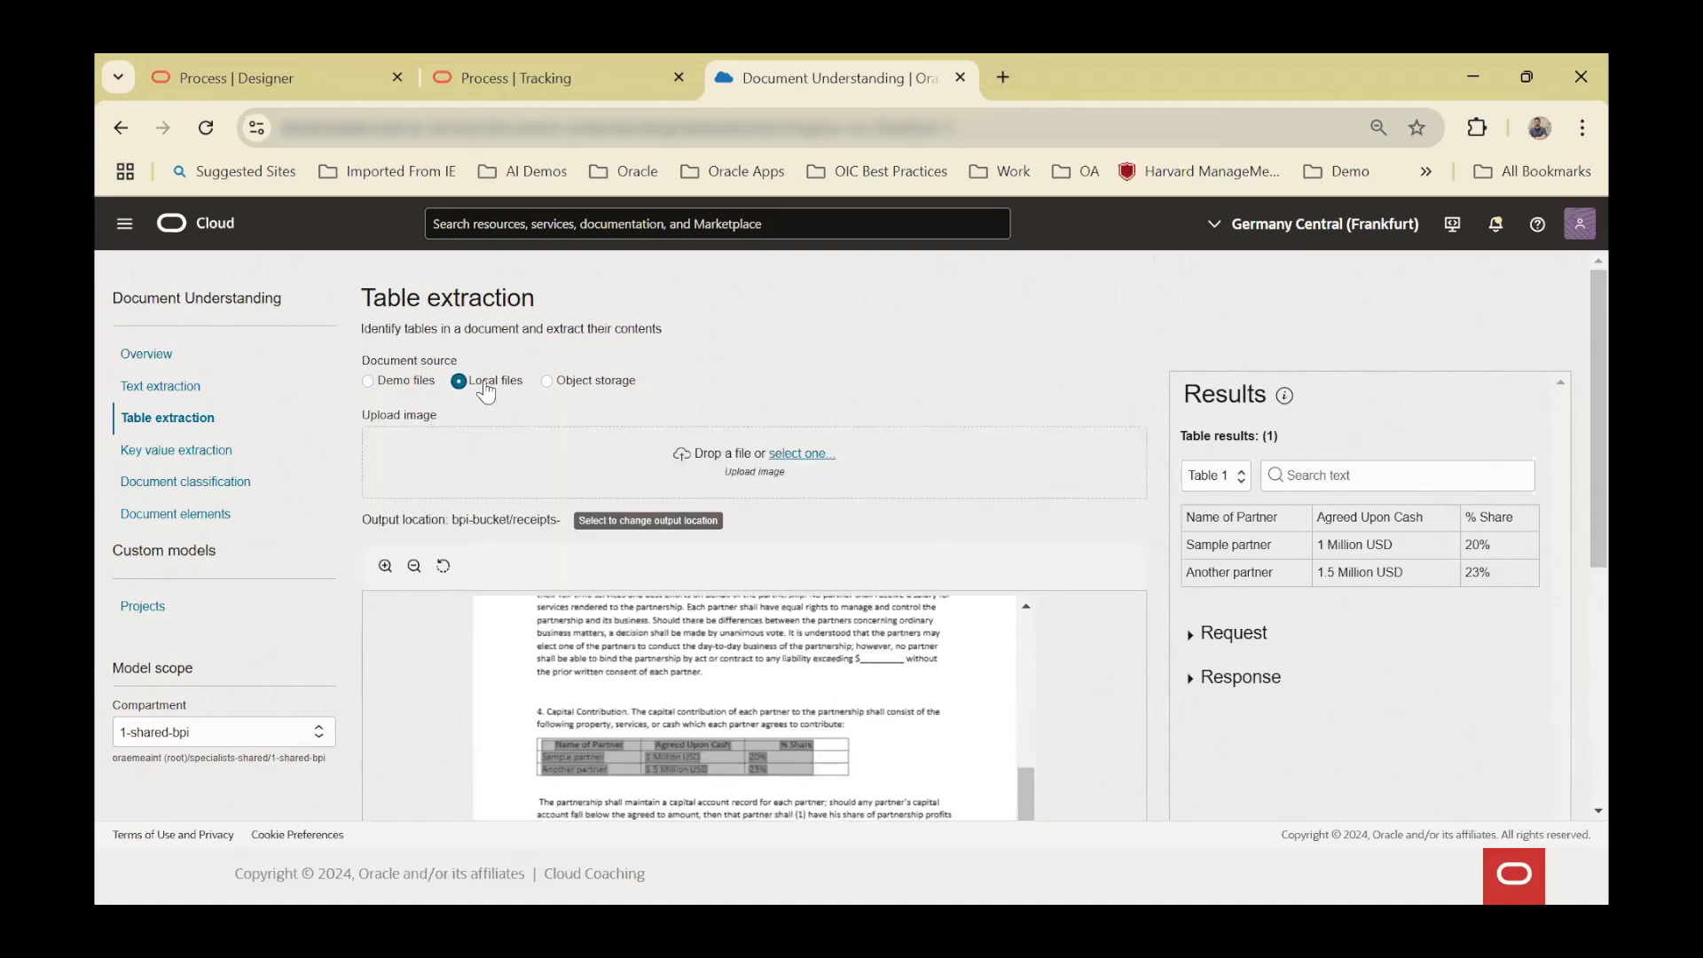
pyautogui.click(813, 454)
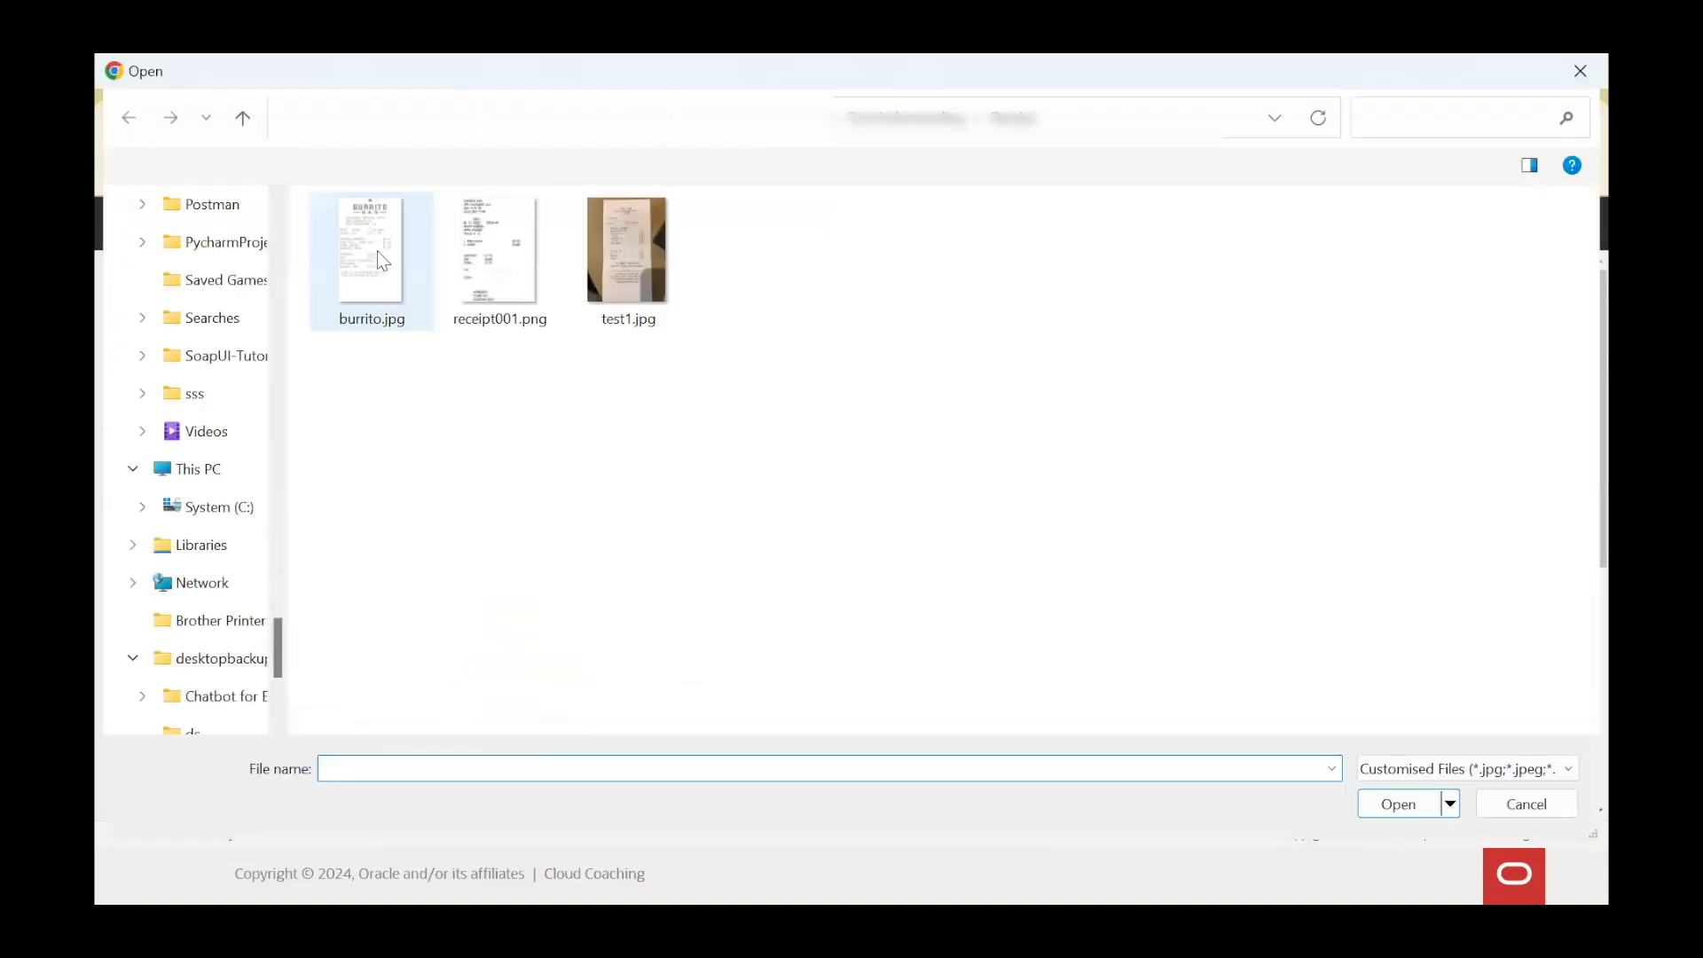
pyautogui.click(383, 260)
pyautogui.click(1367, 798)
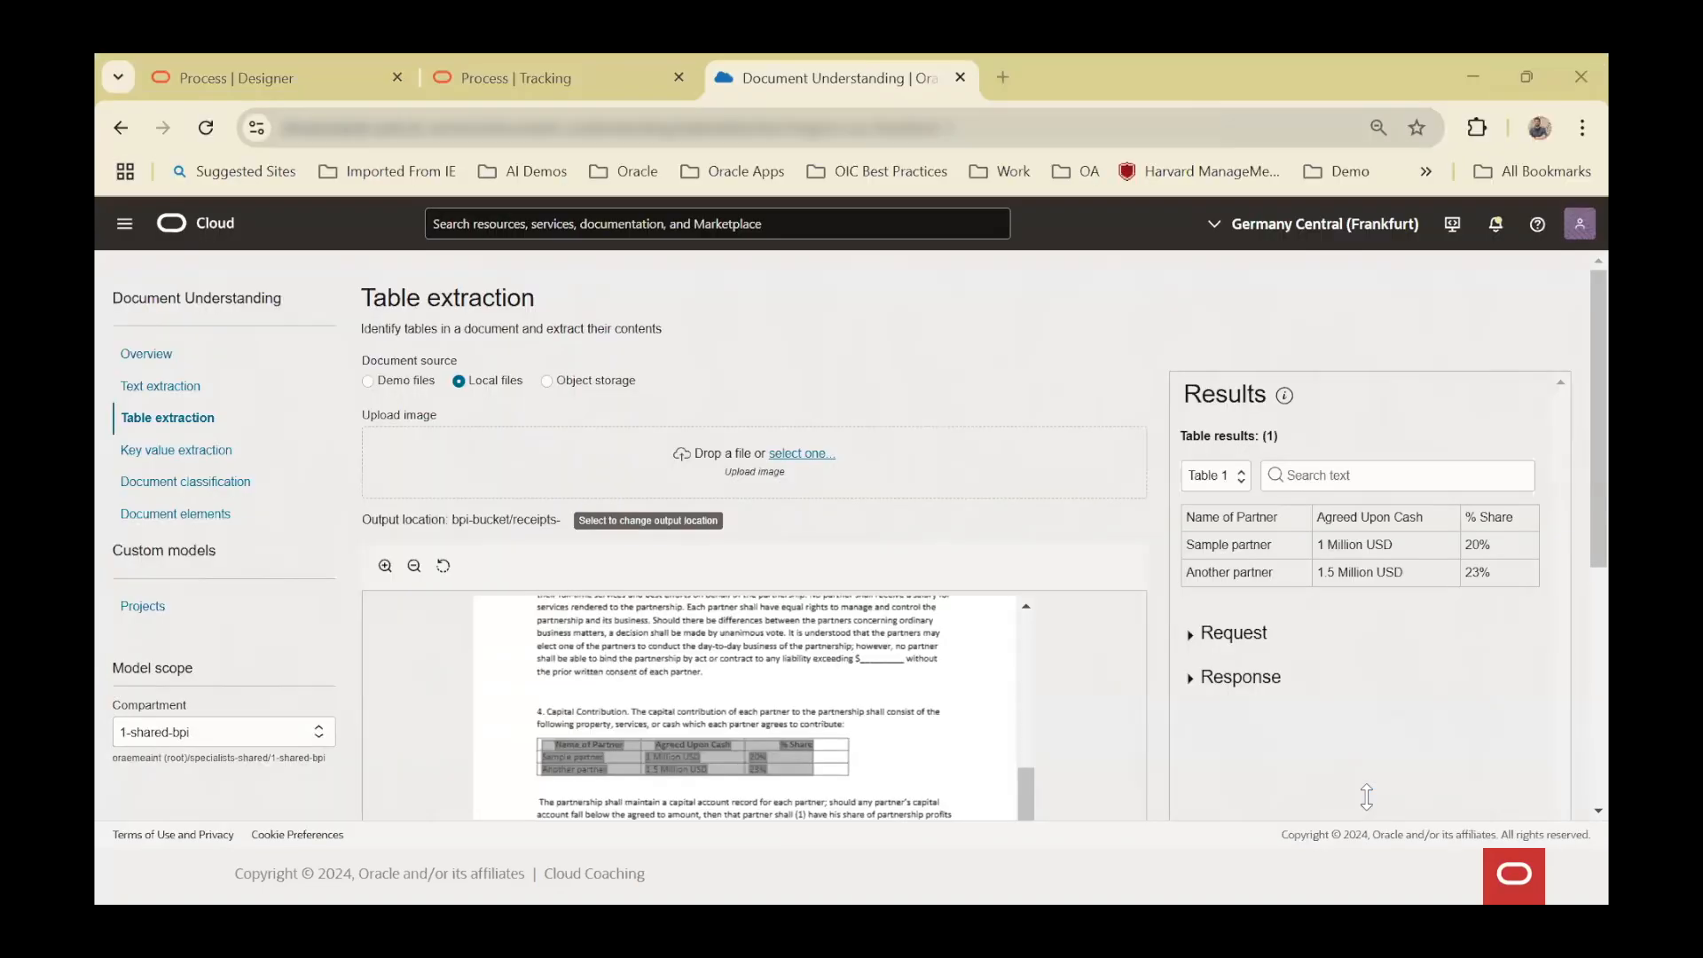
pyautogui.scroll(2, 1061, 692)
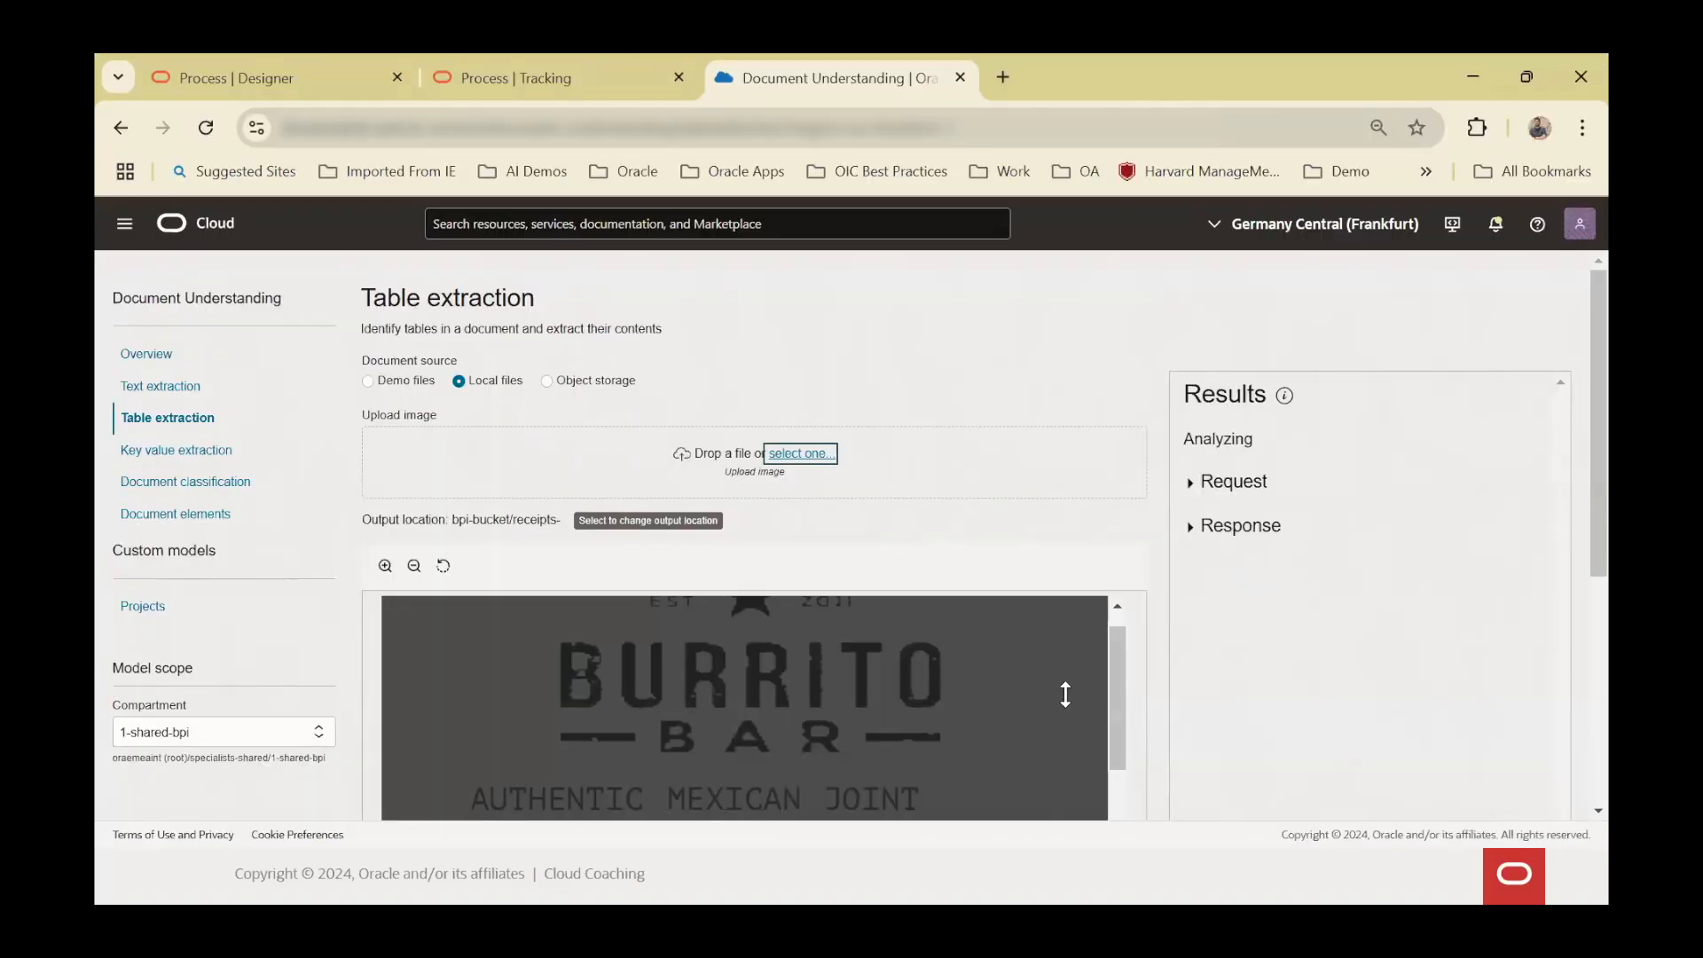
pyautogui.scroll(-5, 1094, 668)
pyautogui.scroll(3, 749, 707)
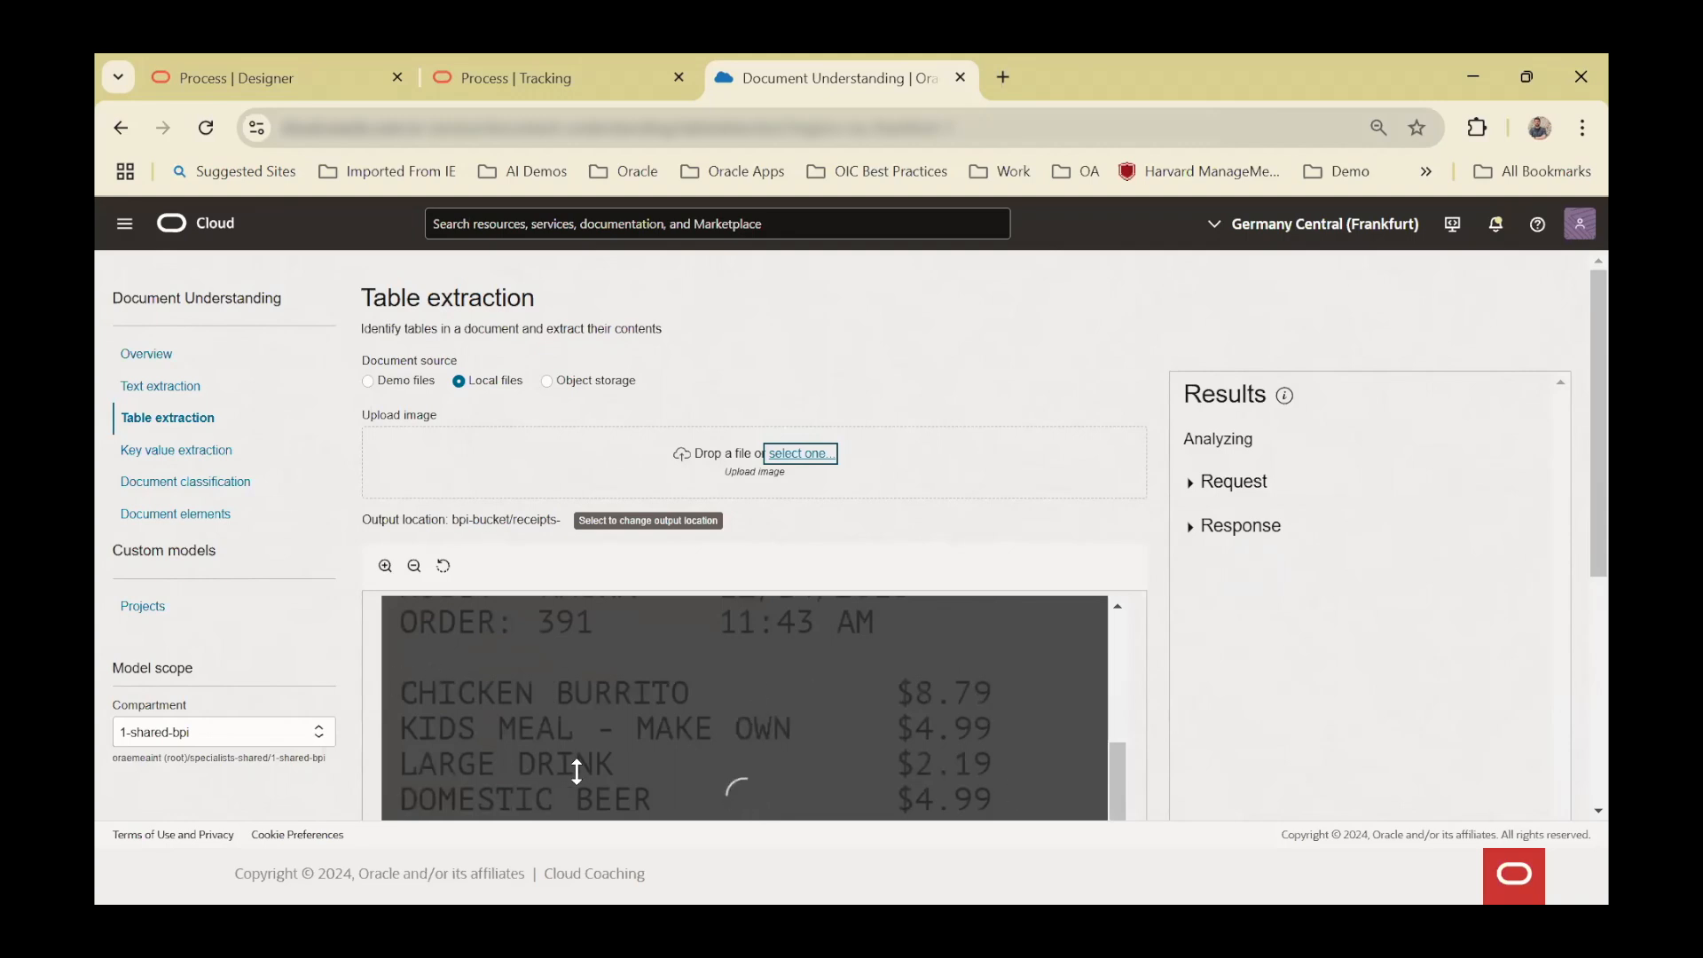
pyautogui.scroll(-1, 709, 727)
pyautogui.scroll(1, 703, 734)
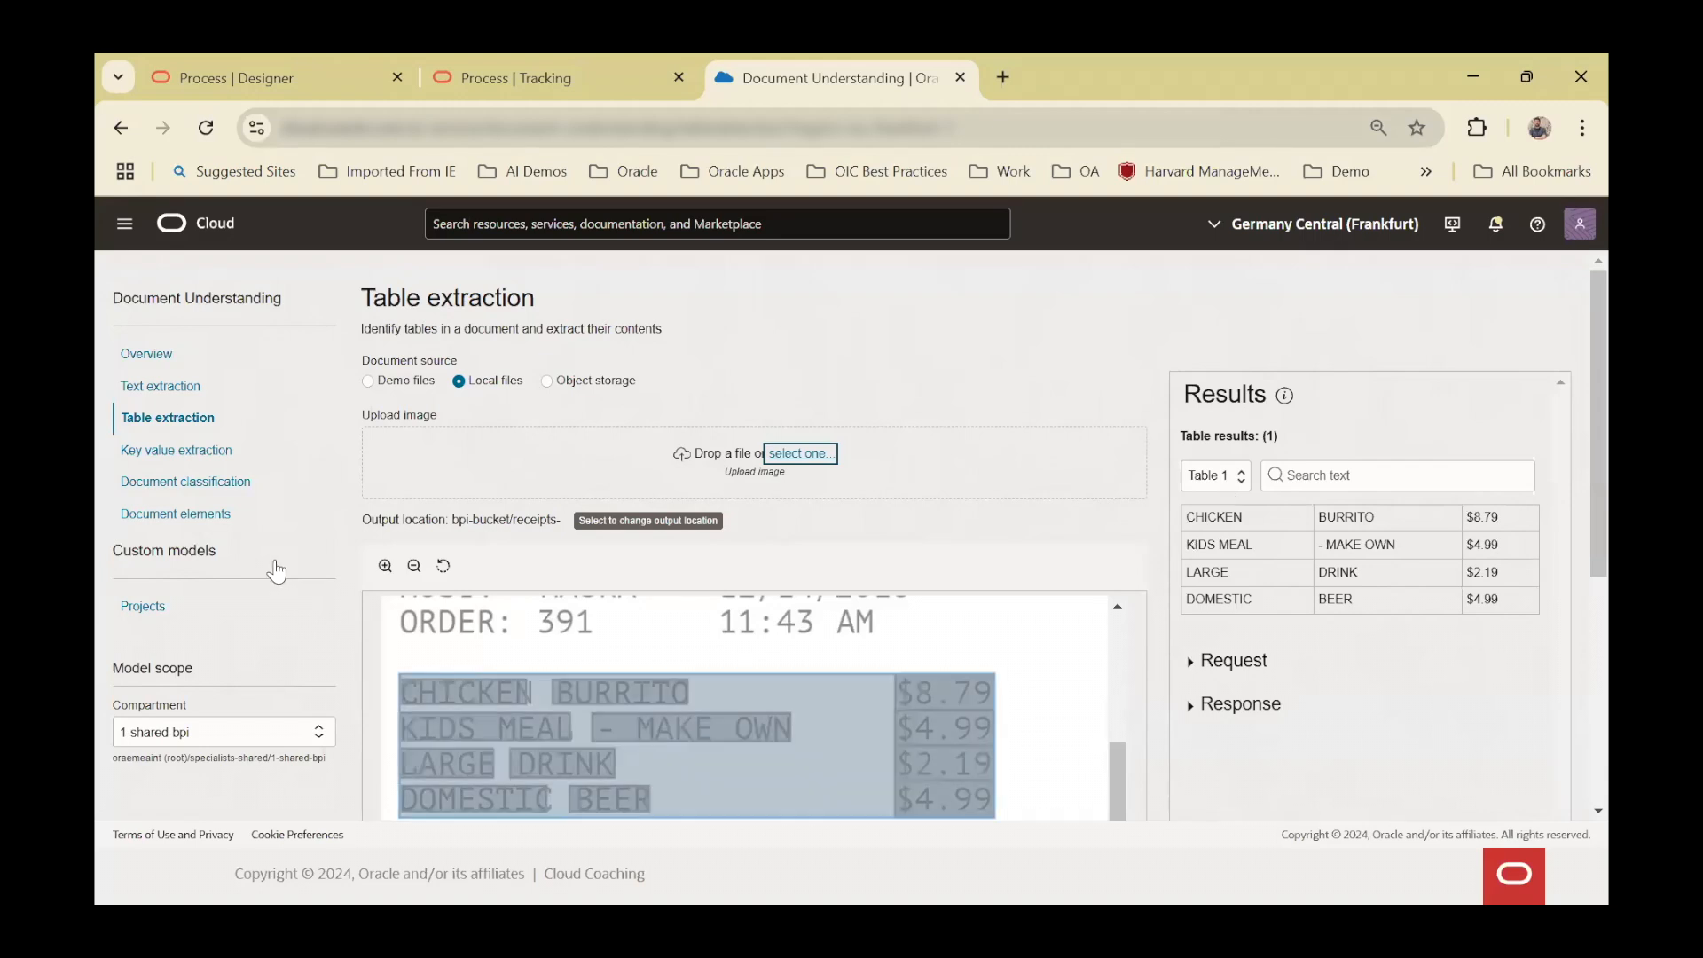
# - Open Key value extraction and compare the demo invoice's extracted fields, including customer recipient, total tax and line items, with the document
pyautogui.click(173, 453)
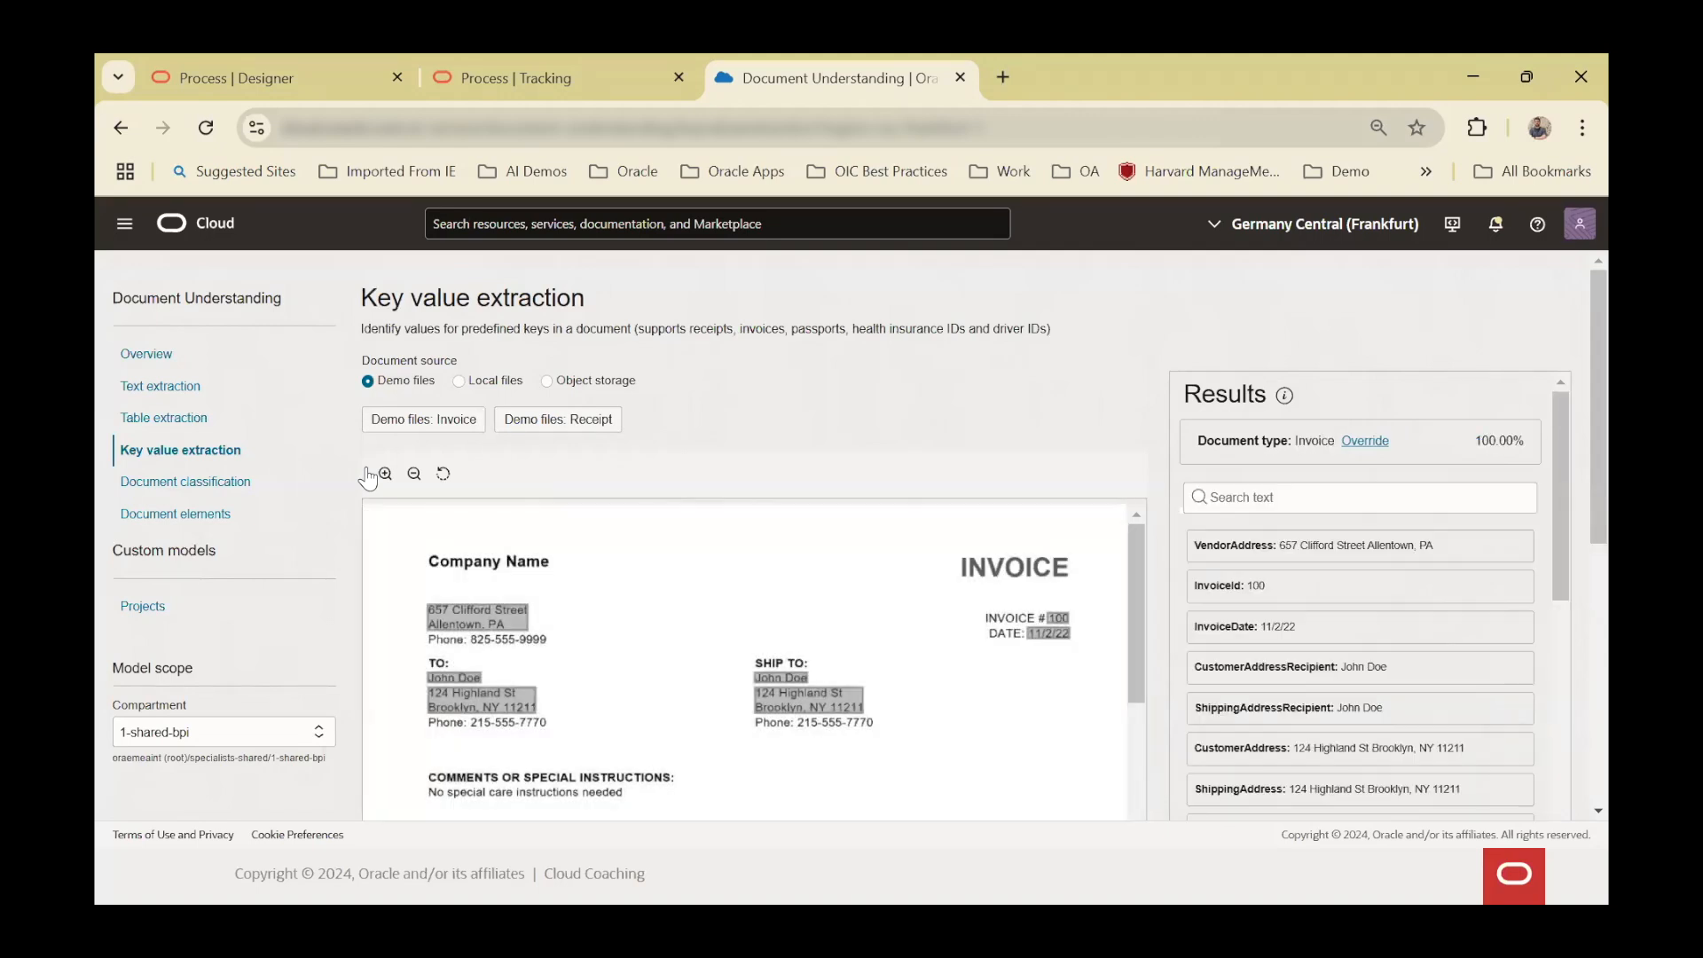
pyautogui.scroll(-3, 980, 694)
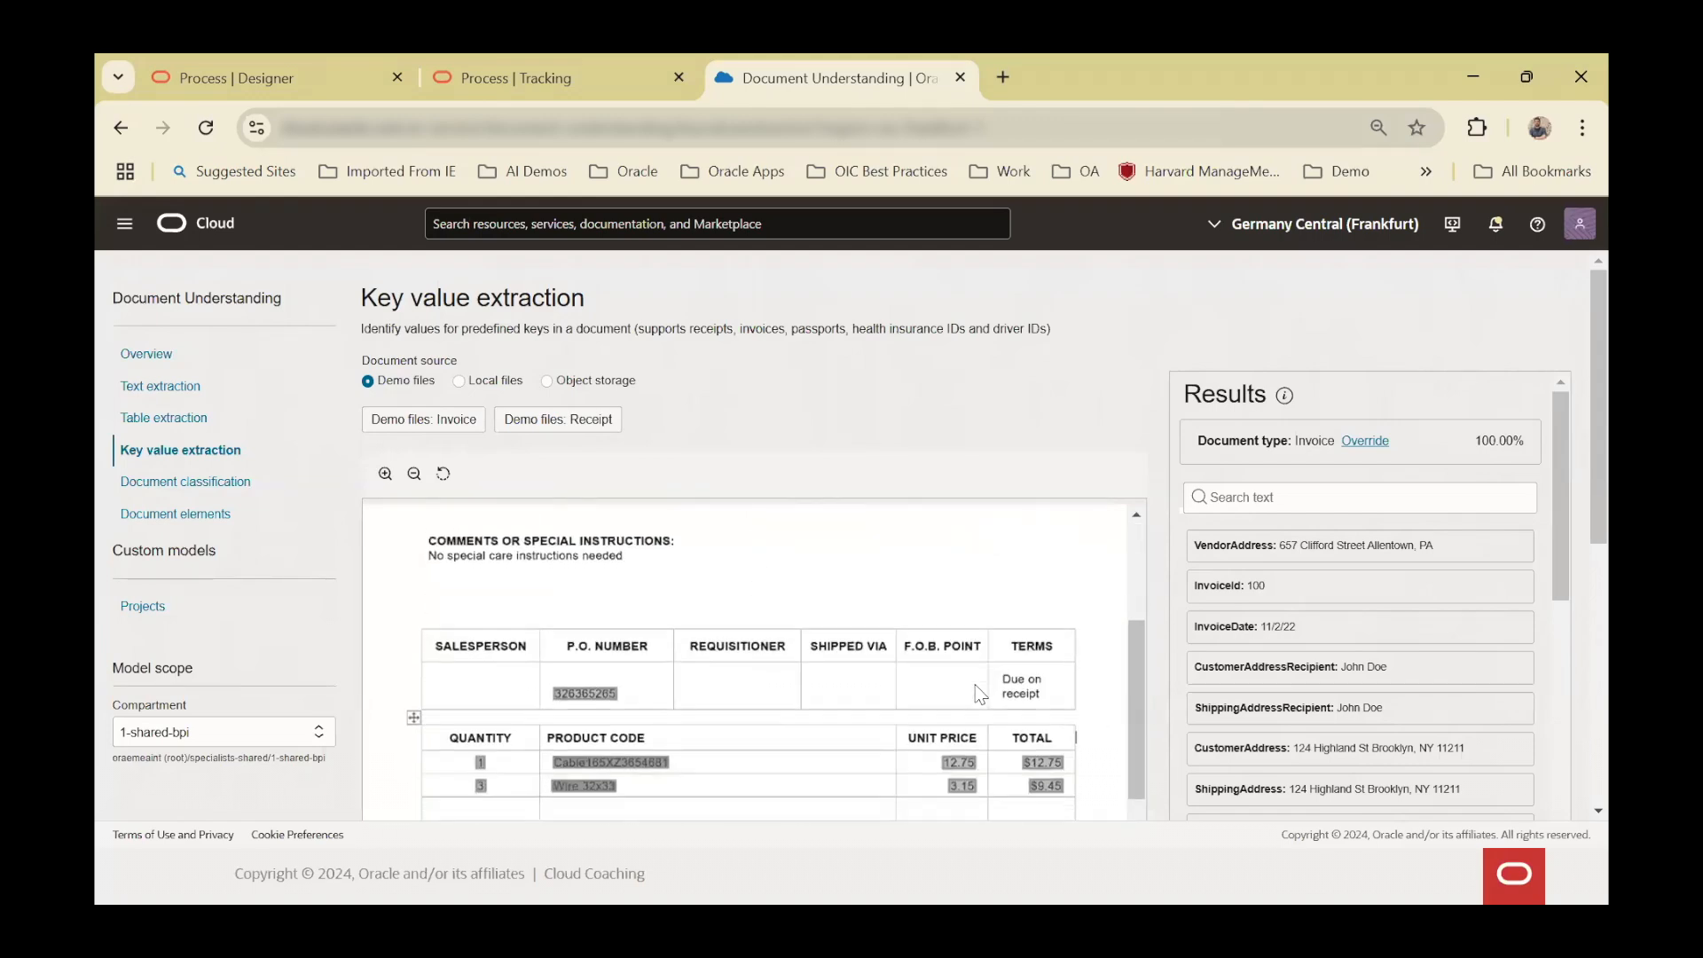
pyautogui.scroll(3, 980, 695)
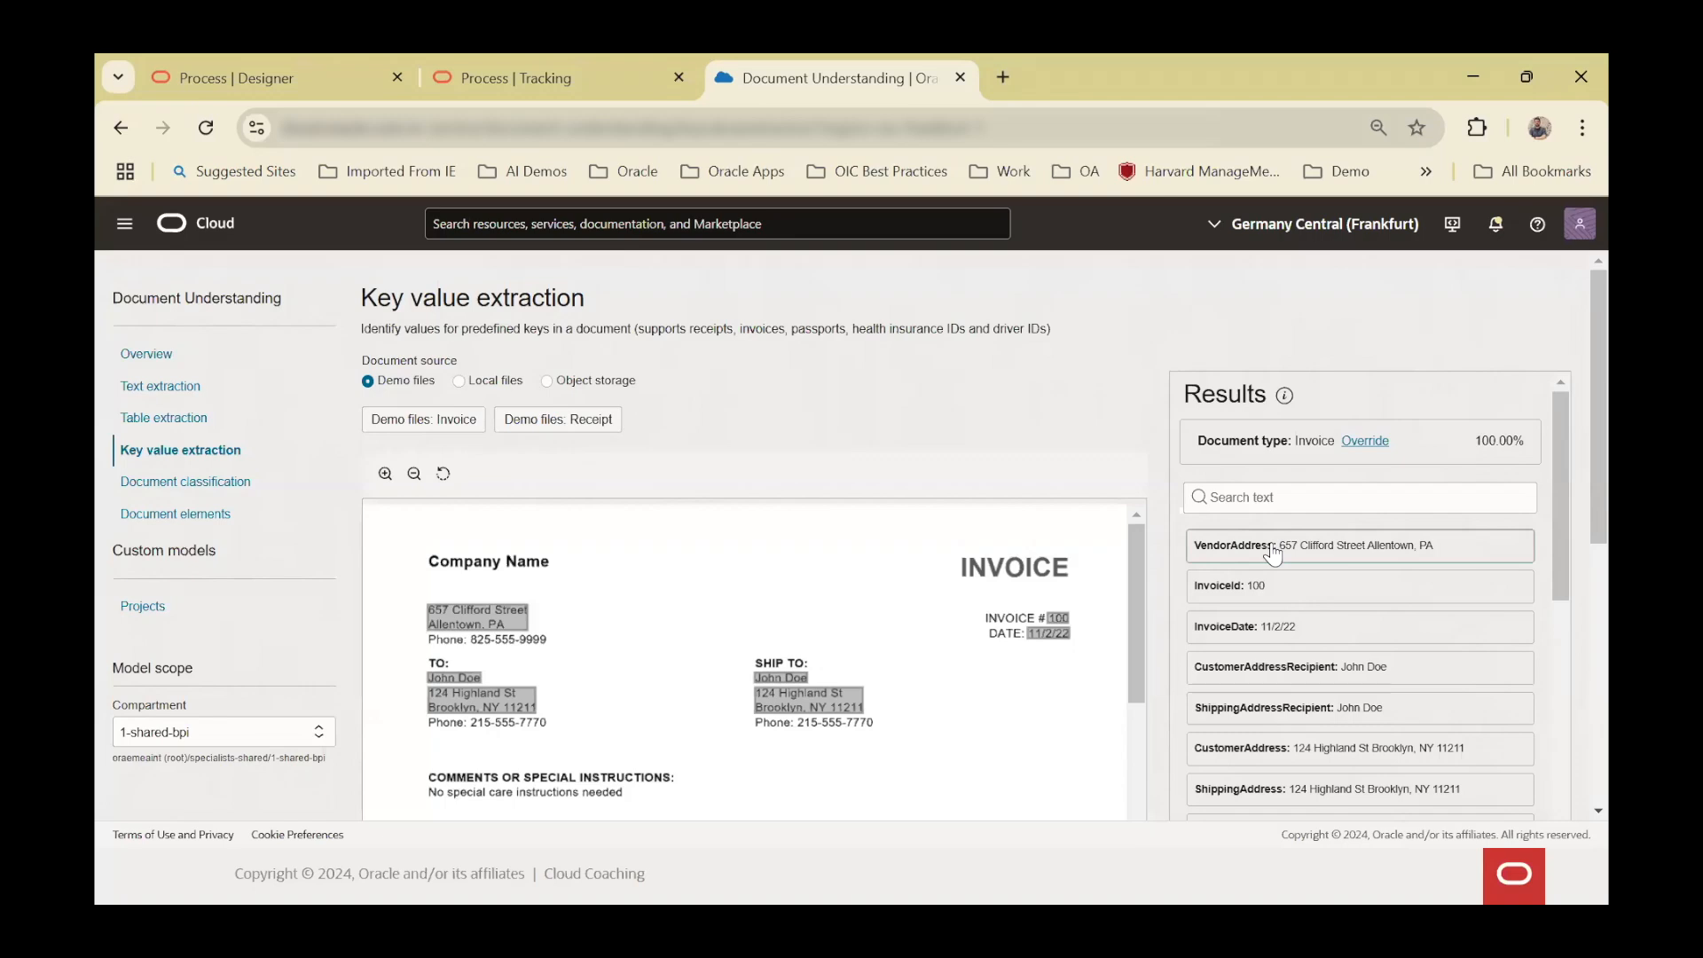
pyautogui.click(1268, 669)
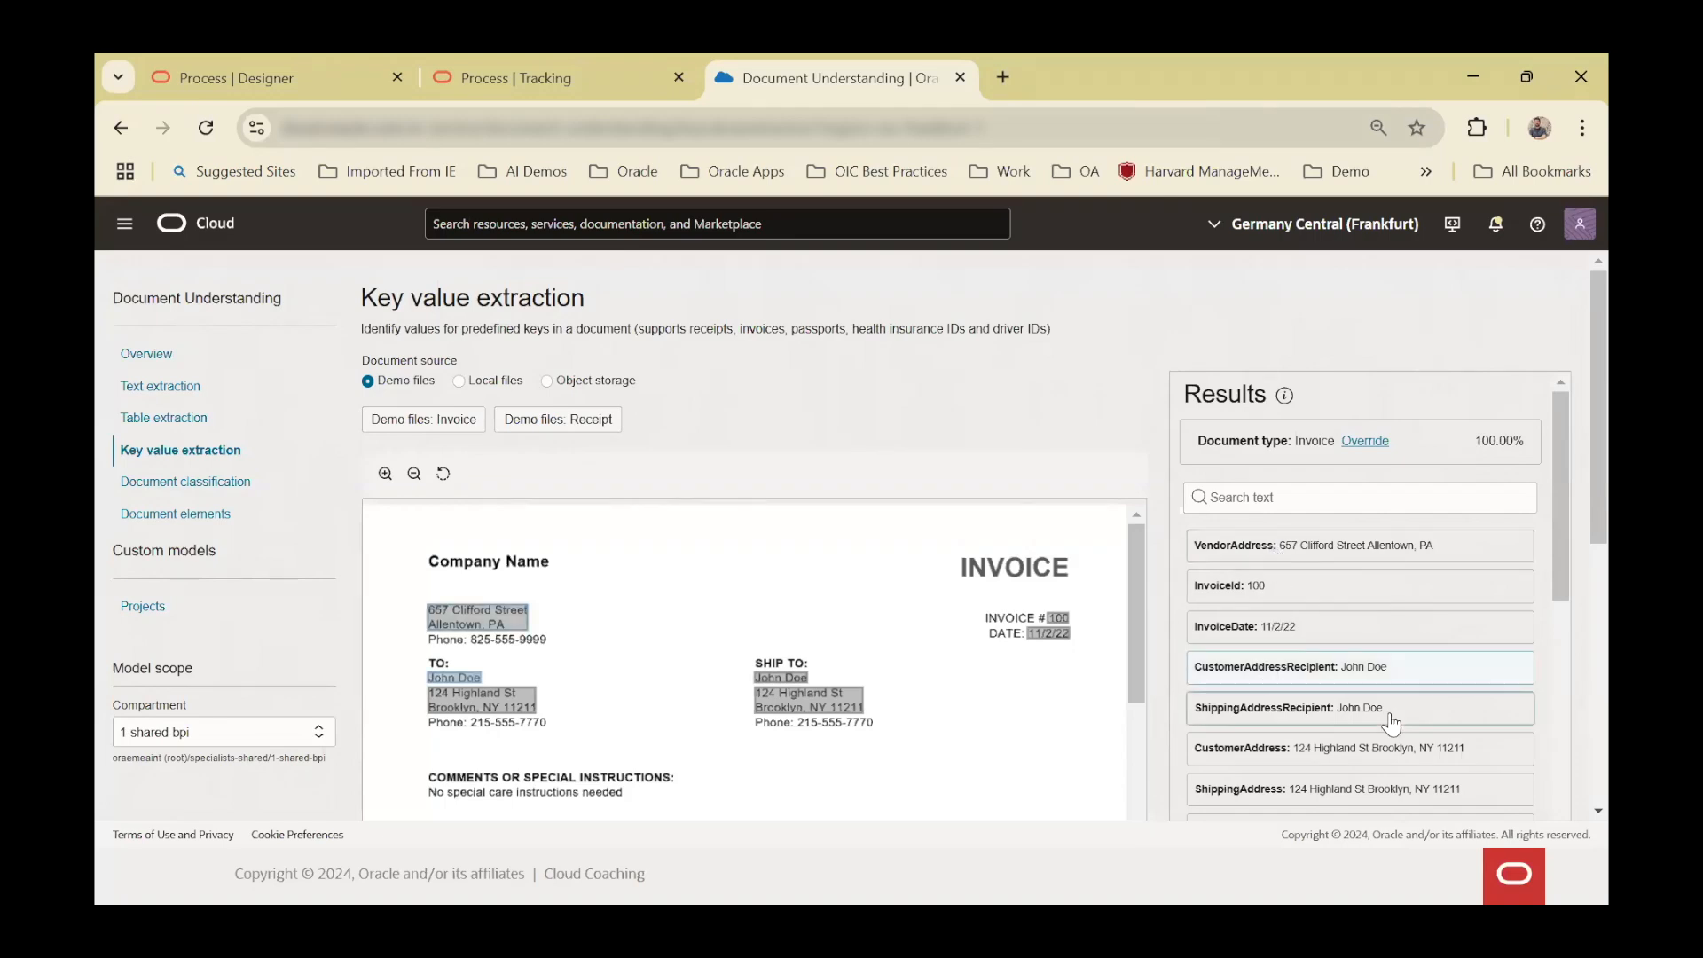
pyautogui.scroll(-3, 1390, 722)
pyautogui.click(1241, 643)
pyautogui.click(1251, 678)
pyautogui.scroll(-3, 1375, 700)
pyautogui.scroll(-1, 870, 734)
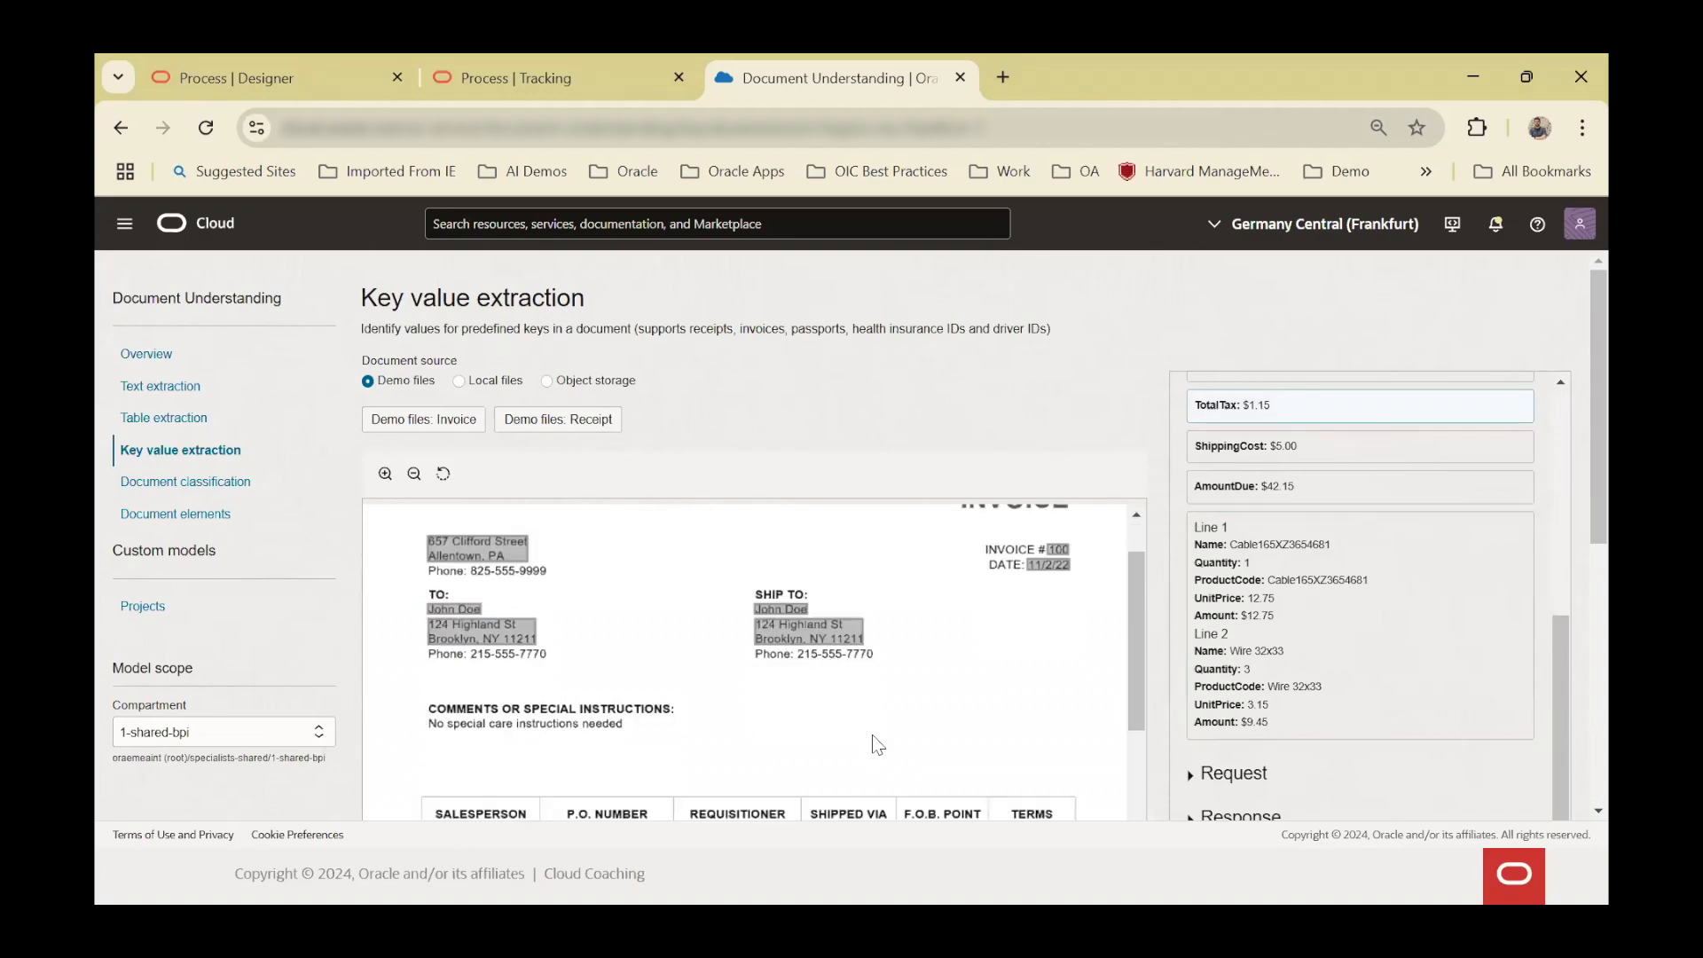
pyautogui.scroll(-2, 870, 734)
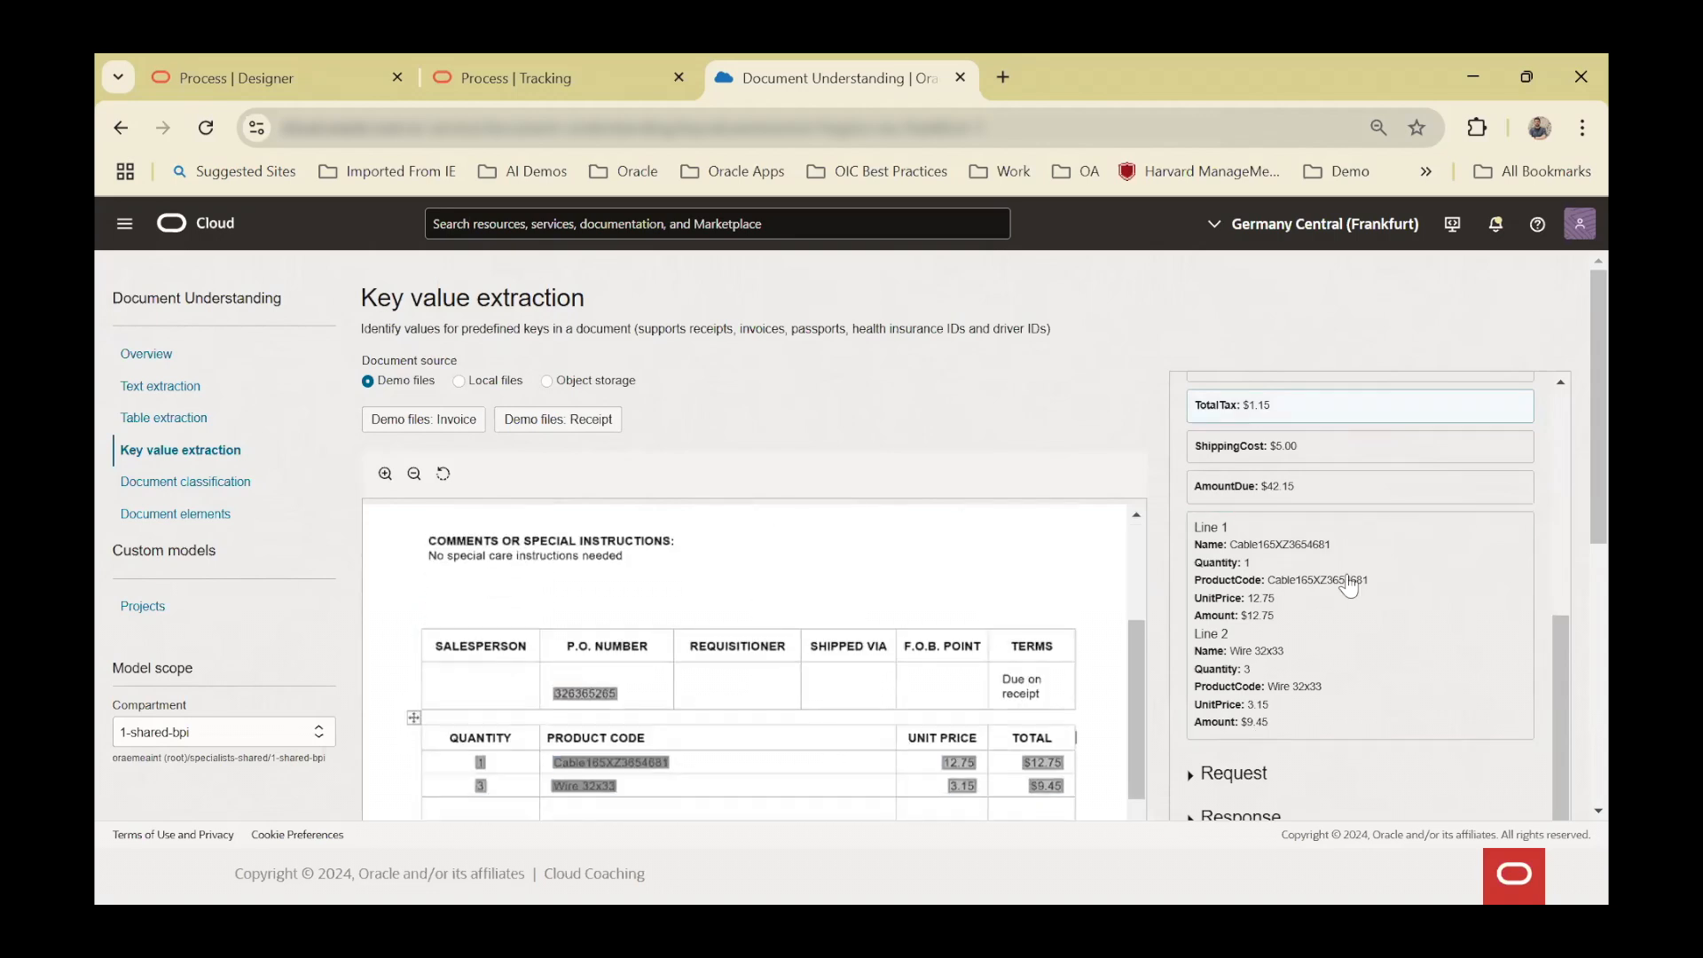
# - Switch the key value extraction's document source to local files and upload burrito.jpg for analysis
pyautogui.click(483, 381)
pyautogui.click(801, 454)
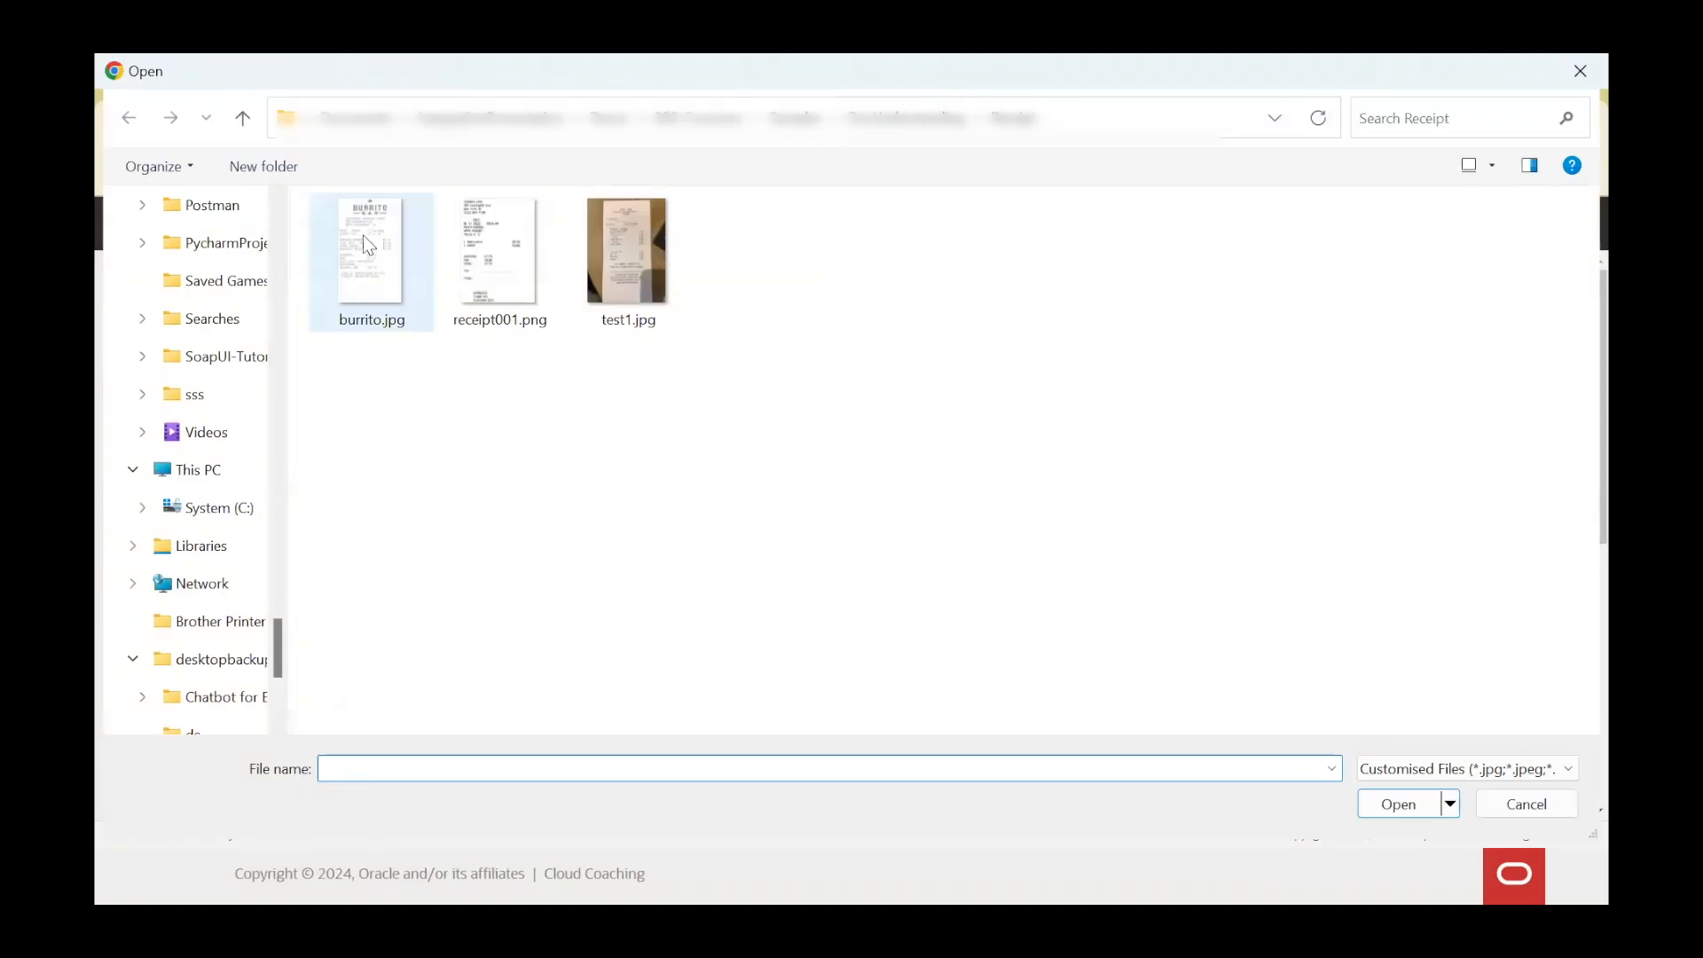
pyautogui.click(364, 236)
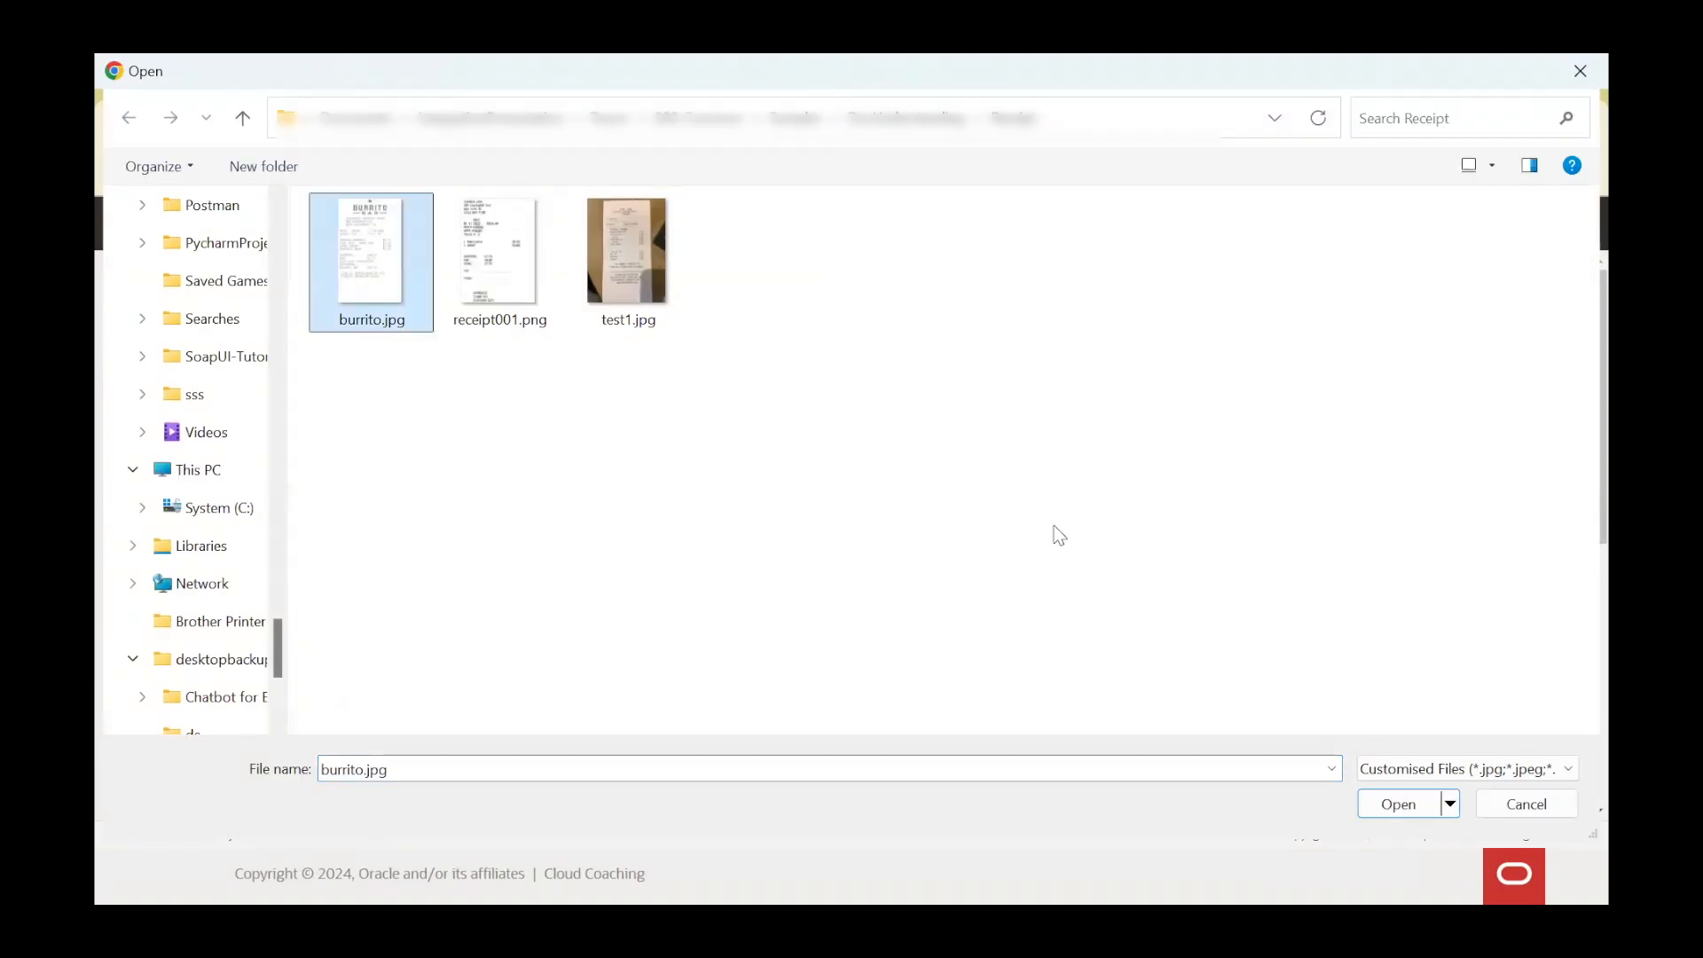
pyautogui.press('Return')
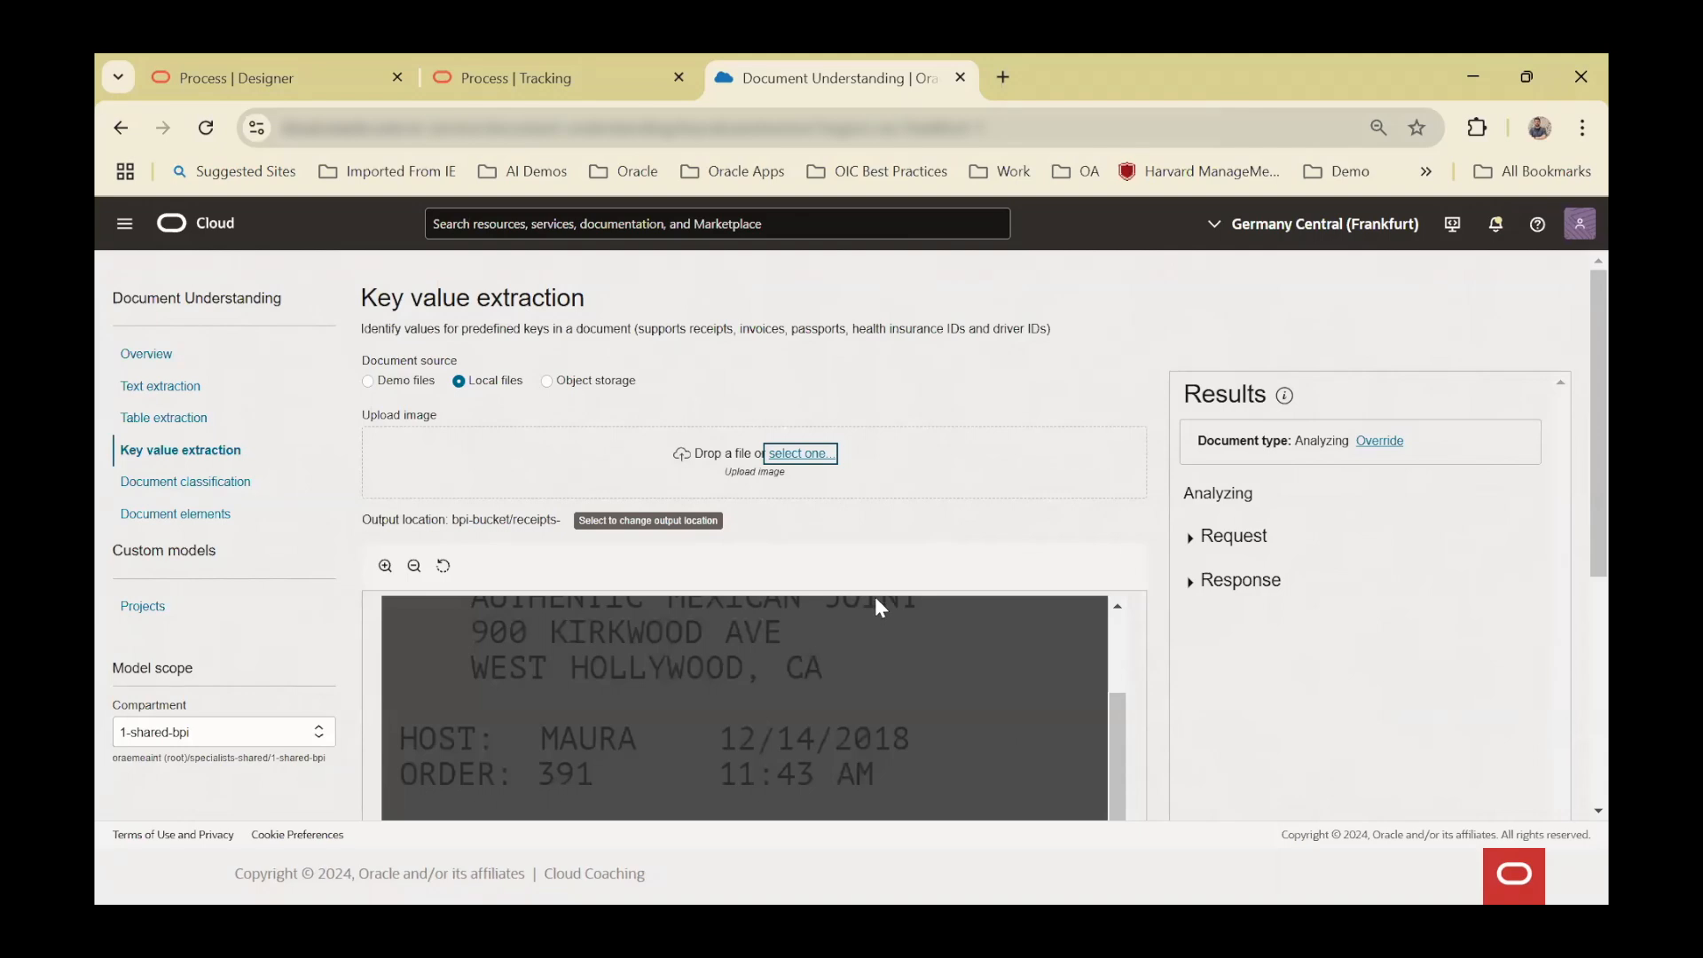
# - Examine the key values extracted from the burrito receipt and locate the transaction date and transaction time in the image
pyautogui.scroll(-3, 875, 598)
pyautogui.scroll(3, 1354, 439)
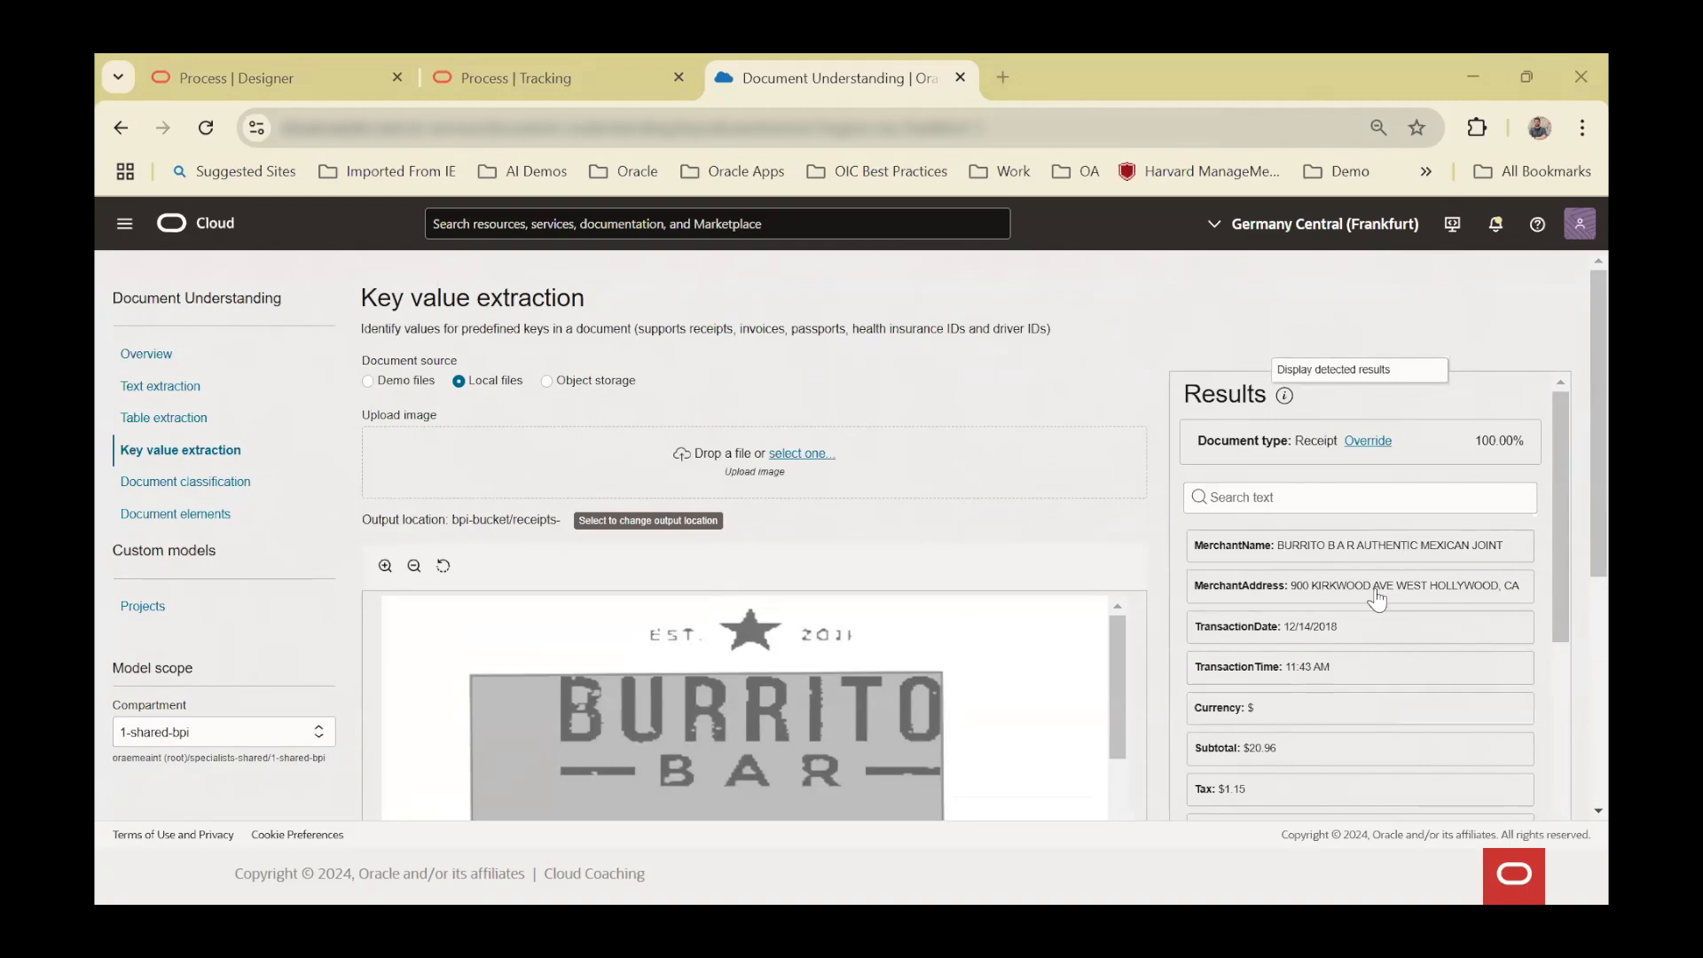
pyautogui.scroll(-3, 810, 674)
pyautogui.scroll(3, 811, 674)
pyautogui.scroll(-1, 1093, 509)
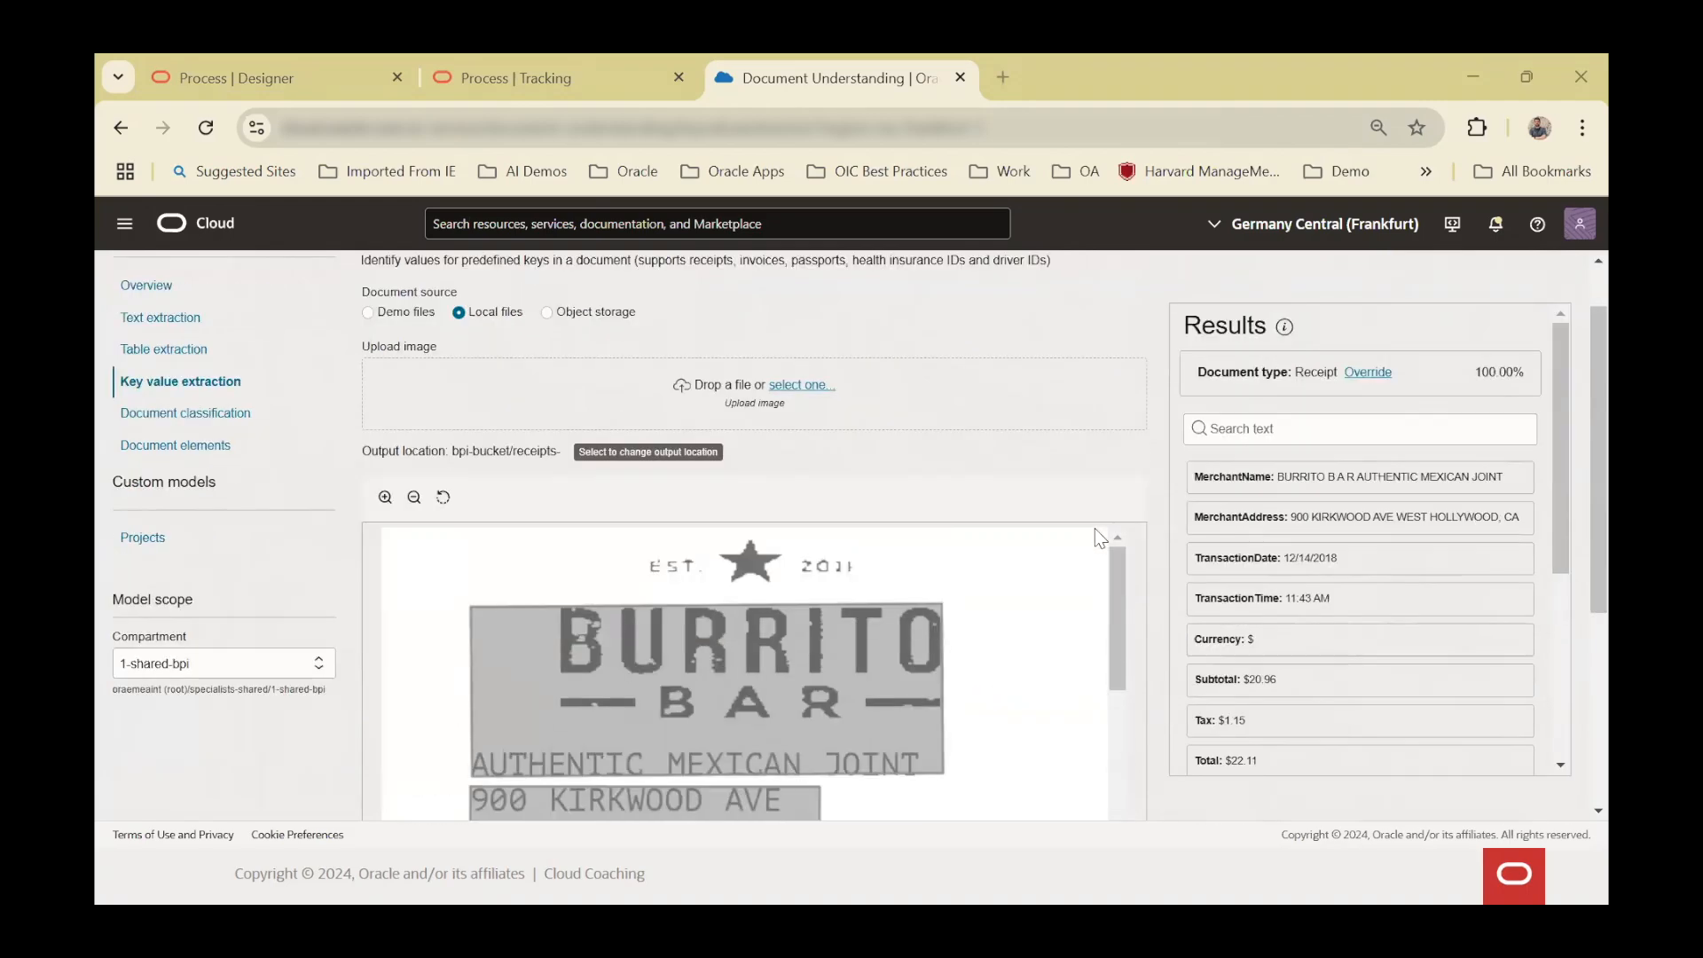
pyautogui.scroll(-2, 1094, 528)
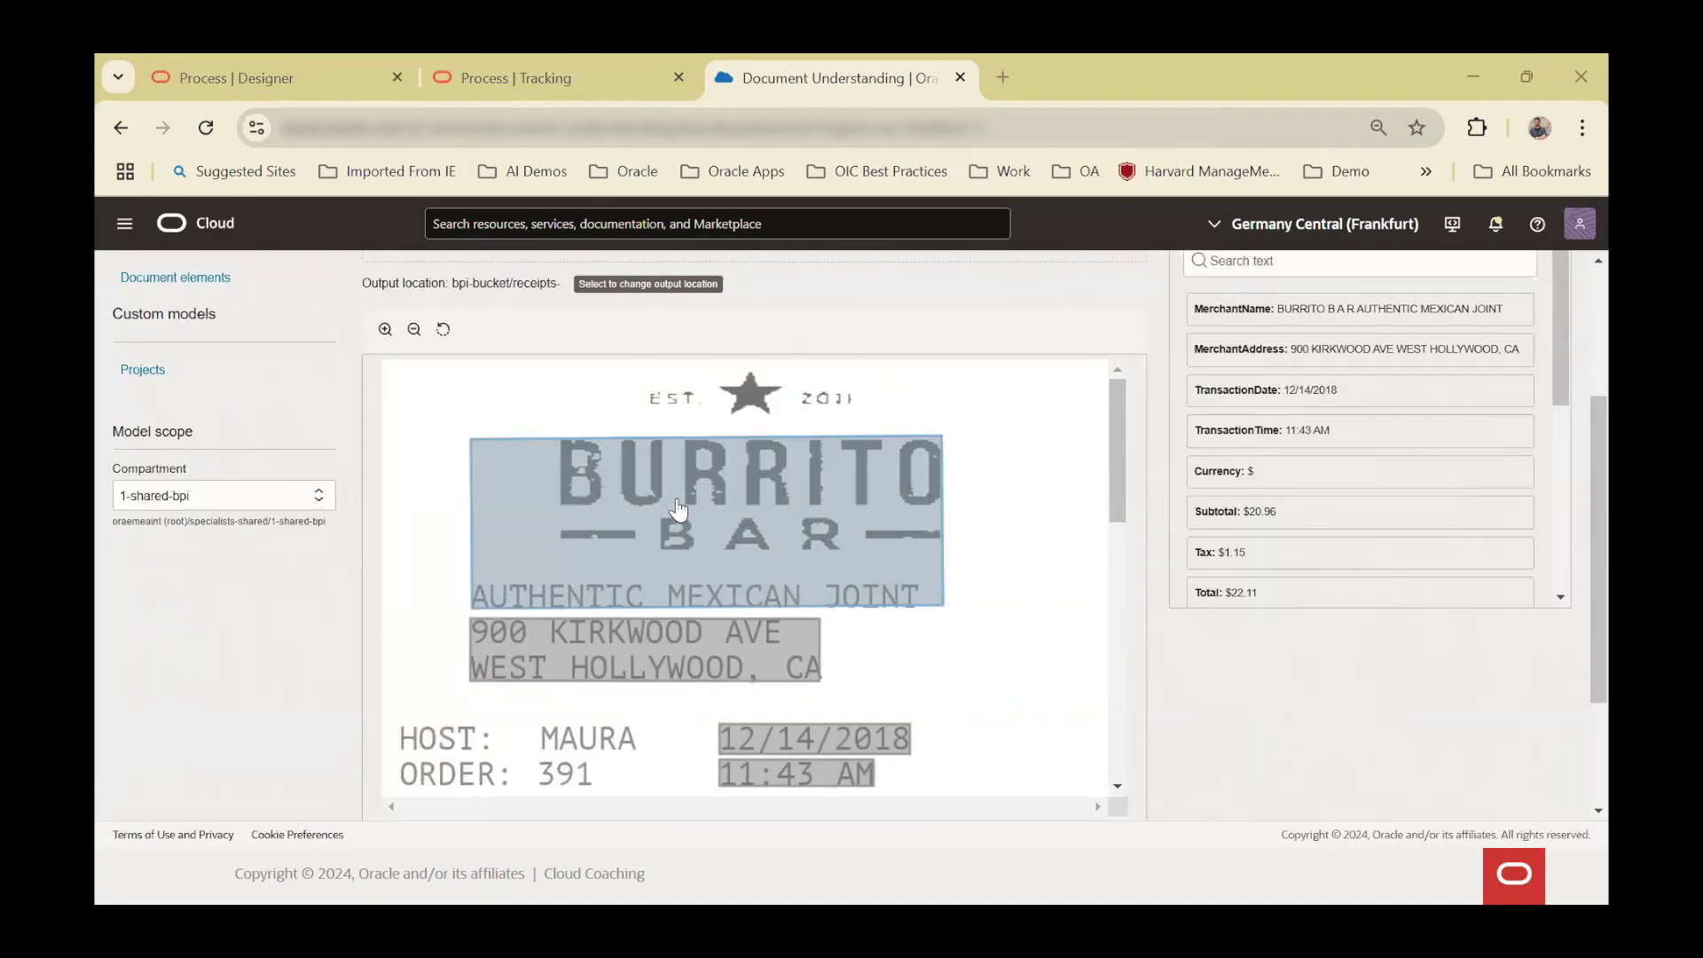
pyautogui.scroll(1, 1349, 482)
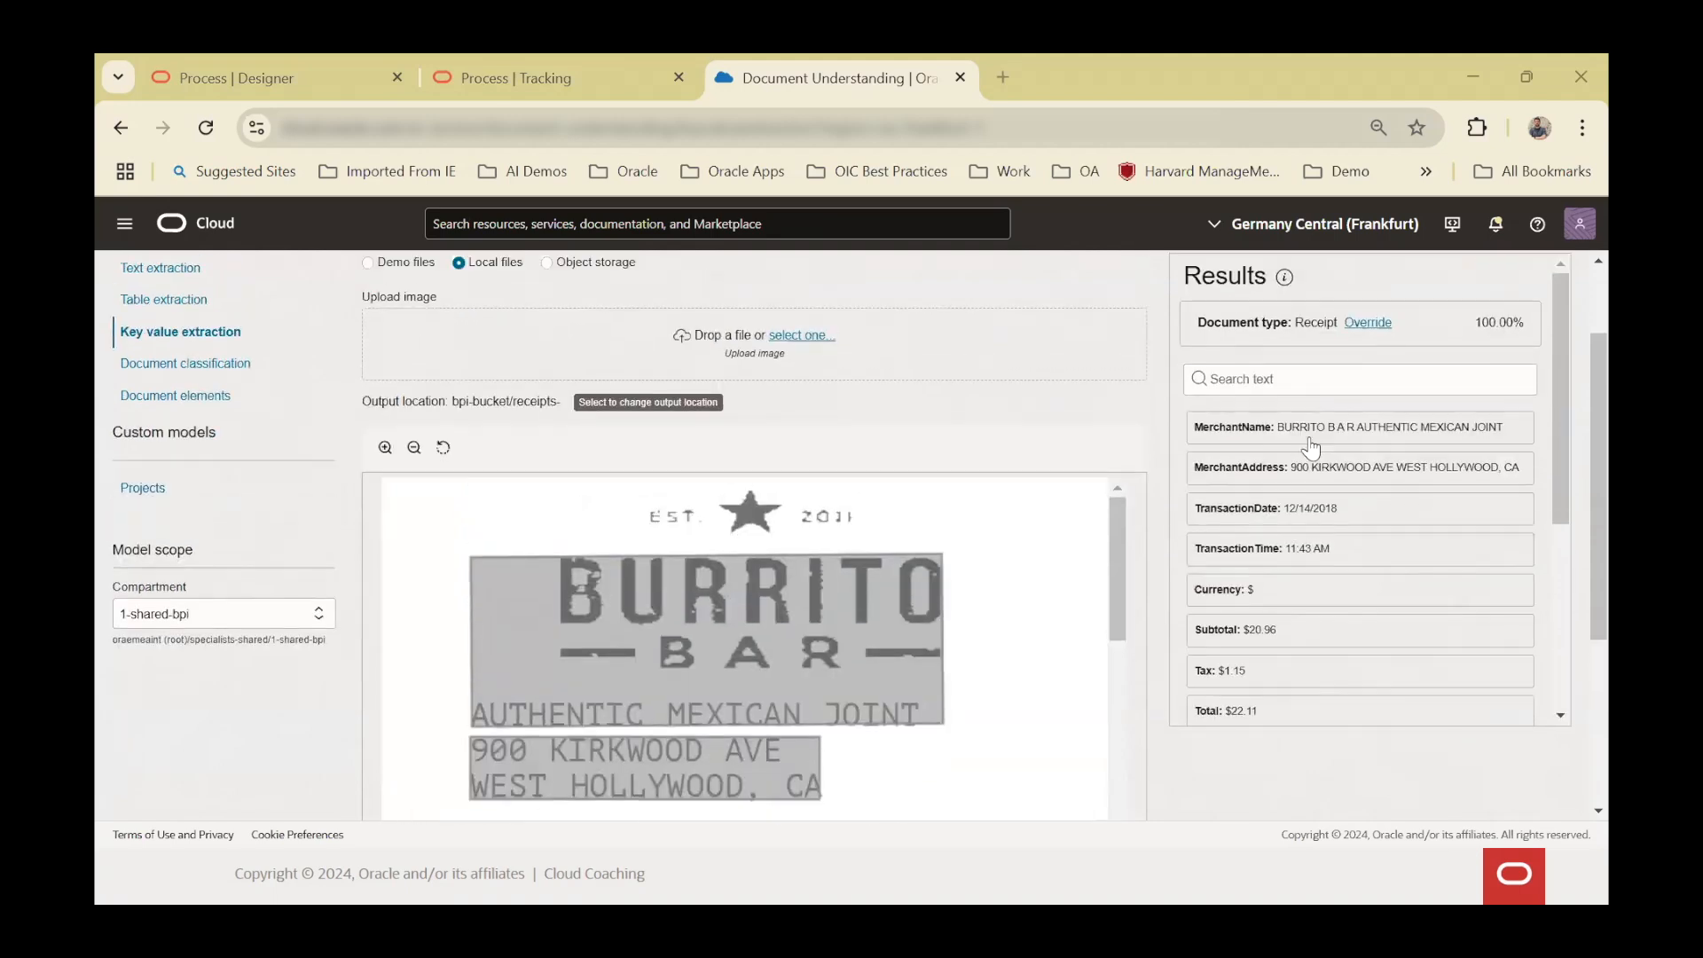
pyautogui.scroll(-1, 968, 658)
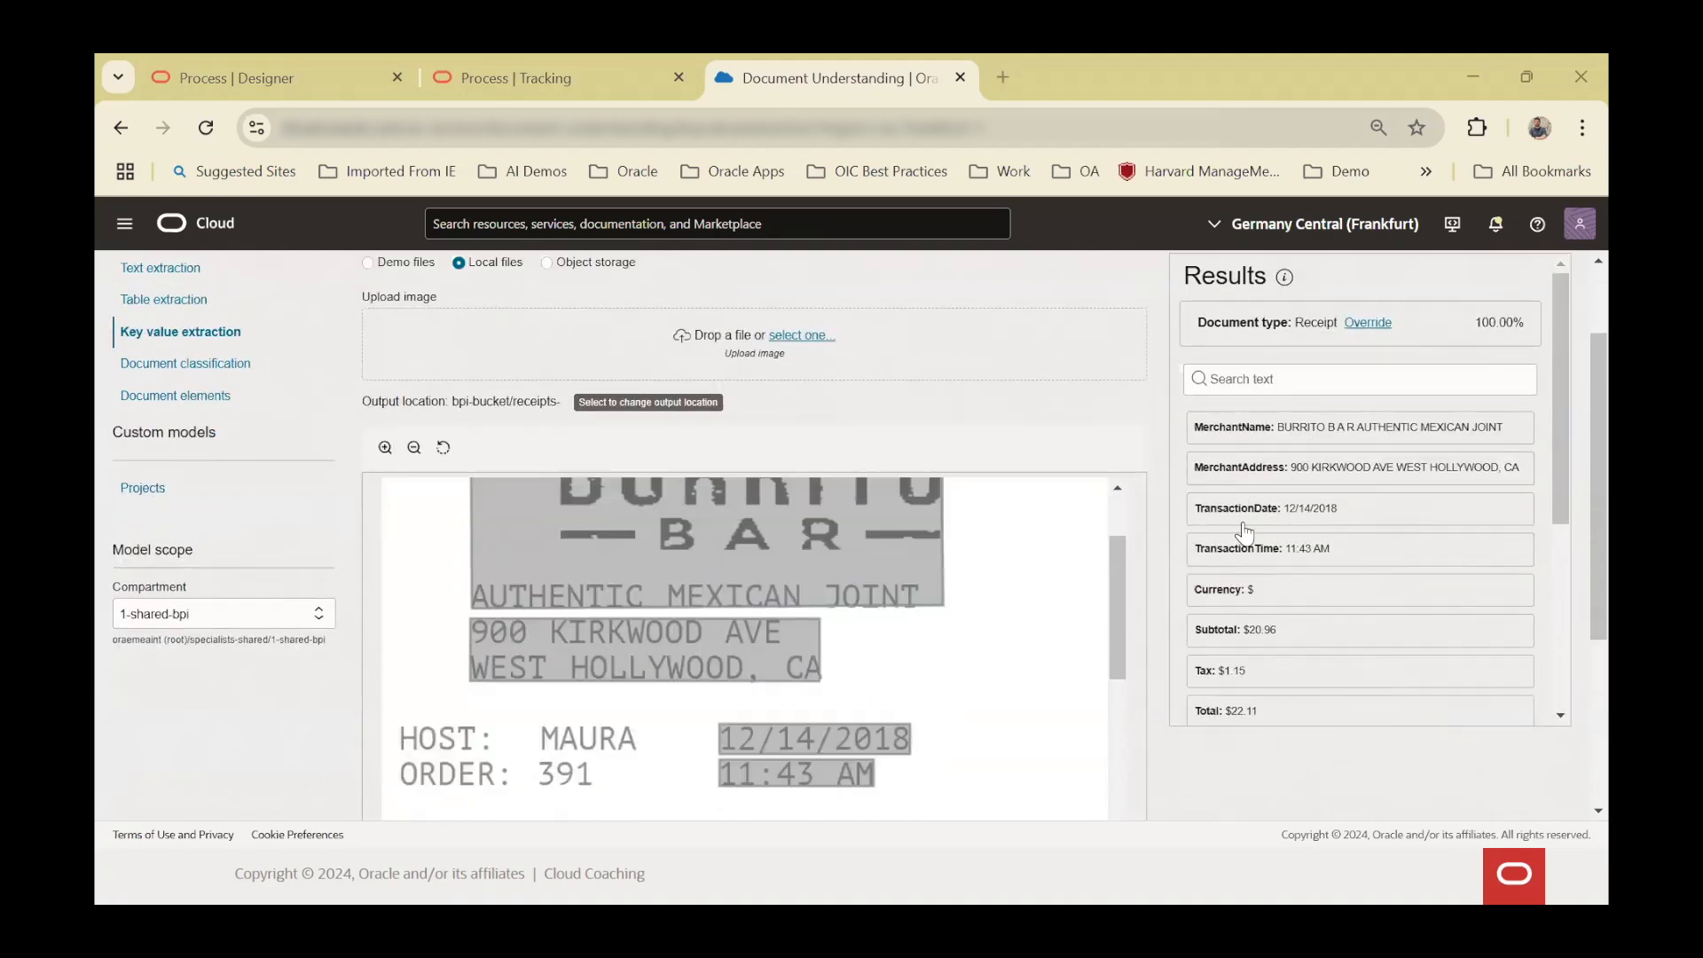
pyautogui.click(1315, 509)
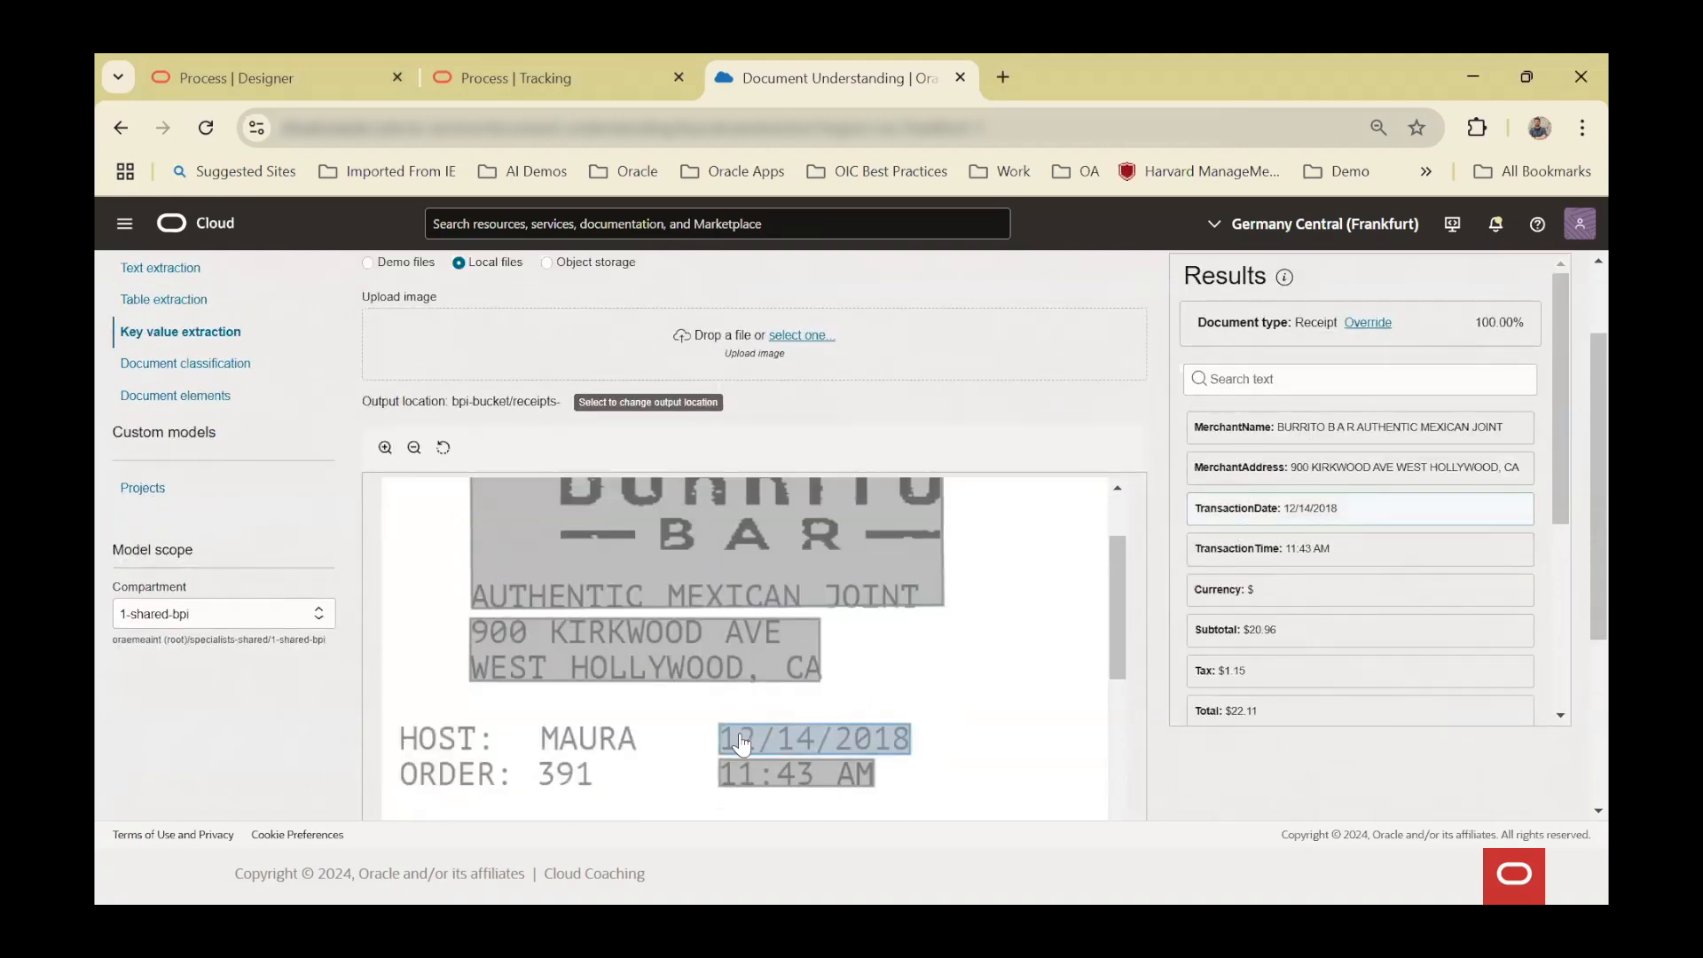
pyautogui.click(1319, 539)
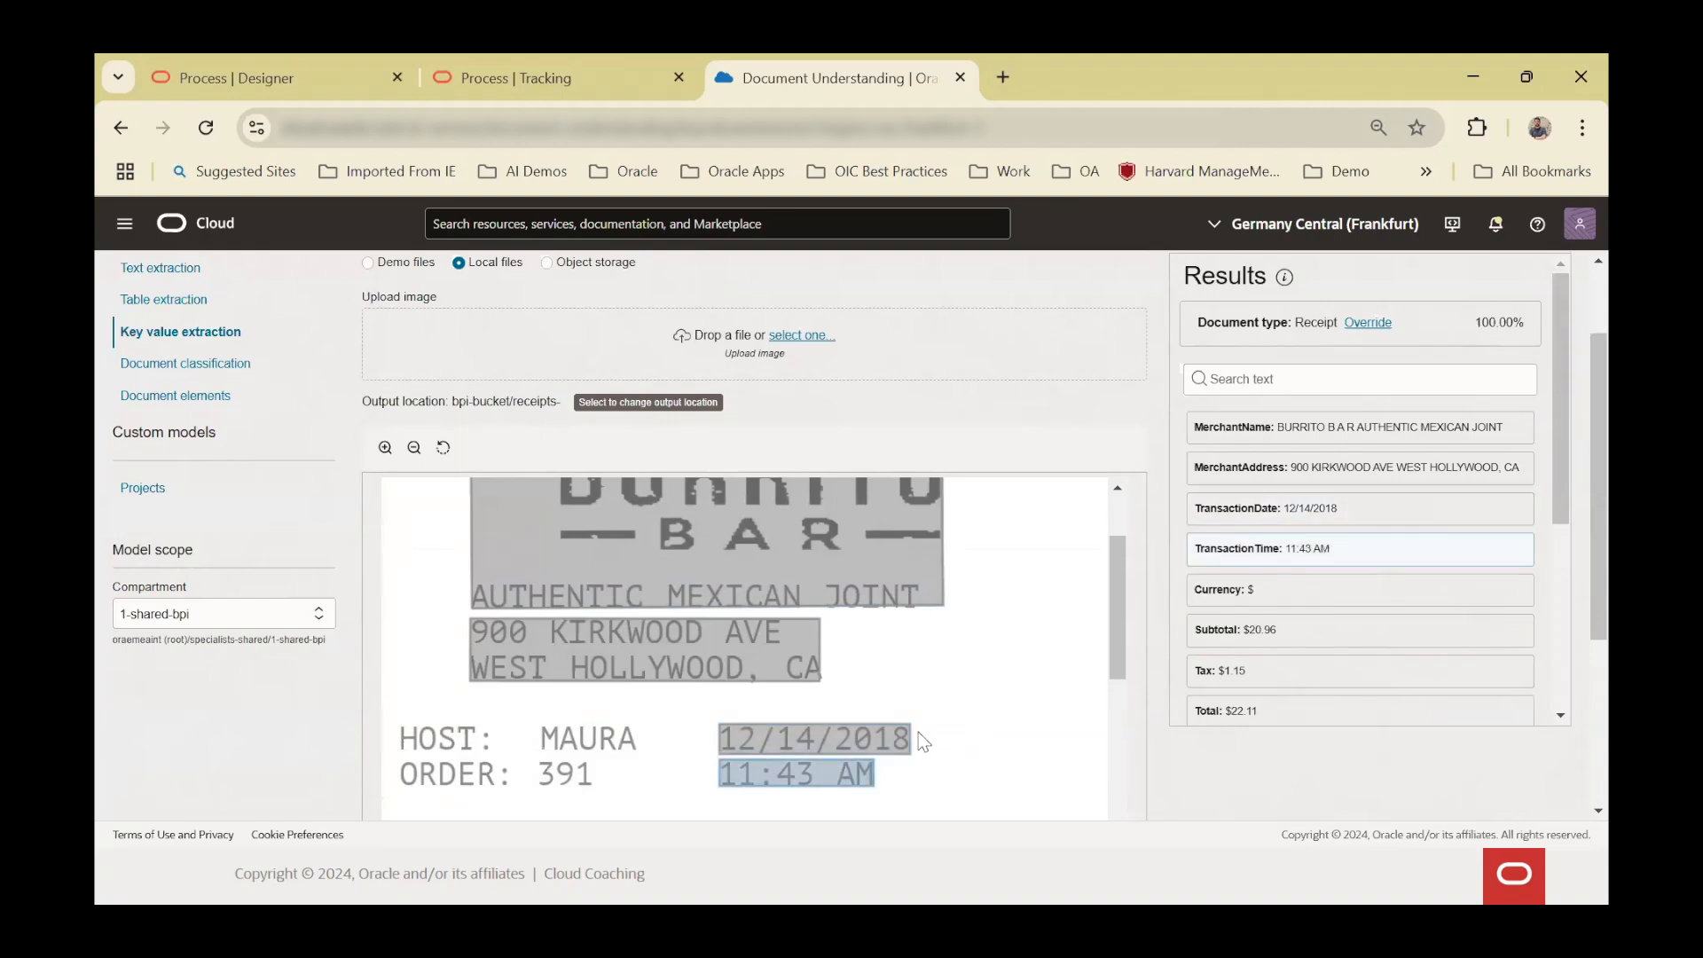
# - Examine the burrito receipt's extracted subtotal, tax, total and line items against the highlighted regions in the image
pyautogui.scroll(-3, 966, 714)
pyautogui.scroll(1, 573, 537)
pyautogui.scroll(-3, 1268, 605)
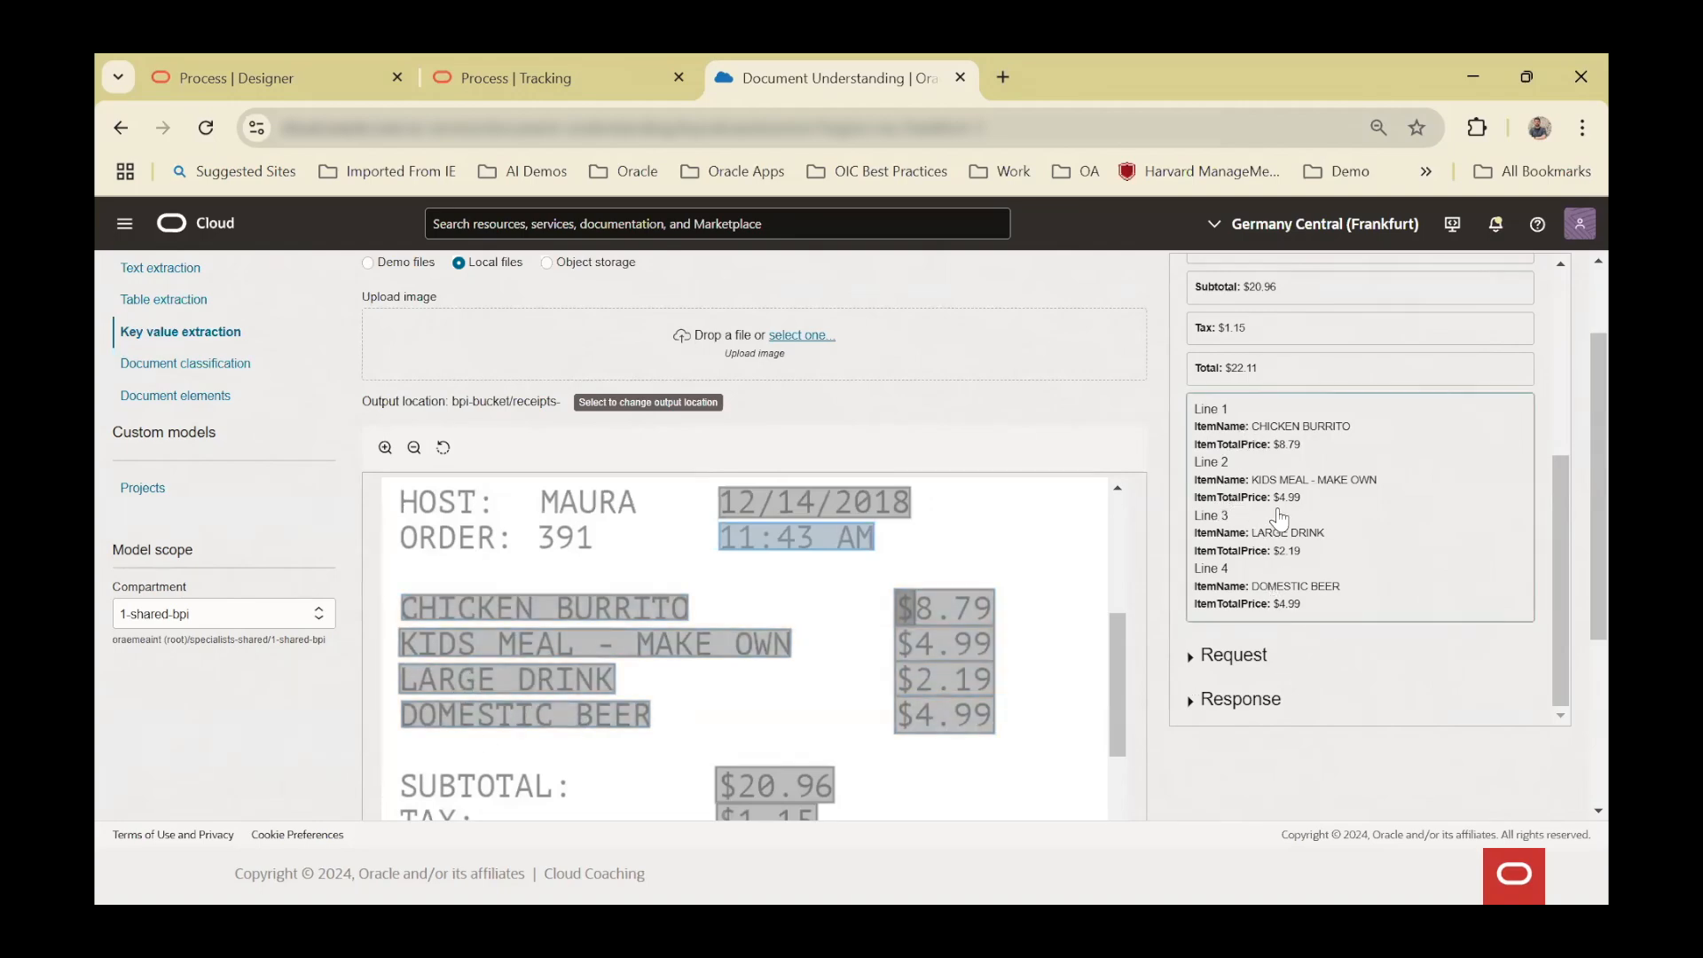
pyautogui.scroll(-3, 1322, 549)
pyautogui.scroll(3, 1322, 549)
pyautogui.scroll(2, 1331, 548)
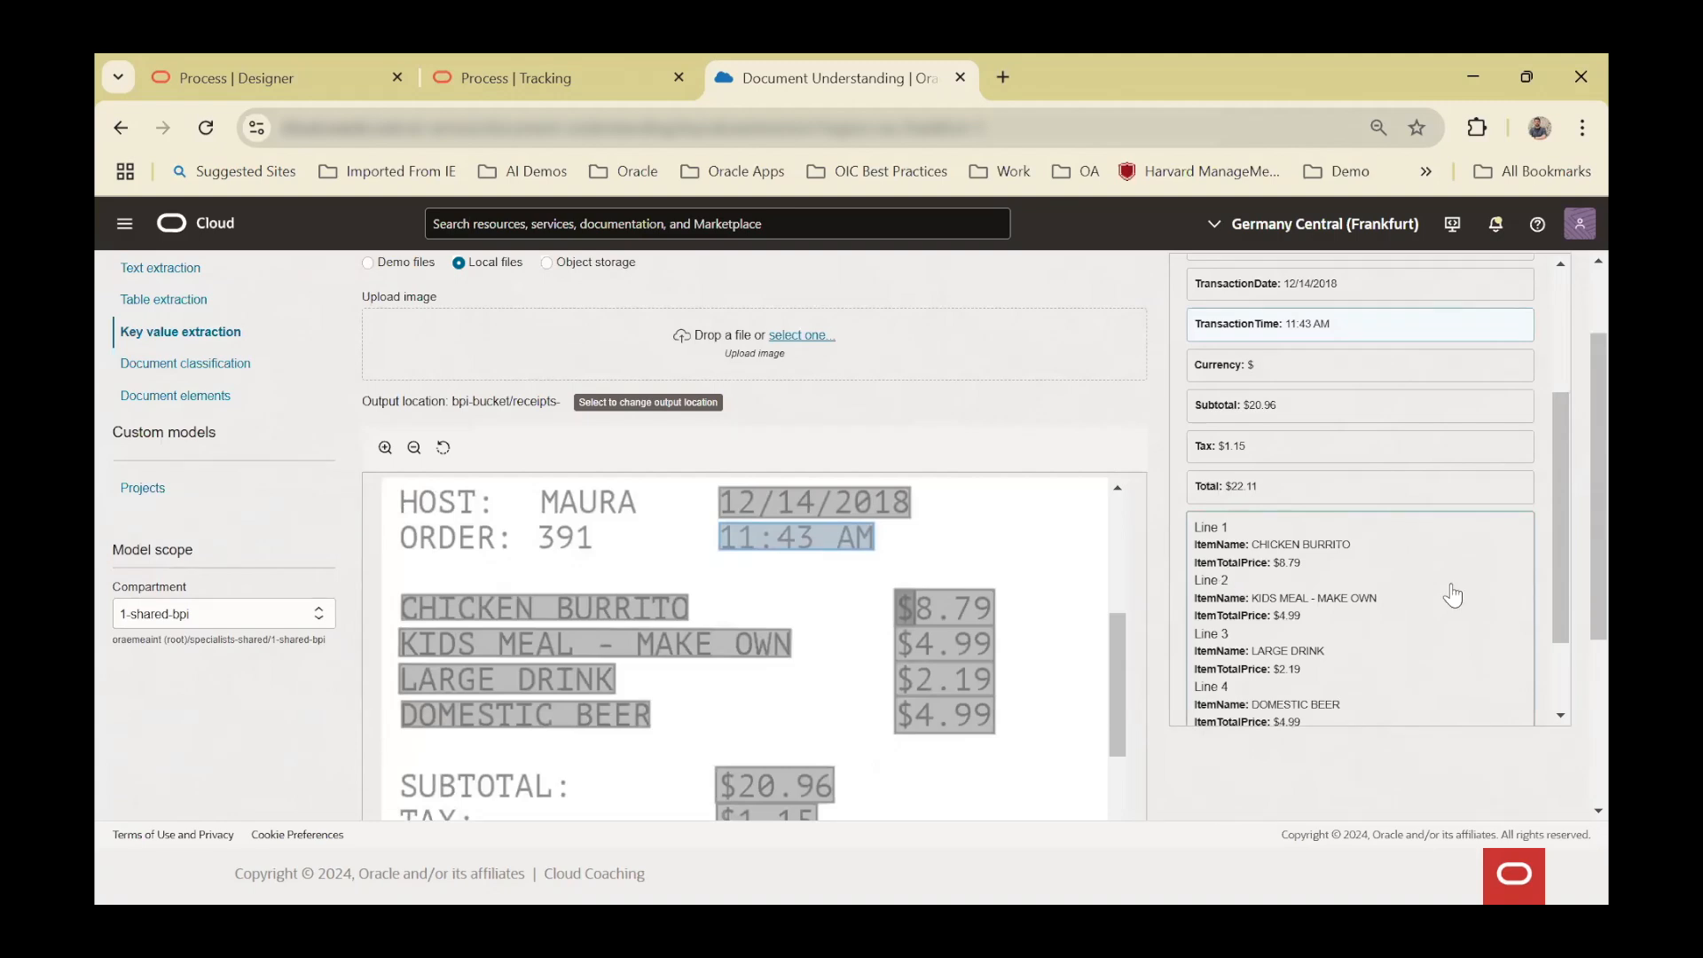
# - Expand the Request JSON and examine its processor configuration, highlighting the KEY_VALUE_EXTRACTION feature type
pyautogui.scroll(-1, 1191, 676)
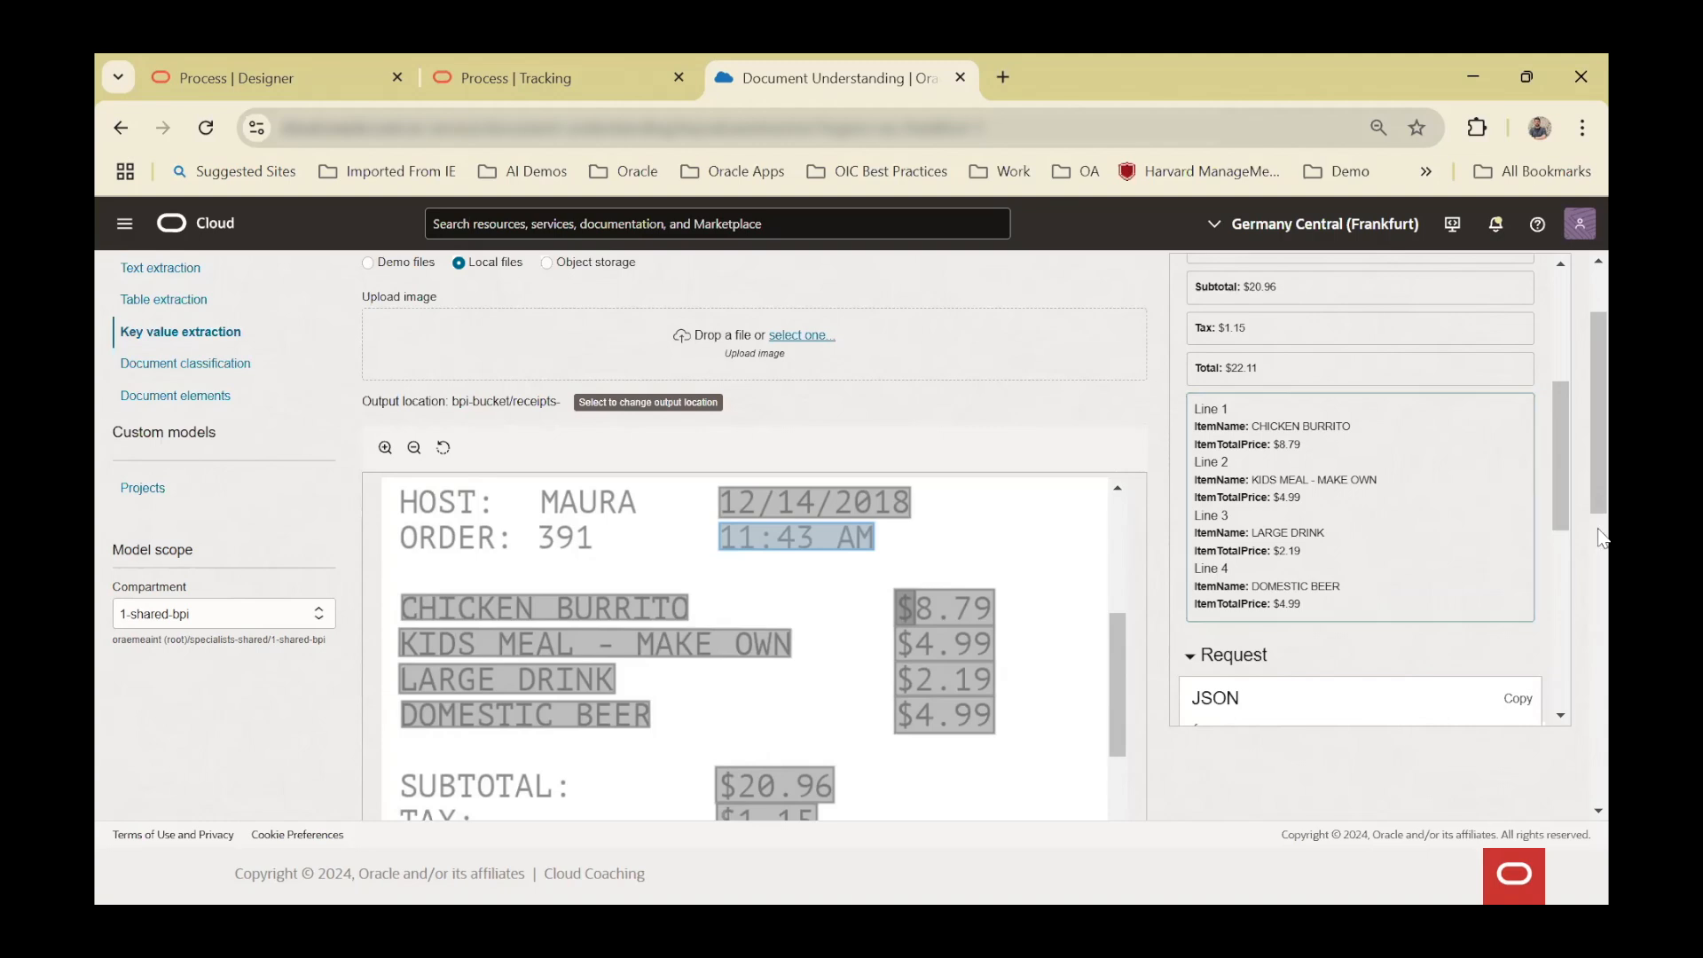
pyautogui.scroll(-4, 1367, 584)
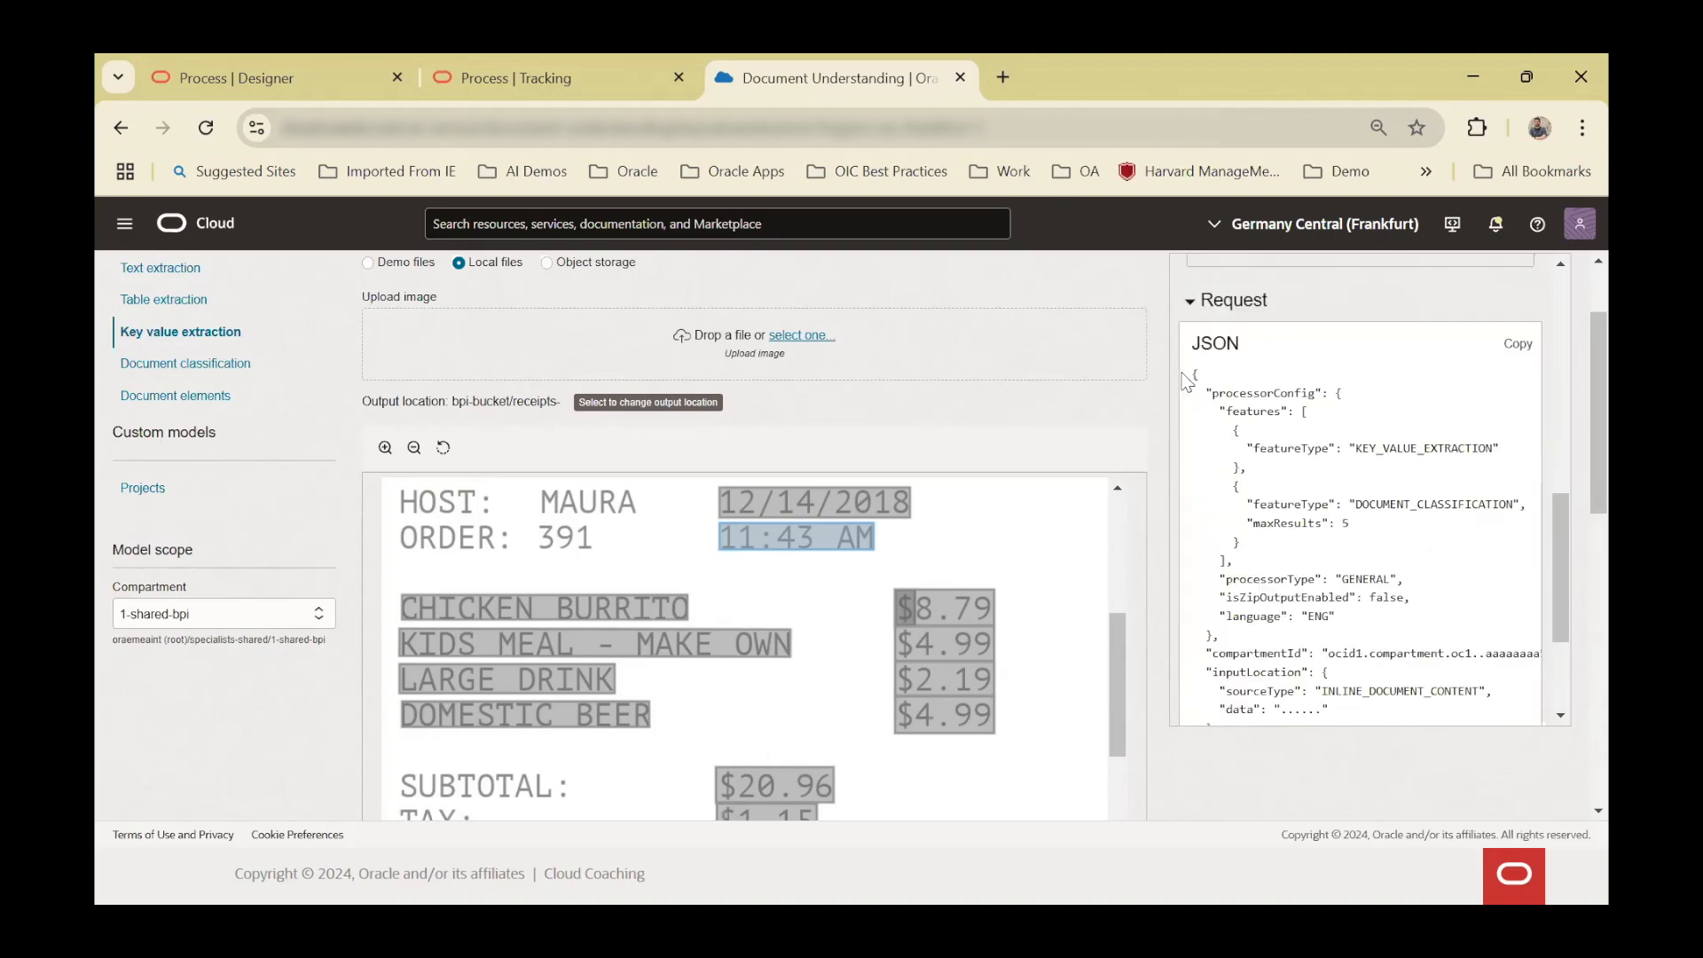
pyautogui.moveTo(1193, 375); pyautogui.dragTo(1301, 723)
pyautogui.click(1290, 475)
pyautogui.moveTo(1360, 449); pyautogui.dragTo(1499, 449)
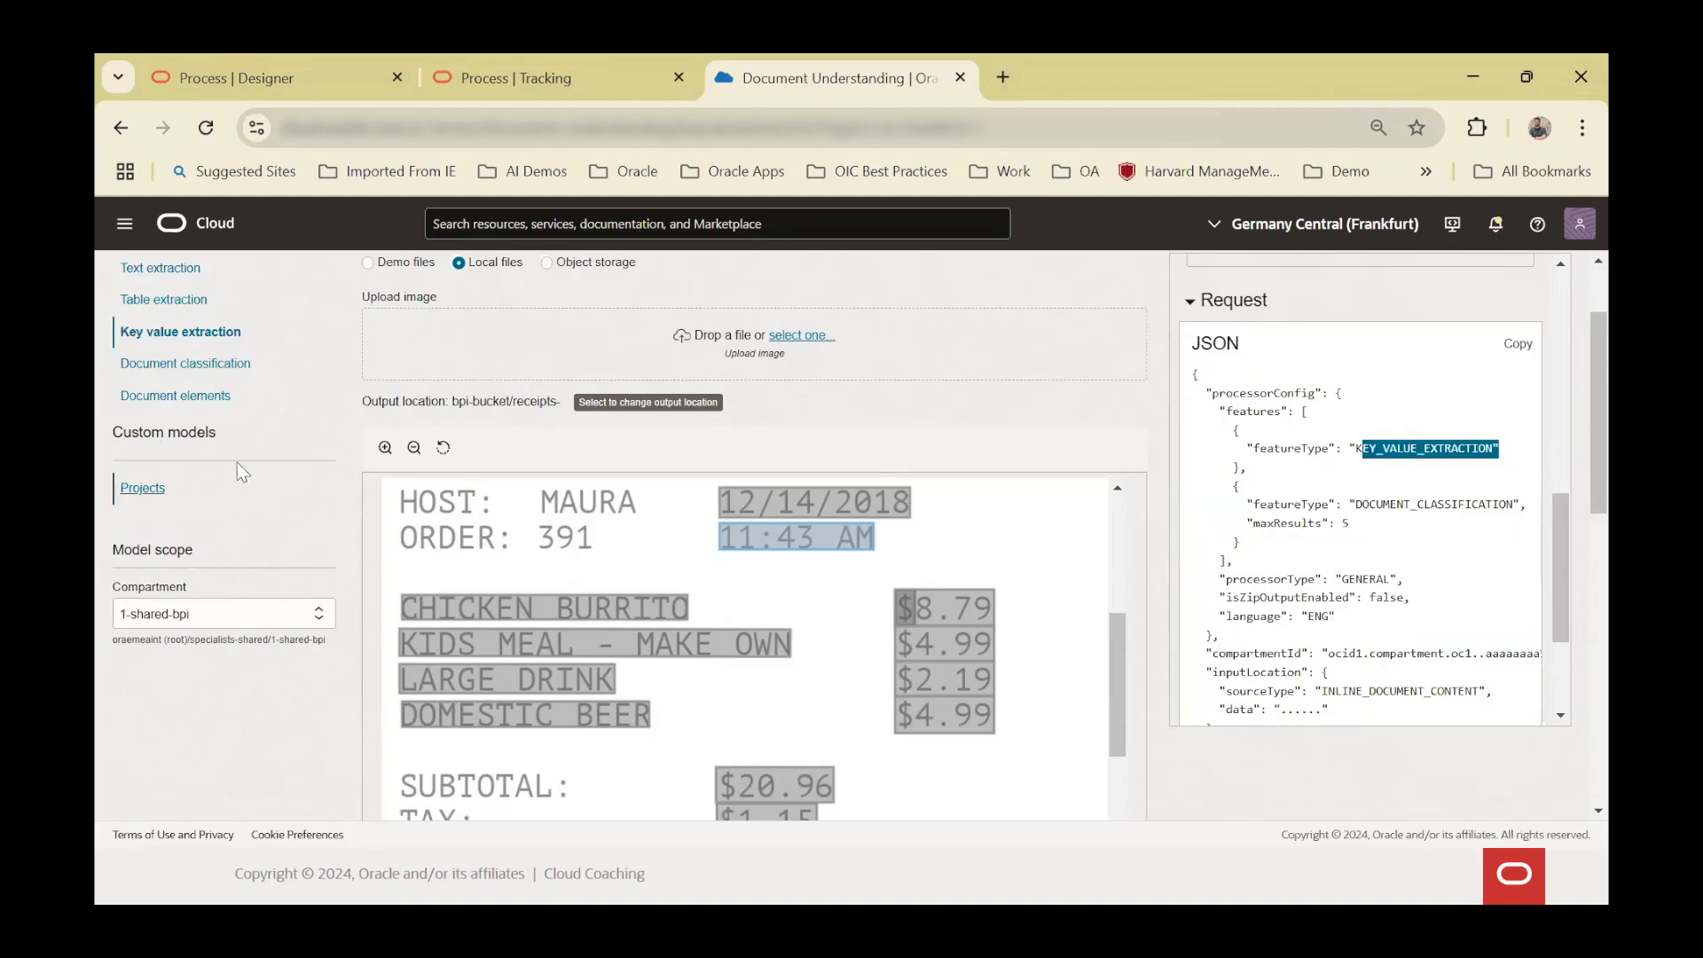
pyautogui.click(1352, 527)
# - Review the request's input and output locations, highlighting the INLINE_DOCUMENT_CONTENT source type
pyautogui.scroll(-5, 1330, 523)
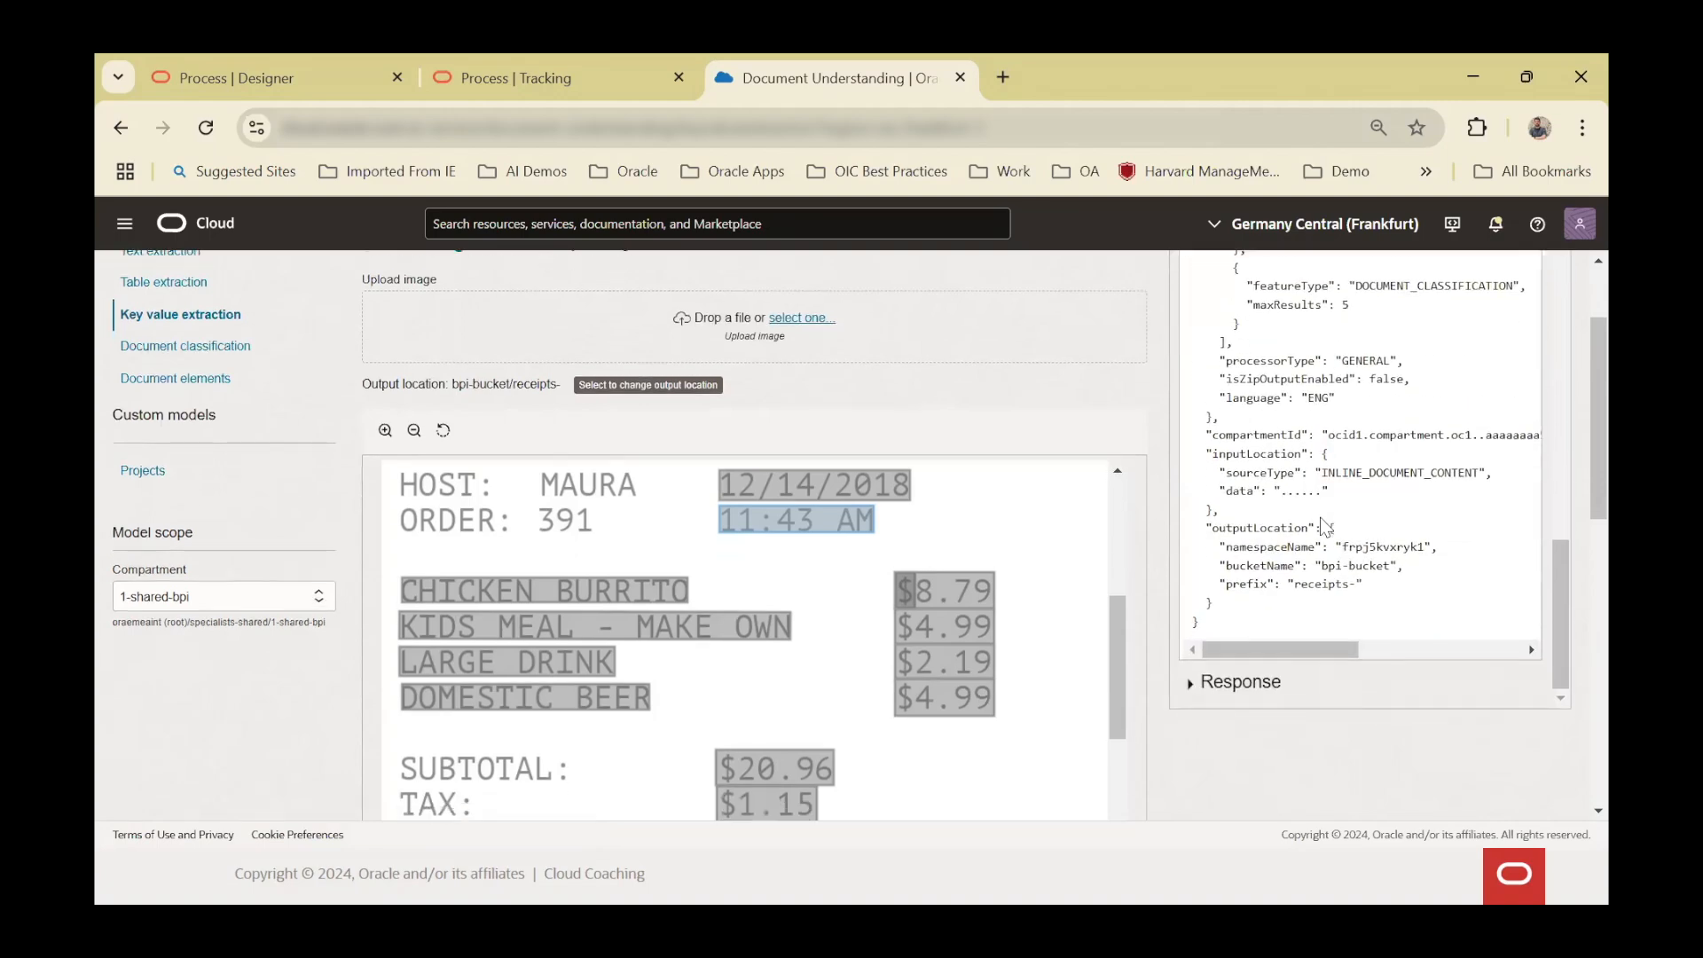
pyautogui.scroll(-1, 1319, 518)
pyautogui.scroll(2, 1465, 482)
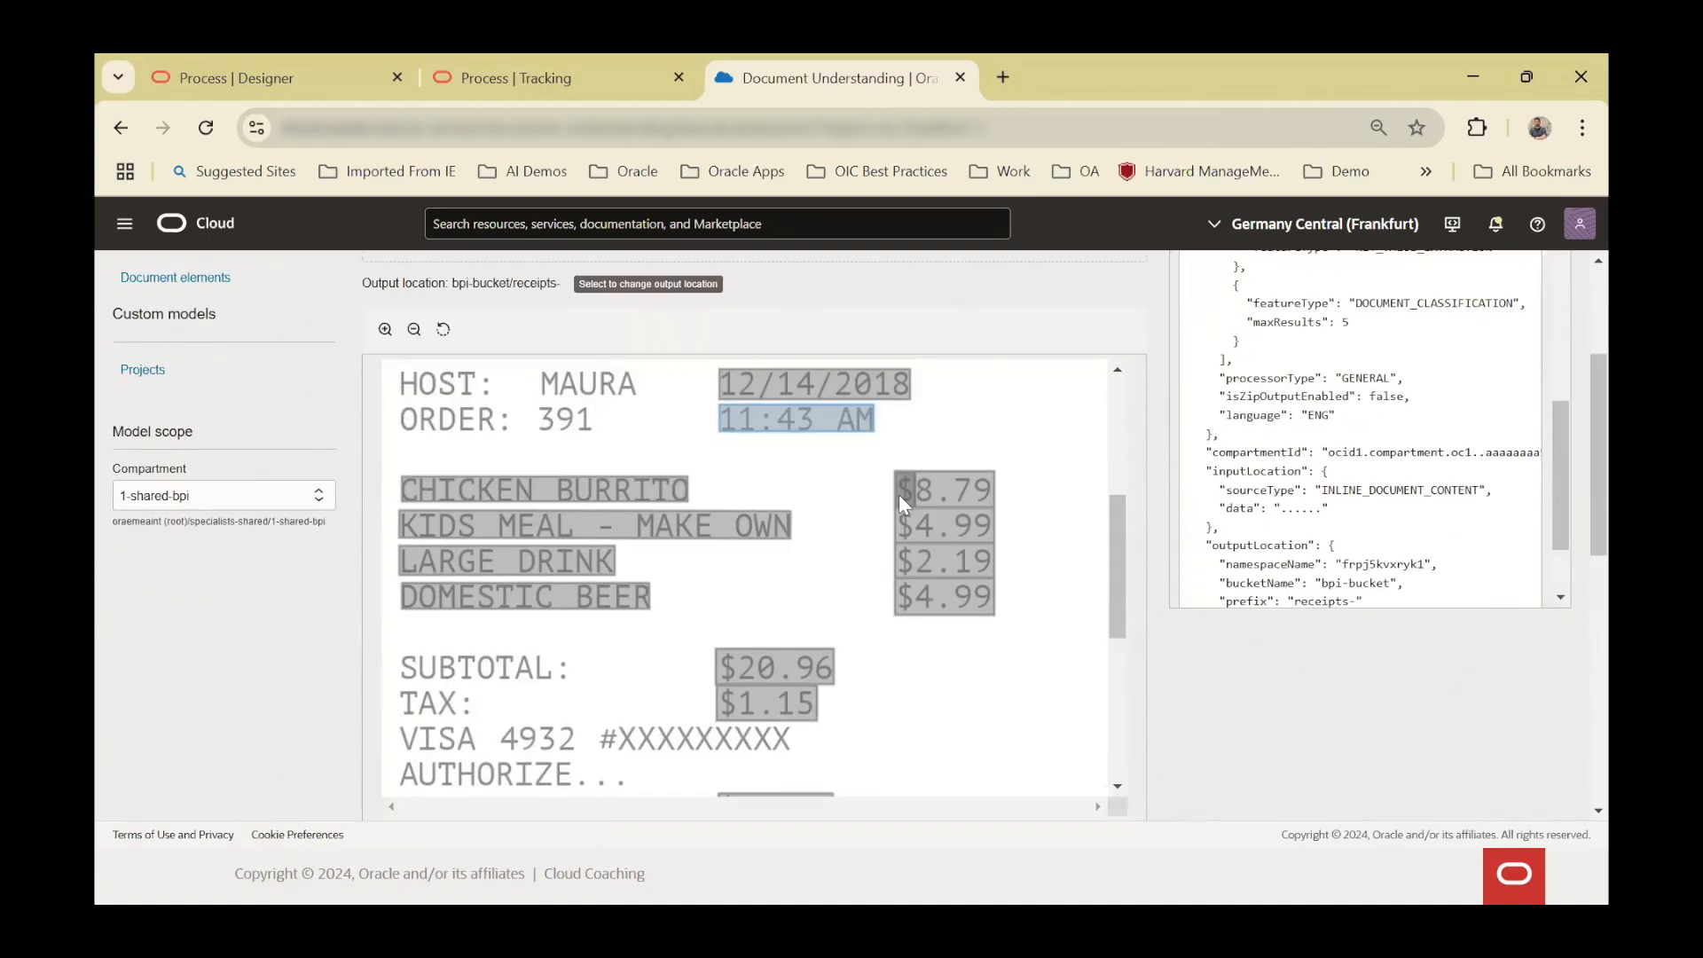
pyautogui.moveTo(1321, 490); pyautogui.dragTo(1465, 501)
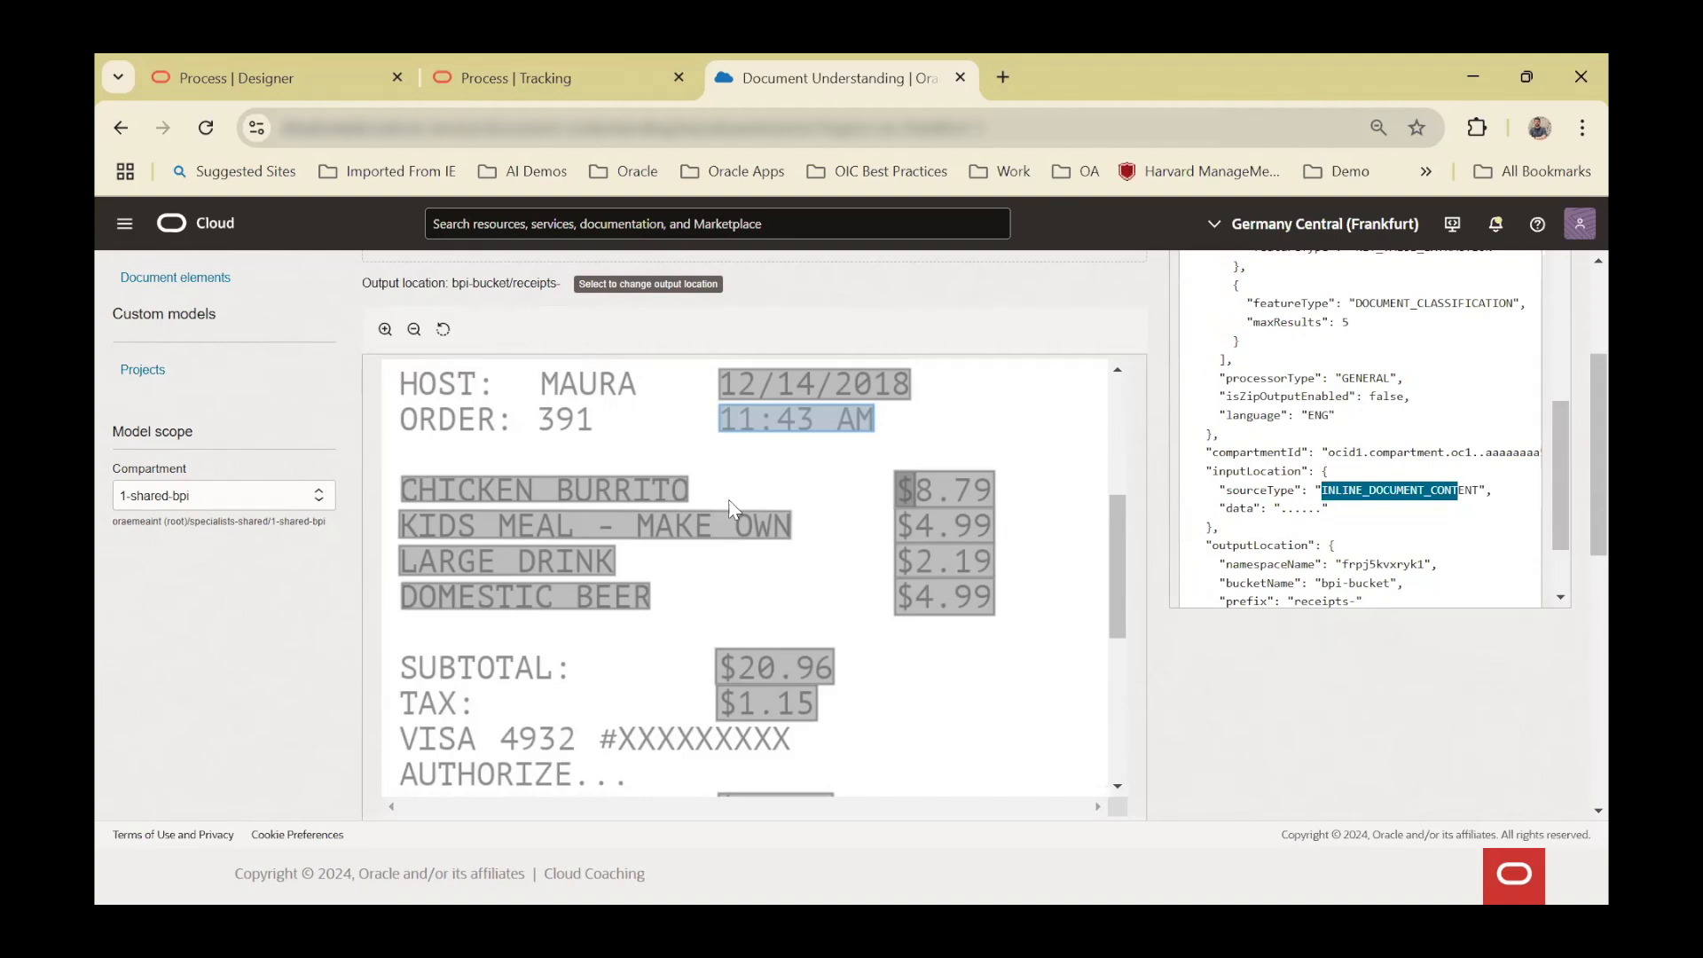
pyautogui.scroll(-3, 1413, 544)
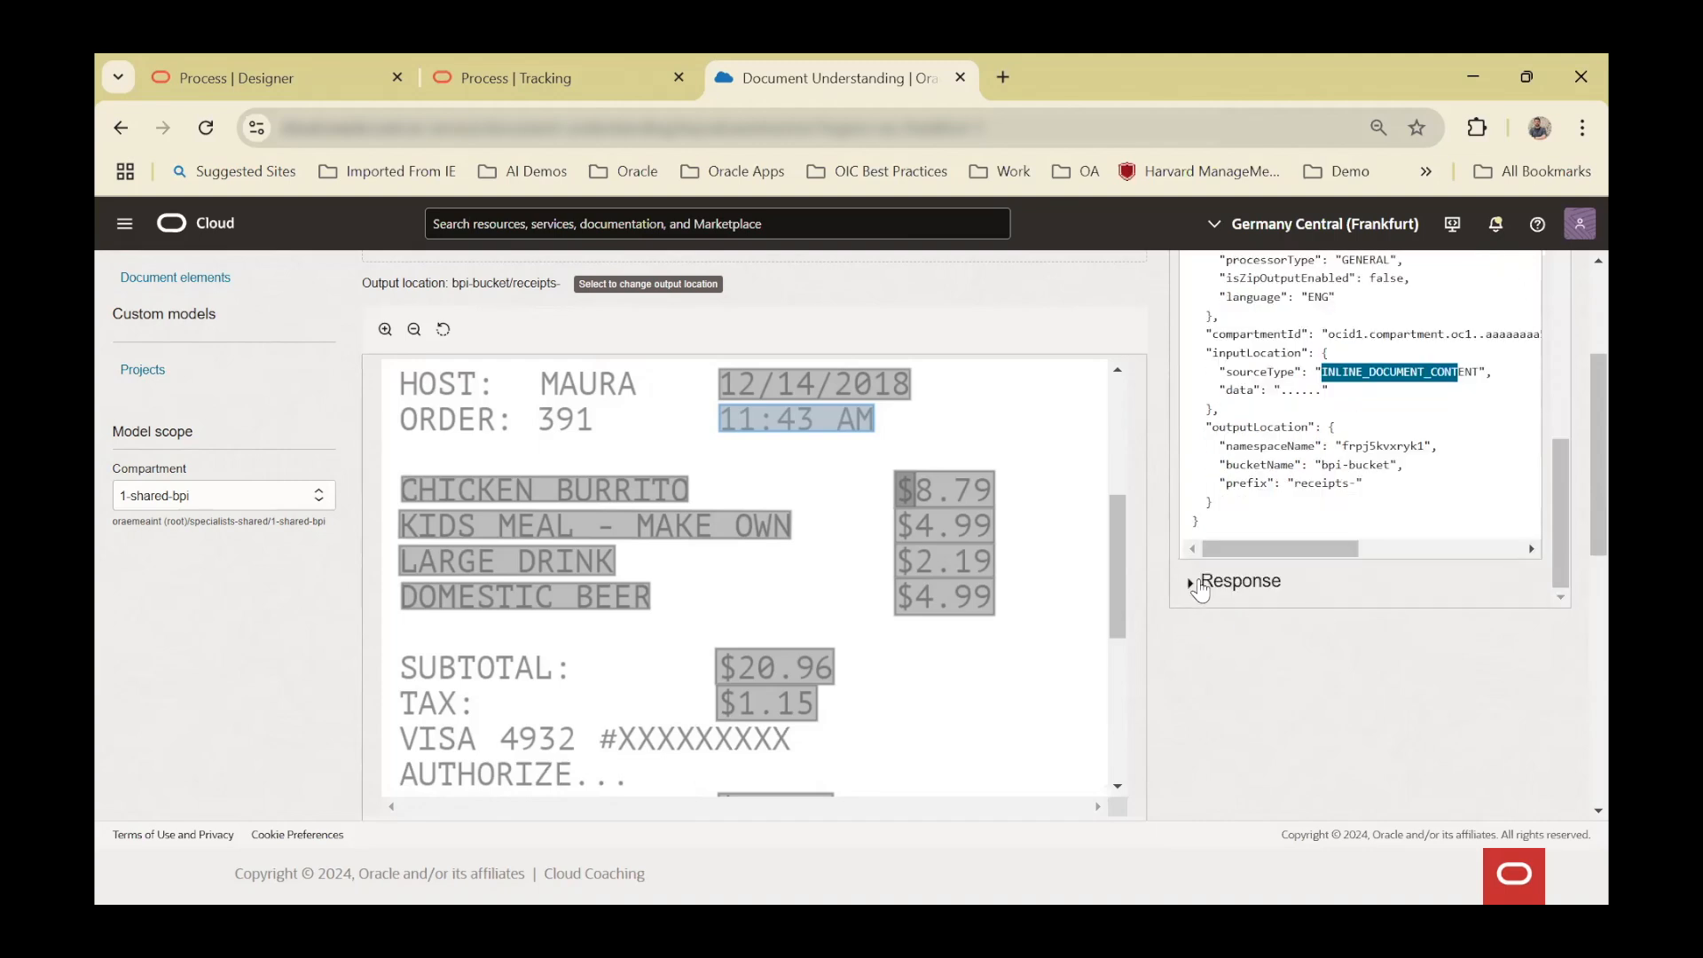
# - Expand the Response JSON and examine the detected document types, words, confidence scores and bounding polygons, comparing them with the receipt image
pyautogui.click(1199, 589)
pyautogui.scroll(-5, 1413, 430)
pyautogui.scroll(-2, 1306, 455)
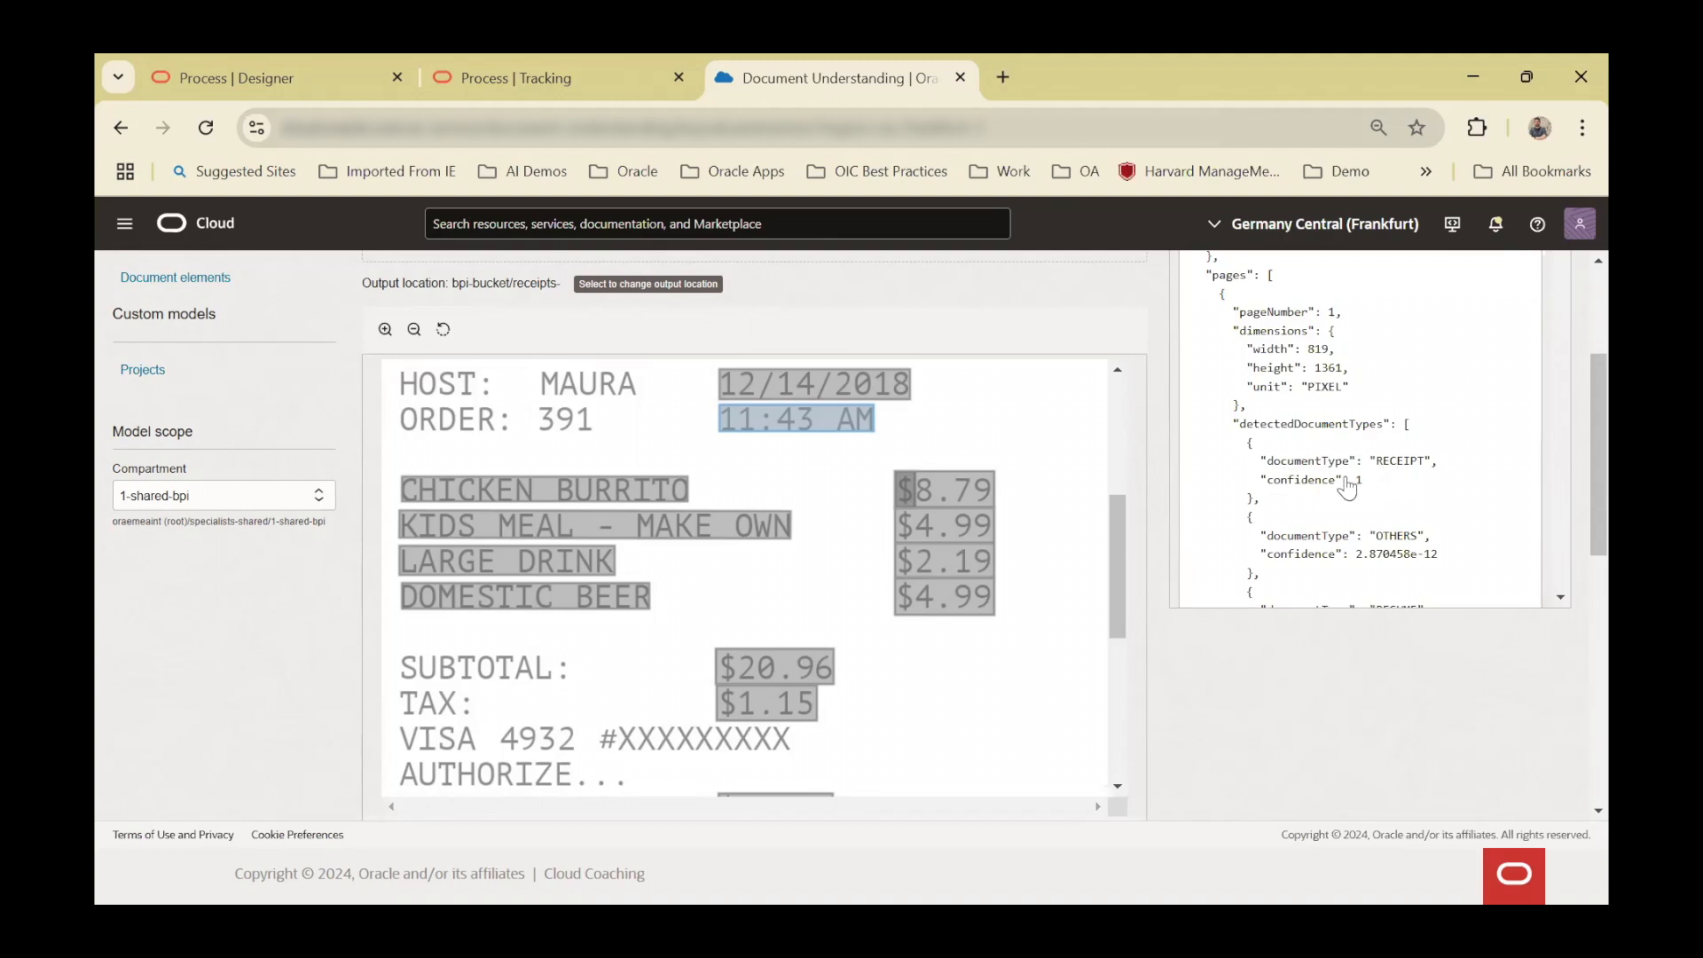
pyautogui.scroll(-10, 1350, 490)
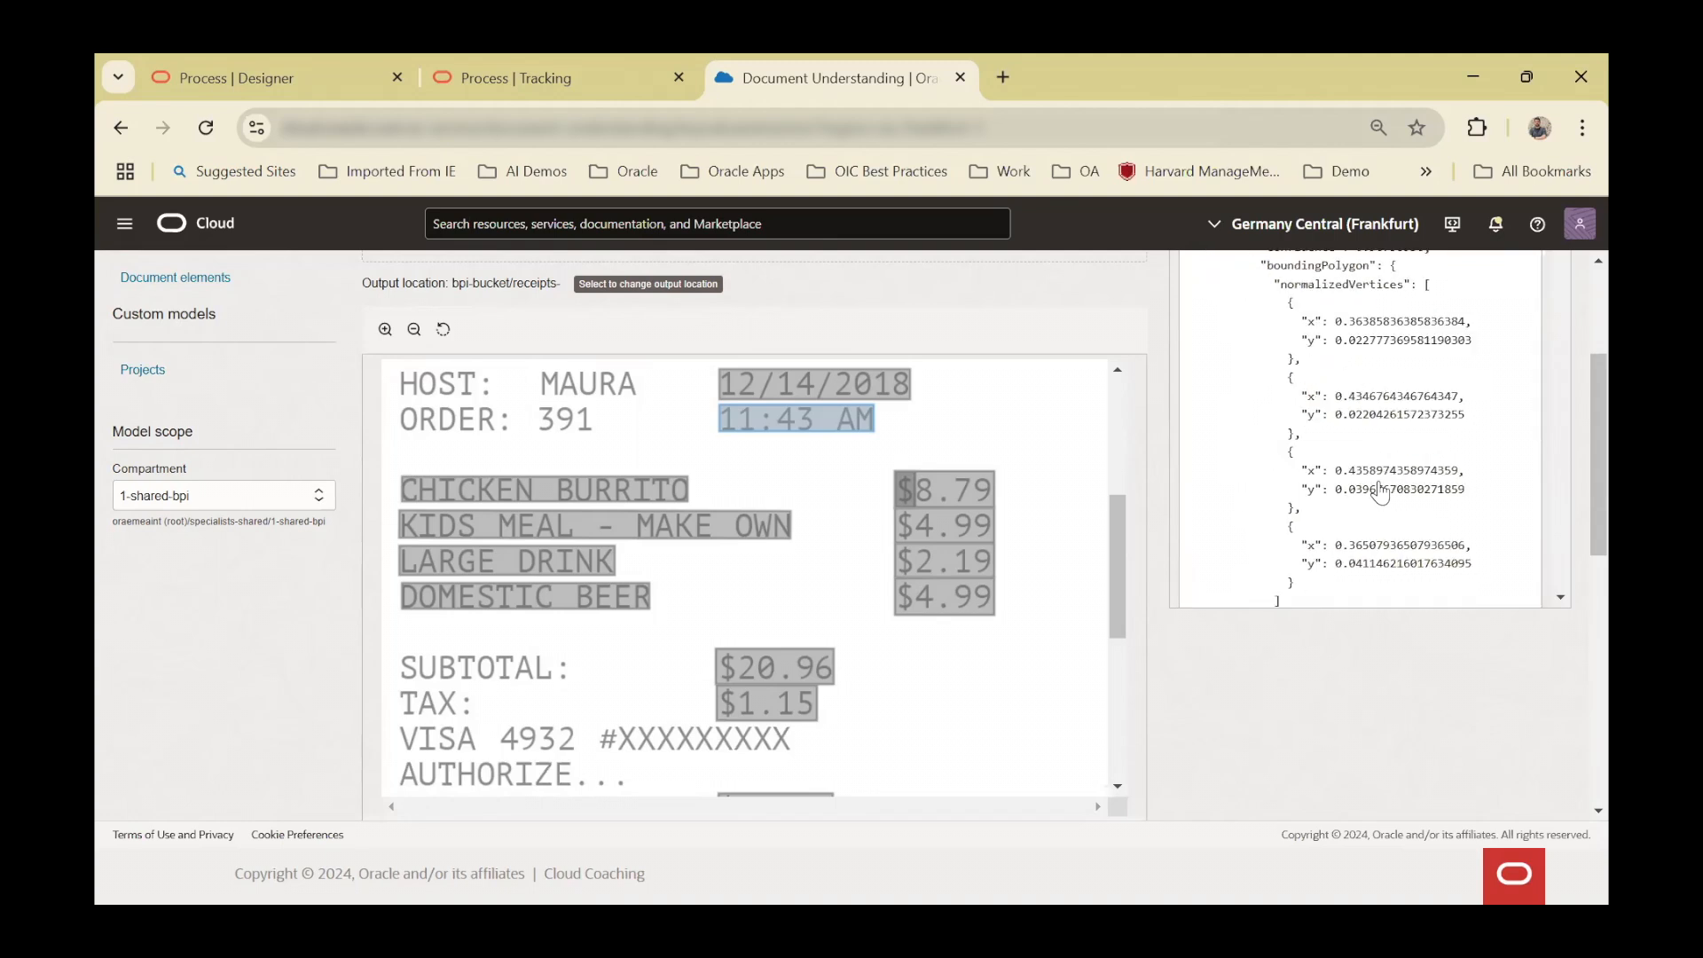
pyautogui.scroll(-10, 1380, 493)
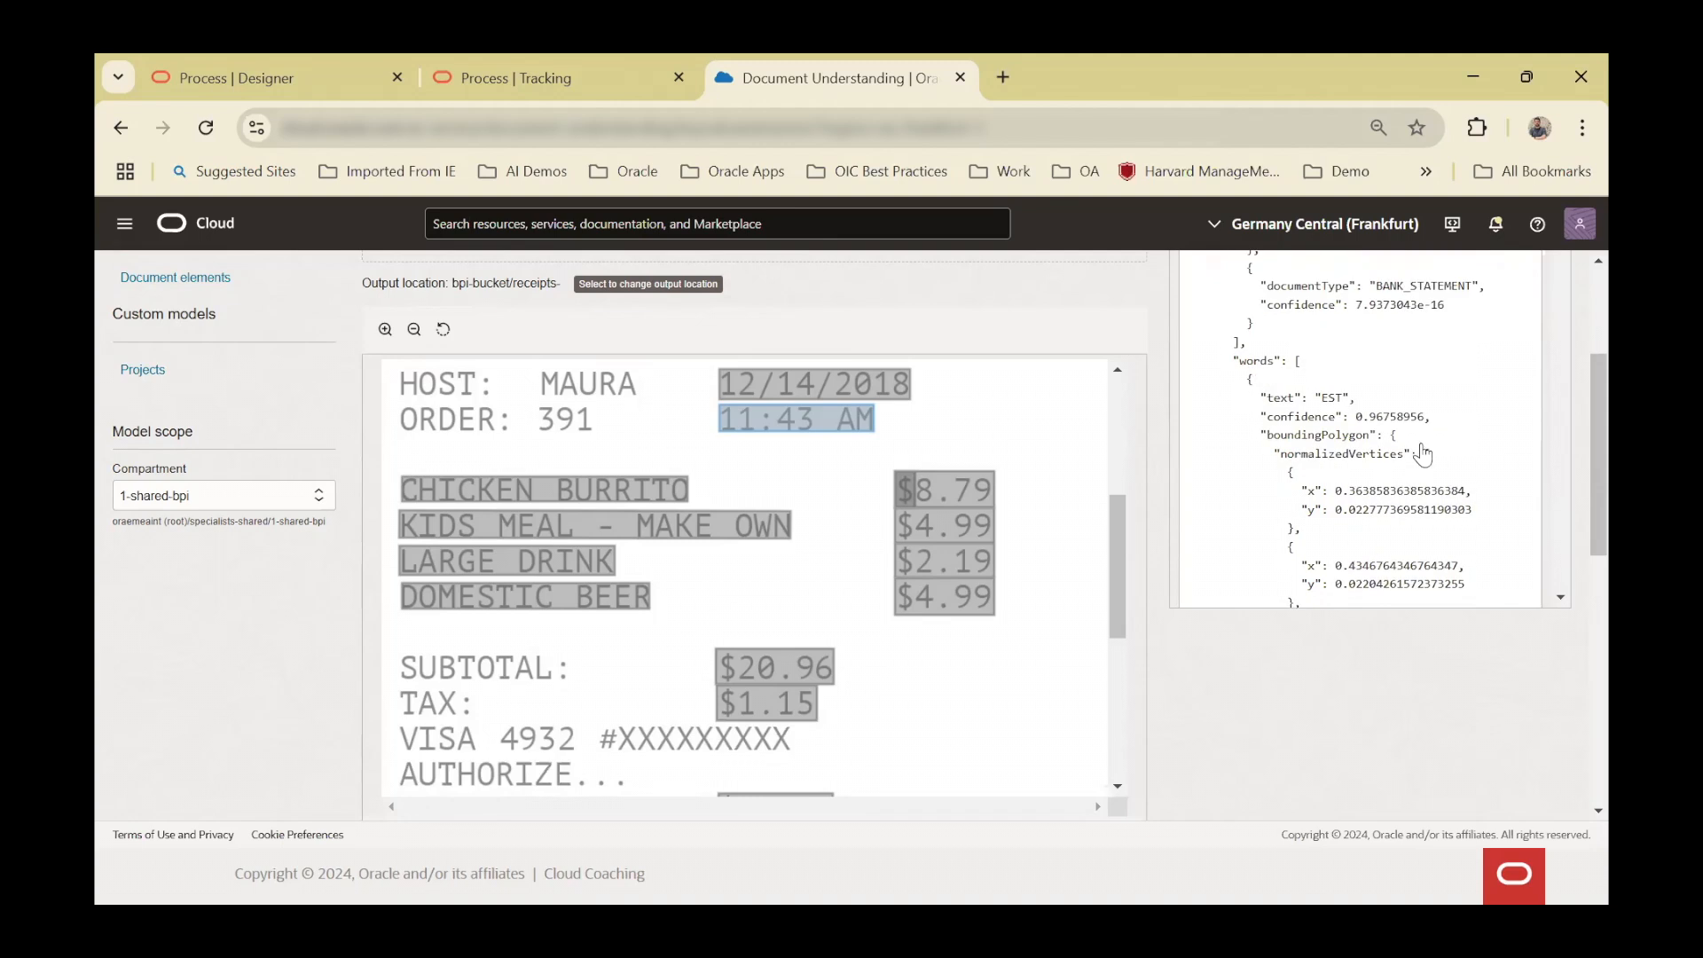
pyautogui.scroll(5, 1422, 454)
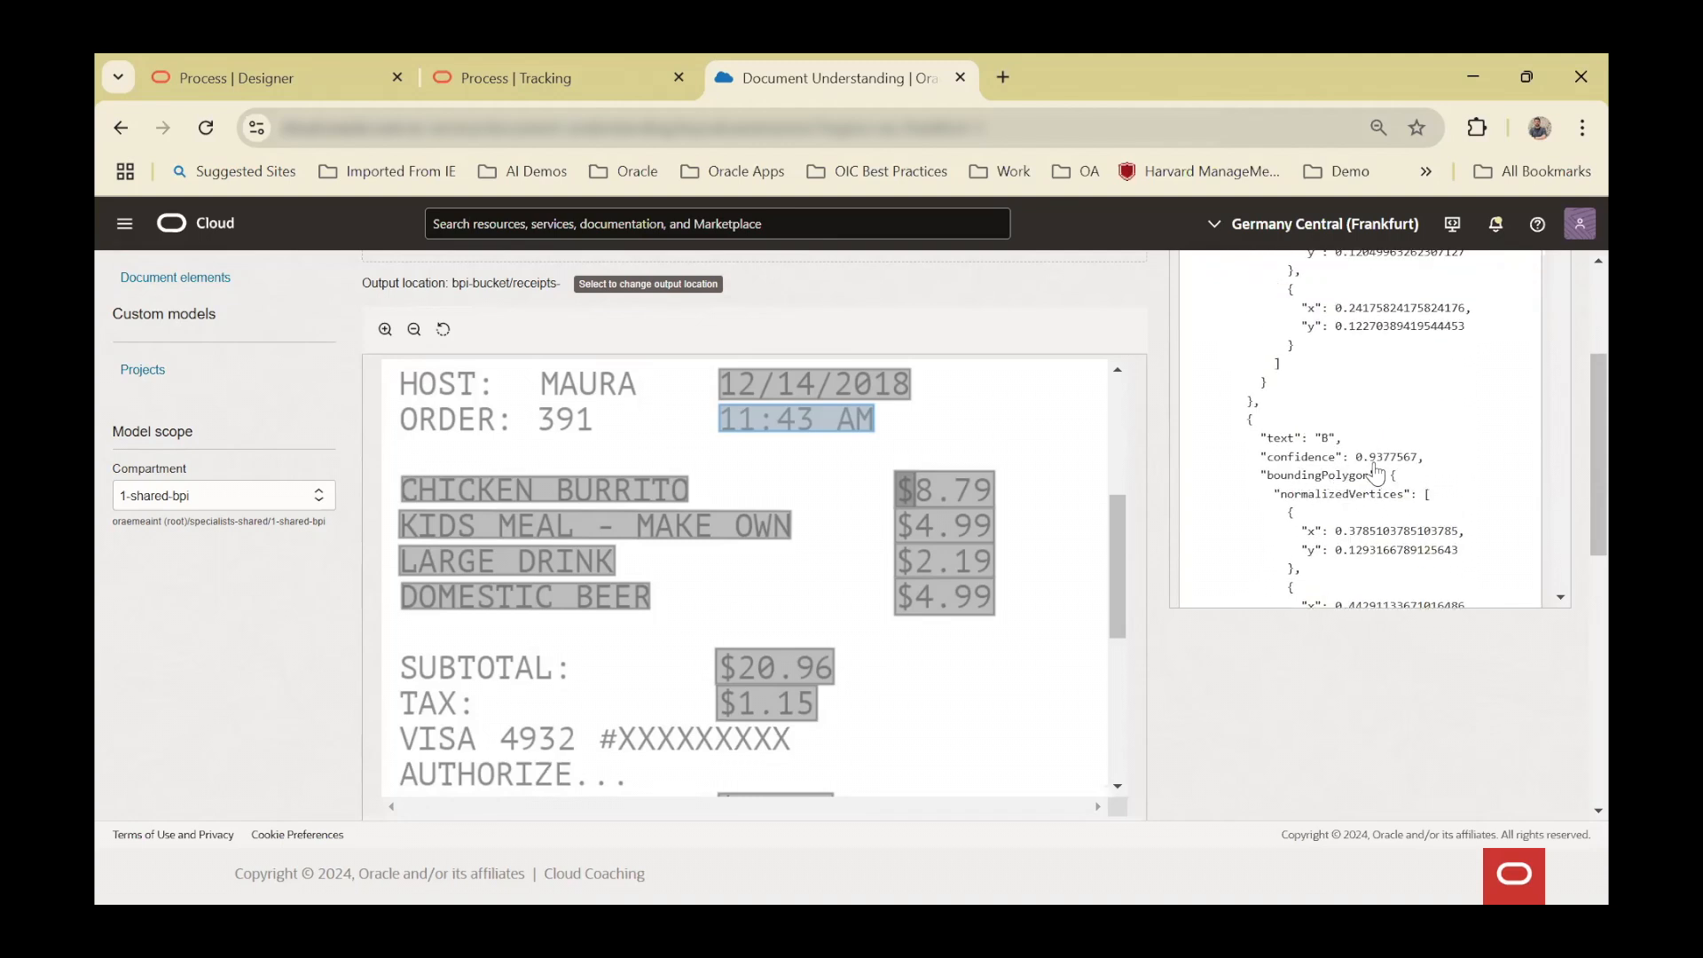
pyautogui.scroll(-2, 1375, 470)
pyautogui.scroll(5, 1419, 425)
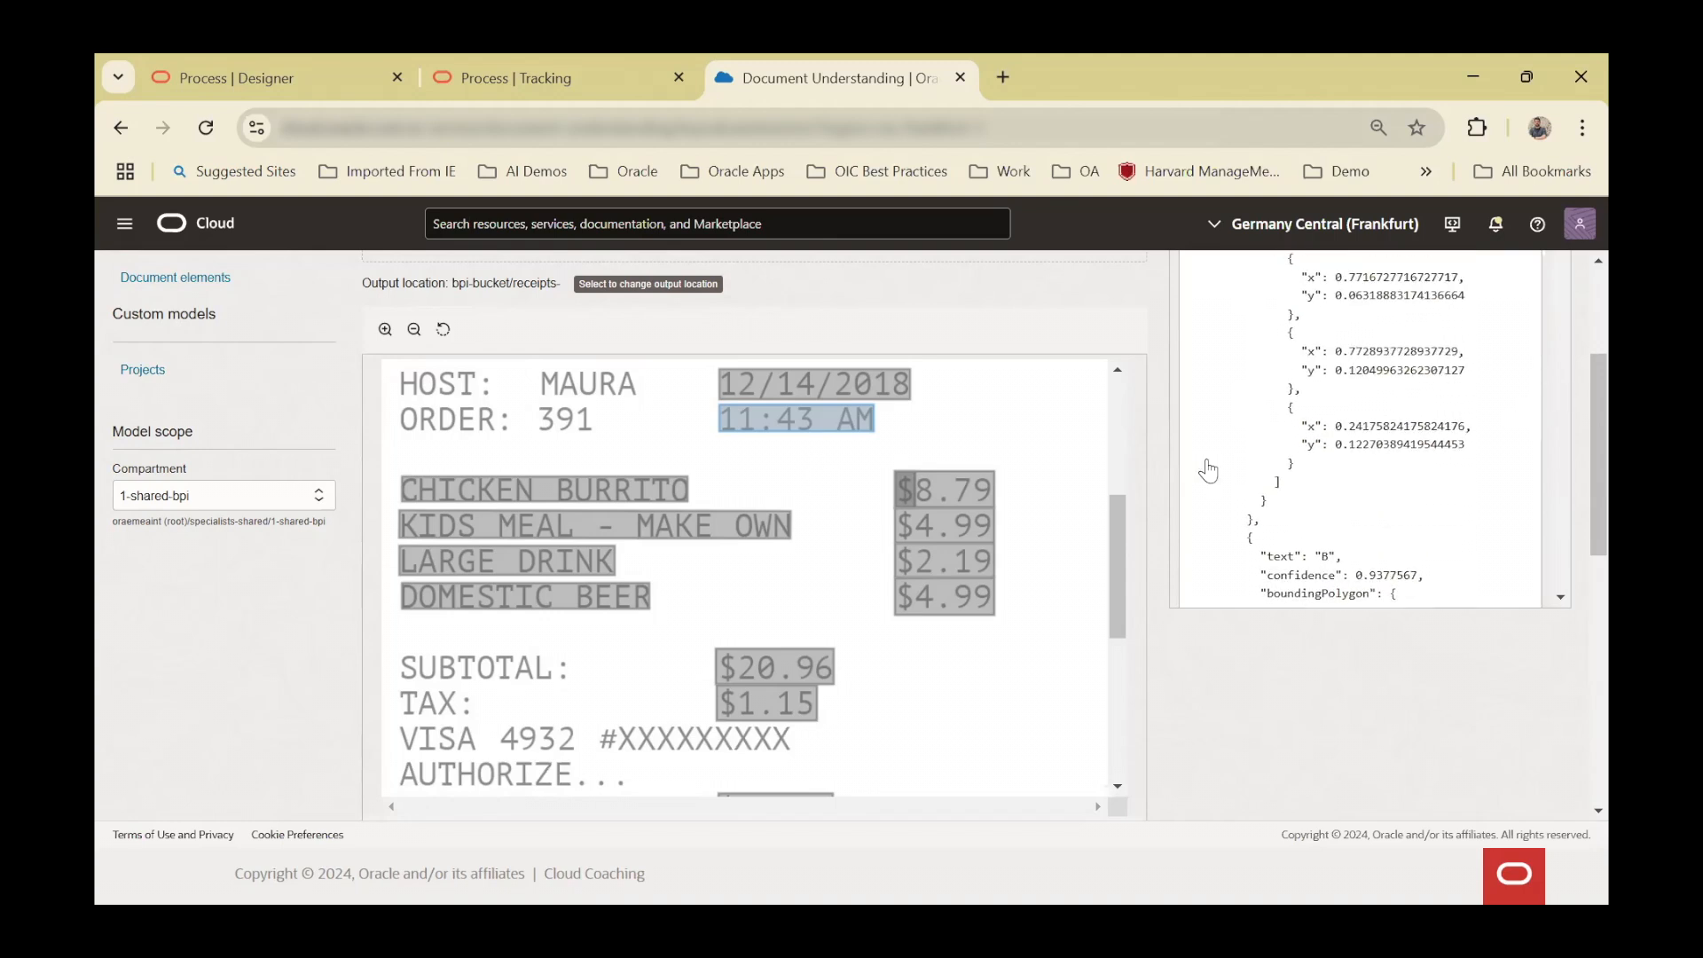
pyautogui.scroll(4, 905, 457)
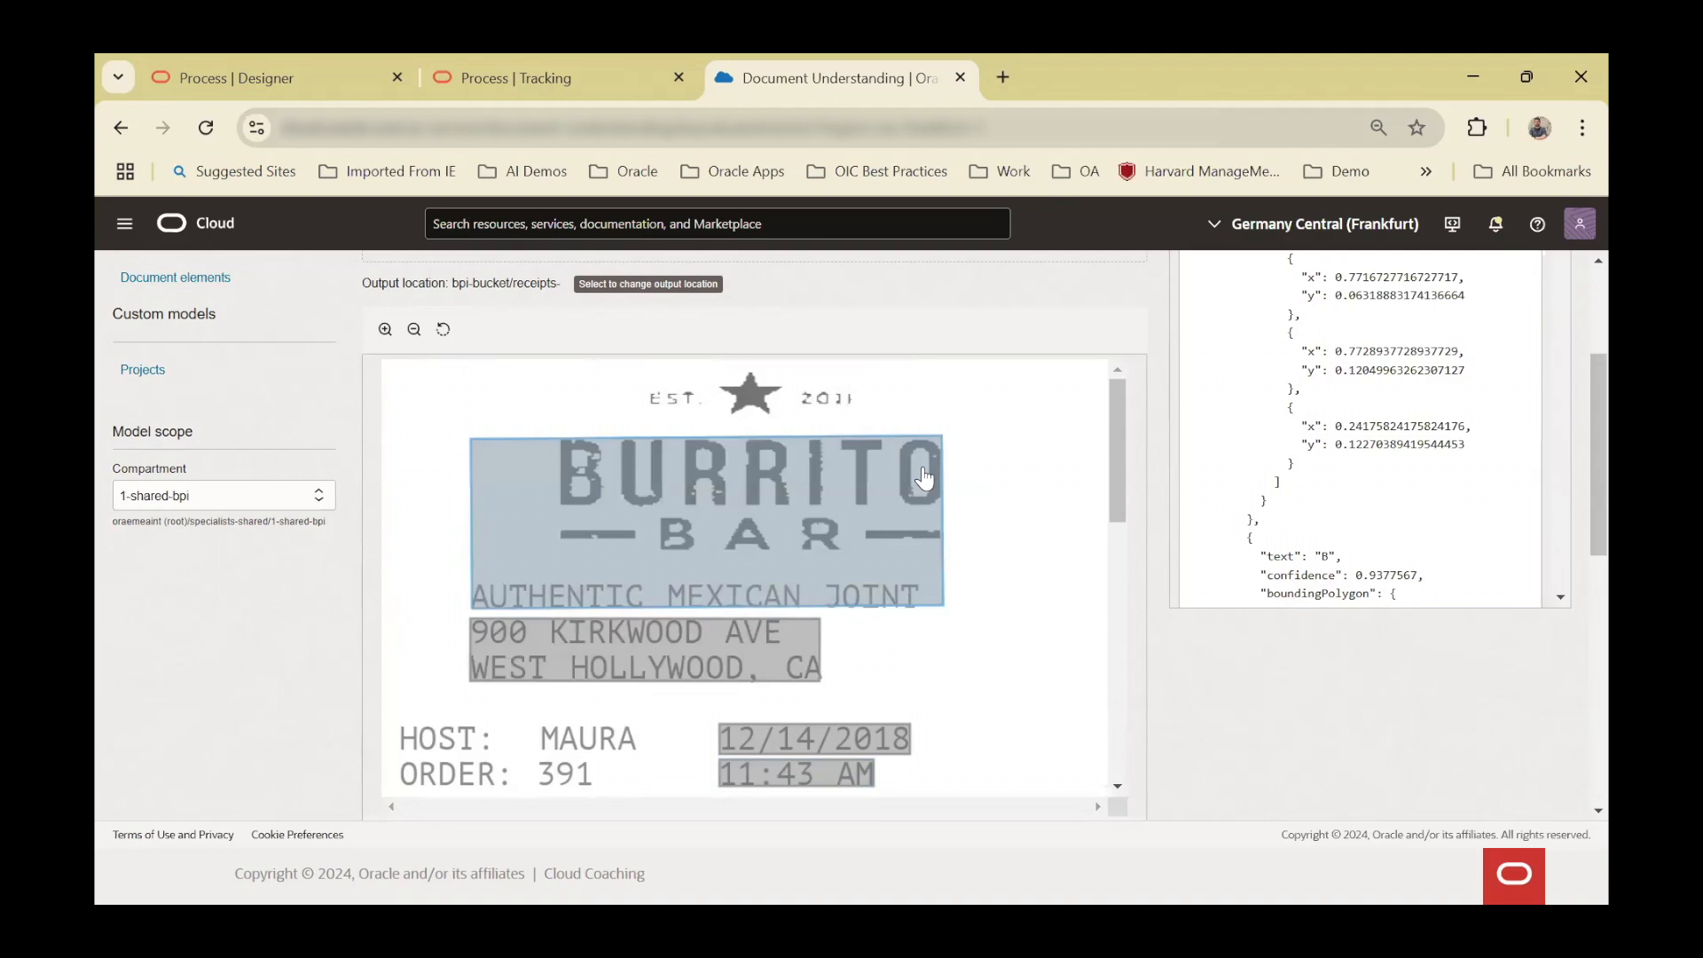
pyautogui.scroll(1, 1463, 592)
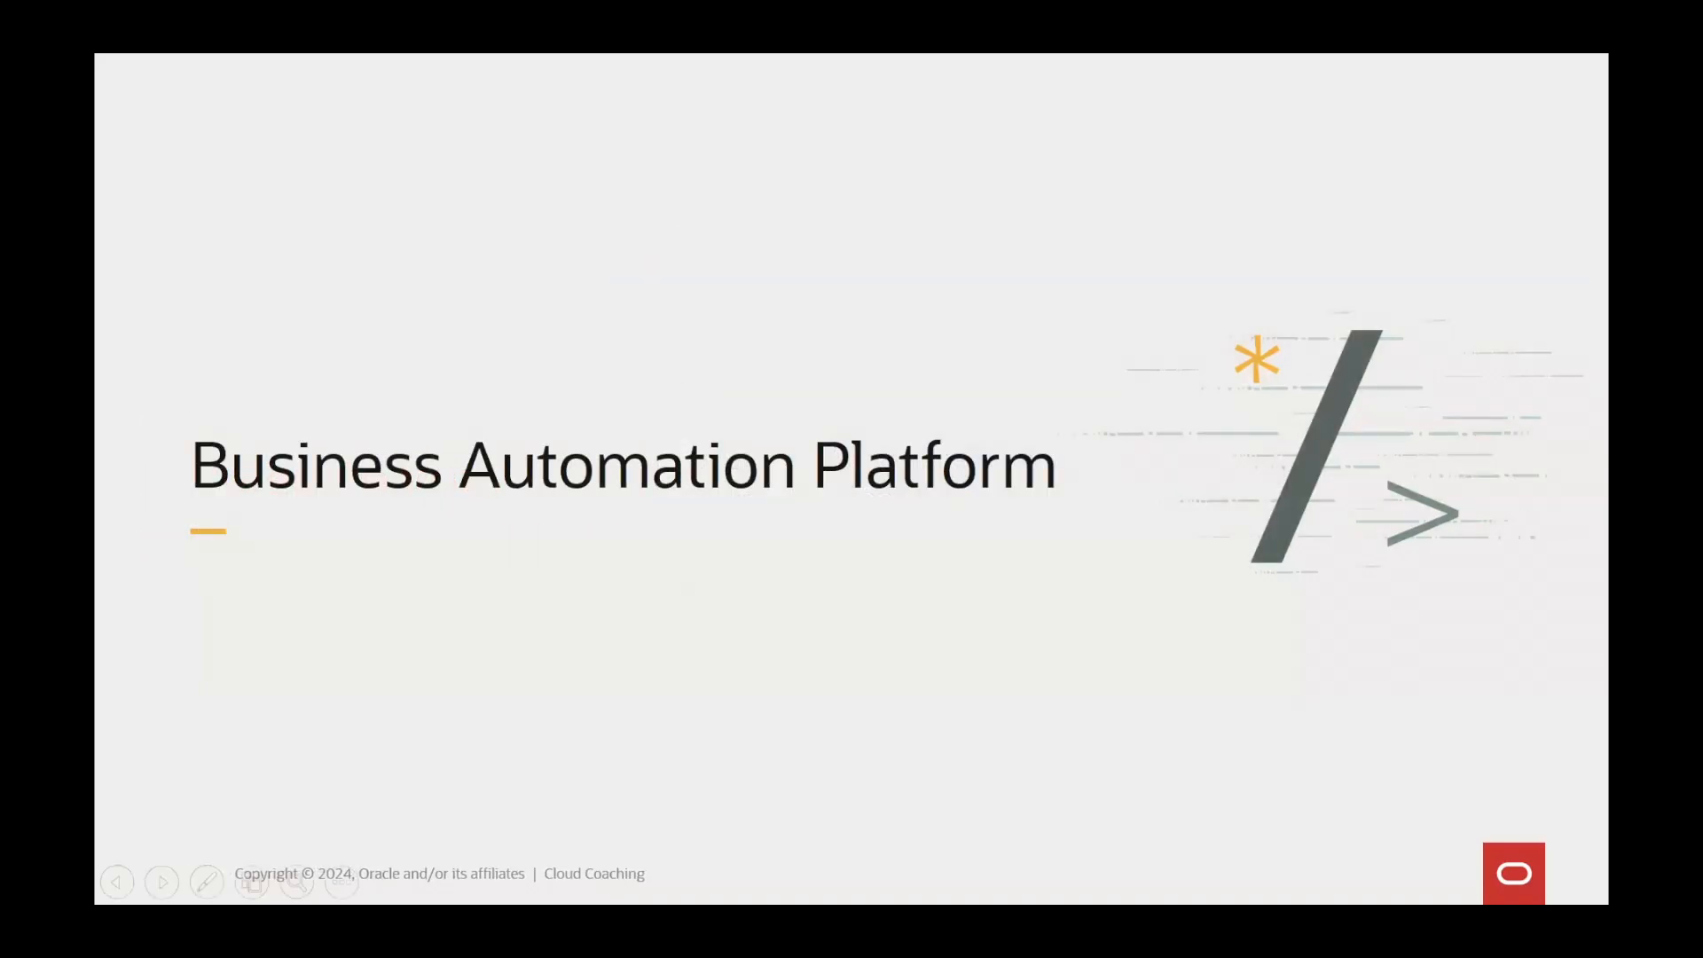
pyautogui.press('Right')
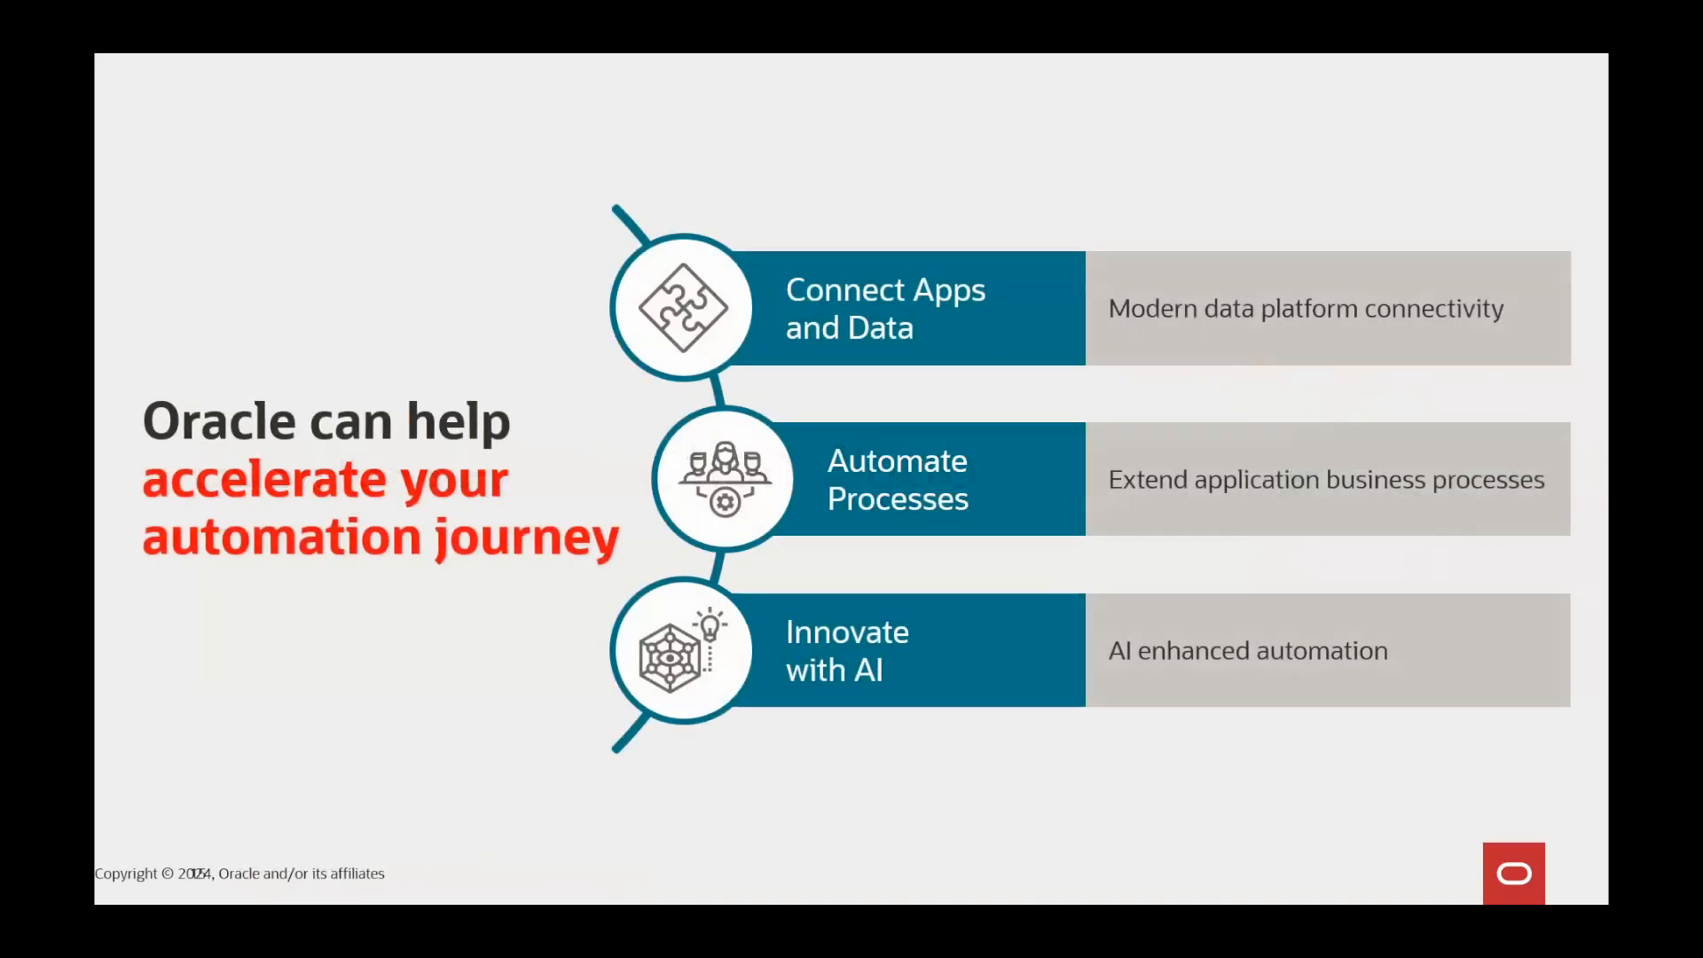
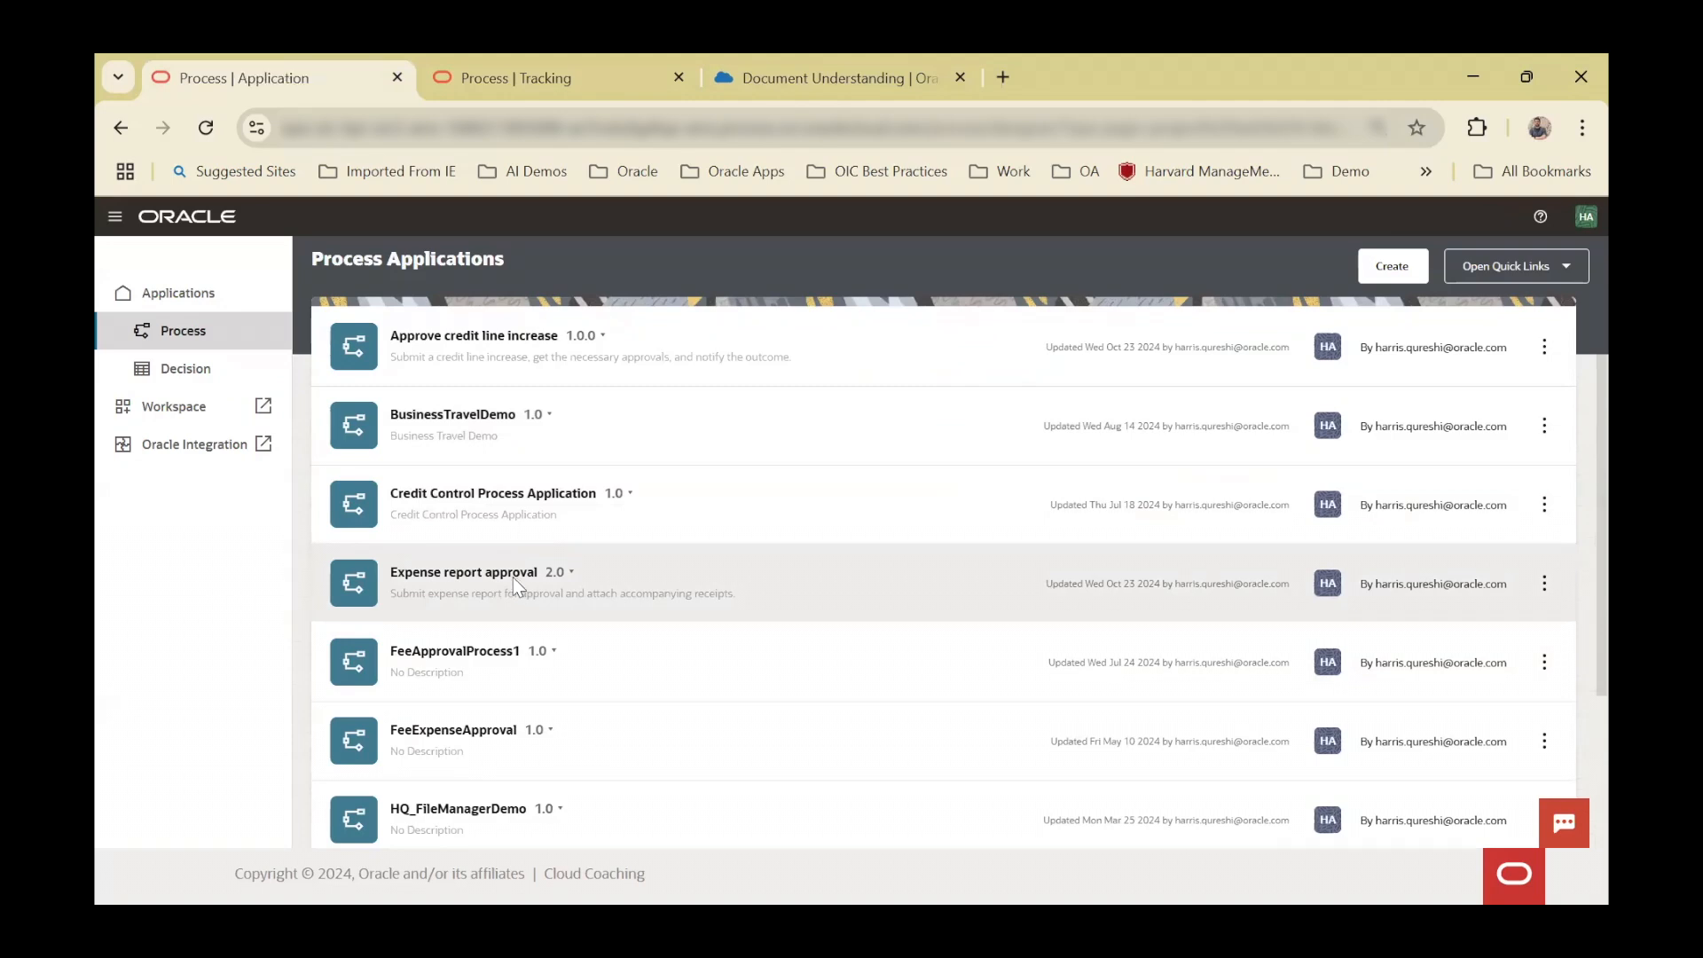
# - Open the Expense report approval 2.0 process application, filter its components to processes, and open Expense Report Process
pyautogui.click(484, 573)
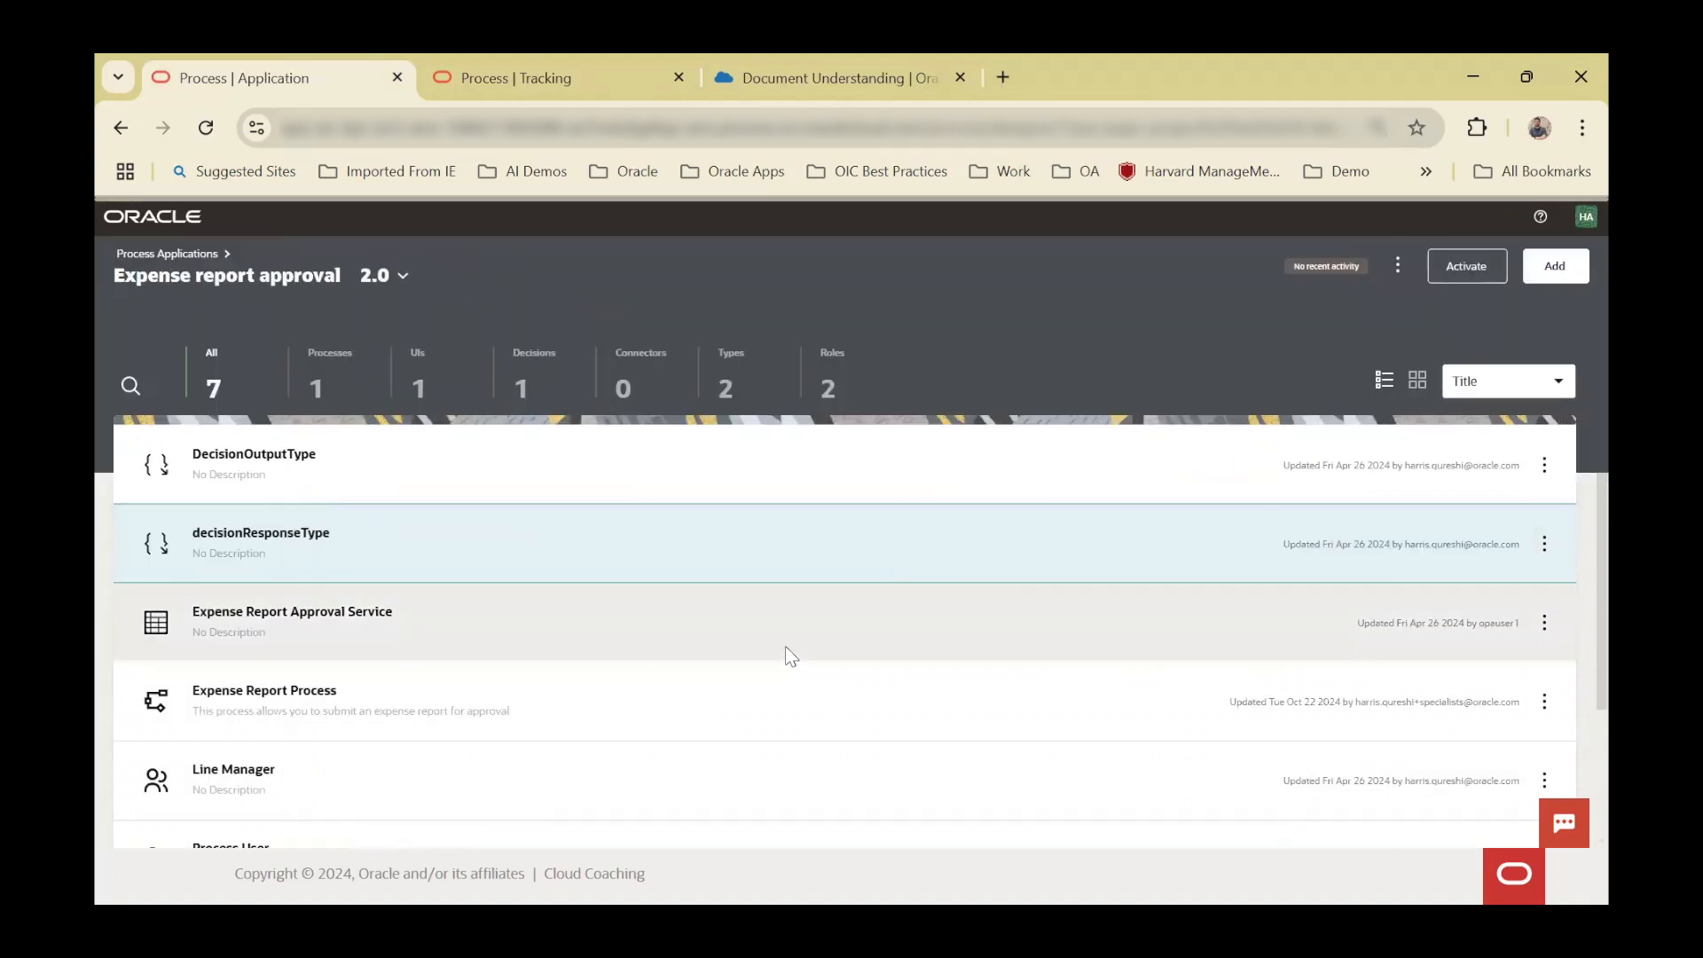
pyautogui.click(328, 456)
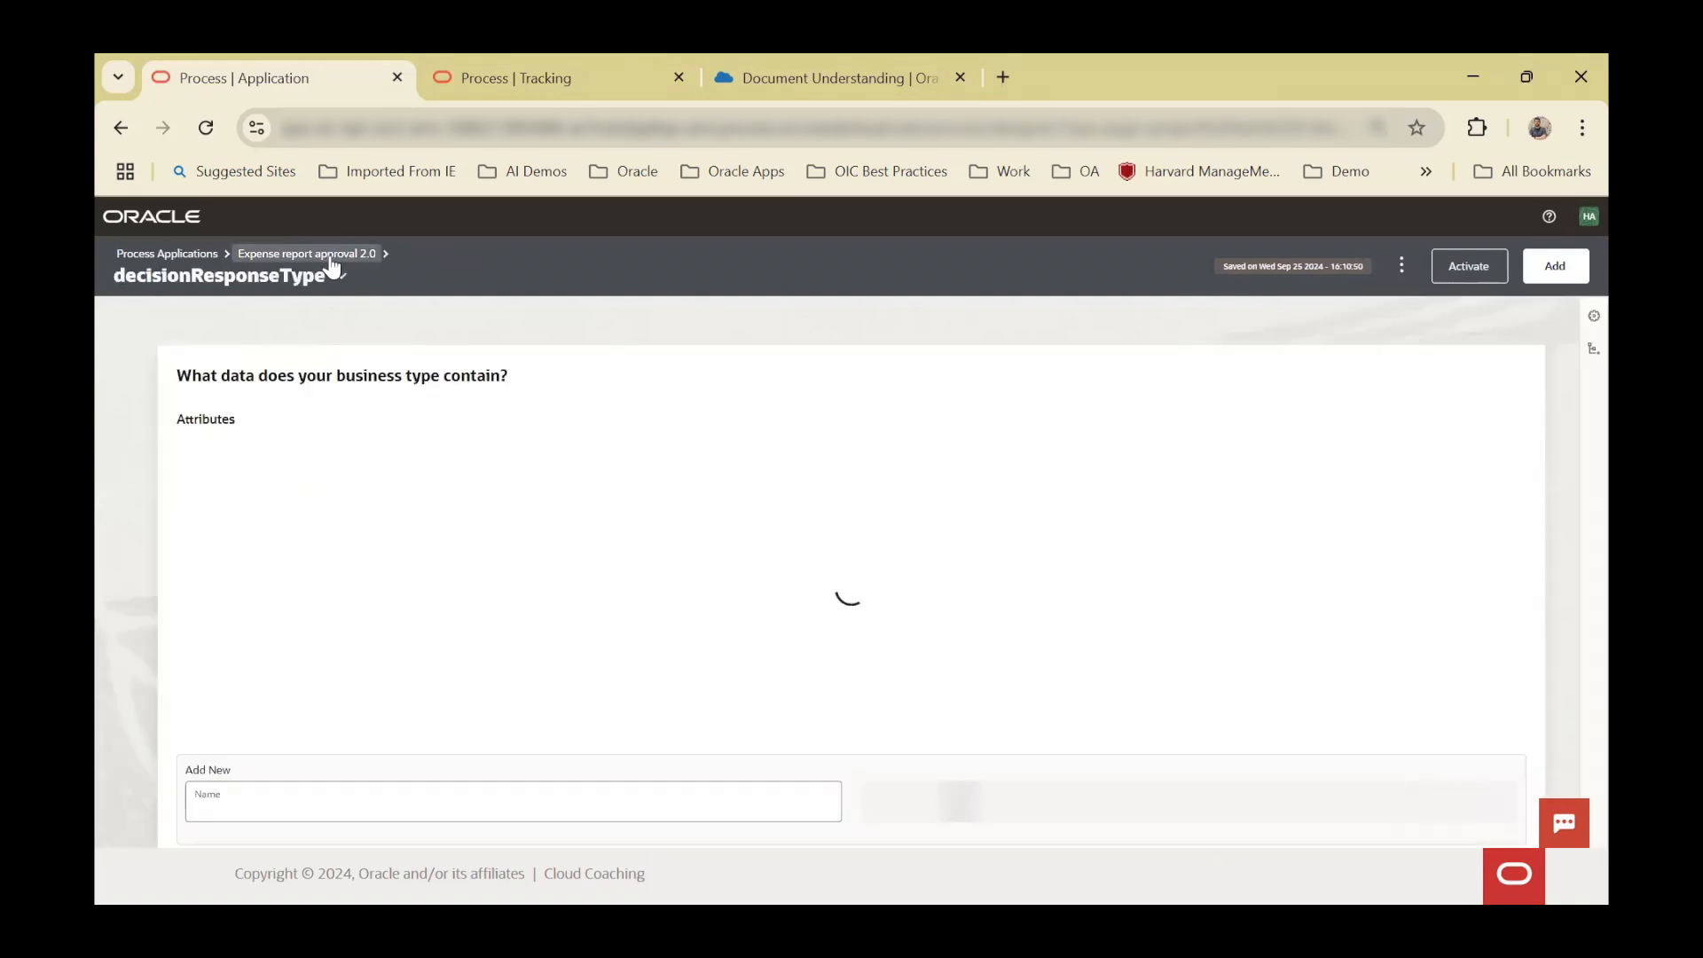
pyautogui.click(329, 257)
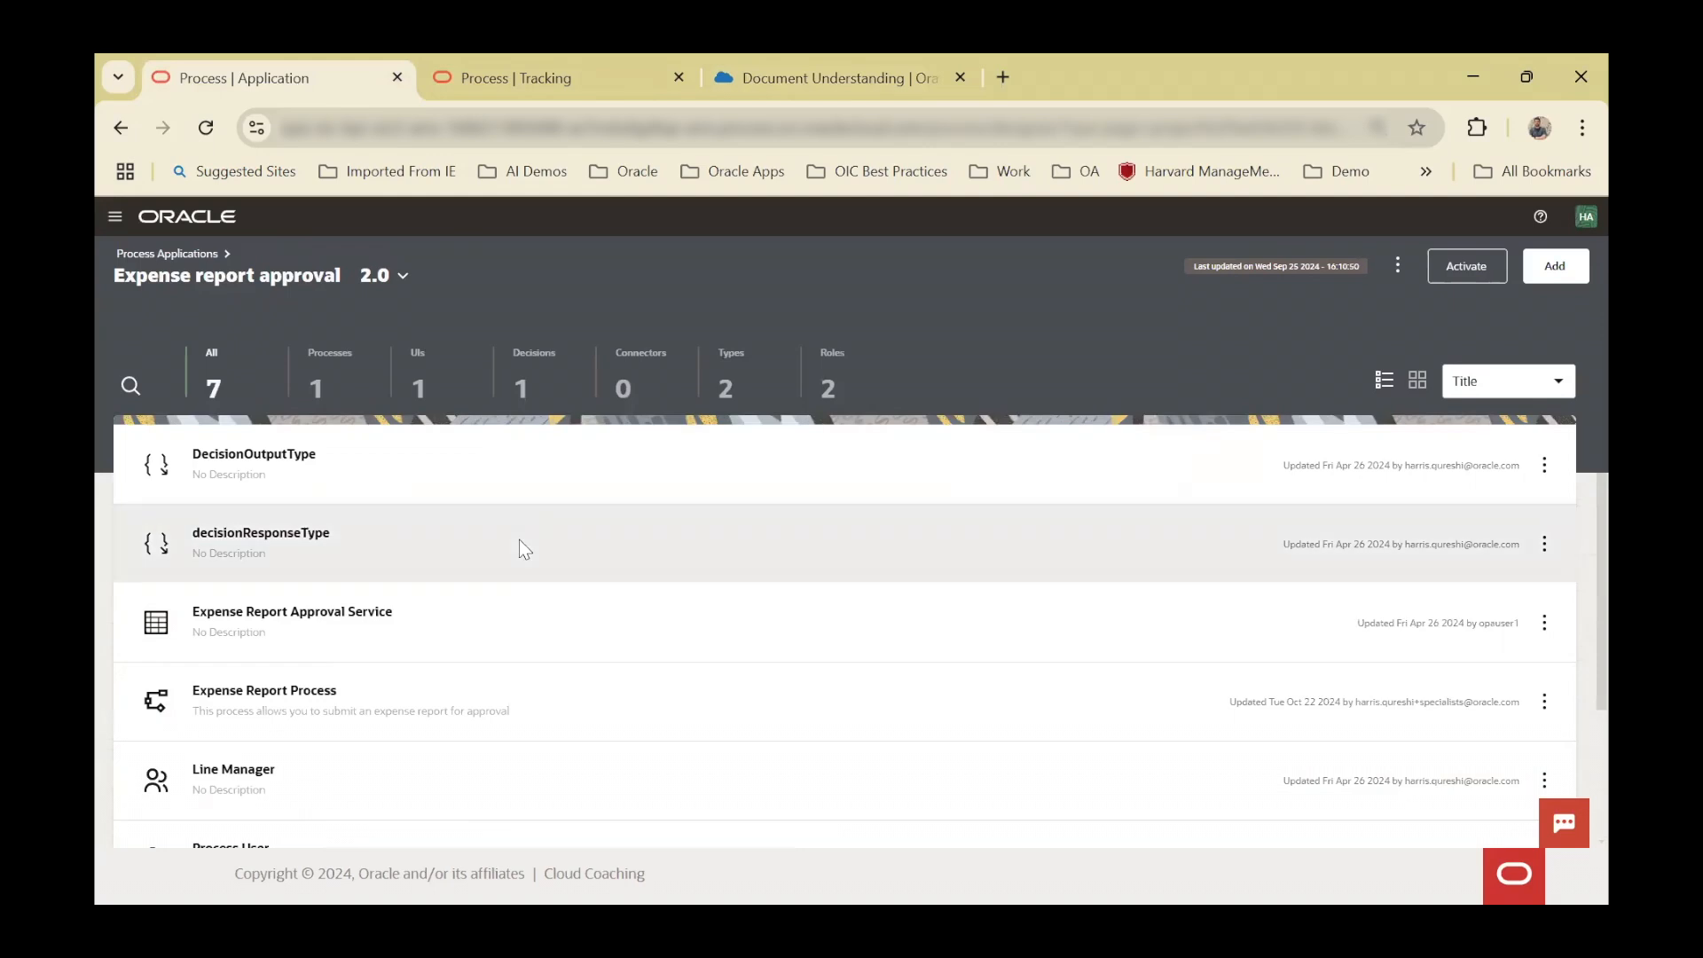
pyautogui.click(381, 383)
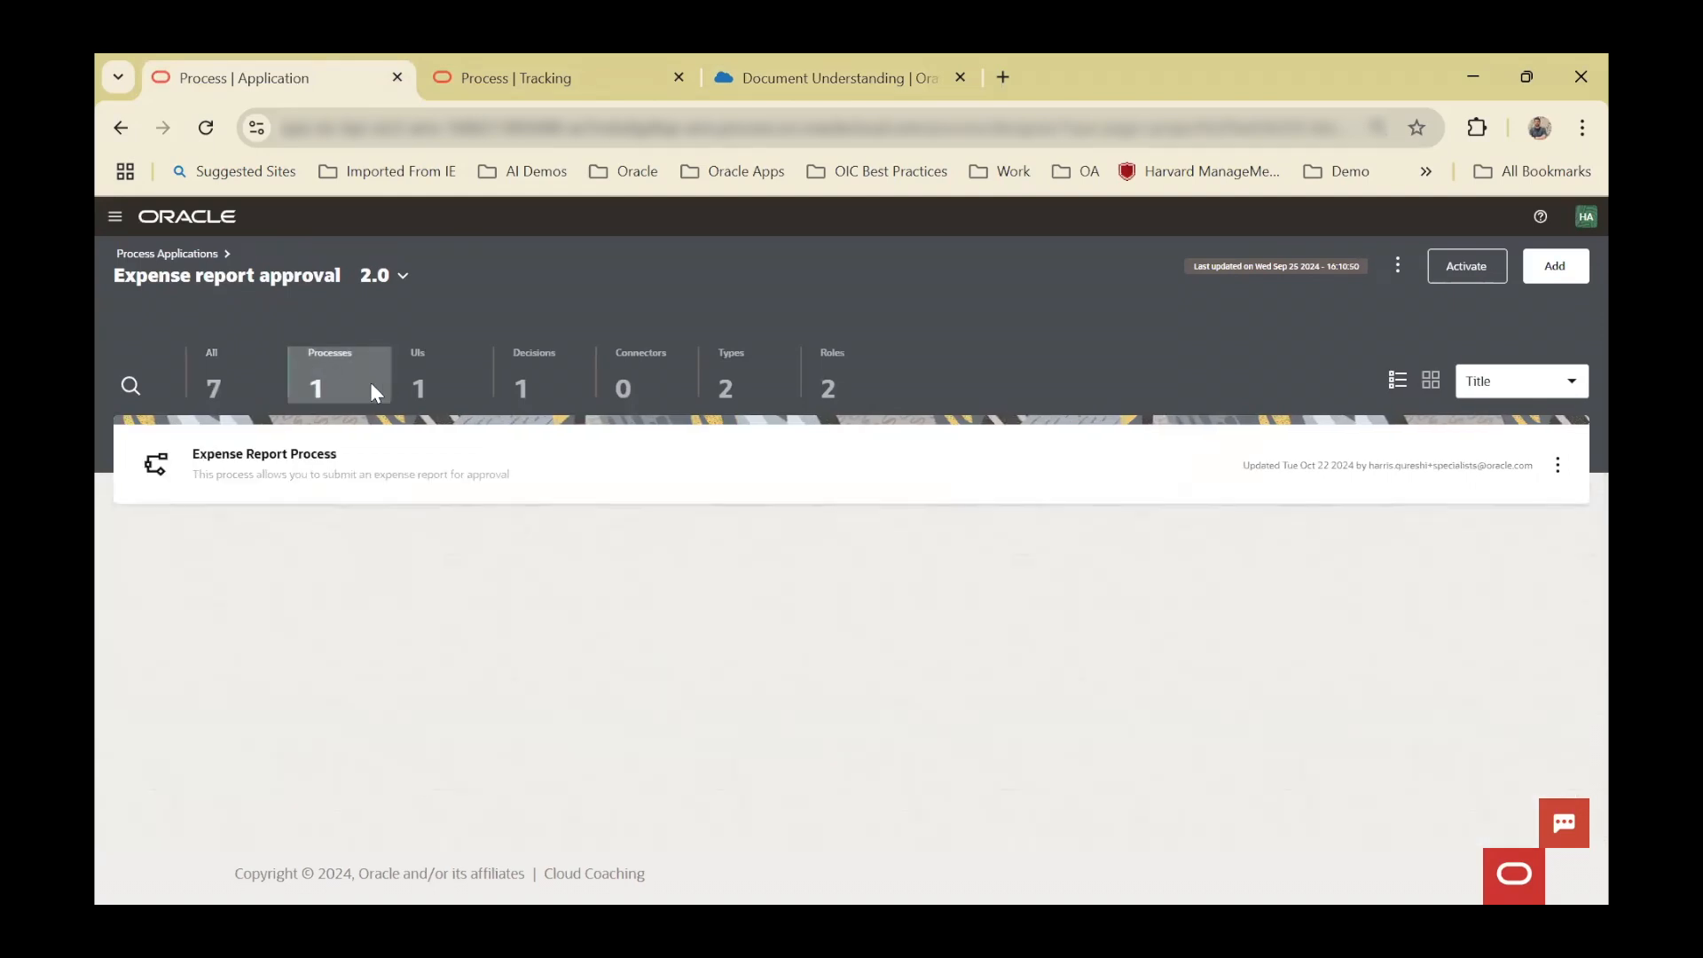
pyautogui.click(310, 456)
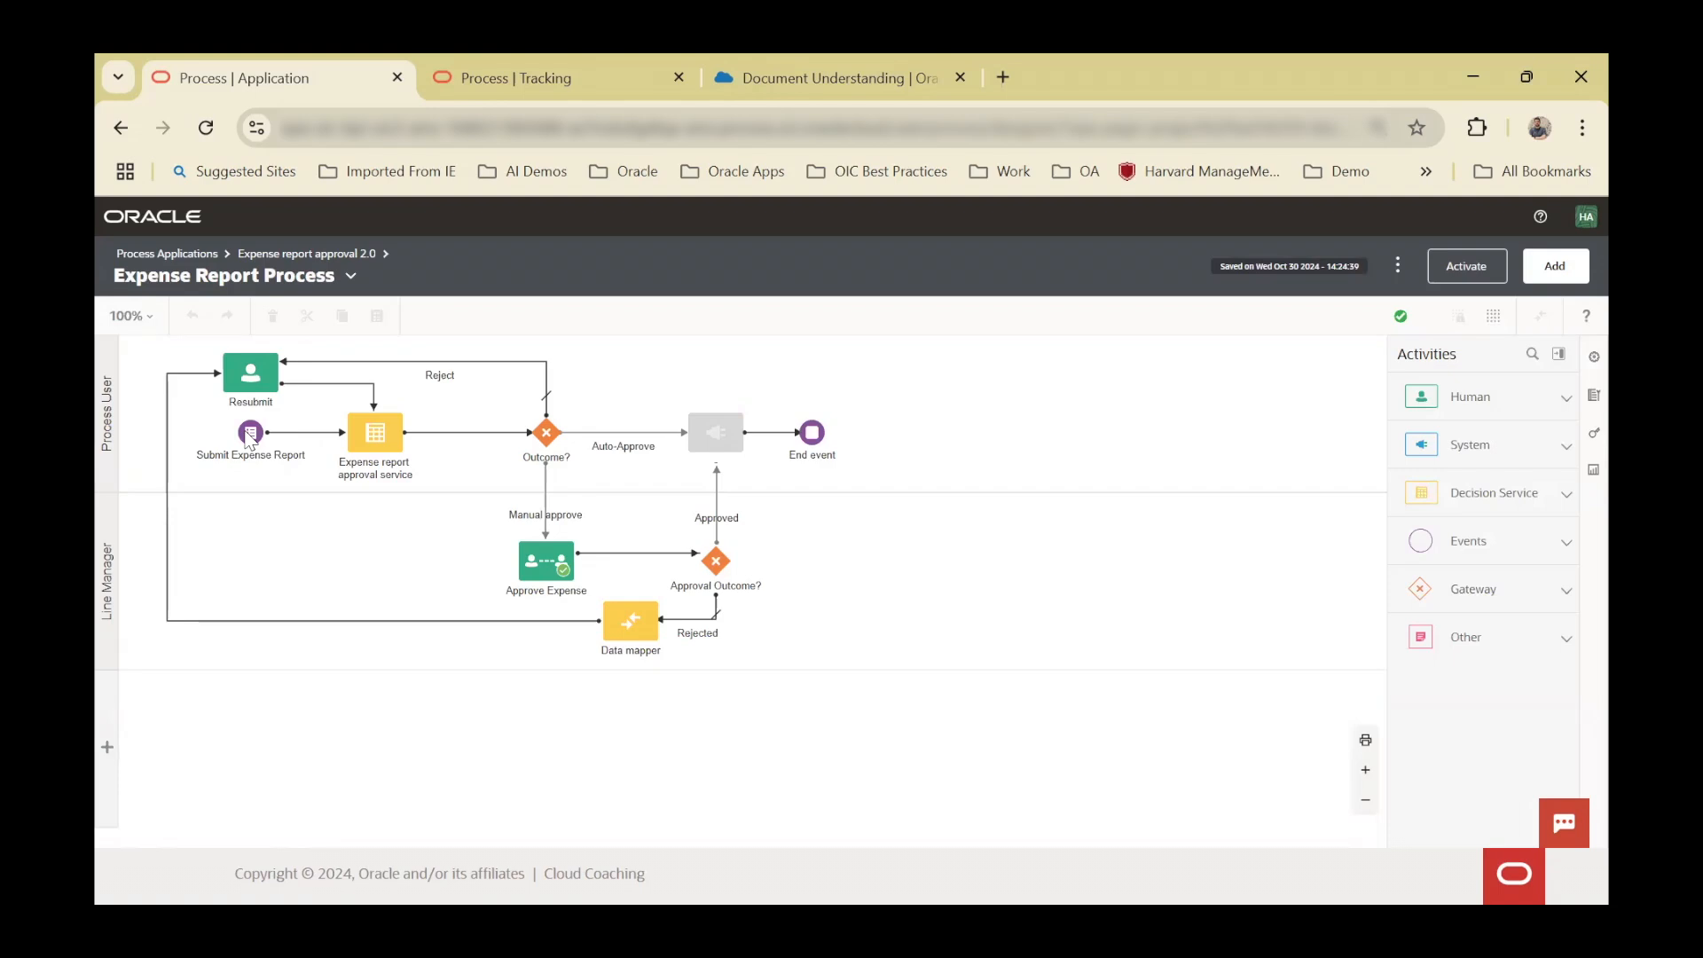
# - Select the Approve Expense activity in the Line Manager lane and expand the Human activities in the palette
pyautogui.click(381, 445)
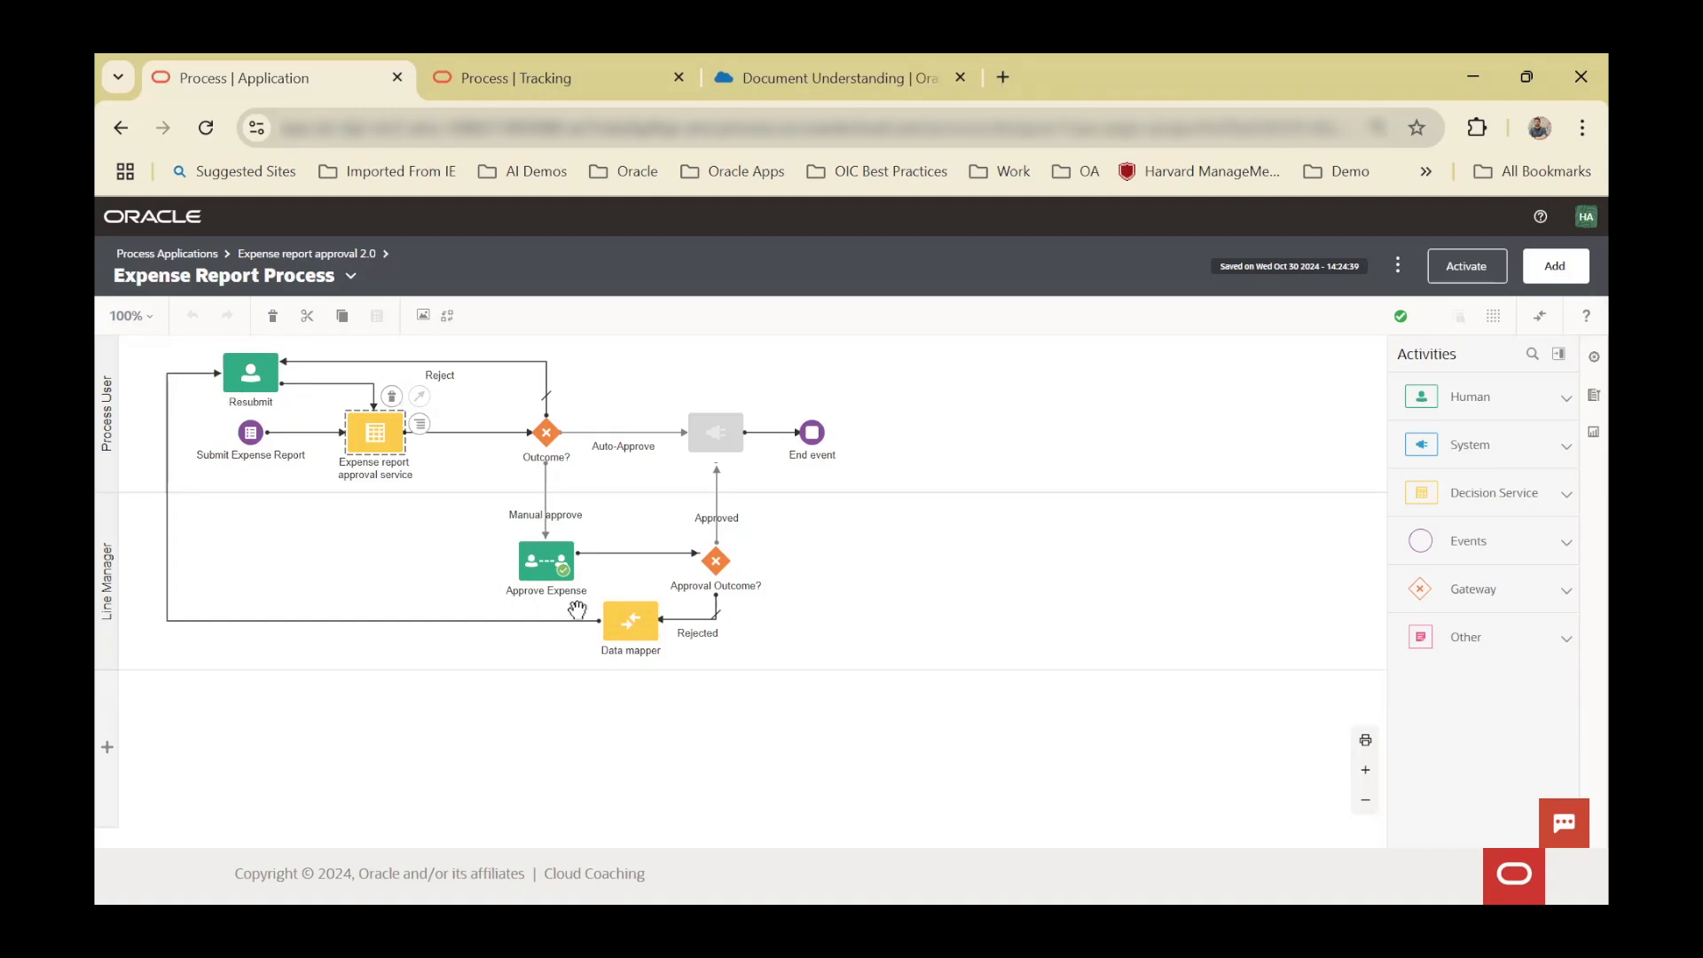
pyautogui.click(549, 561)
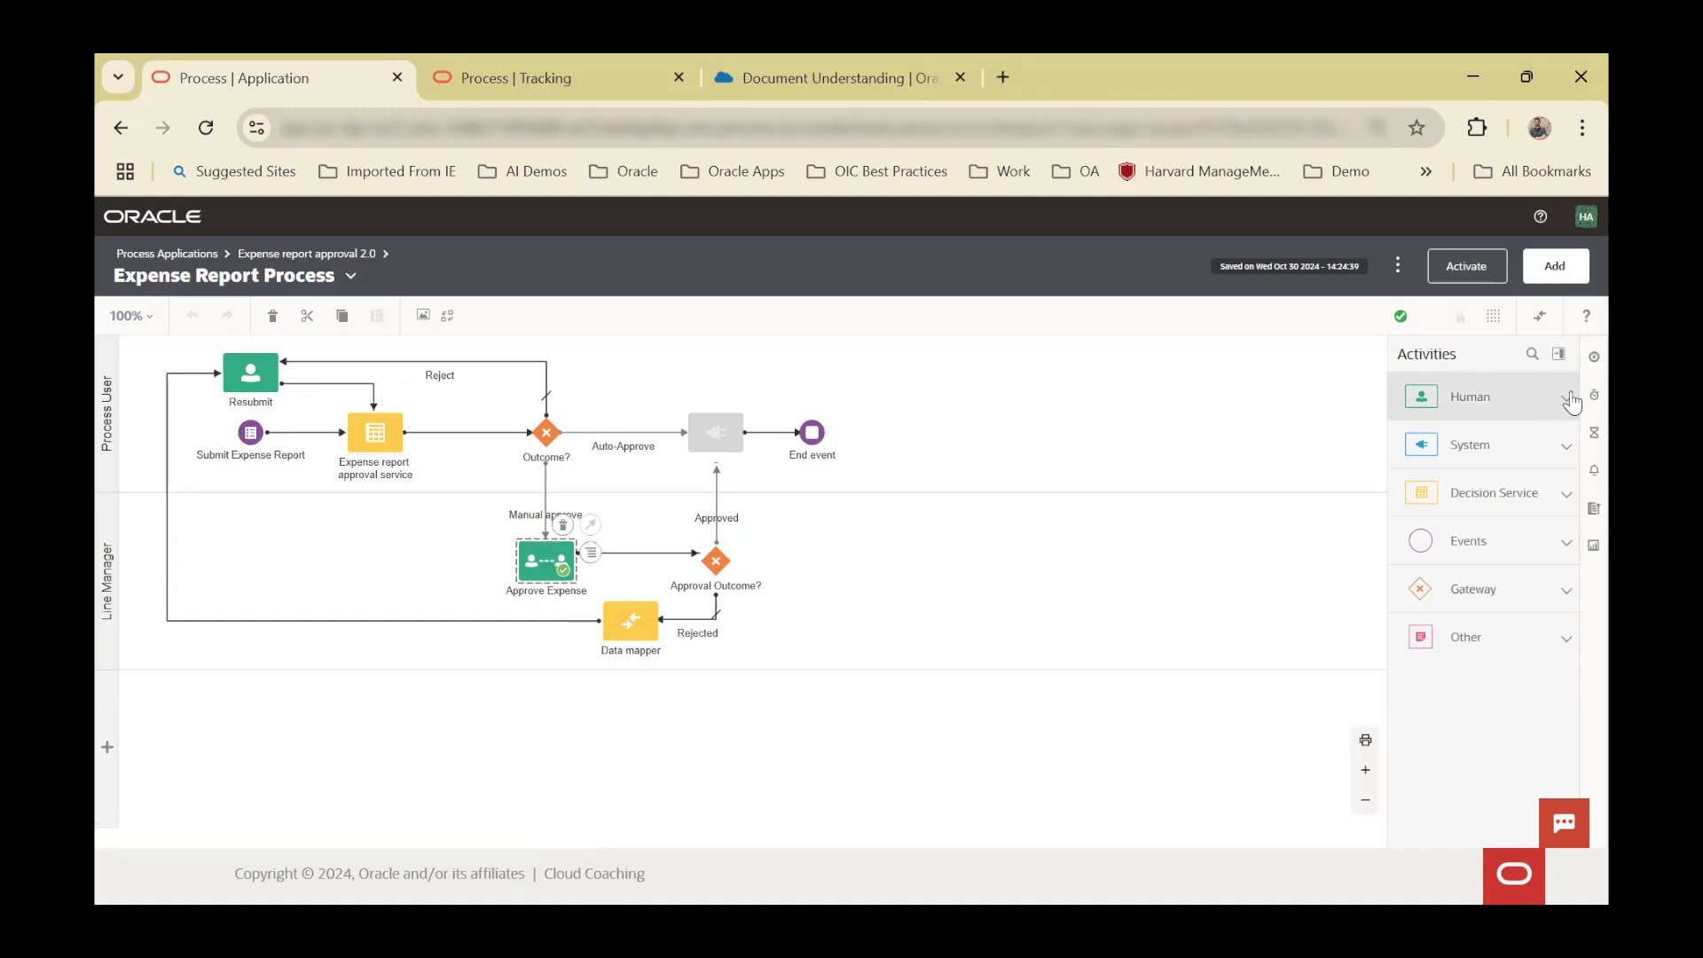
pyautogui.click(1568, 399)
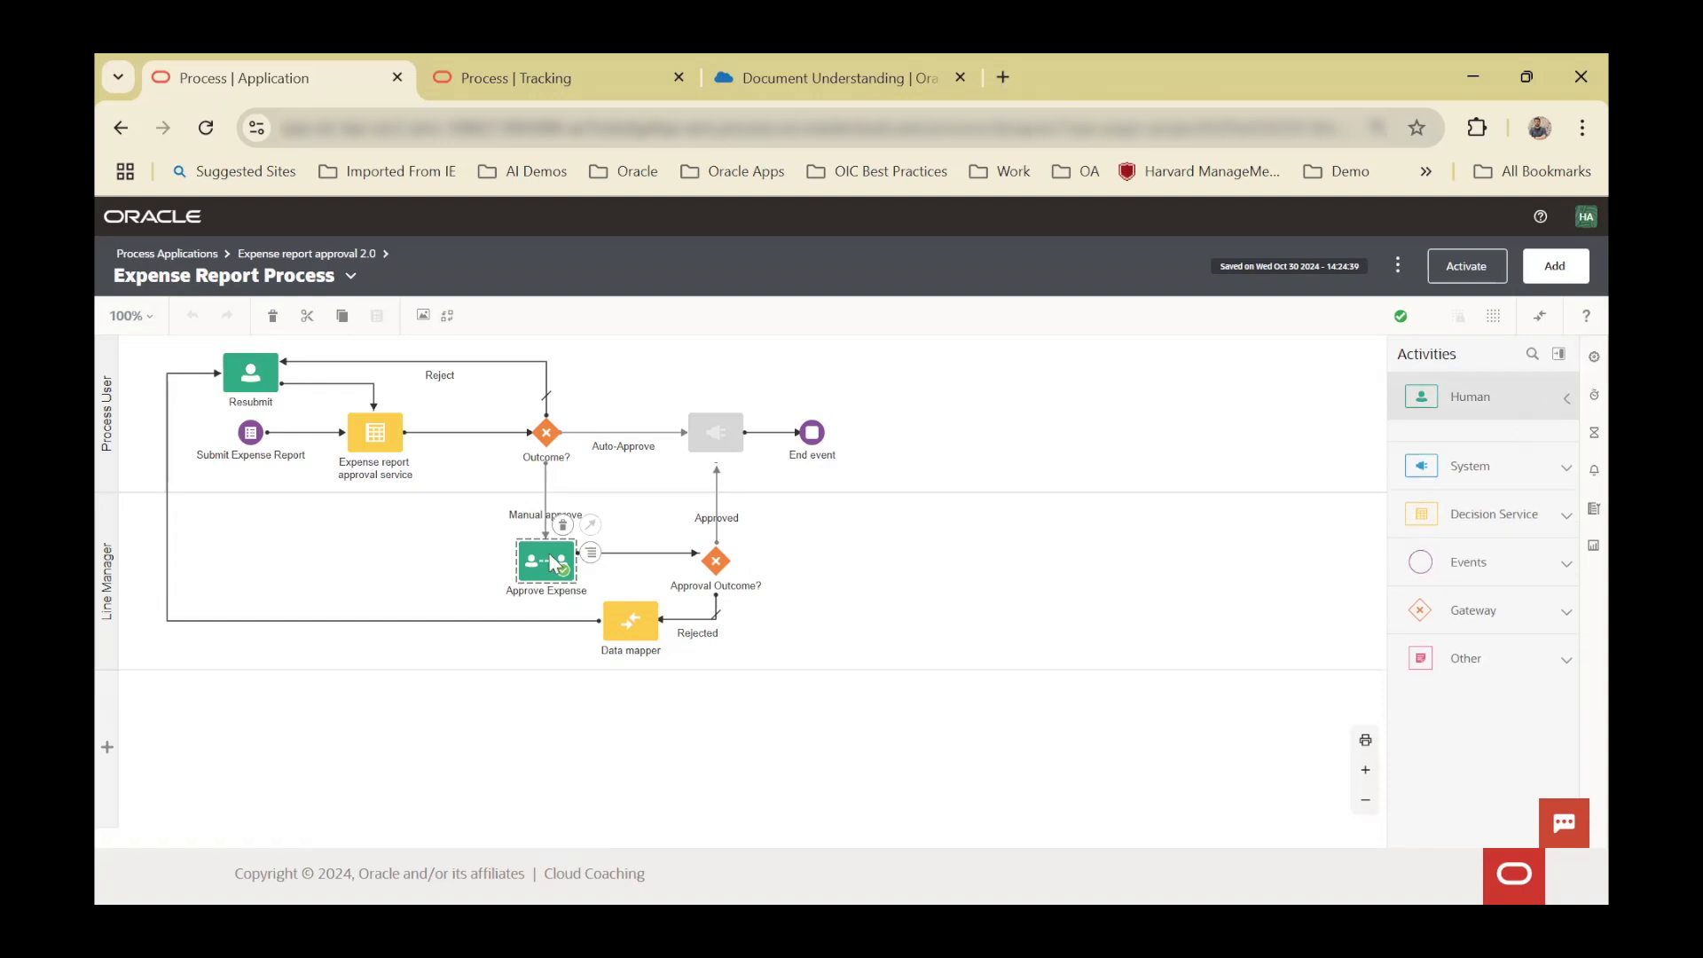
pyautogui.click(1568, 401)
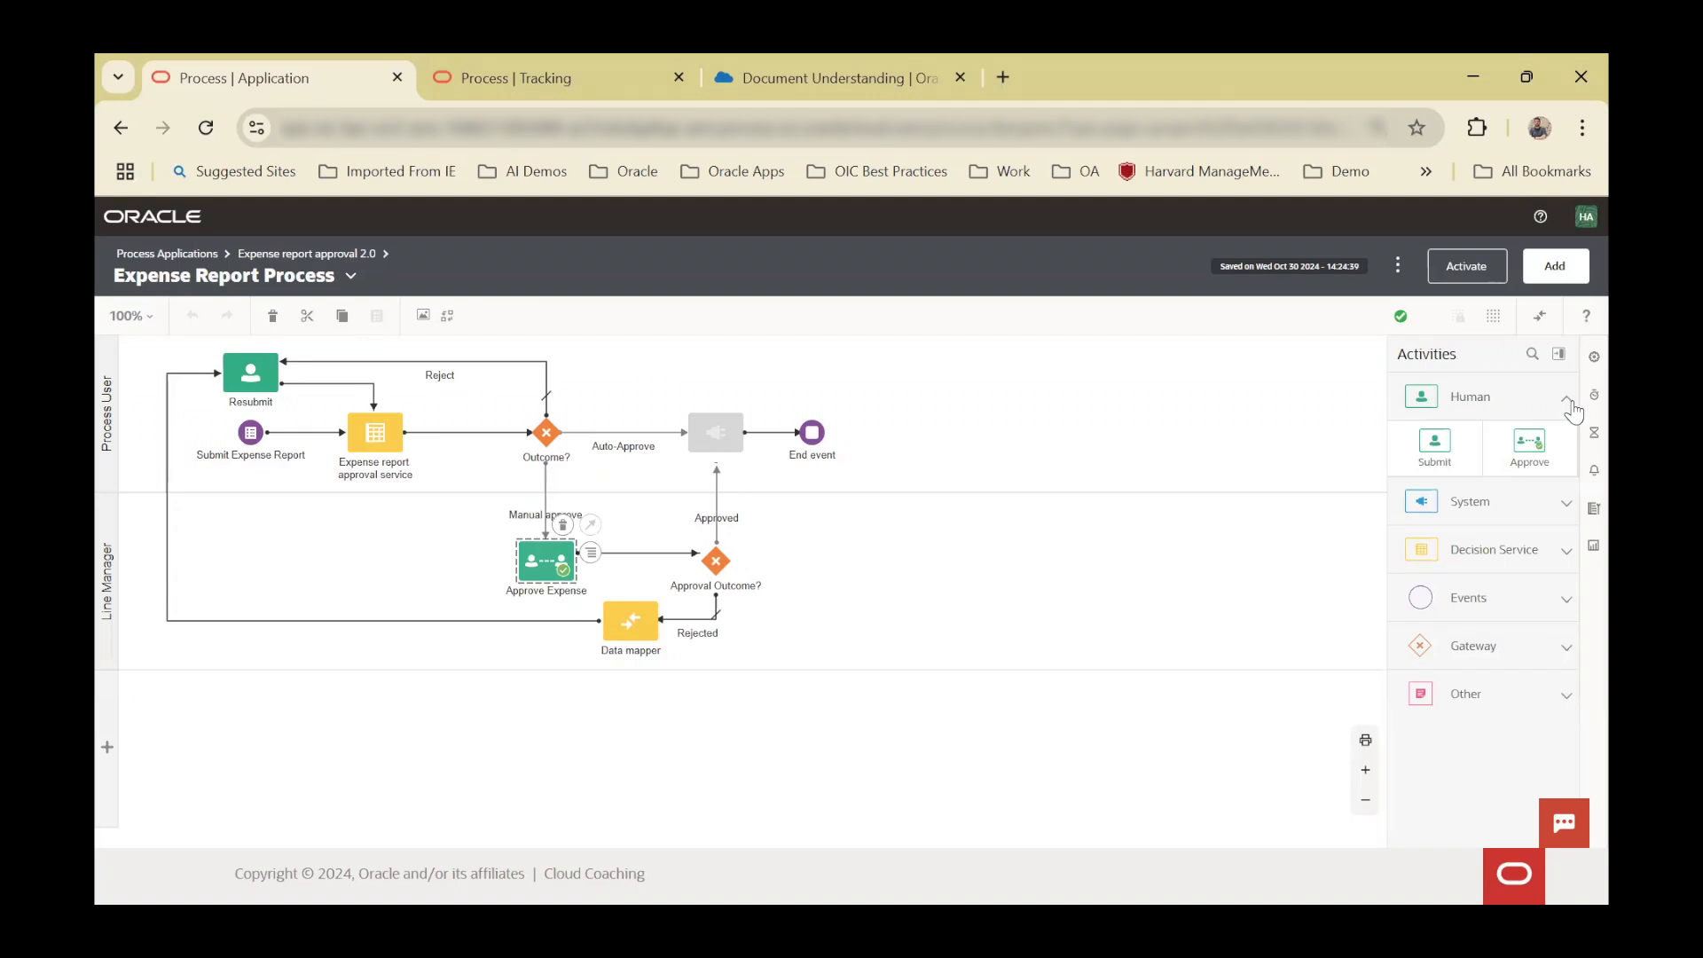
# - Open the Approve Expense activity's properties and examine the available assignee policies and participant options
pyautogui.click(1594, 358)
pyautogui.scroll(-3, 1429, 587)
pyautogui.scroll(1, 1401, 590)
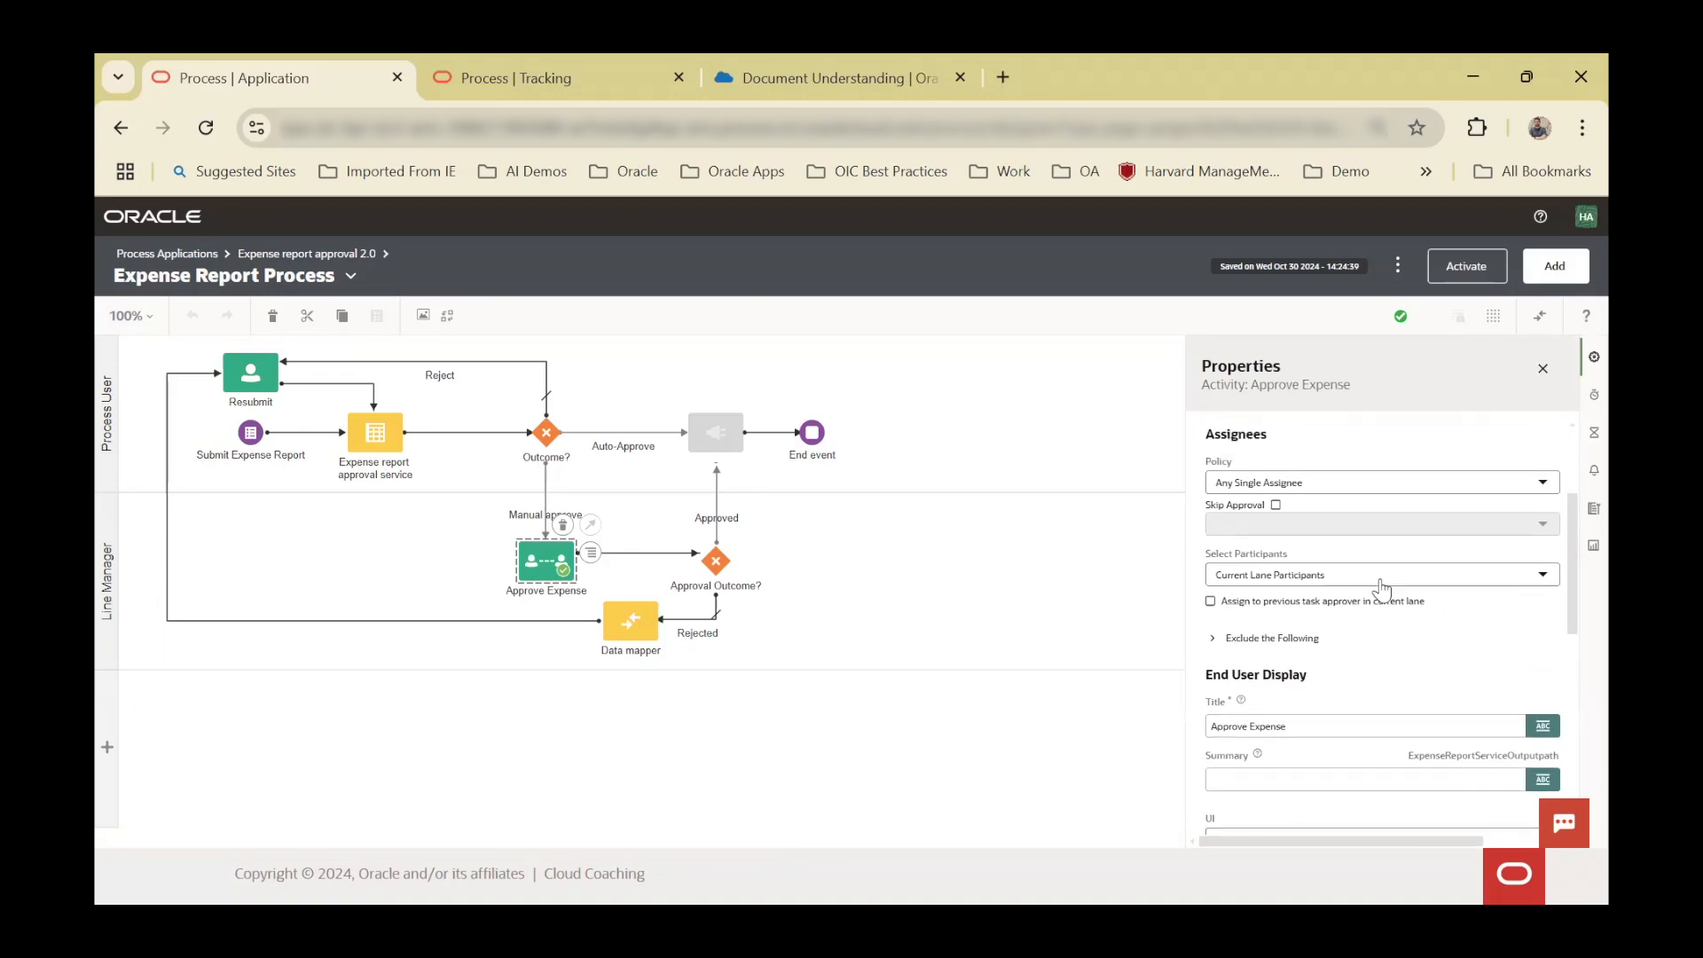
pyautogui.scroll(1, 1348, 576)
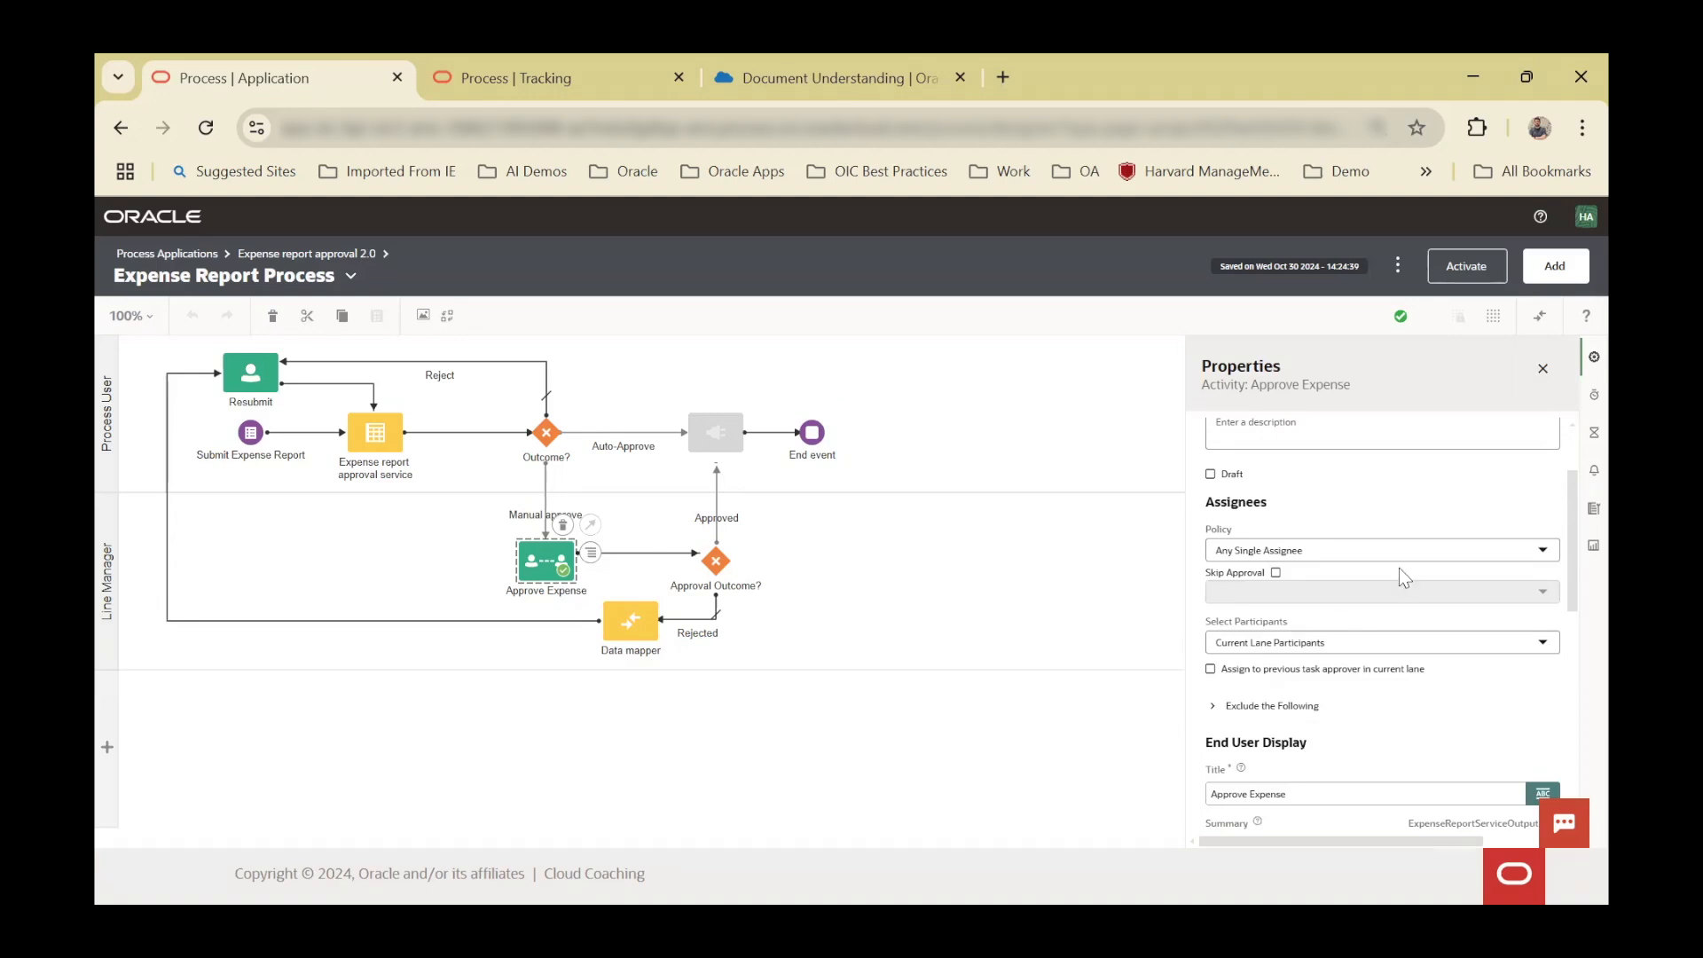
pyautogui.click(1419, 549)
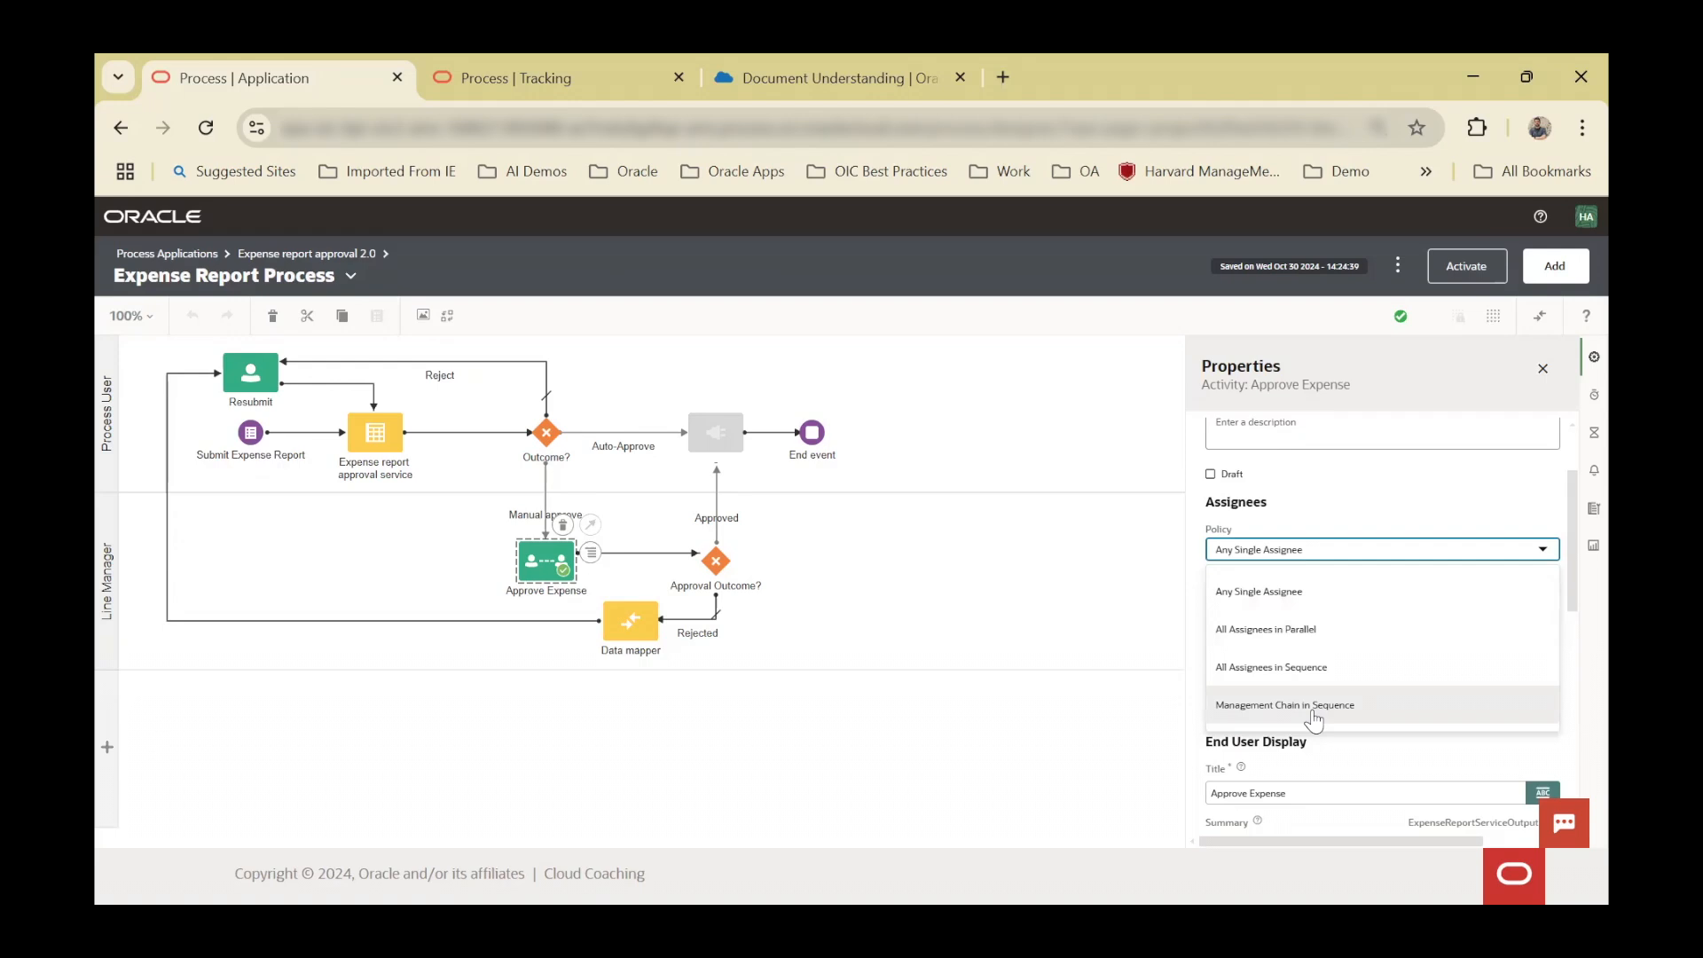
pyautogui.click(1394, 603)
pyautogui.click(1406, 646)
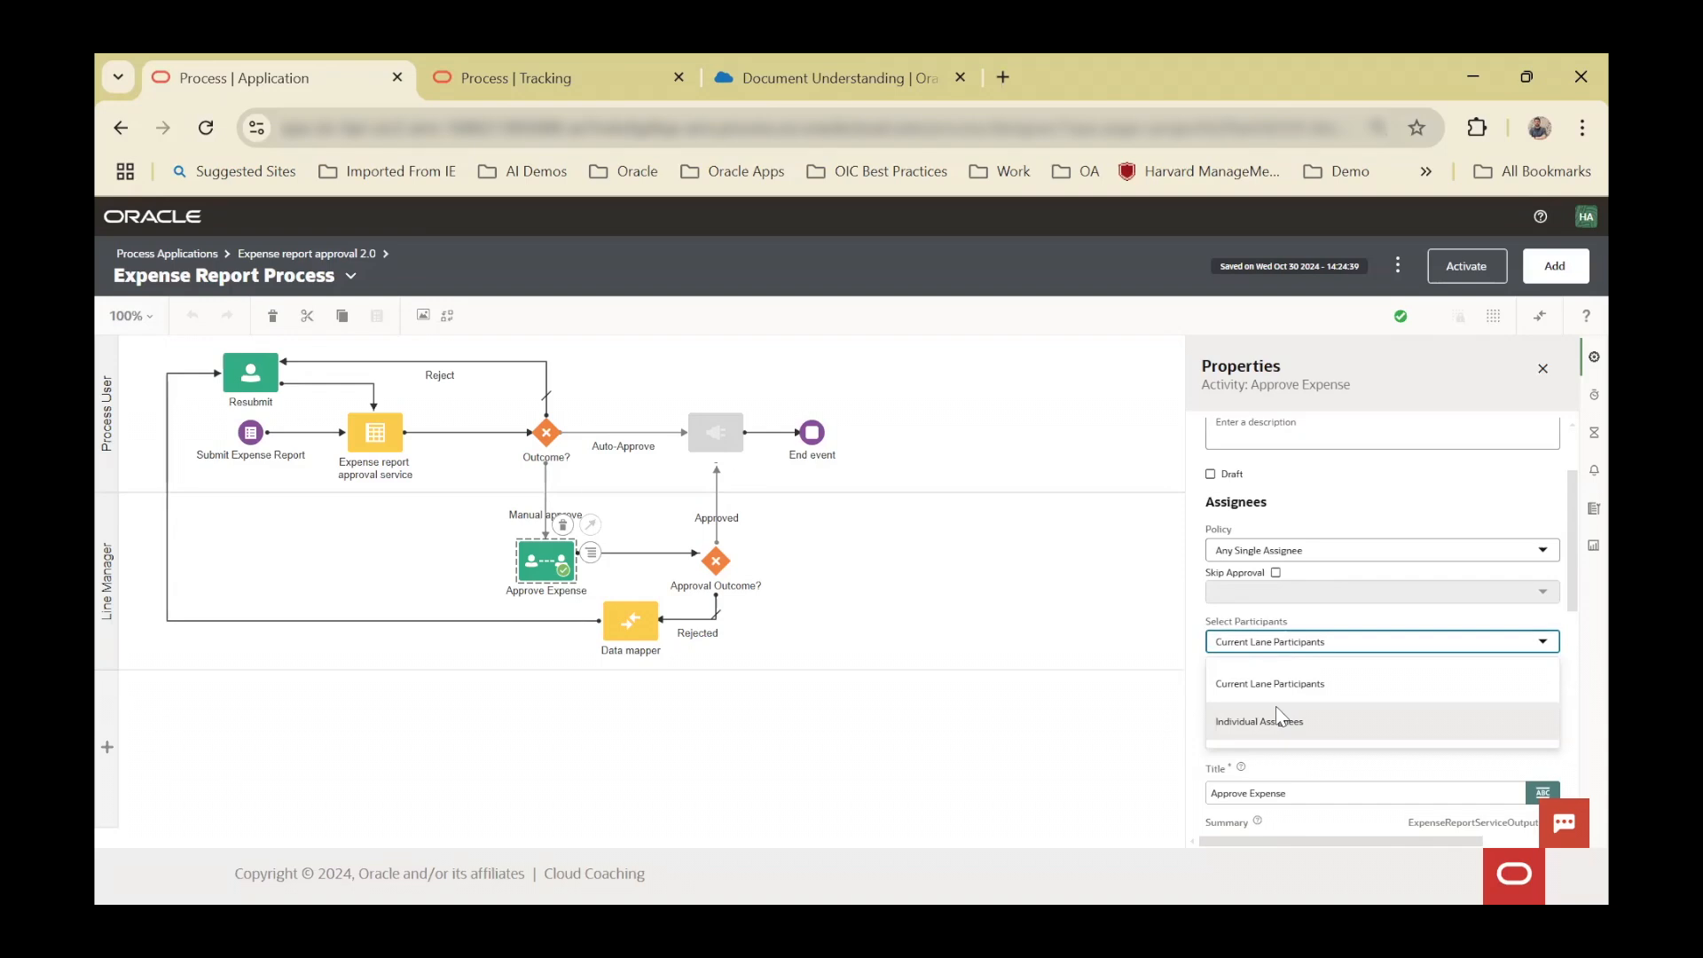
pyautogui.click(1413, 632)
# - Review the Approve Expense activity's custom and system actions, priority, task payload and end user display settings
pyautogui.scroll(-5, 1486, 694)
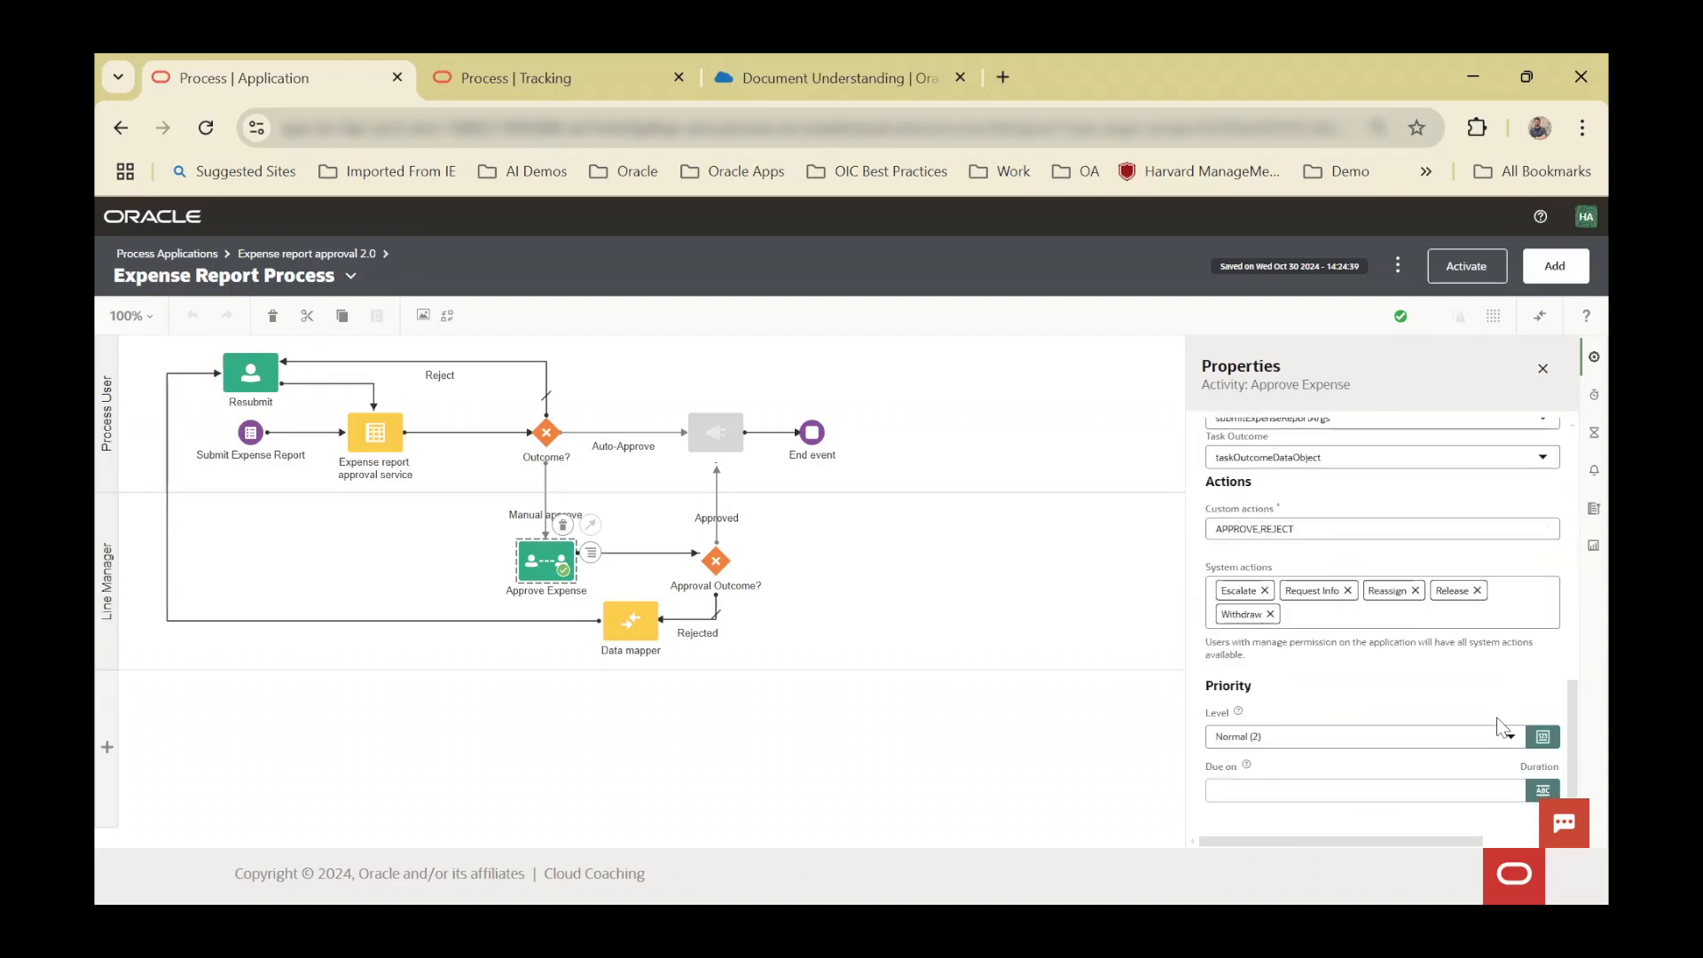
pyautogui.scroll(1, 1357, 694)
pyautogui.scroll(1, 1356, 694)
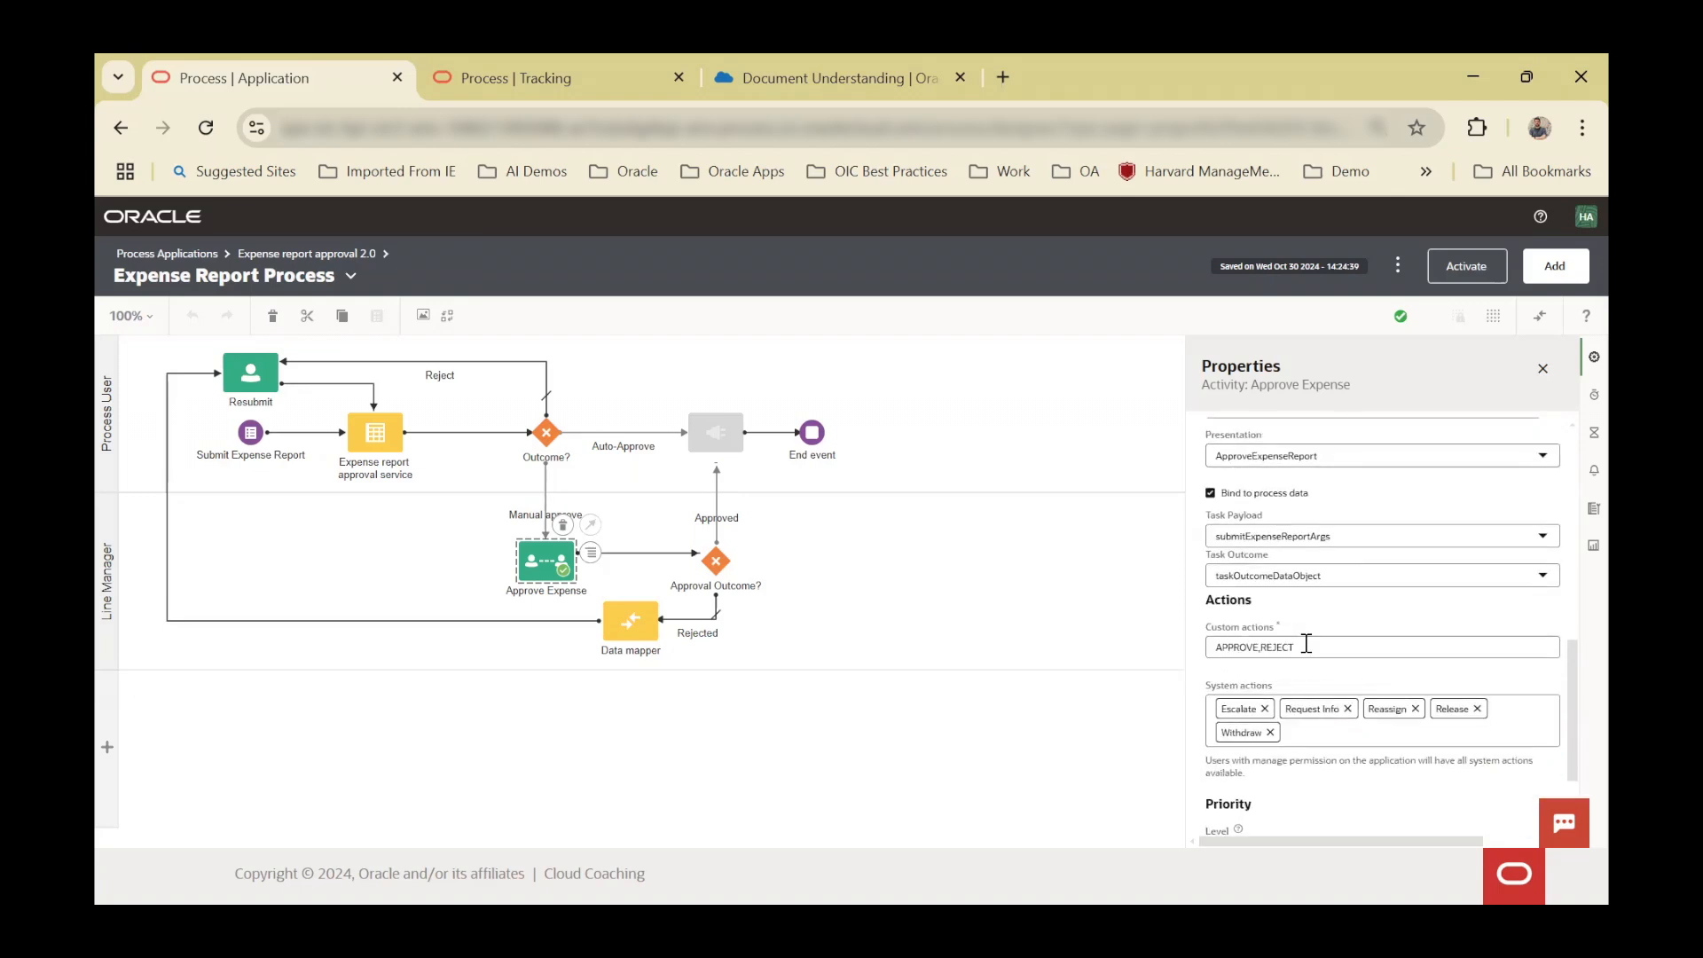
pyautogui.scroll(-1, 1364, 657)
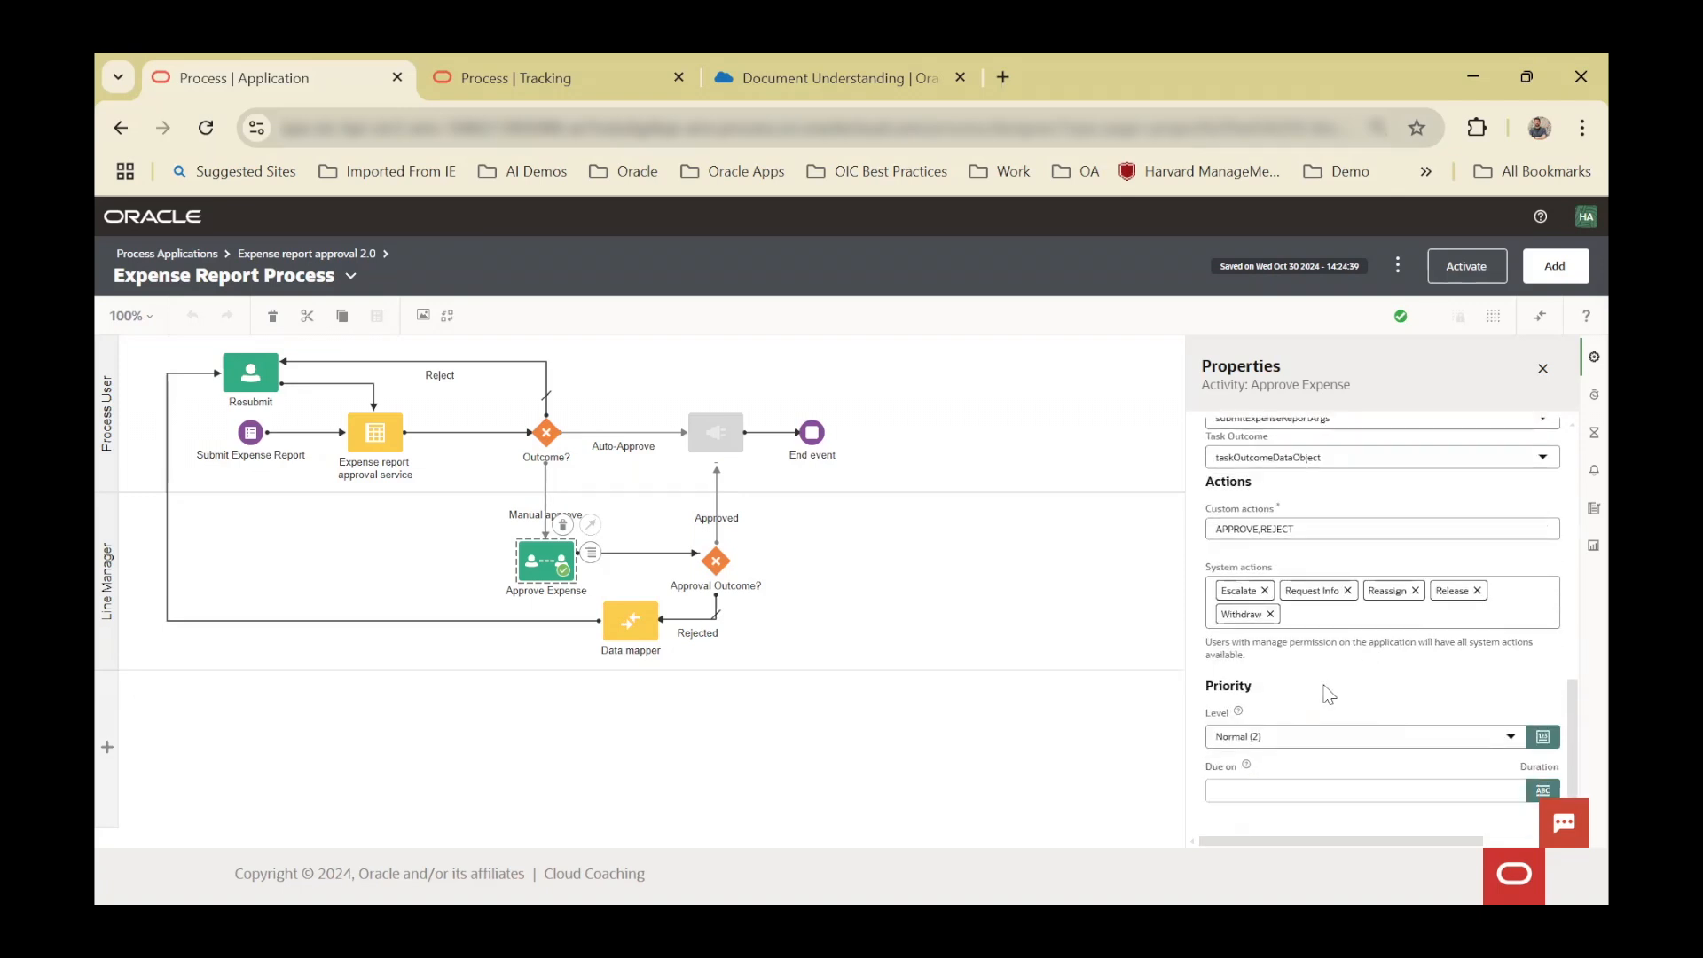
pyautogui.scroll(3, 1356, 690)
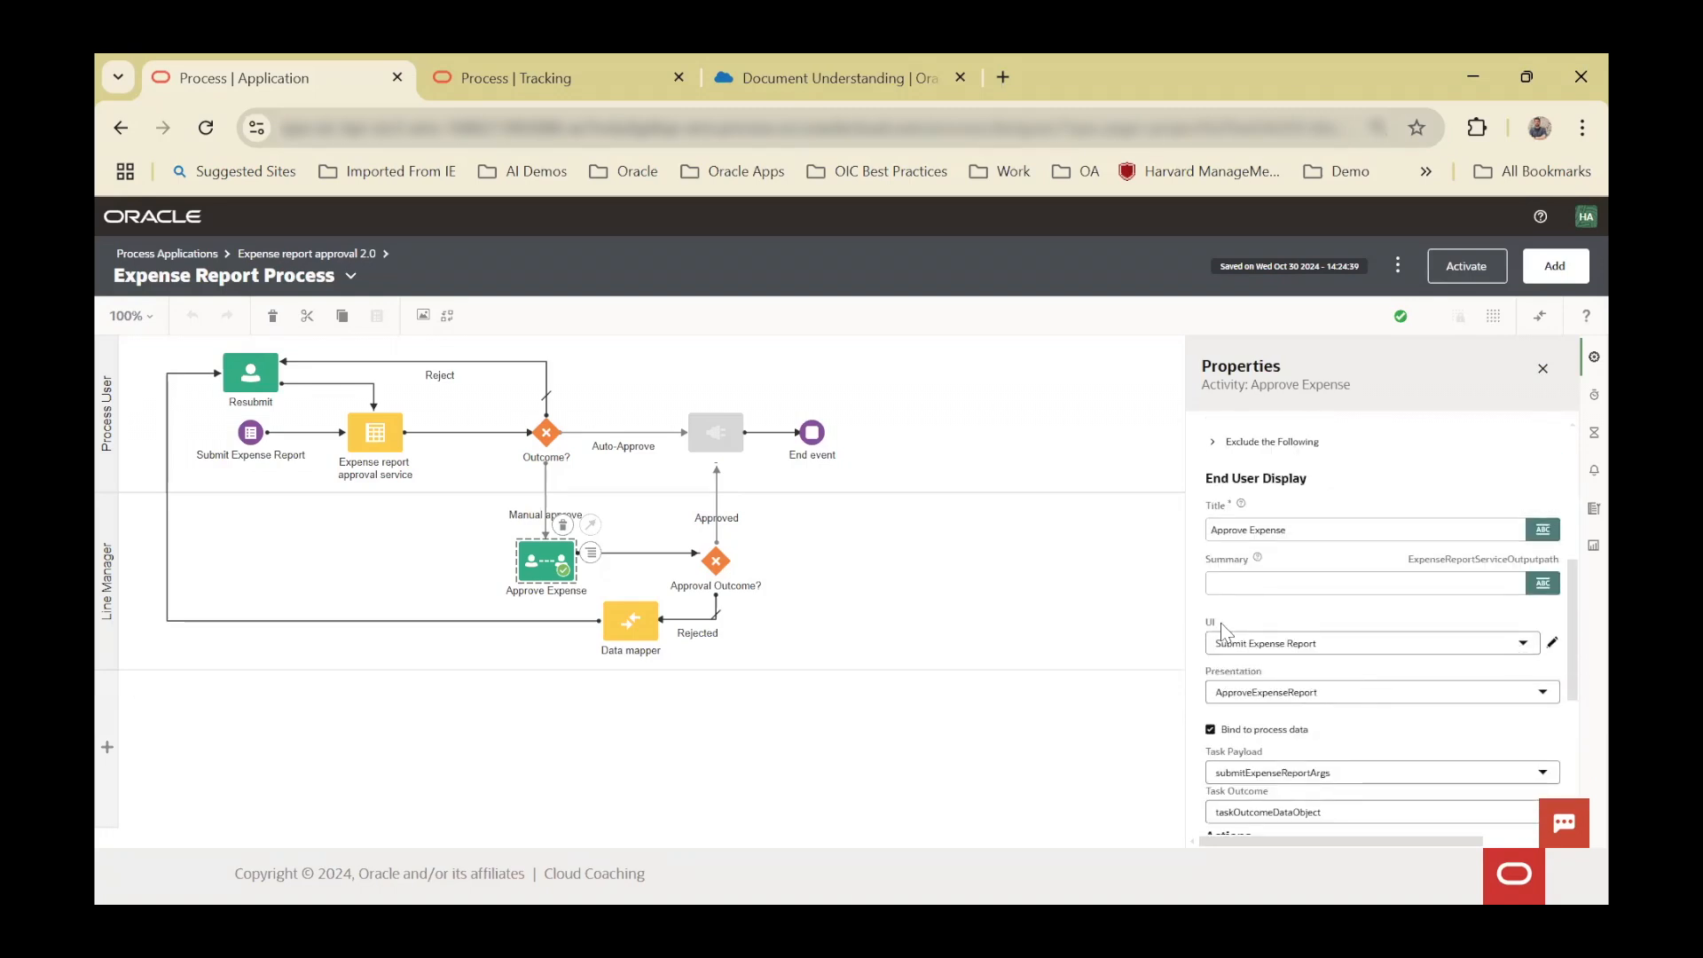
# - Check the Approve Expense activity's available UI forms and open the Submit Expense Report form from the application's UIs
pyautogui.click(1520, 646)
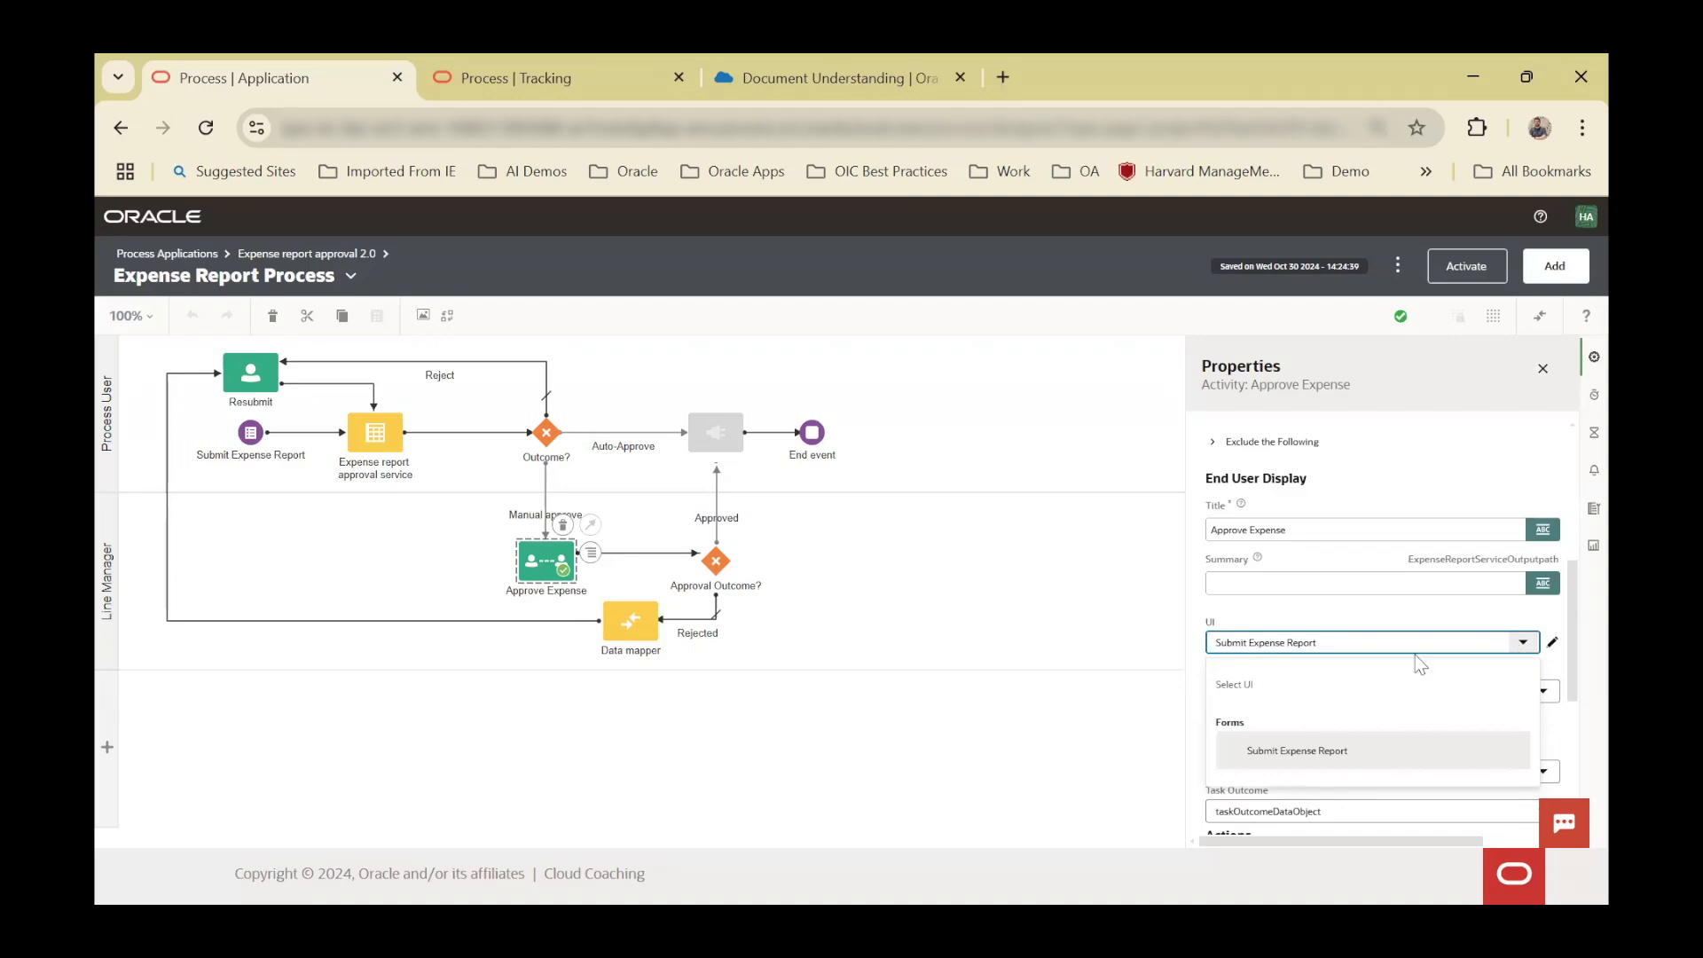
pyautogui.click(1407, 626)
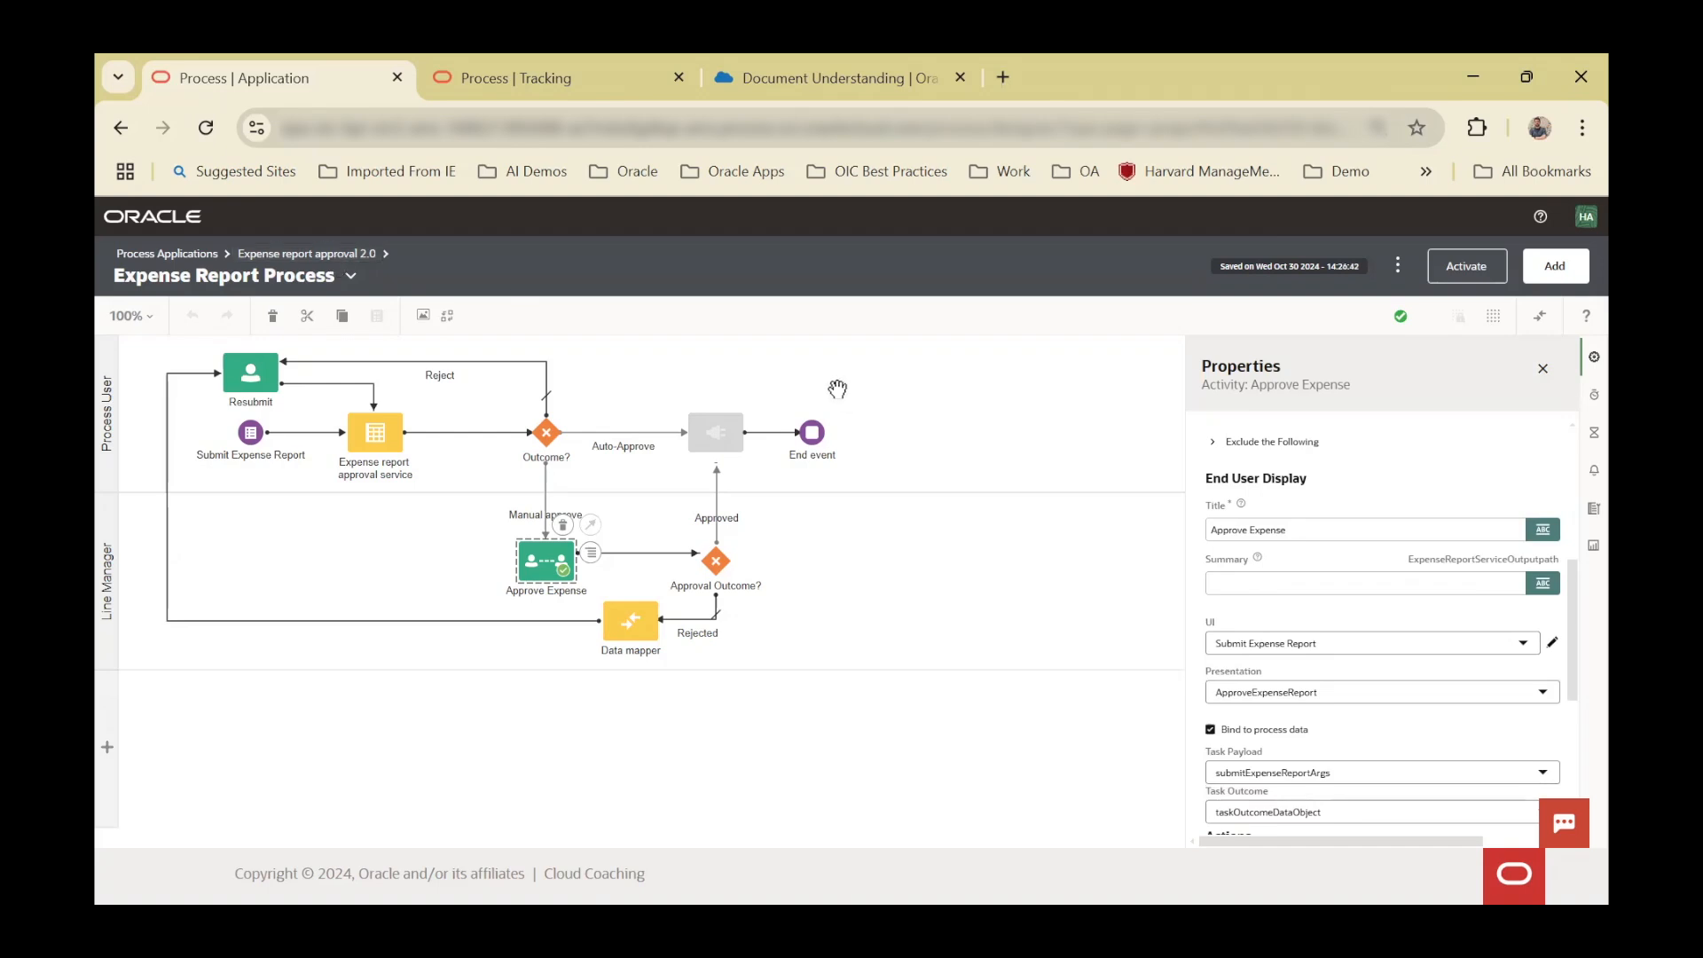
pyautogui.click(346, 256)
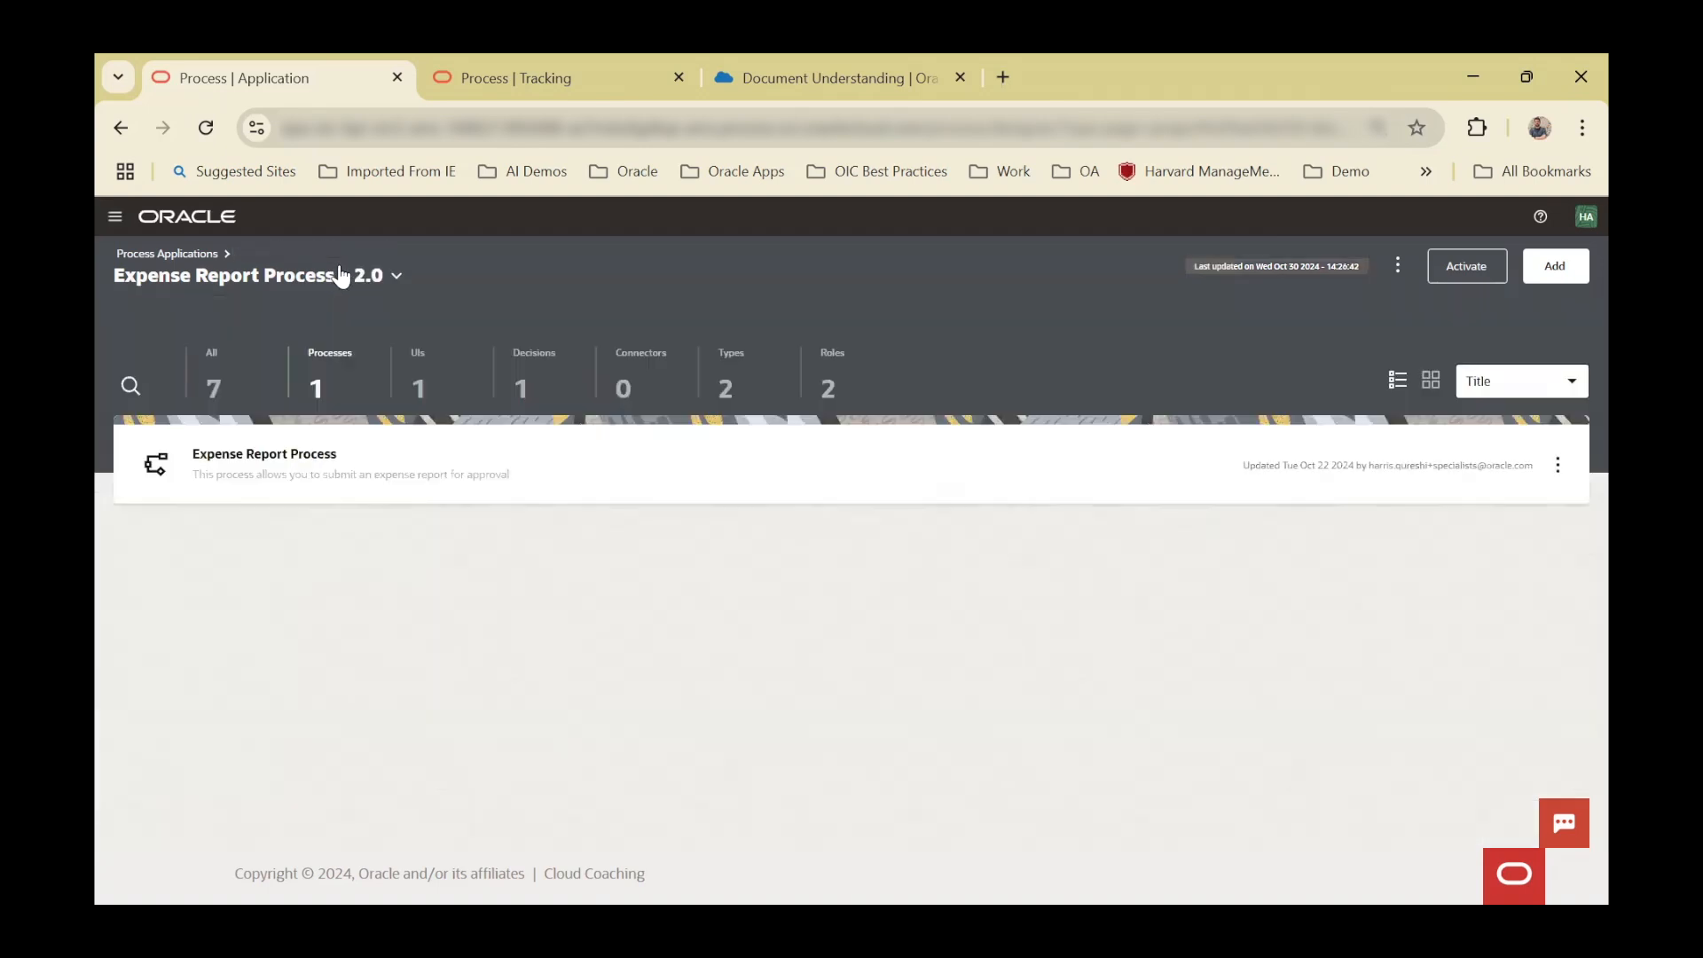
pyautogui.click(408, 379)
pyautogui.click(249, 460)
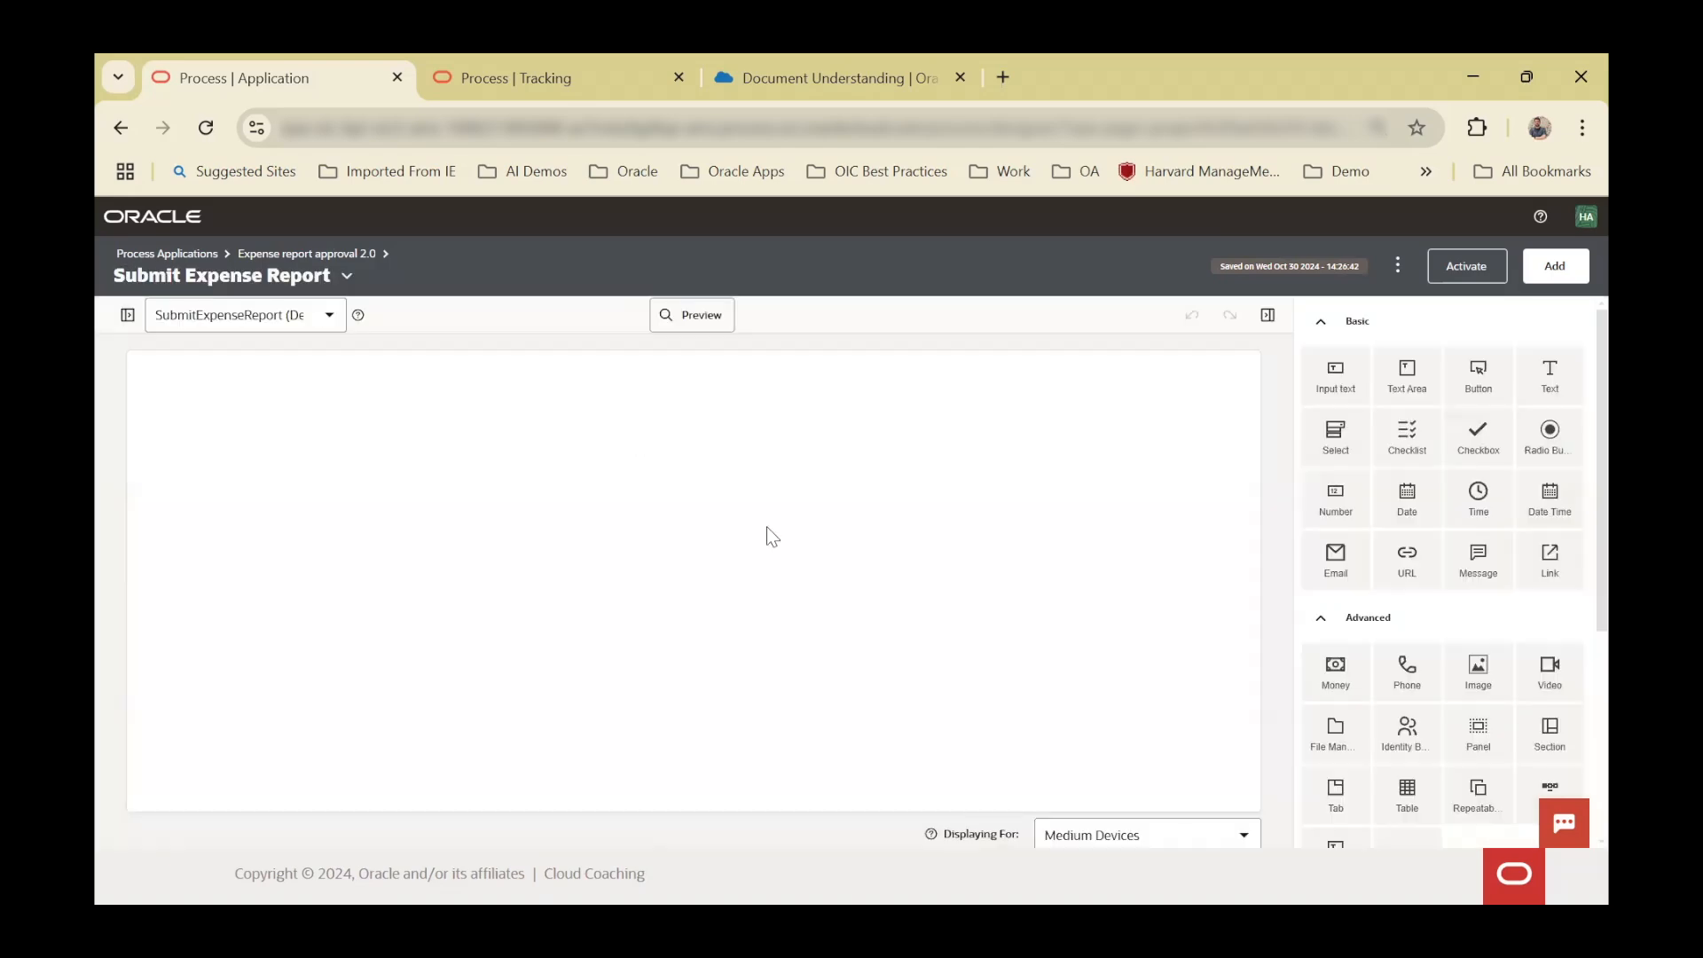
# - Review the Basic, Advanced and AI Services components available for building the form
pyautogui.scroll(-3, 832, 592)
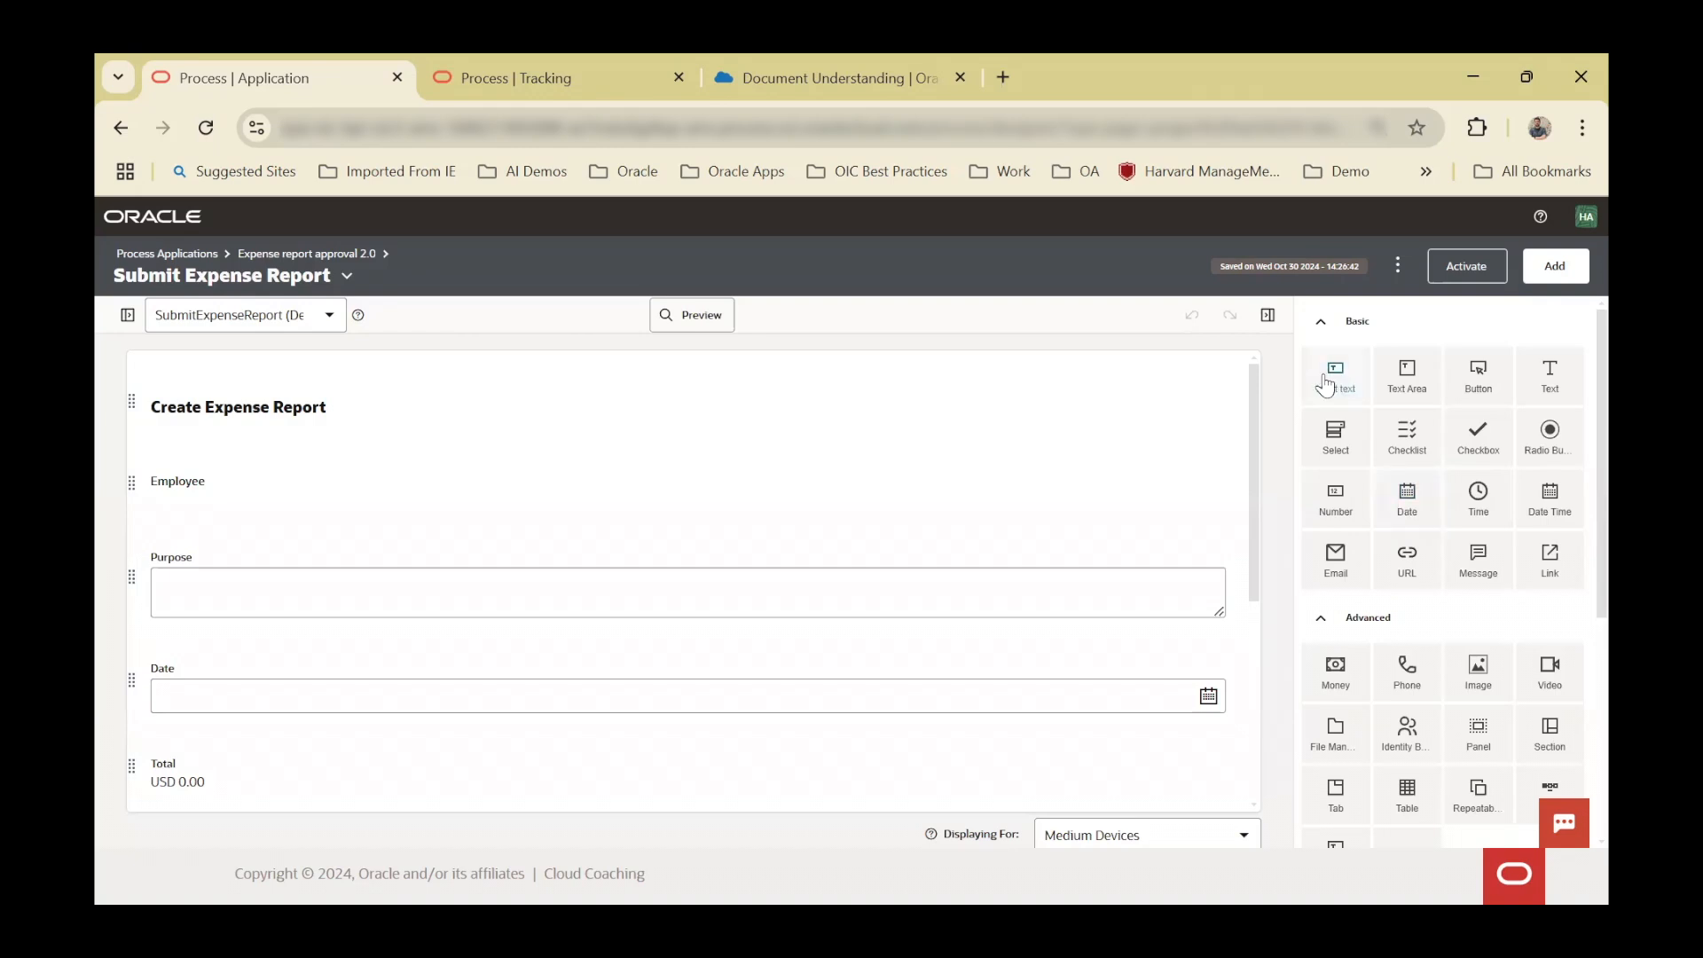
pyautogui.scroll(-1, 1507, 603)
pyautogui.scroll(-1, 1426, 649)
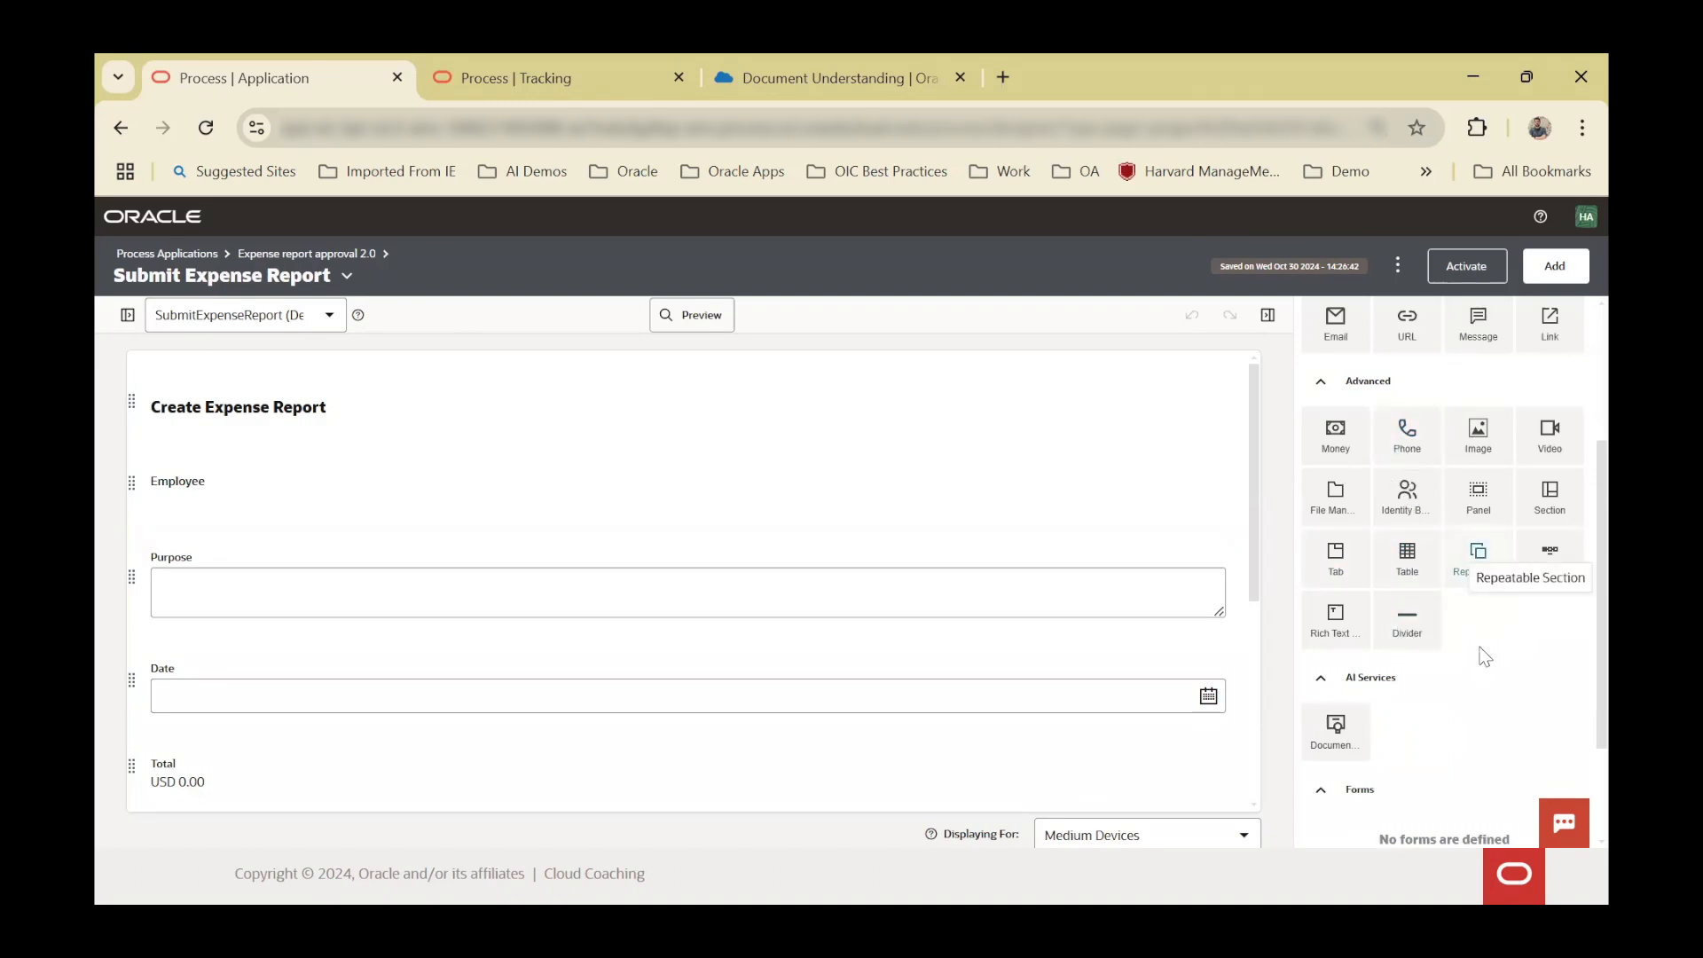
pyautogui.scroll(-1, 1480, 652)
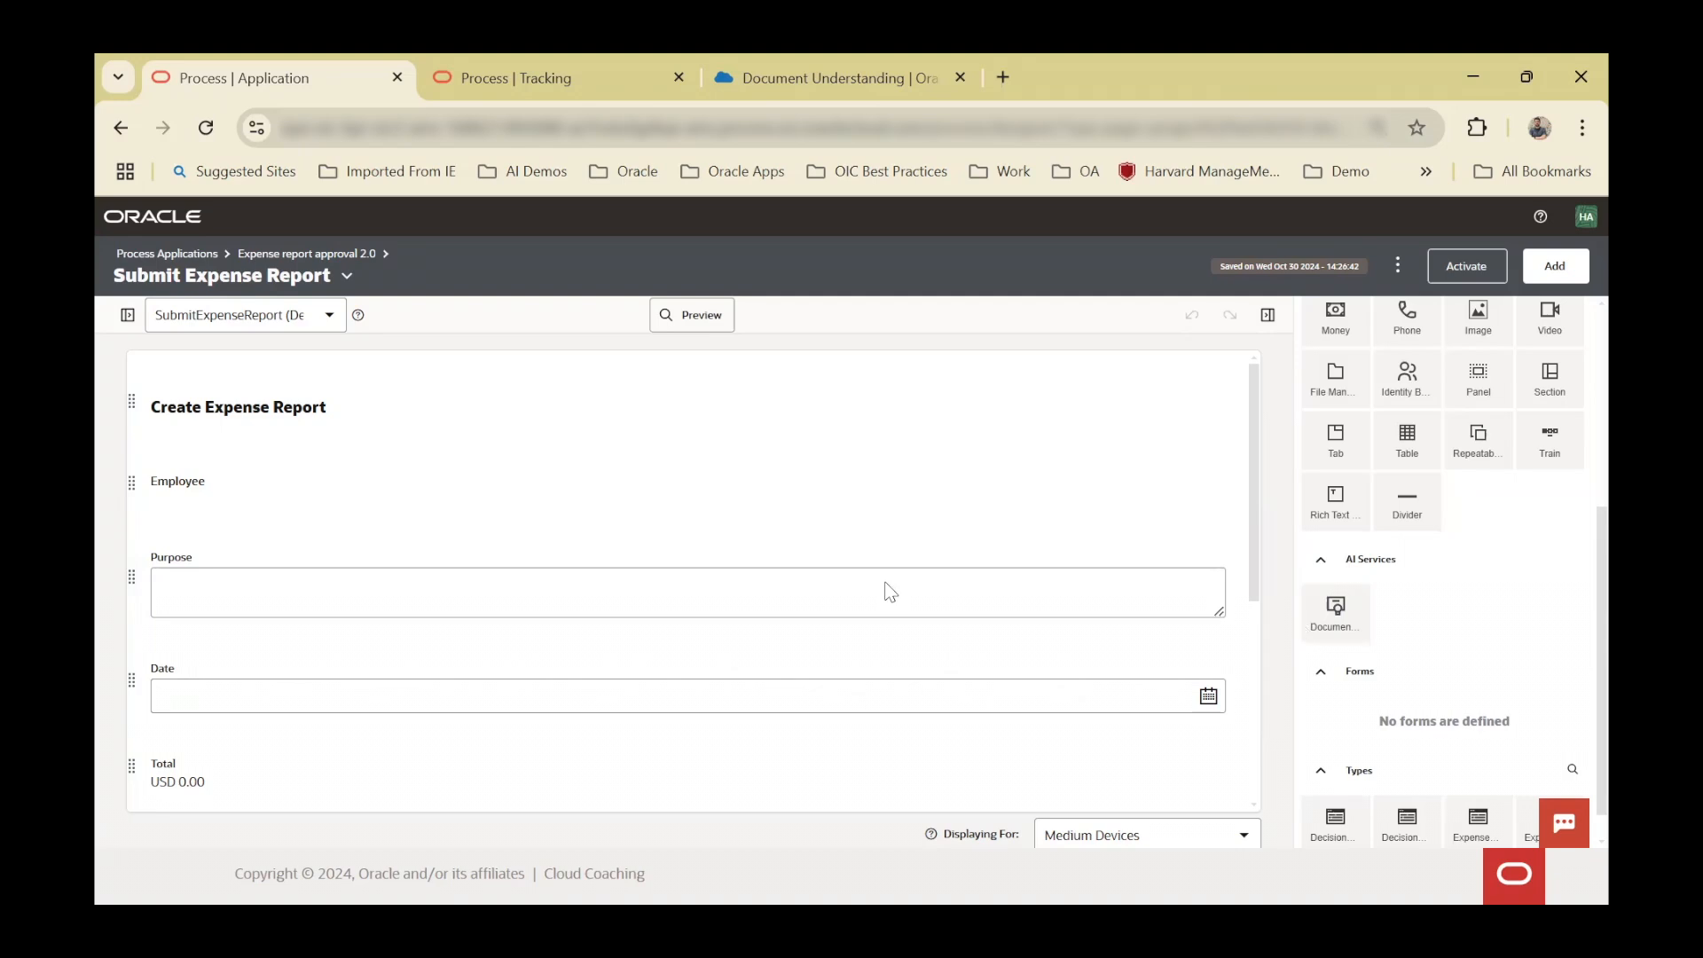
# - Expand Receipt Details under Add Receipts and examine the fields and the Document Understanding component
pyautogui.scroll(-4, 669, 600)
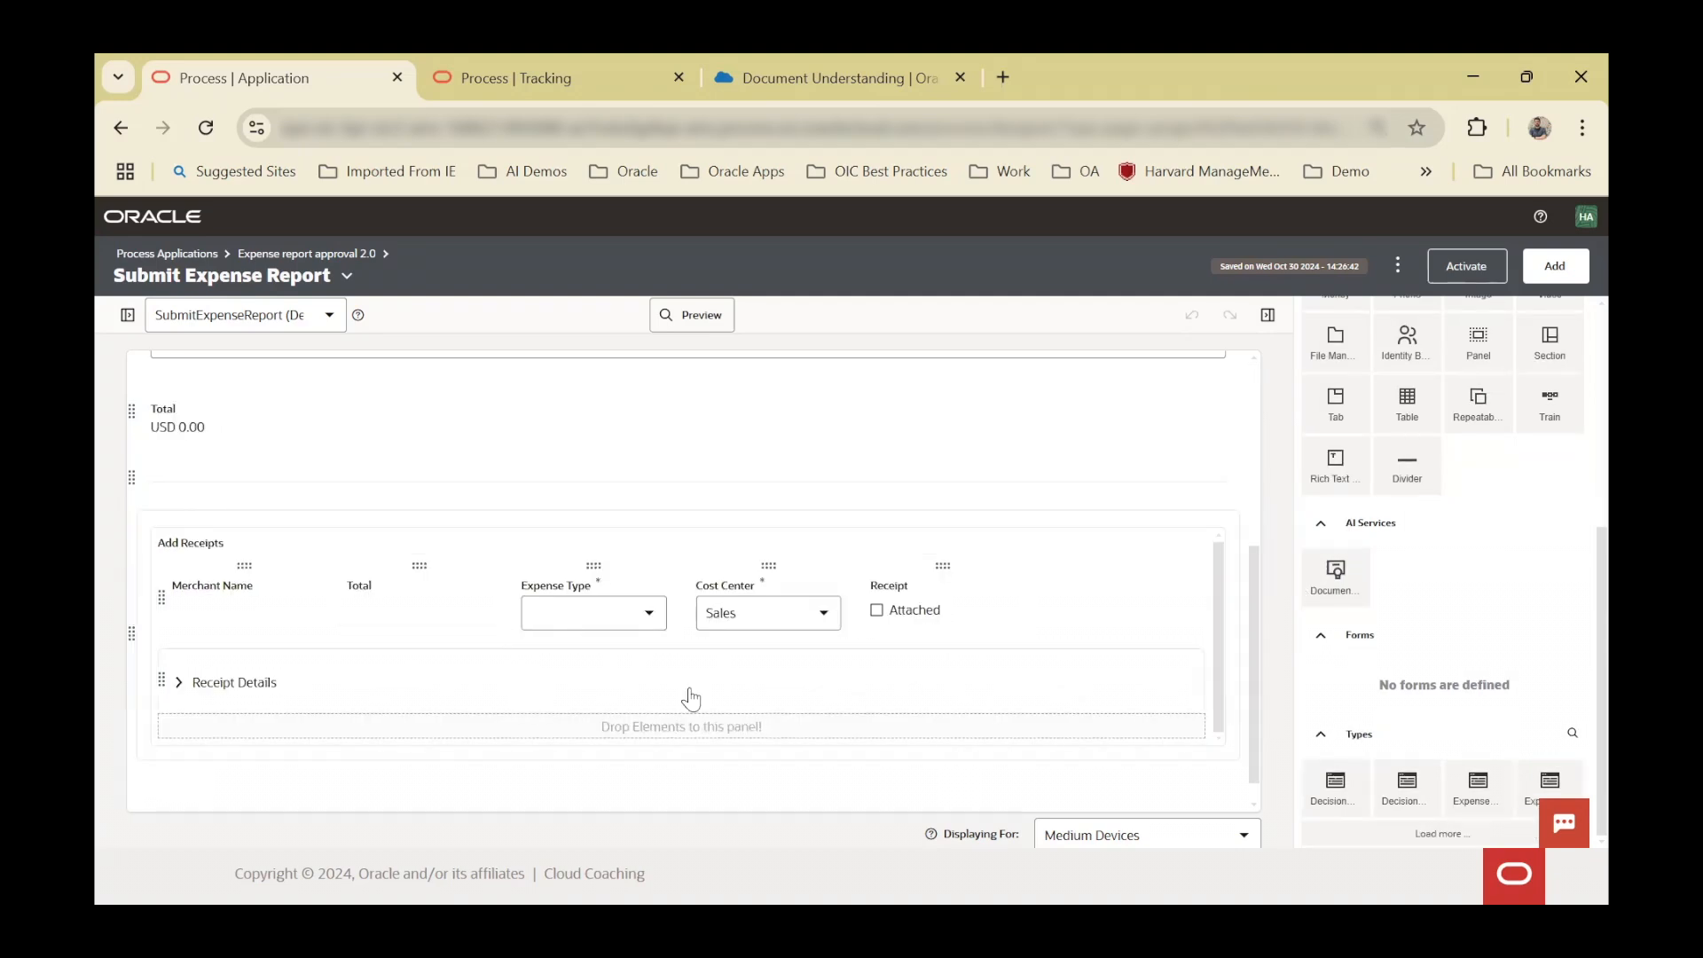
pyautogui.click(177, 683)
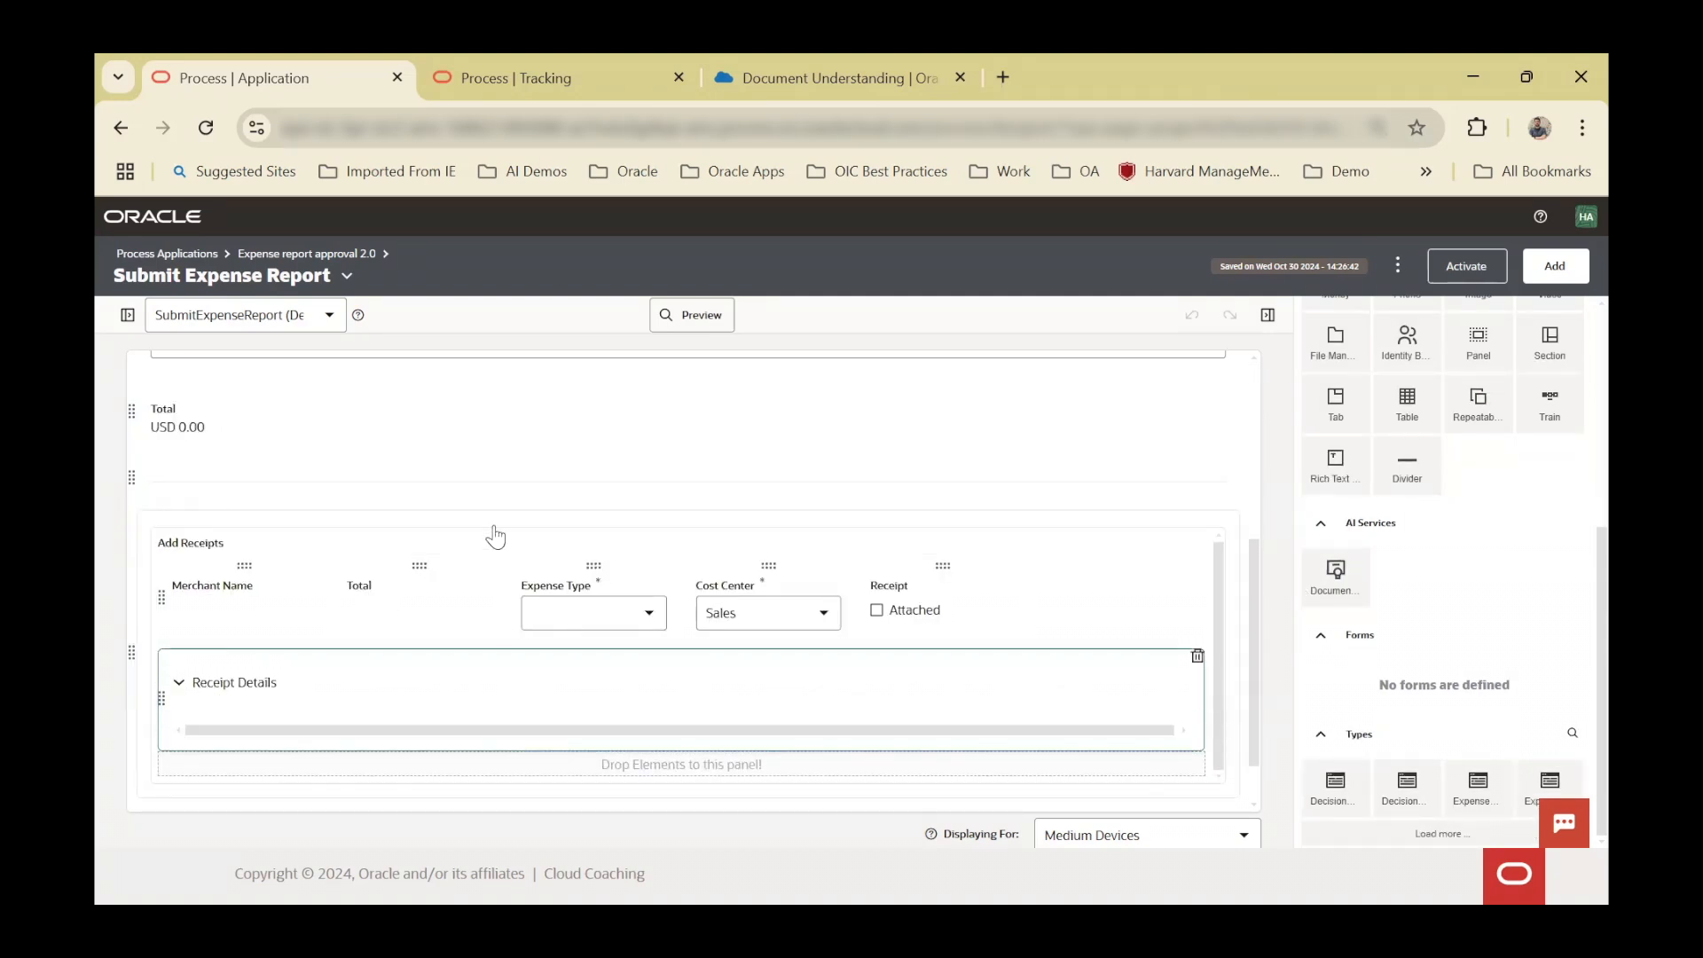
pyautogui.scroll(-4, 538, 543)
pyautogui.scroll(3, 665, 555)
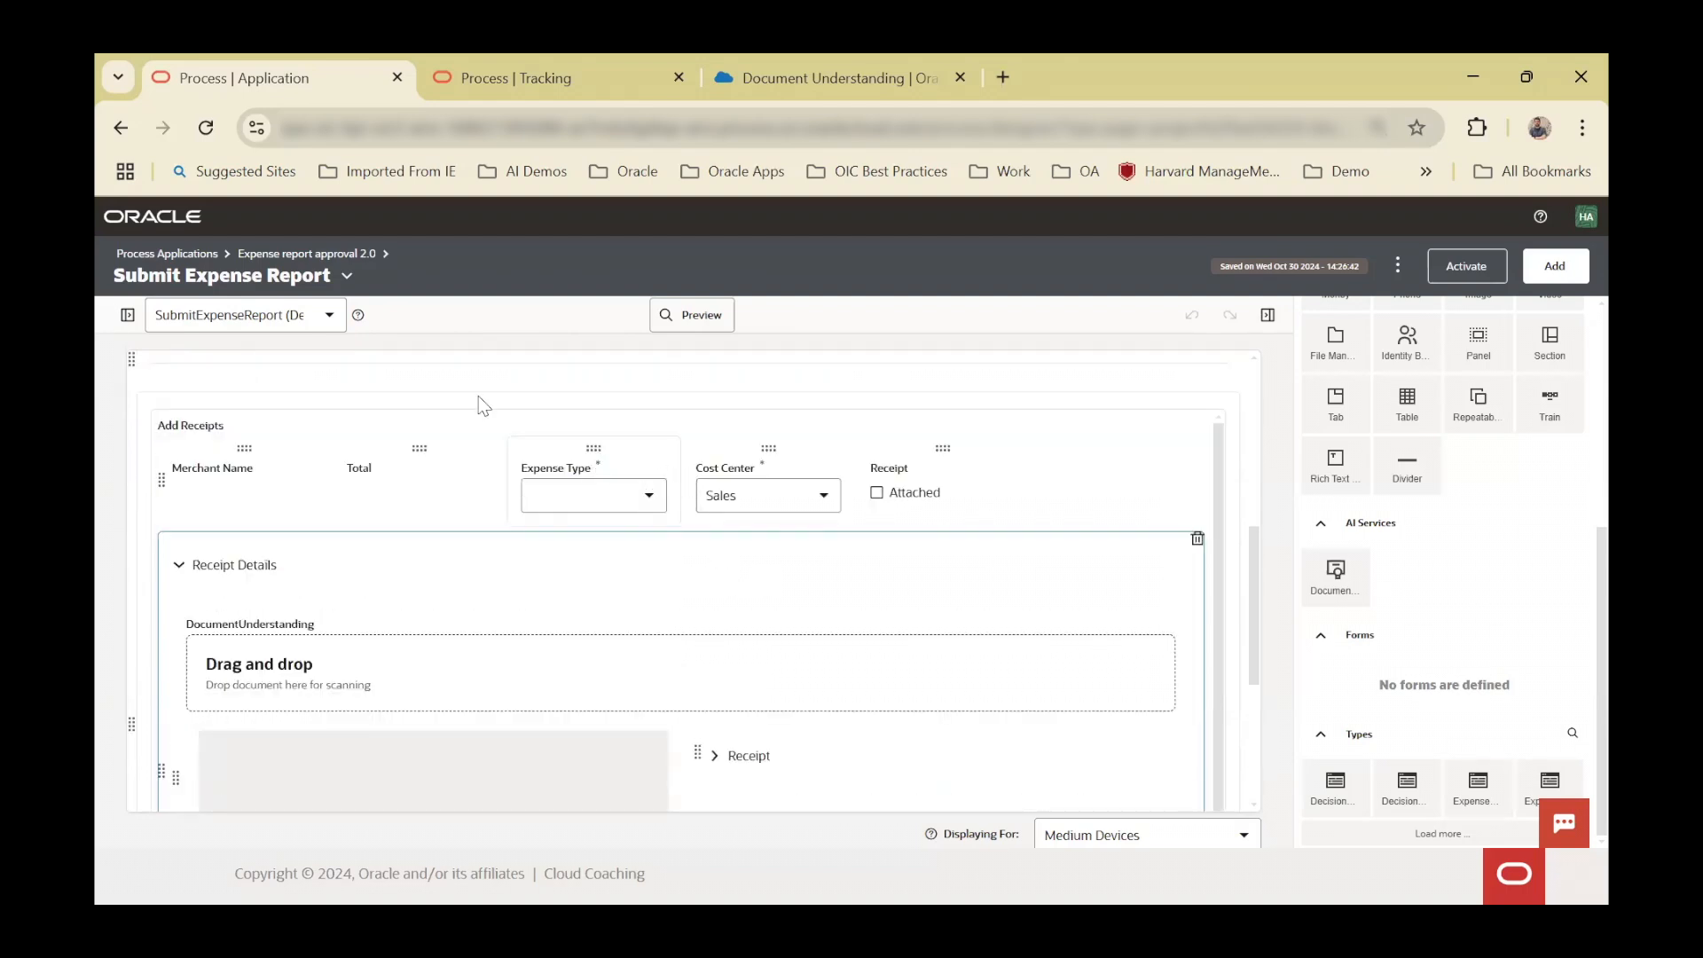
# - Select the Expense Type field in Add Receipts and review its required setting, options source and static option values
pyautogui.scroll(-5, 332, 512)
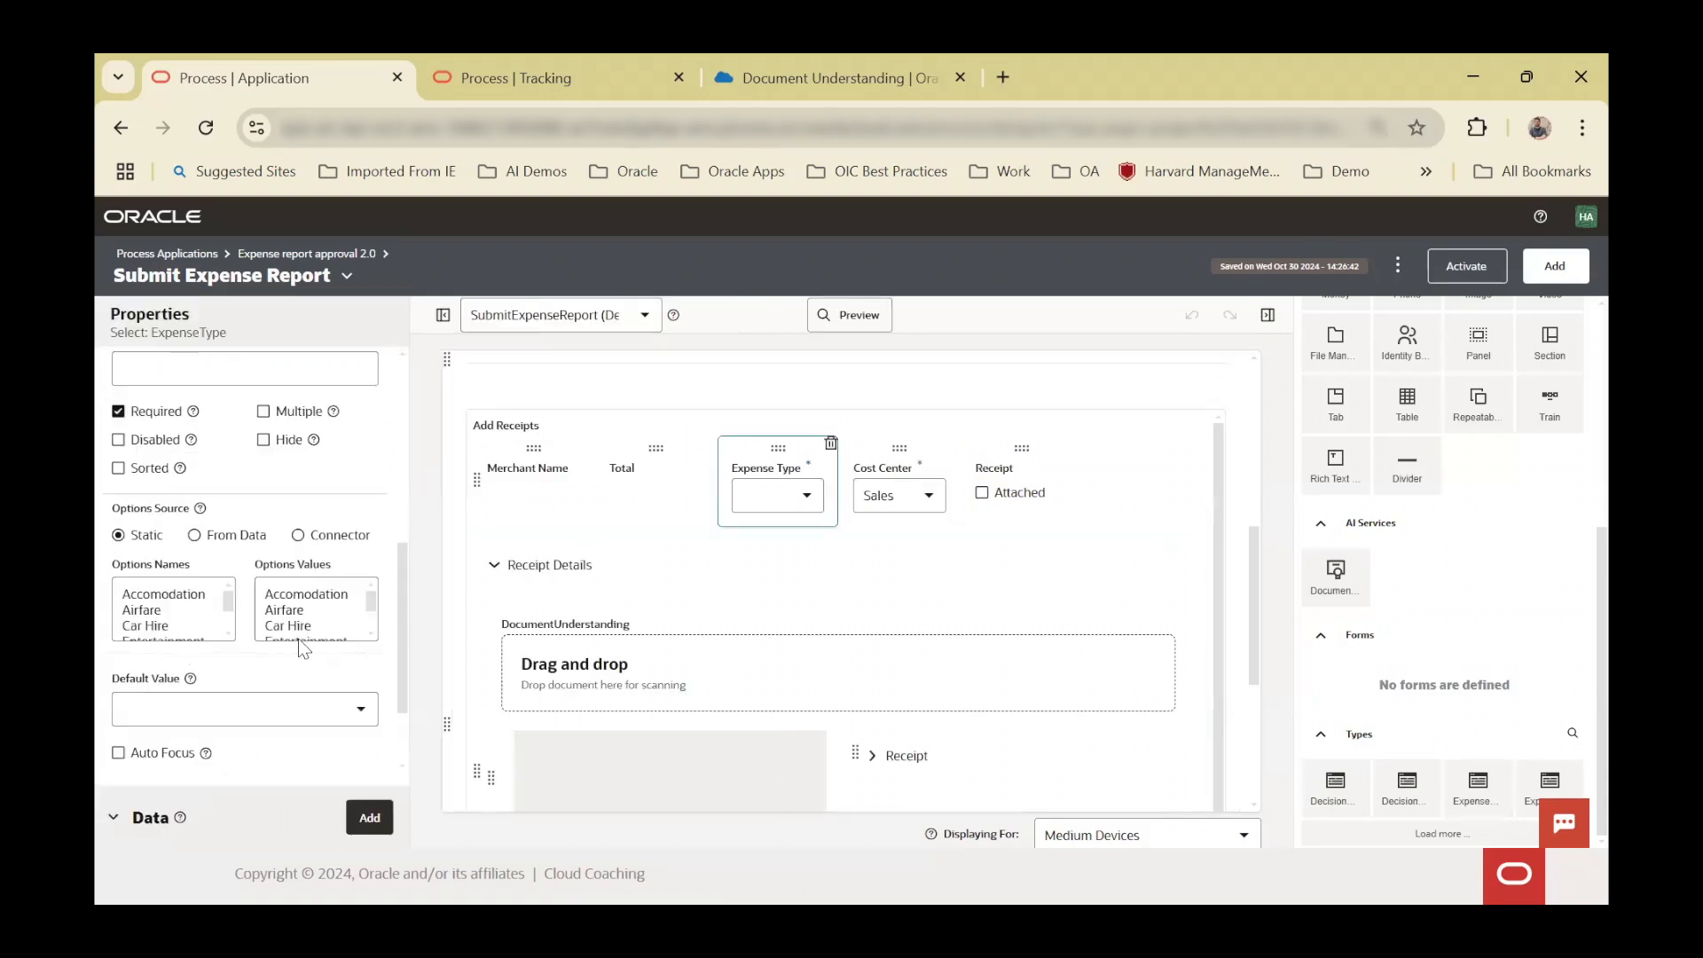
pyautogui.scroll(4, 204, 487)
pyautogui.scroll(-3, 233, 551)
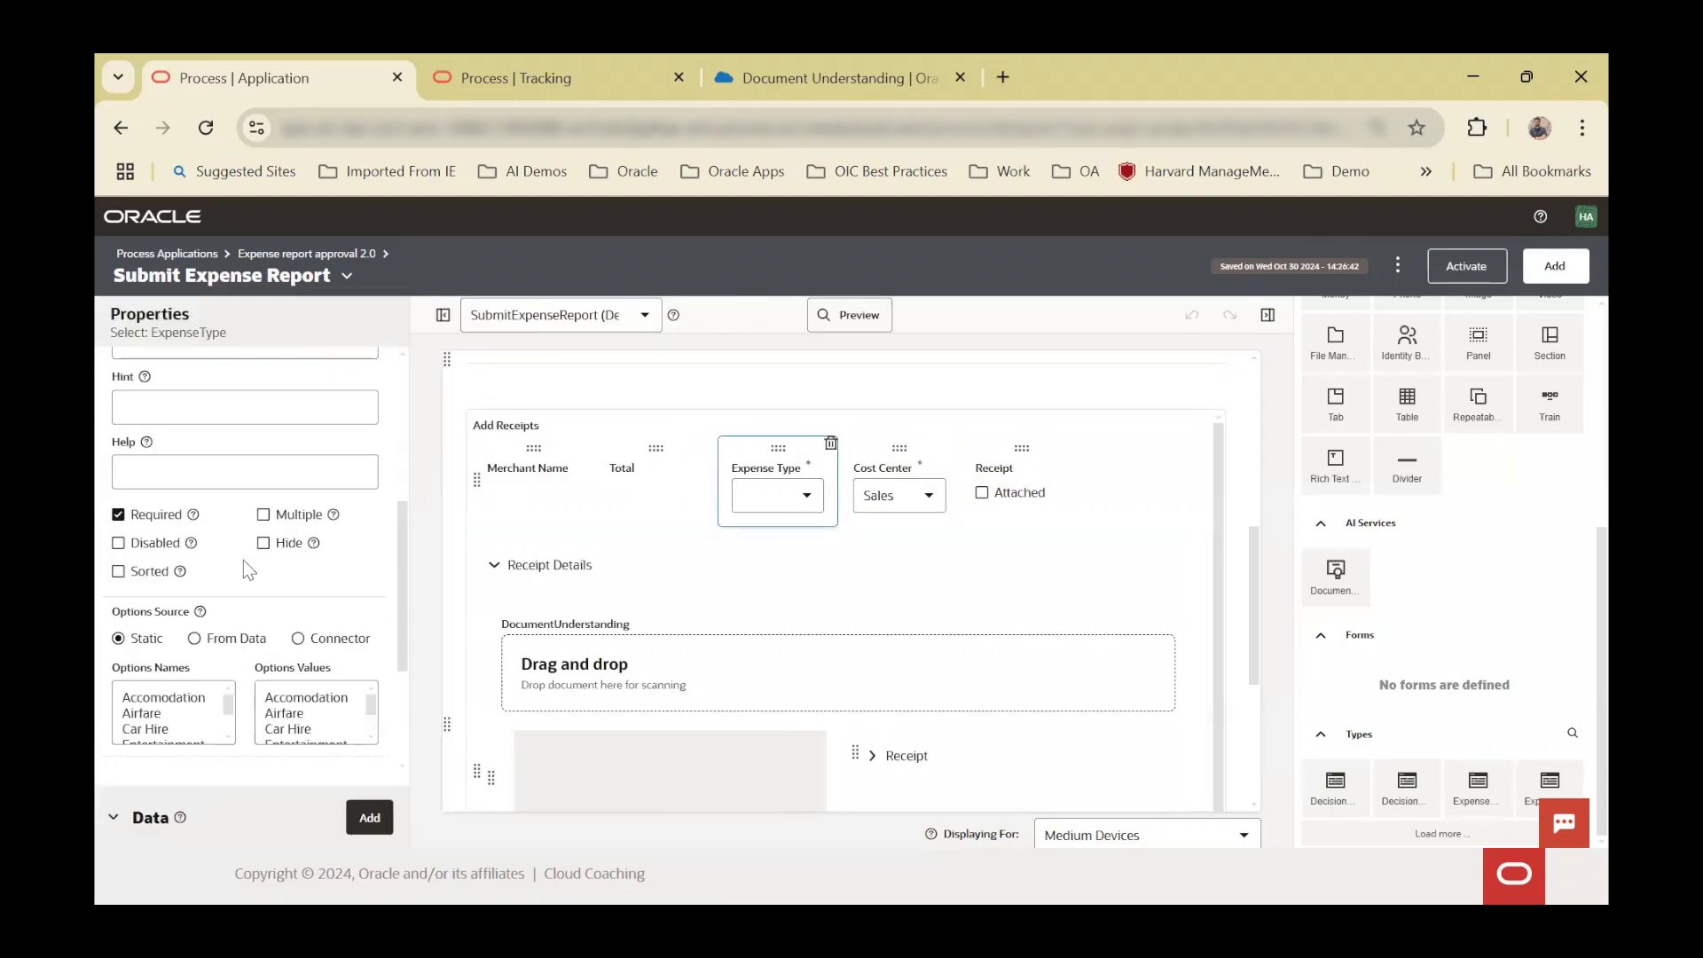
pyautogui.scroll(-2, 221, 556)
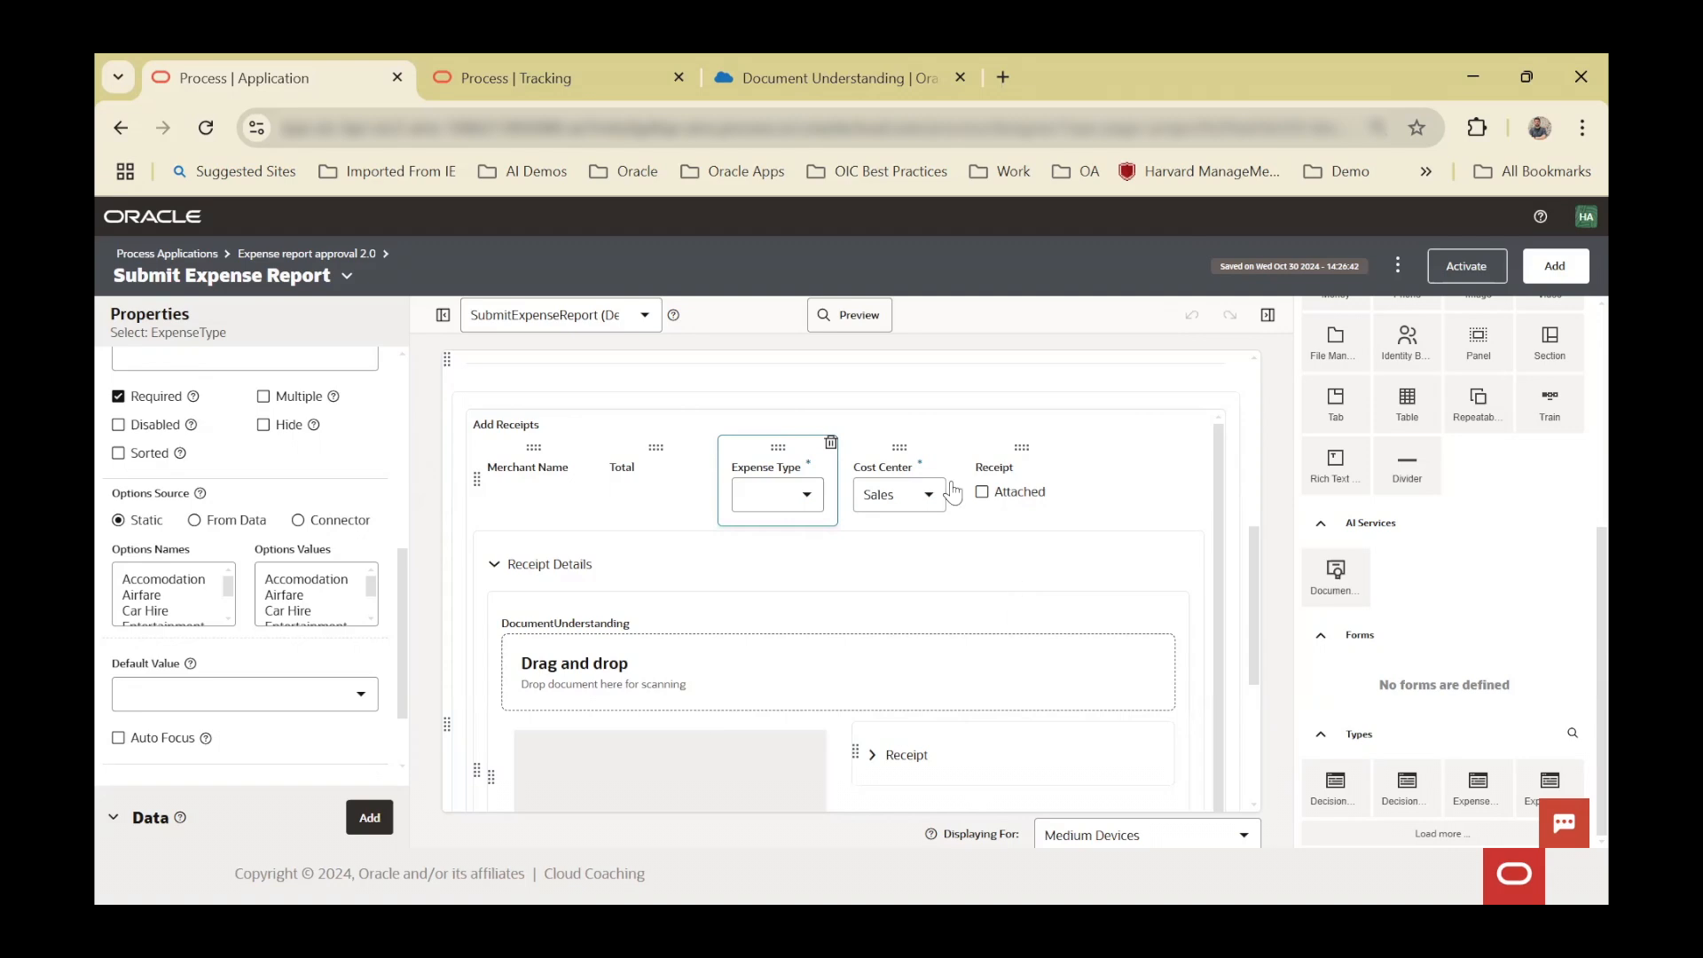
# - Expand the Receipt section beside the document preview and examine its extraction fields
pyautogui.scroll(-4, 952, 457)
pyautogui.click(954, 454)
pyautogui.scroll(-6, 962, 454)
pyautogui.scroll(-1, 1020, 479)
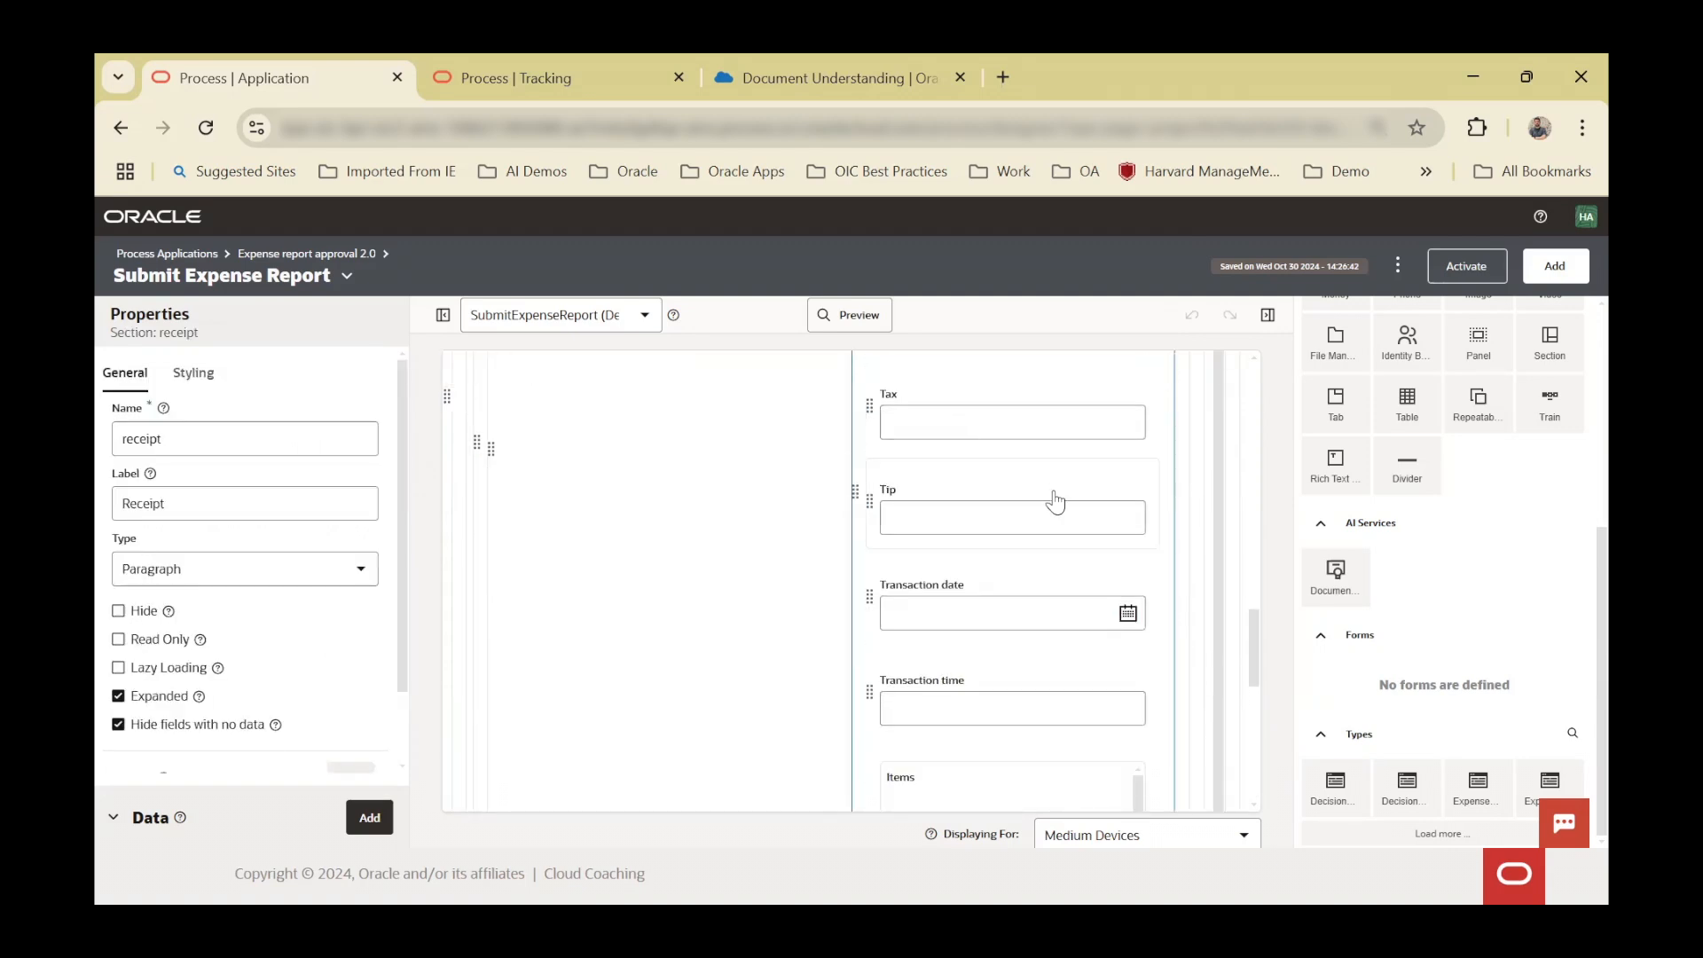
pyautogui.scroll(2, 1109, 457)
pyautogui.scroll(1, 1033, 448)
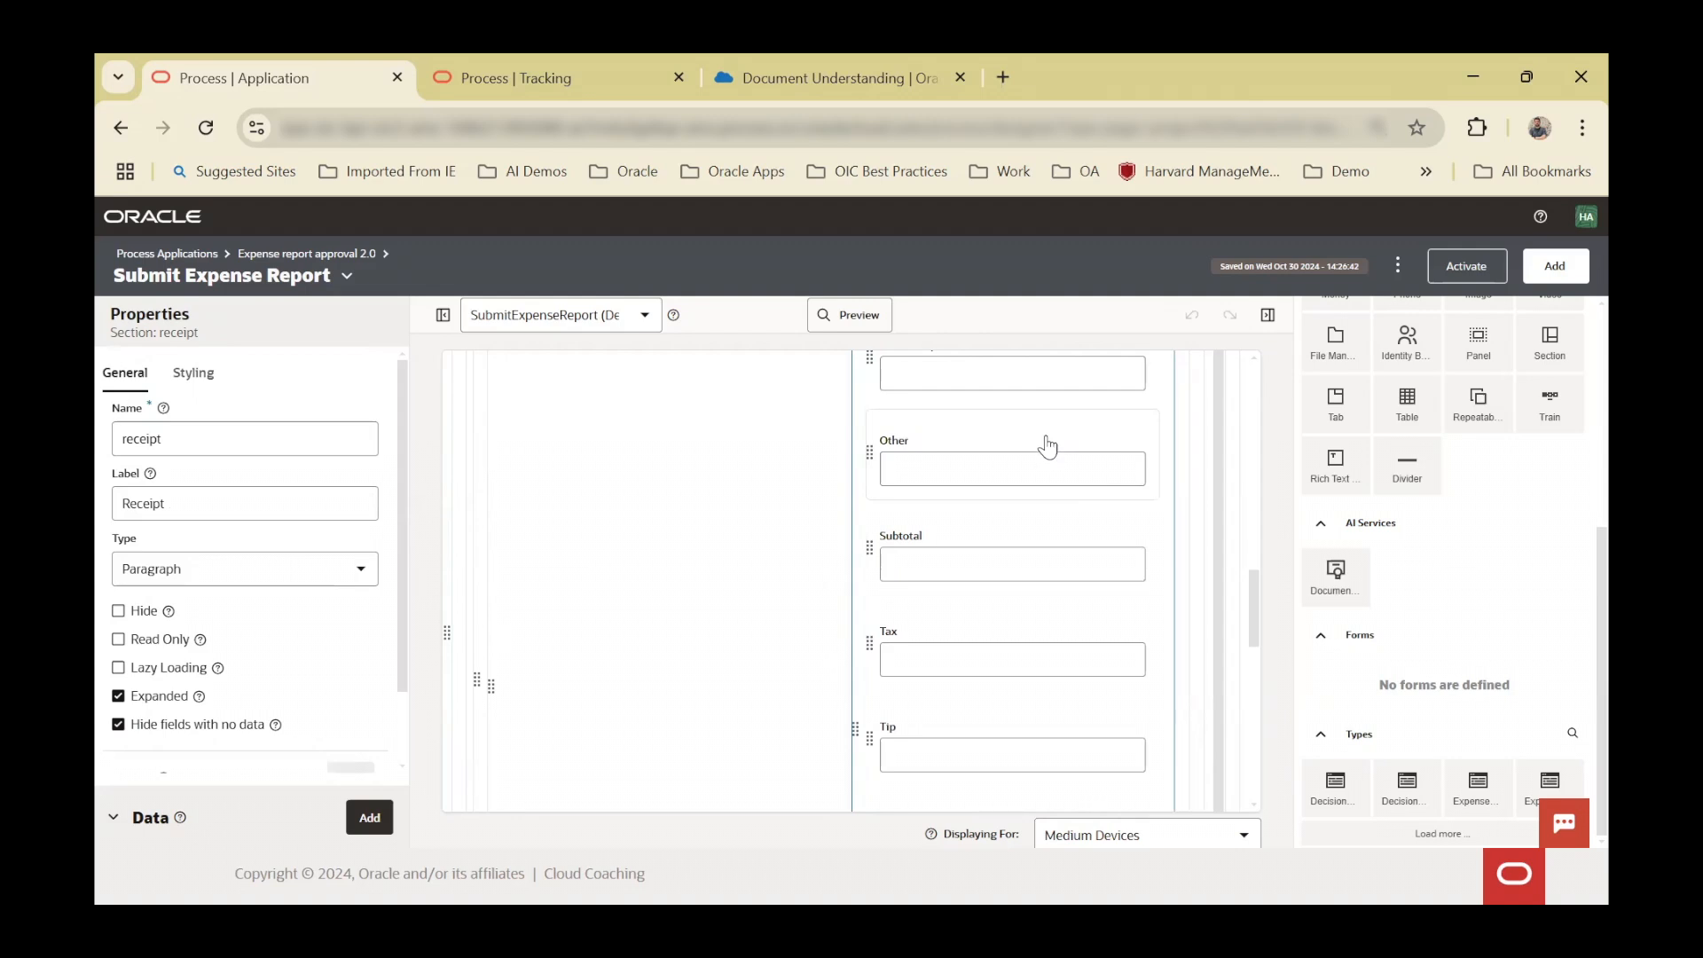
pyautogui.scroll(4, 1016, 421)
# - Select the Receipt section's Total field, review its properties and events, and examine the remaining fields down to Items
pyautogui.click(1018, 419)
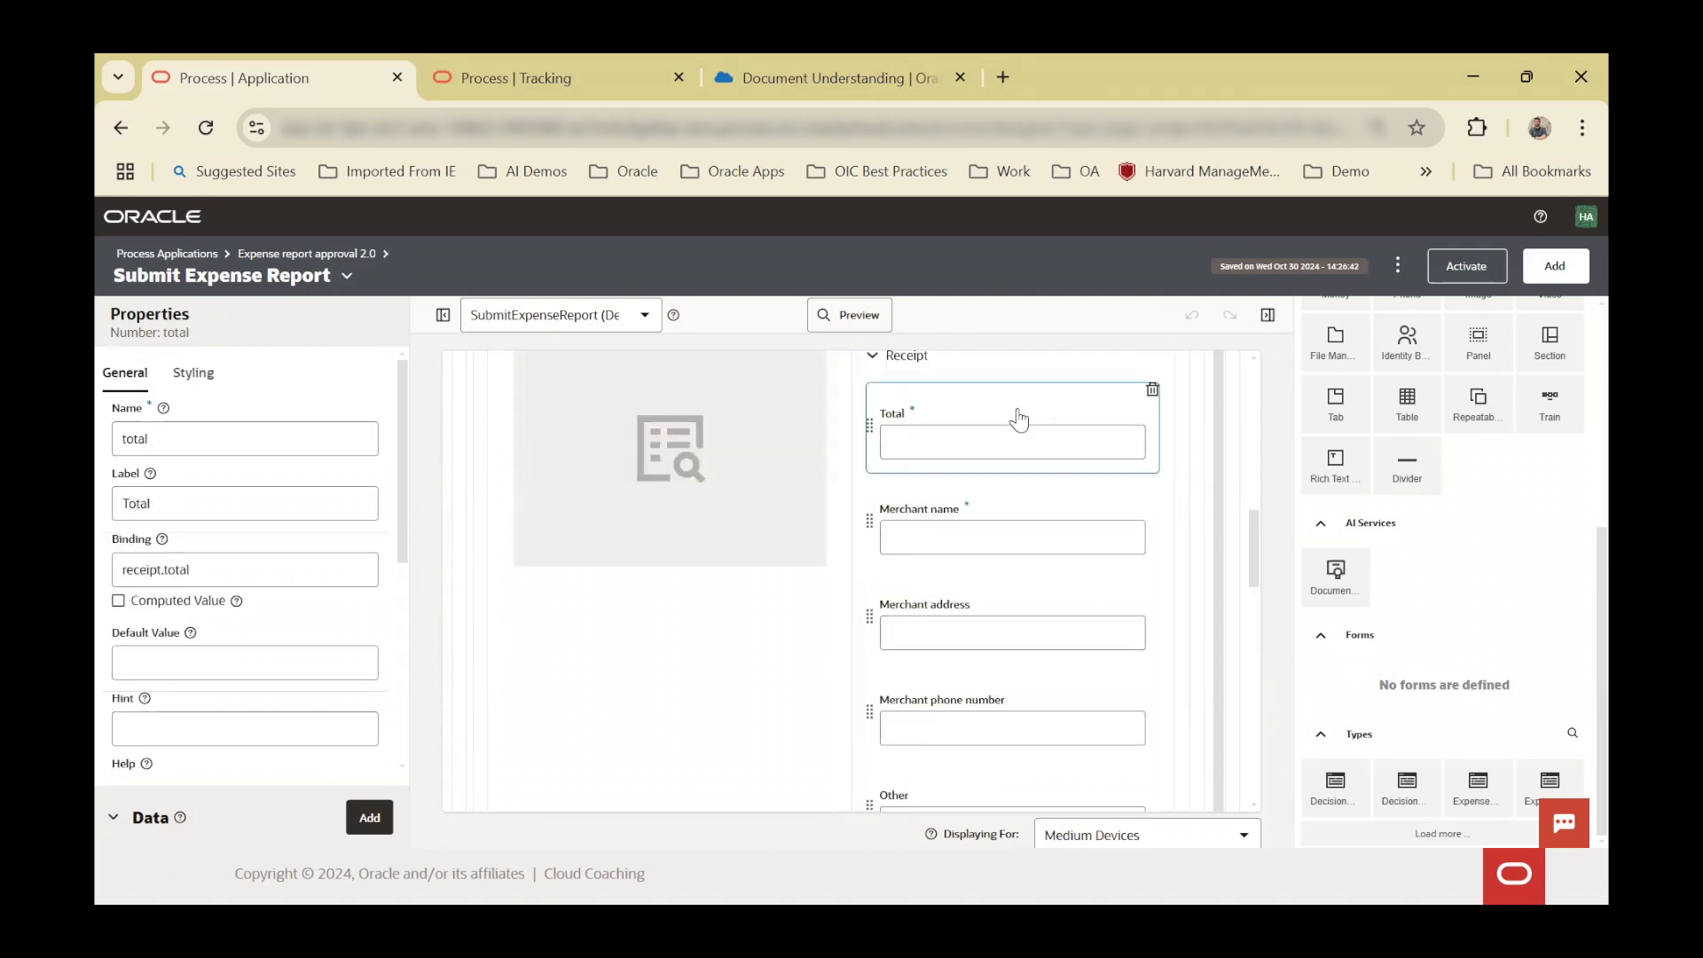
pyautogui.scroll(-5, 396, 648)
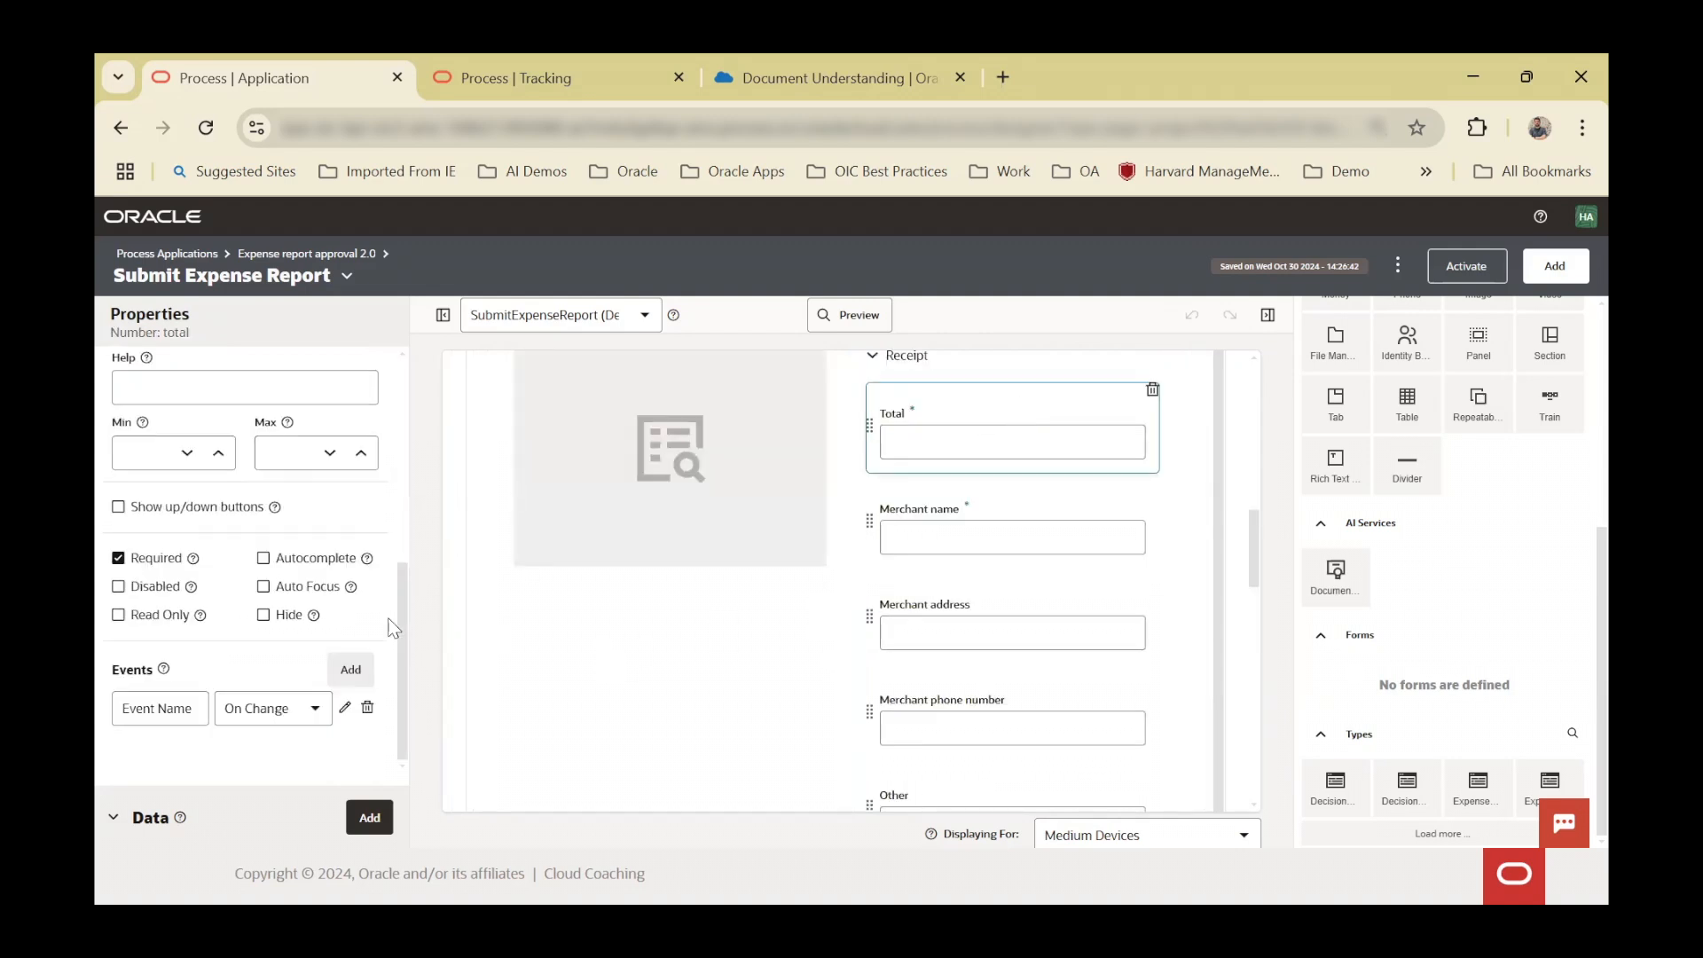
pyautogui.scroll(2, 1106, 511)
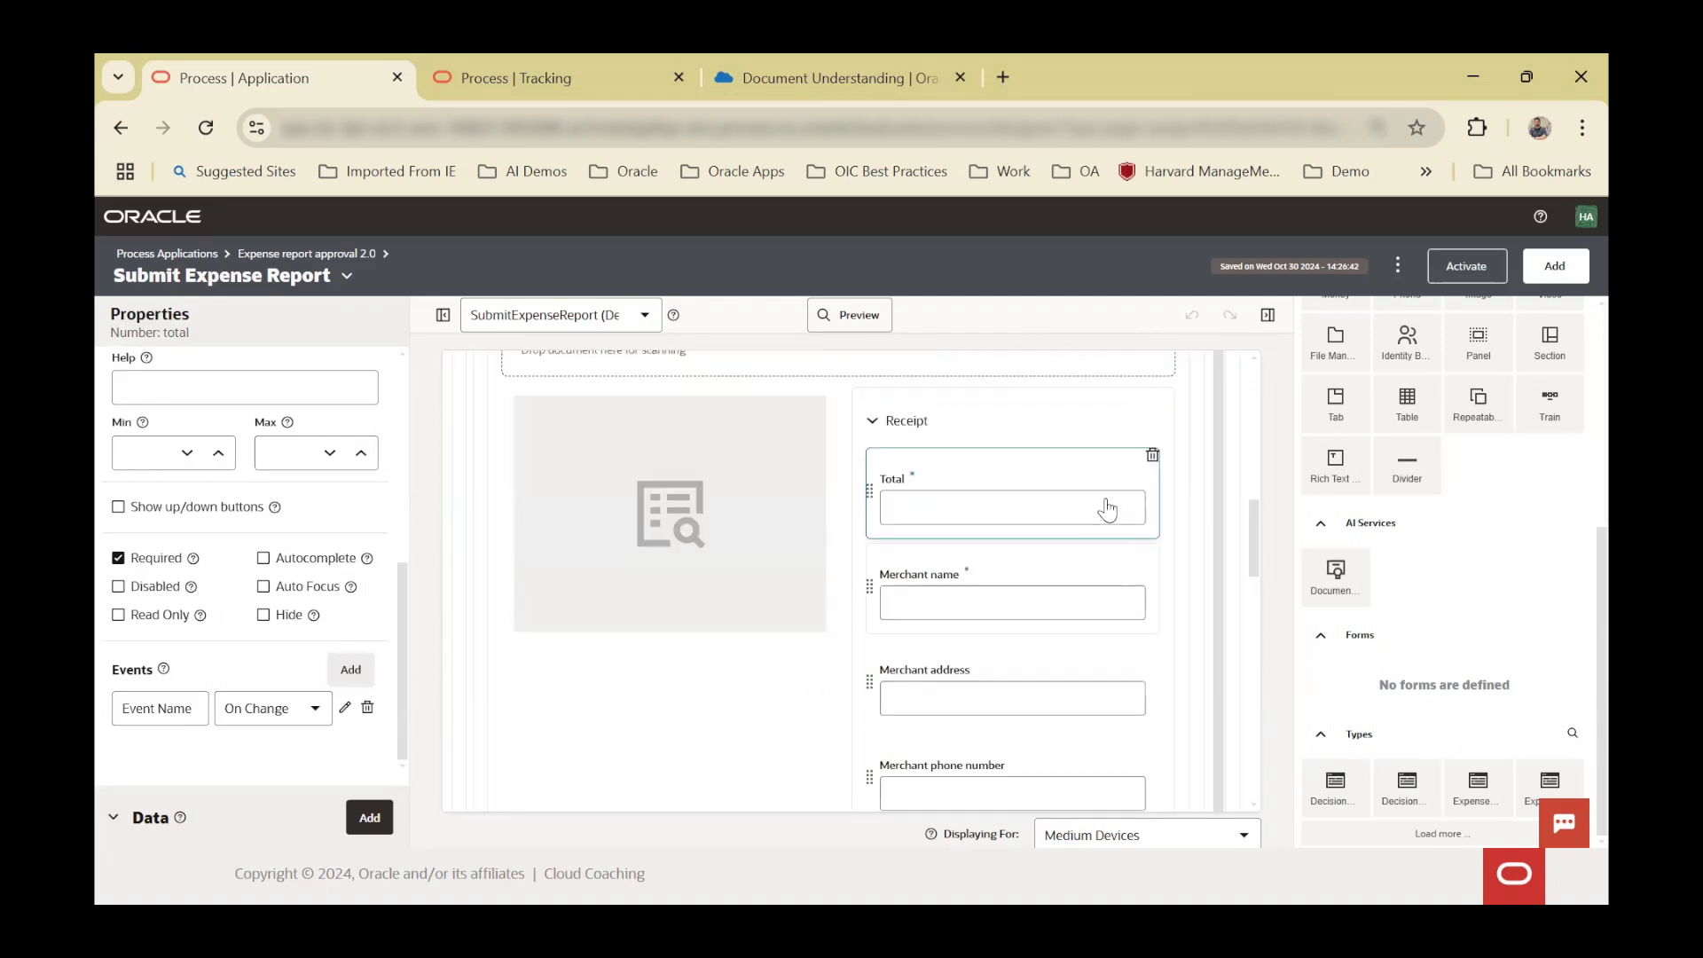
pyautogui.scroll(-5, 1153, 663)
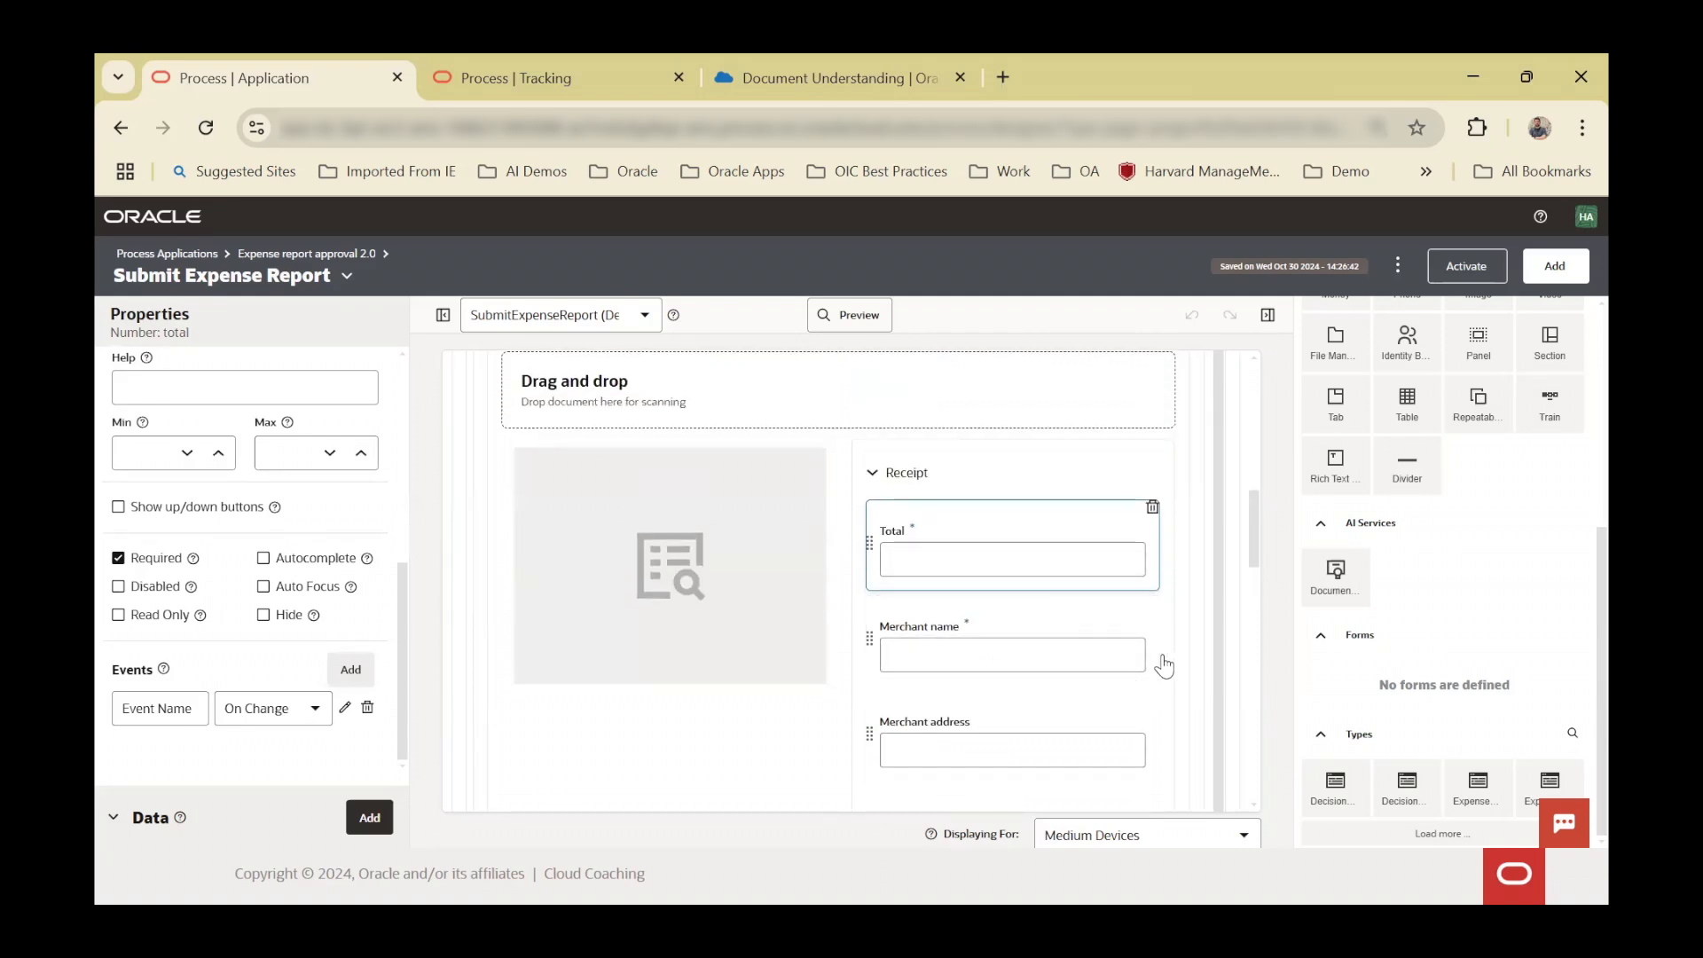
pyautogui.scroll(-3, 1020, 695)
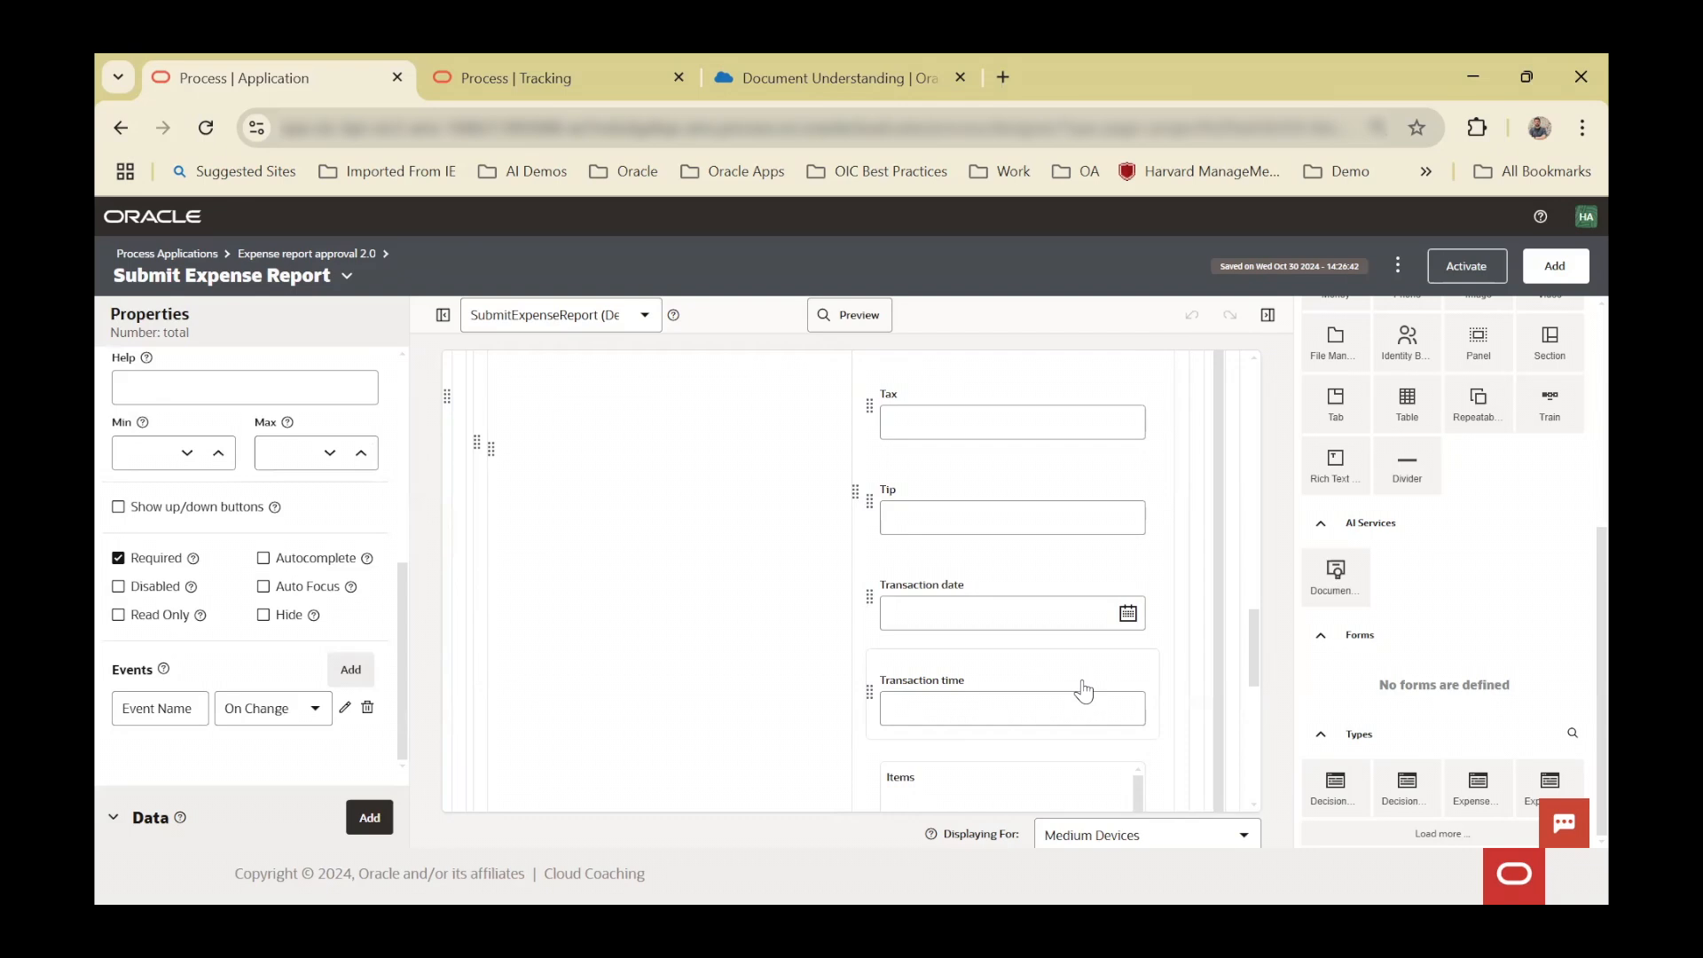
pyautogui.scroll(-3, 1051, 694)
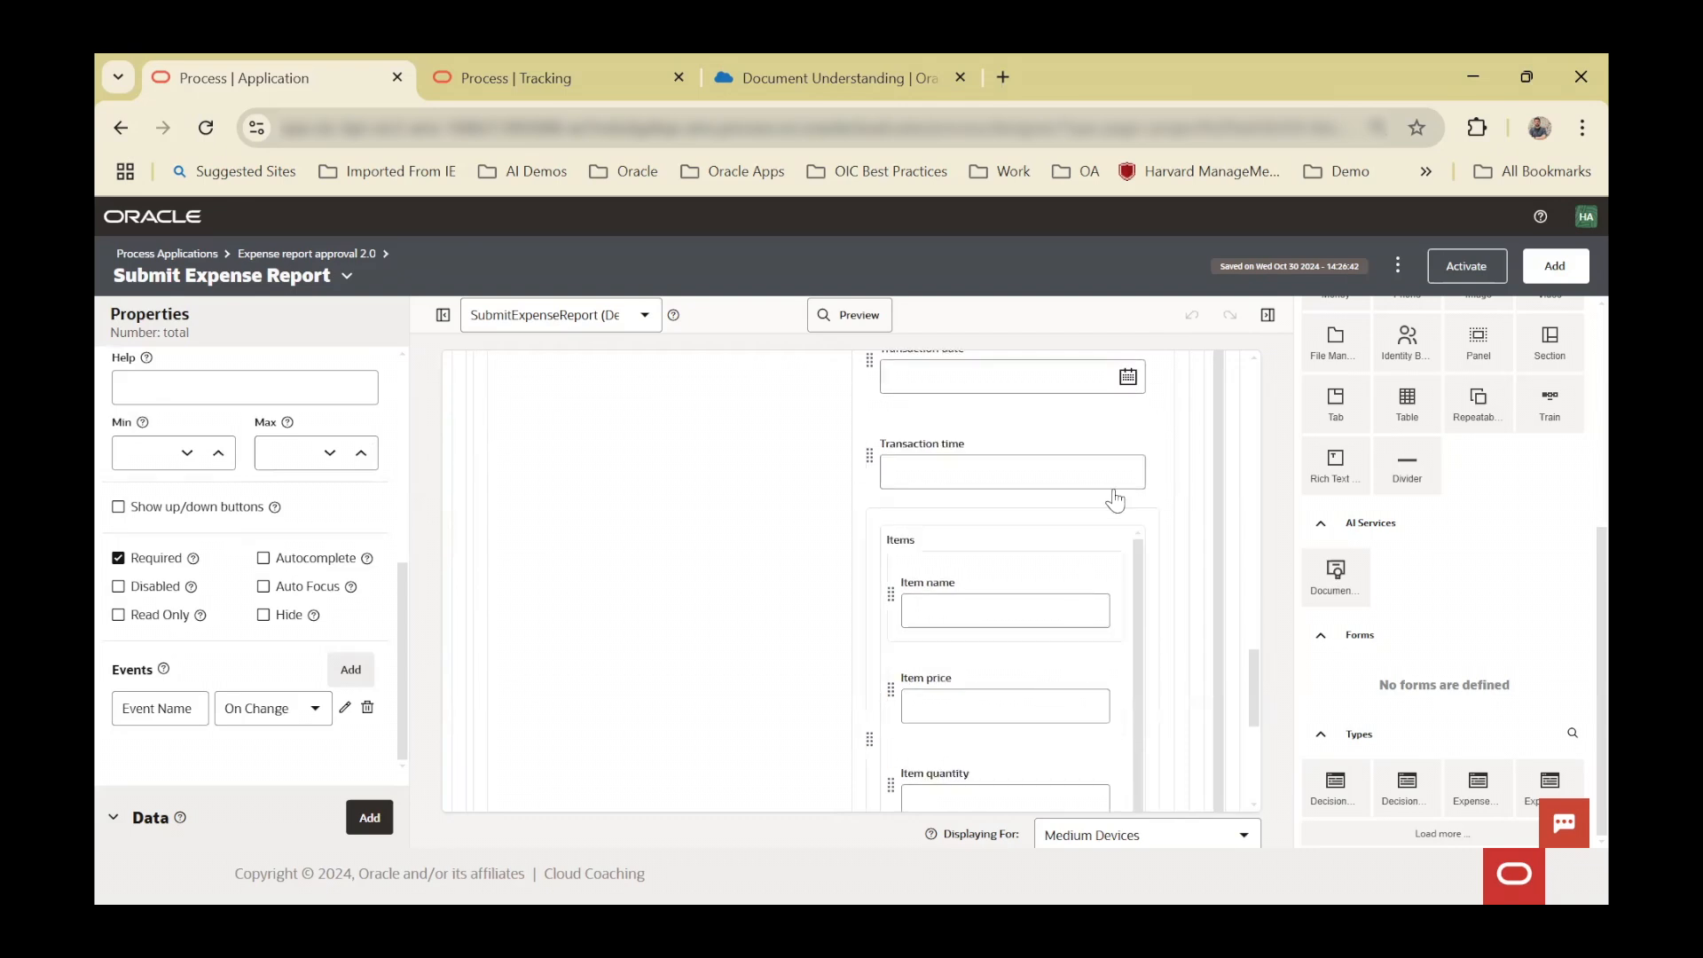
pyautogui.scroll(10, 1220, 637)
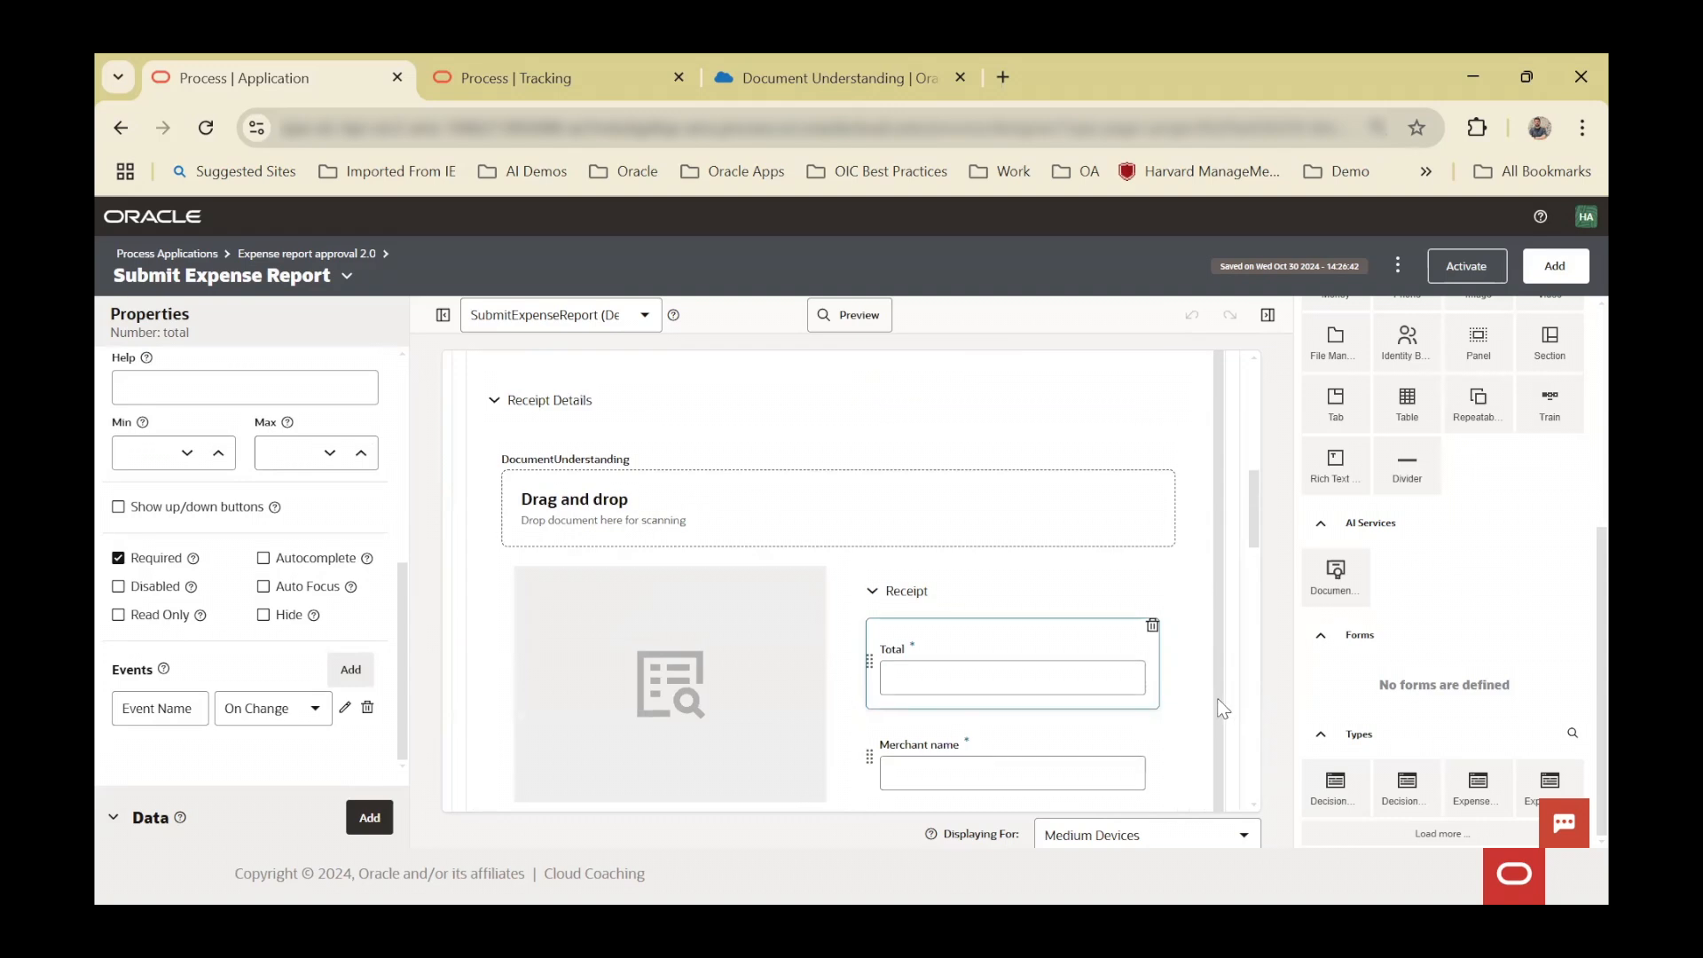
# - Select the Receipt section's Merchant name field, review its validation settings and events, and look through the rest of the form
pyautogui.click(1026, 736)
pyautogui.scroll(-5, 280, 639)
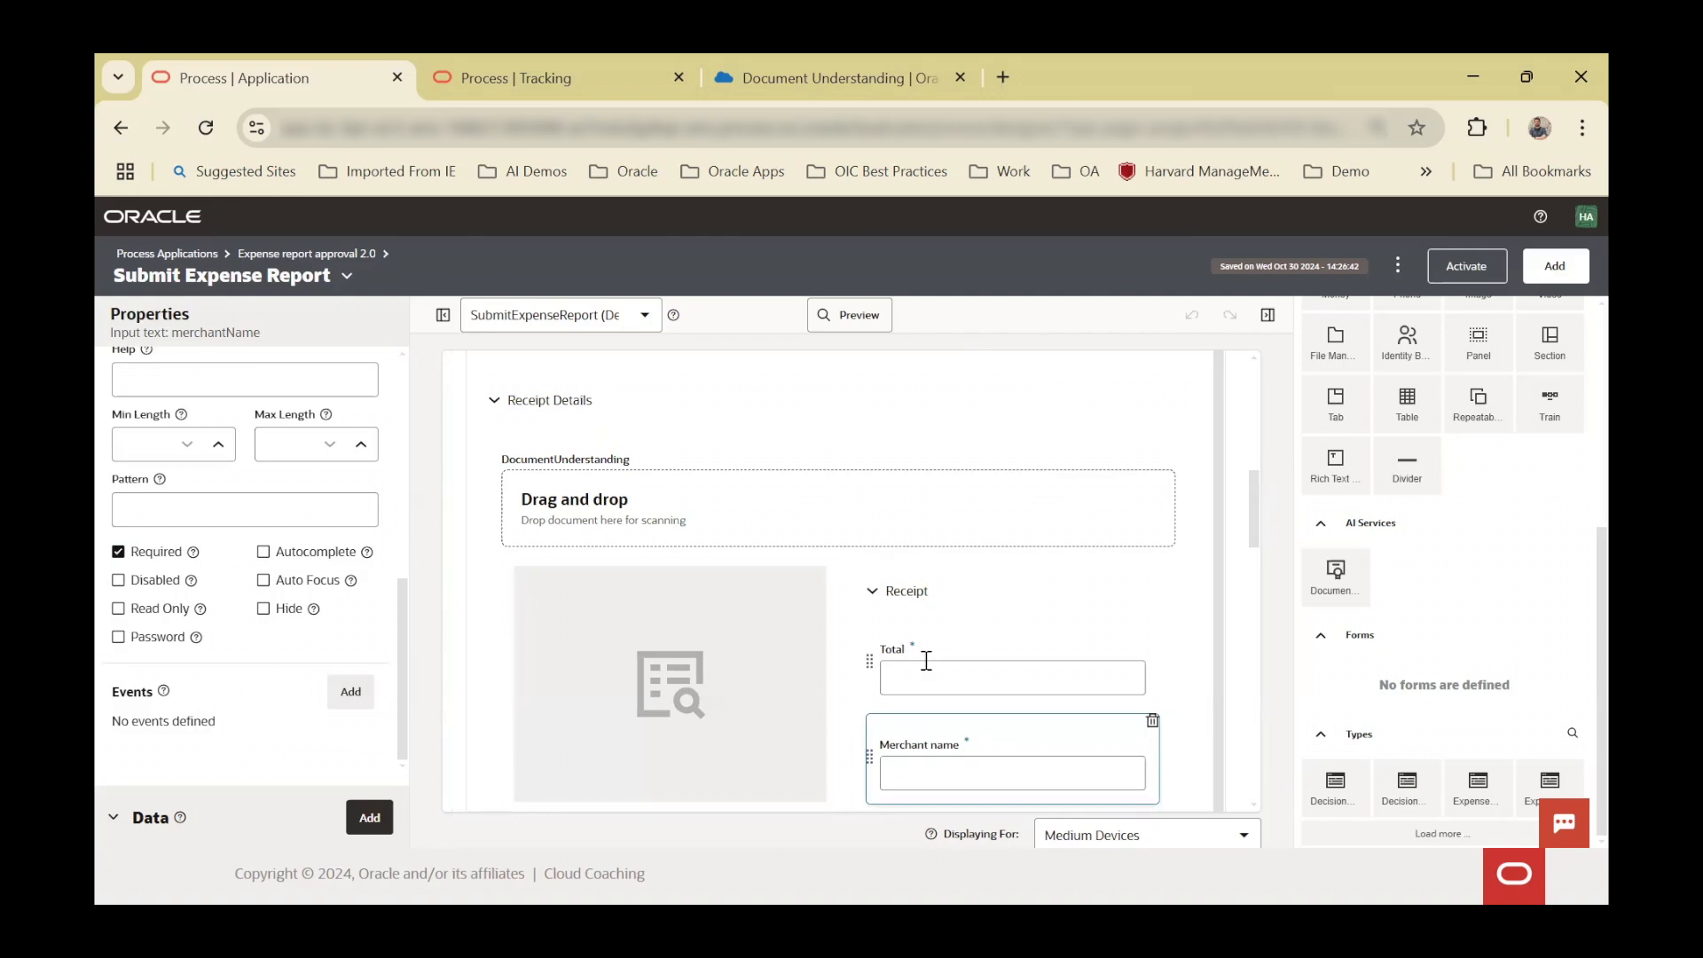
pyautogui.scroll(-5, 1099, 603)
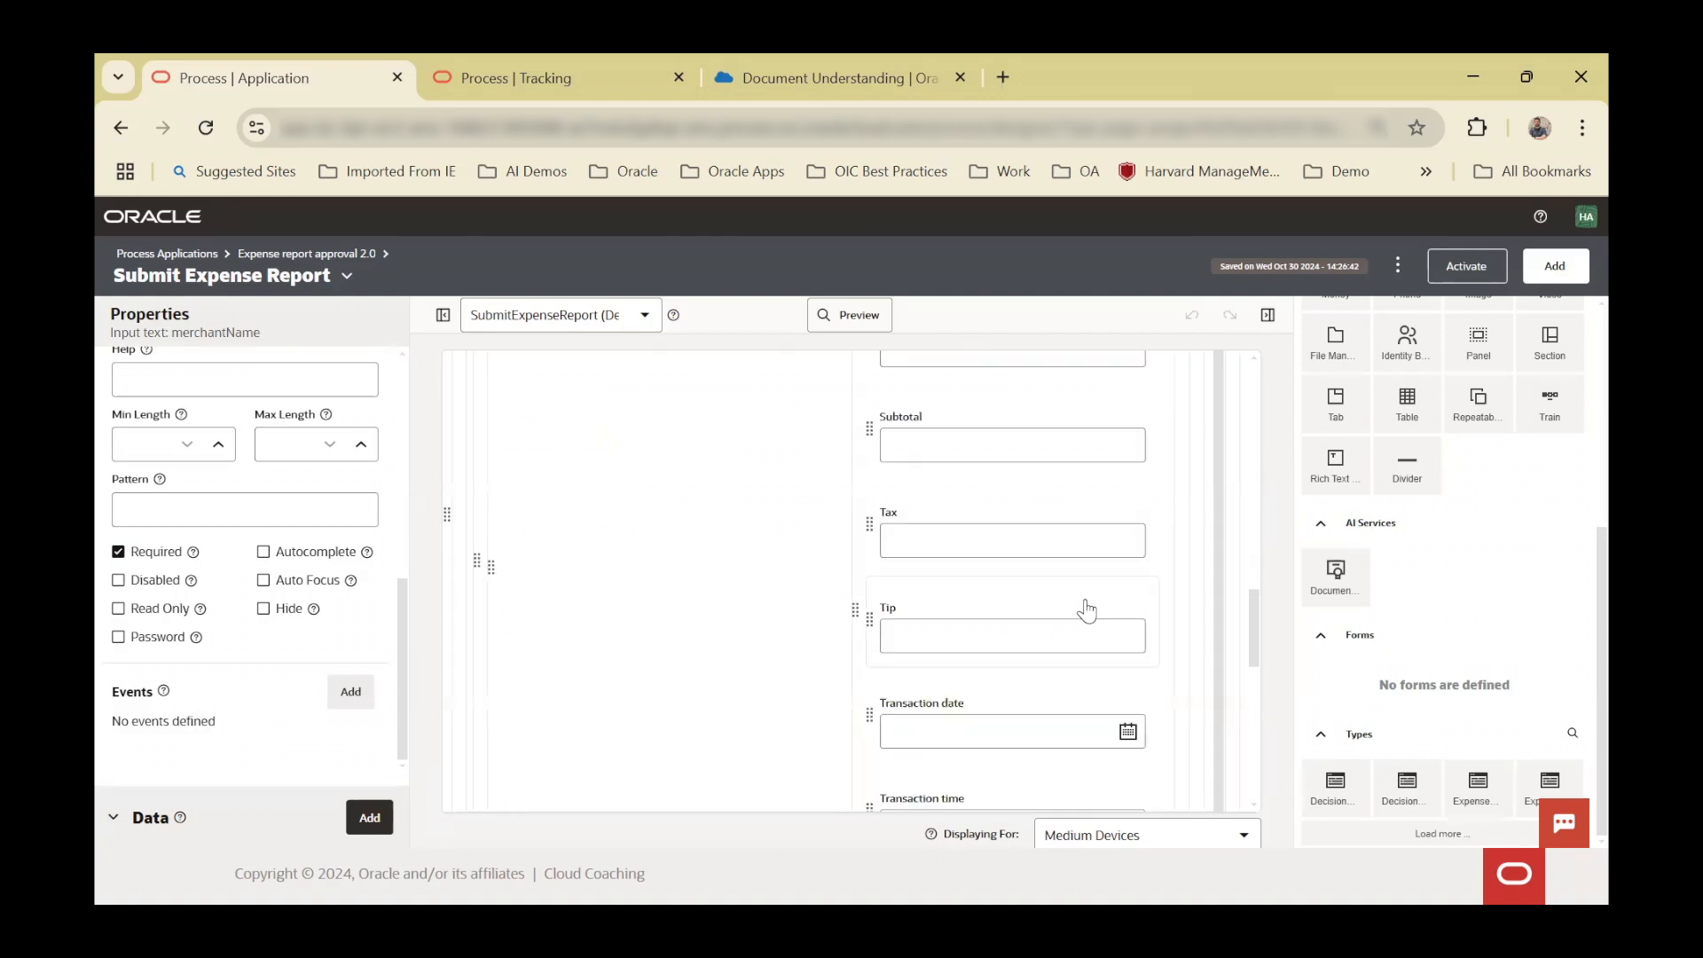
pyautogui.scroll(-5, 1087, 611)
pyautogui.scroll(3, 1222, 529)
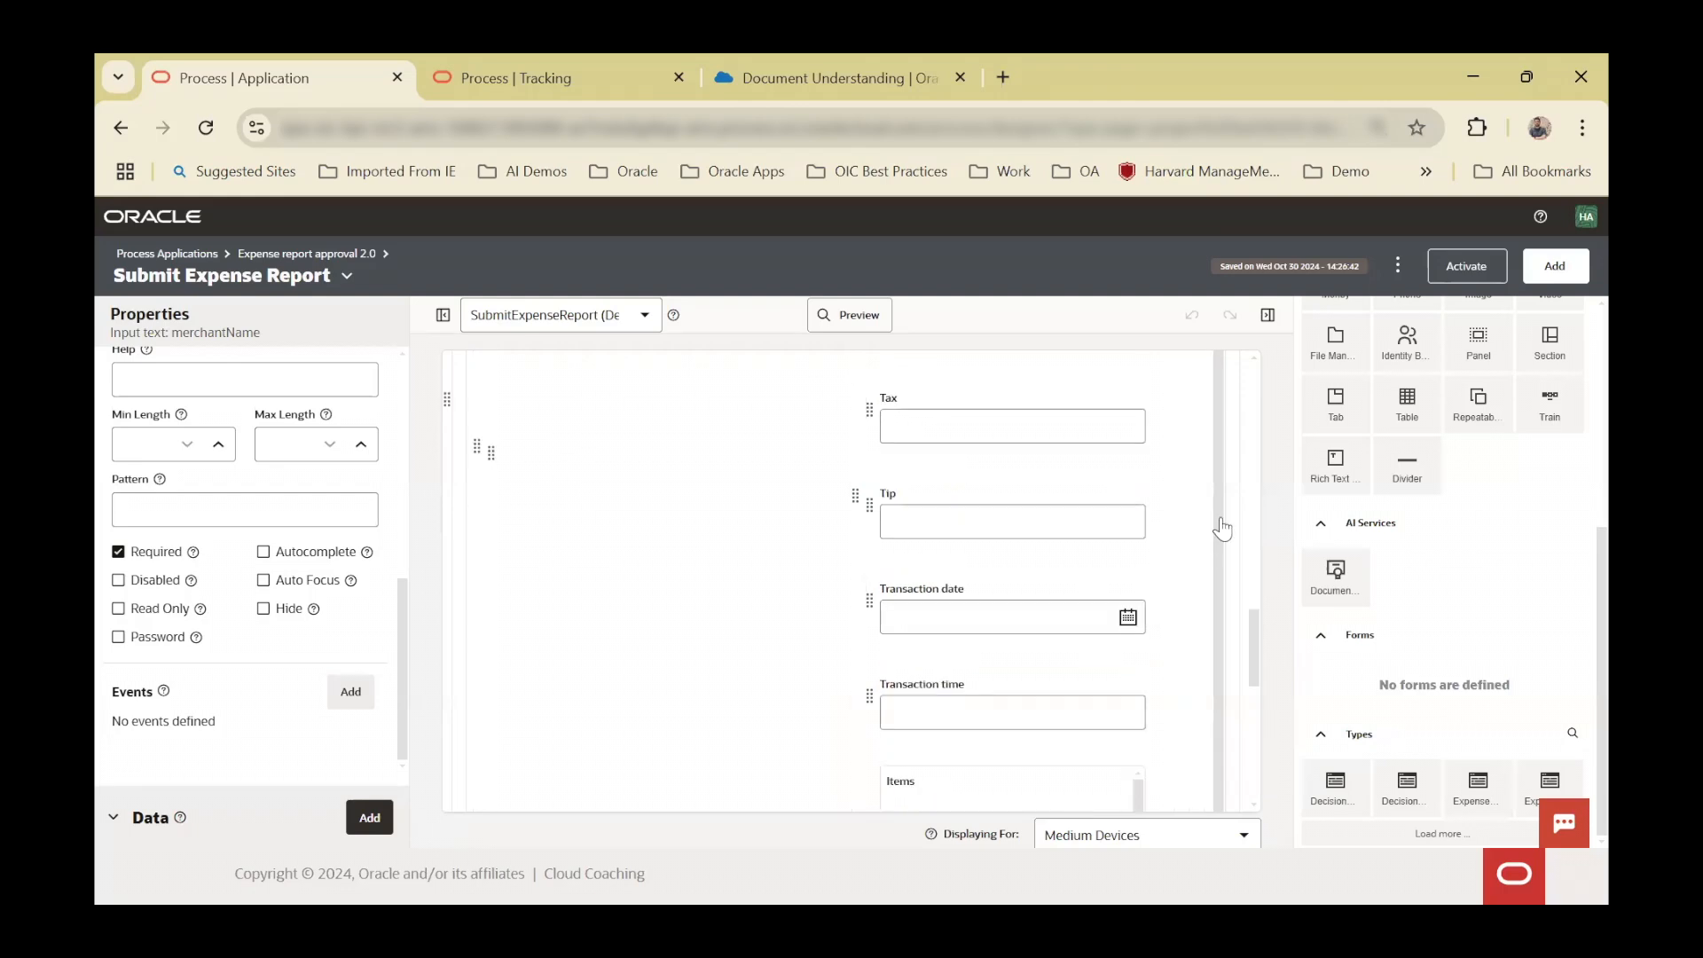
pyautogui.scroll(-5, 1215, 523)
pyautogui.scroll(2, 1167, 536)
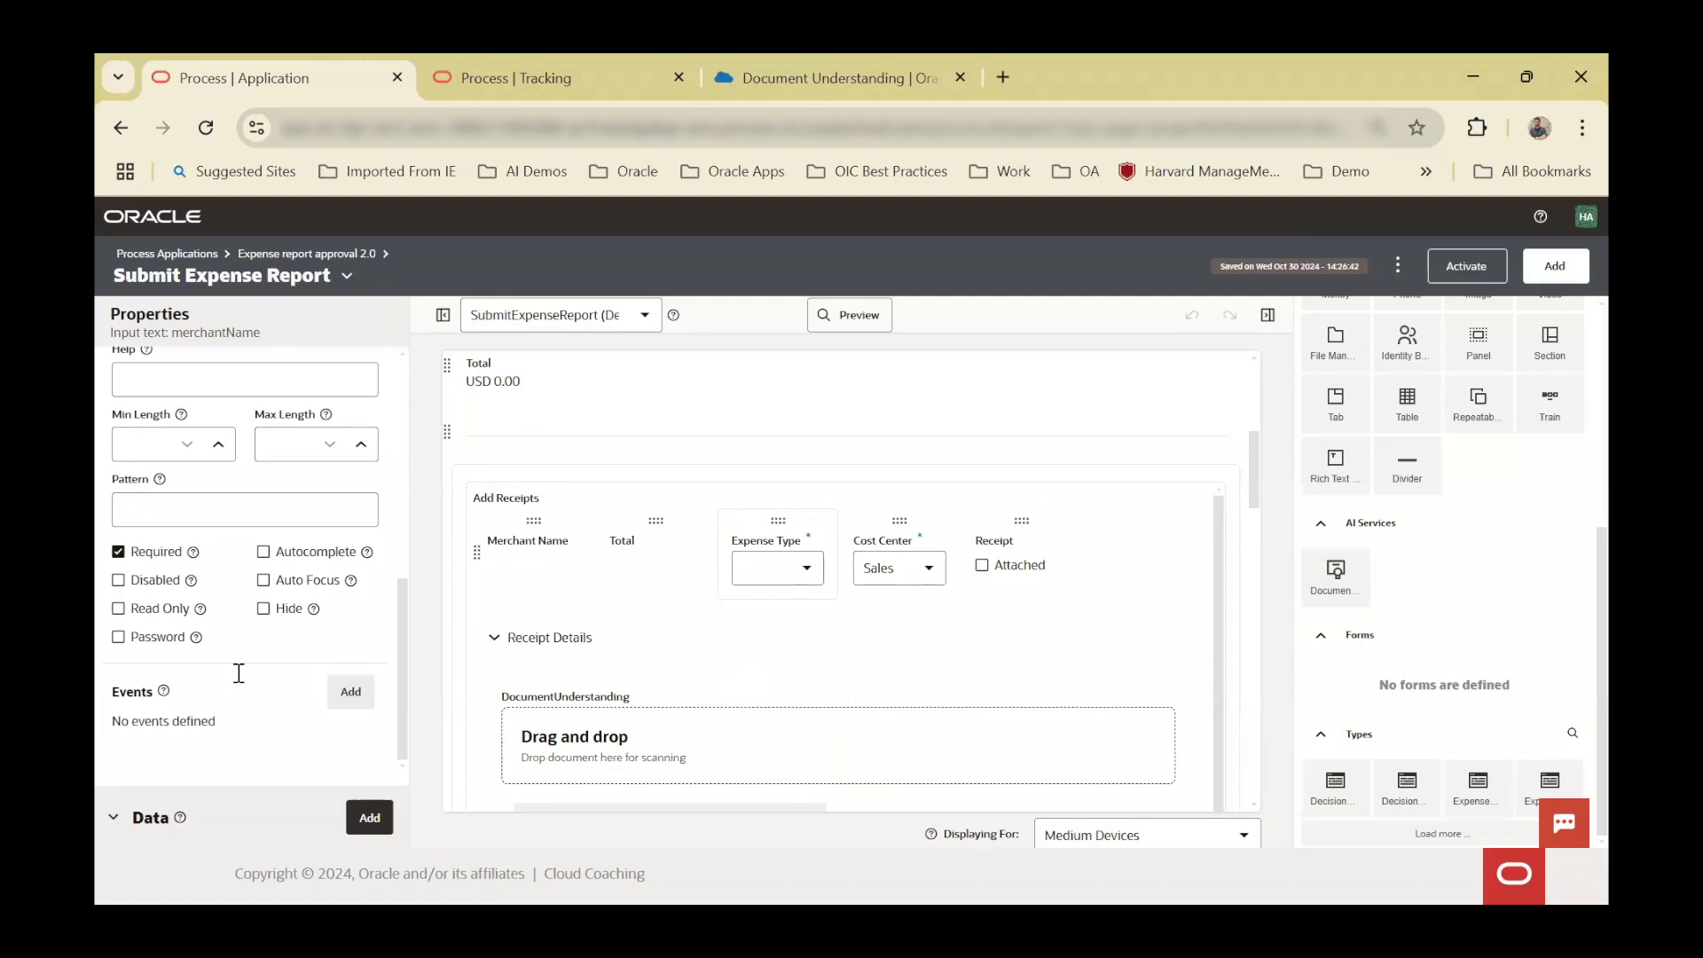
# - Add an On Load event to the Total field in the Add Receipts row and delete that event again
pyautogui.click(656, 550)
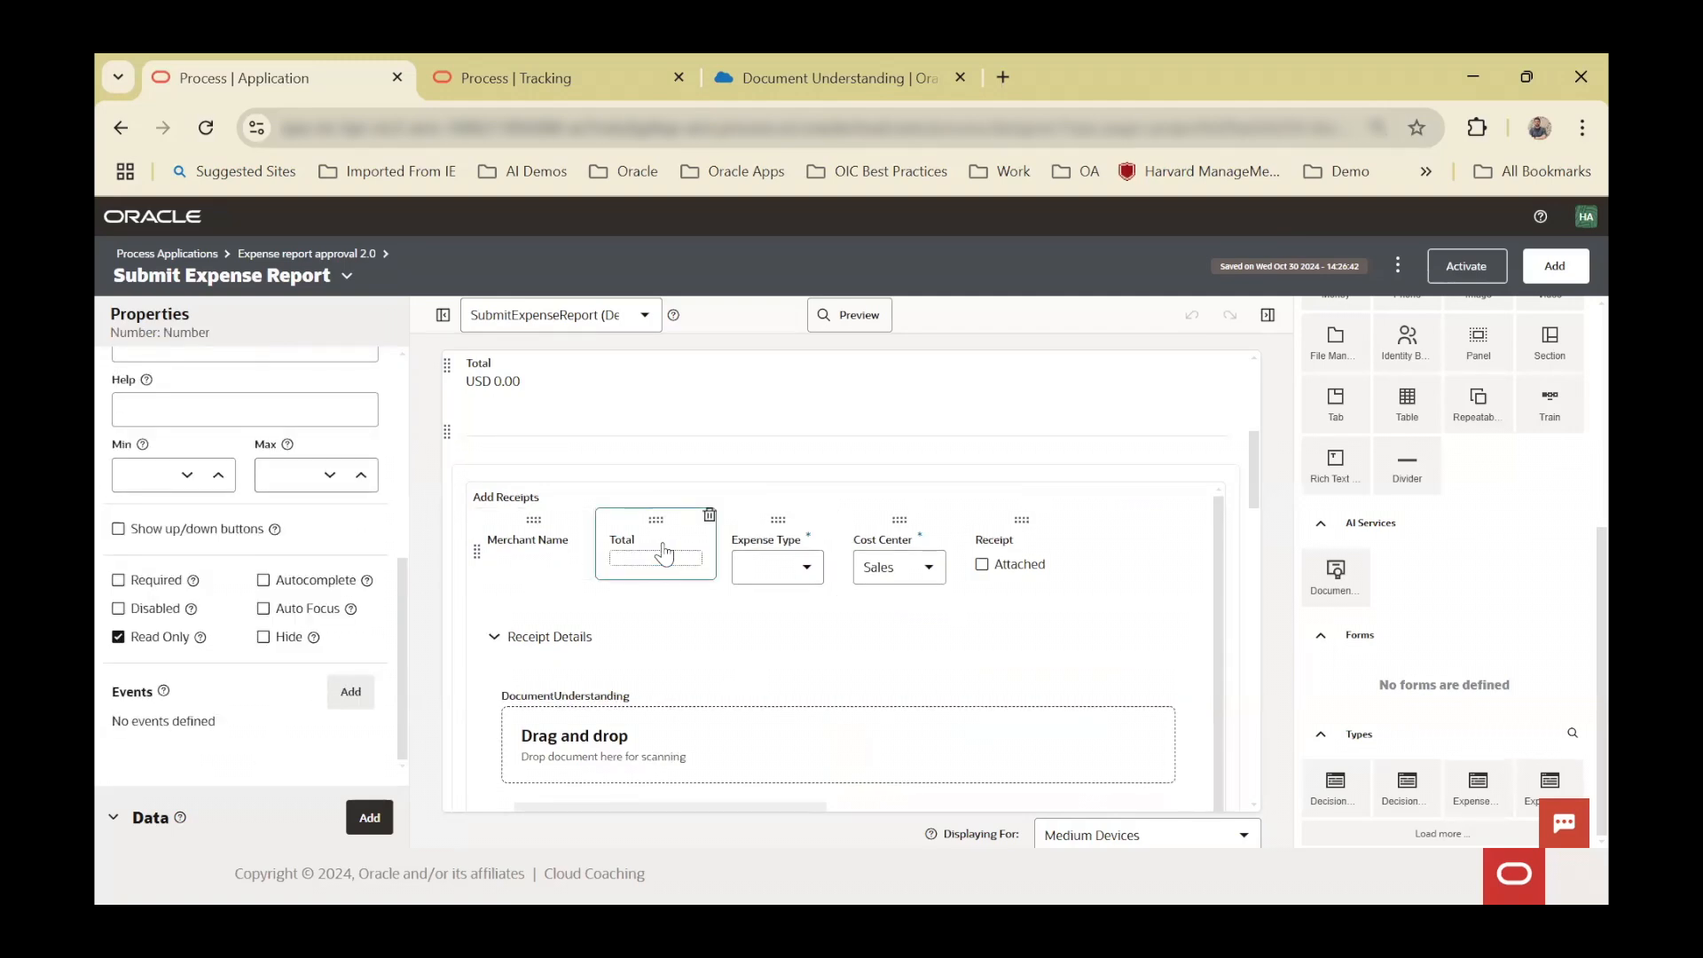
pyautogui.click(353, 691)
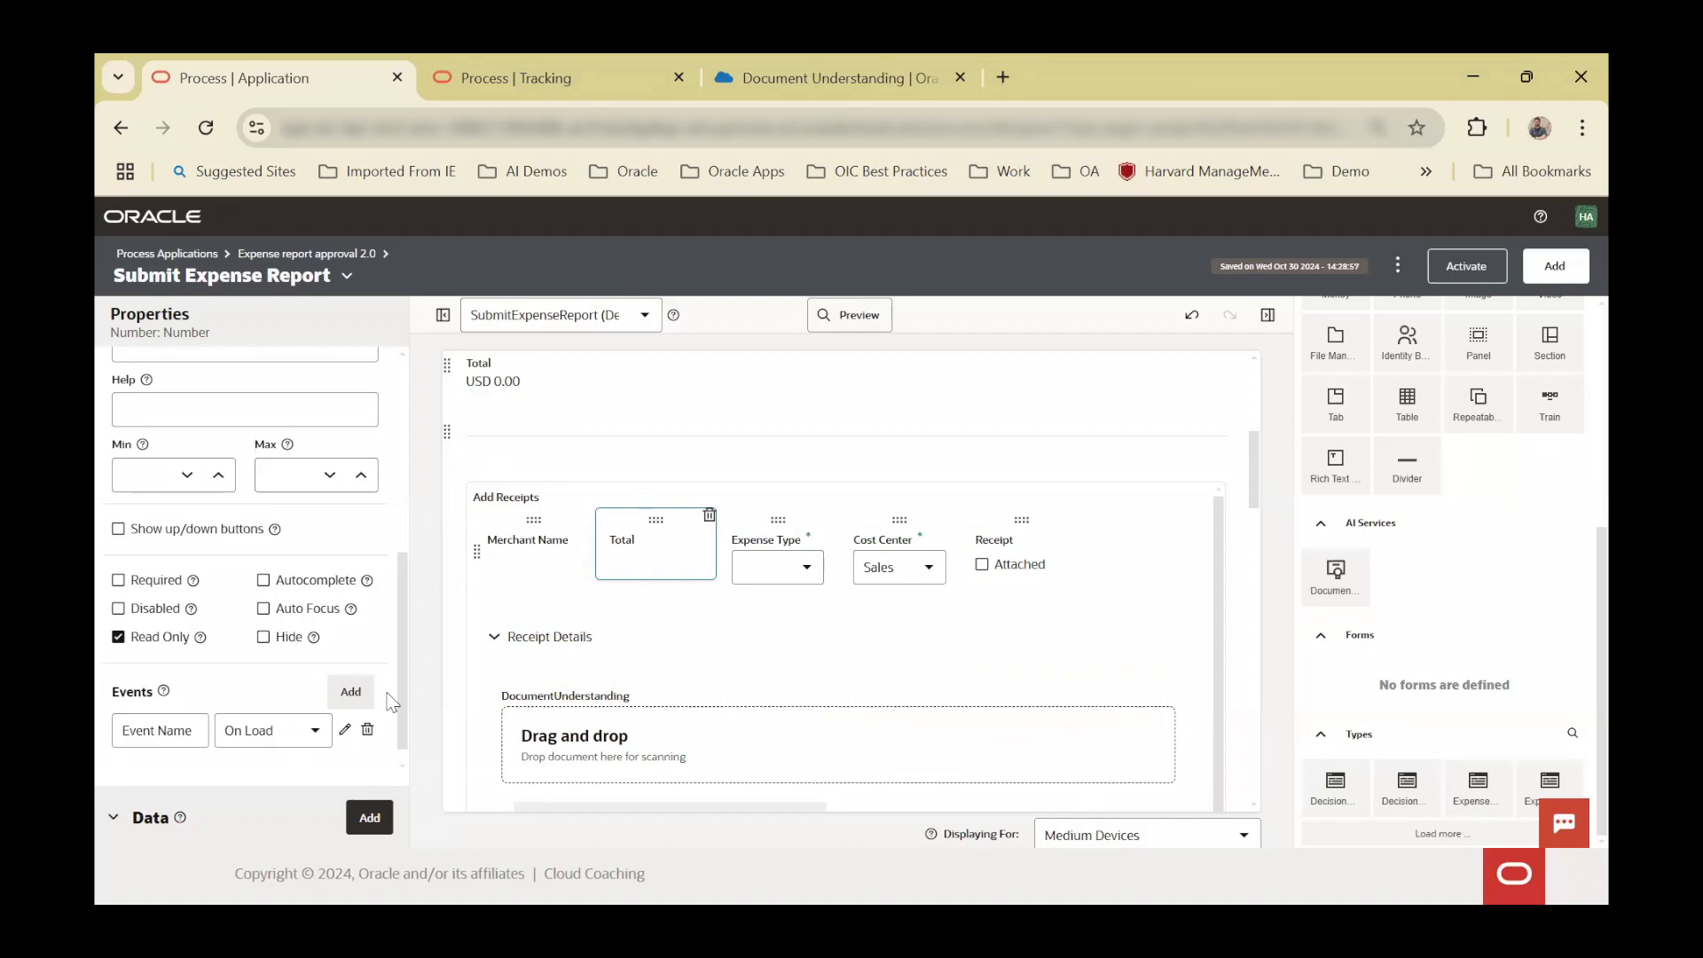
pyautogui.click(367, 730)
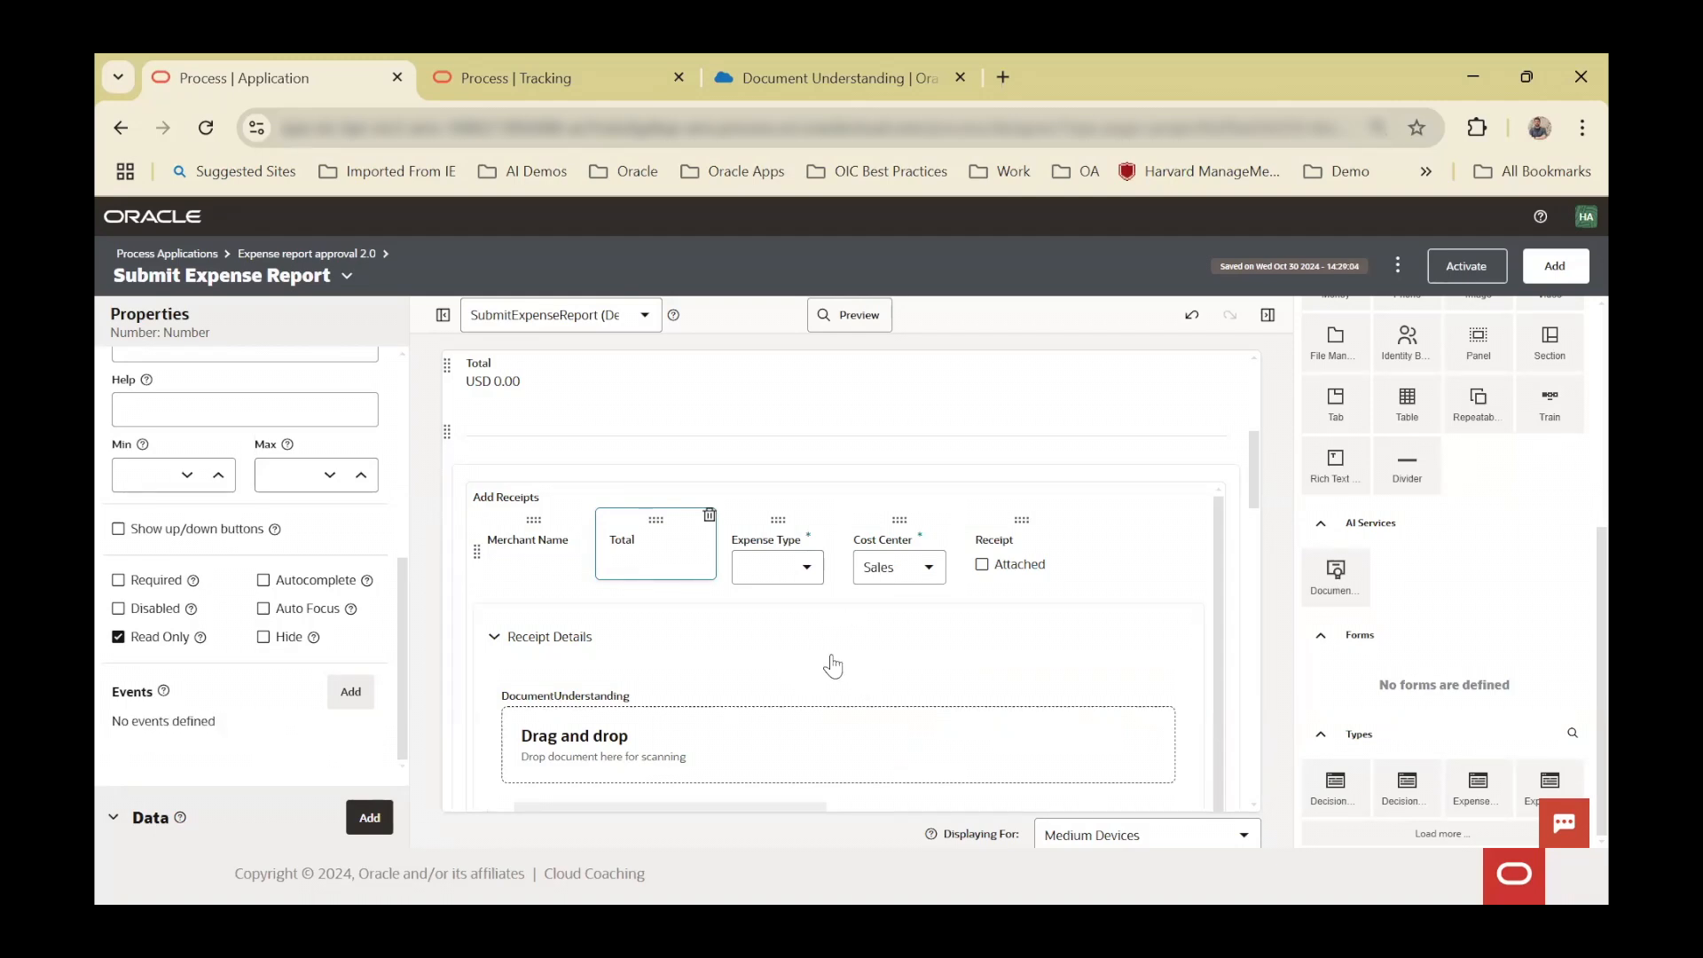
# - Open the new presentation choices for the Submit Expense Report form and compare the Scratch, Clone and Customize types
pyautogui.scroll(-5, 860, 667)
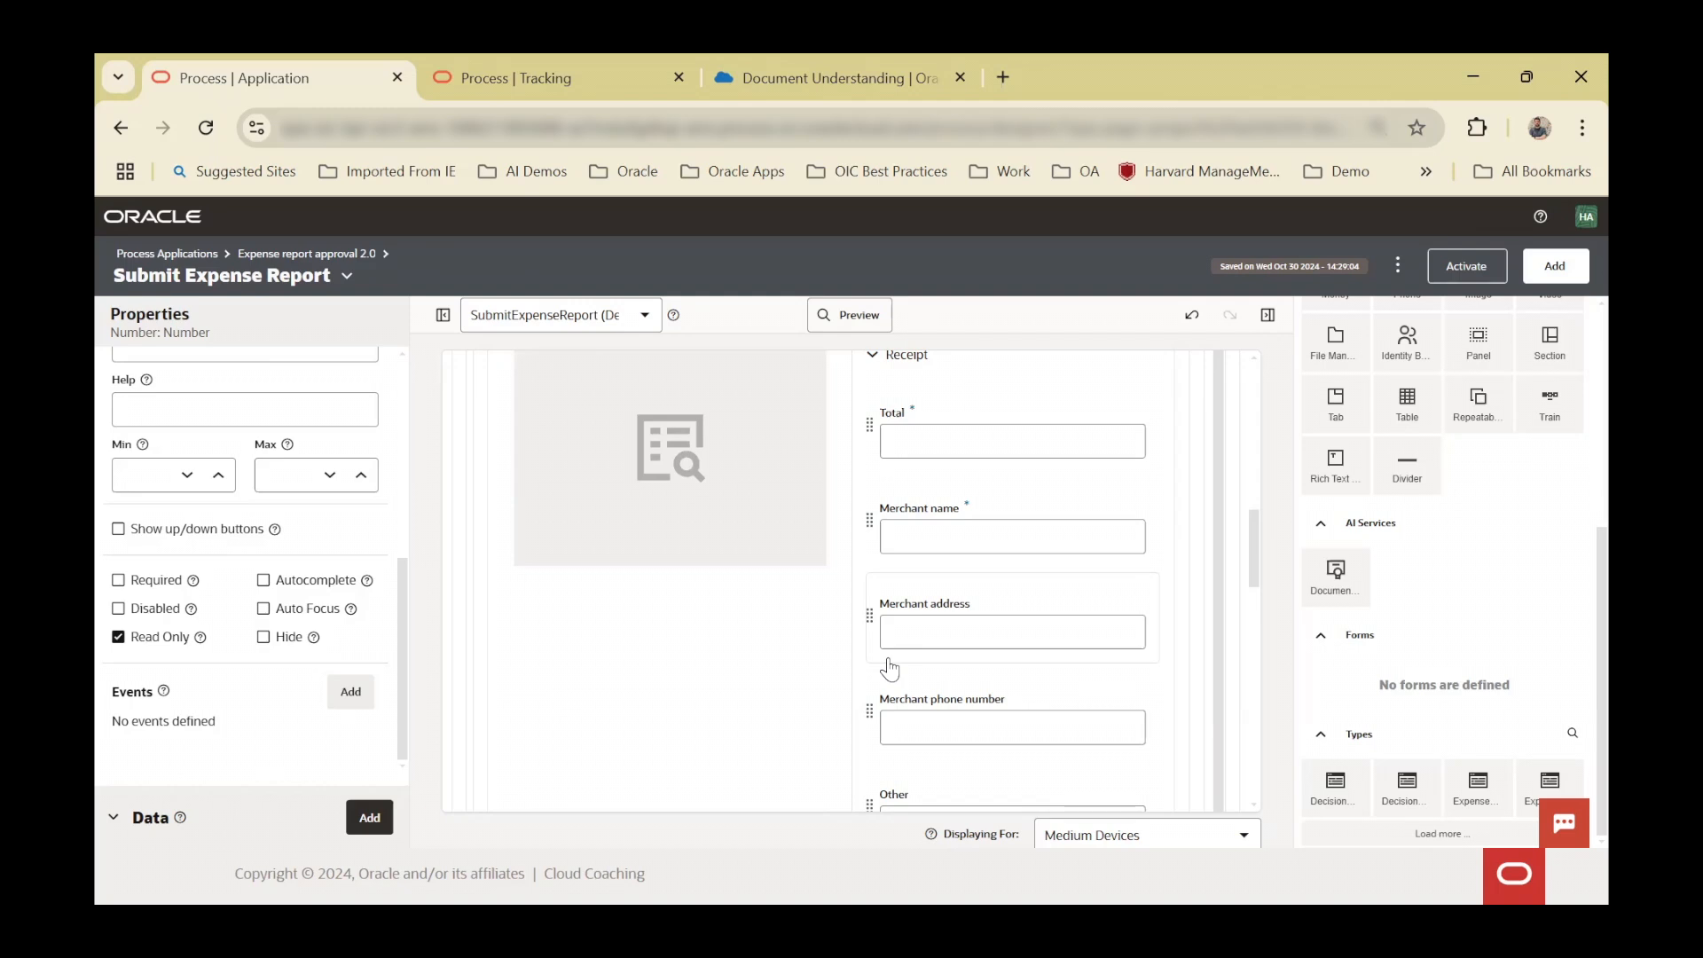
pyautogui.scroll(10, 1122, 555)
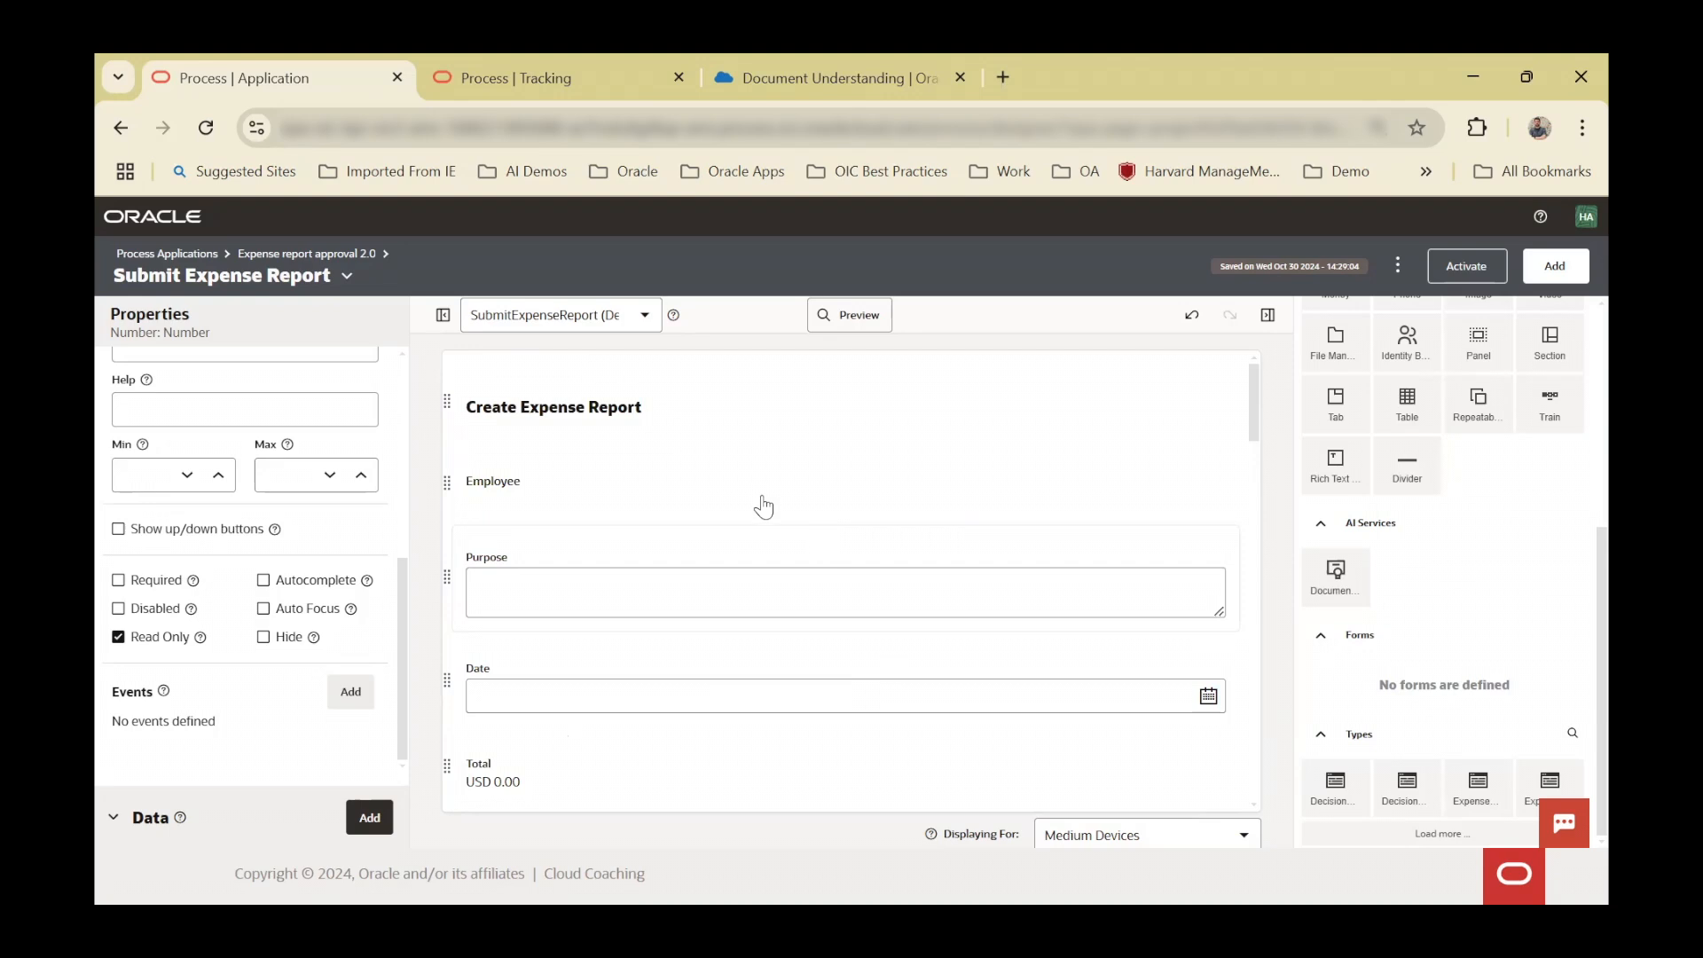
pyautogui.click(725, 368)
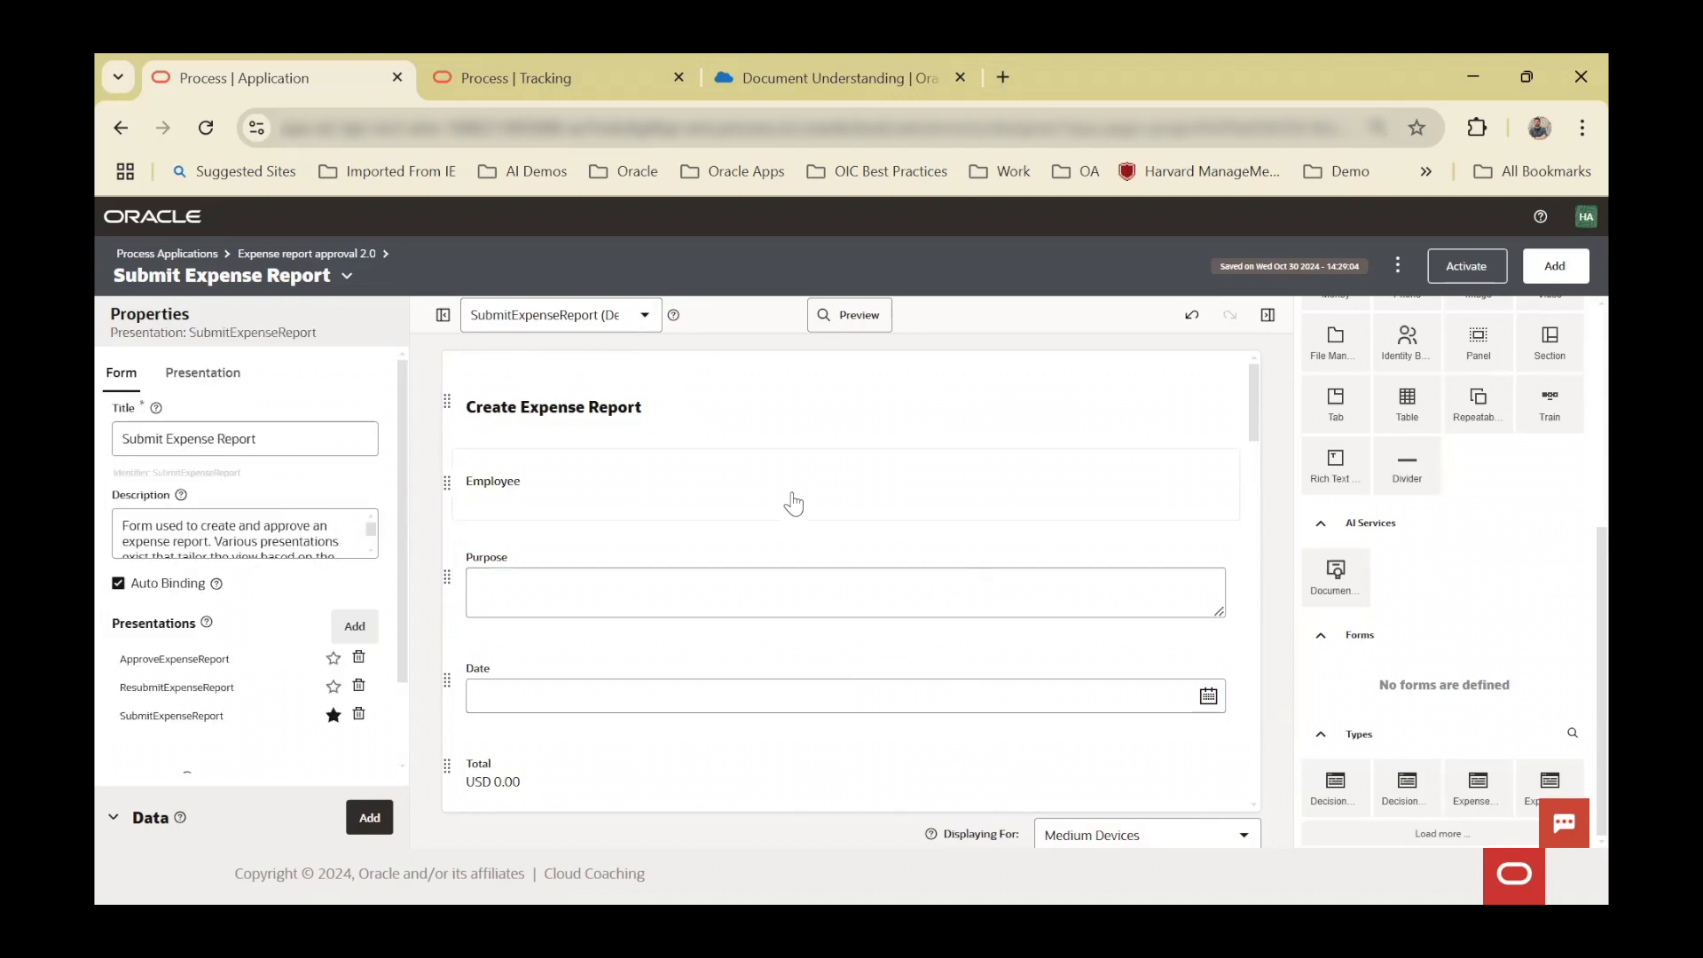
pyautogui.click(355, 626)
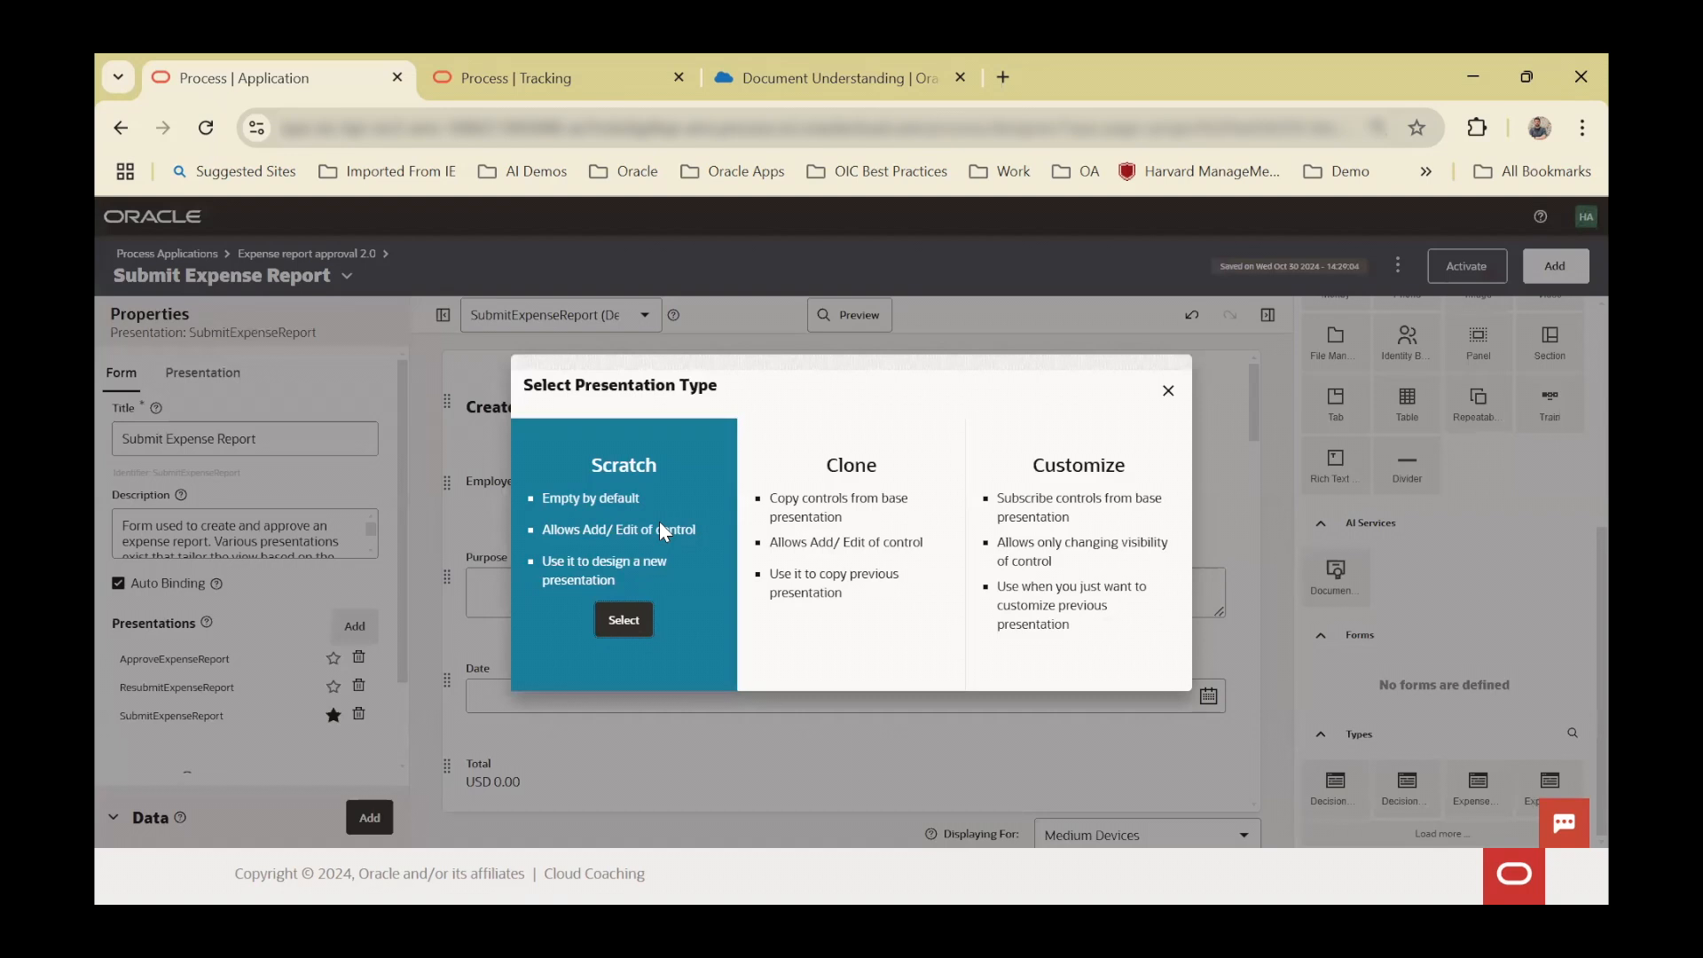
pyautogui.click(859, 475)
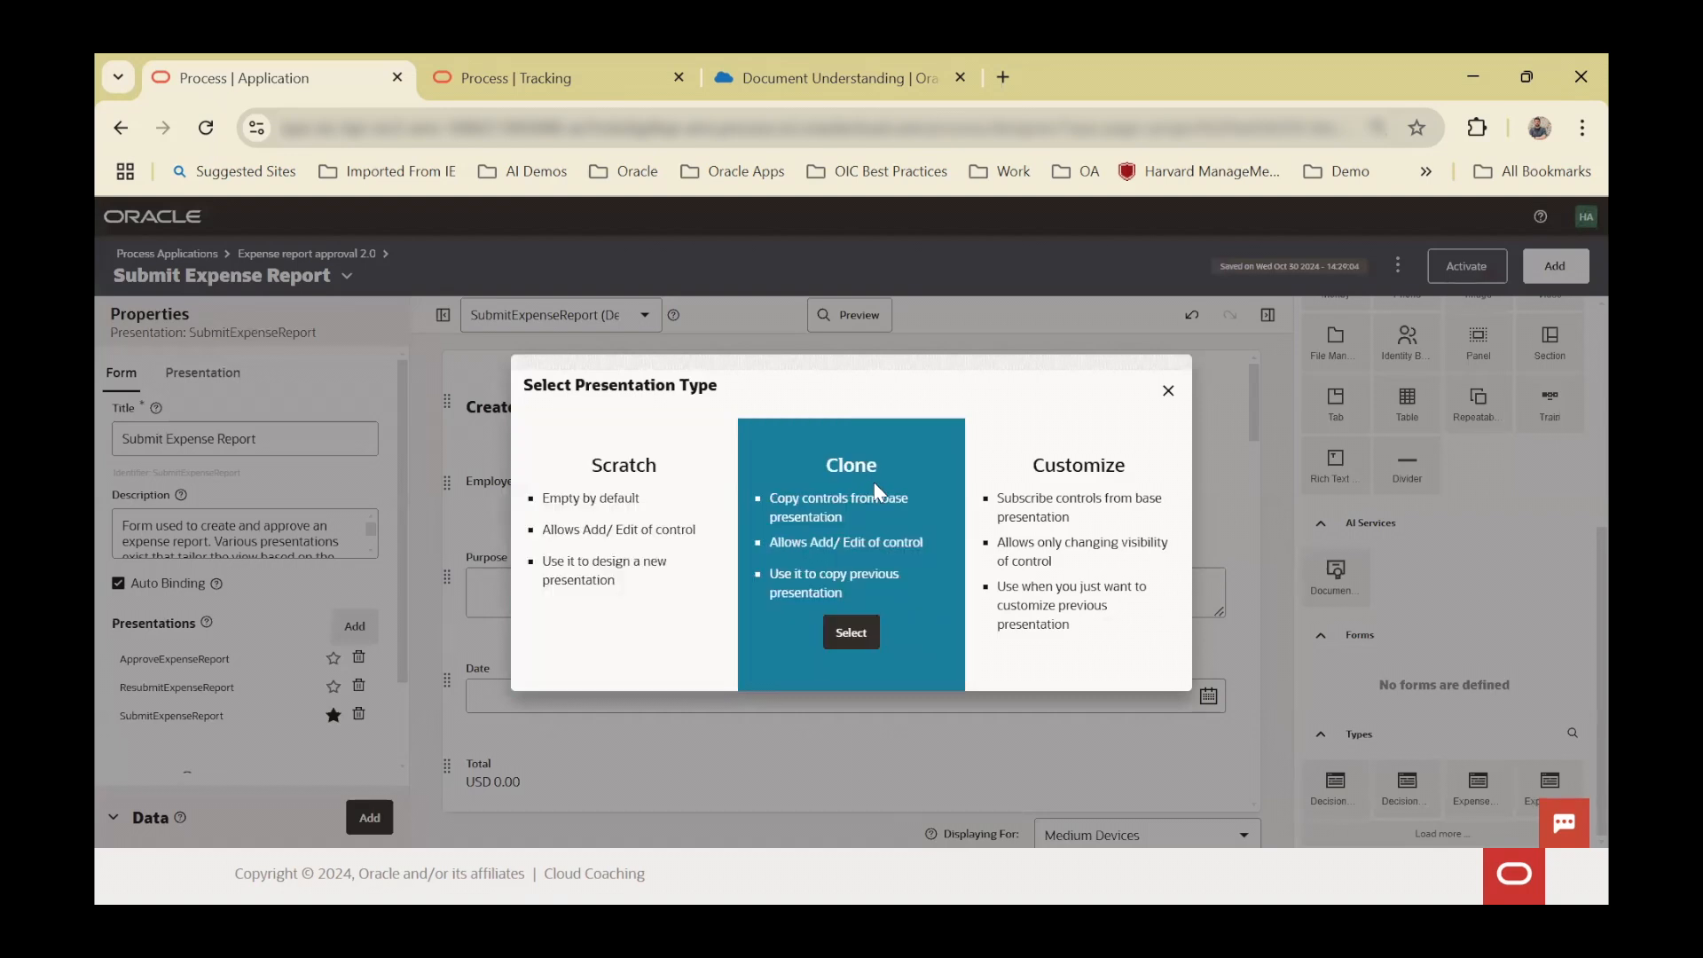
pyautogui.click(1018, 491)
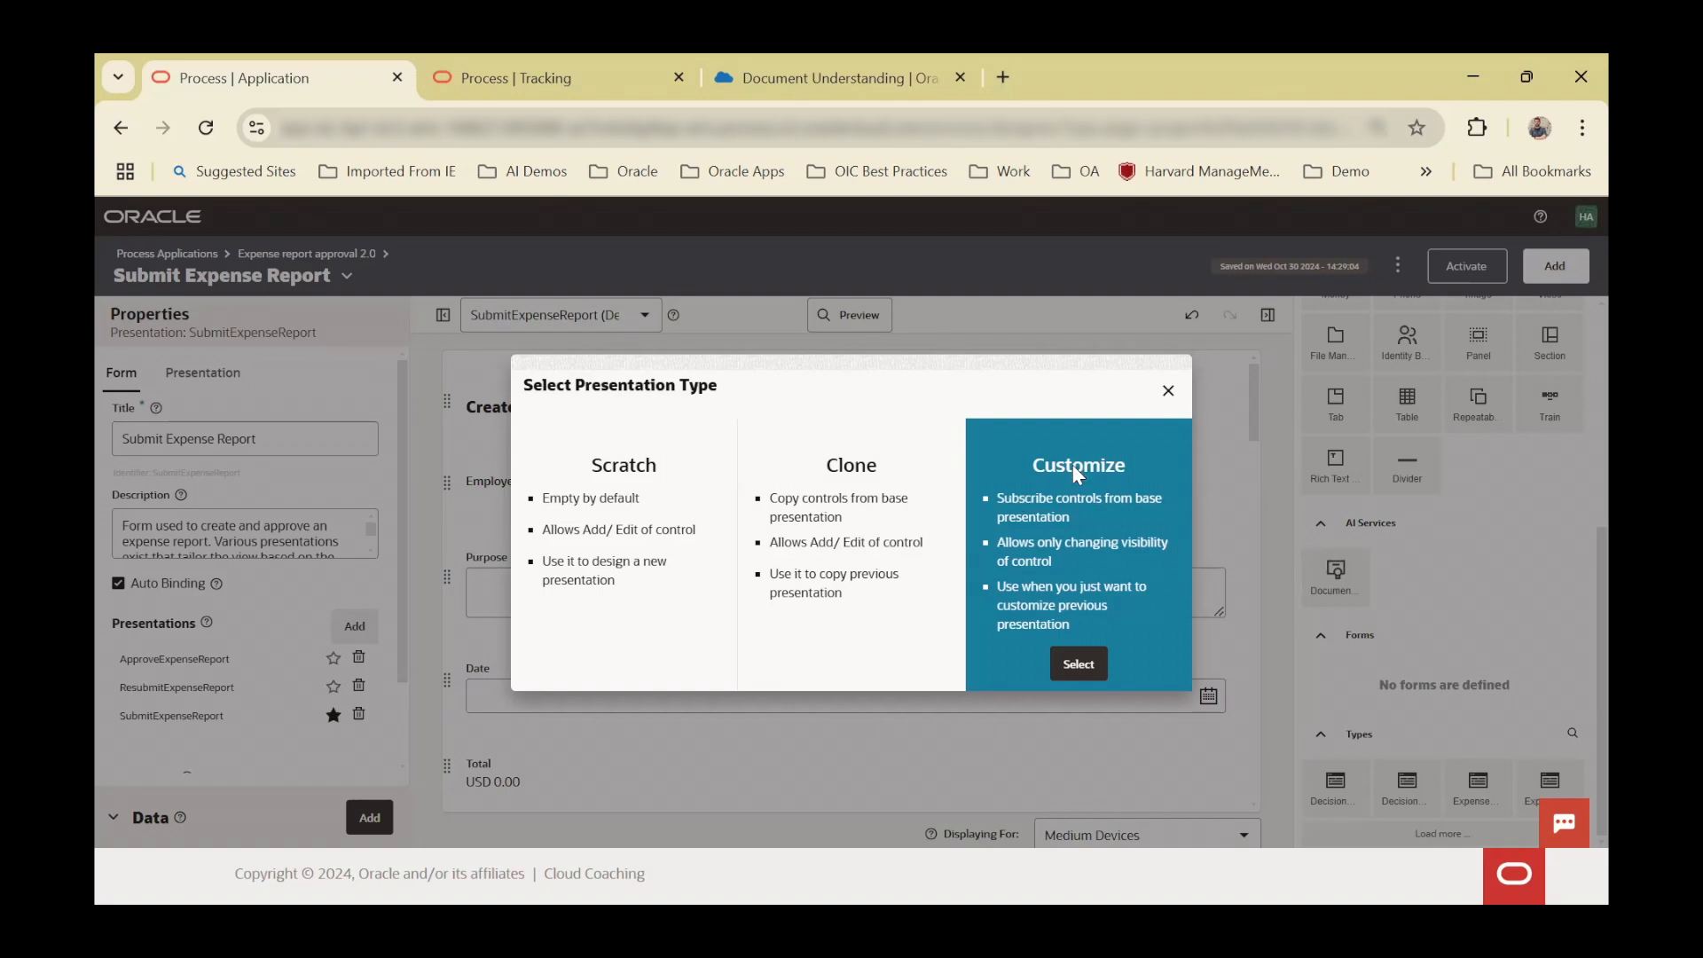
# - Close the presentation type choices, switch the form to the ApproveExpenseReport presentation, and review its layout and Approval Comment field
pyautogui.click(1168, 390)
pyautogui.click(646, 316)
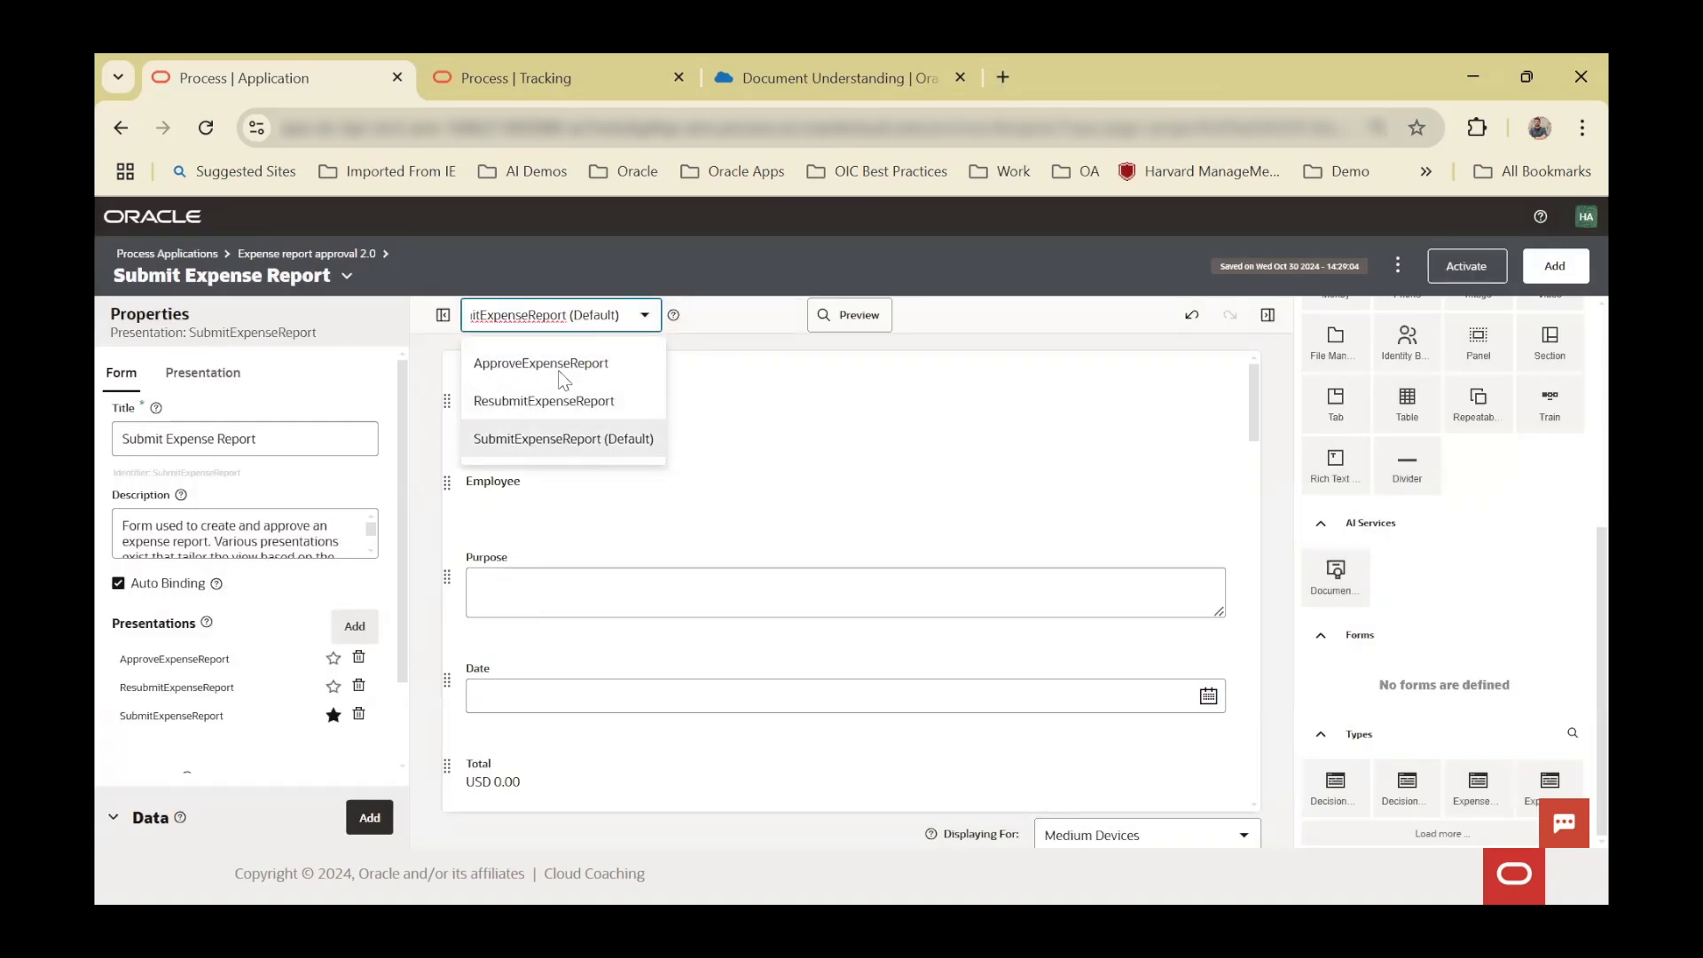
pyautogui.click(619, 370)
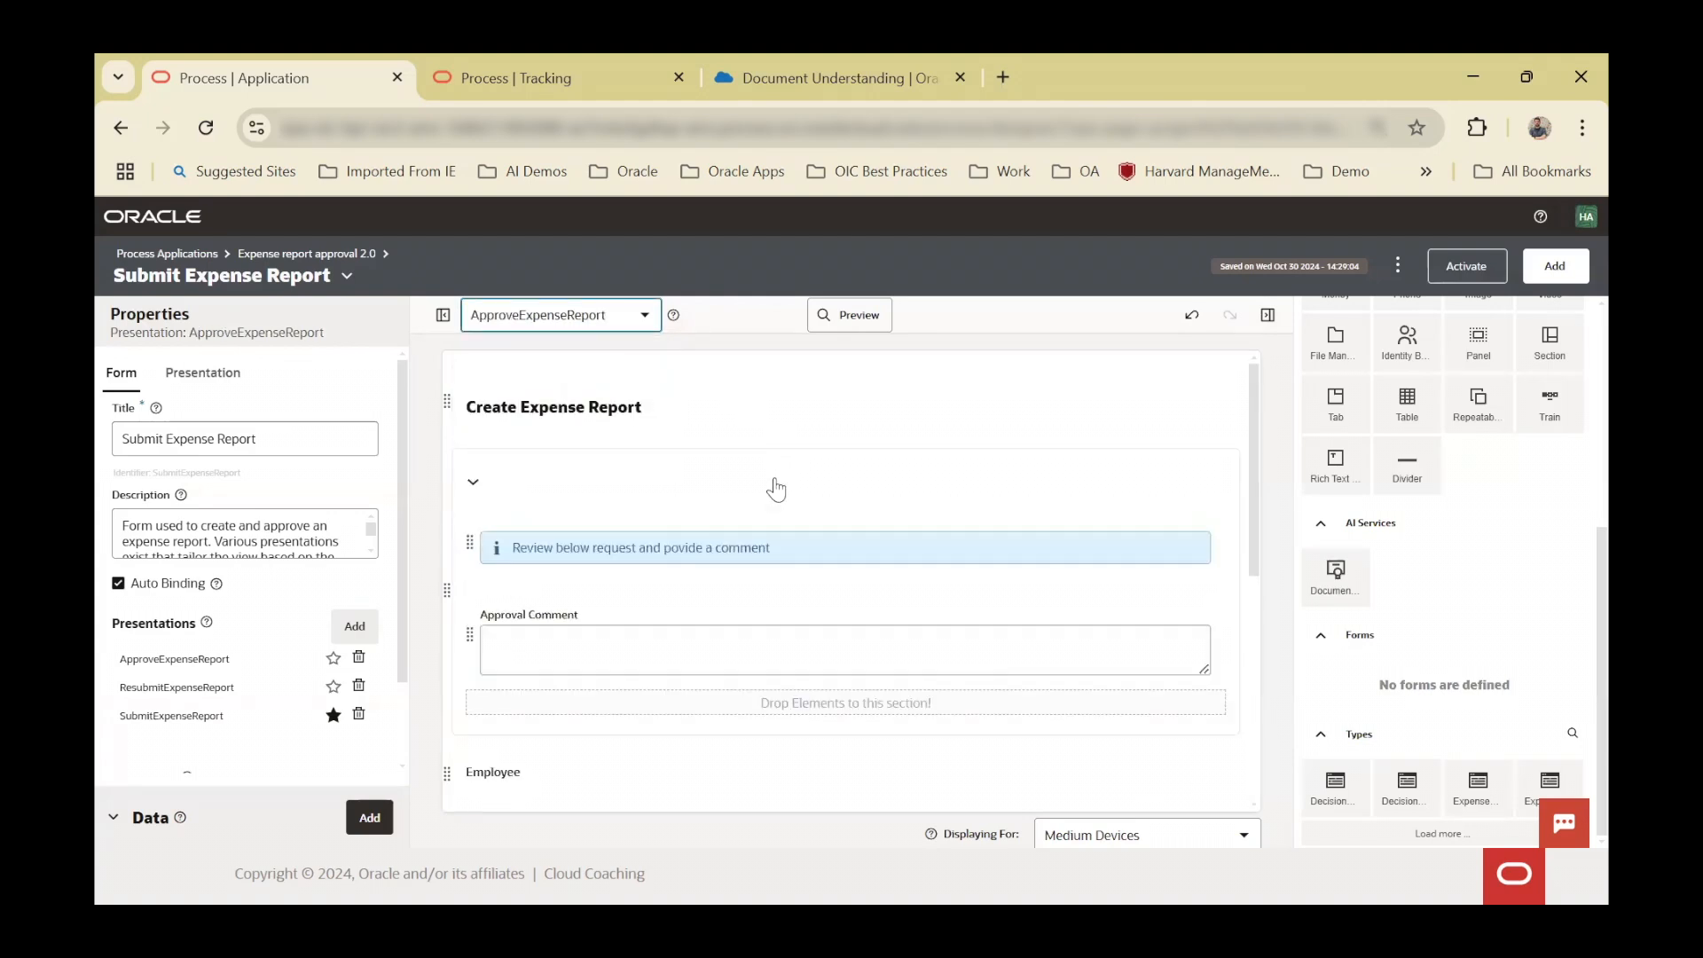
pyautogui.scroll(-1, 735, 712)
pyautogui.scroll(-4, 734, 712)
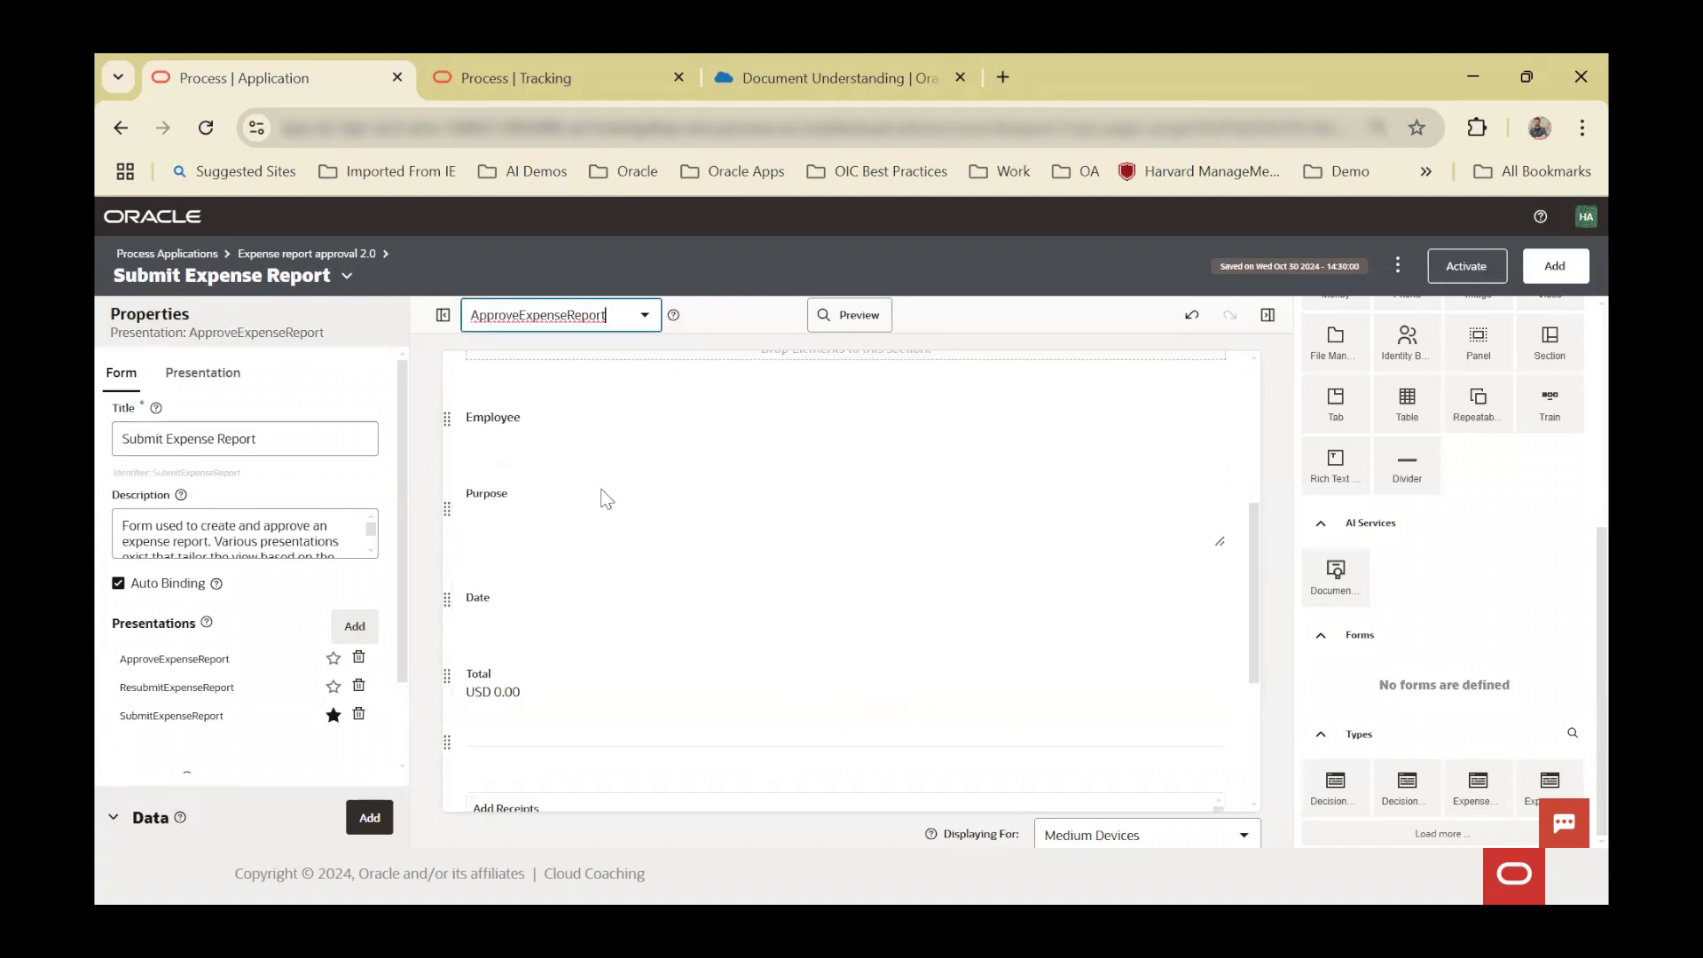
pyautogui.scroll(-4, 745, 730)
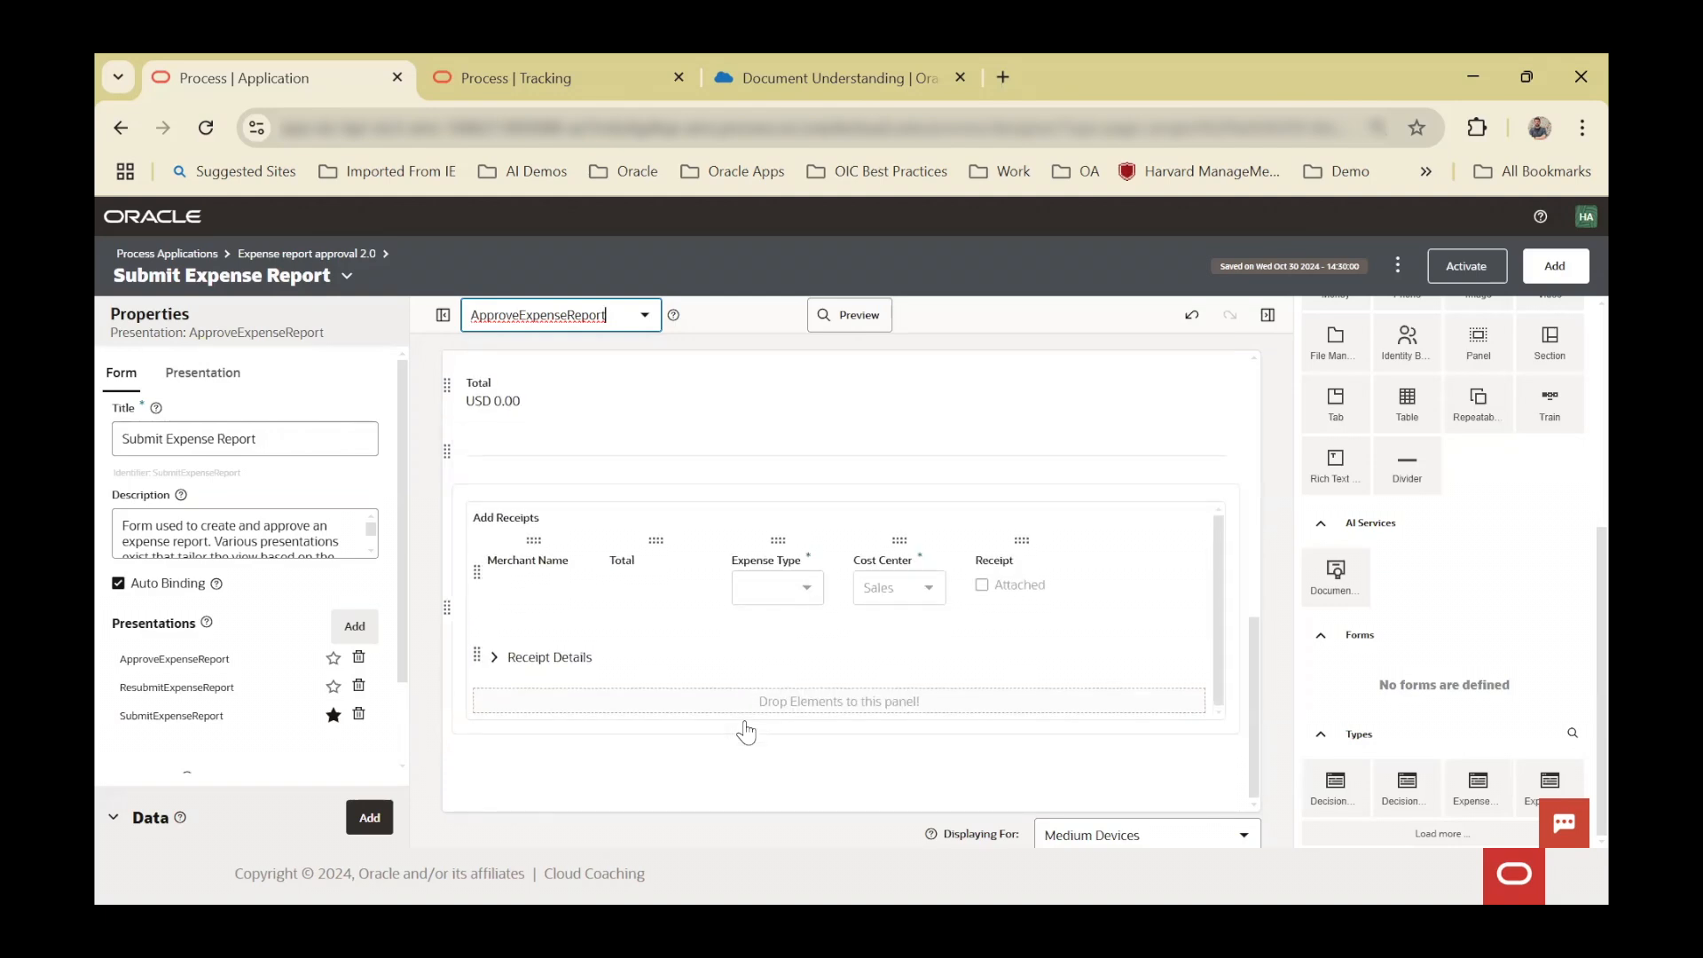
pyautogui.scroll(10, 748, 730)
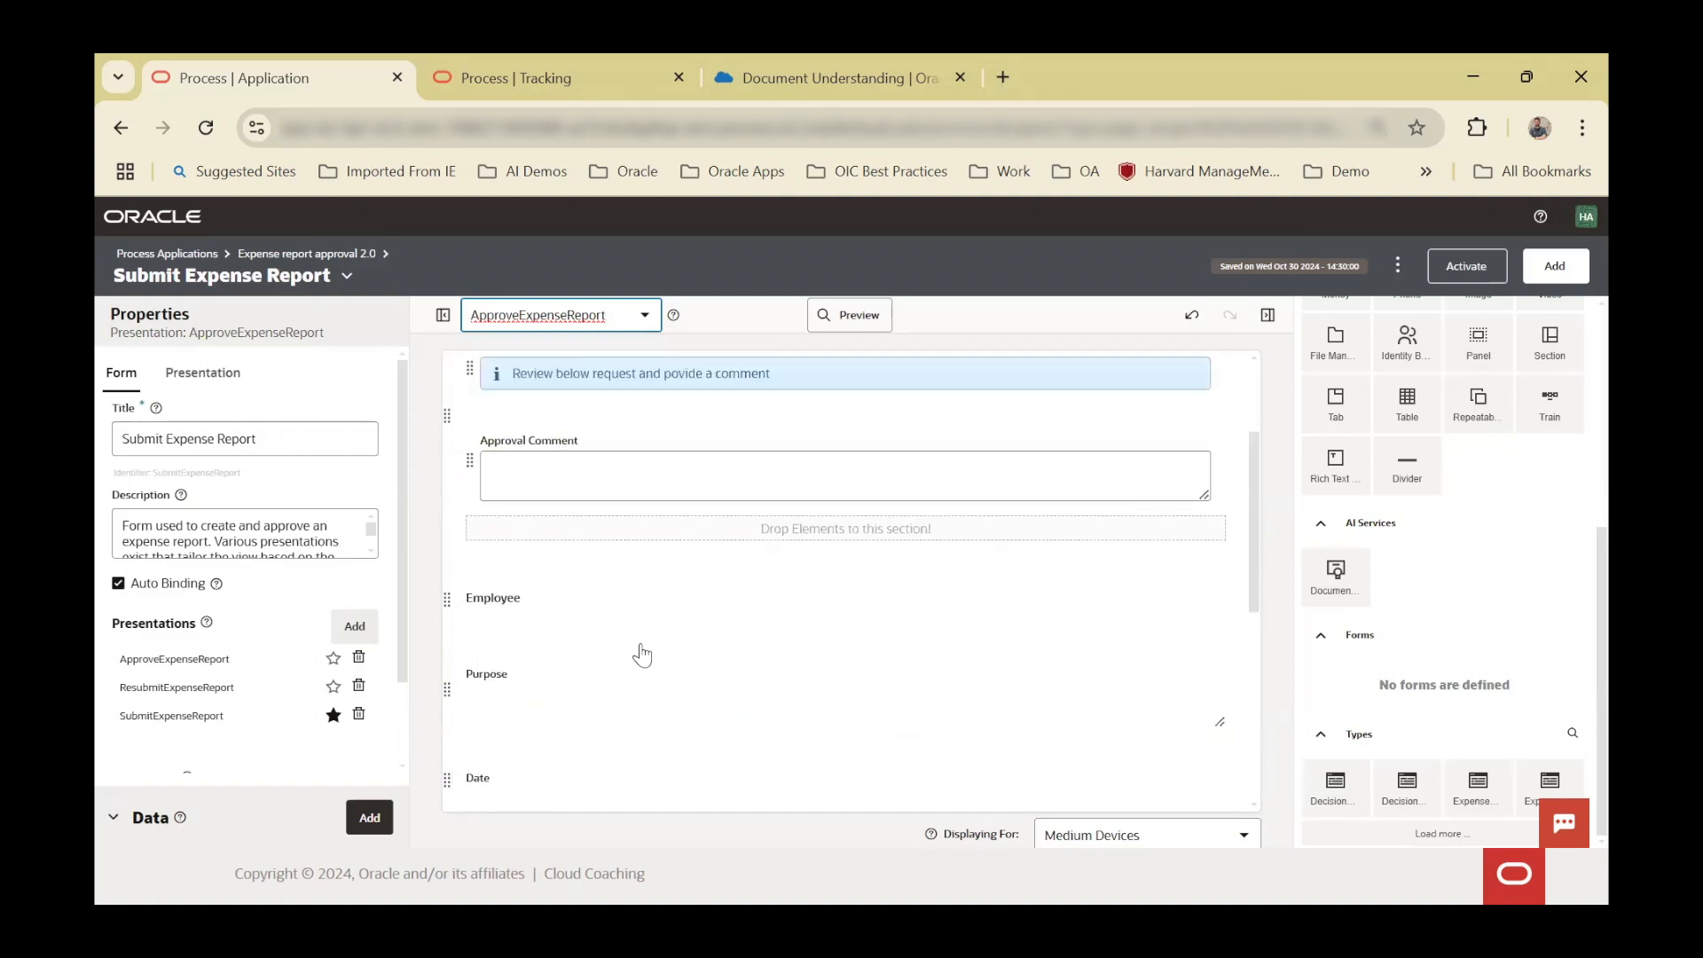
pyautogui.click(562, 473)
pyautogui.click(562, 451)
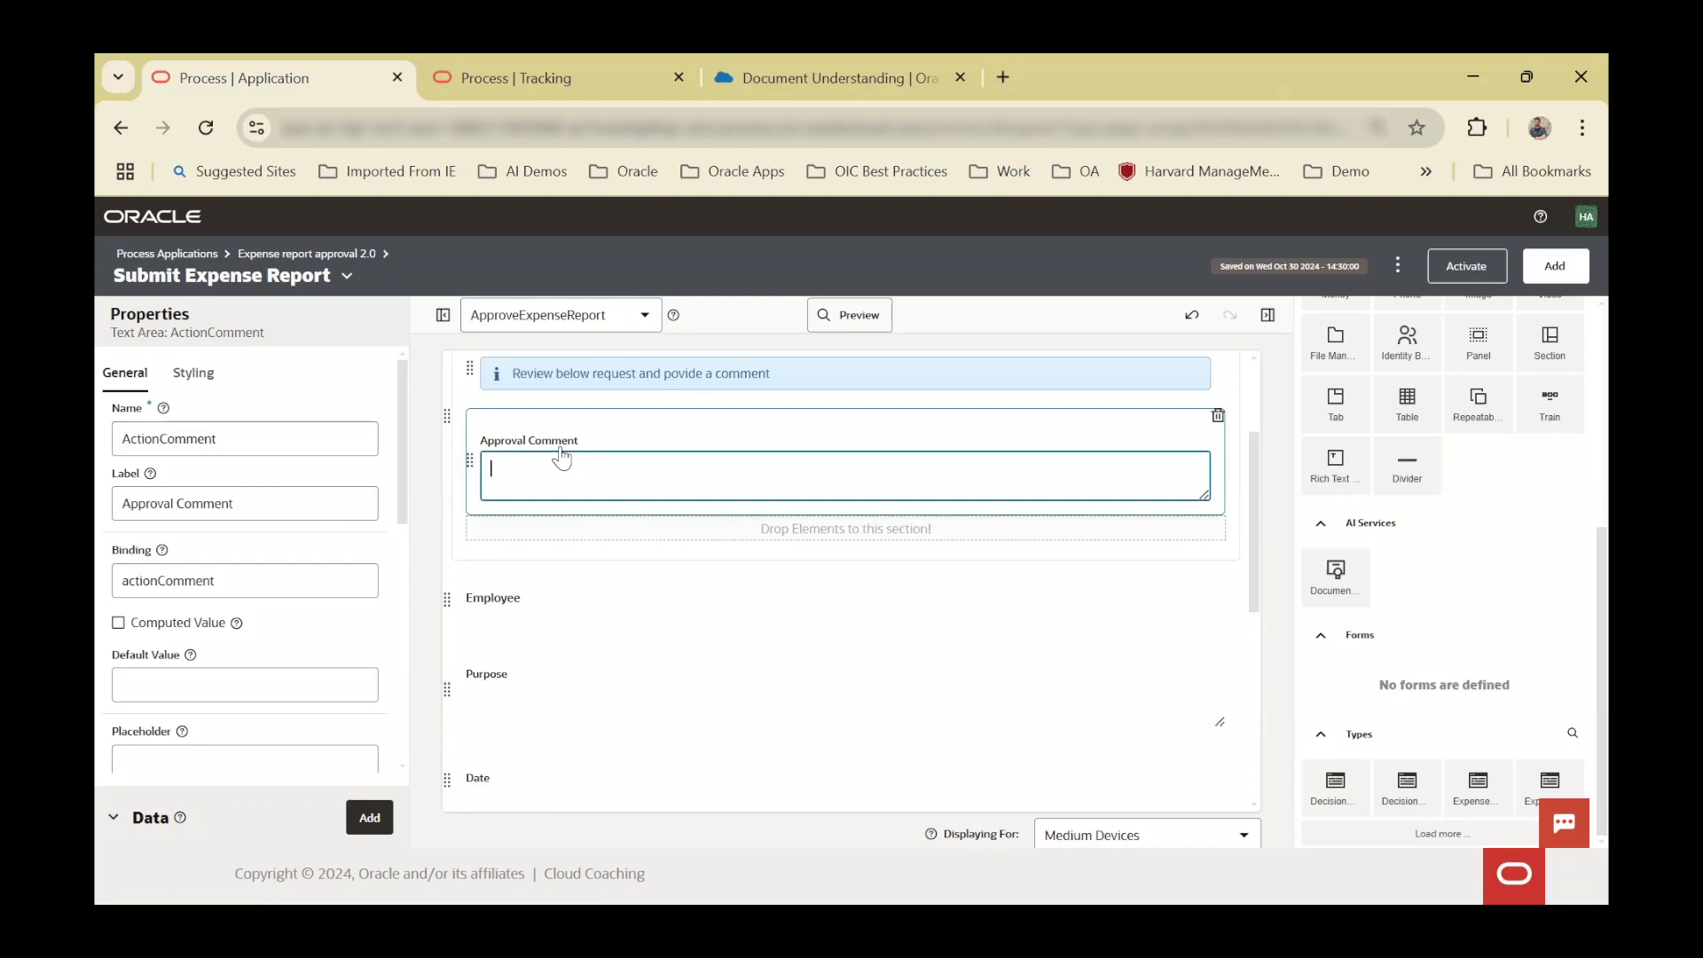
# - View the Expense Report Outcome section in the ResubmitExpenseReport presentation, and switch back to the ApproveExpenseReport presentation
pyautogui.click(635, 315)
pyautogui.click(556, 402)
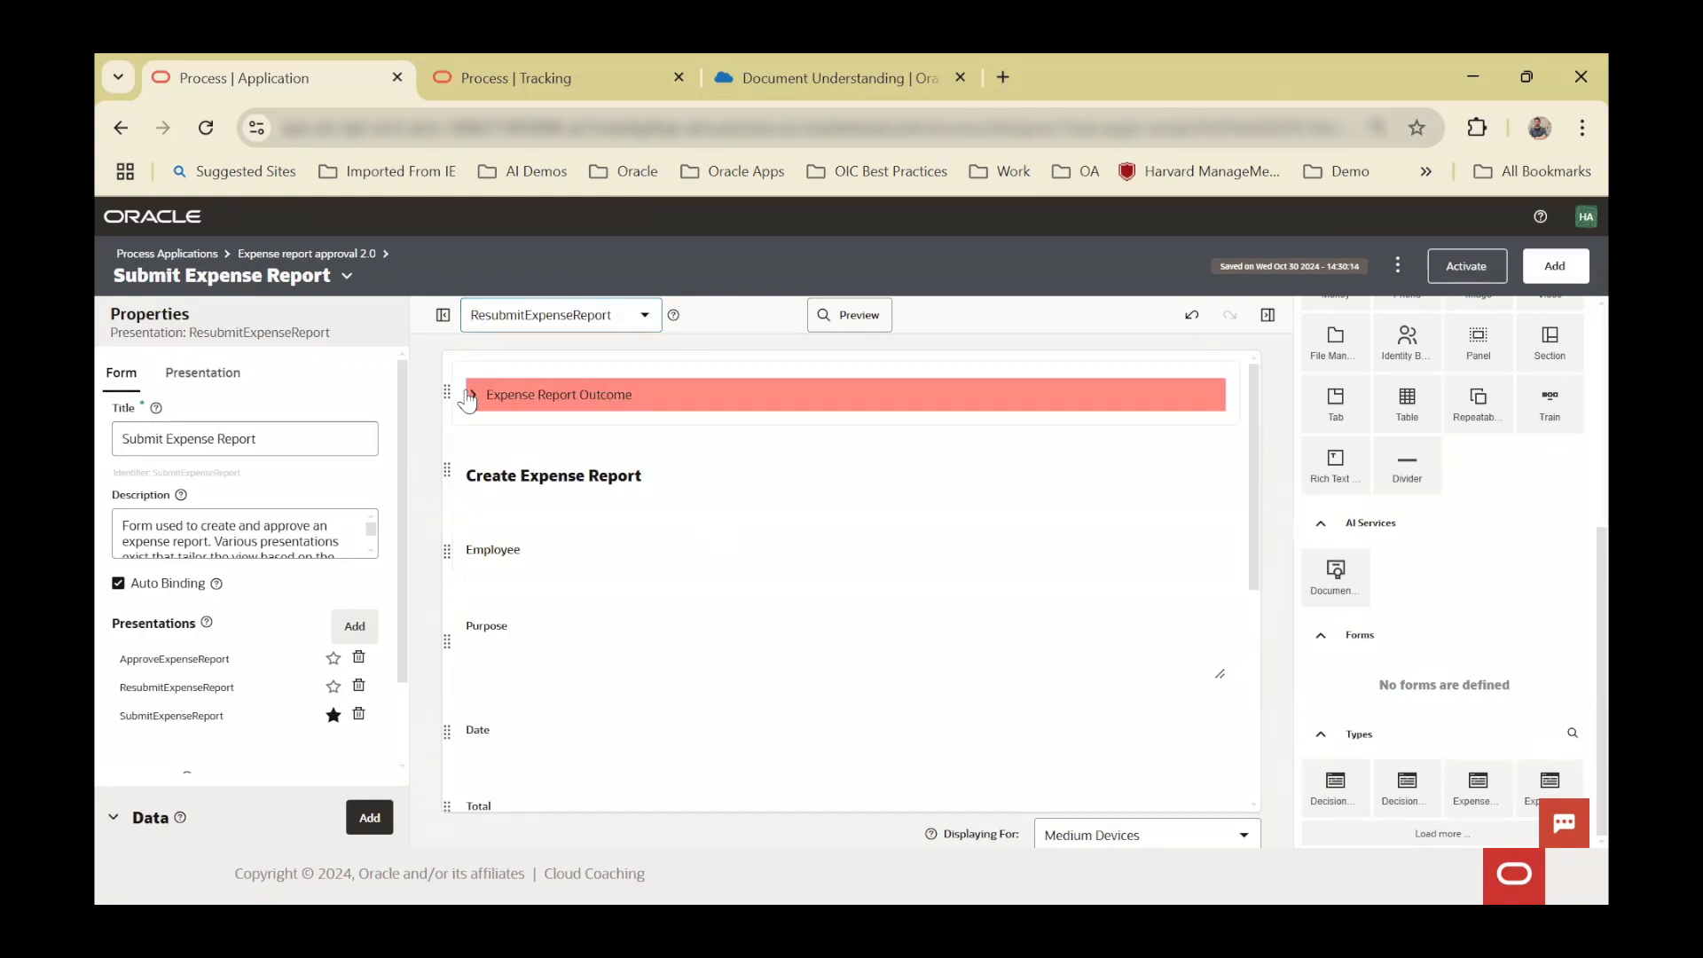
pyautogui.click(657, 470)
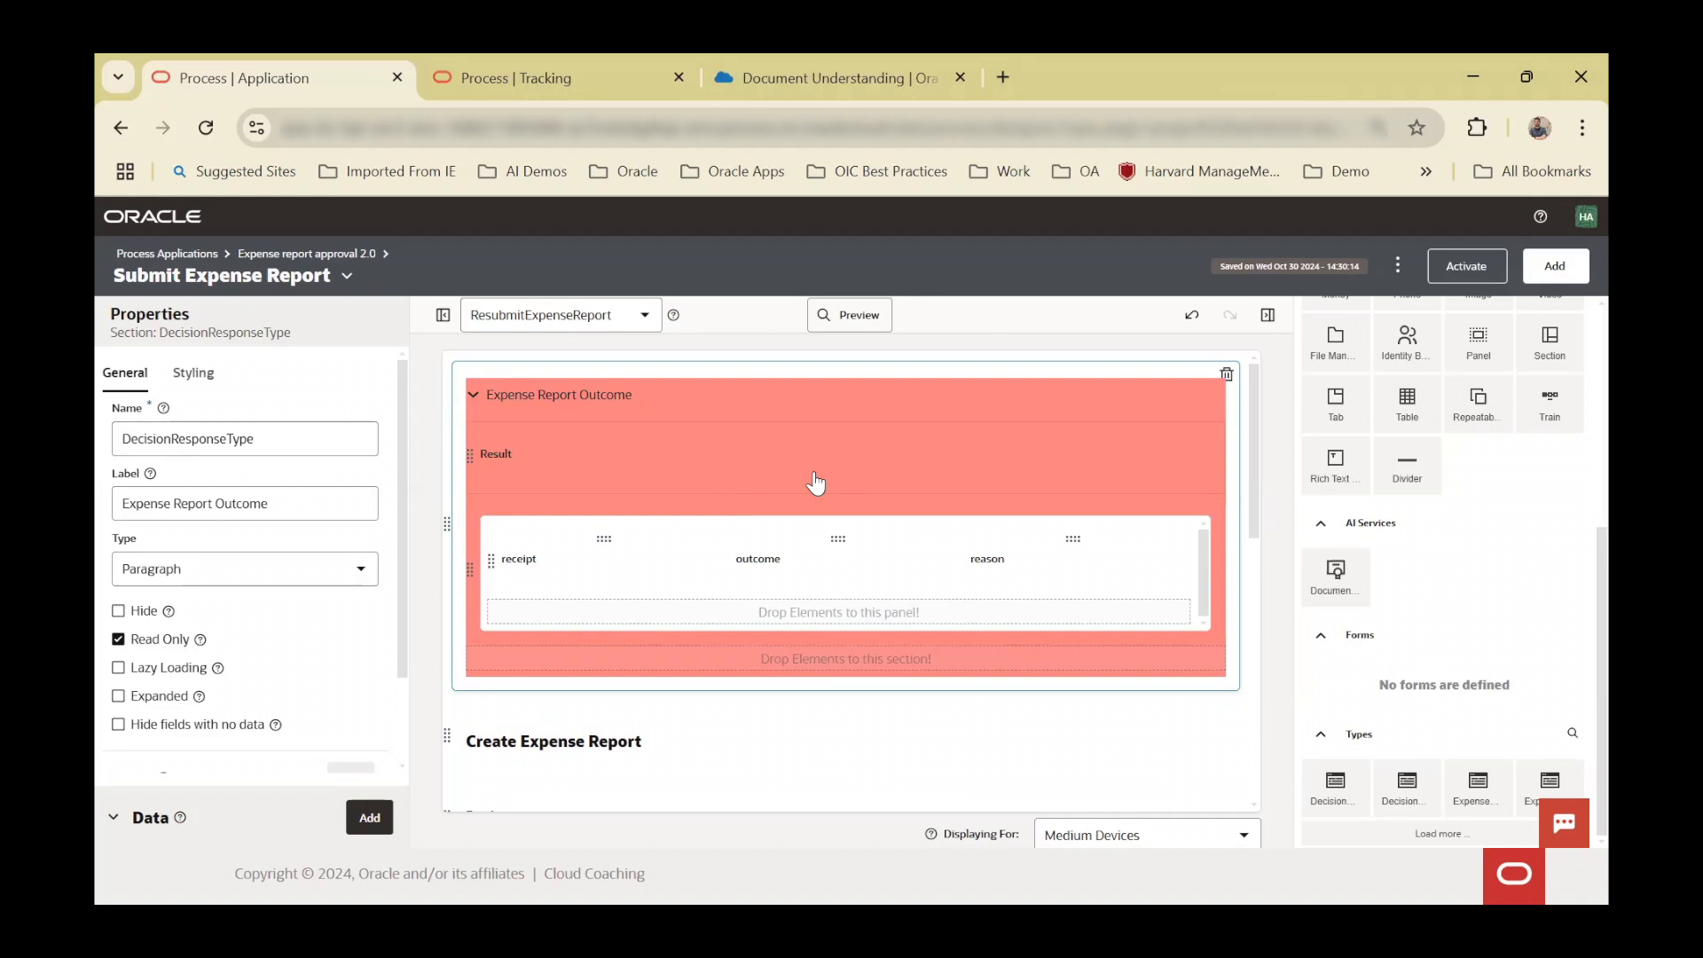
pyautogui.click(645, 317)
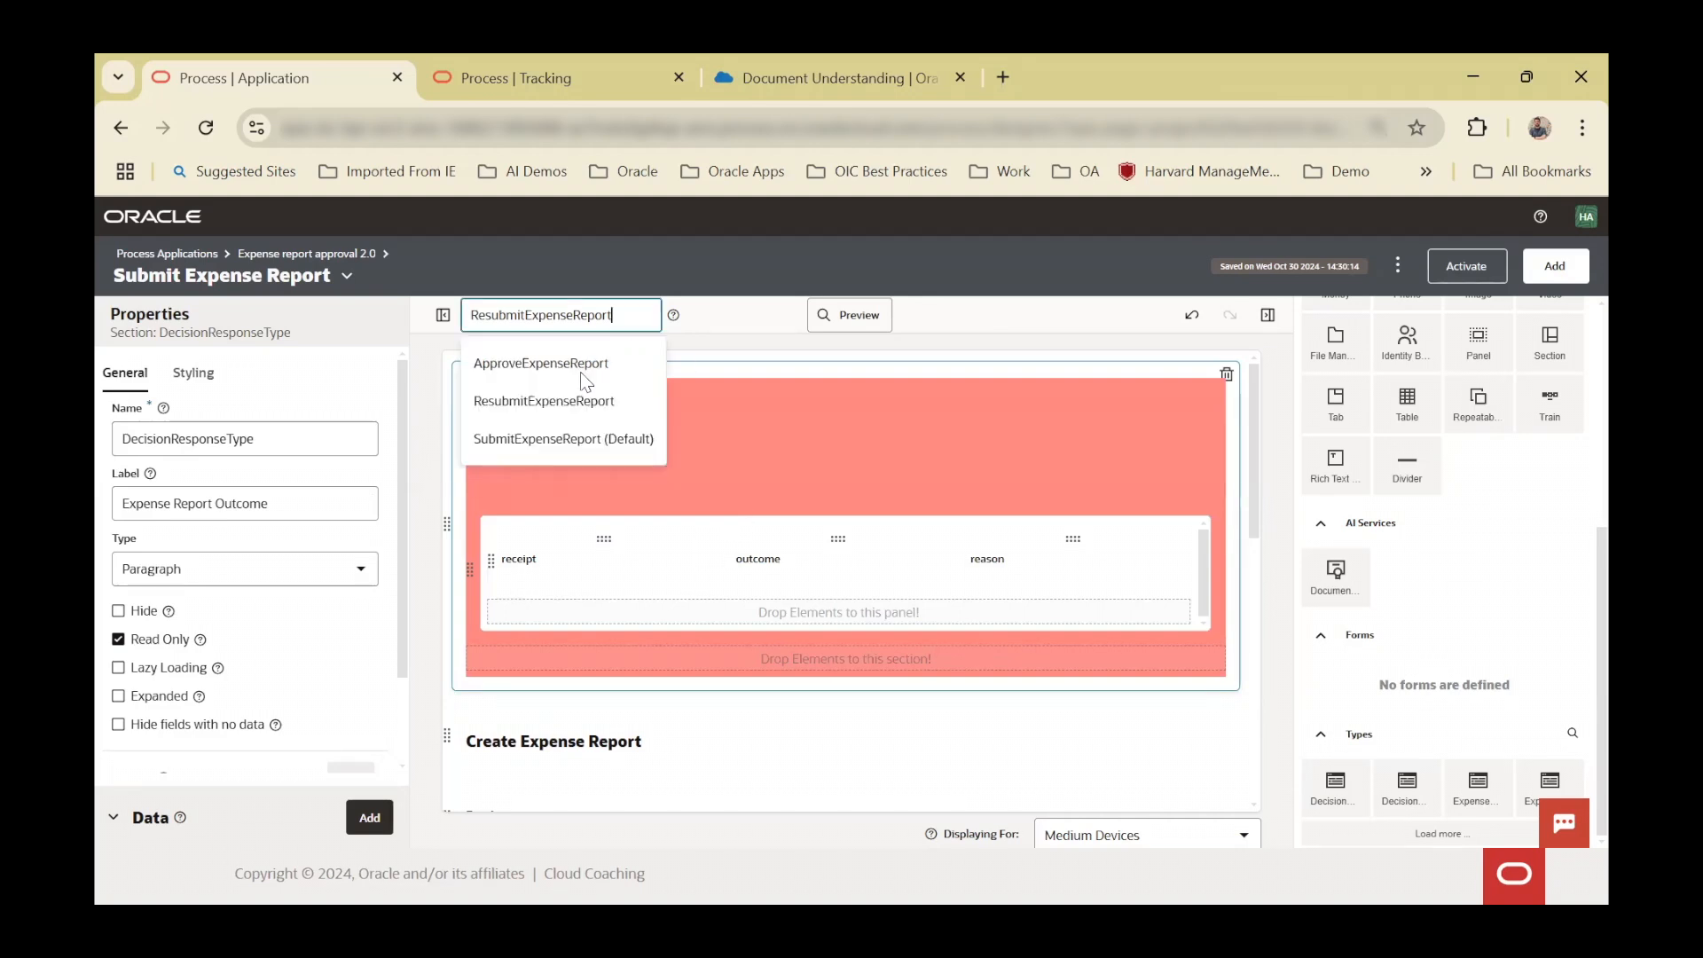
pyautogui.click(642, 369)
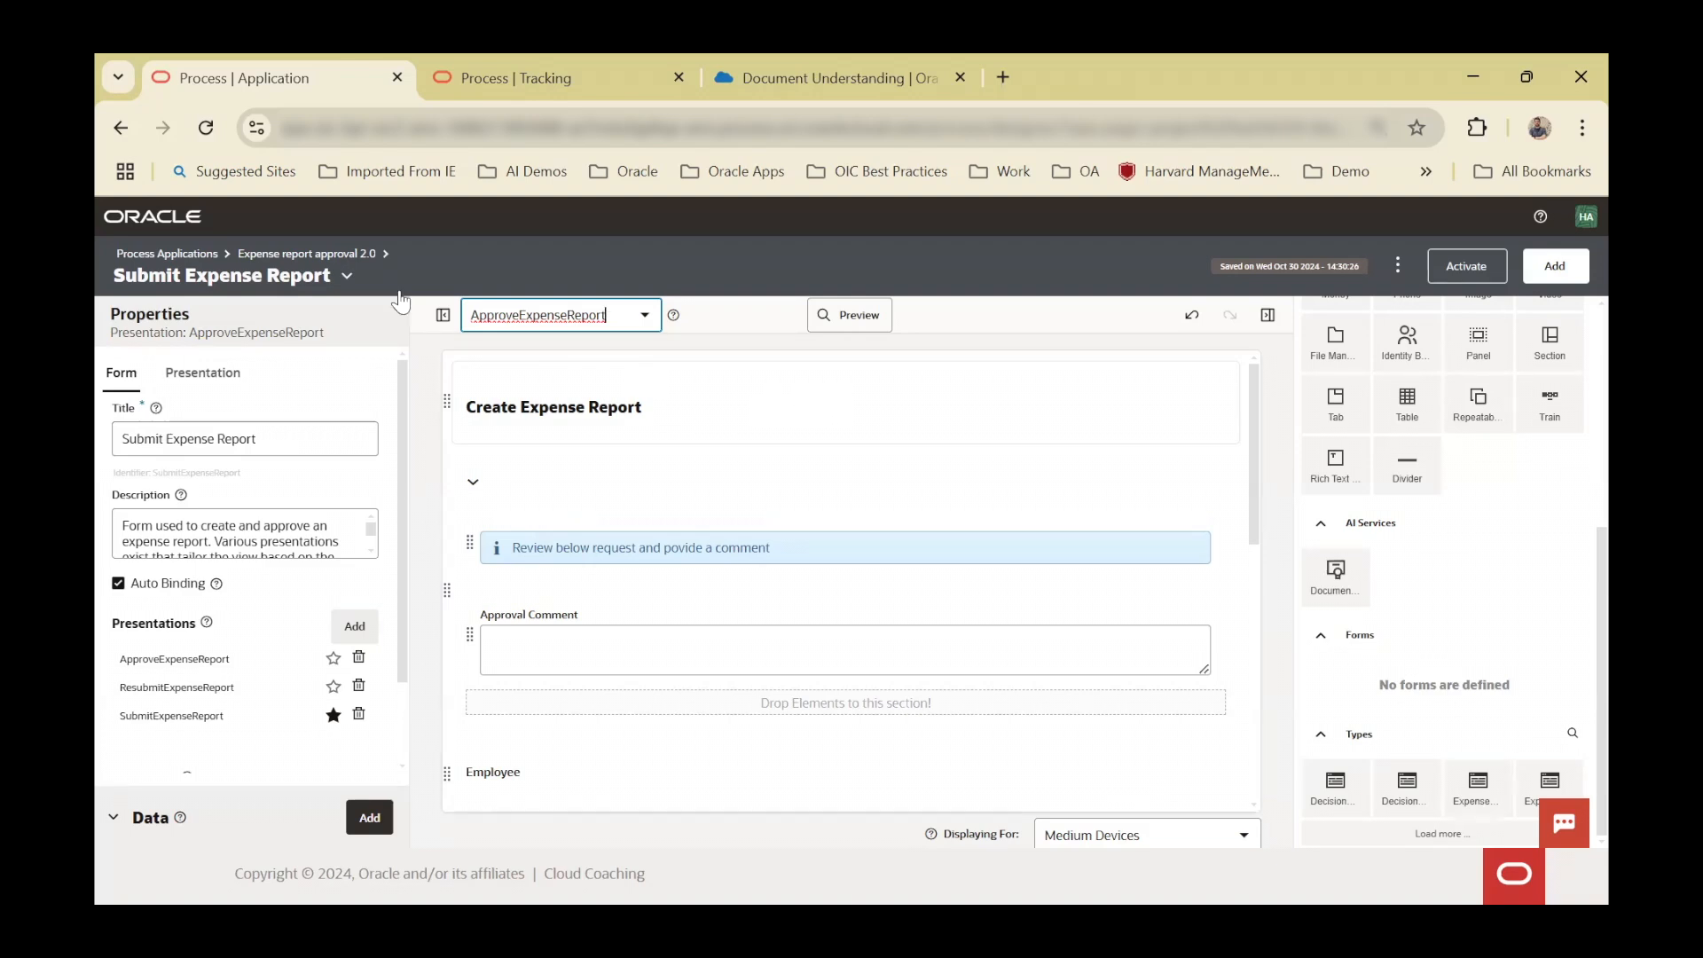
# - Leave the form and open the Expense Report Approval Service decision of the Expense report approval application
pyautogui.click(192, 257)
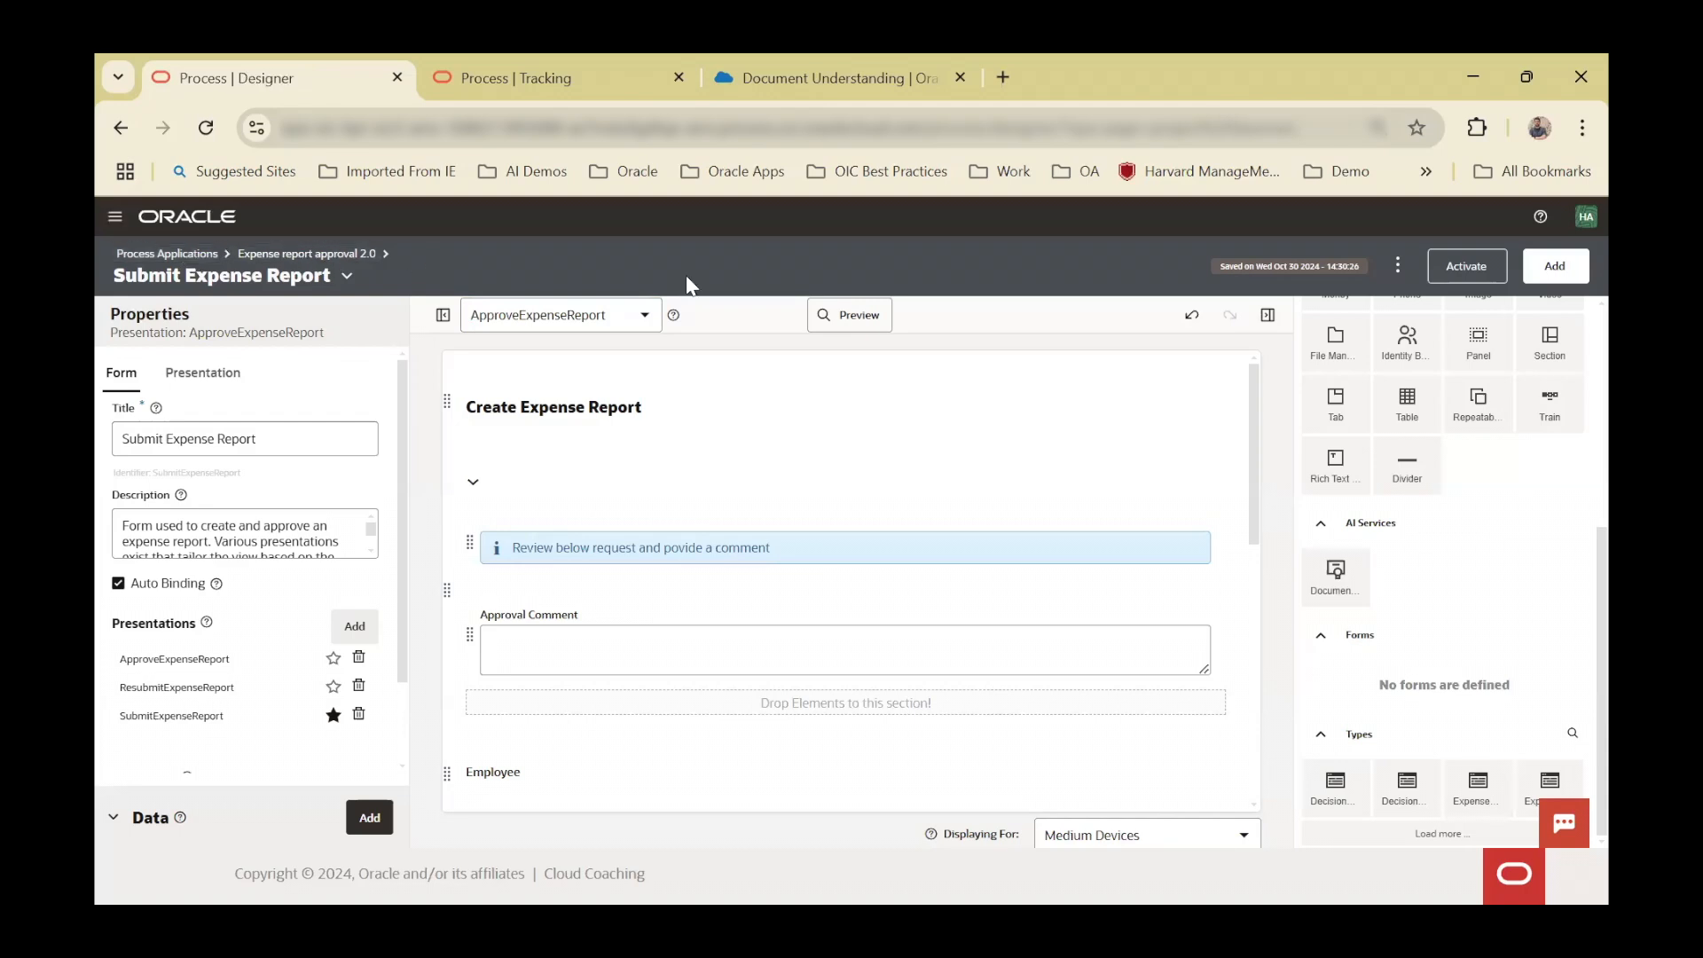
pyautogui.click(168, 258)
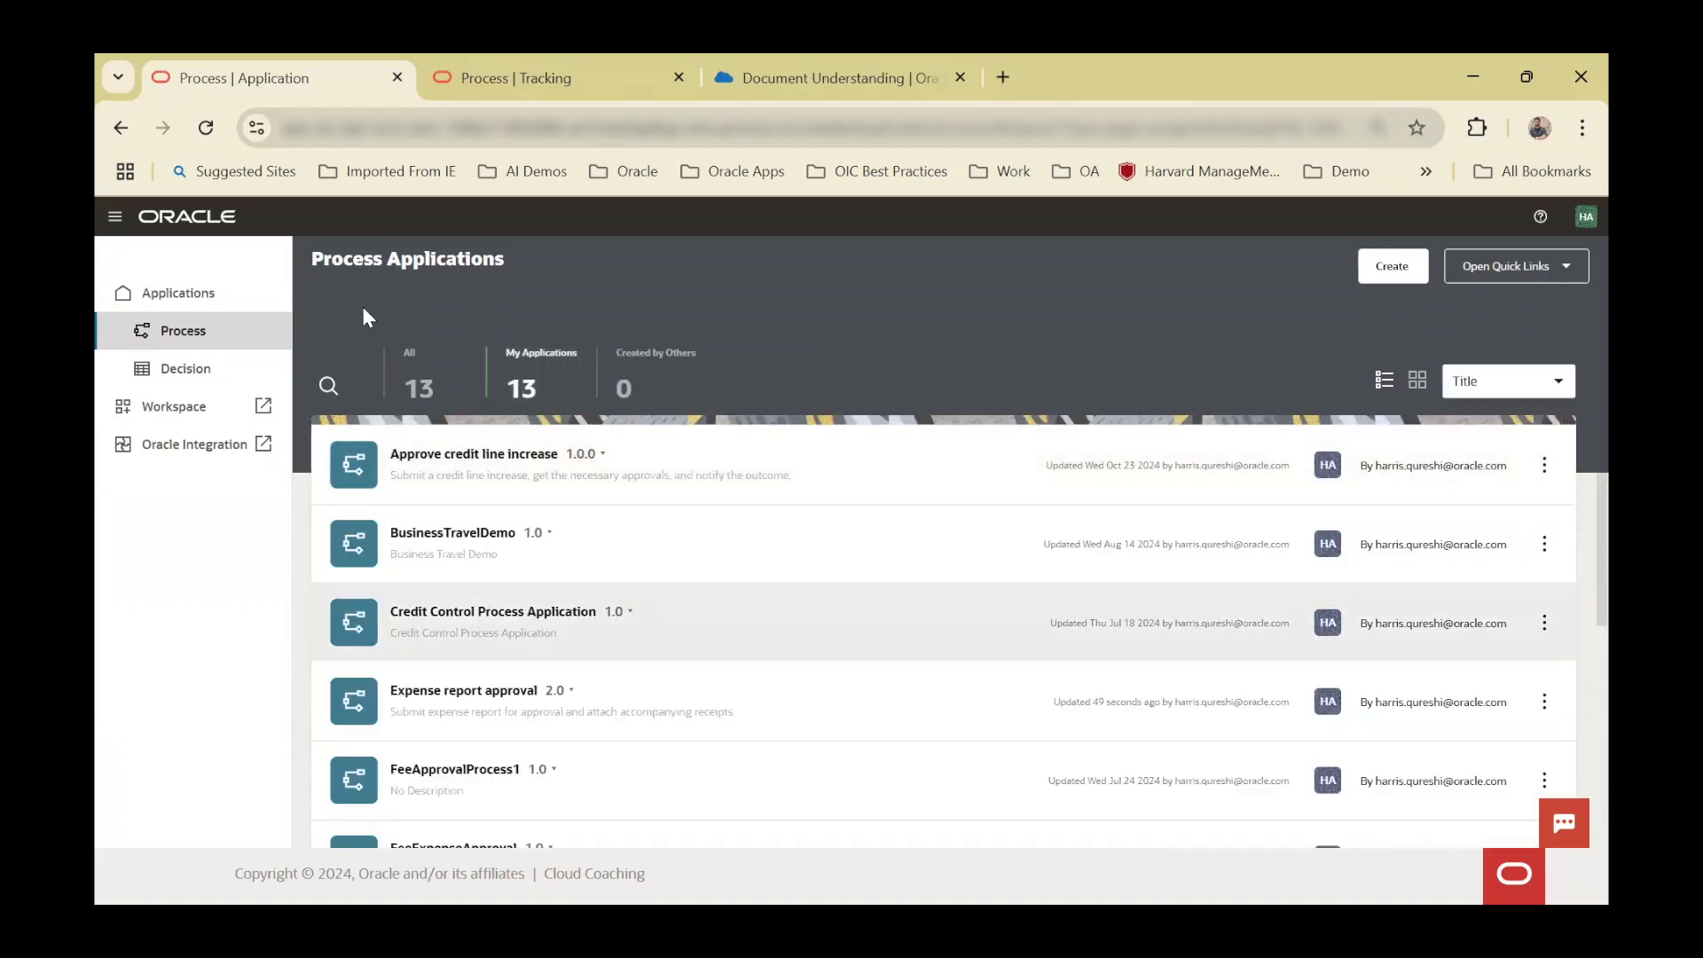
pyautogui.click(506, 626)
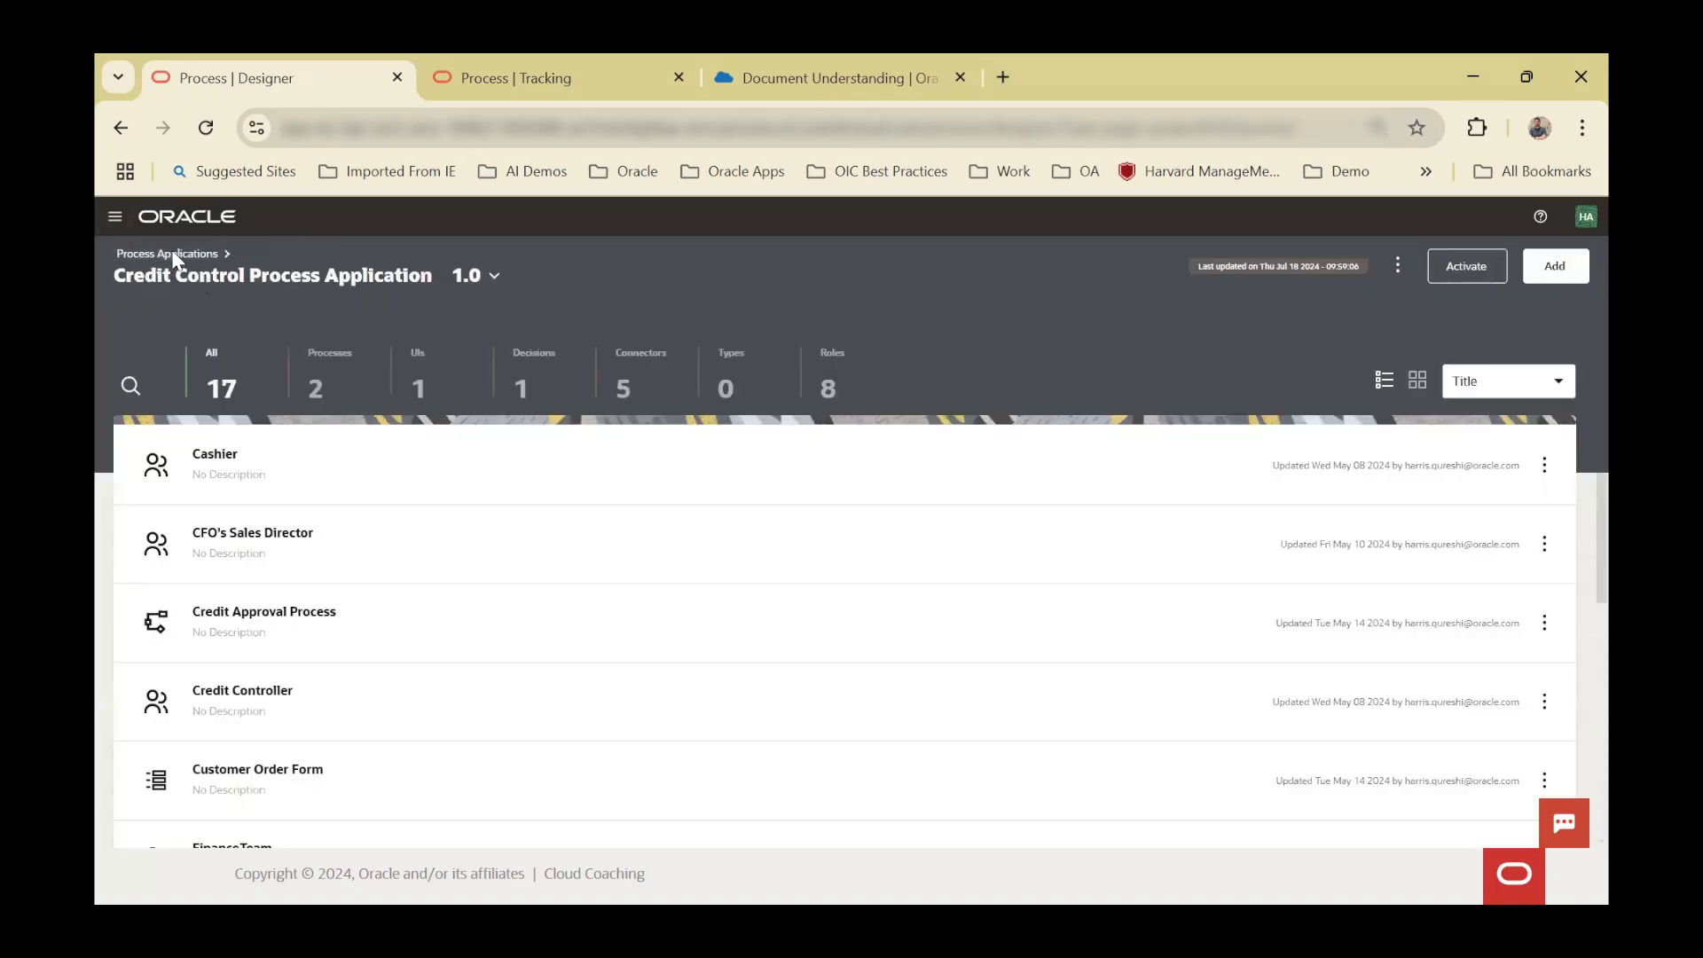
pyautogui.click(153, 255)
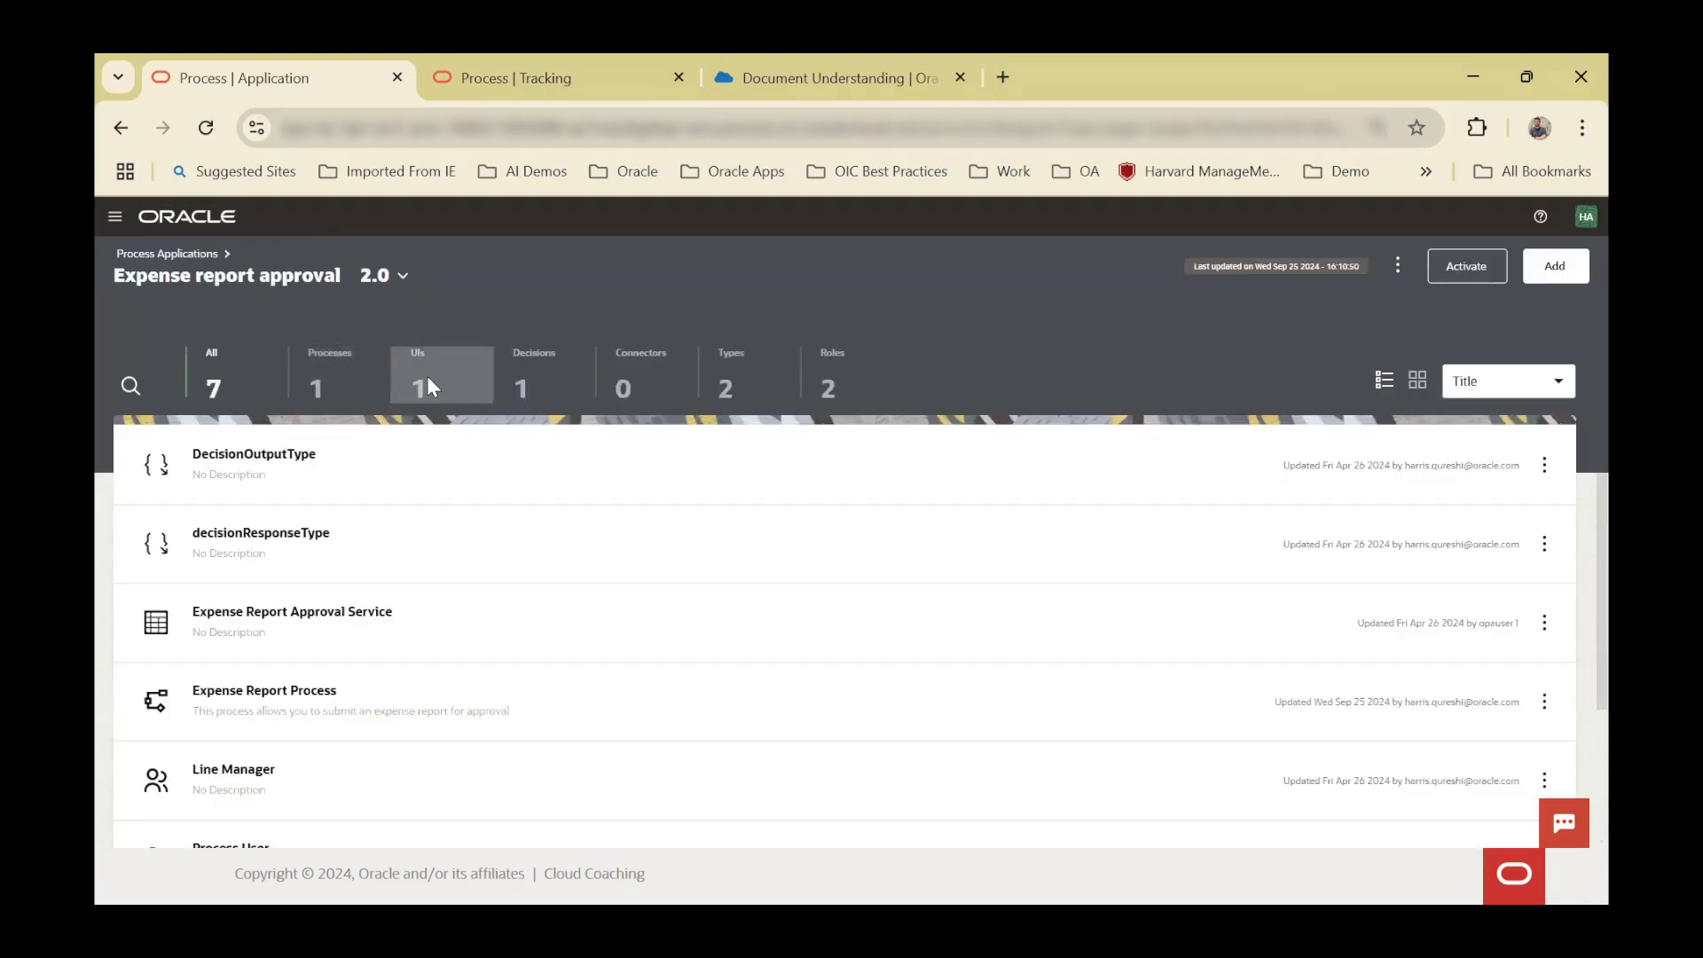
pyautogui.click(427, 375)
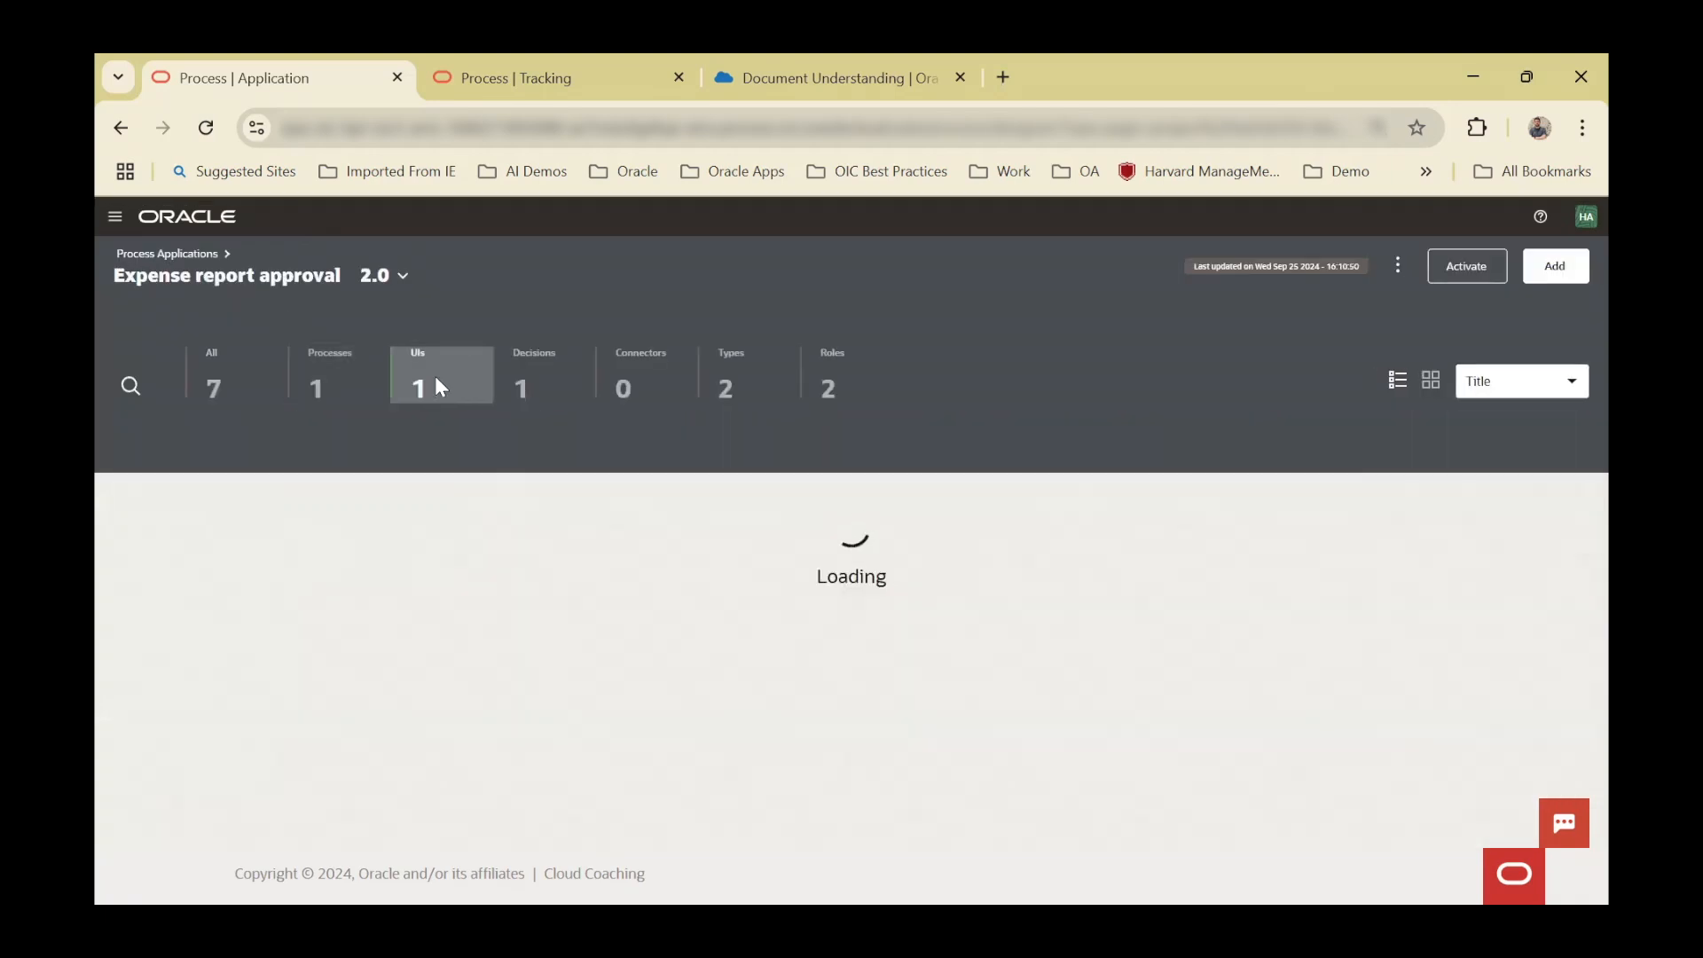
pyautogui.click(536, 376)
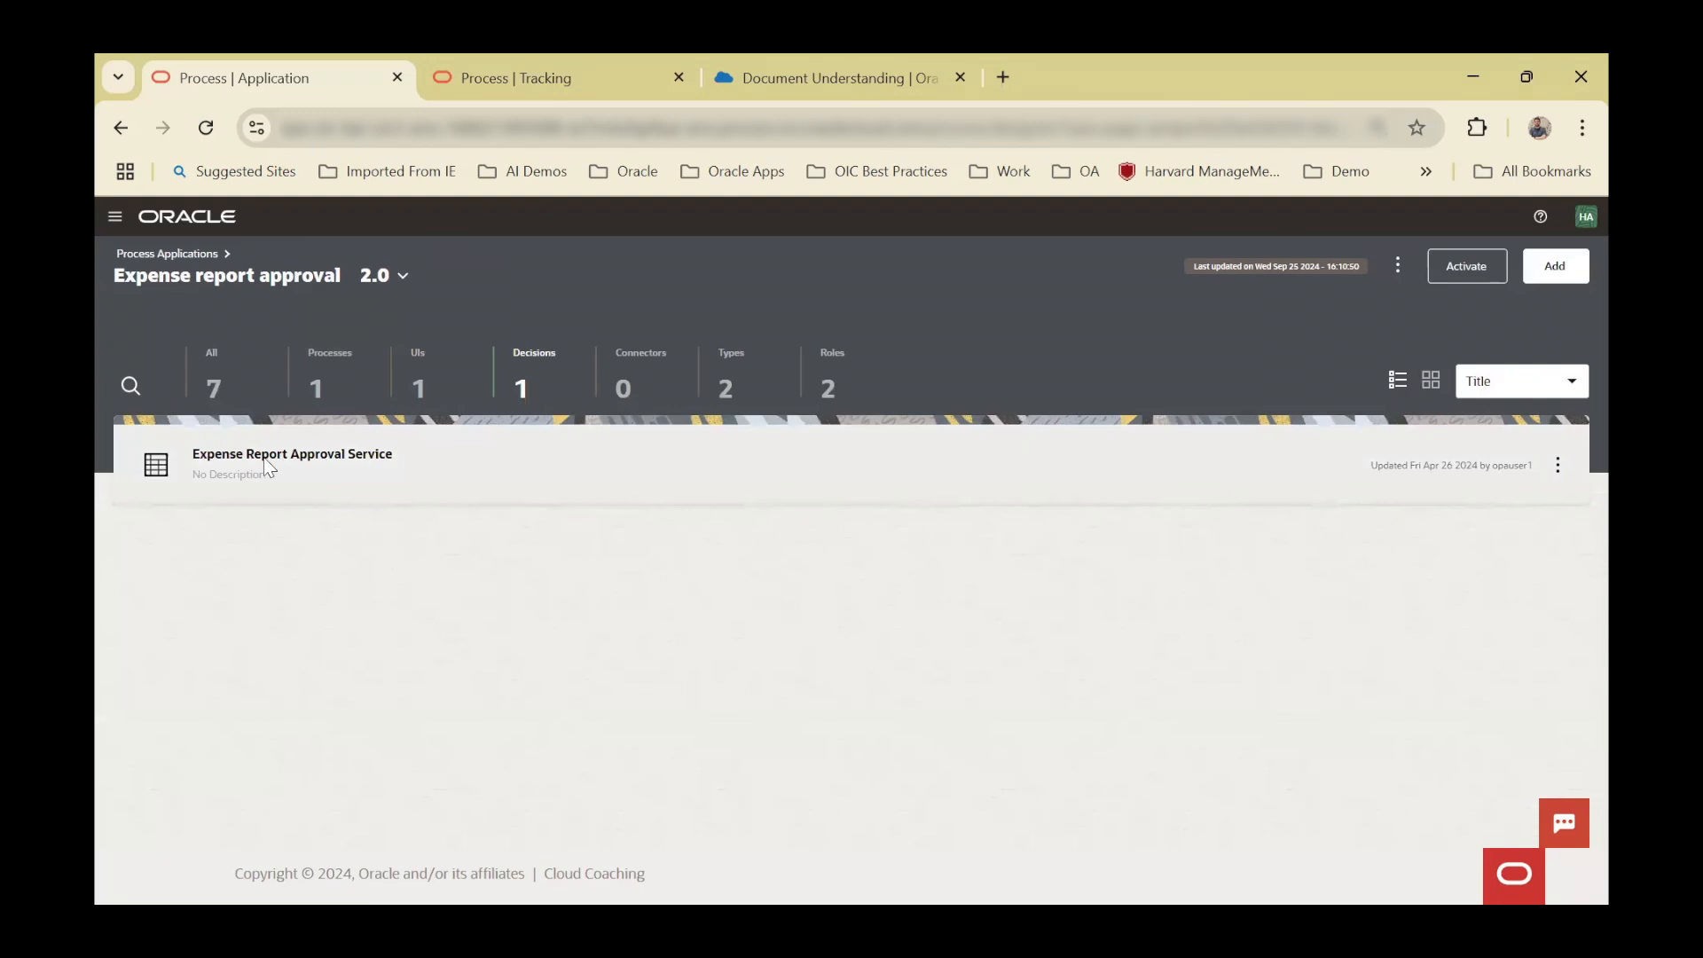
pyautogui.click(268, 468)
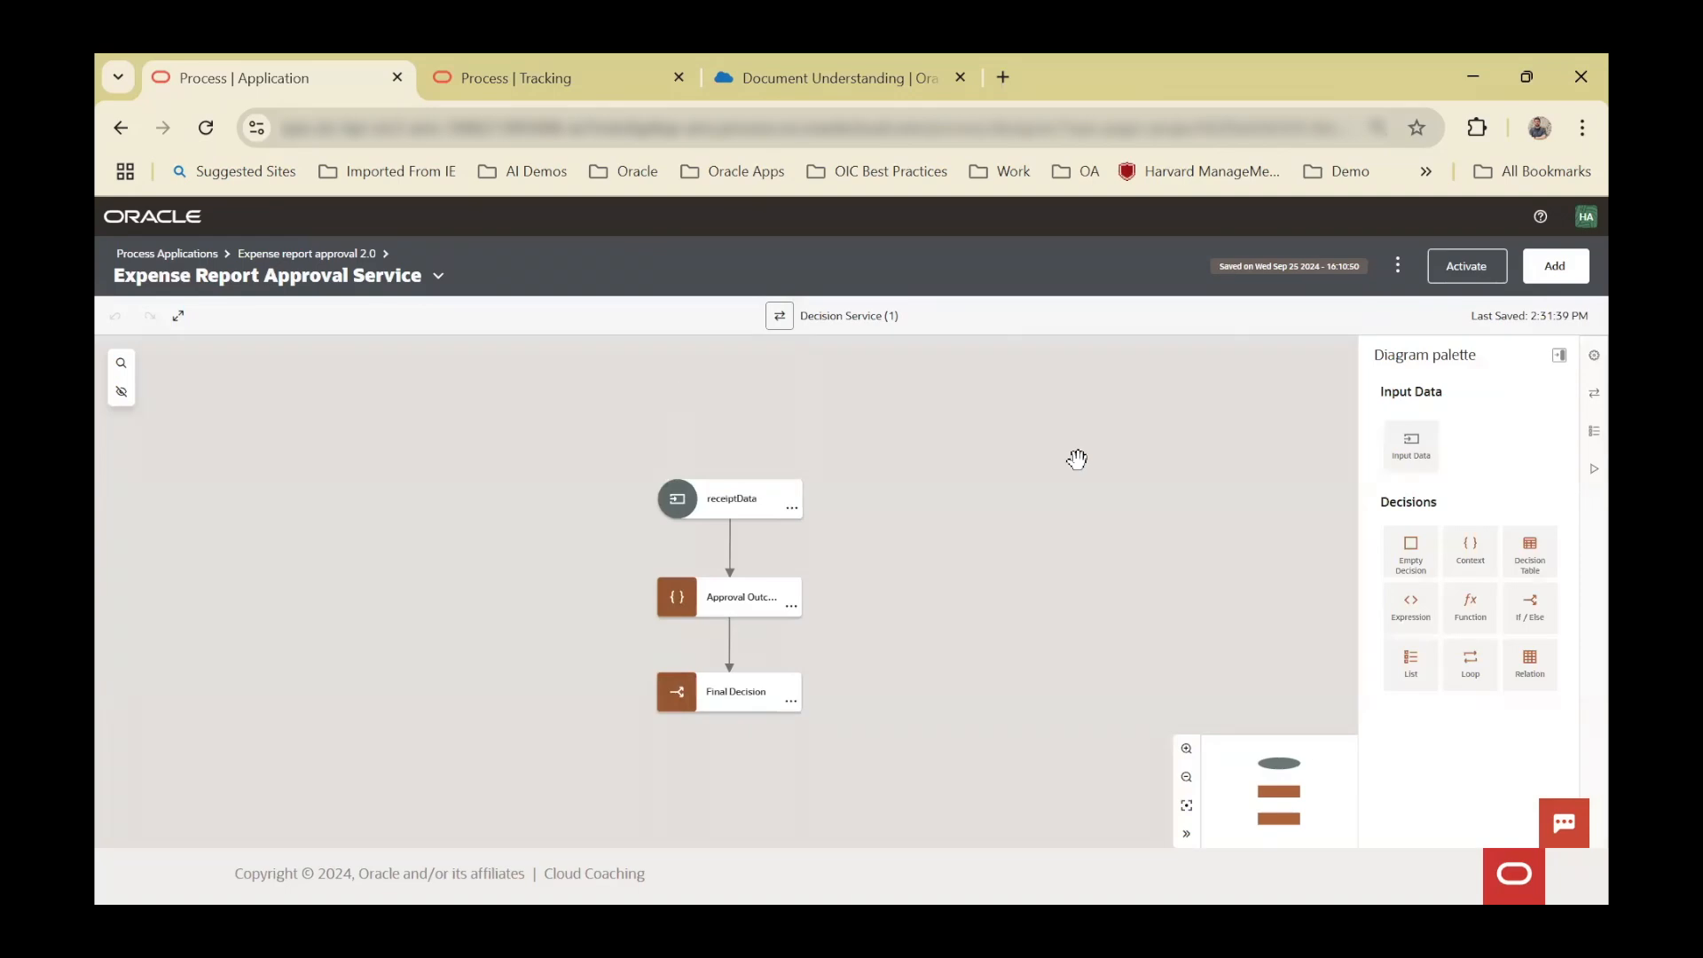
# - Review the receiptData input's properties and bring up the decision table inside the Approval Outcome decision
pyautogui.click(792, 510)
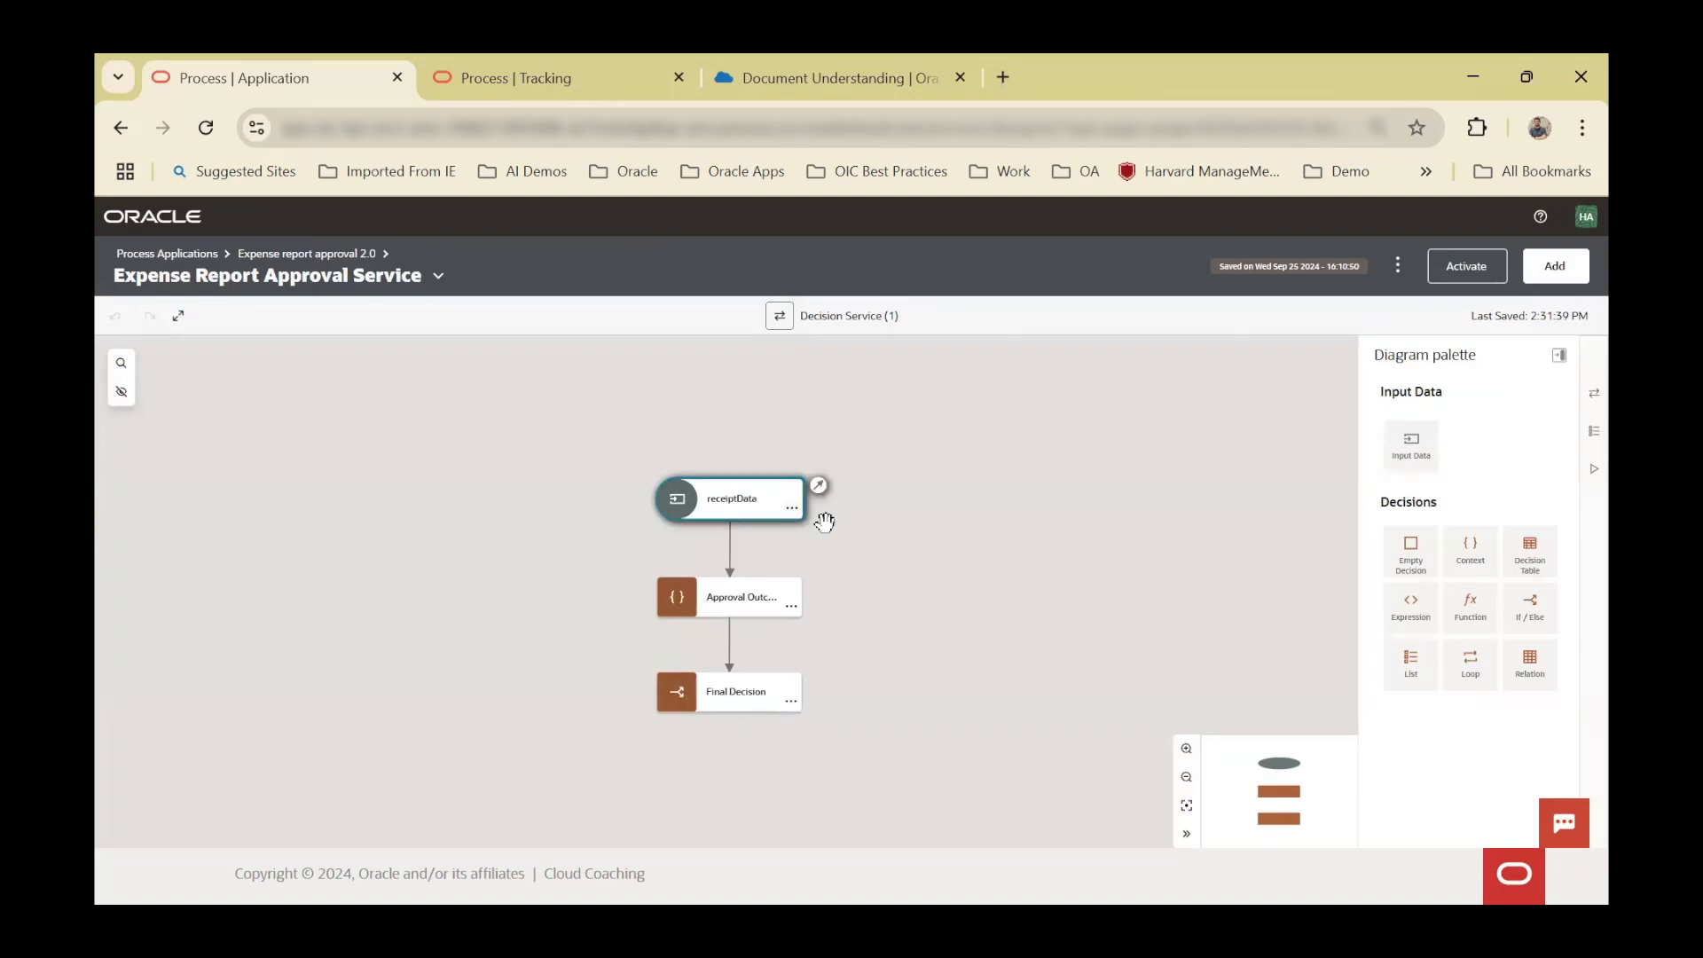
pyautogui.click(831, 532)
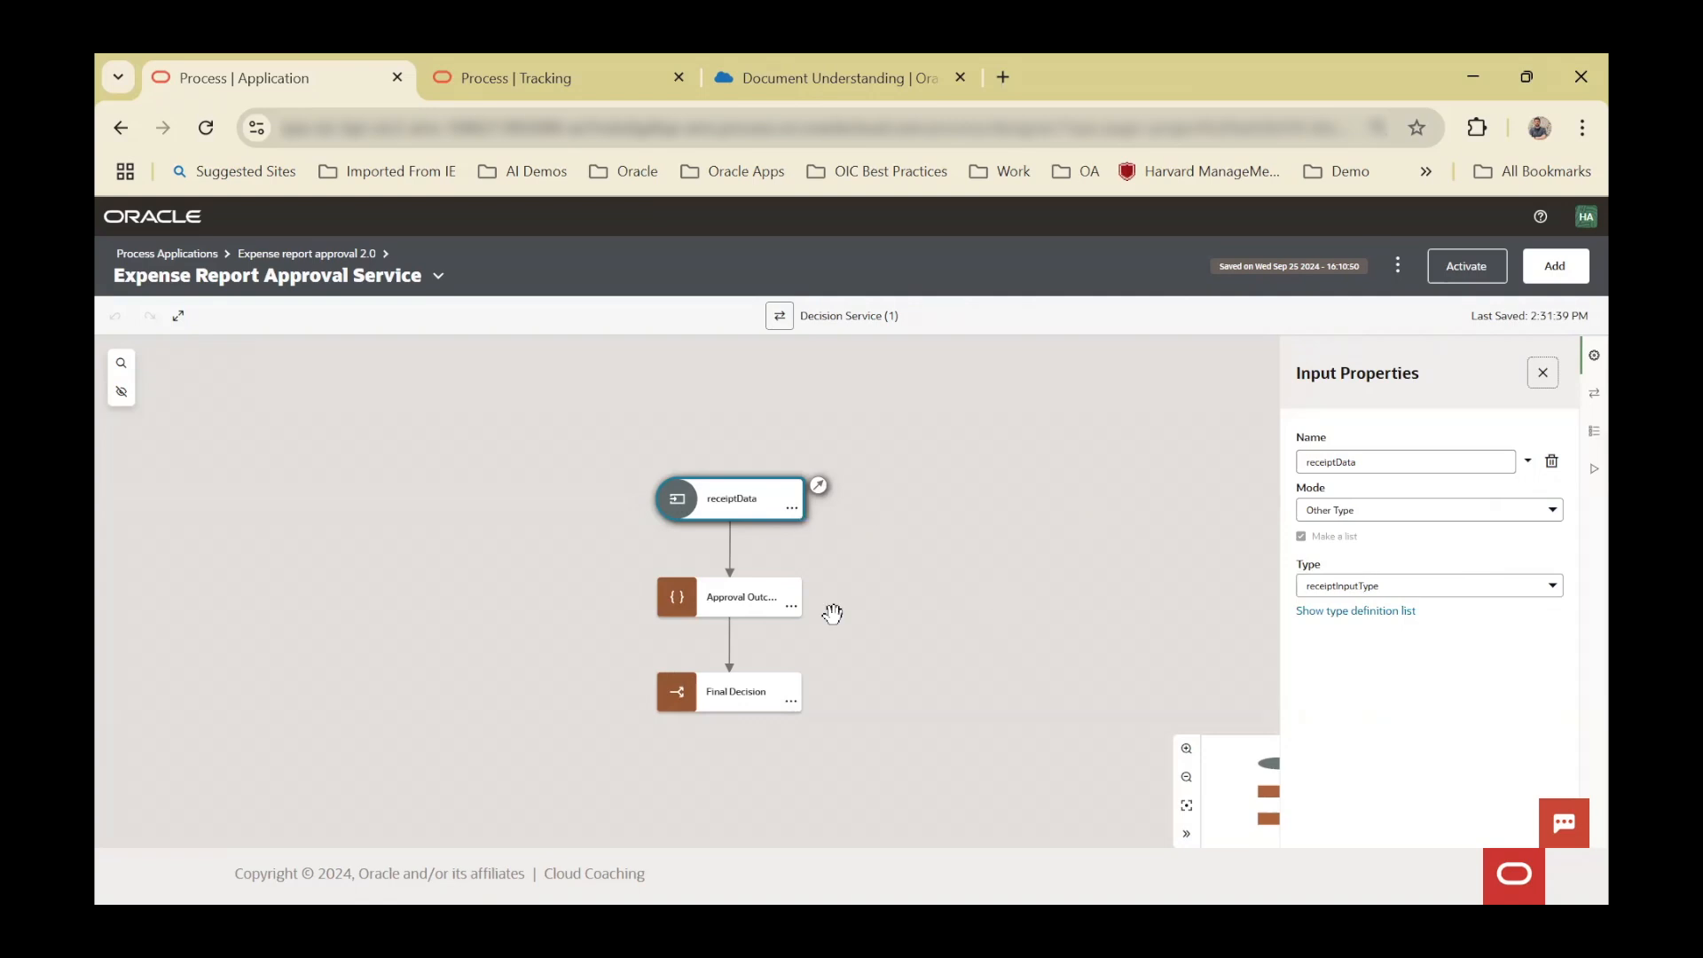
pyautogui.click(682, 606)
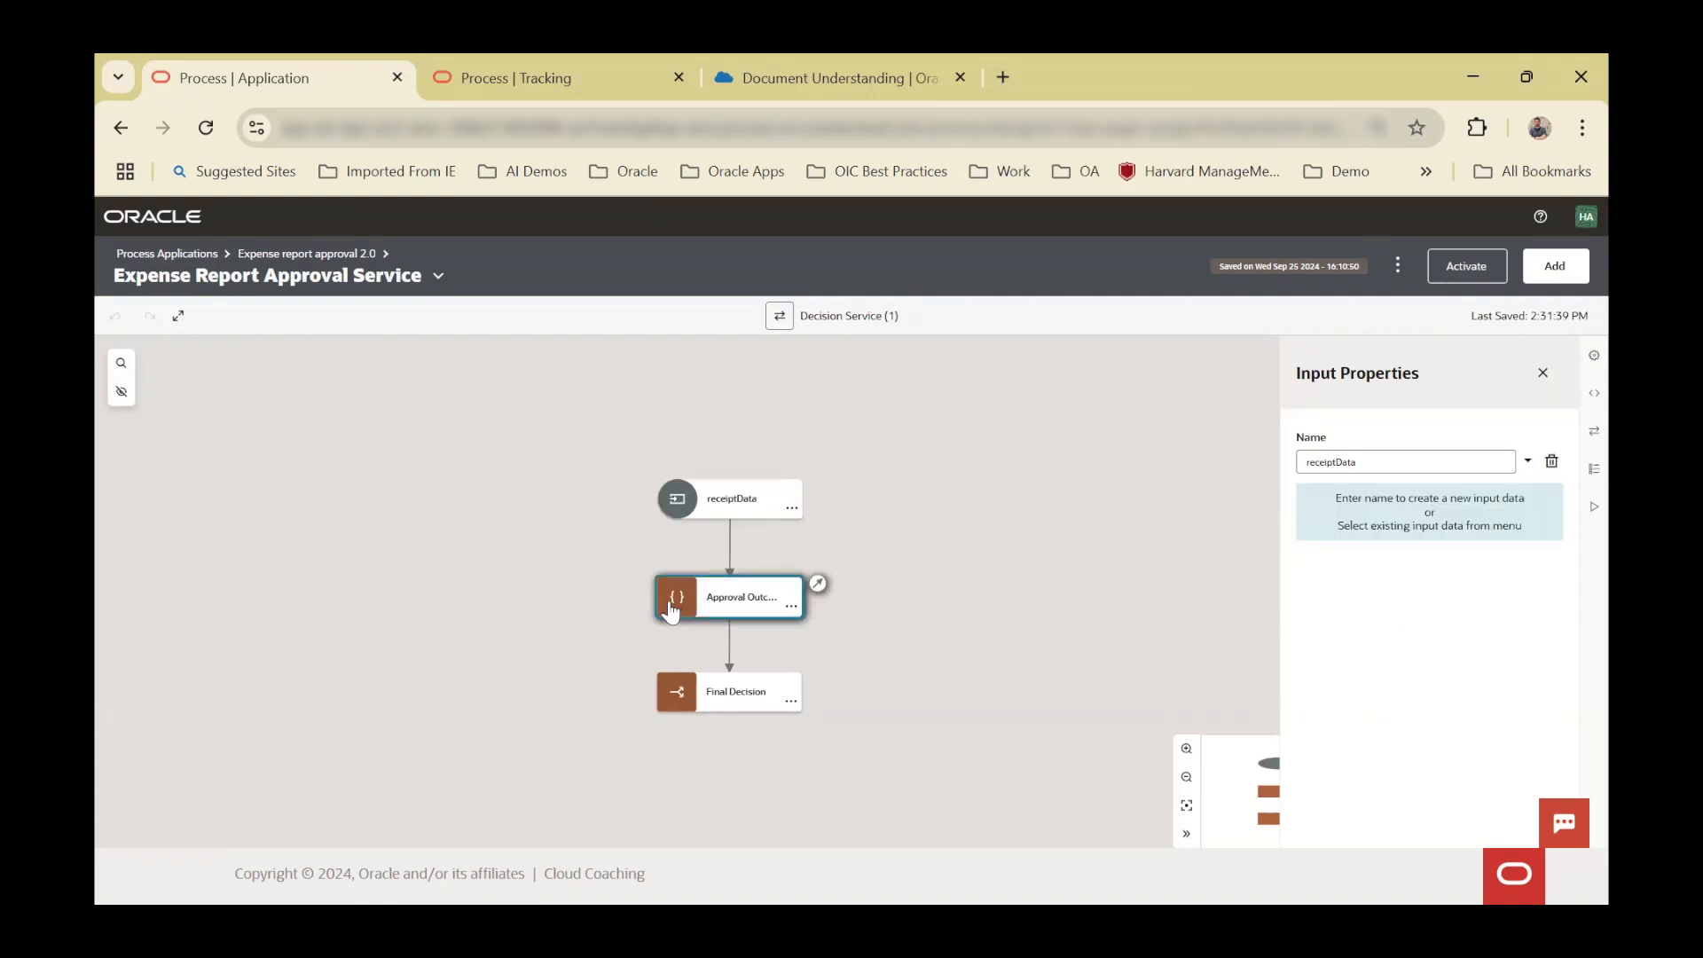
pyautogui.click(672, 612)
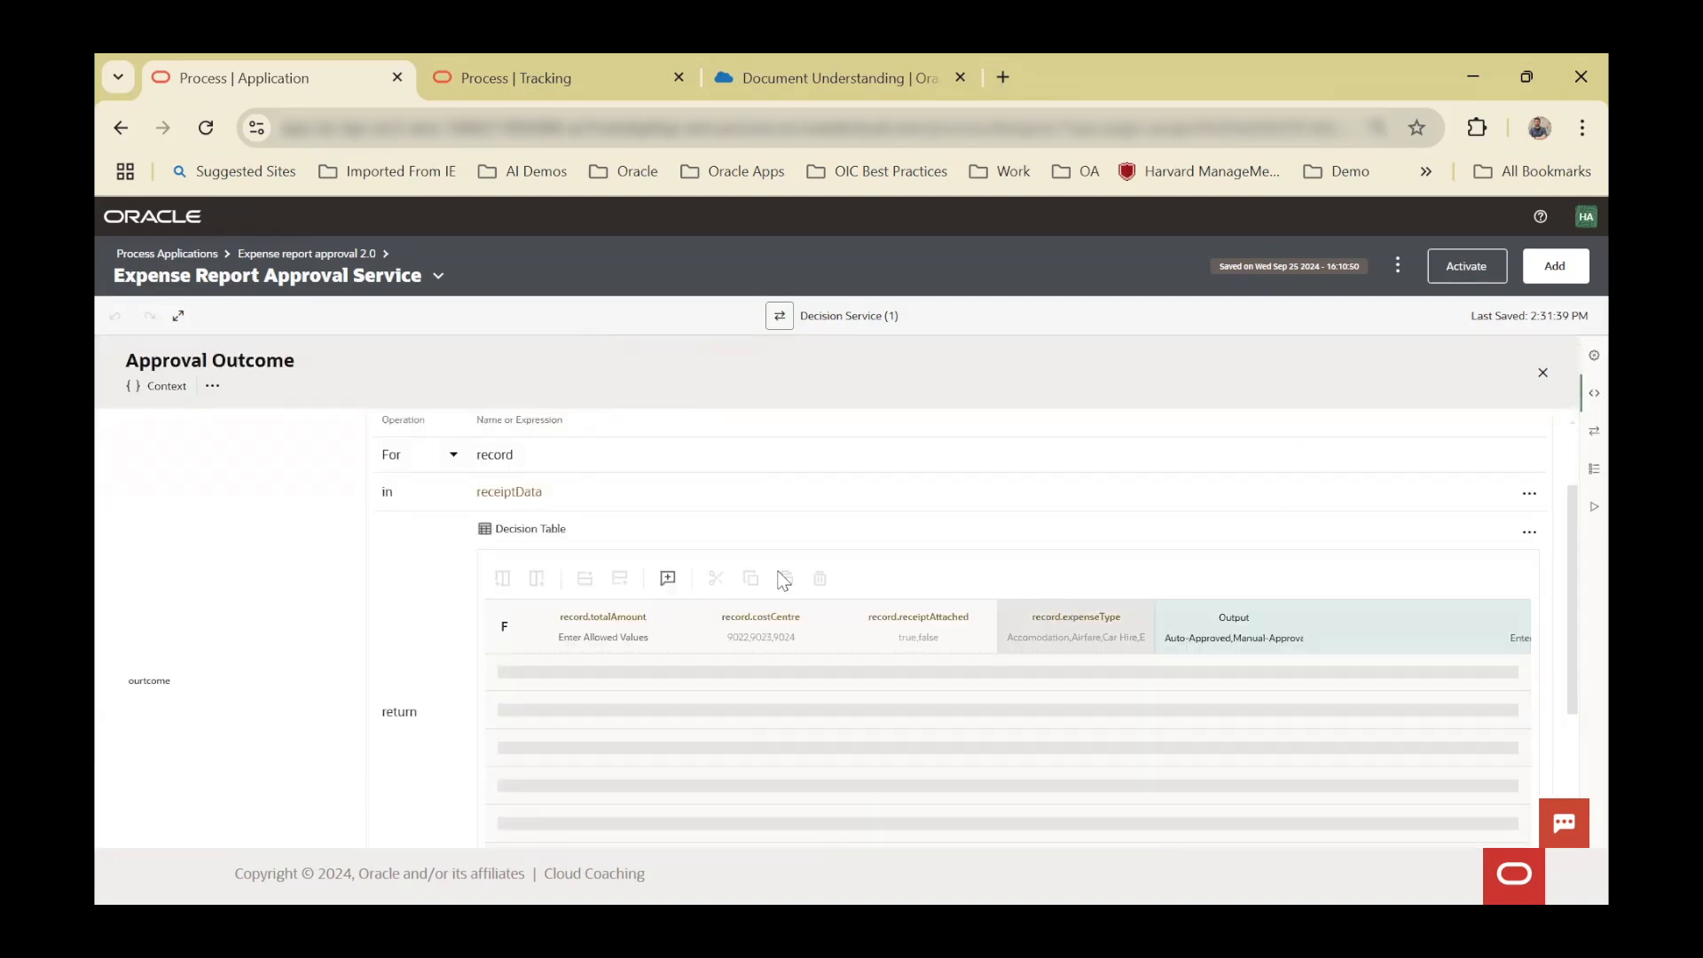
pyautogui.scroll(-3, 1011, 593)
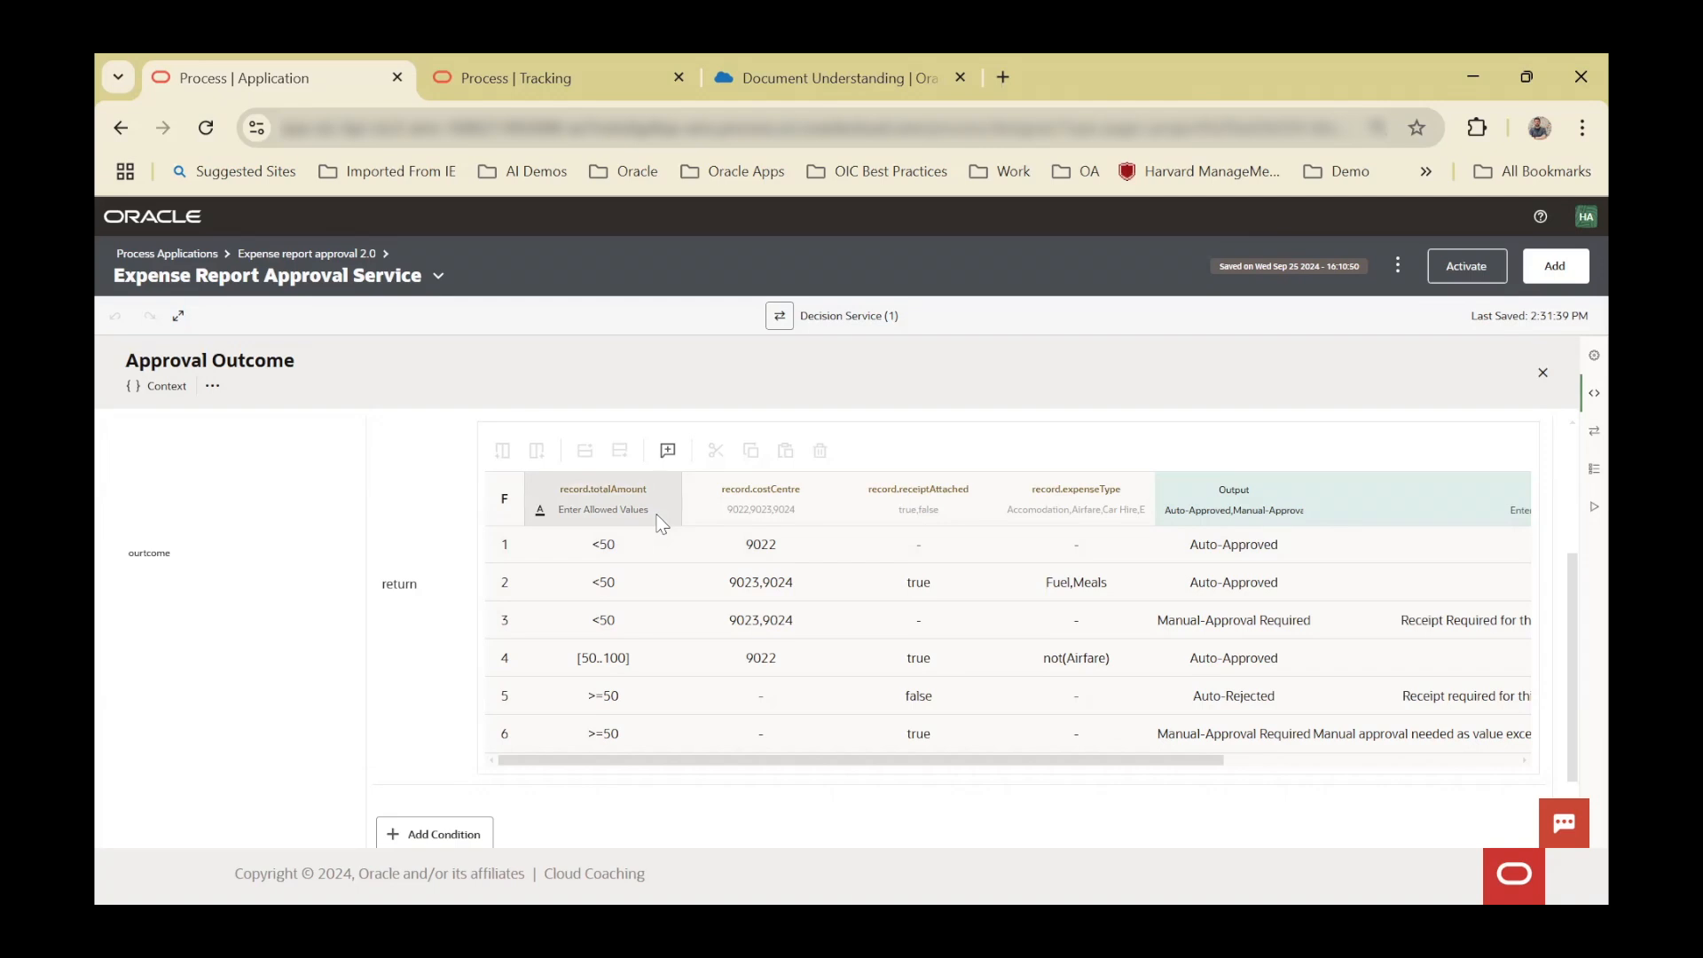
# - Inspect the available input modes for the record.receiptAttached condition in rule 1 of the decision table, leaving the mode at Any
pyautogui.click(920, 548)
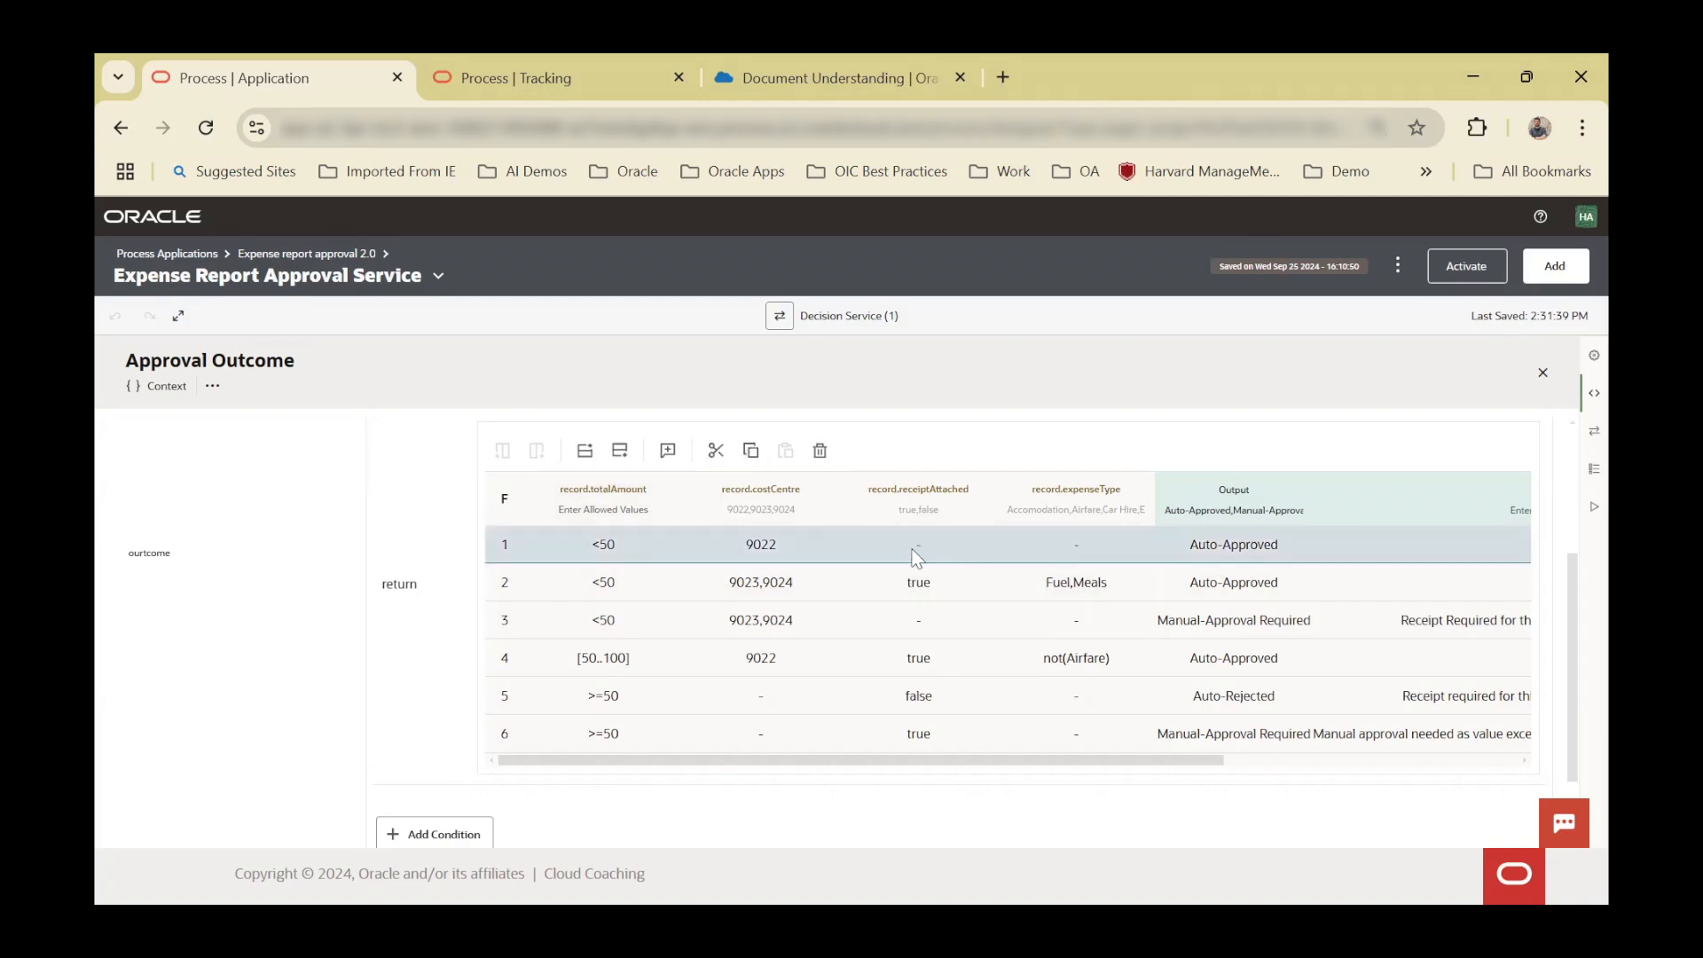
pyautogui.click(887, 549)
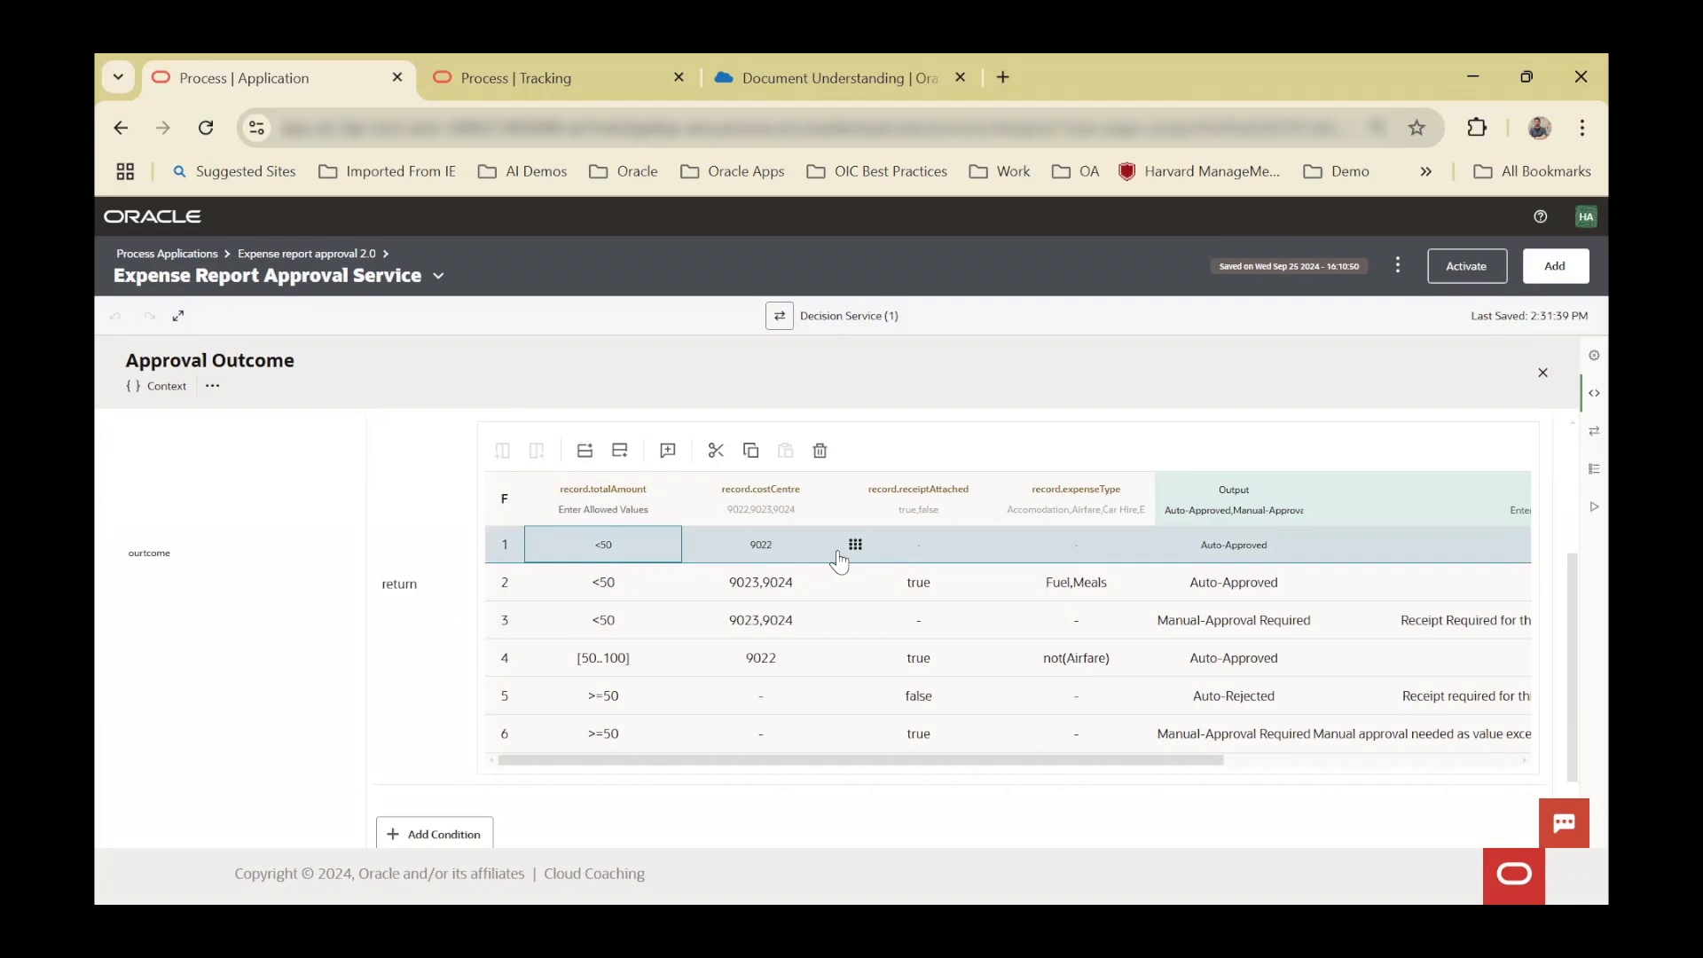
pyautogui.click(857, 552)
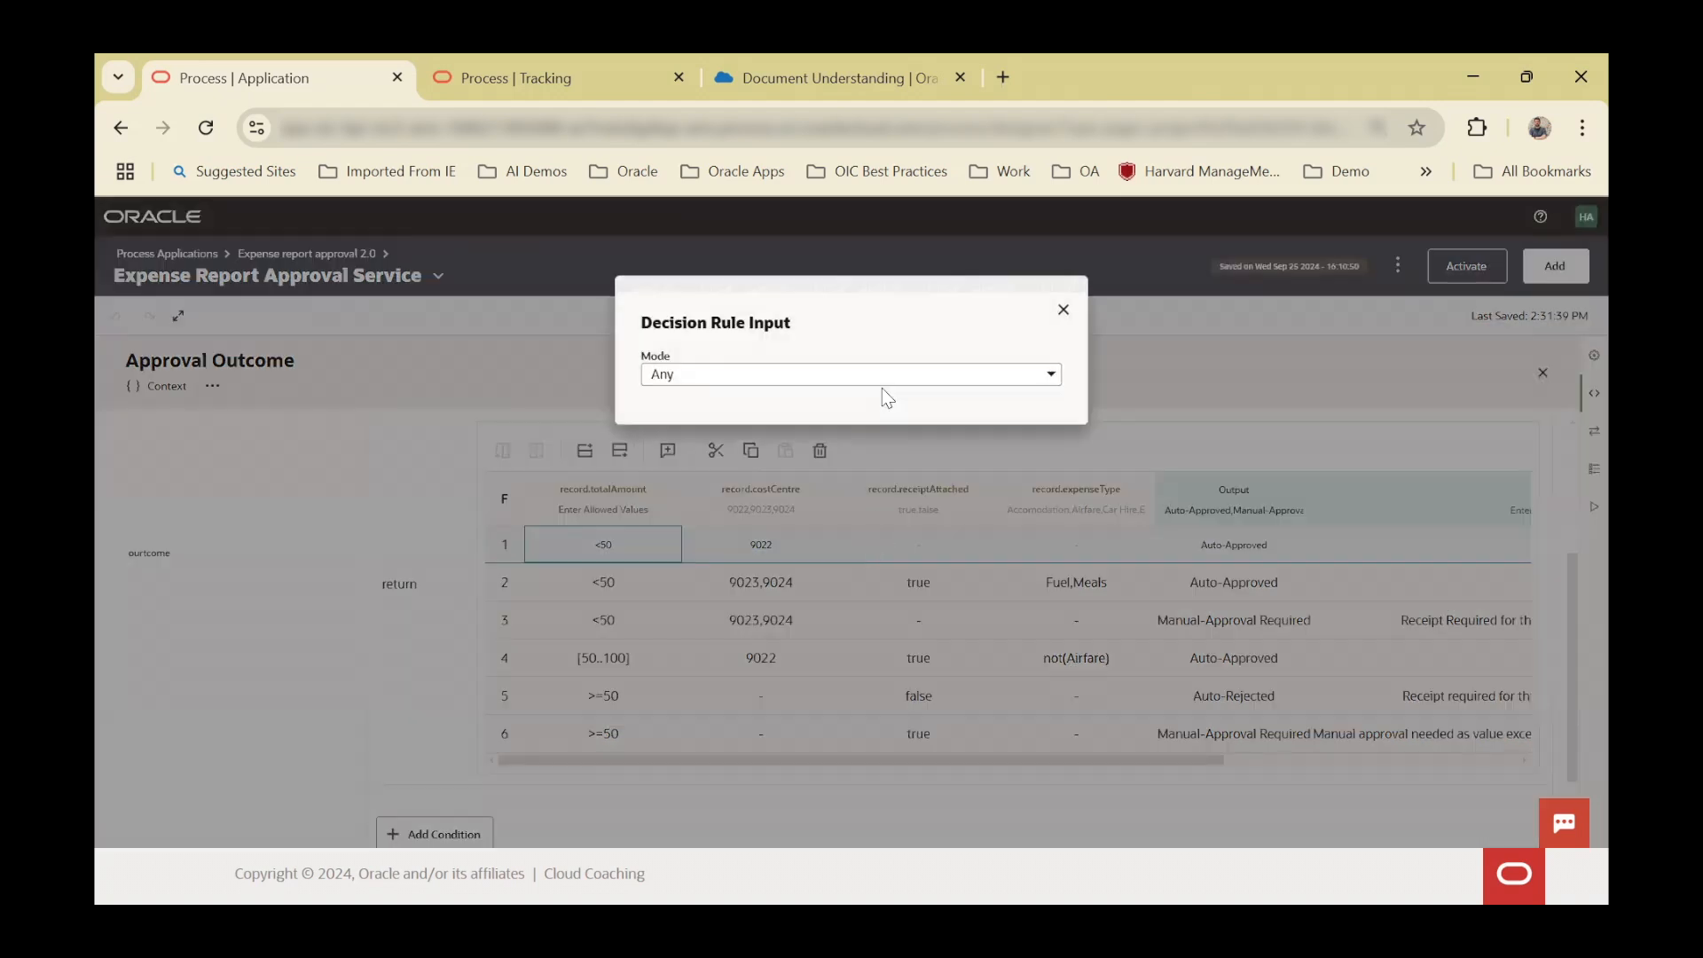
pyautogui.click(900, 379)
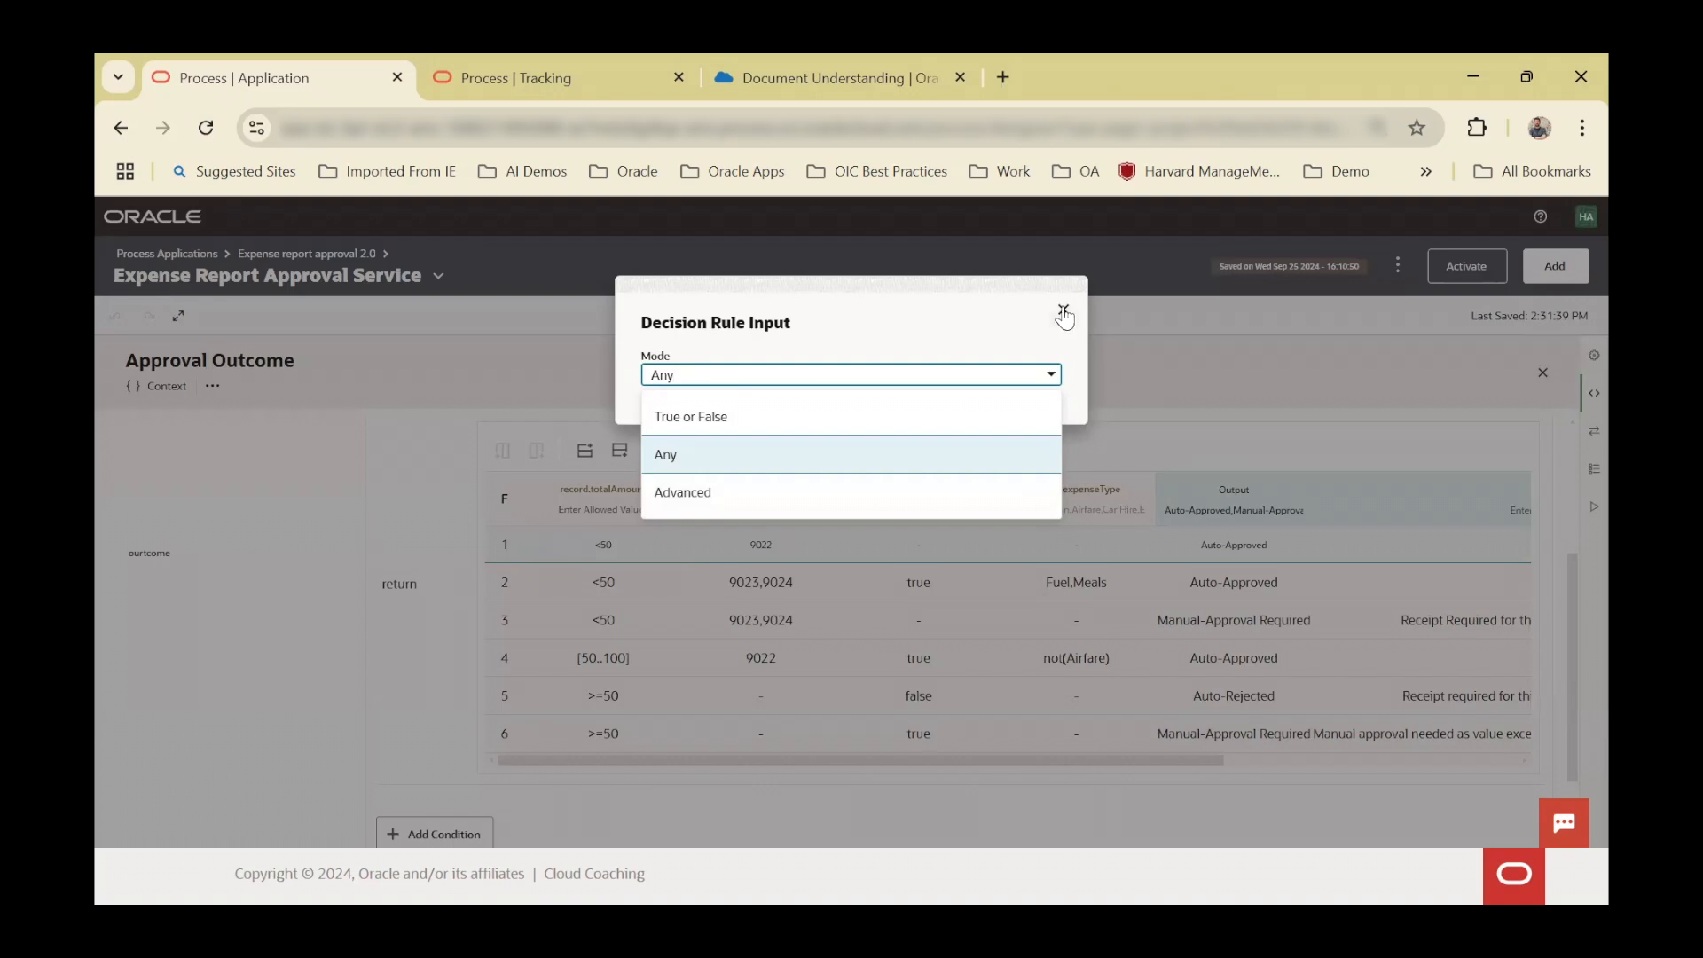
pyautogui.click(1105, 486)
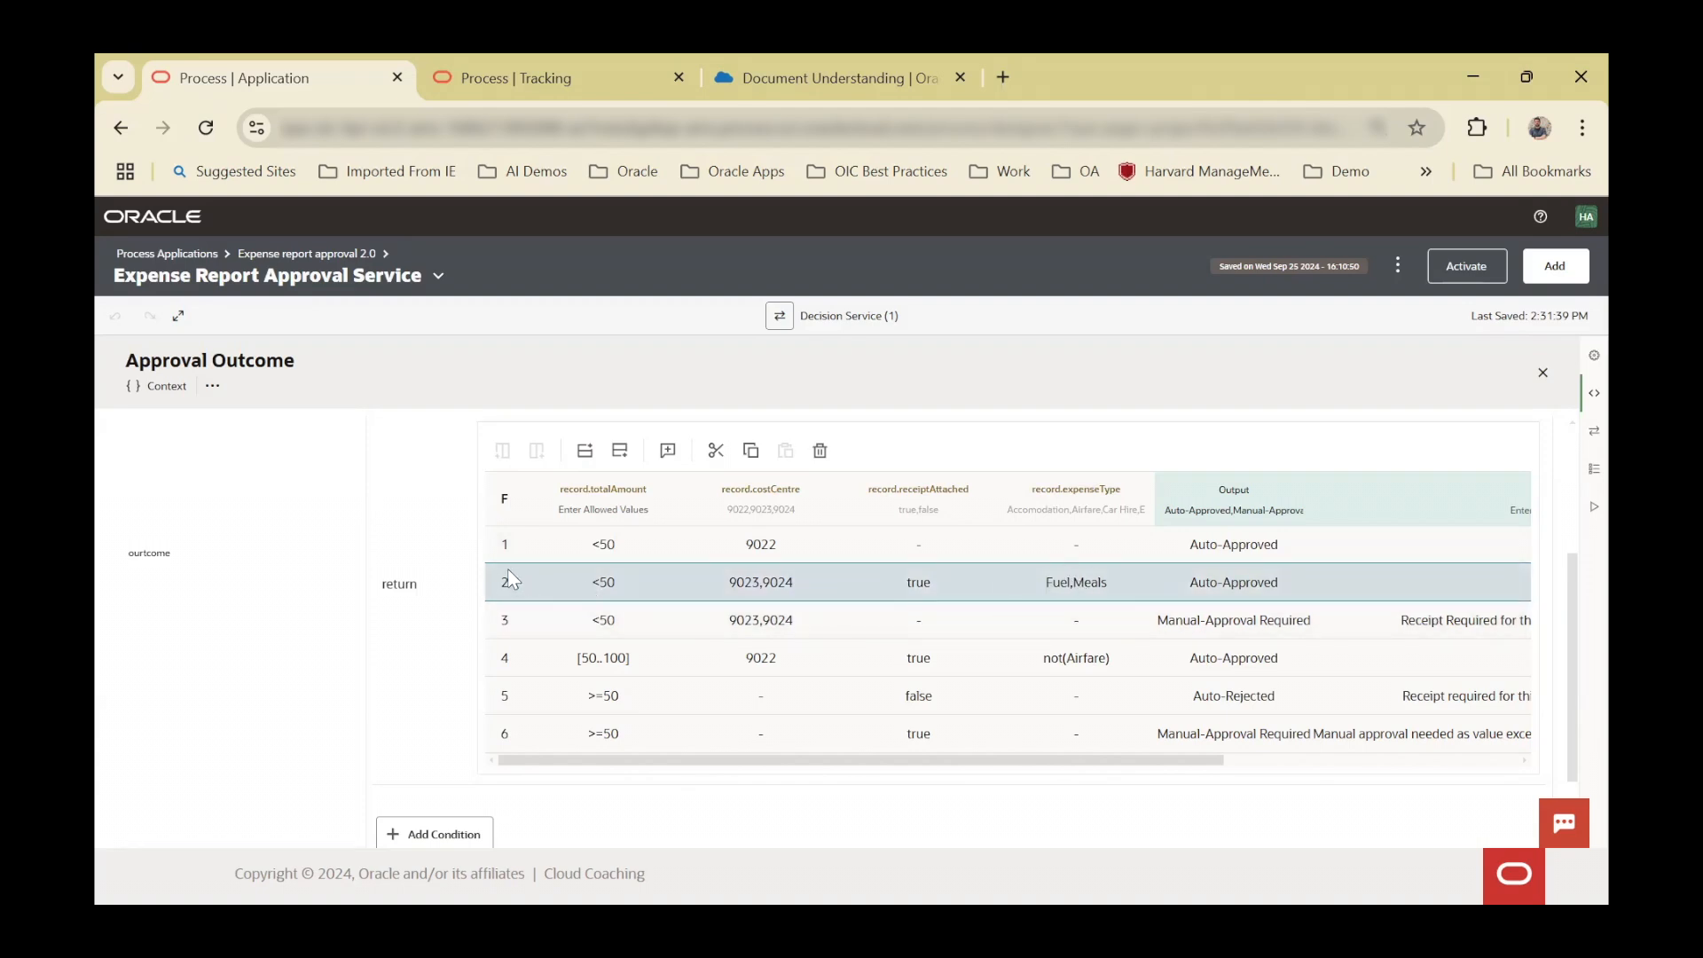
# - Examine rule 3 and the Output and Reason columns of the decision table, and review the Final Decision's if-then-else expressions
pyautogui.click(1205, 626)
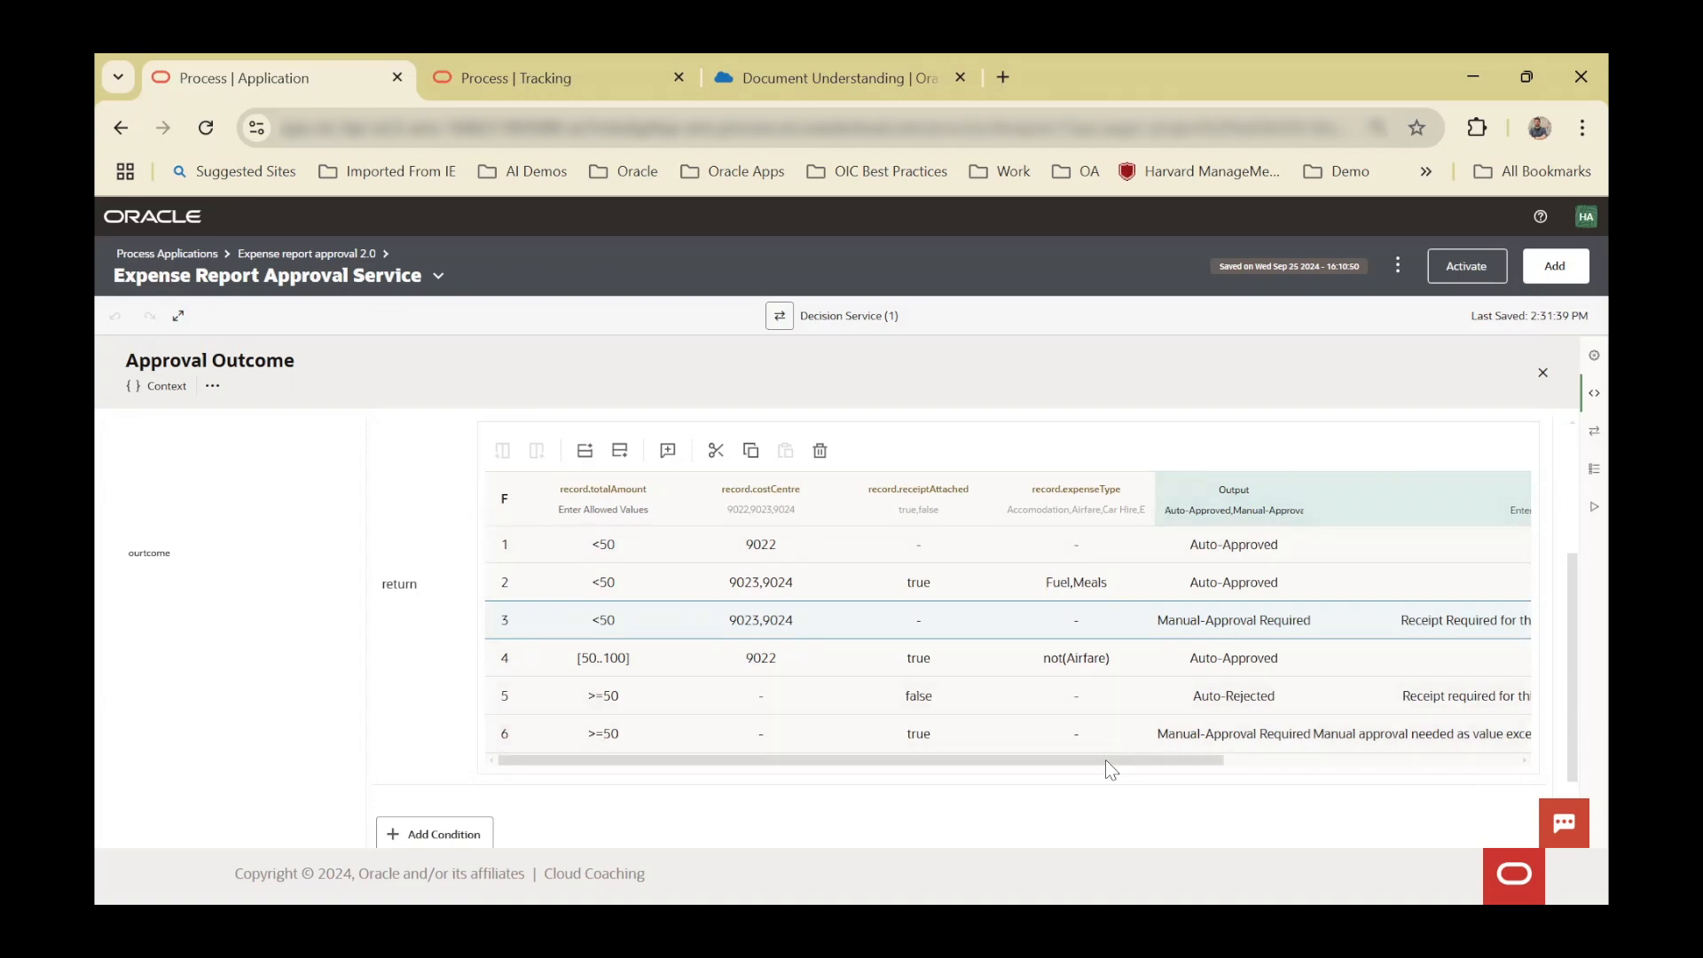
pyautogui.moveTo(1105, 759); pyautogui.dragTo(1148, 757)
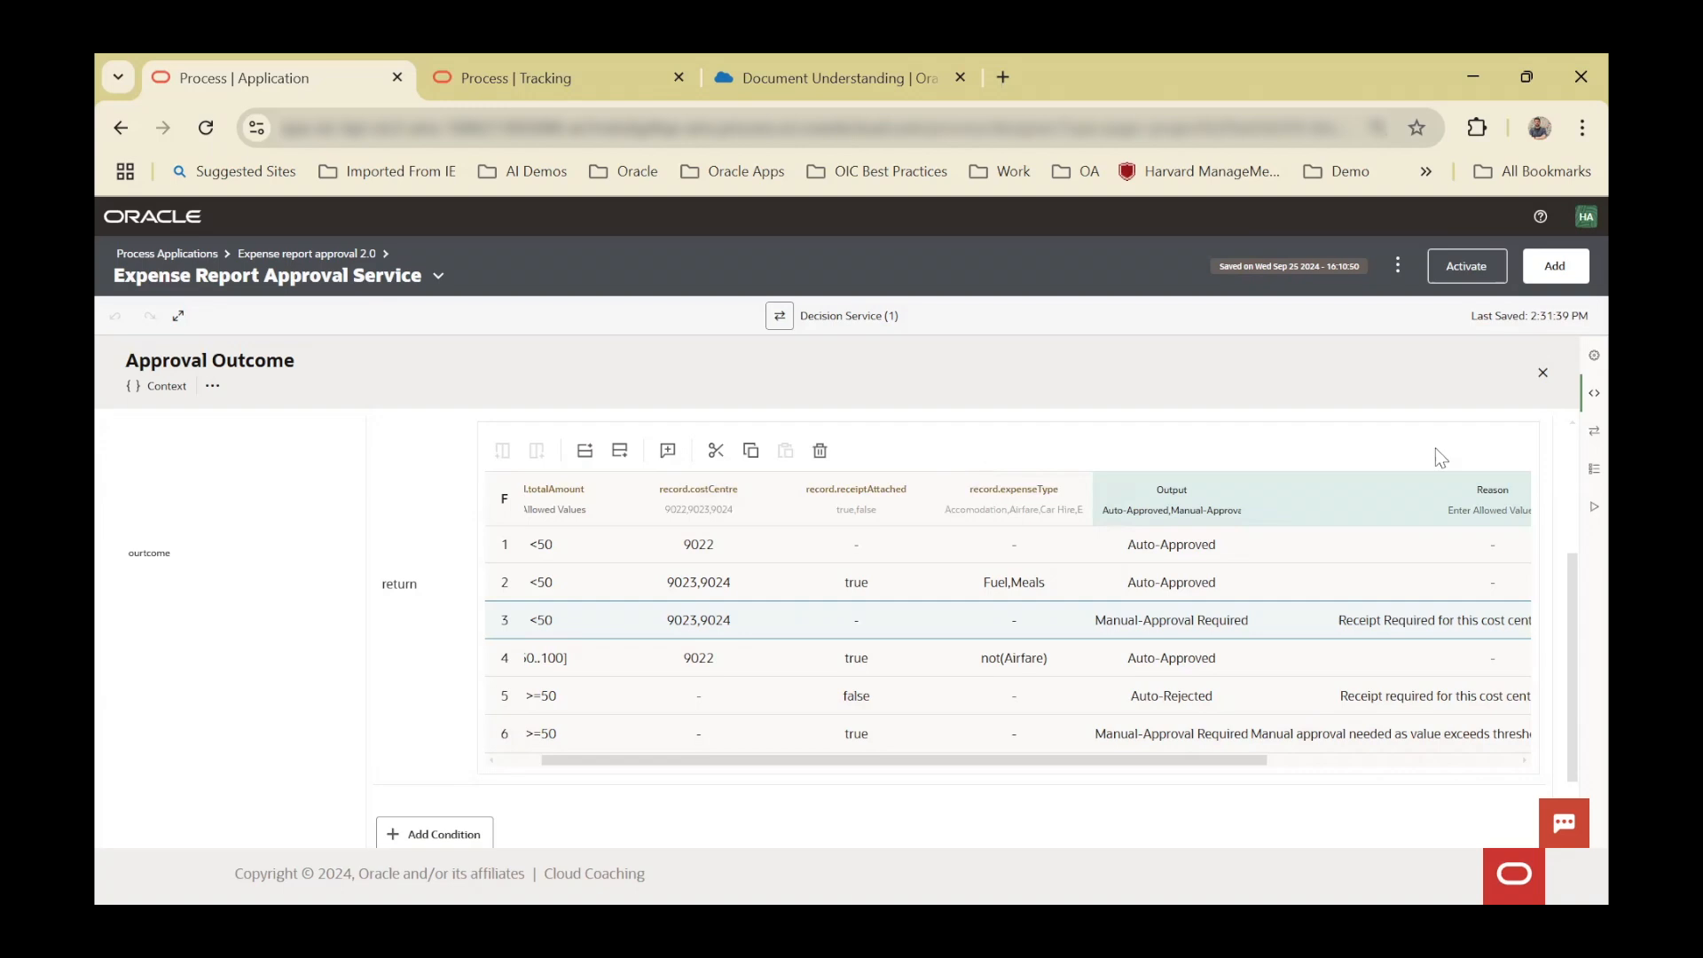
pyautogui.press('Escape')
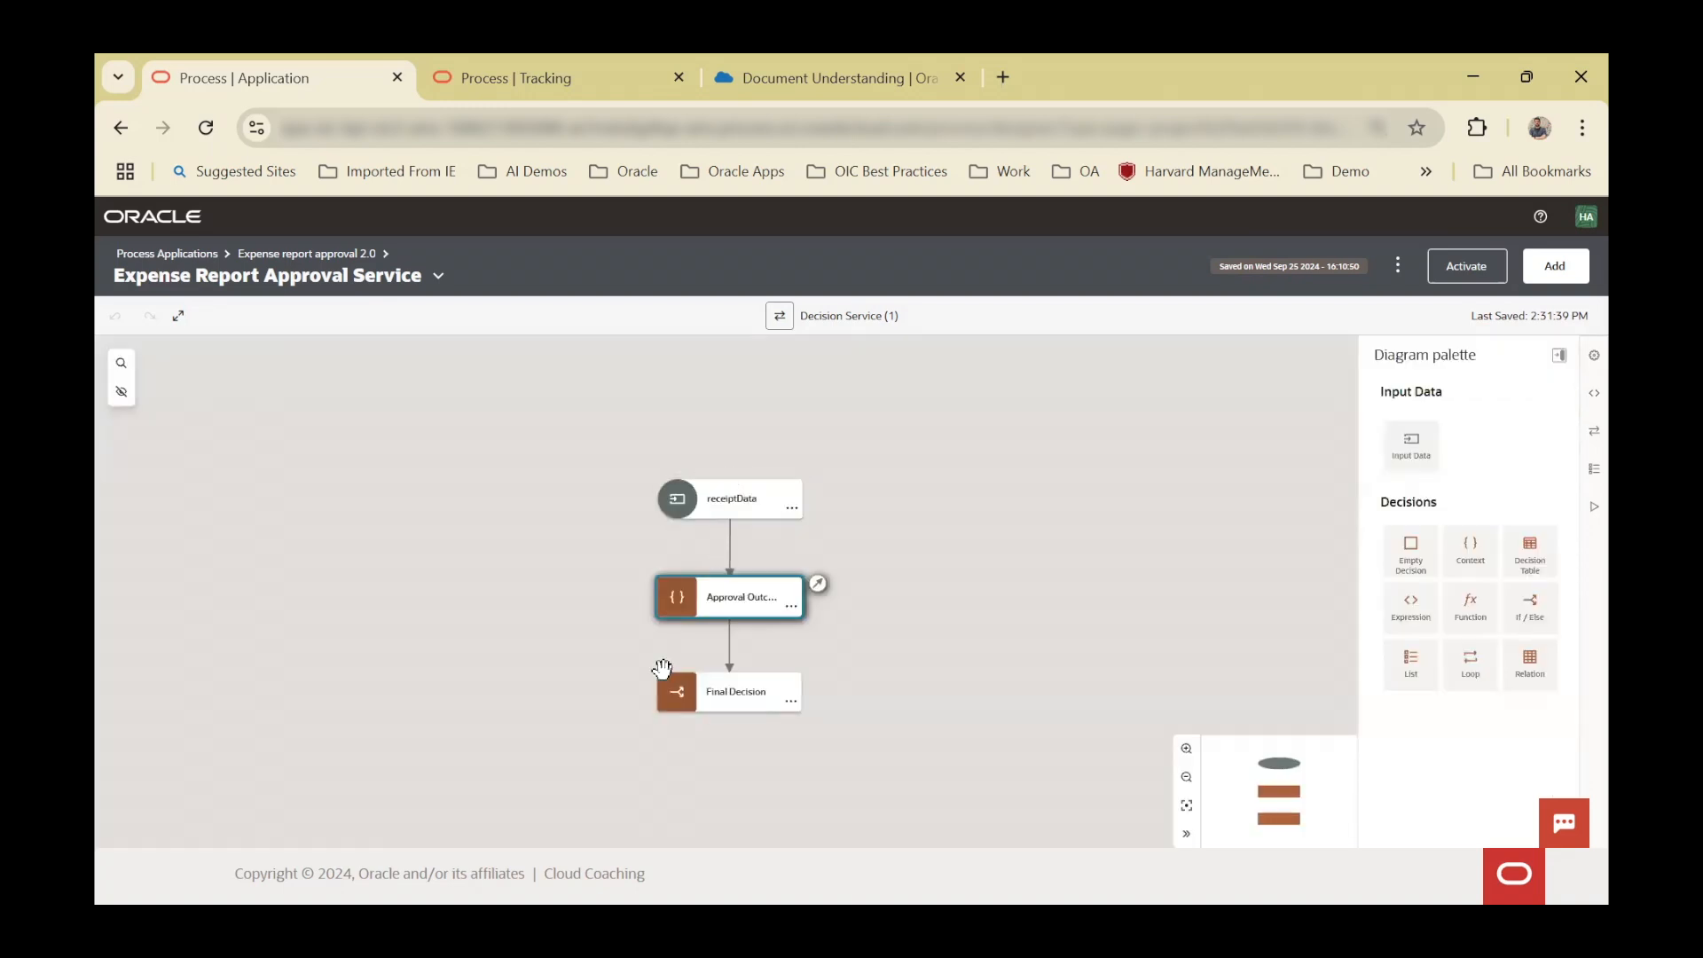
pyautogui.click(676, 696)
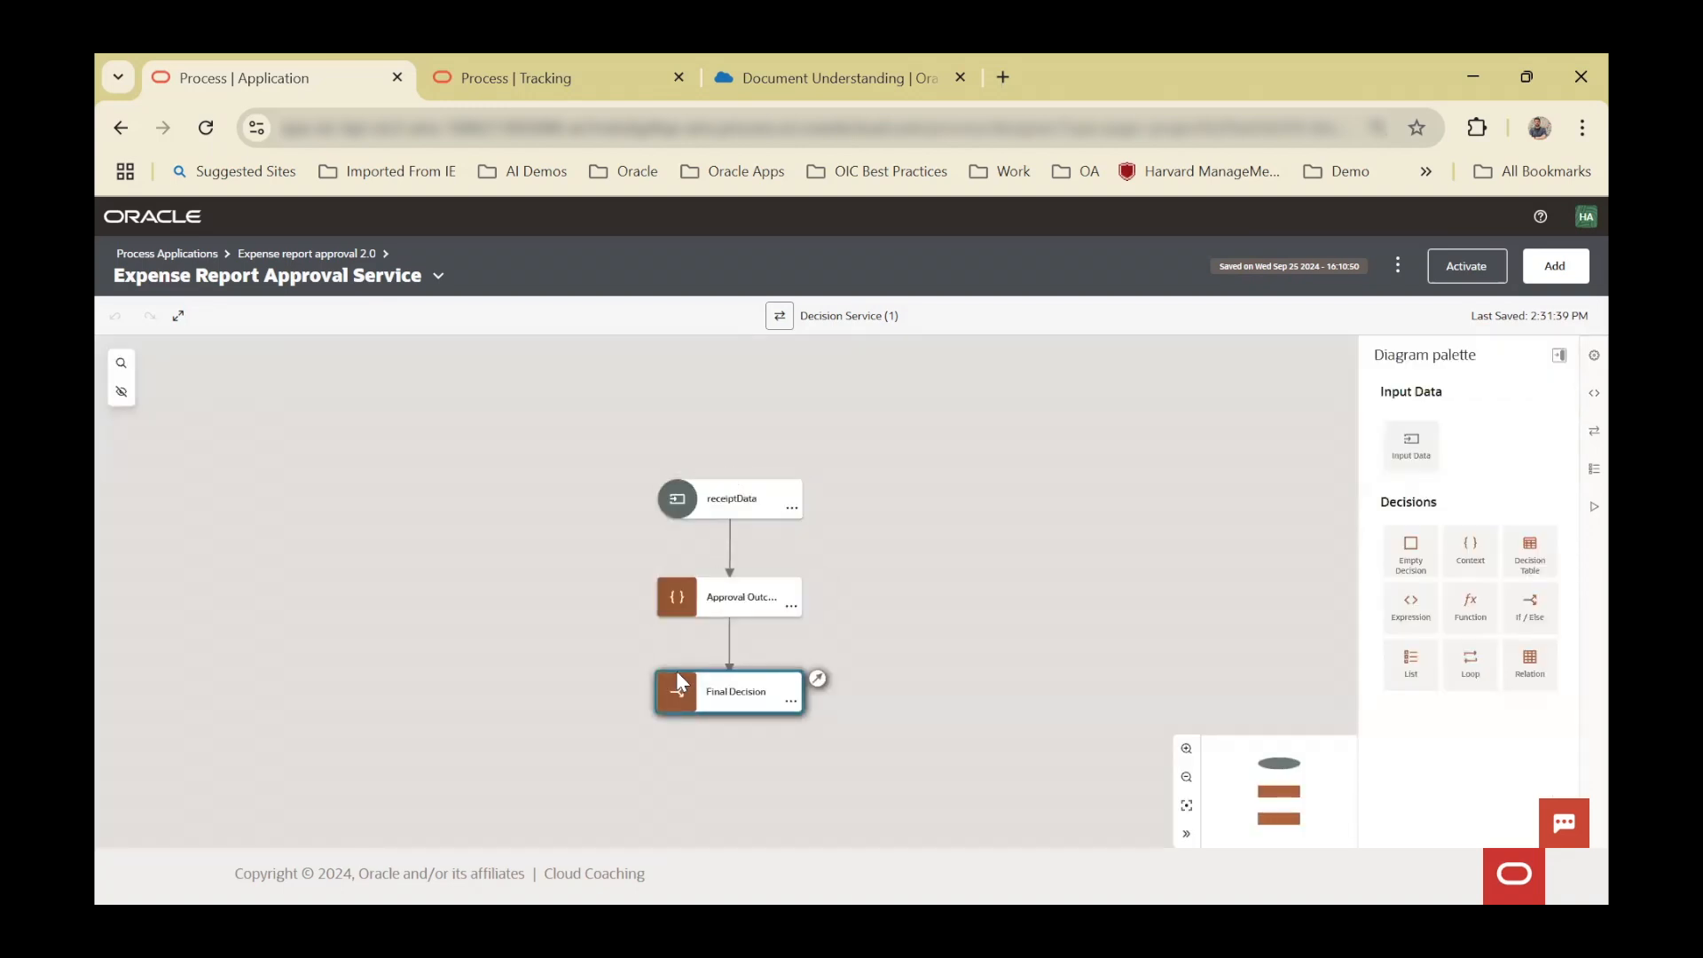
pyautogui.doubleClick(677, 687)
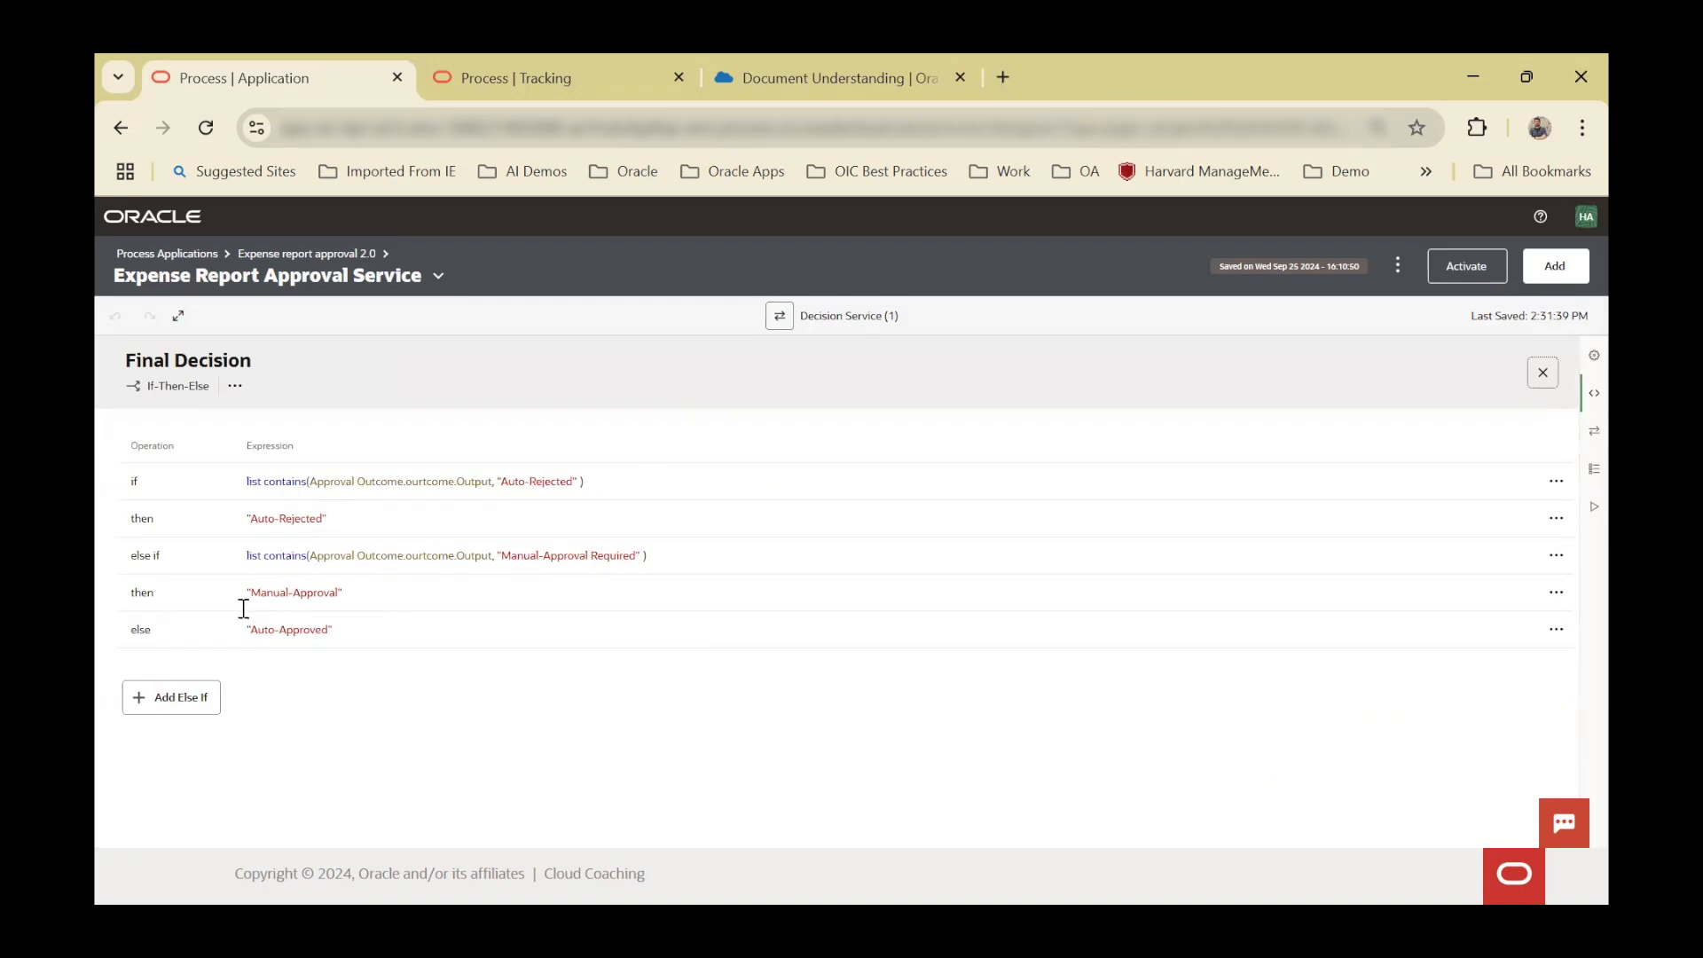
# - Return to the Expense report approval application and open the Expense Report Process
pyautogui.click(295, 260)
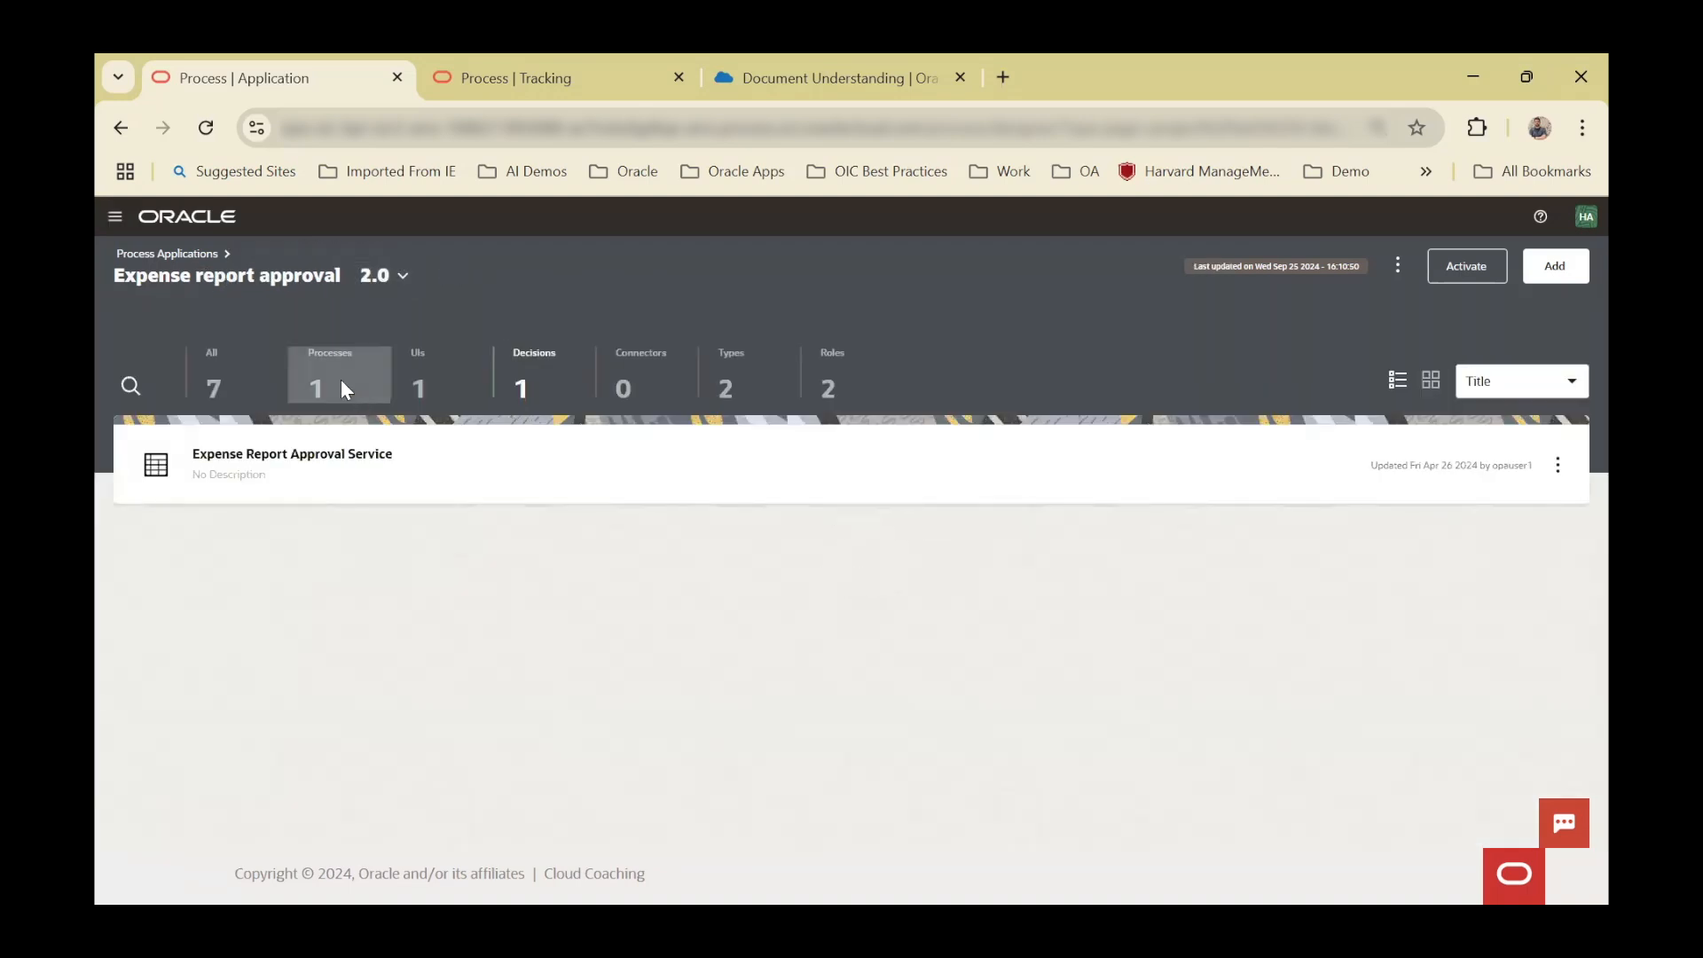
pyautogui.click(343, 383)
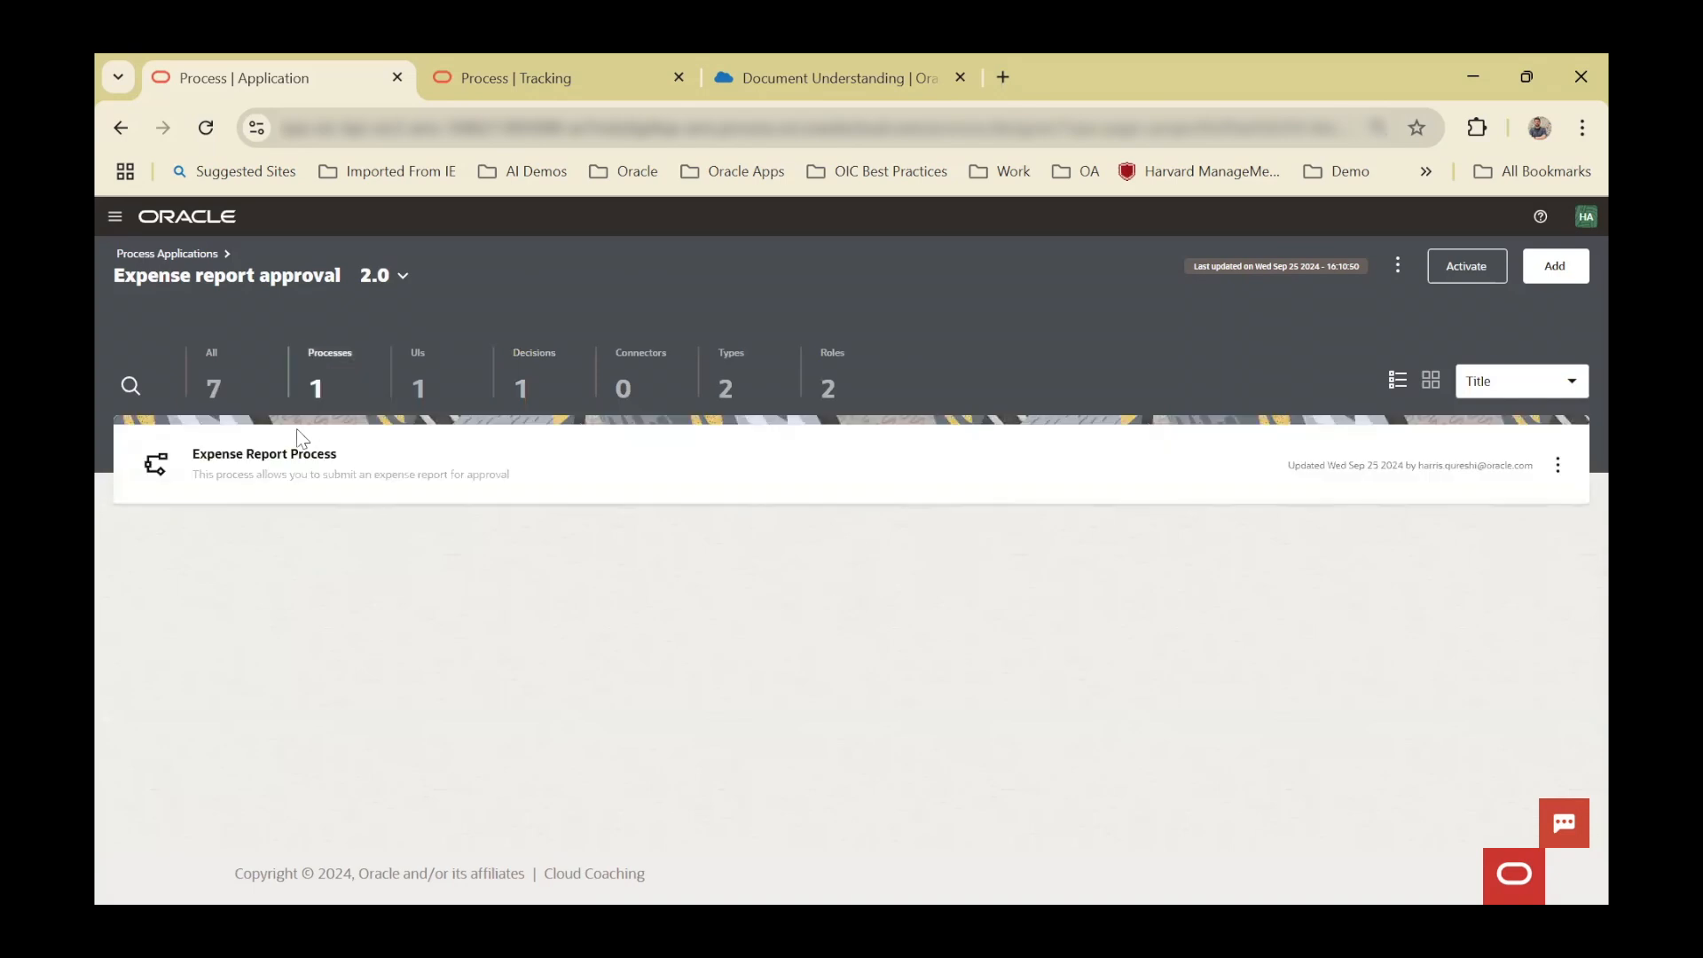
pyautogui.click(292, 467)
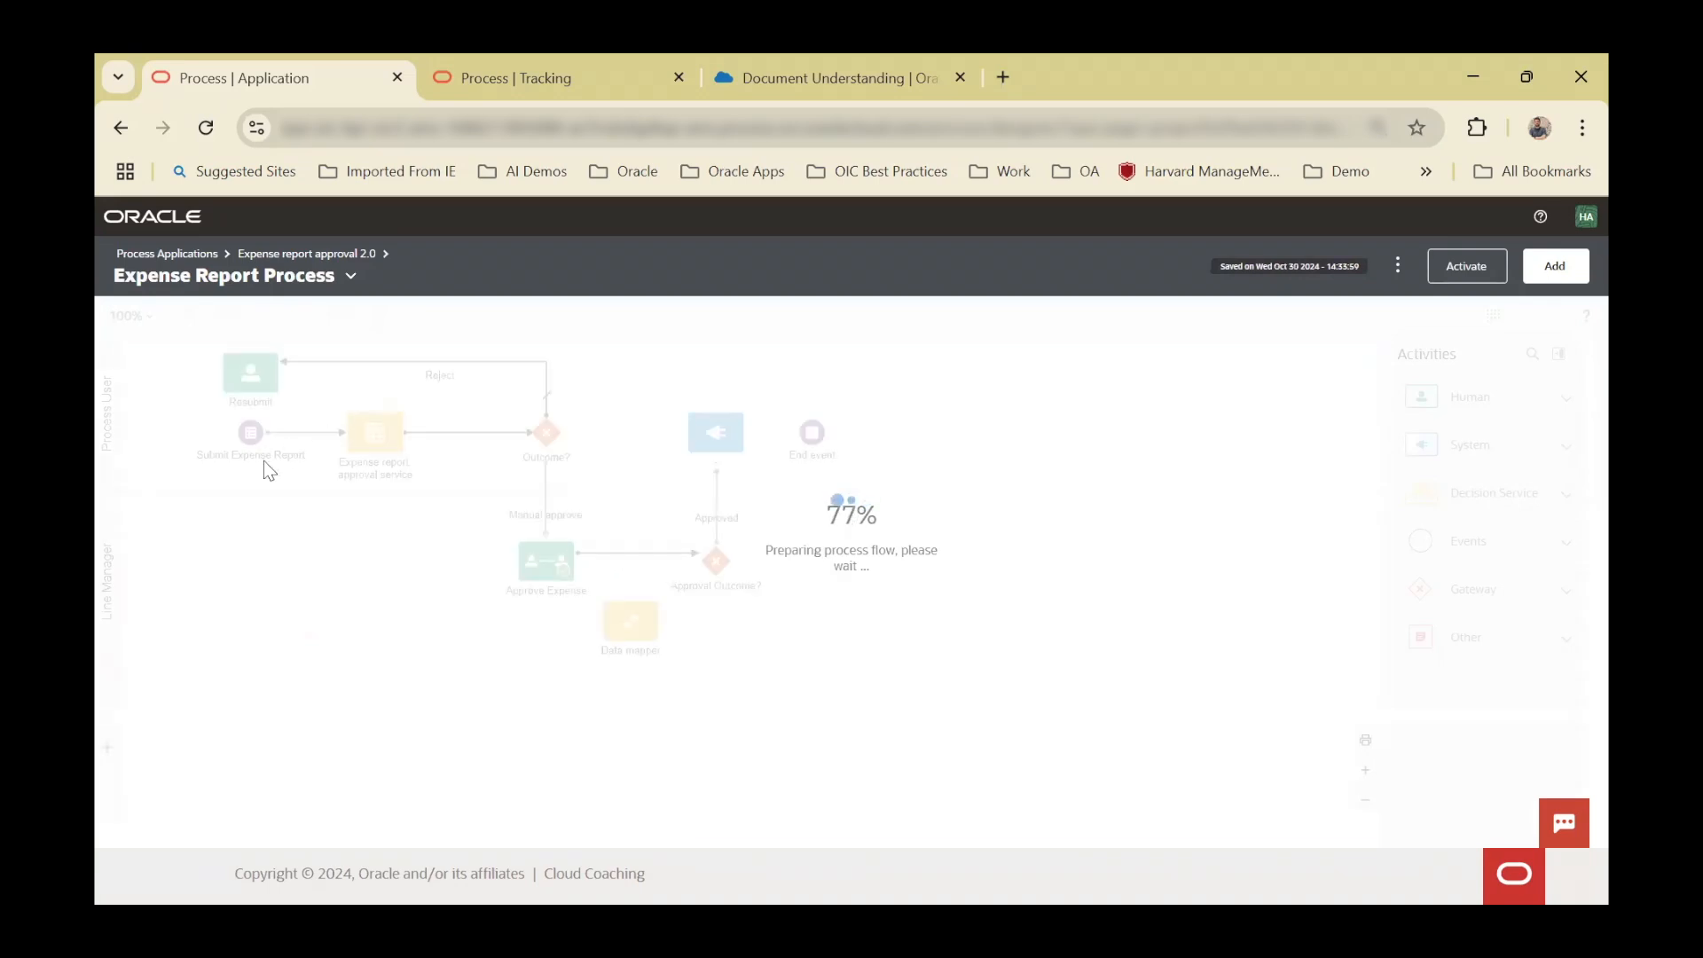
# - Review the Submit Expense Report start event's properties, including its assigned UI and presentation
pyautogui.click(252, 436)
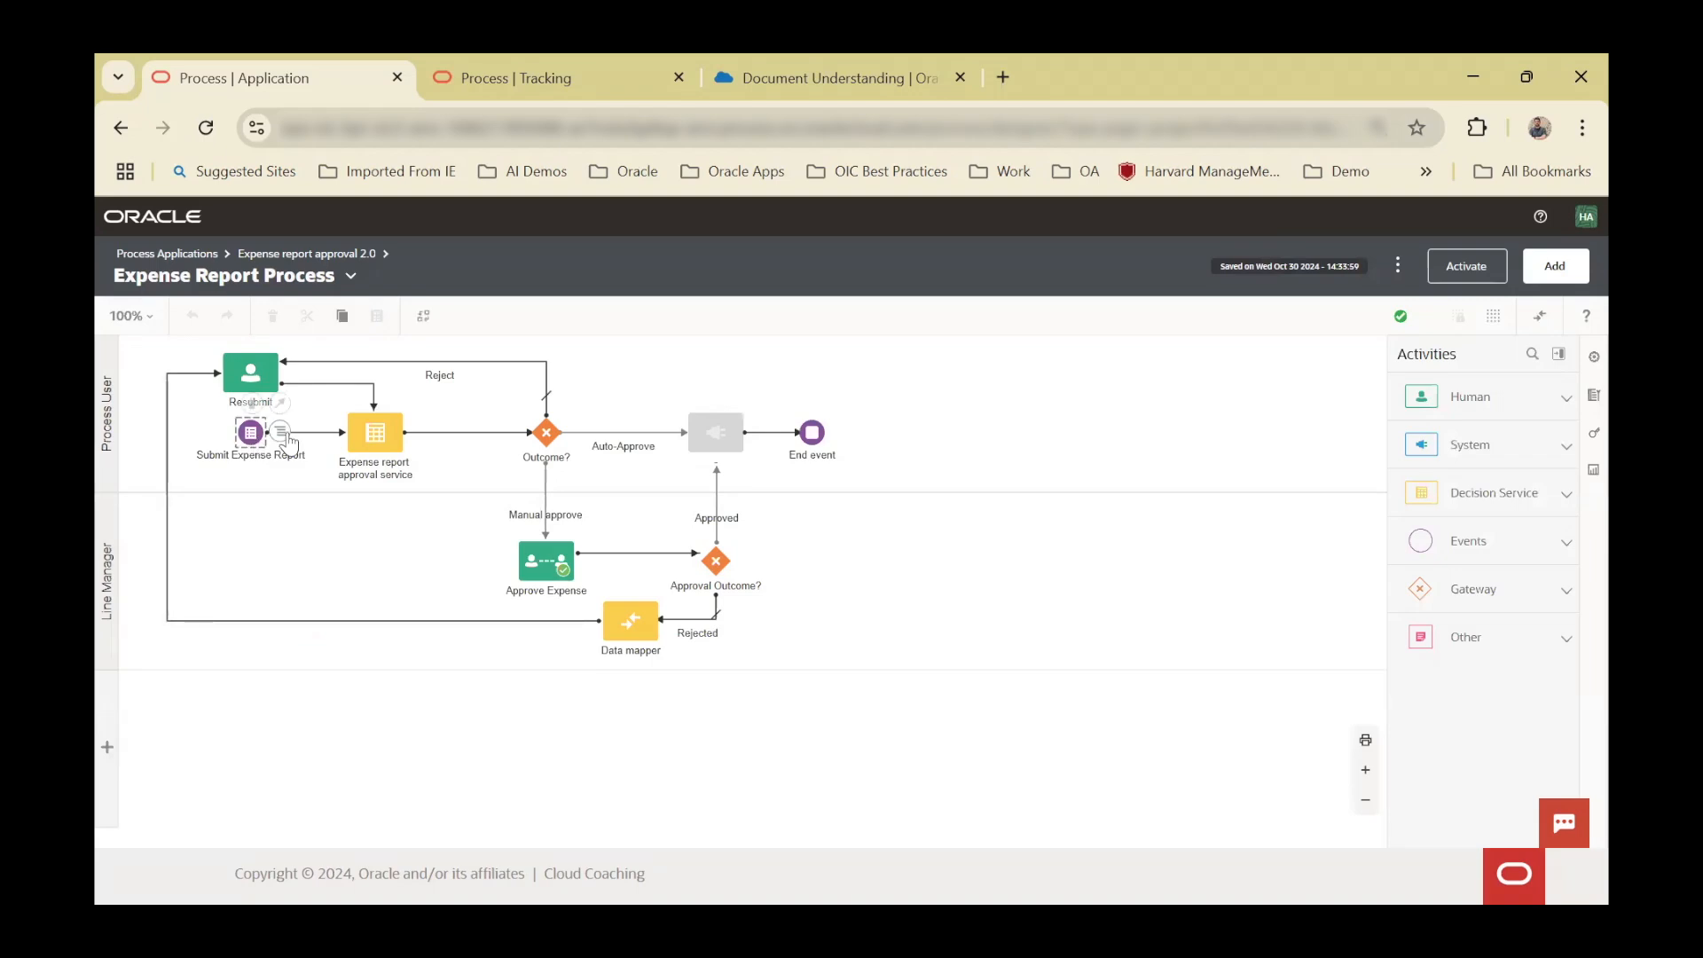
pyautogui.click(280, 432)
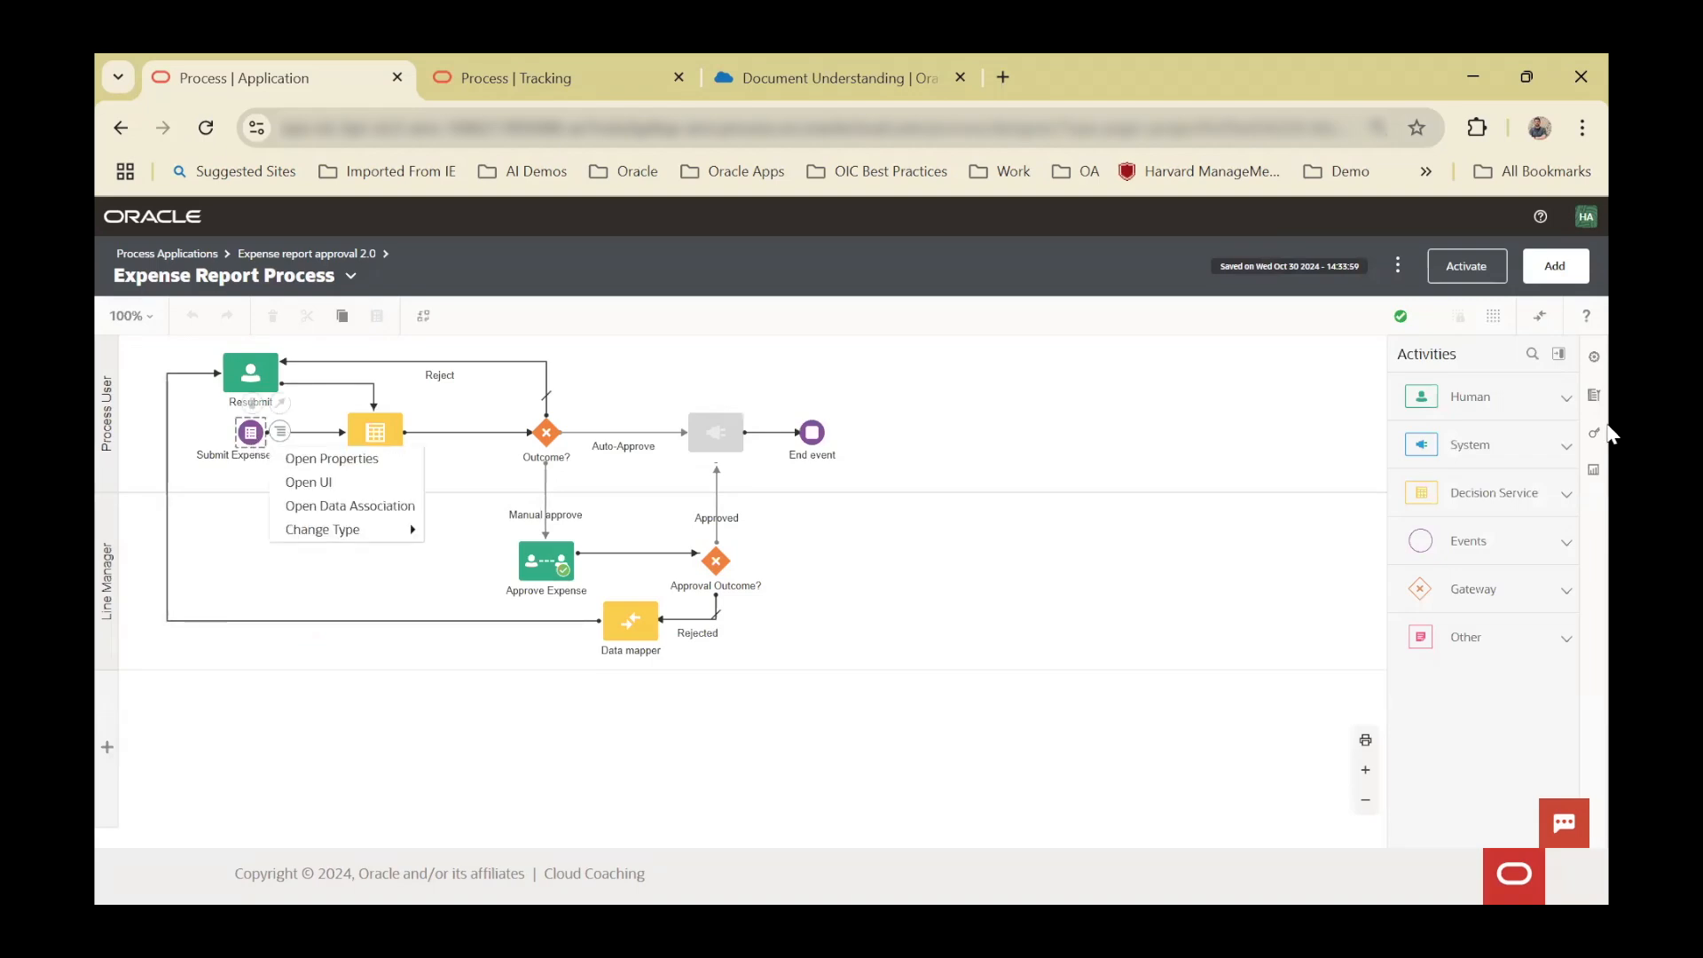
pyautogui.click(1593, 359)
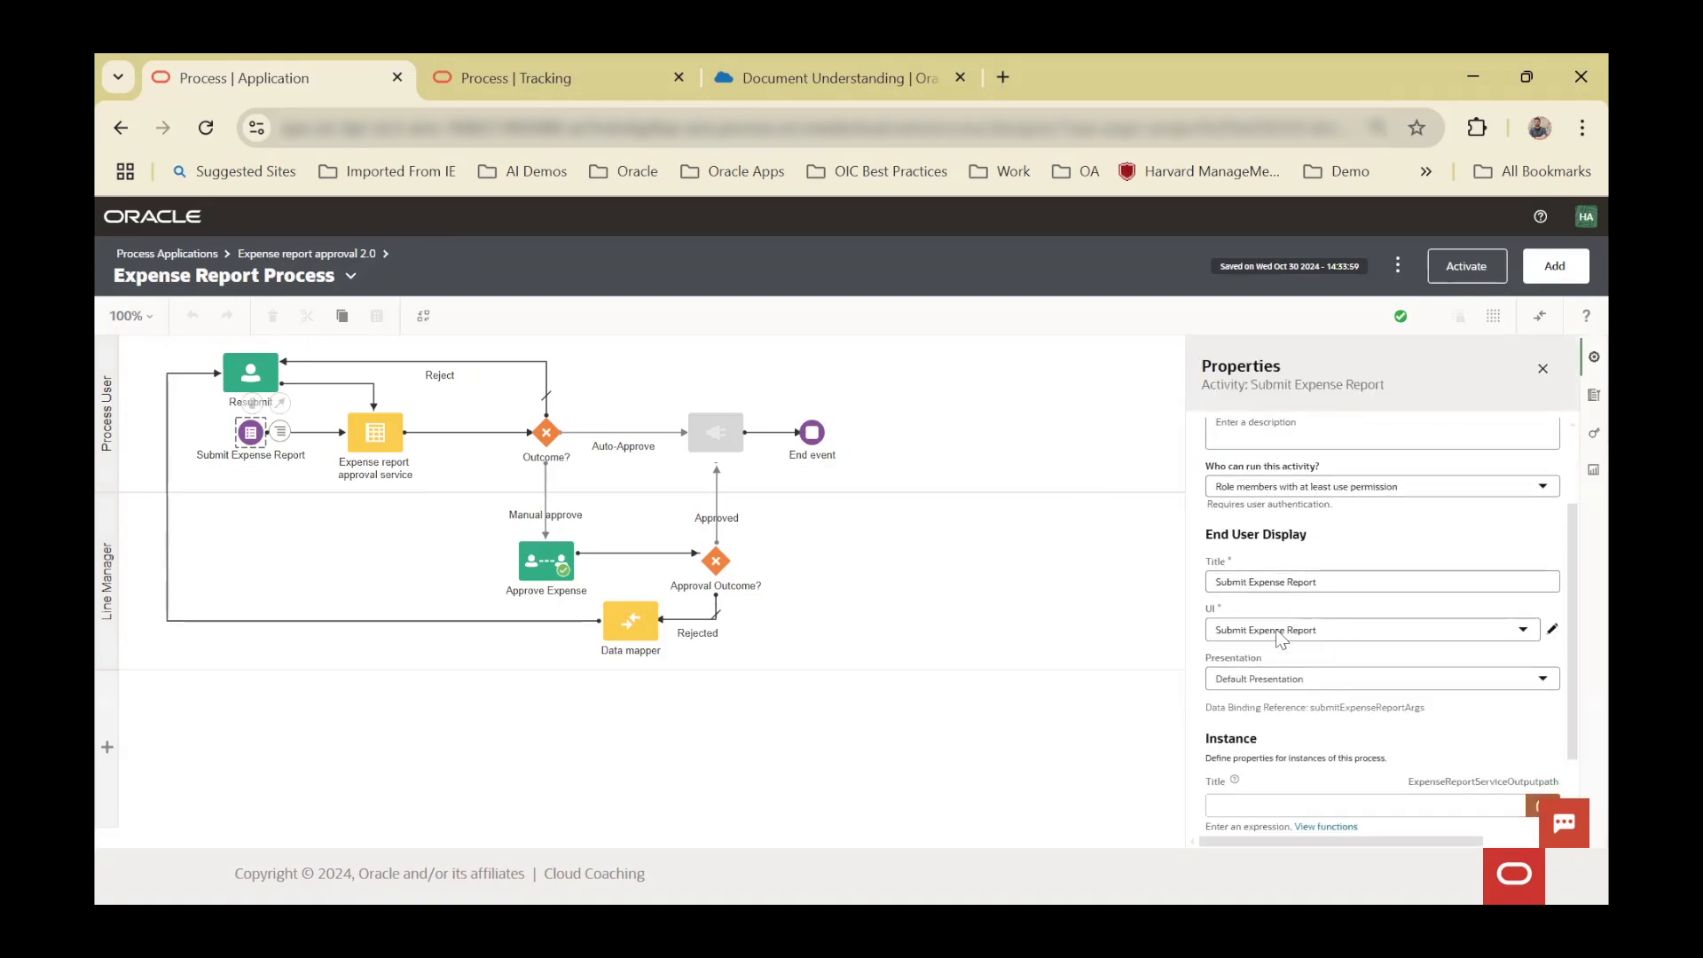
pyautogui.click(1300, 629)
pyautogui.click(1300, 629)
# - Examine the Expense report approval service's input data association and open its TransformArrays transformation
pyautogui.click(375, 443)
pyautogui.click(422, 424)
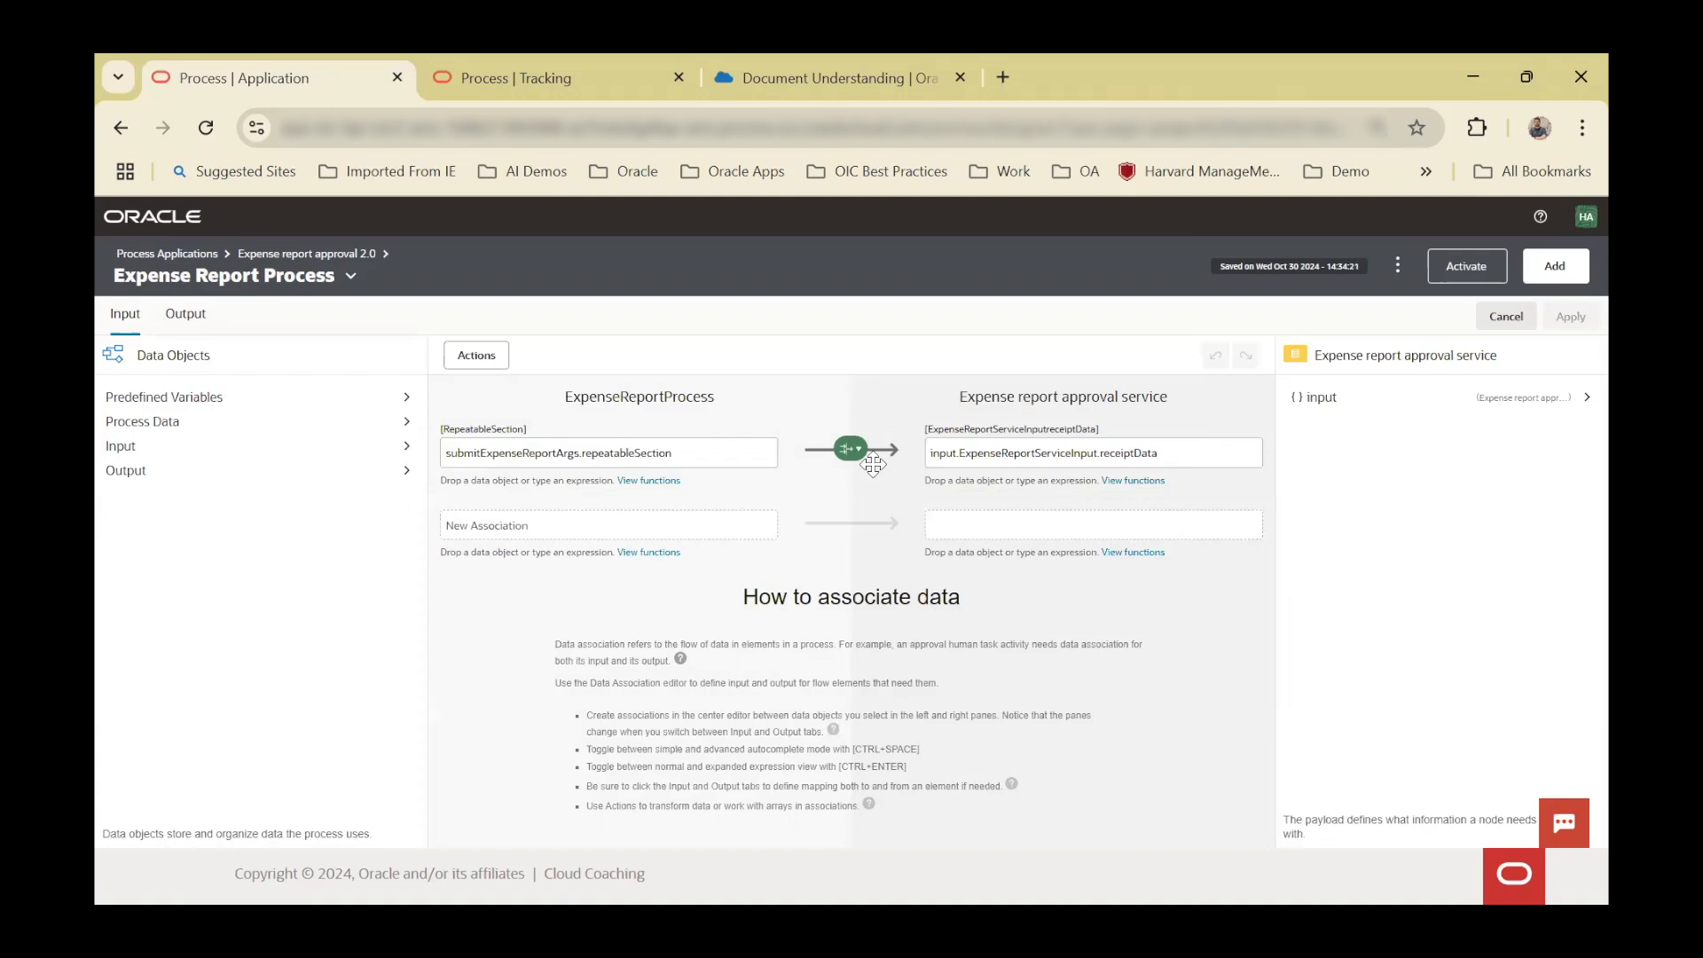
pyautogui.click(851, 448)
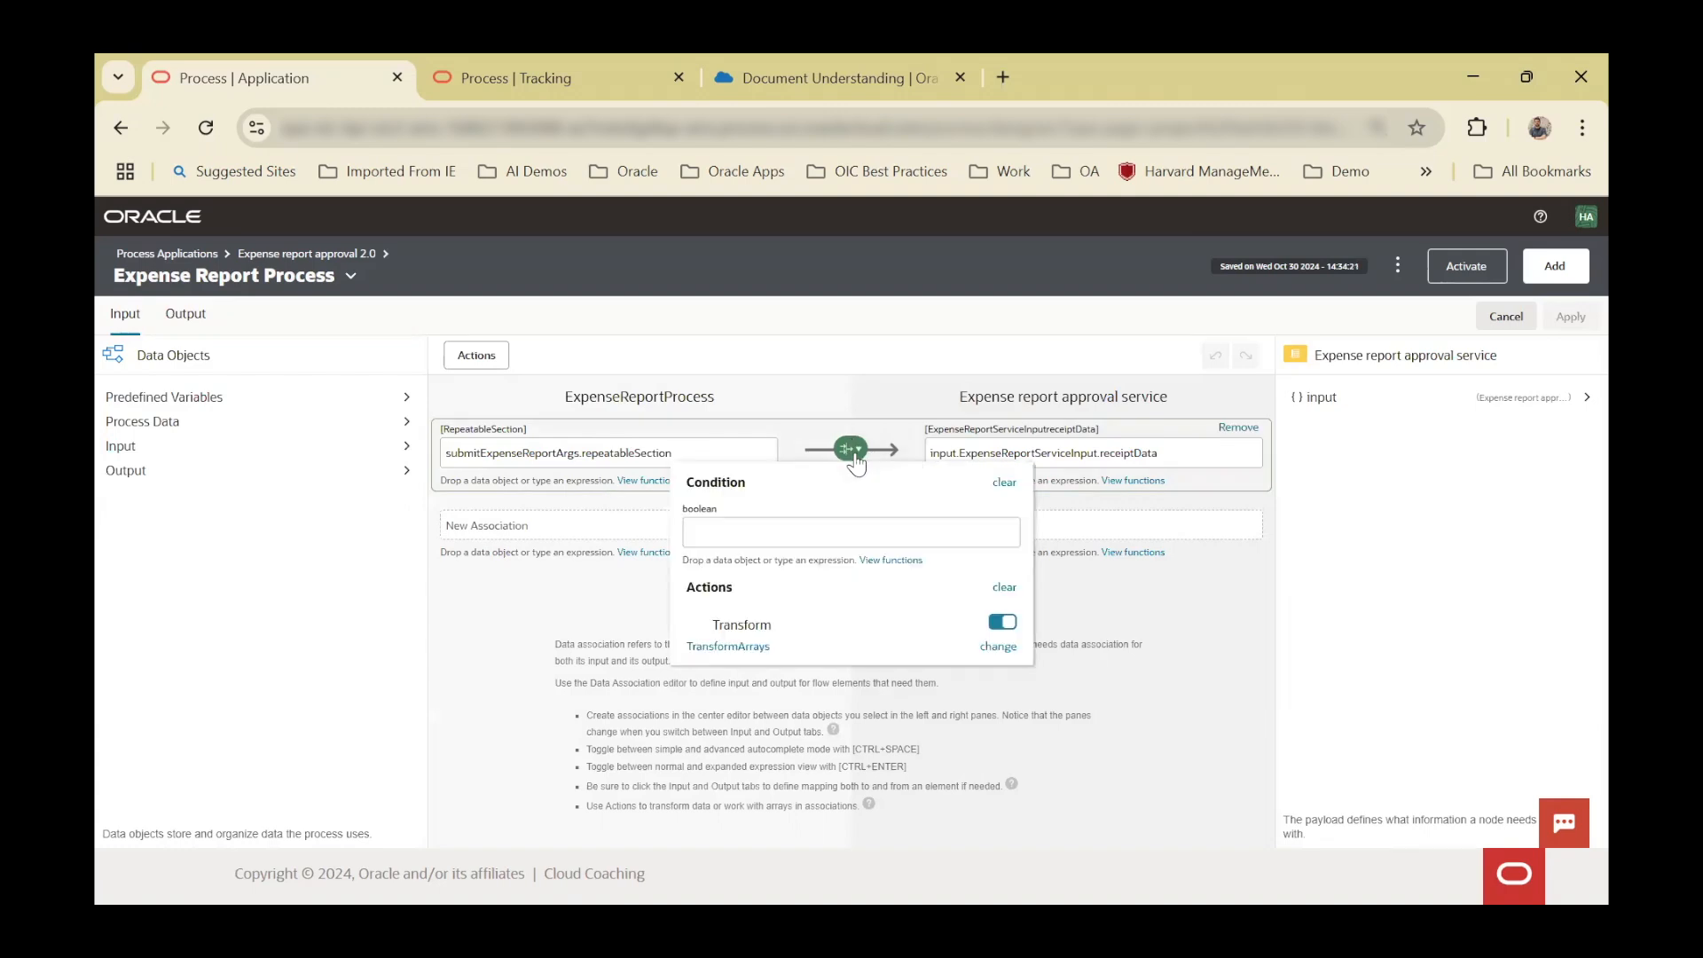
pyautogui.click(736, 647)
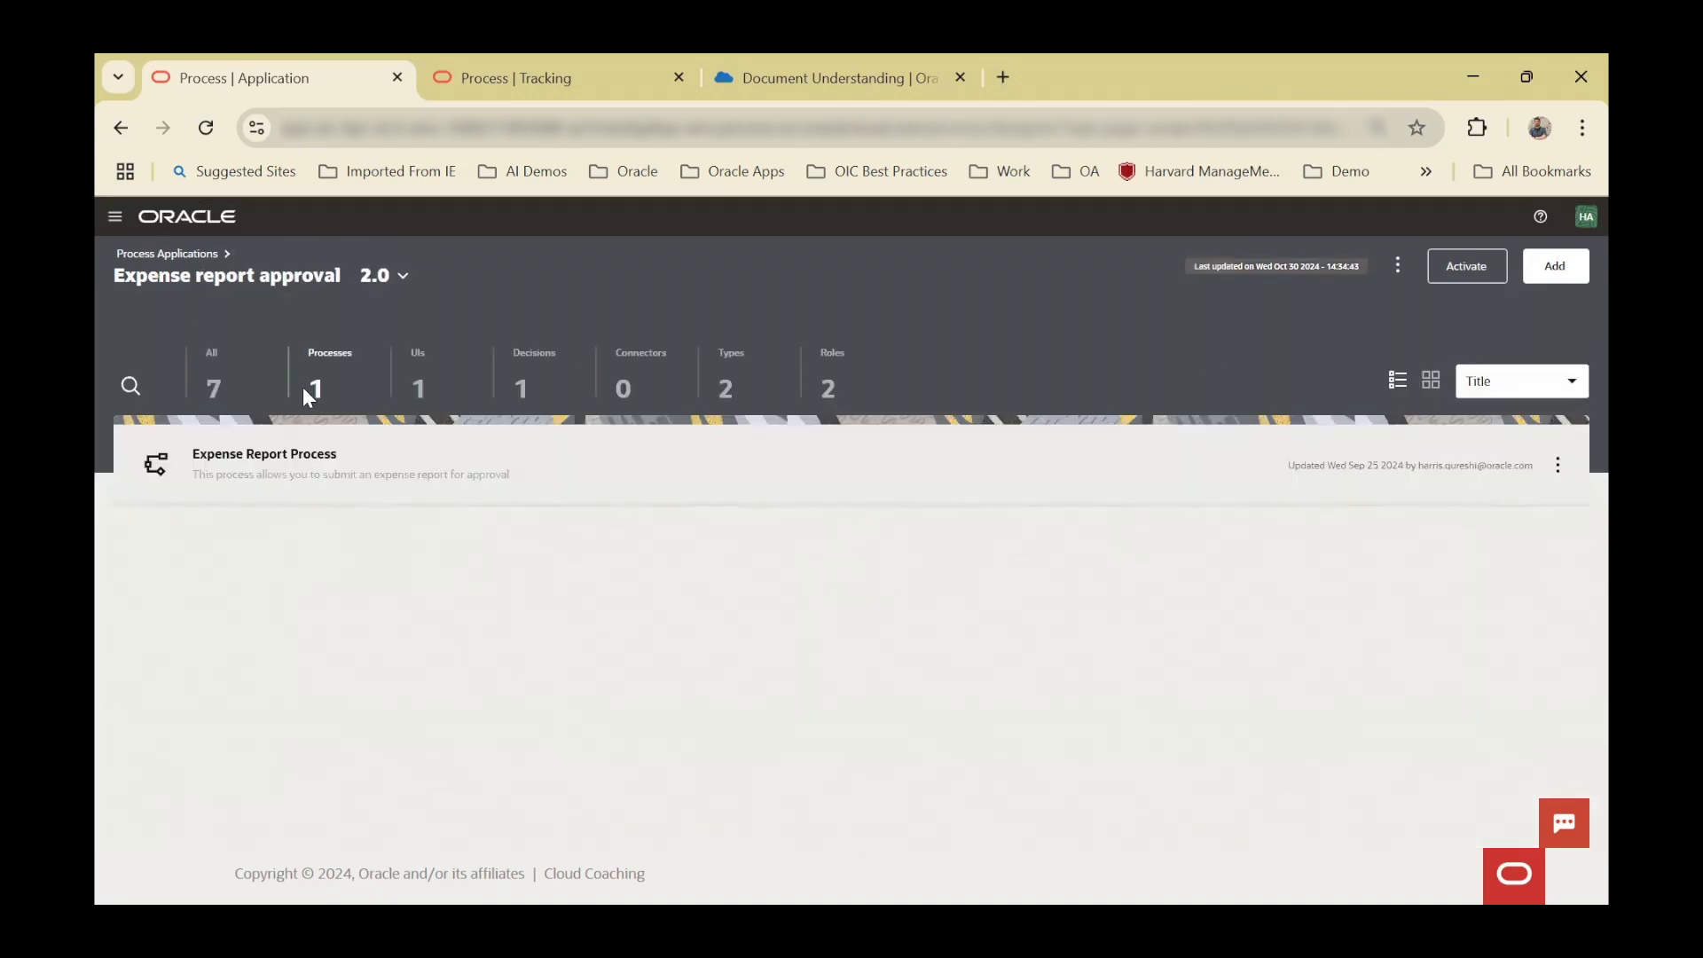
# - Reopen the Expense Report Process and examine the Outcome? gateway and its Manual approve path
pyautogui.click(371, 482)
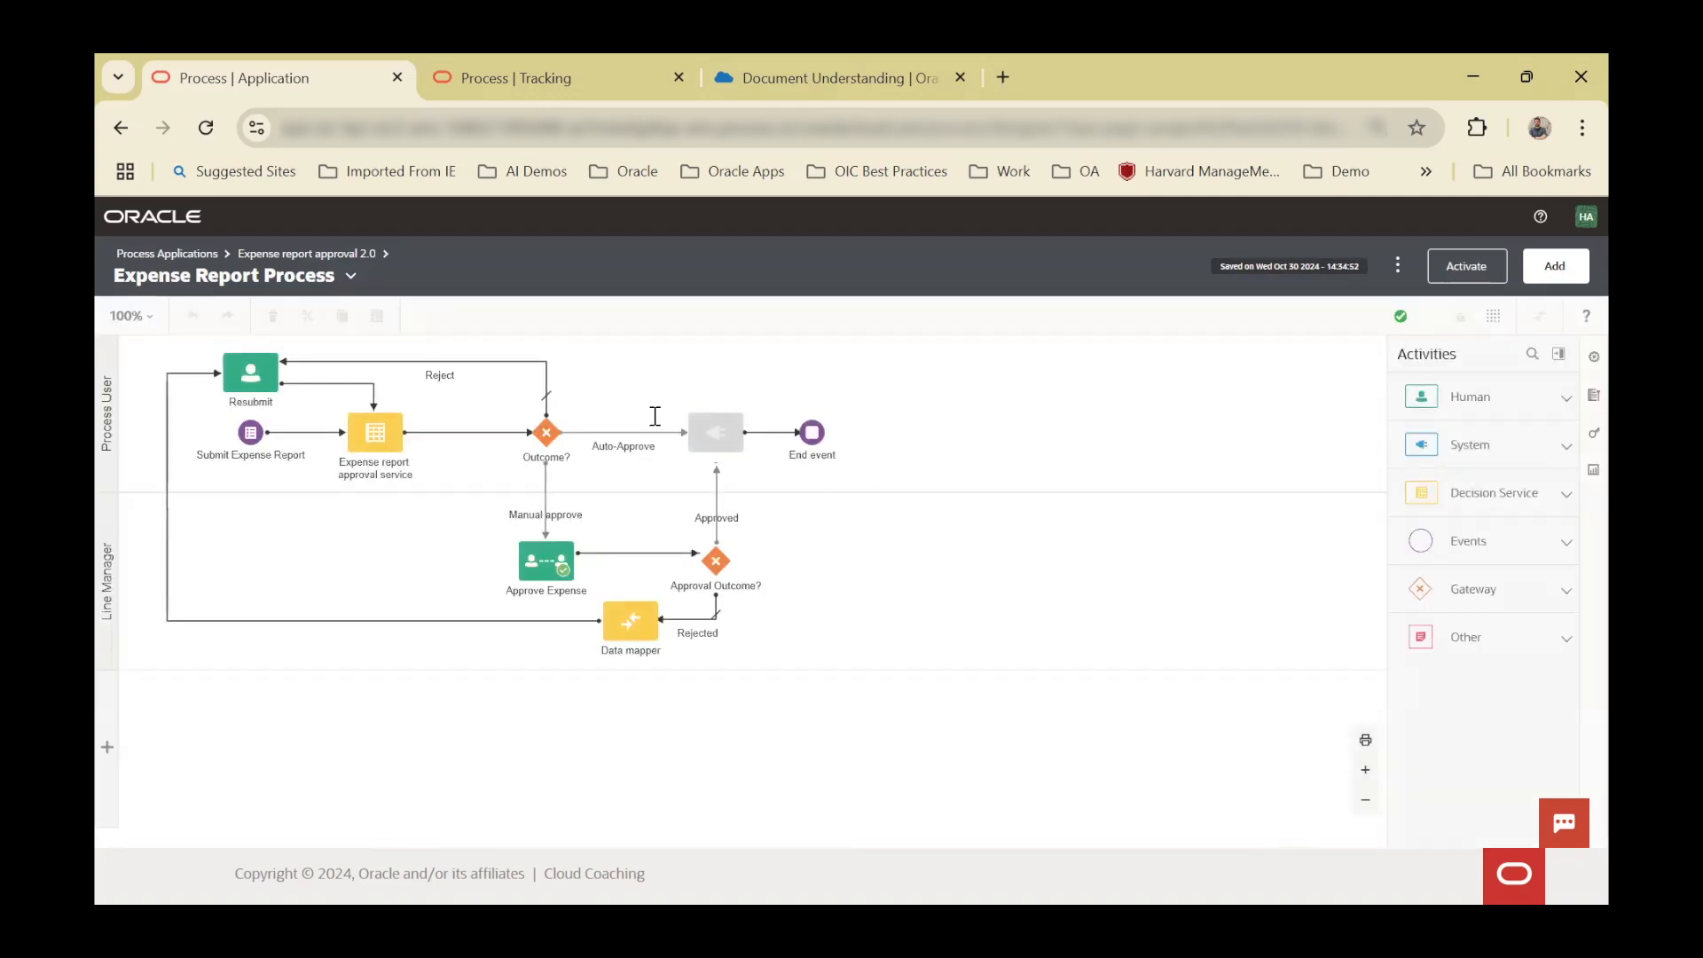
pyautogui.click(547, 433)
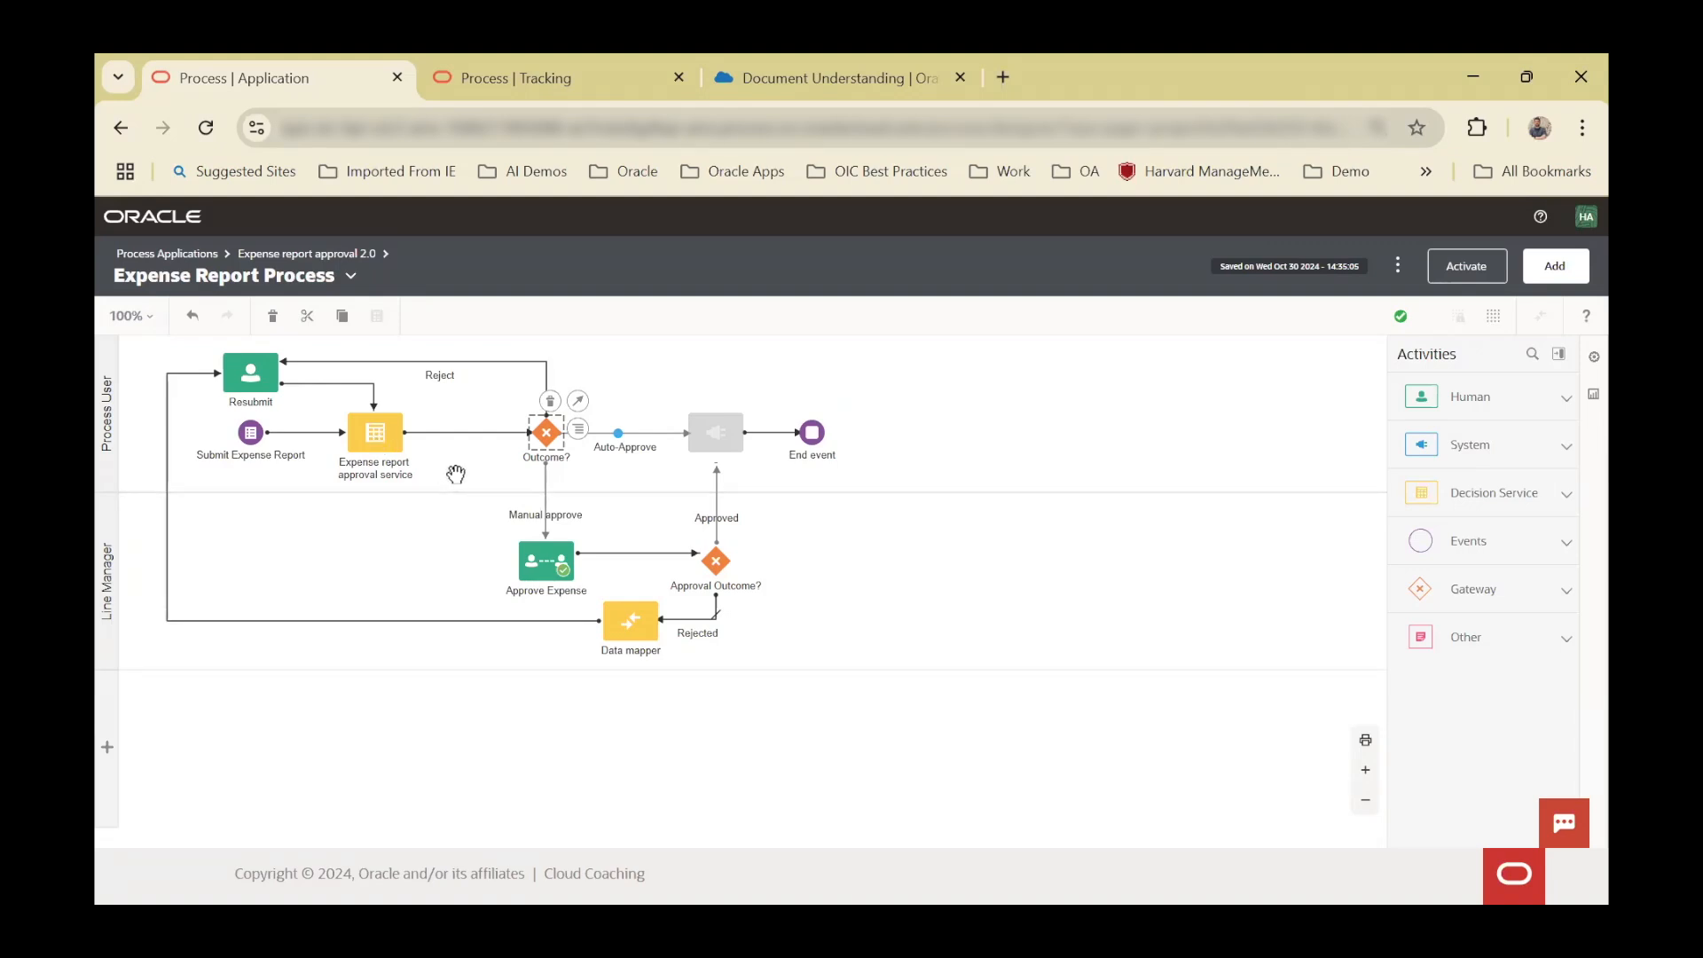
pyautogui.click(546, 485)
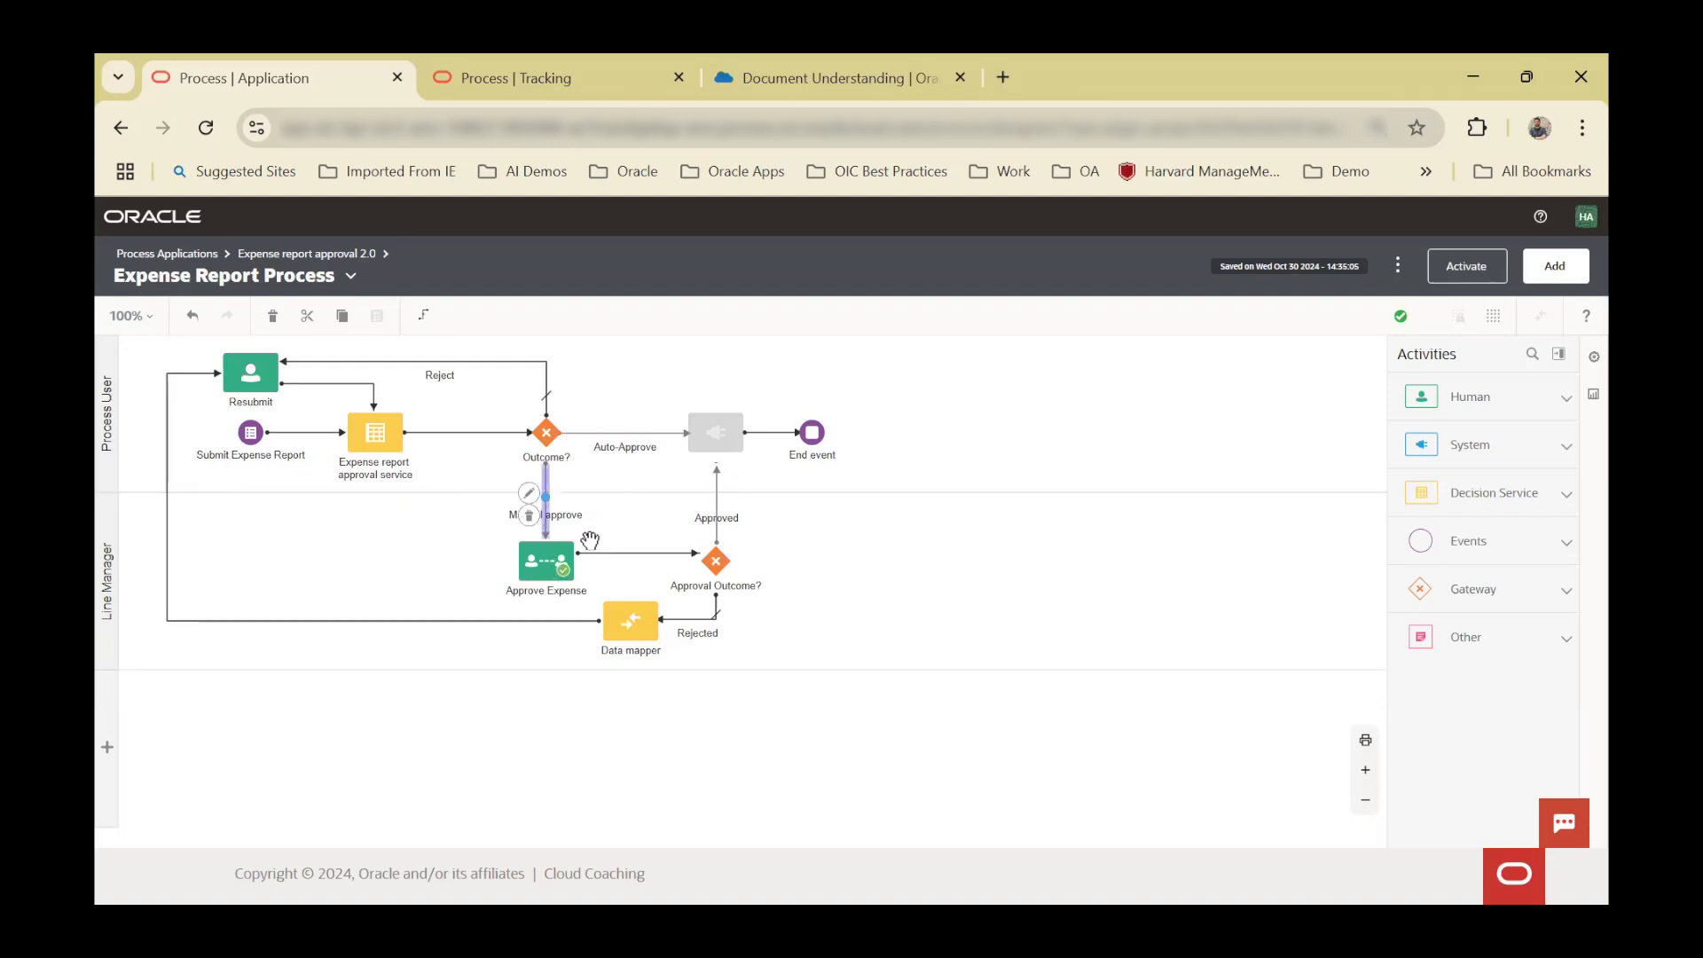
# - Review the Approve Expense task's properties, including its participants and the available presentations, leaving ApproveExpenseReport selected
pyautogui.click(557, 557)
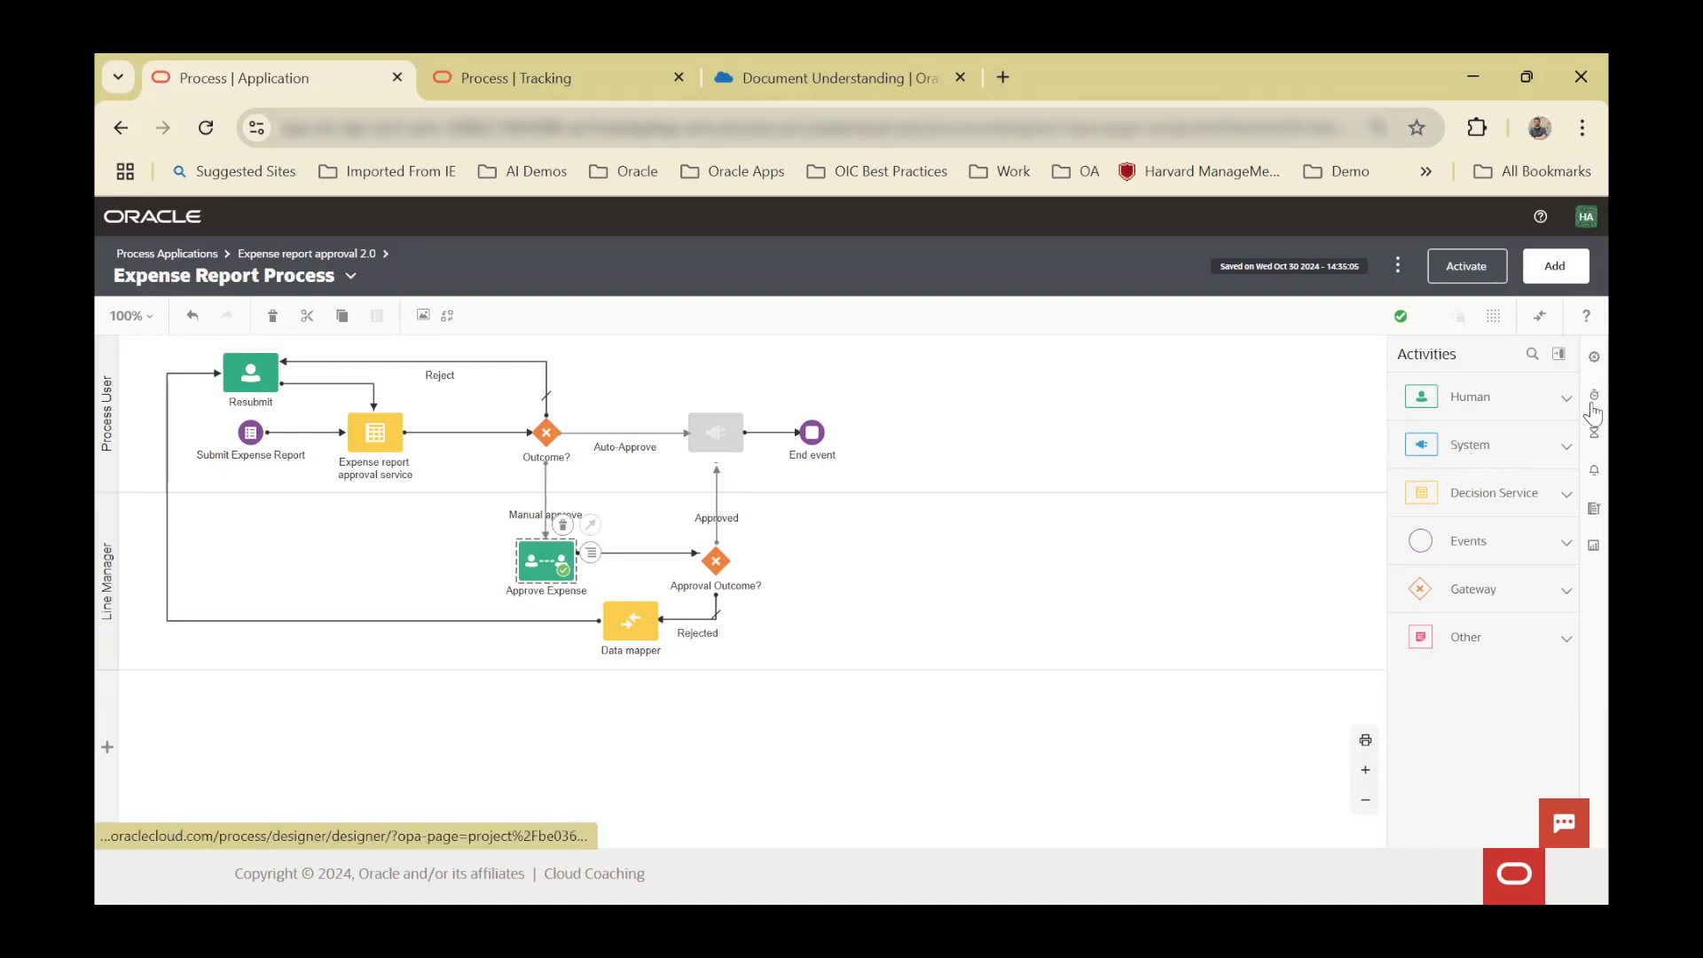
pyautogui.click(1593, 356)
pyautogui.scroll(-3, 1393, 641)
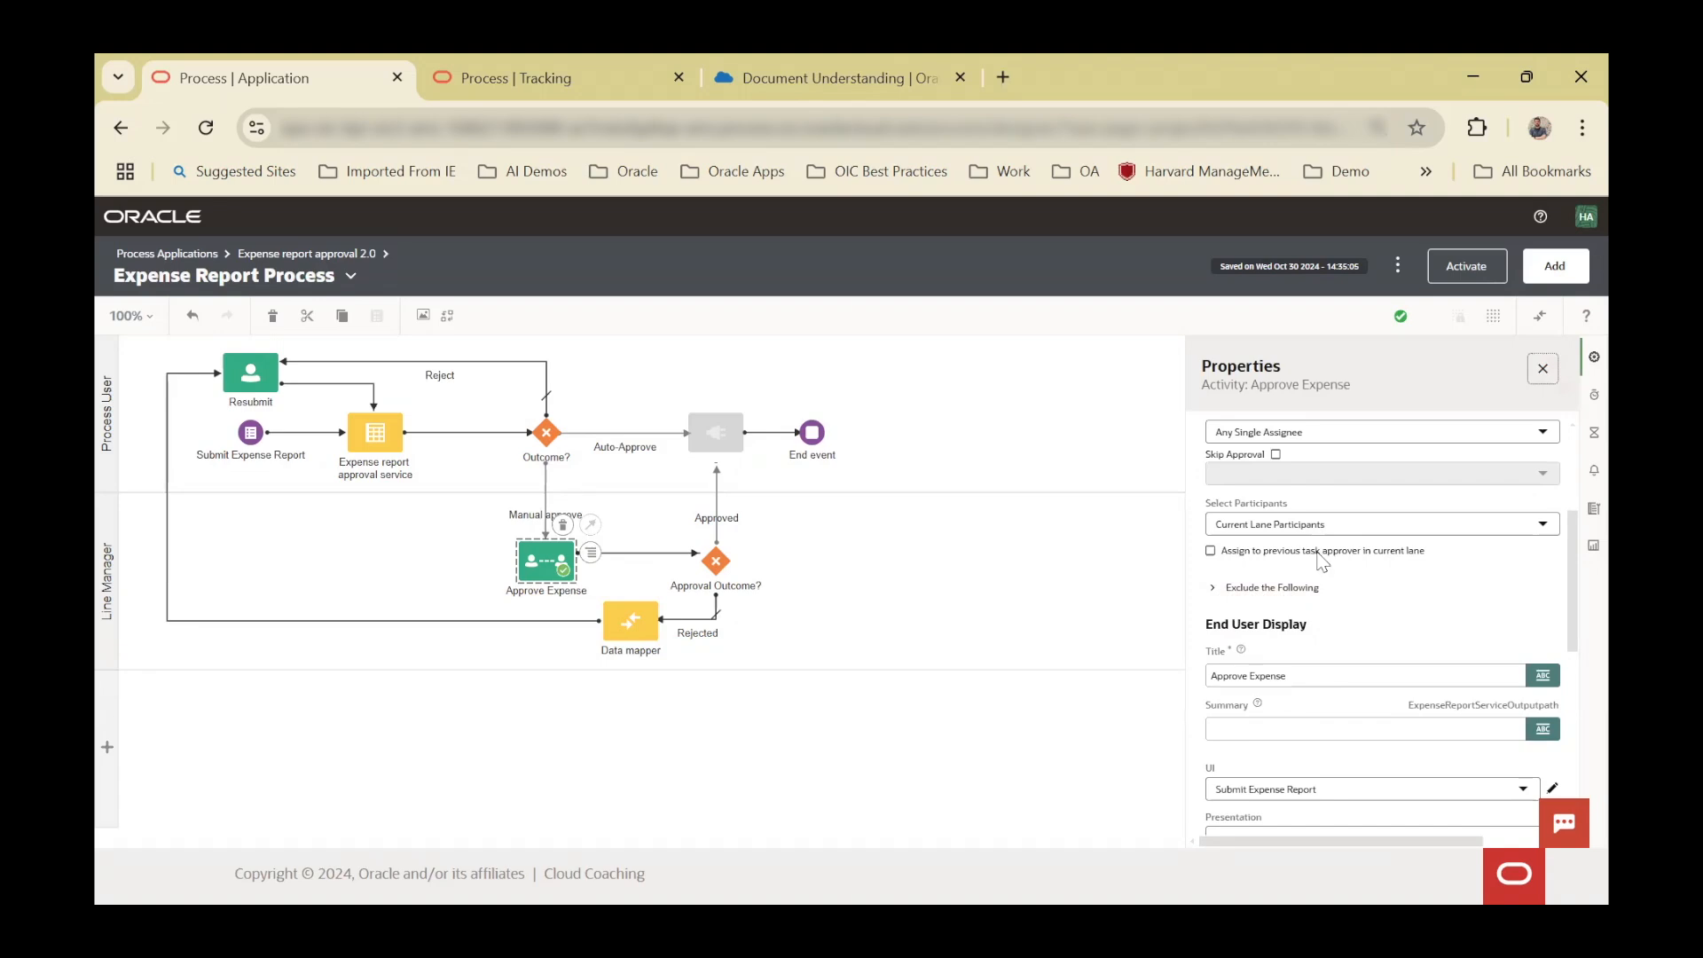
pyautogui.scroll(-3, 1259, 612)
pyautogui.click(1259, 608)
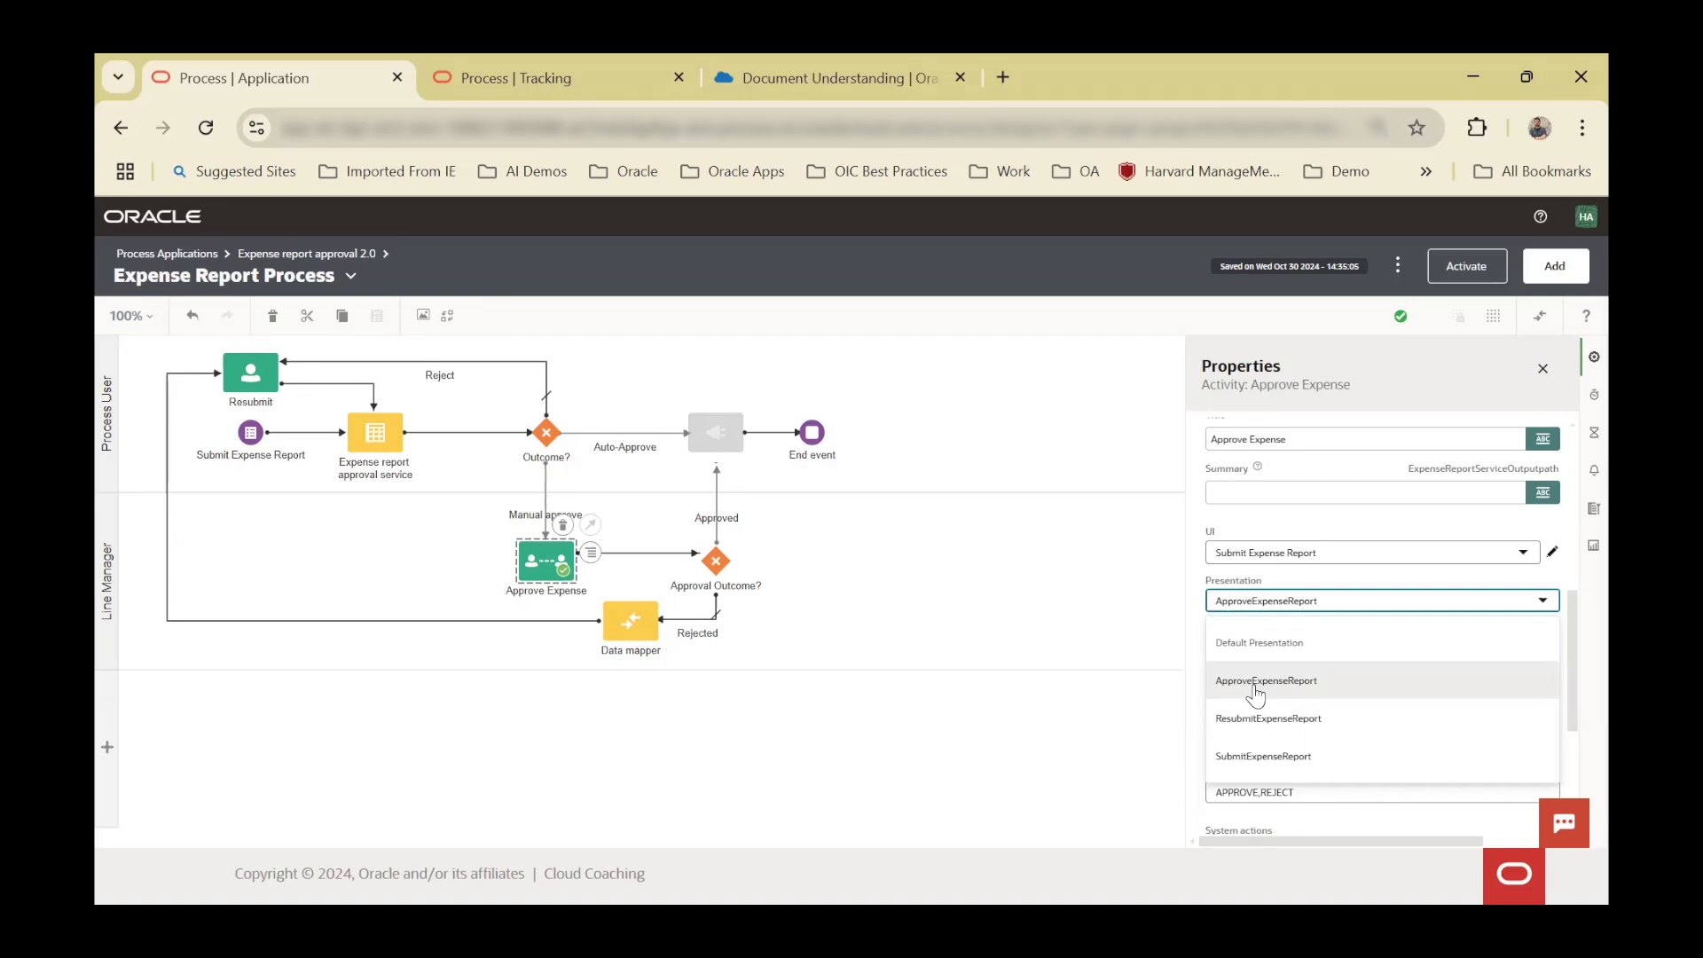
pyautogui.click(638, 553)
# - Check the Approve Expense task's data association, exit without changes, and inspect the Data mapper activity
pyautogui.click(590, 552)
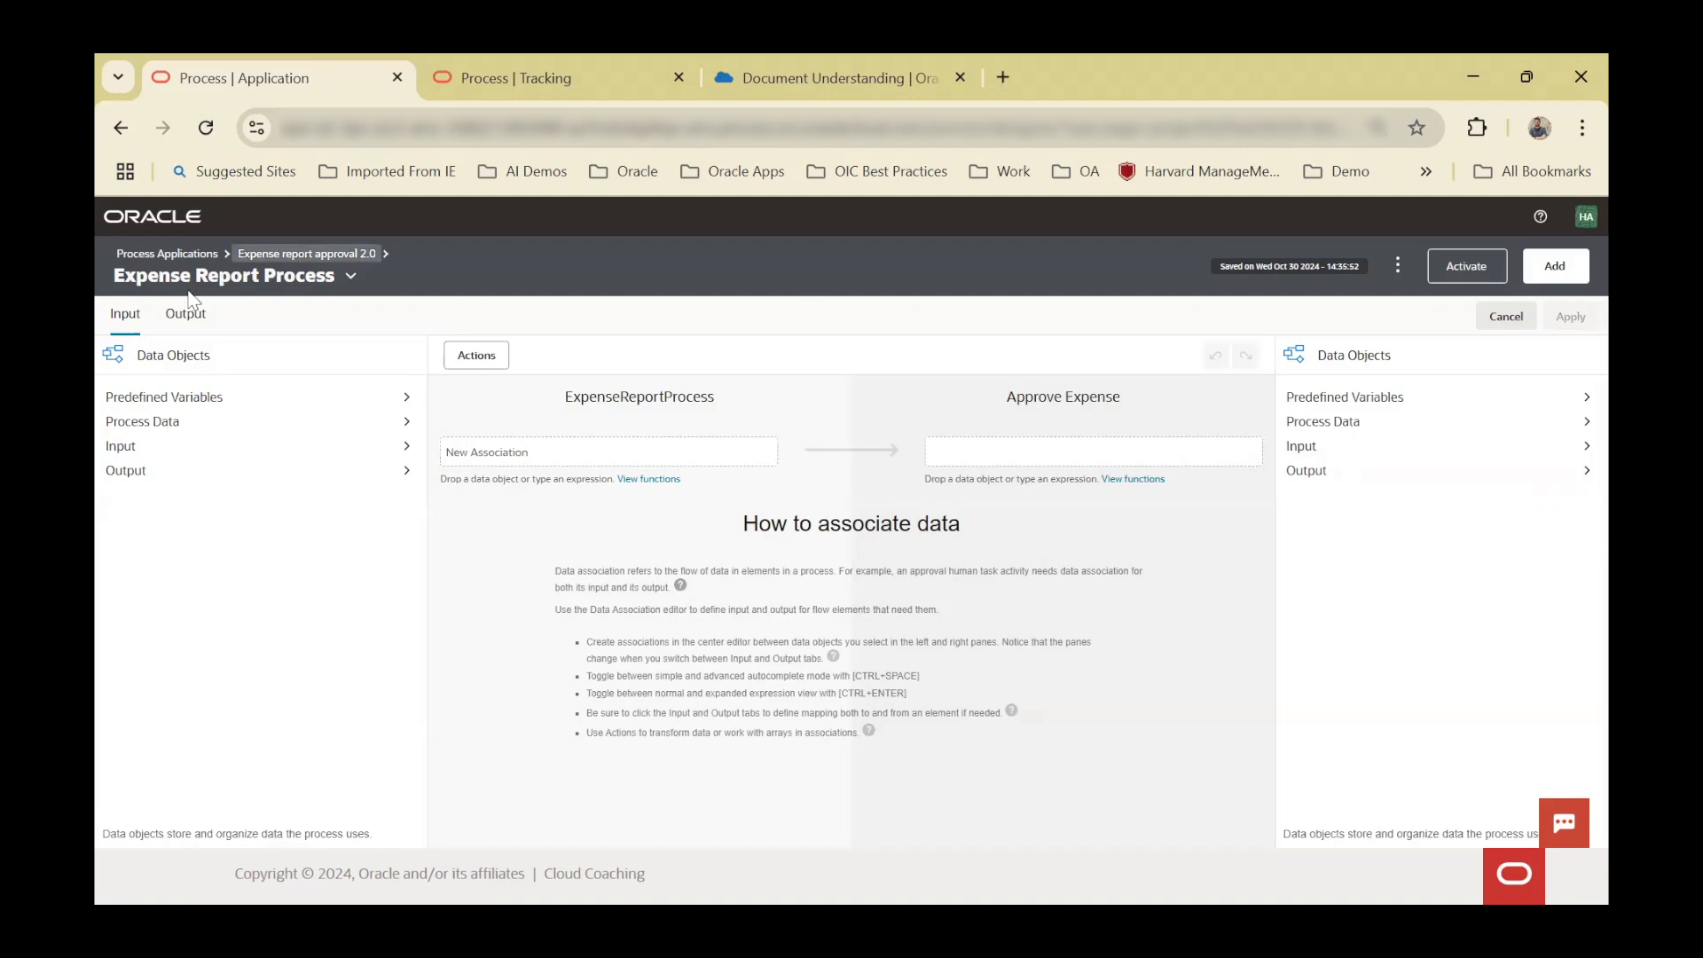
pyautogui.click(1486, 319)
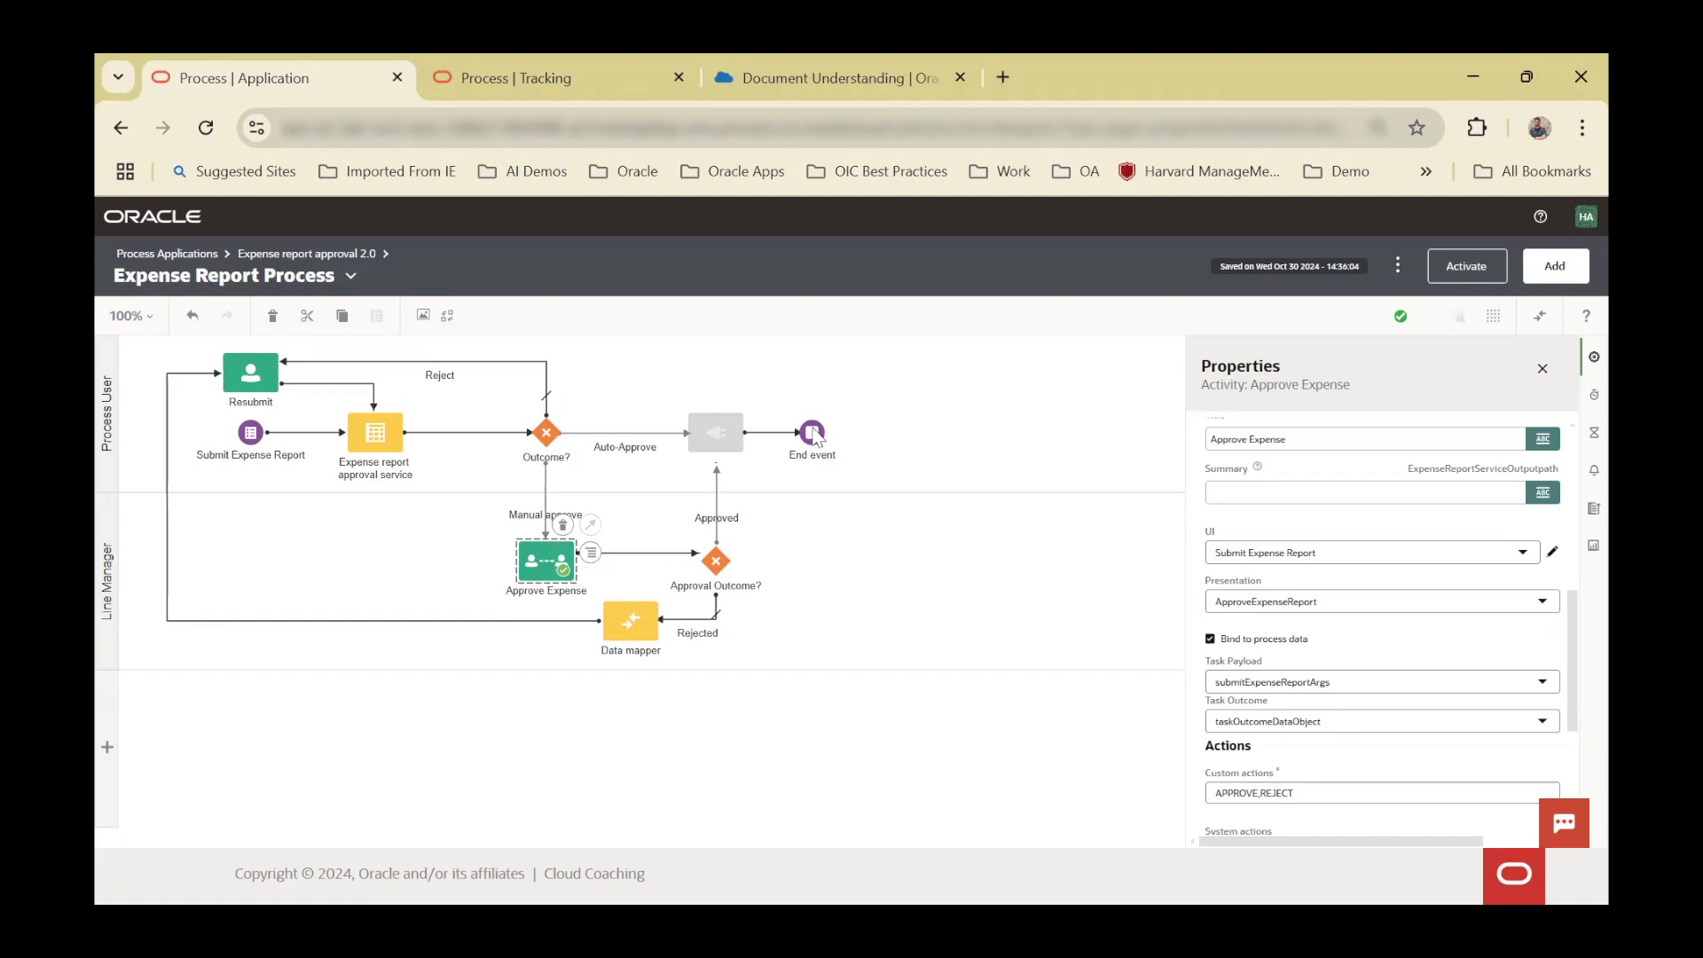
pyautogui.click(654, 635)
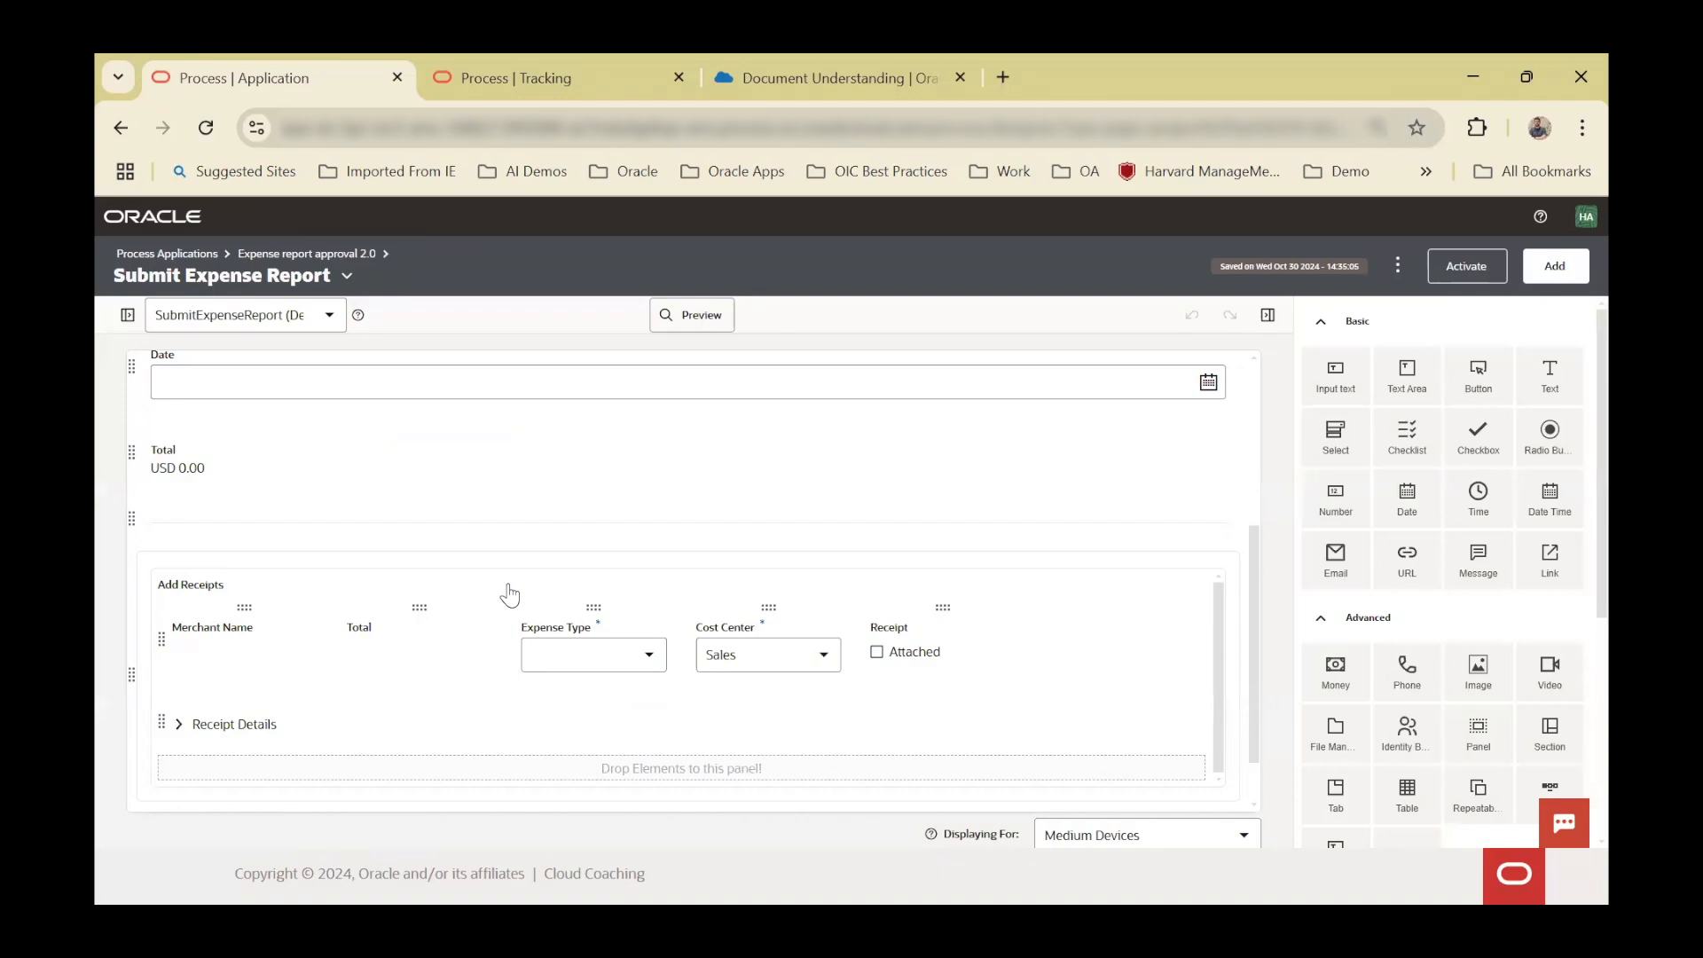
# - Expand Receipt Details in the Submit Expense Report form and examine its Document Understanding control, the AI Services palette and the Receipt section
pyautogui.click(177, 727)
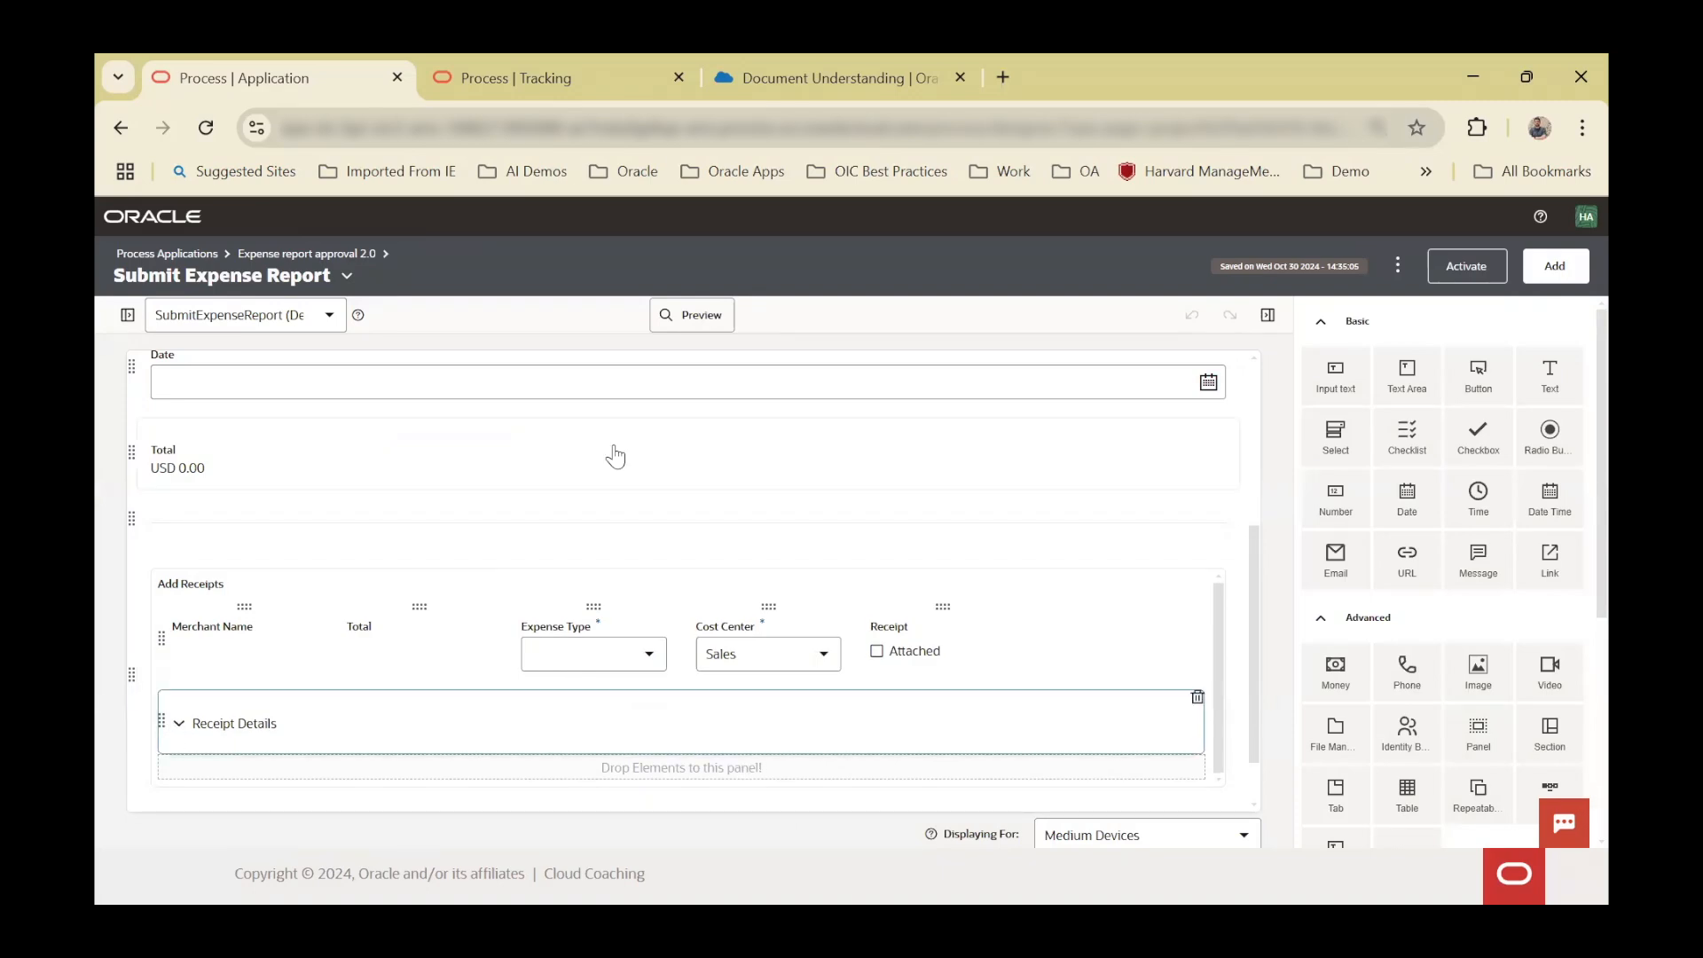
pyautogui.scroll(-3, 608, 455)
pyautogui.scroll(-2, 321, 560)
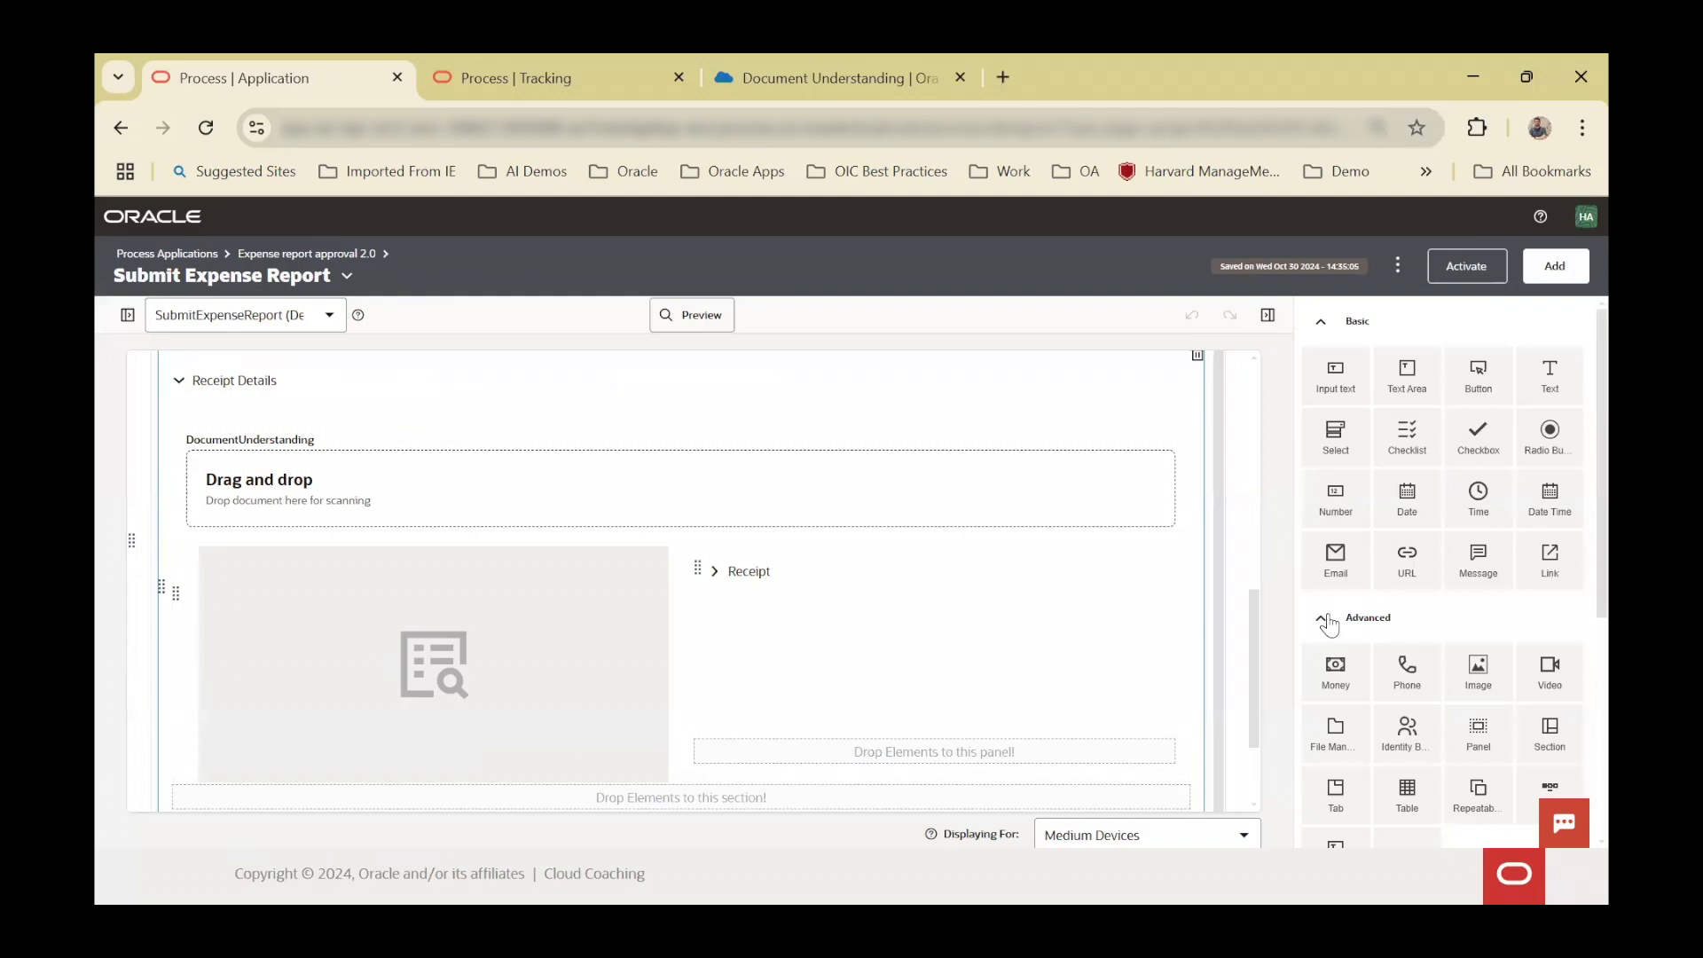
pyautogui.scroll(-4, 1328, 623)
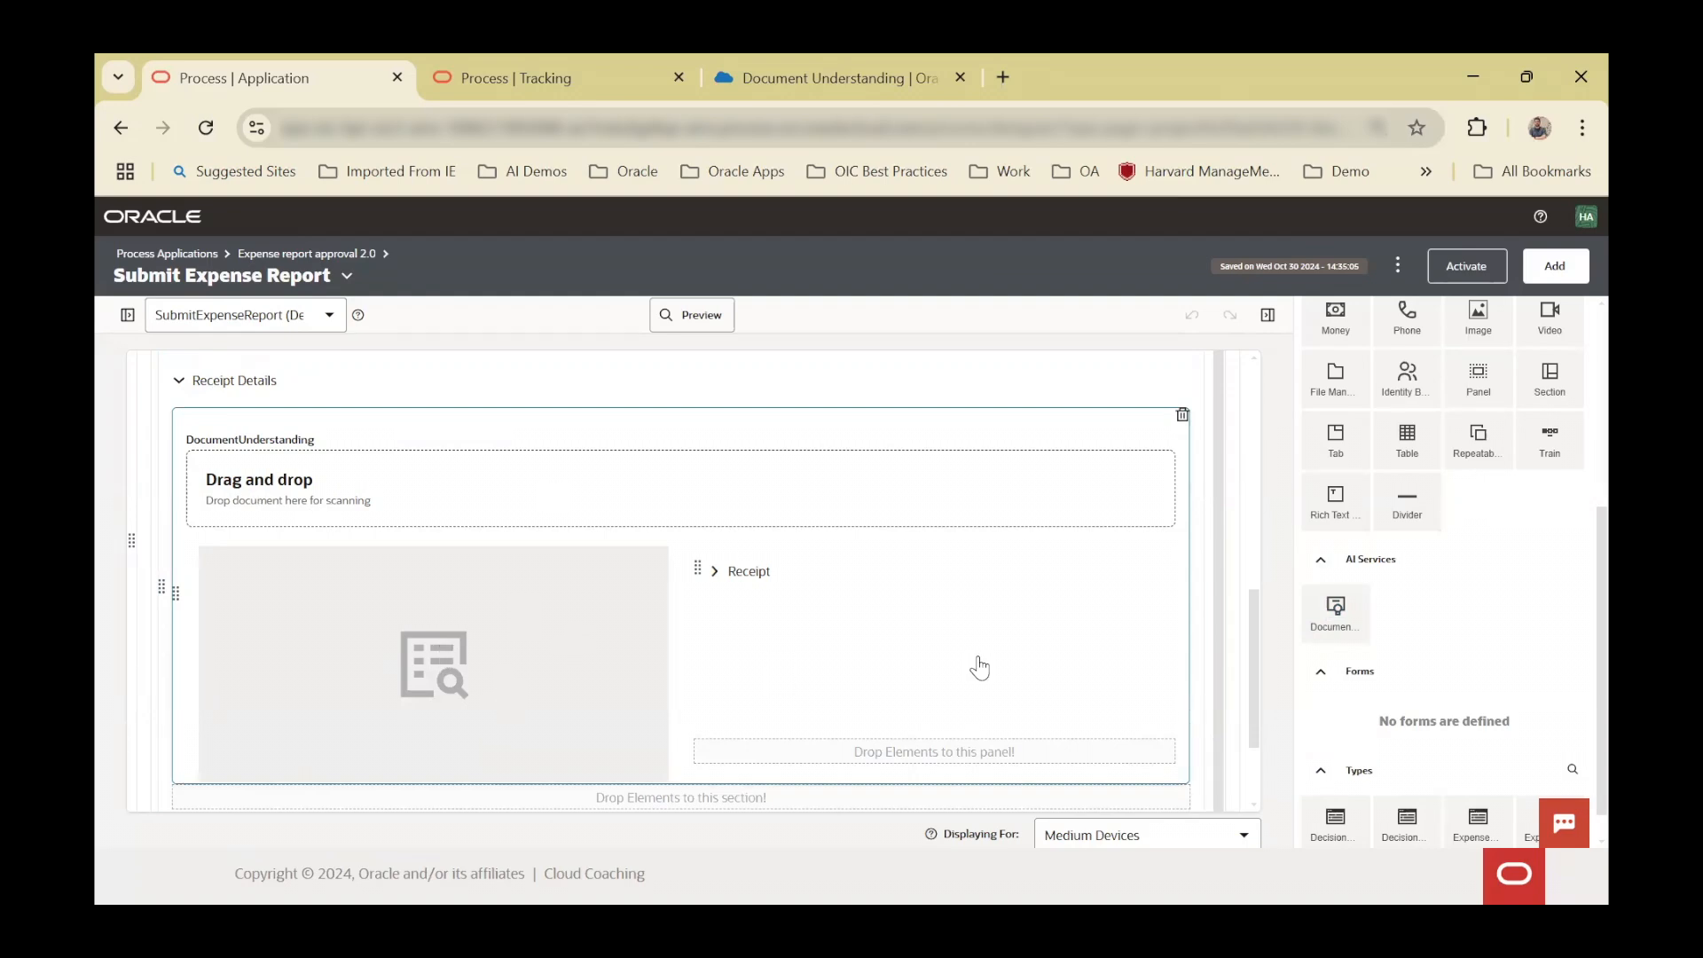
pyautogui.click(714, 572)
# - Review the General and Styling properties of the form's Receipt section
pyautogui.click(126, 315)
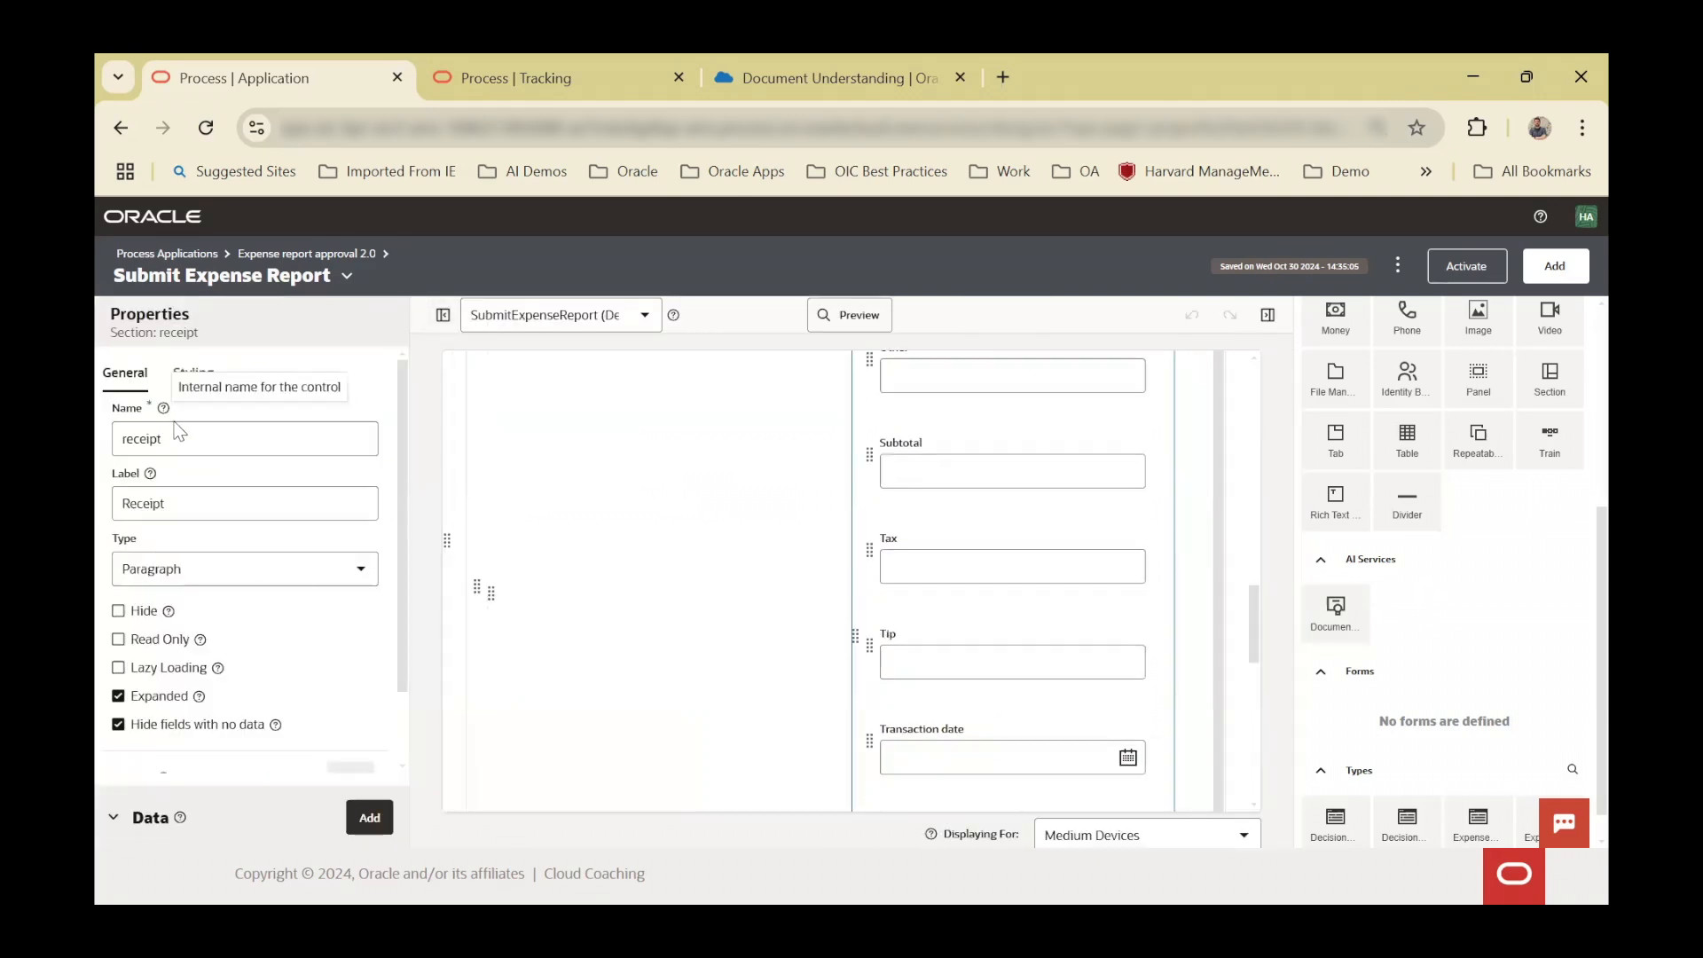
pyautogui.scroll(-1, 279, 666)
pyautogui.scroll(1, 263, 649)
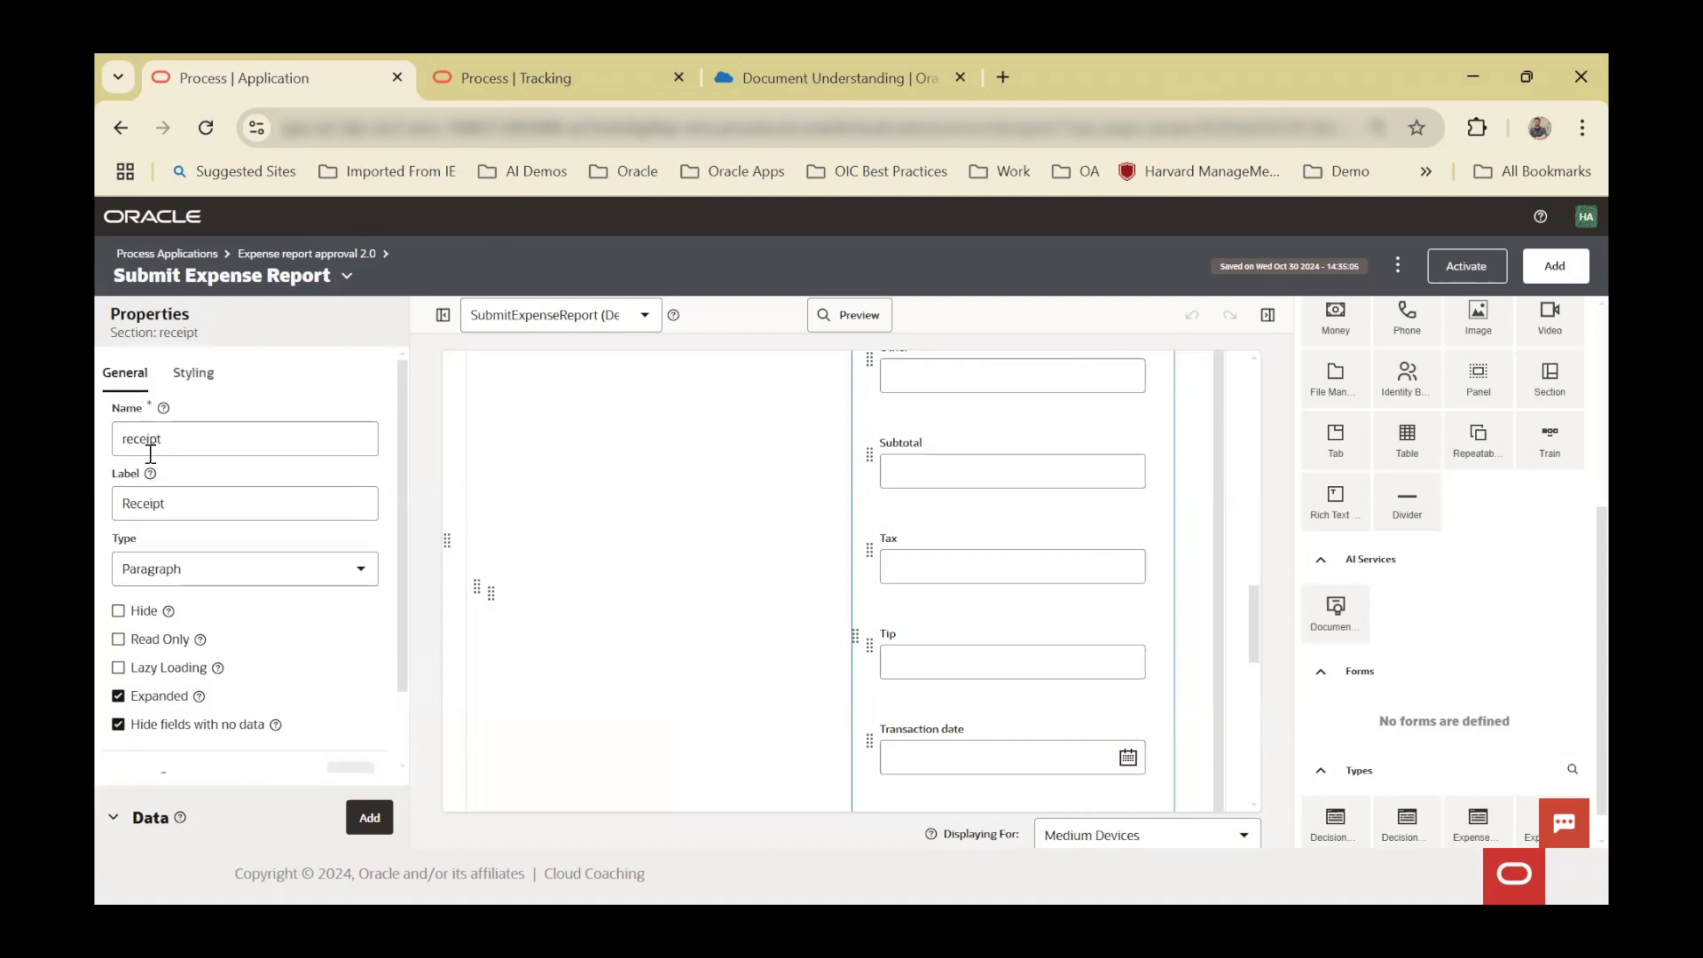
pyautogui.click(245, 430)
pyautogui.click(274, 509)
pyautogui.click(200, 387)
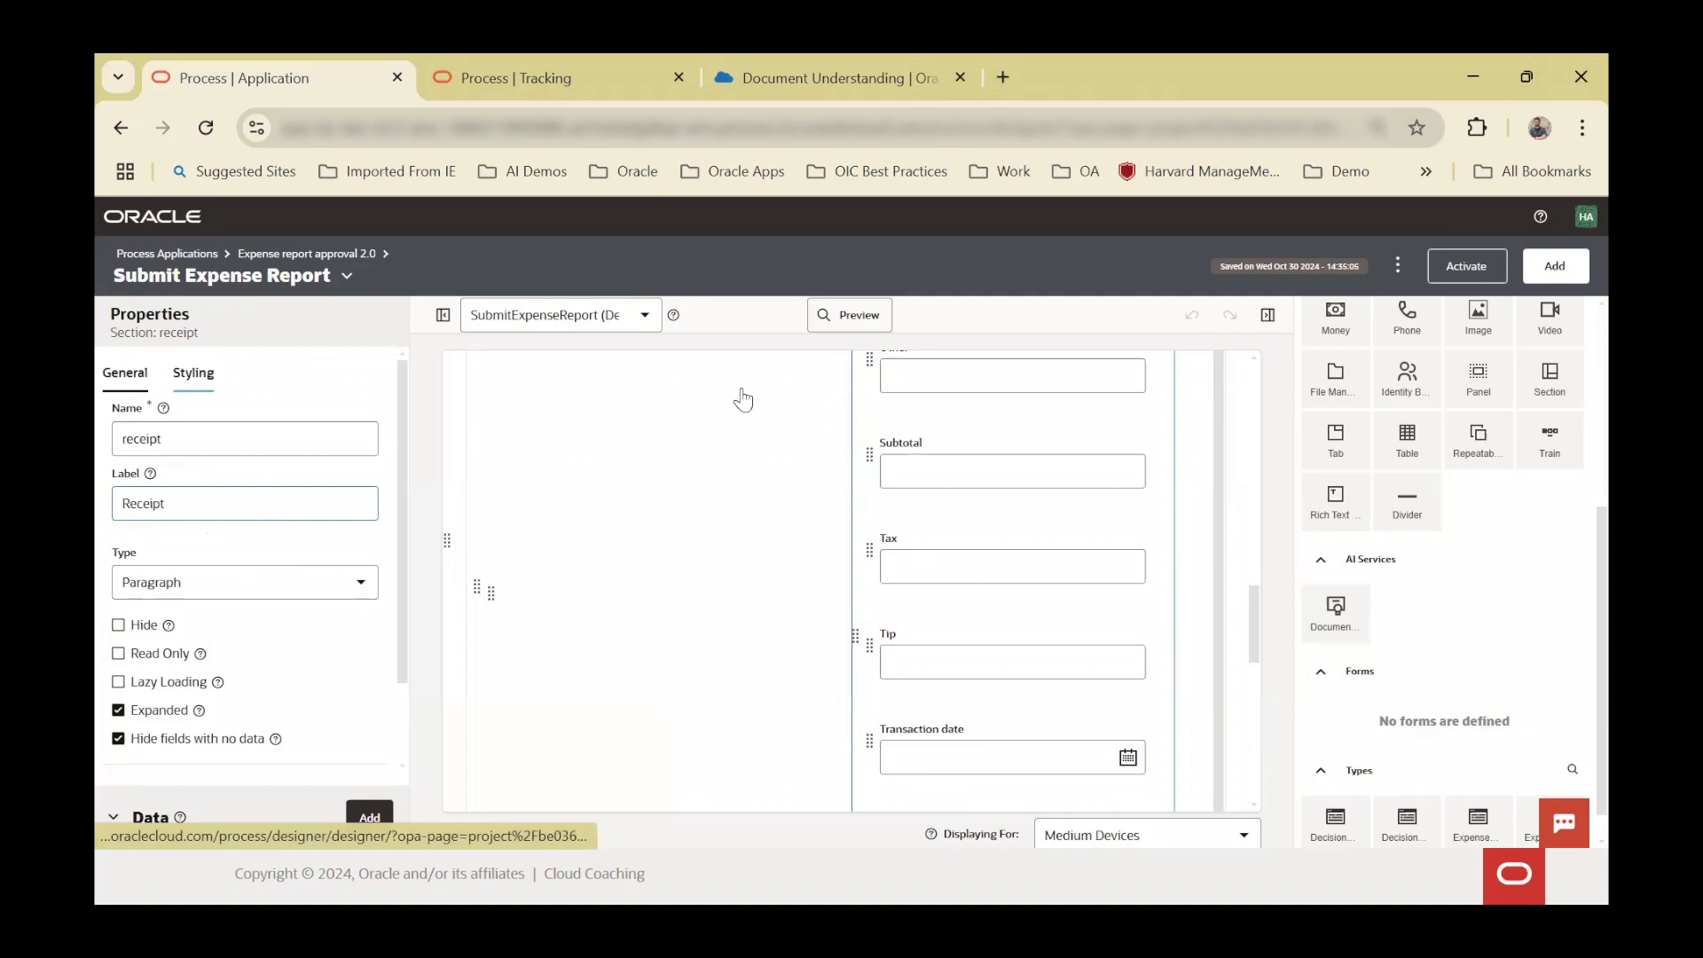
pyautogui.click(152, 387)
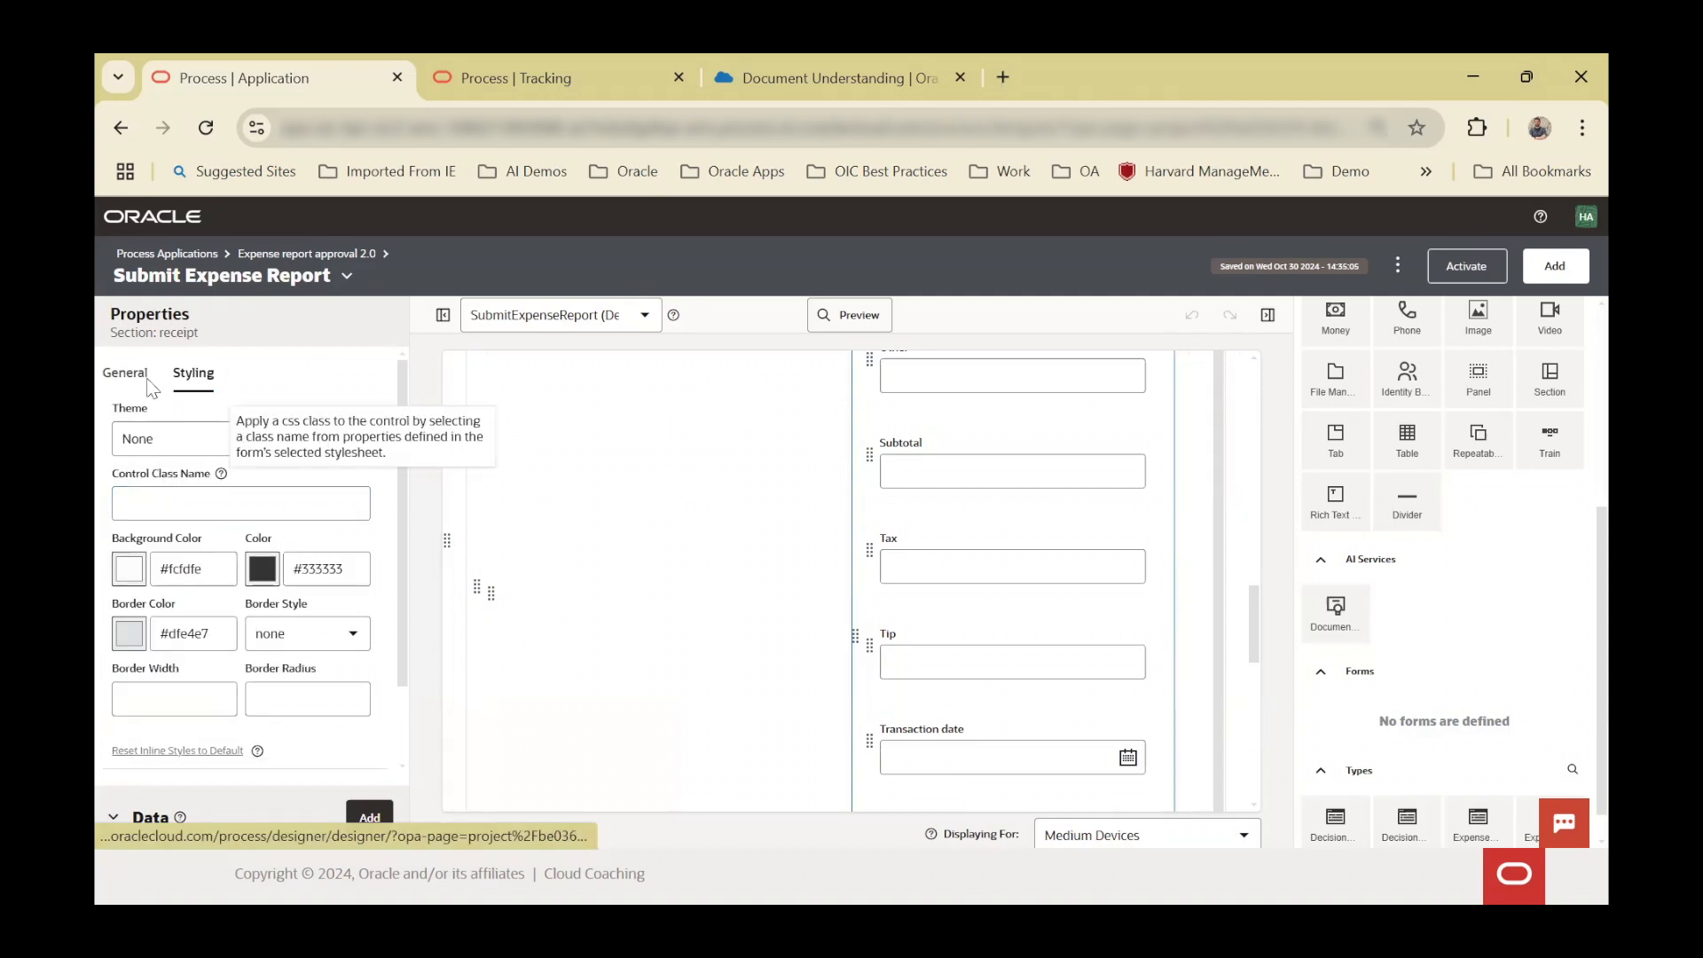
pyautogui.scroll(-2, 266, 487)
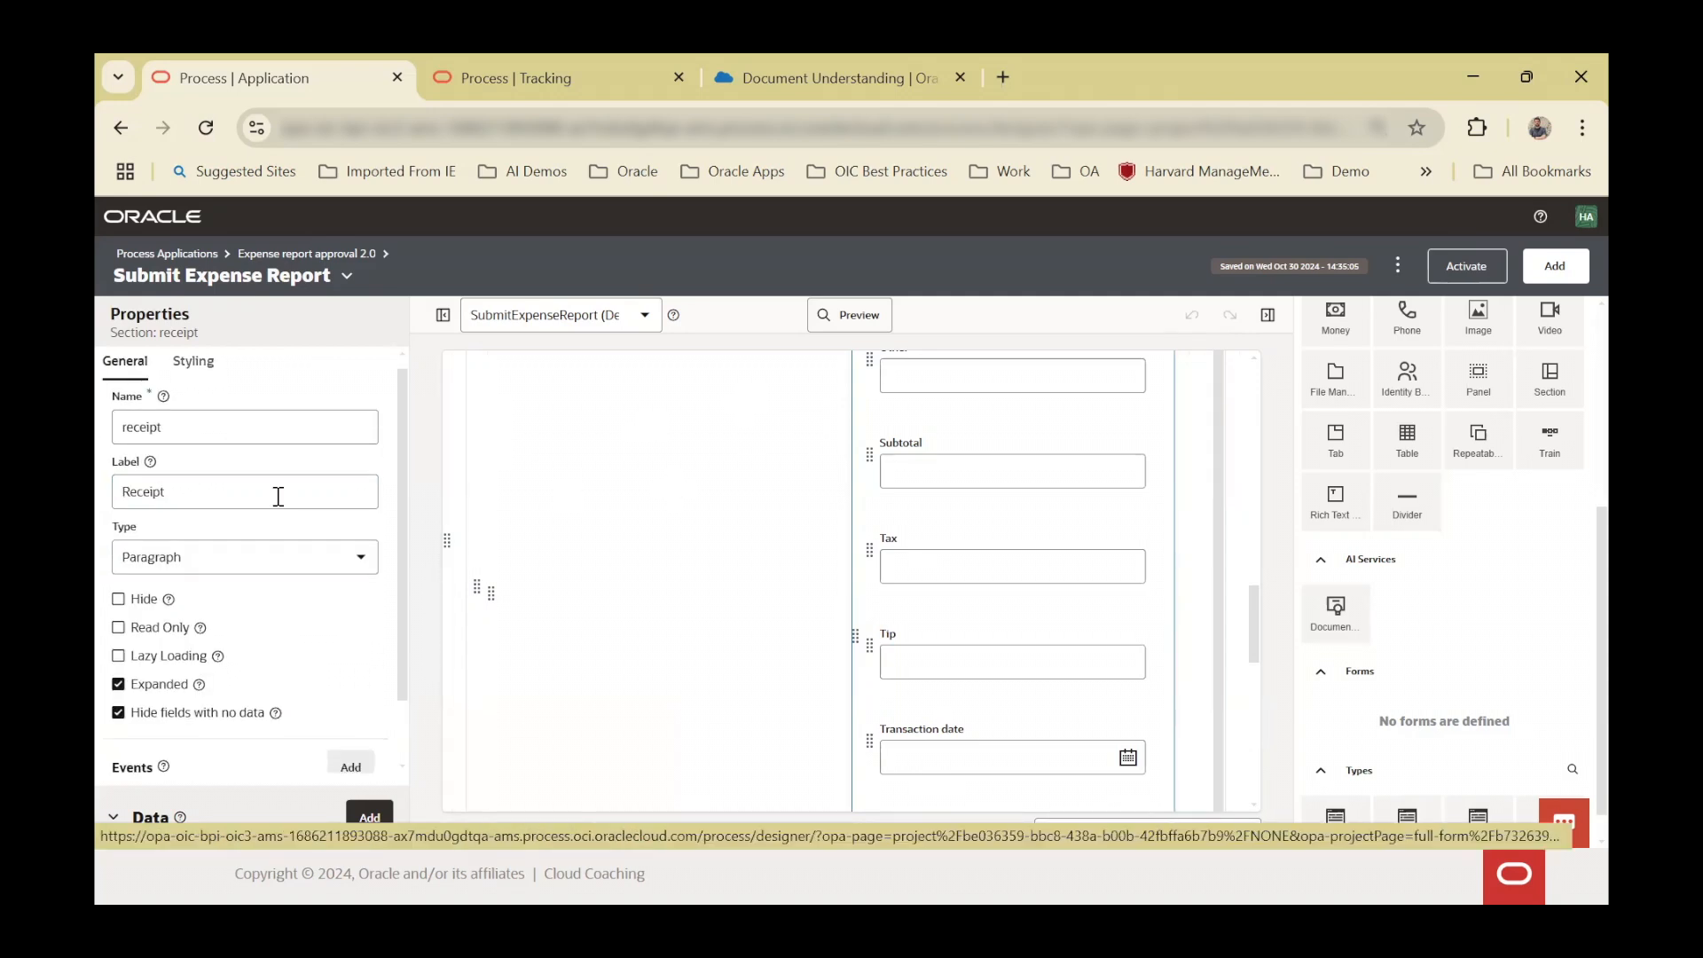
pyautogui.scroll(4, 799, 496)
pyautogui.scroll(4, 916, 494)
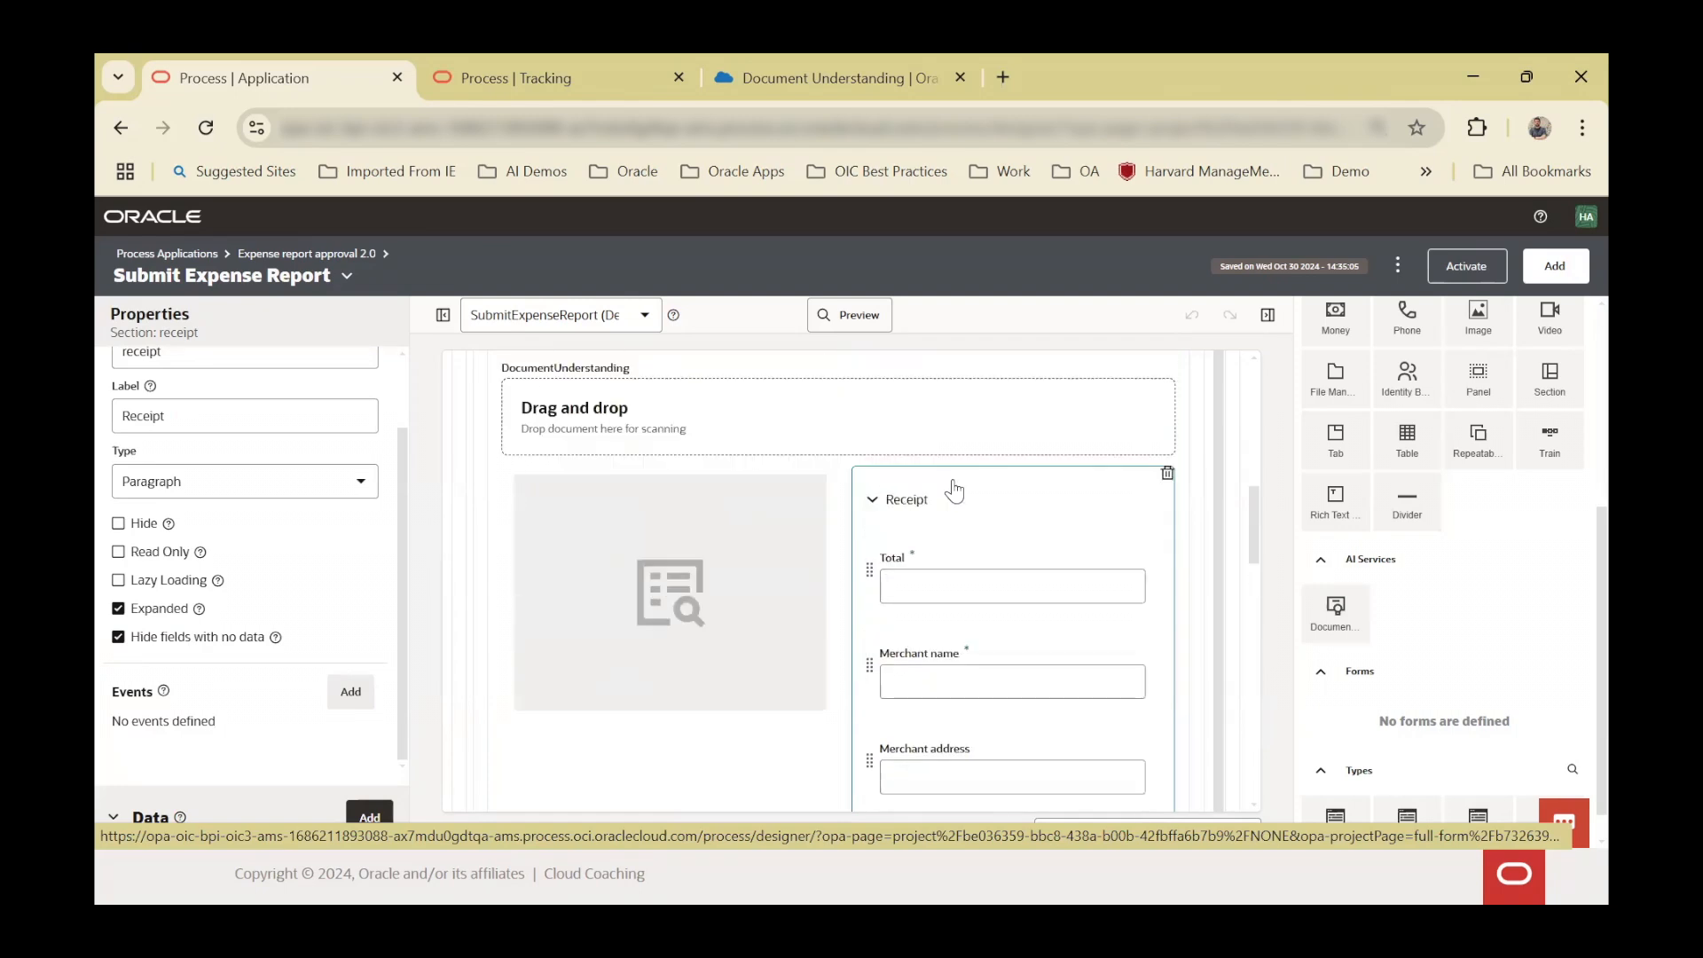
# - Review the Document Understanding control's accepted file types, available document types, minimum confidence score and display options, keeping Receipt as the document type
pyautogui.click(642, 513)
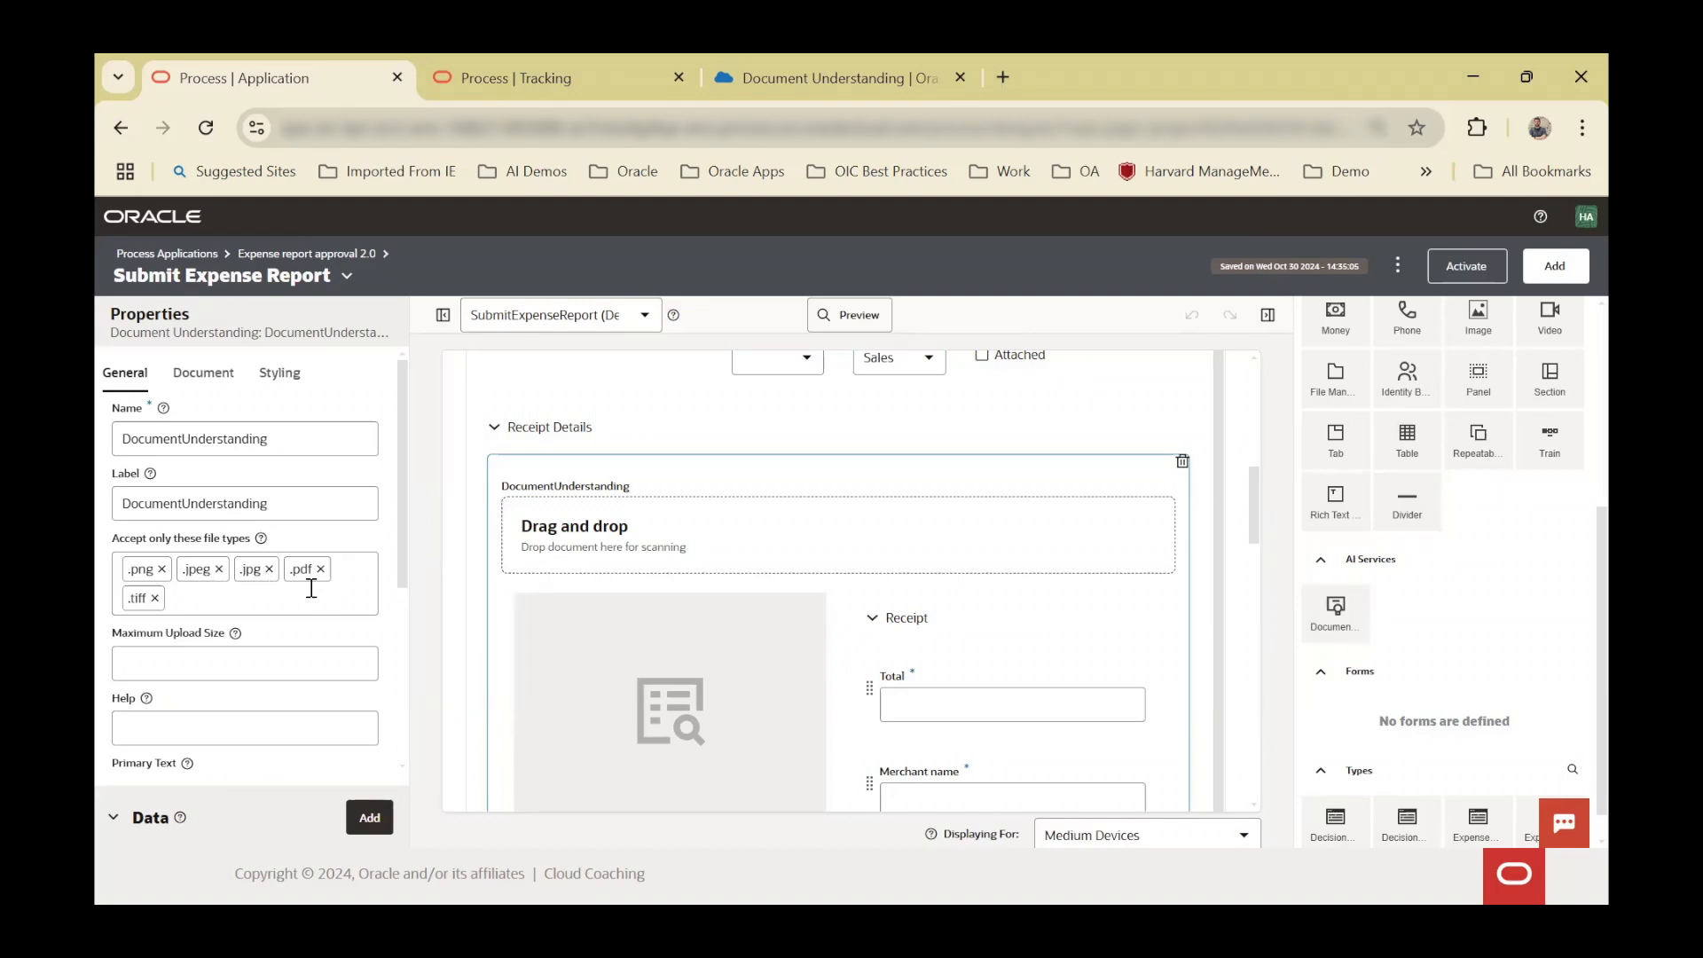
pyautogui.click(203, 374)
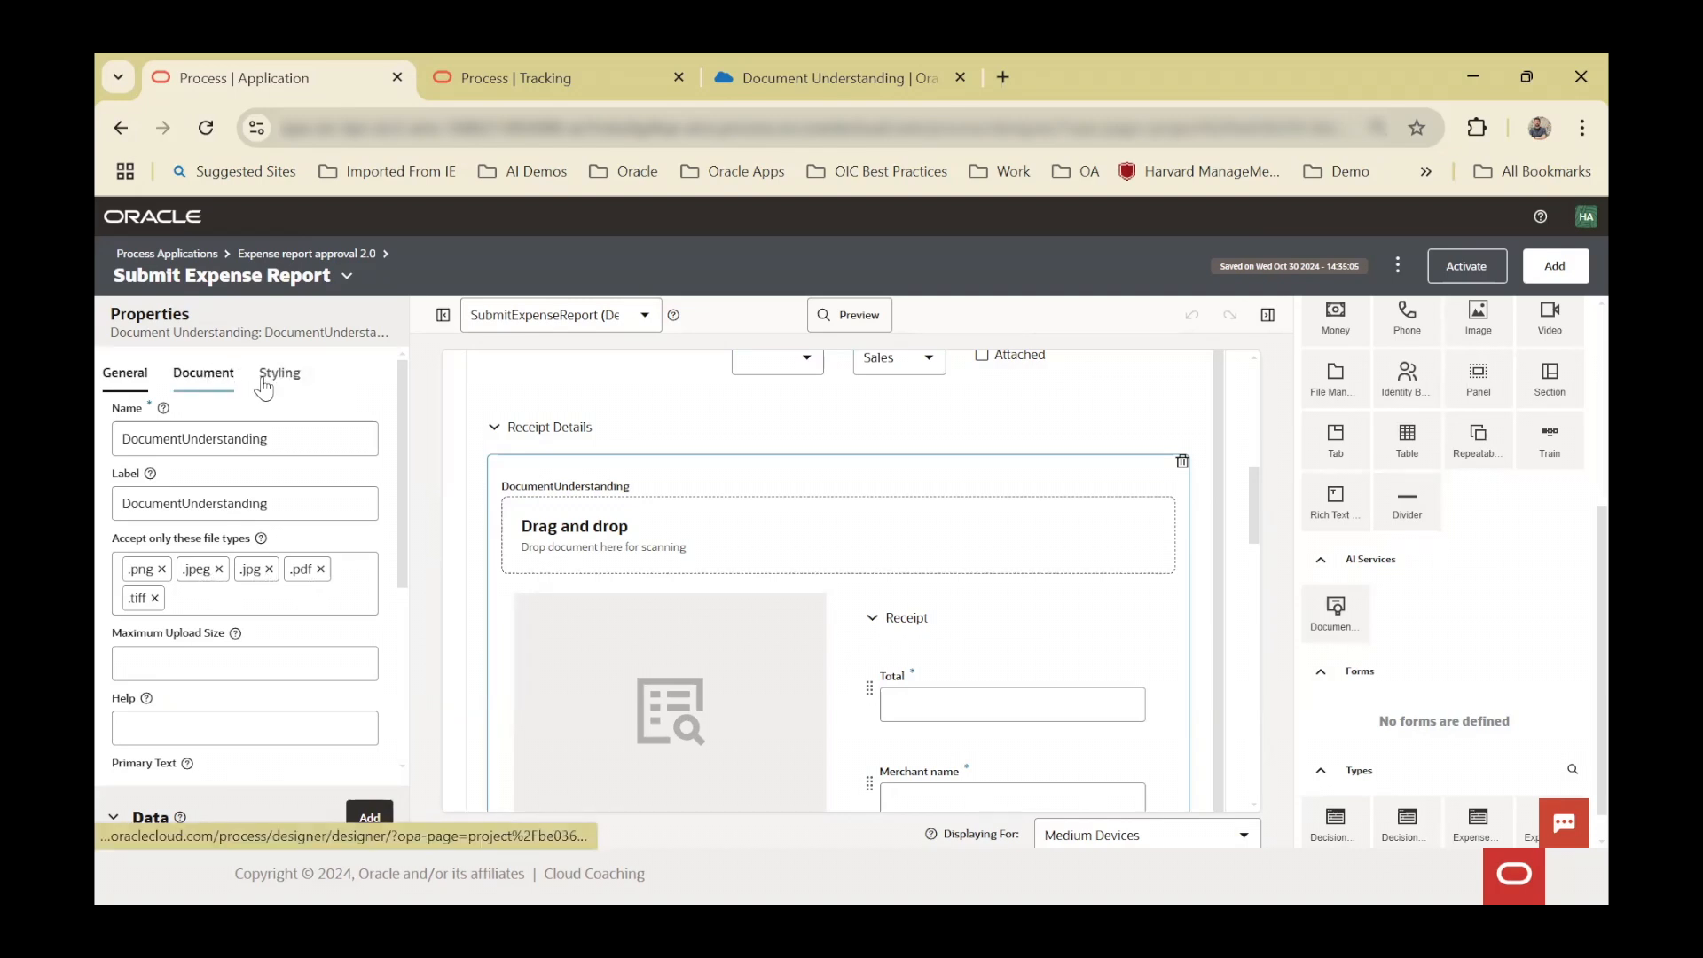
pyautogui.click(300, 437)
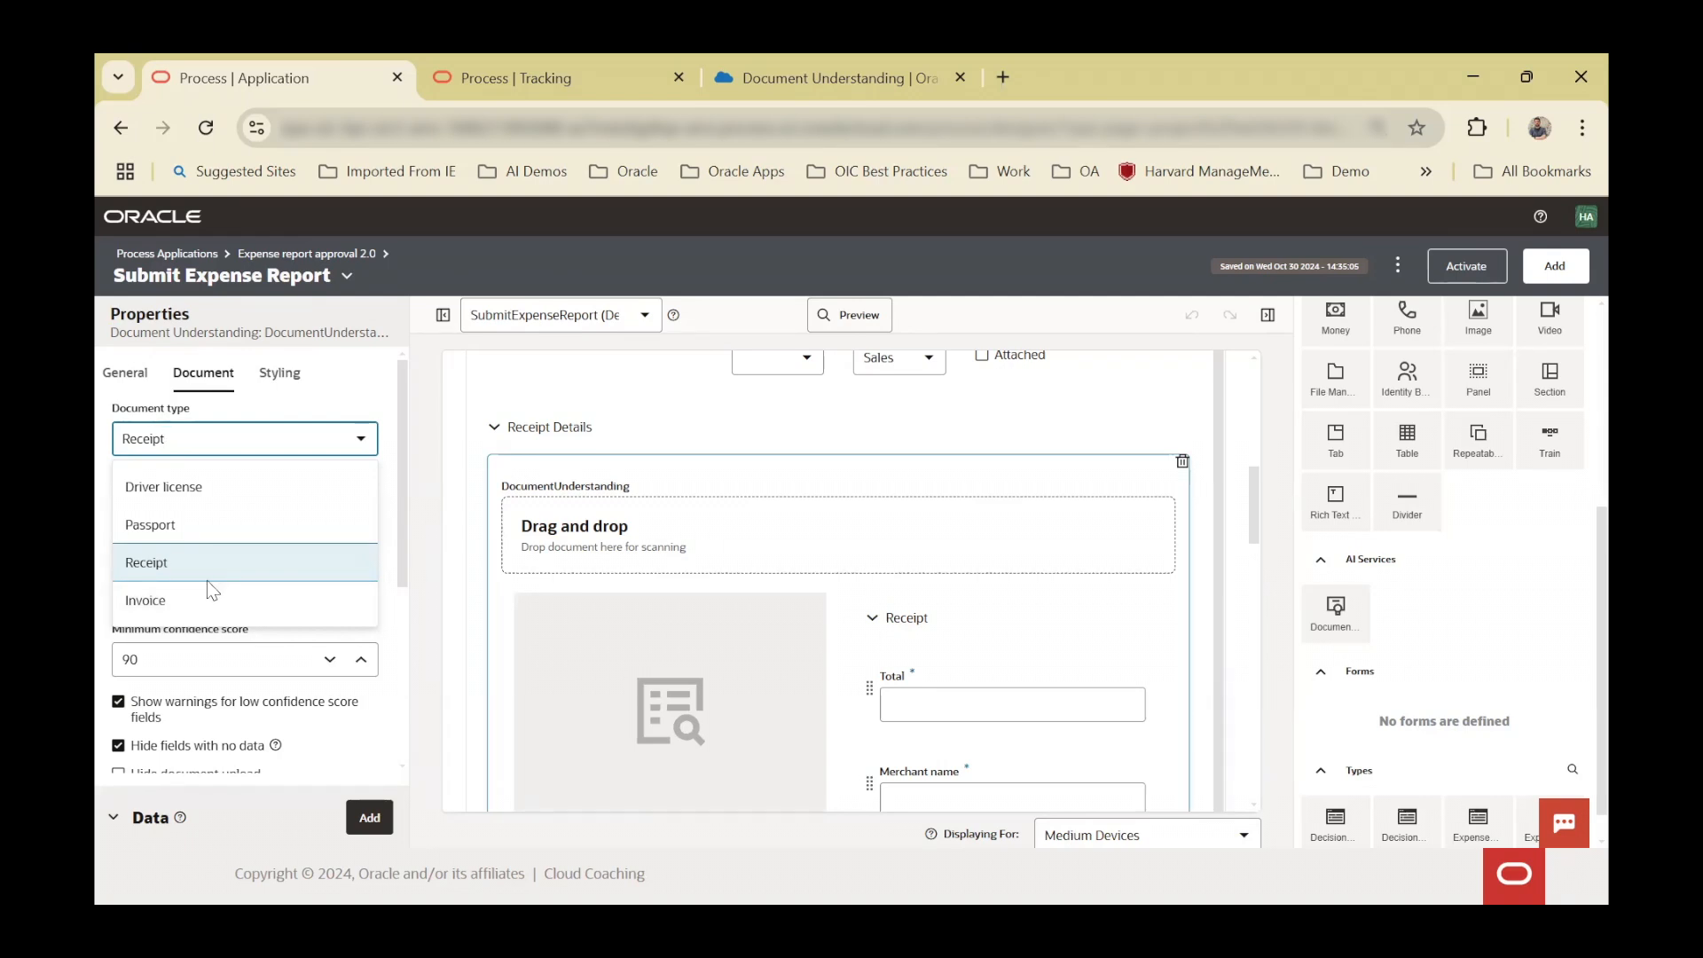
pyautogui.click(359, 392)
pyautogui.scroll(-1, 271, 537)
pyautogui.scroll(-3, 276, 540)
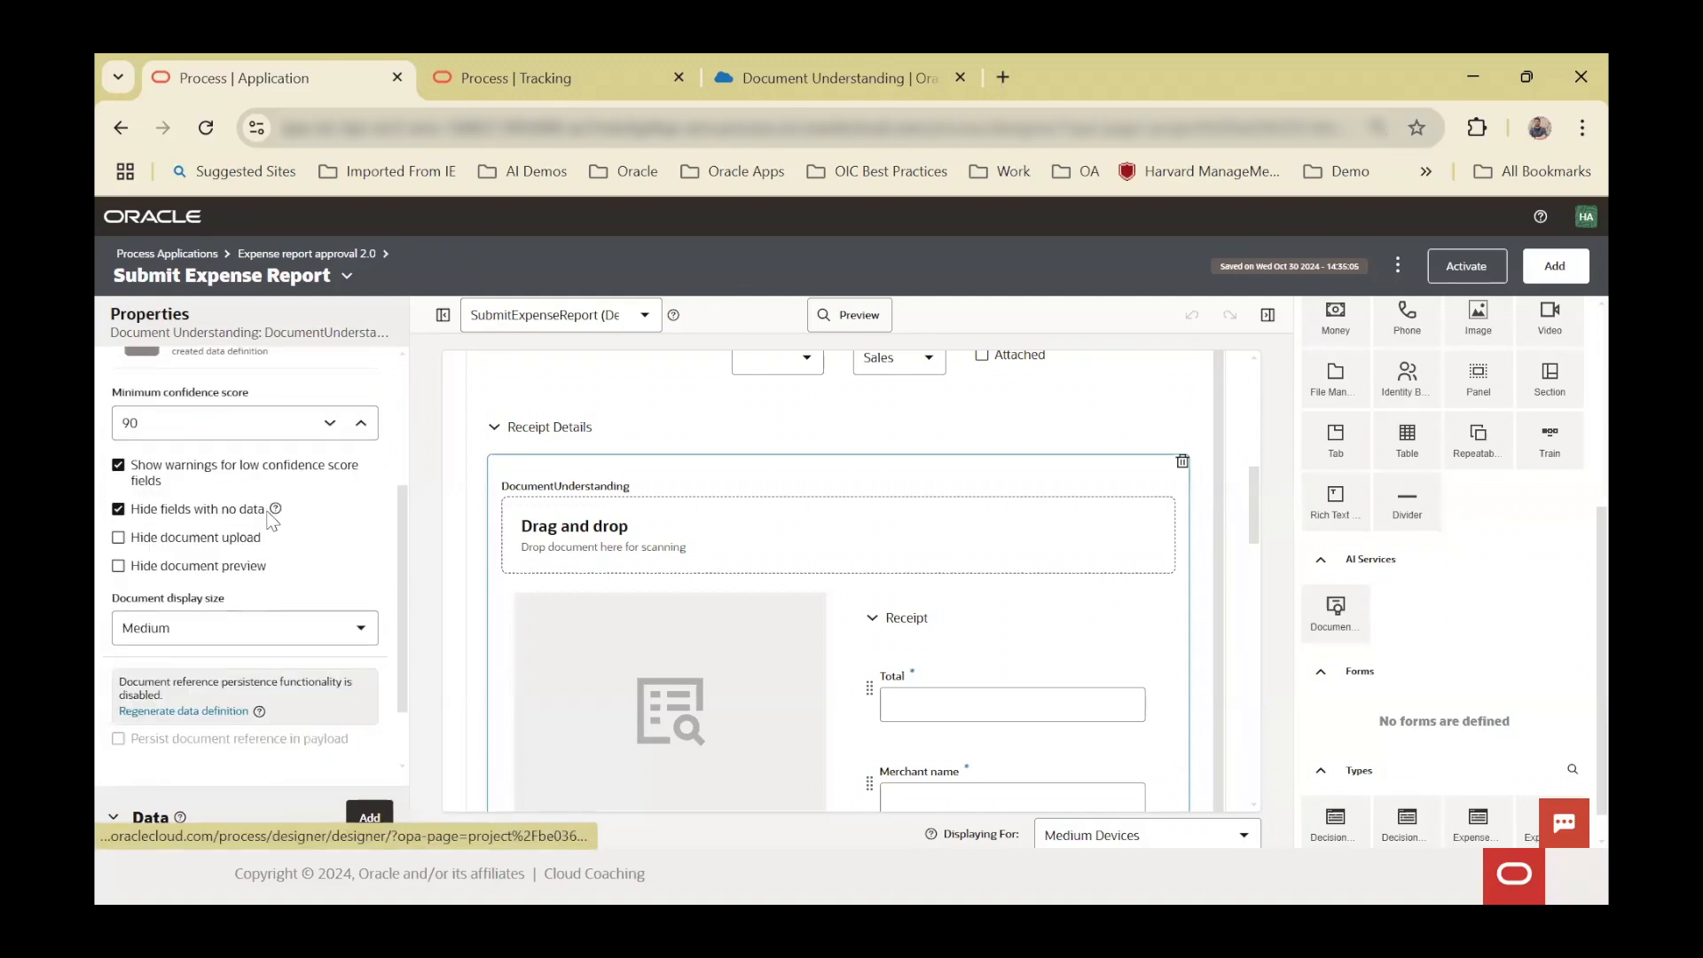
pyautogui.scroll(2, 270, 390)
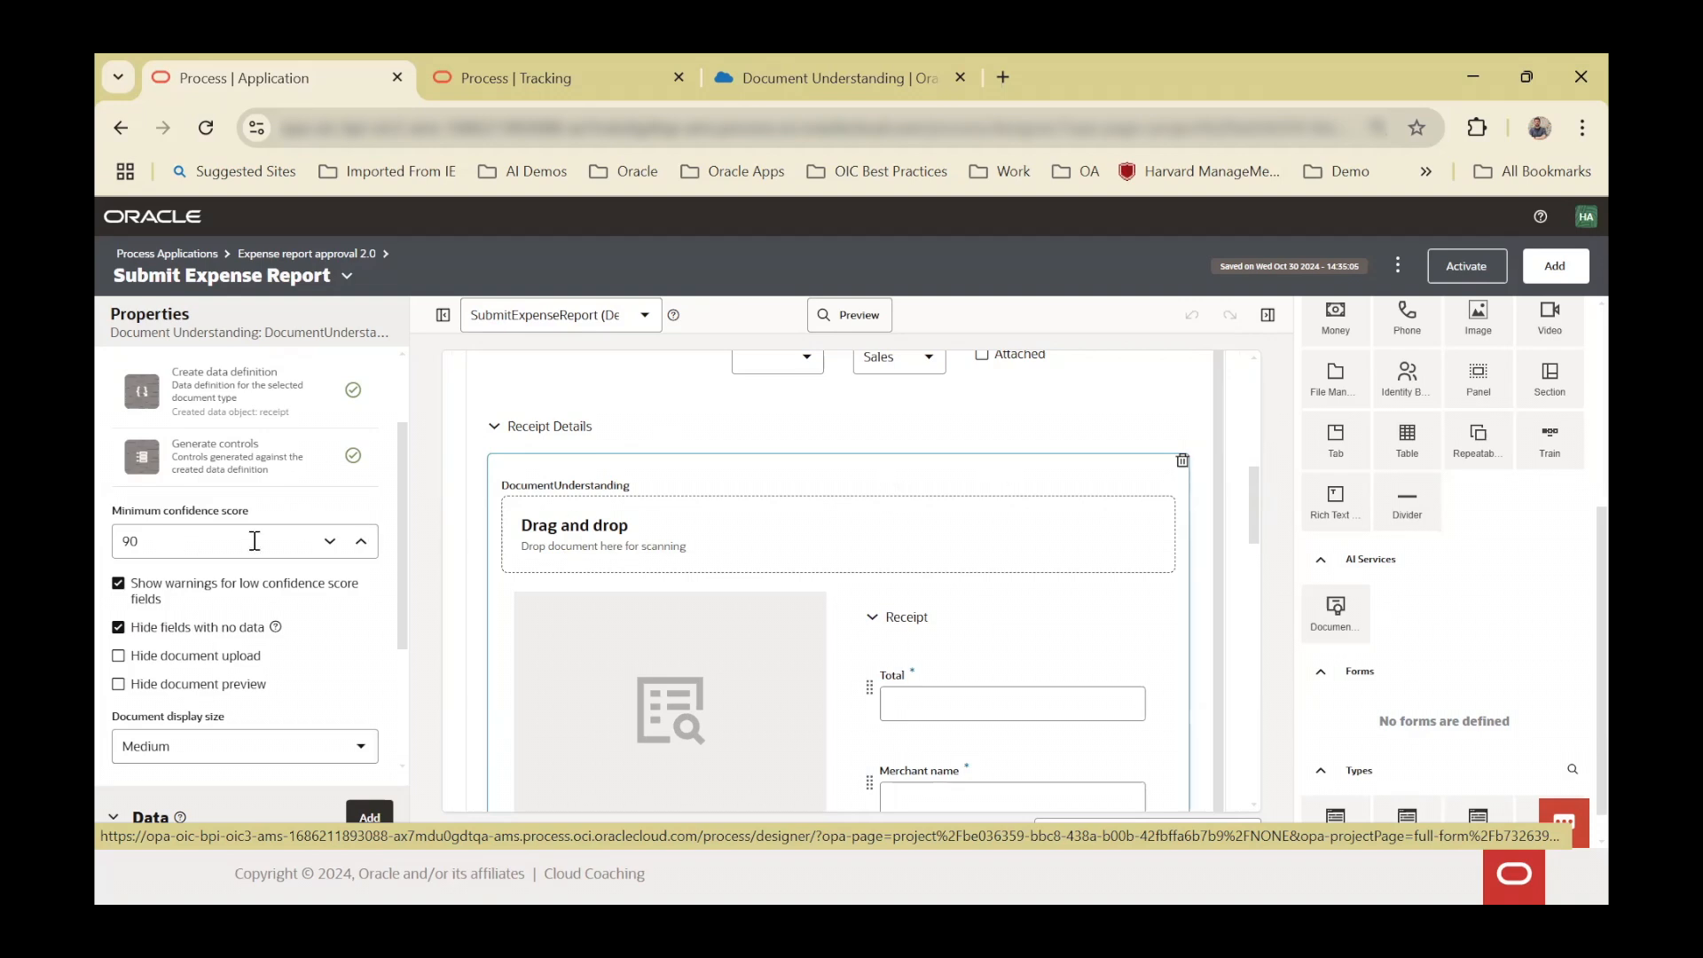
# - Try hiding the document preview in the Document Understanding control, and restore it
pyautogui.scroll(-3, 162, 629)
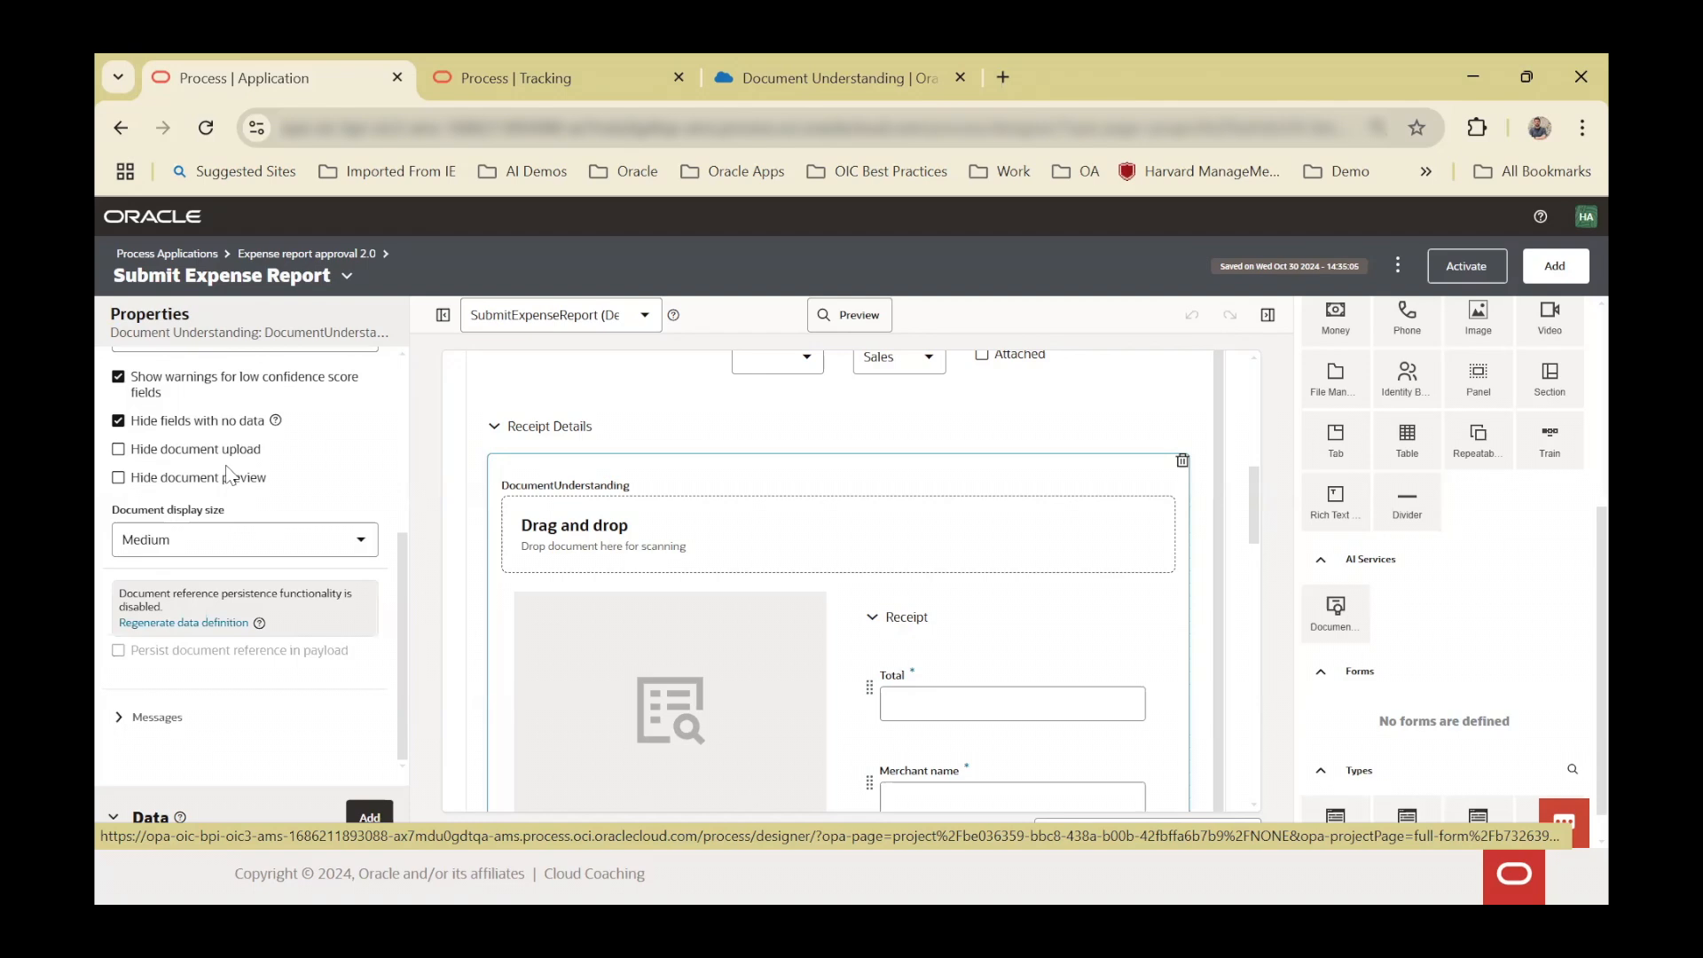
pyautogui.click(121, 478)
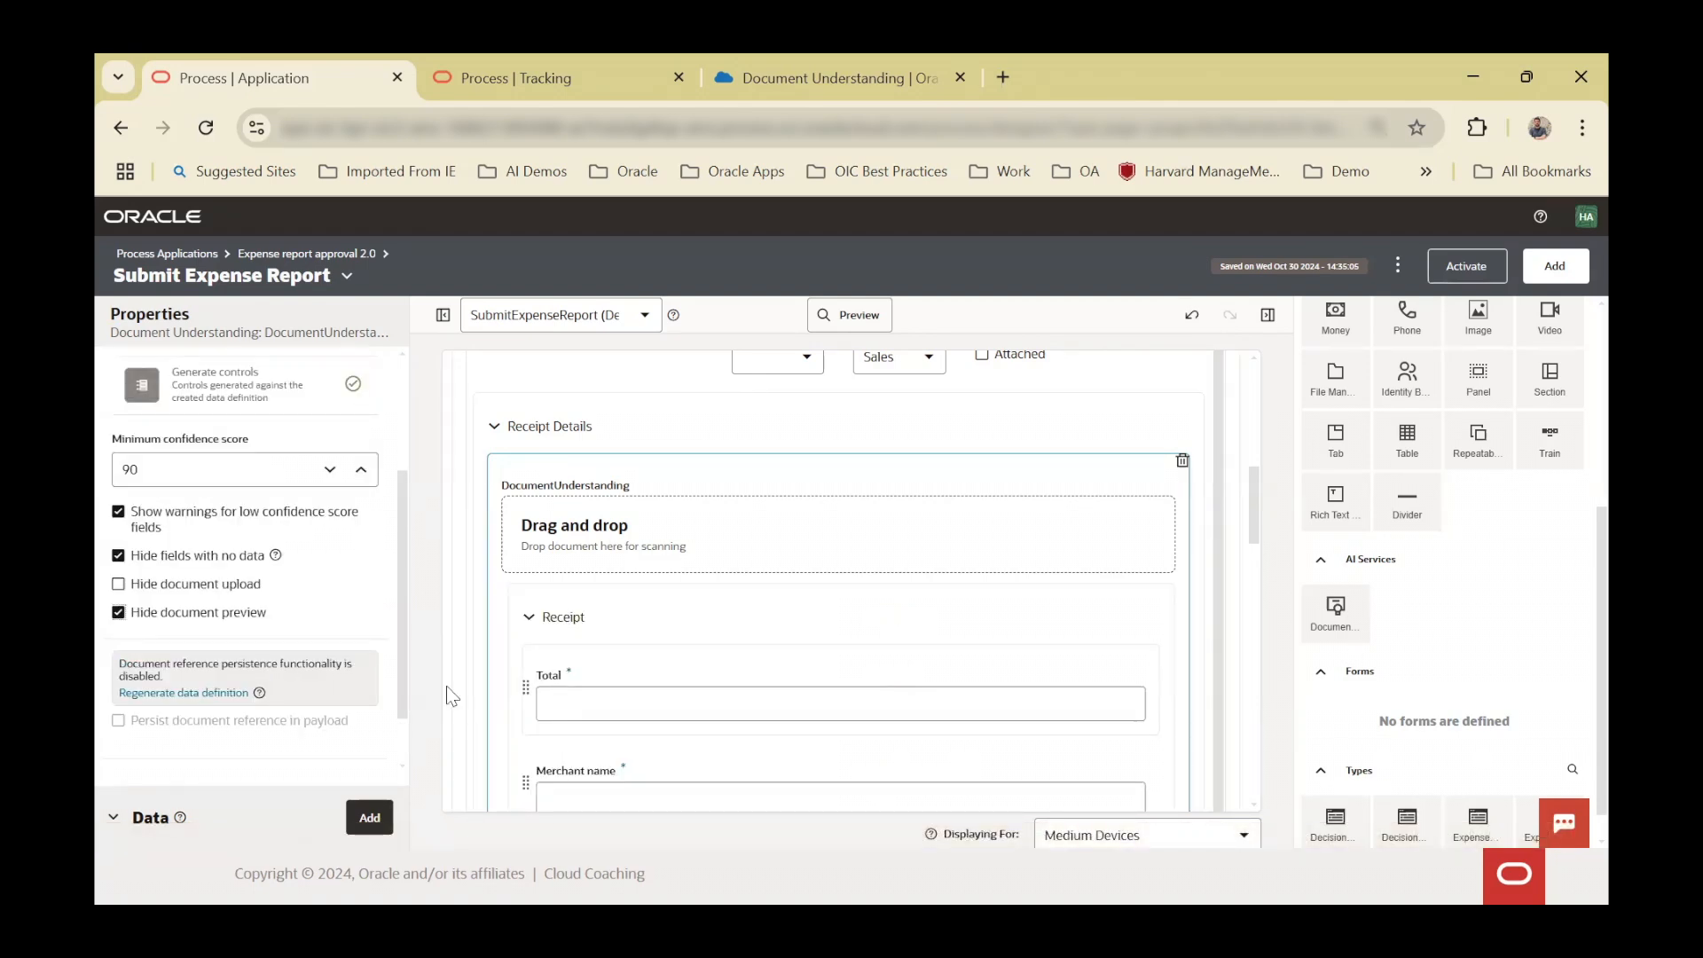
pyautogui.click(119, 612)
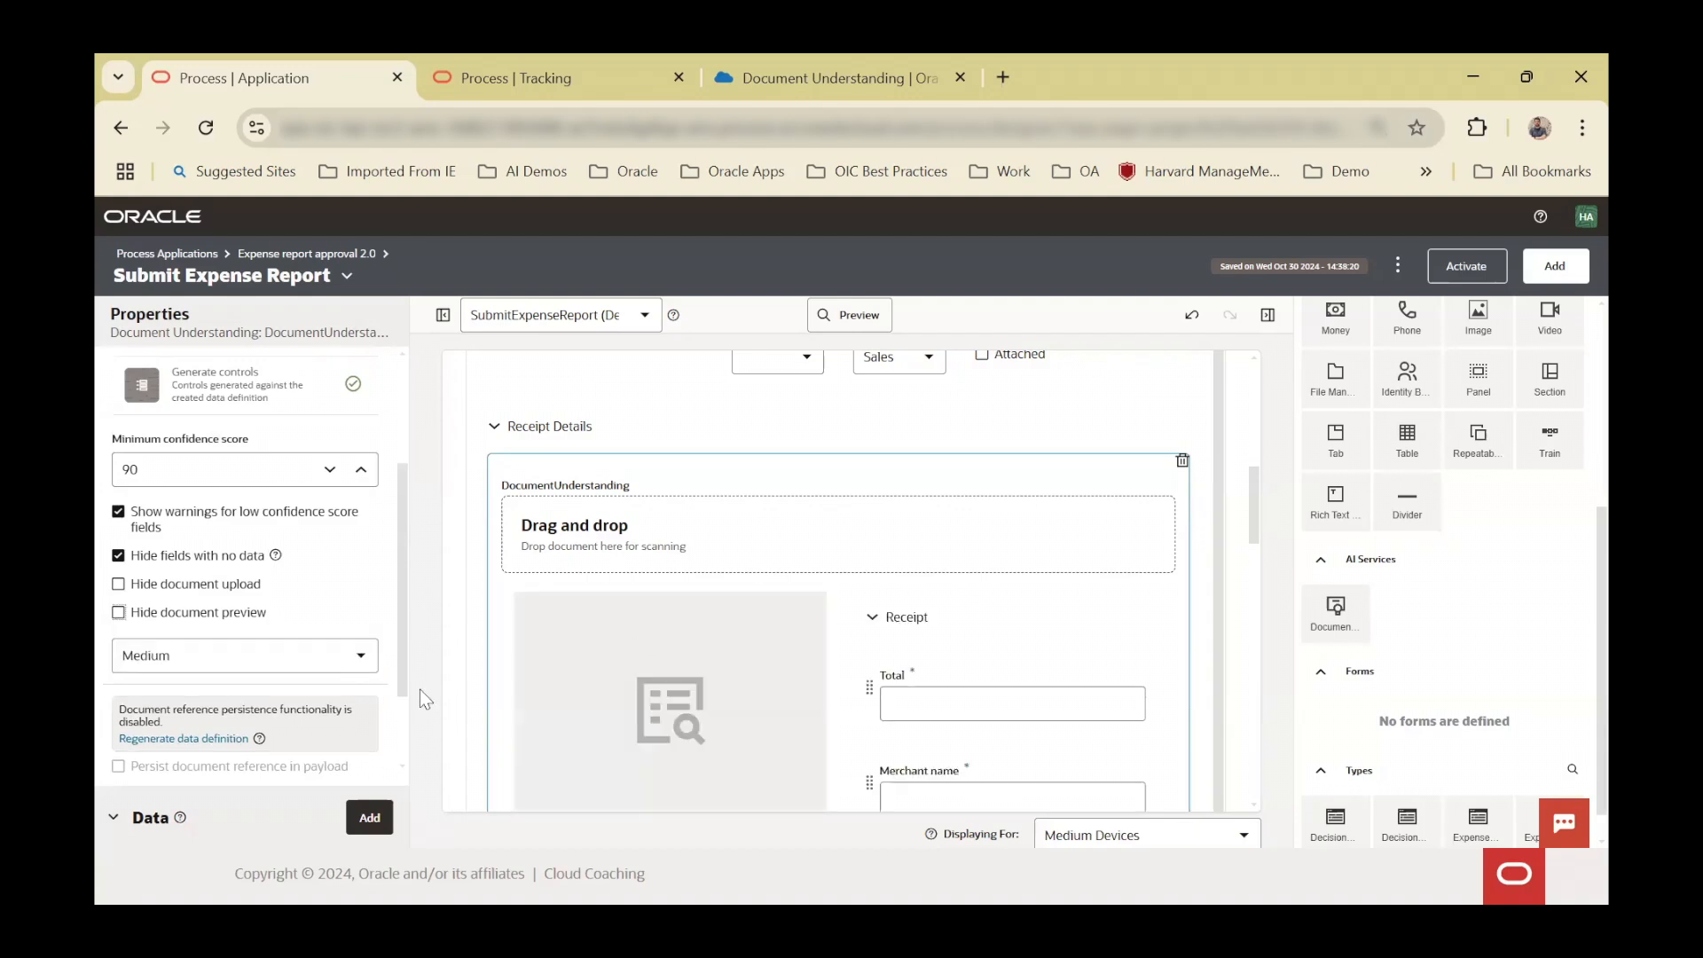
# - Examine the Document Understanding control's success, failure and recognition messages, and return to the form's own properties
pyautogui.scroll(-3, 233, 689)
pyautogui.click(158, 717)
pyautogui.scroll(-5, 248, 648)
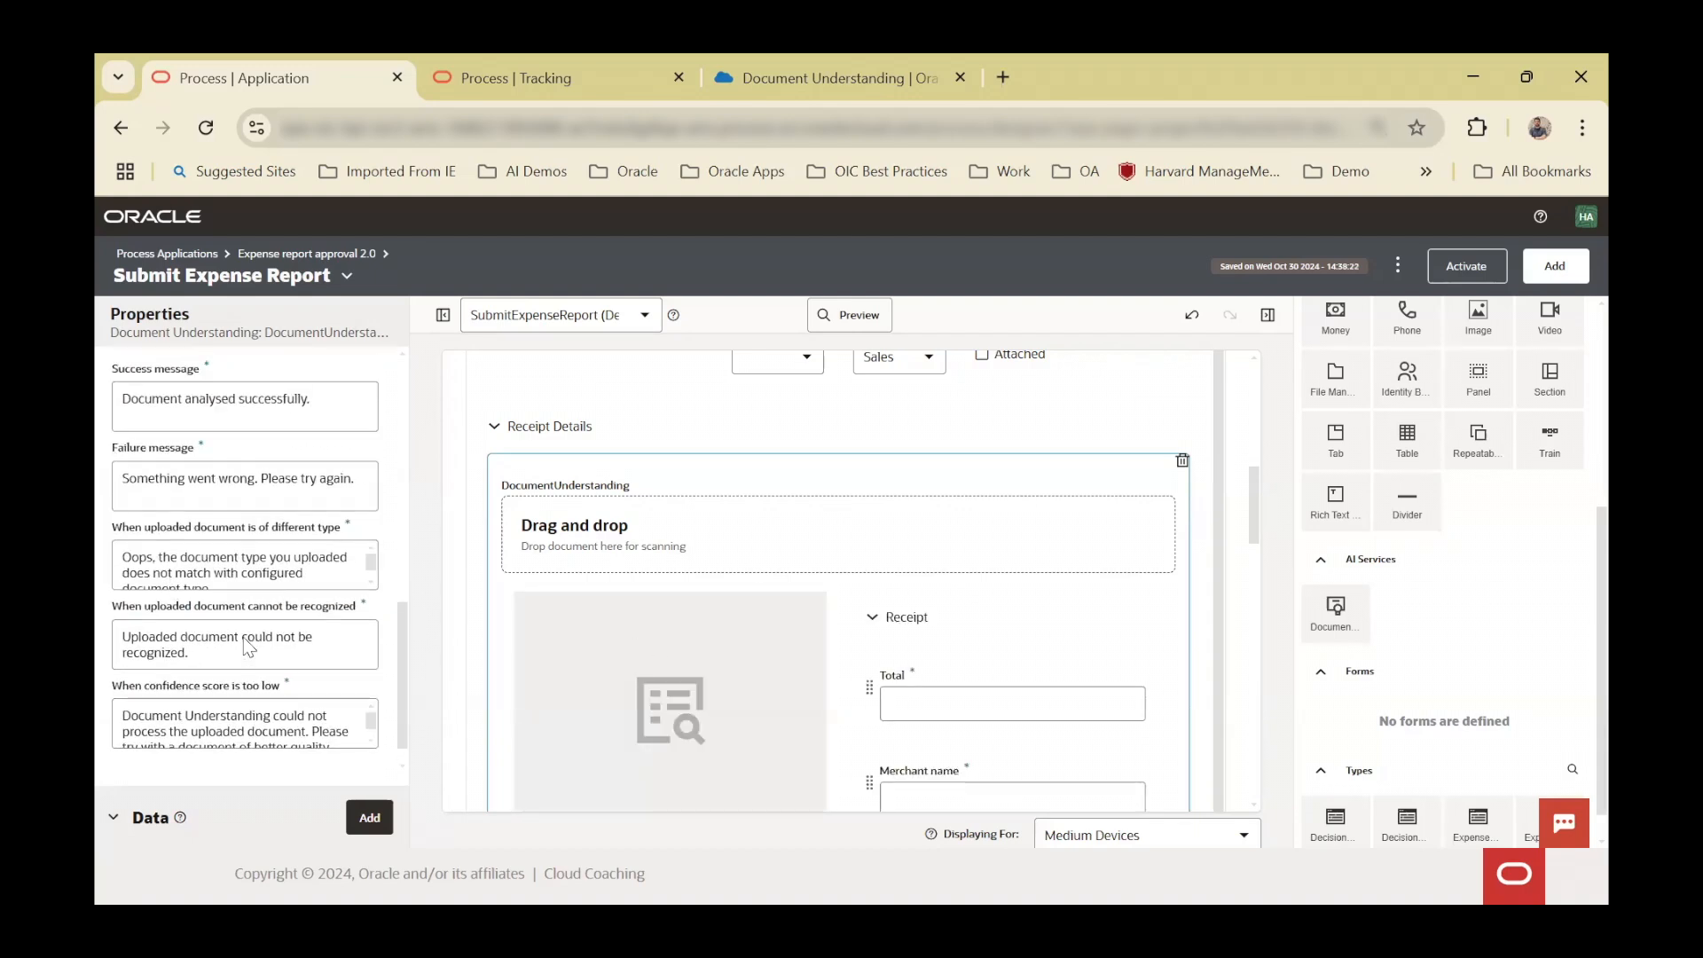
pyautogui.scroll(1, 243, 637)
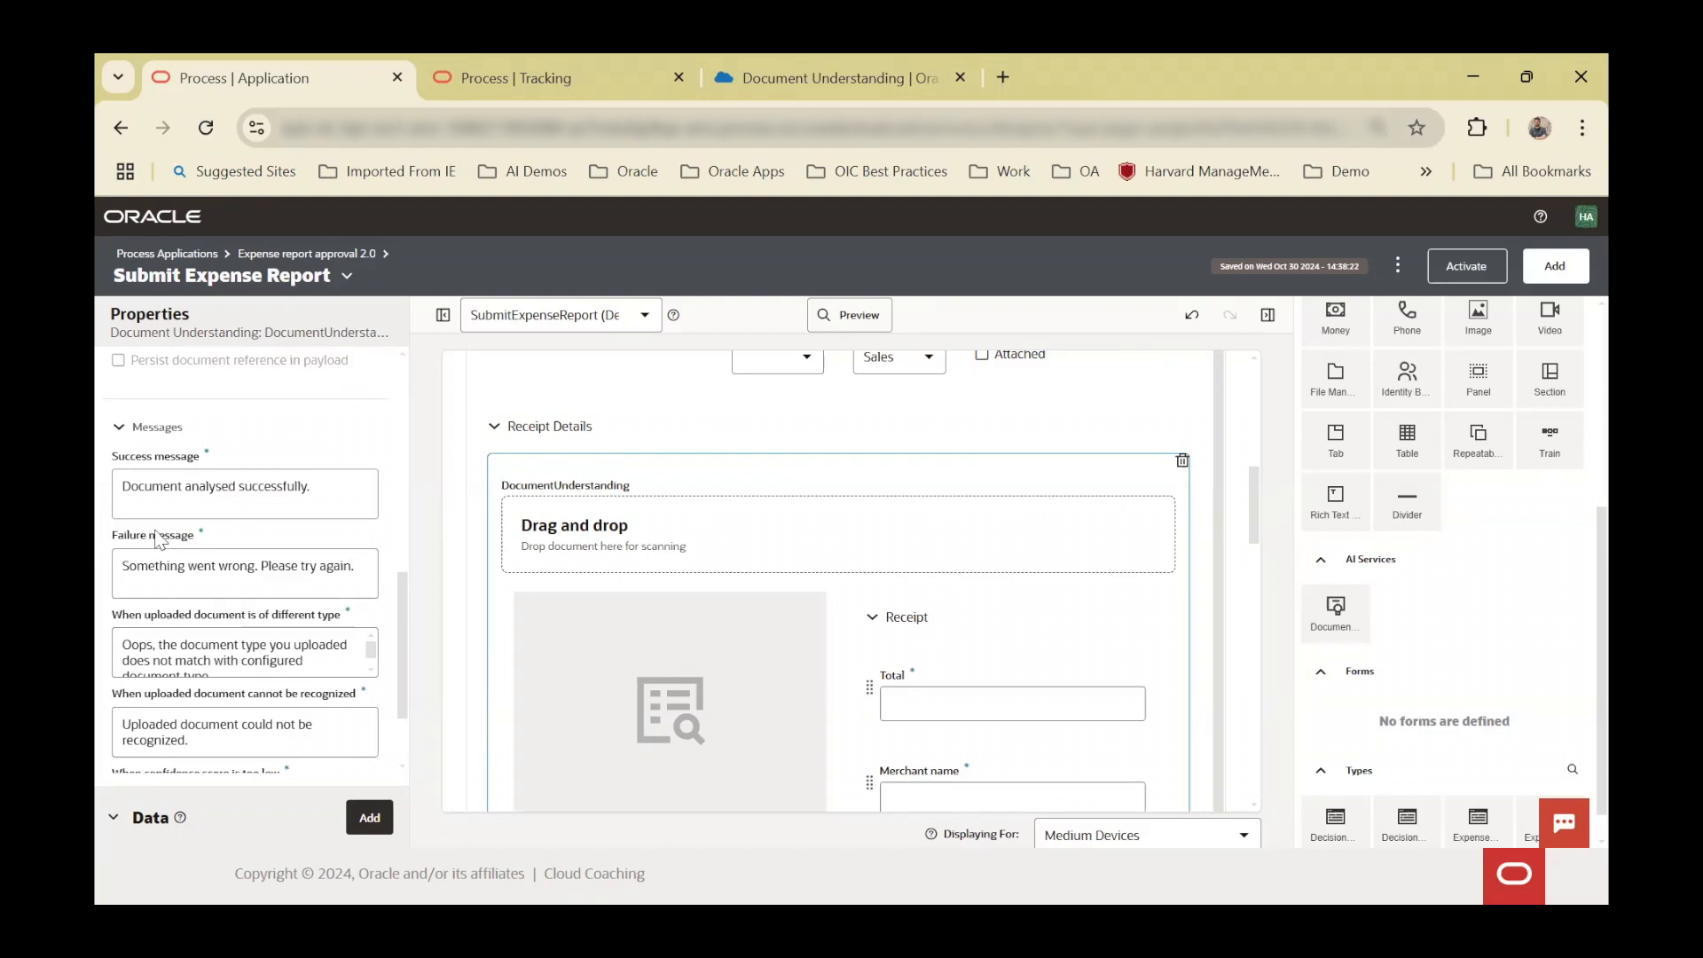
pyautogui.scroll(5, 166, 535)
pyautogui.scroll(1, 166, 529)
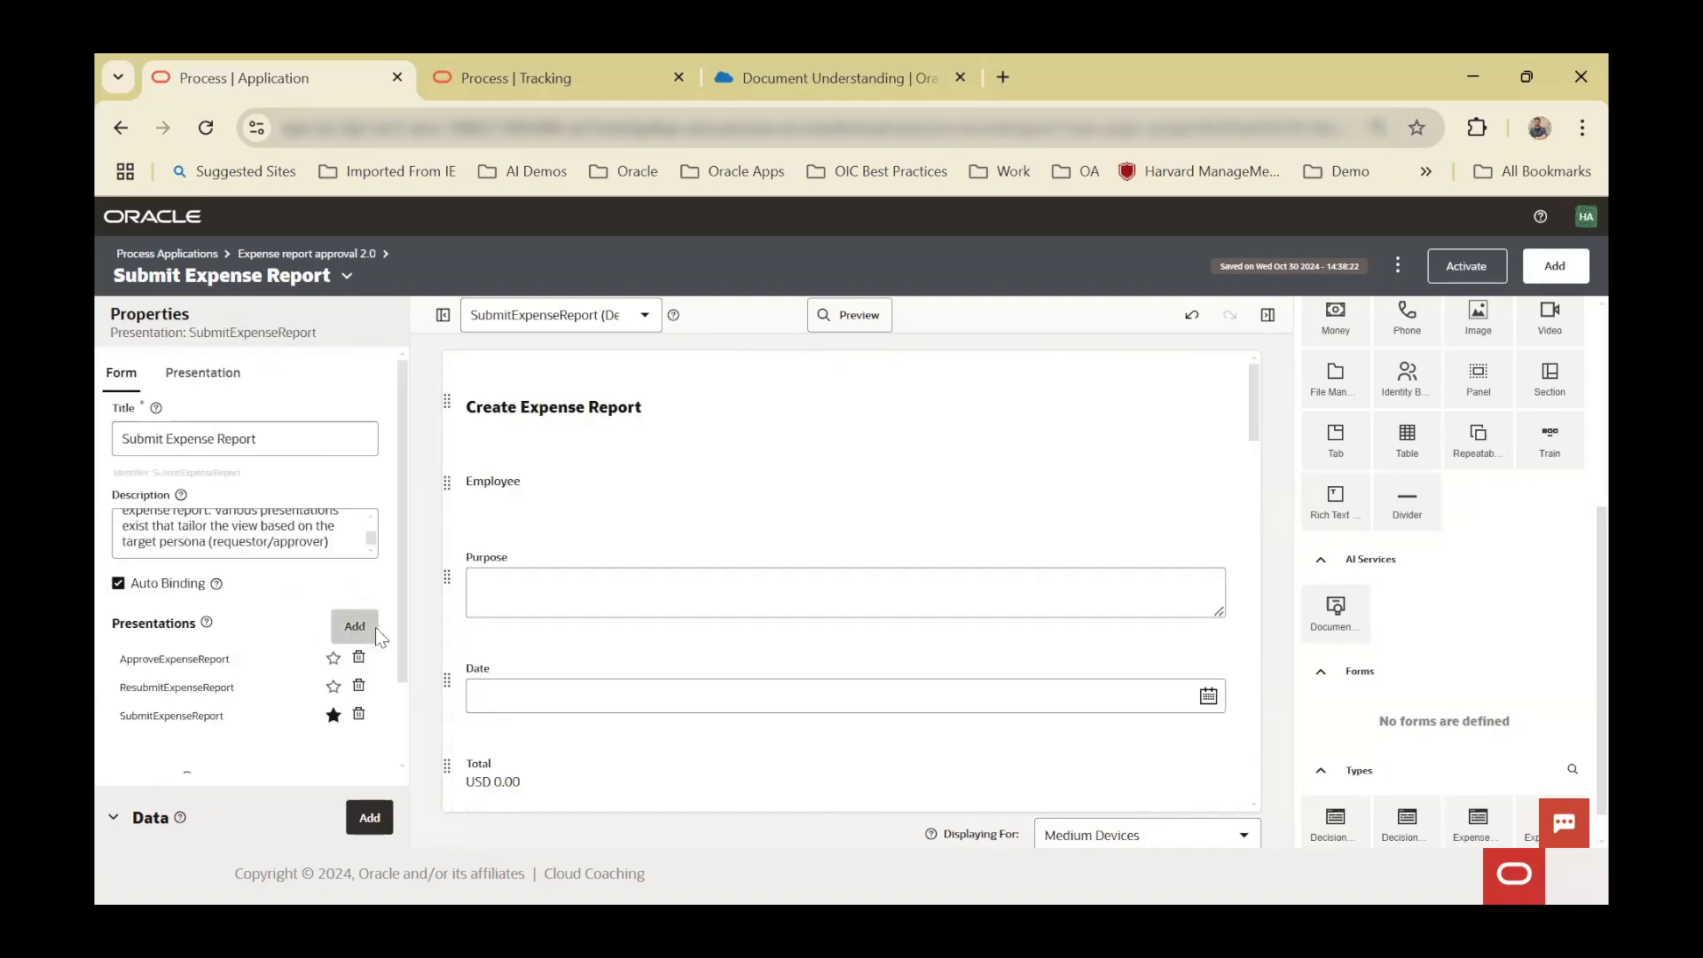
# - Create a new form presentation named TestPresentation and switch to it
pyautogui.click(371, 627)
pyautogui.click(646, 616)
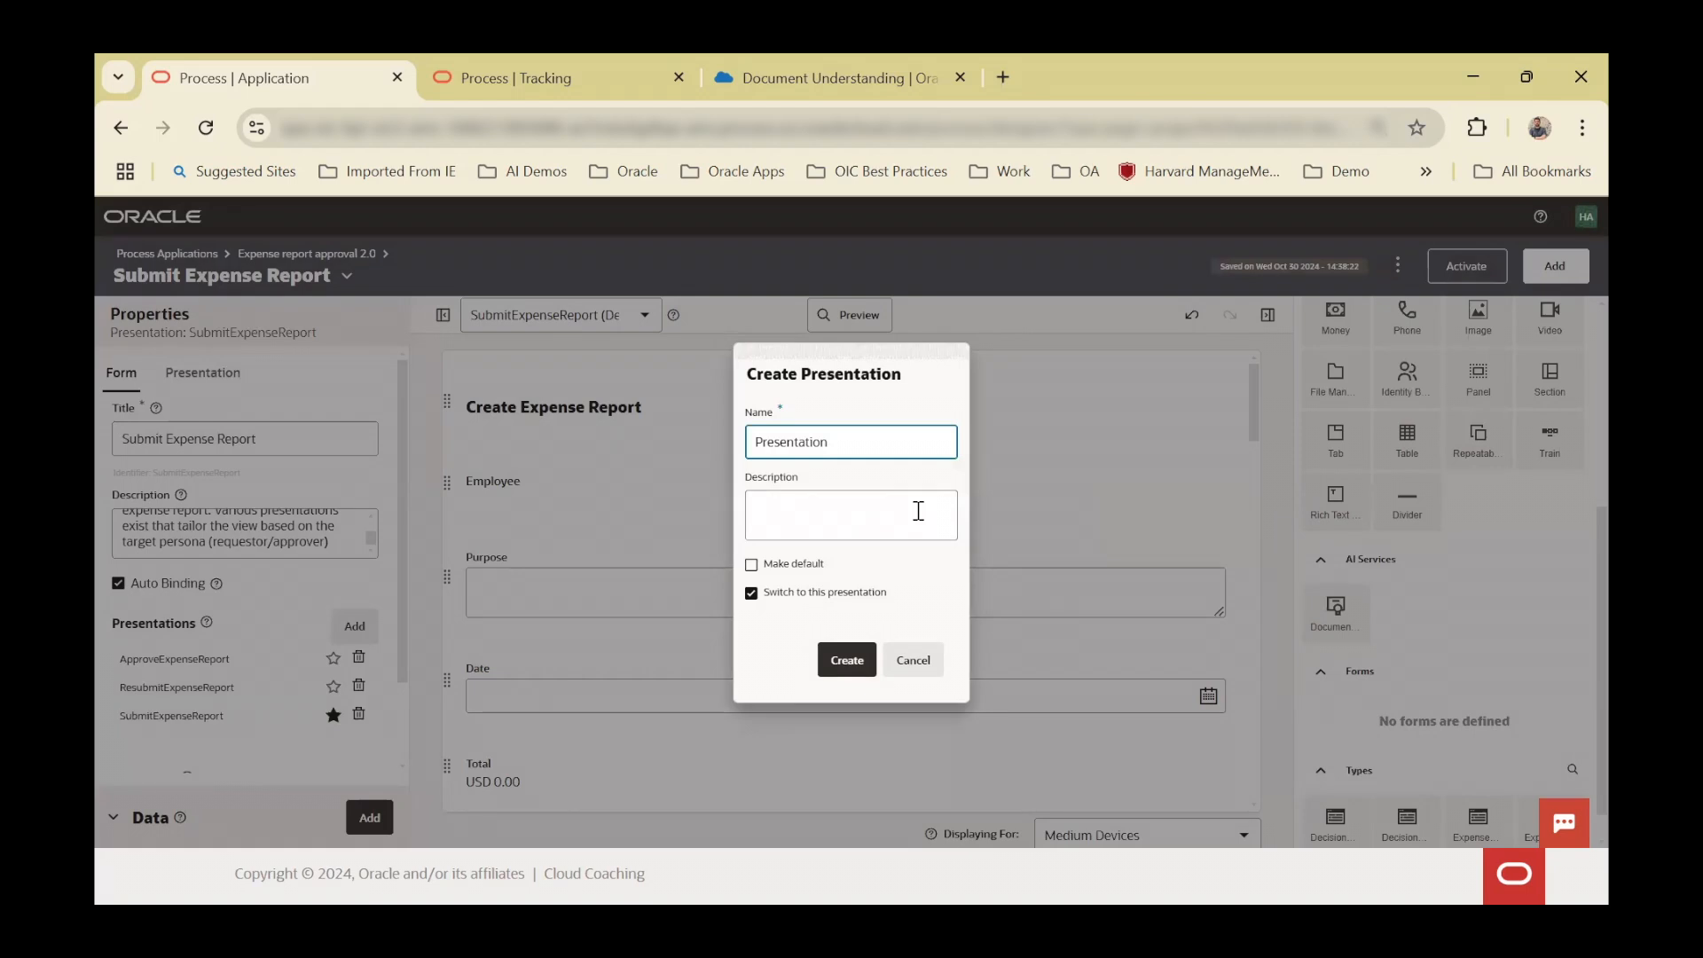
pyautogui.hotkey('ctrl', 'a')
pyautogui.write('Tes')
pyautogui.press('Return')
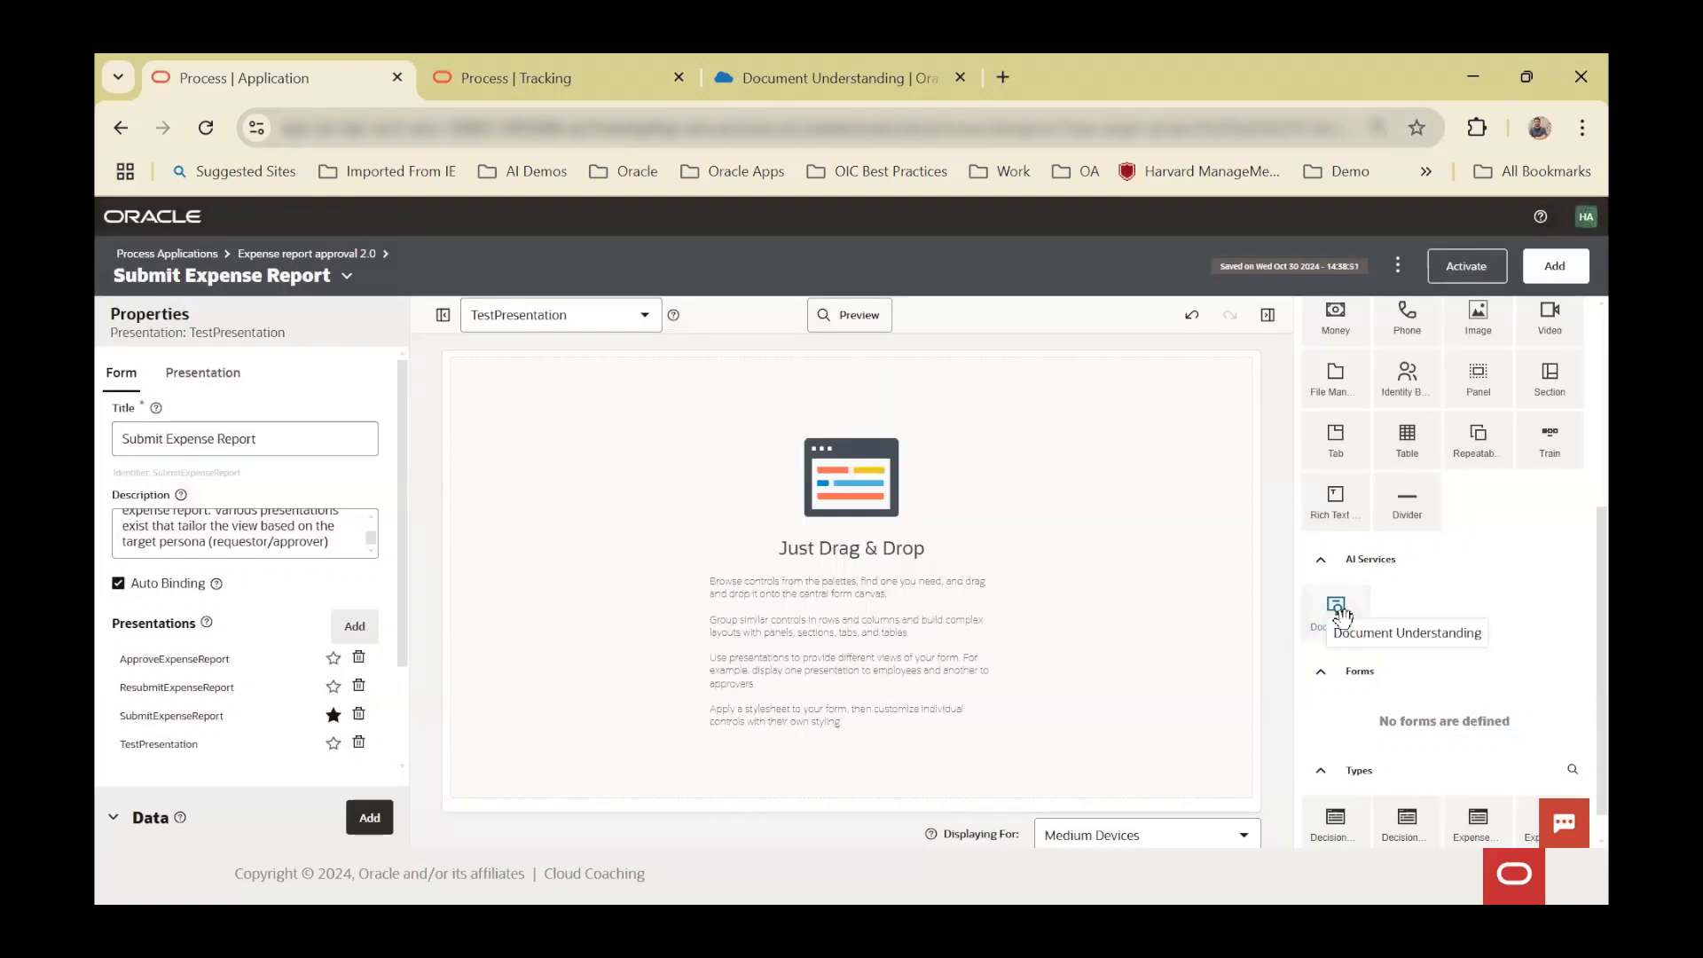
# - Add a Document Understanding control to the empty TestPresentation canvas and set its document type to Receipt
pyautogui.moveTo(1341, 616); pyautogui.dragTo(546, 472)
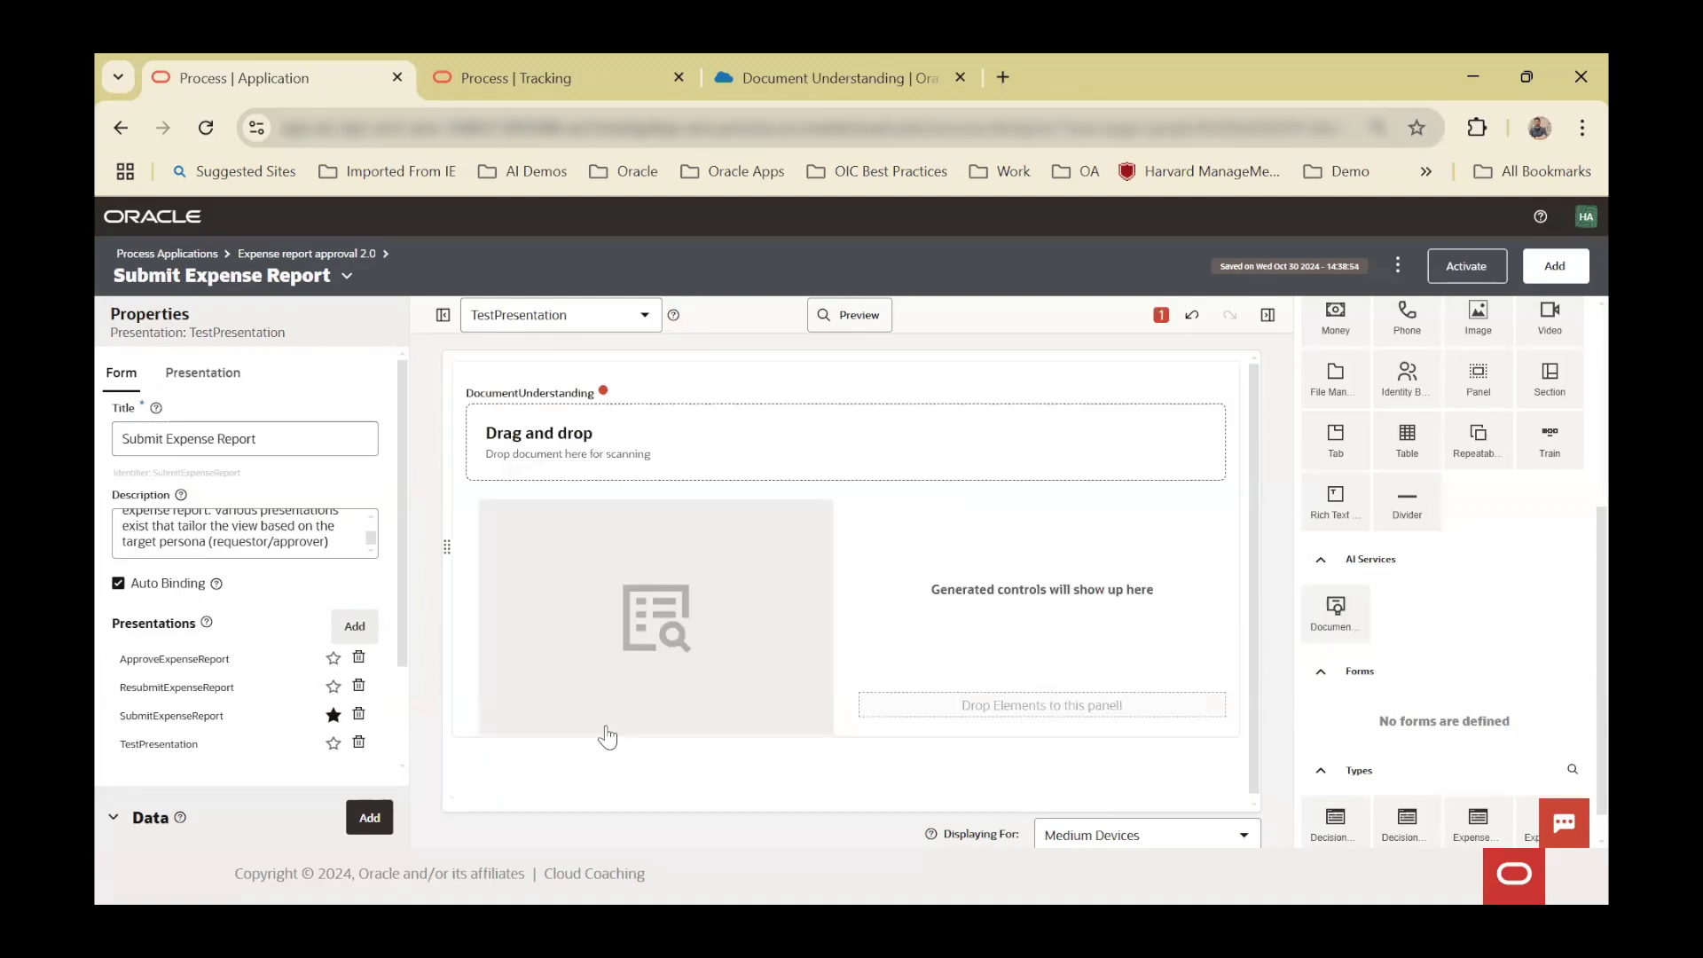
pyautogui.click(710, 399)
pyautogui.click(373, 438)
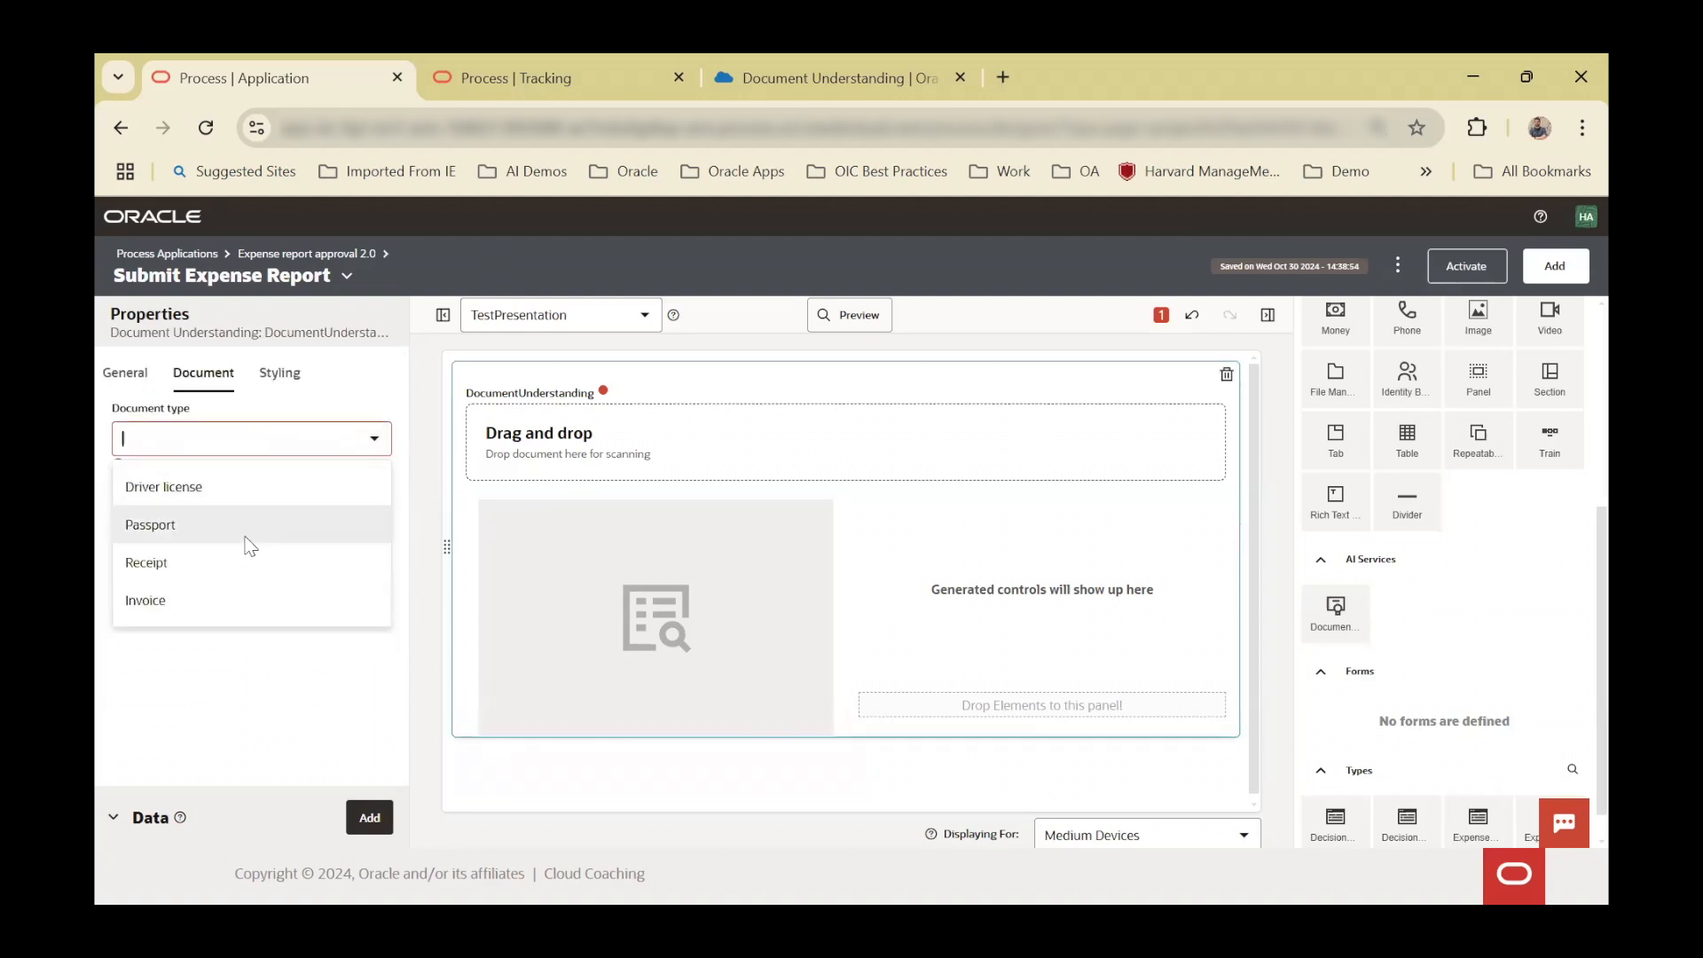
pyautogui.click(182, 563)
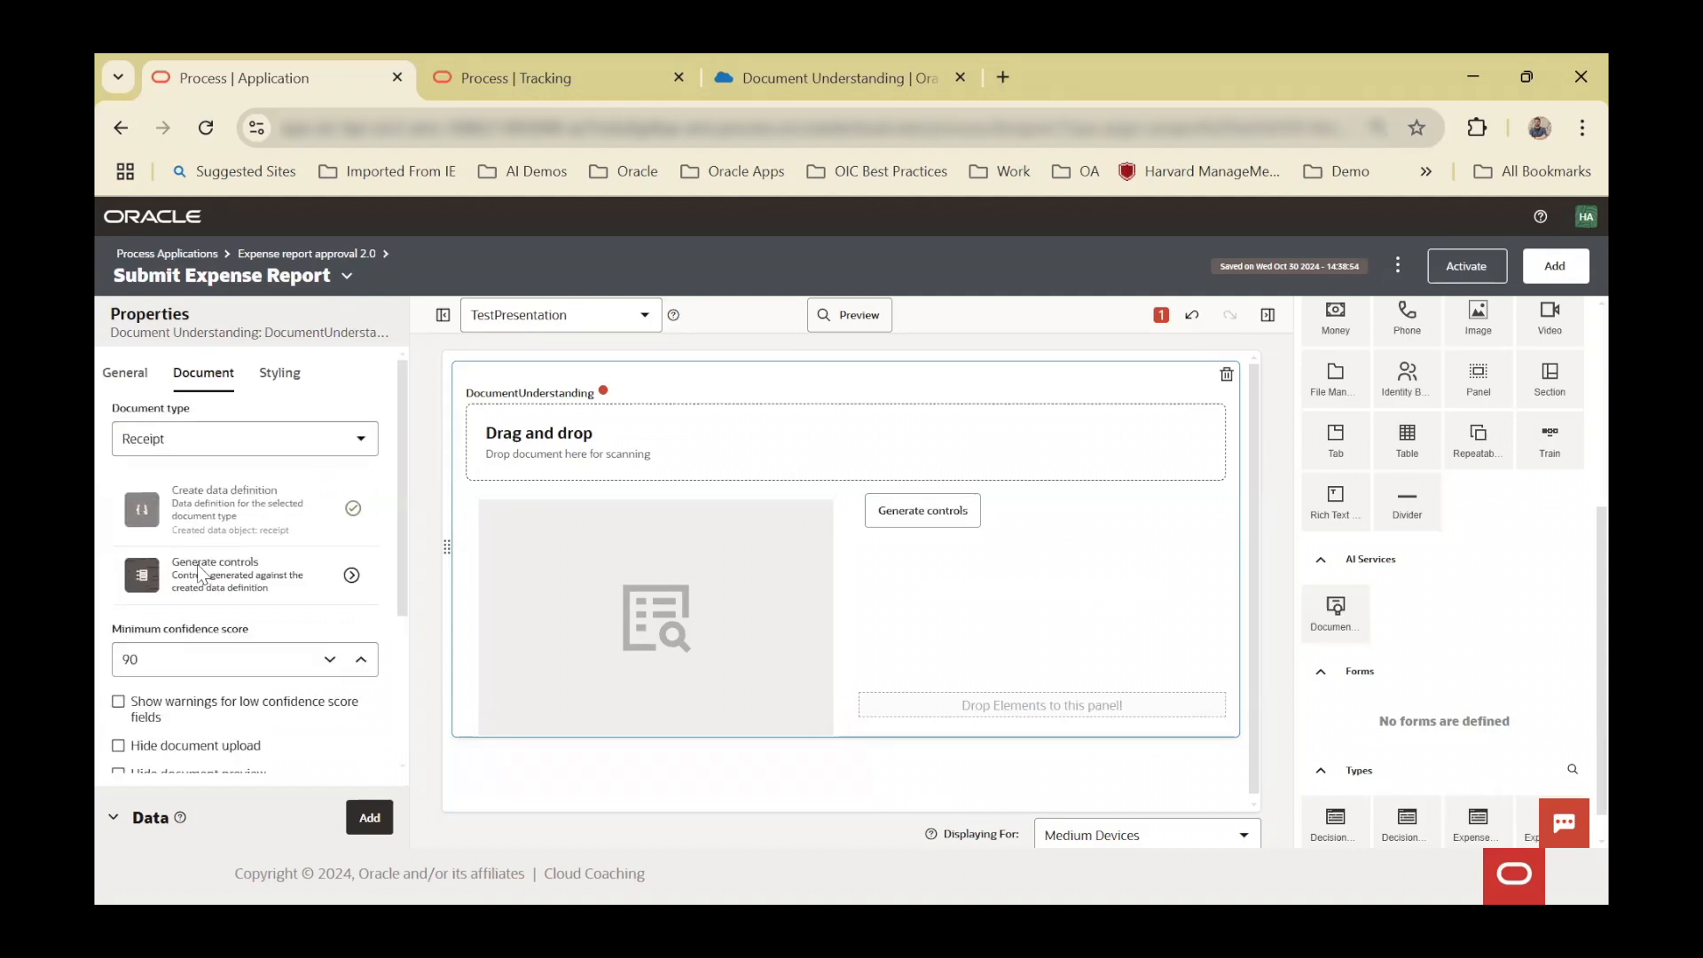
# - Generate the receipt controls for the Document Understanding control and look through the generated fields
pyautogui.click(961, 520)
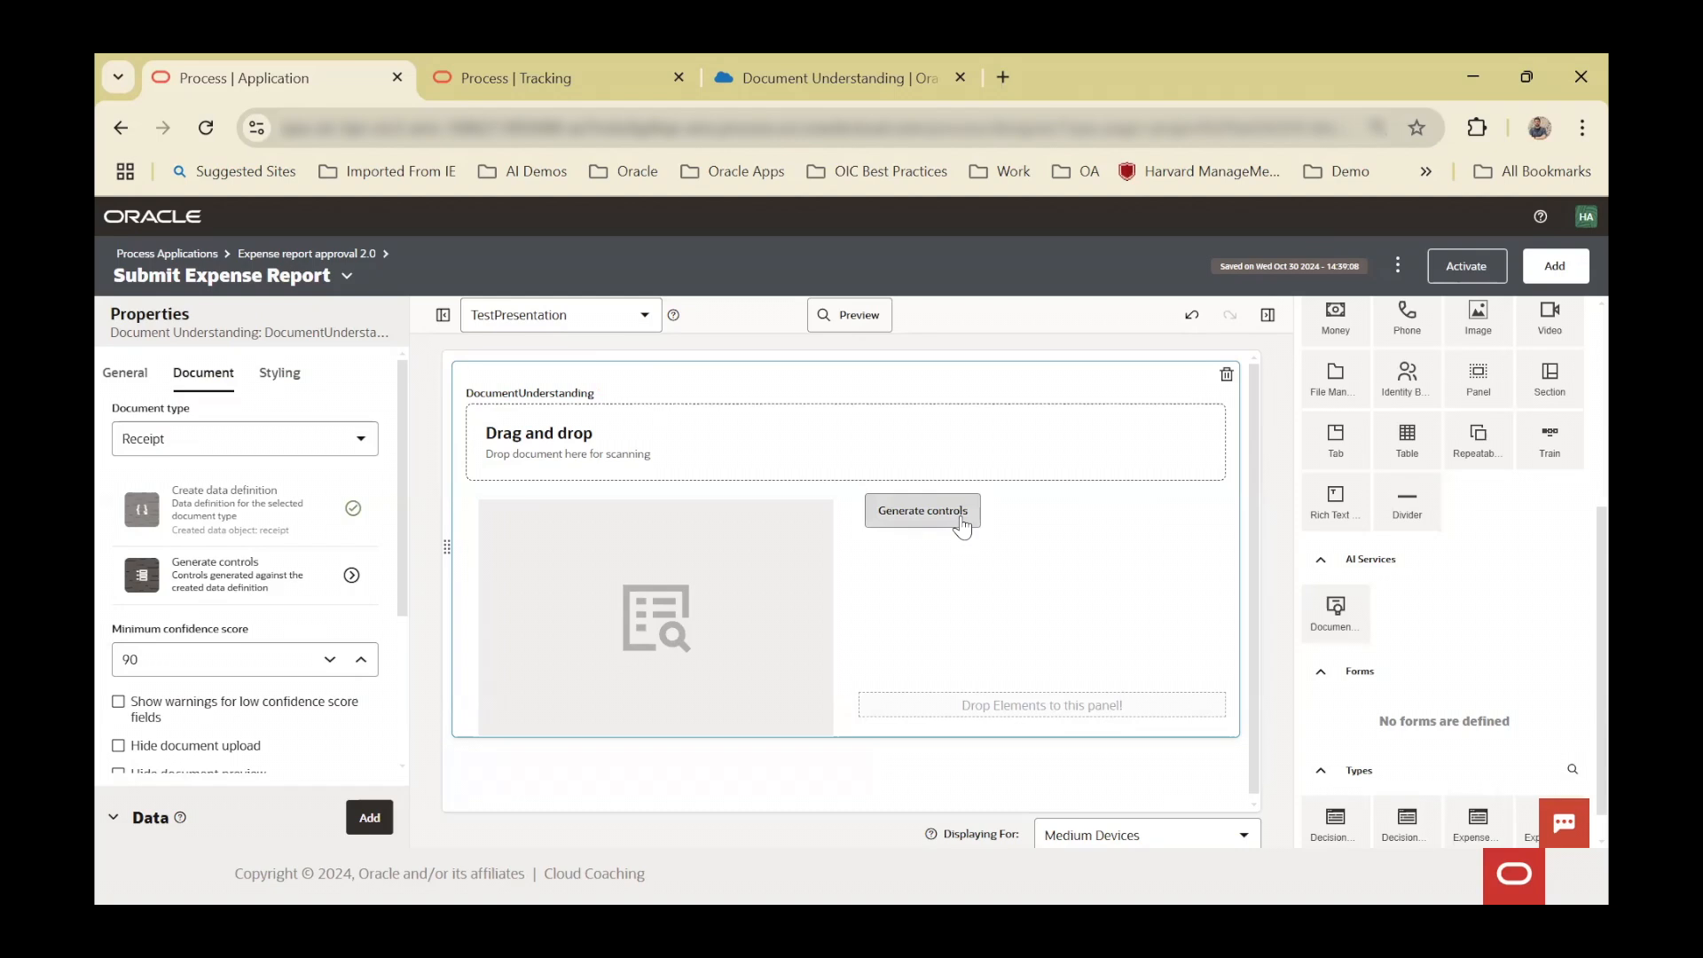
pyautogui.scroll(-5, 1069, 621)
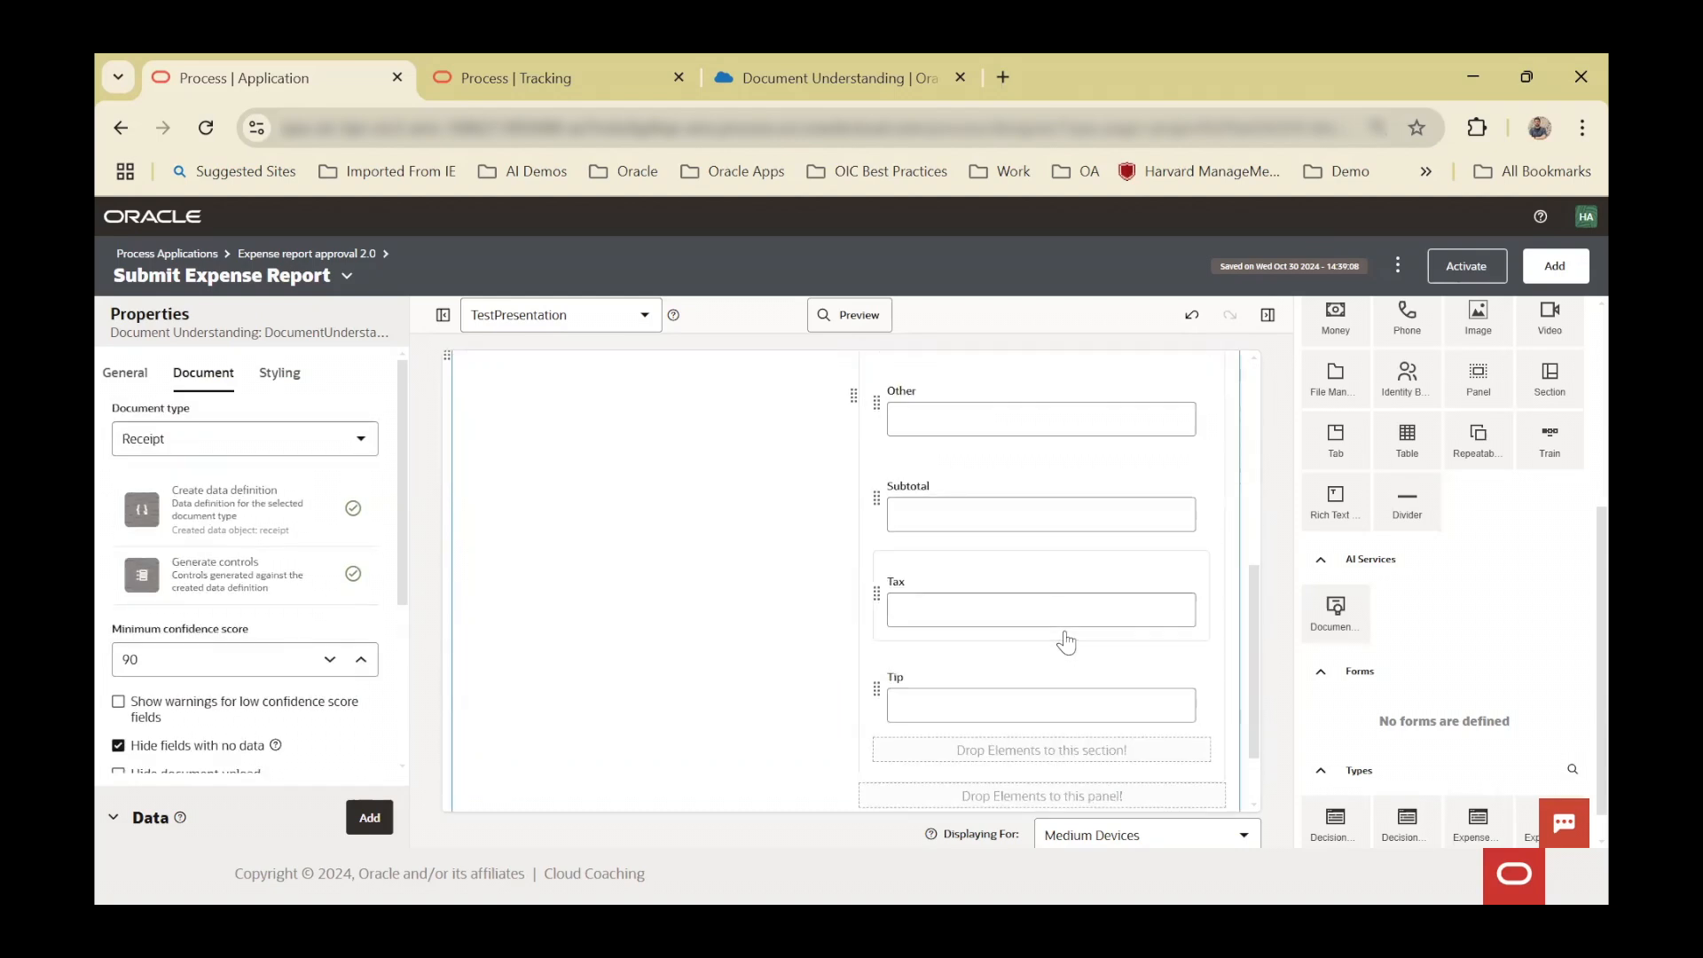
pyautogui.scroll(2, 1067, 639)
pyautogui.scroll(-1, 993, 568)
pyautogui.scroll(1, 887, 510)
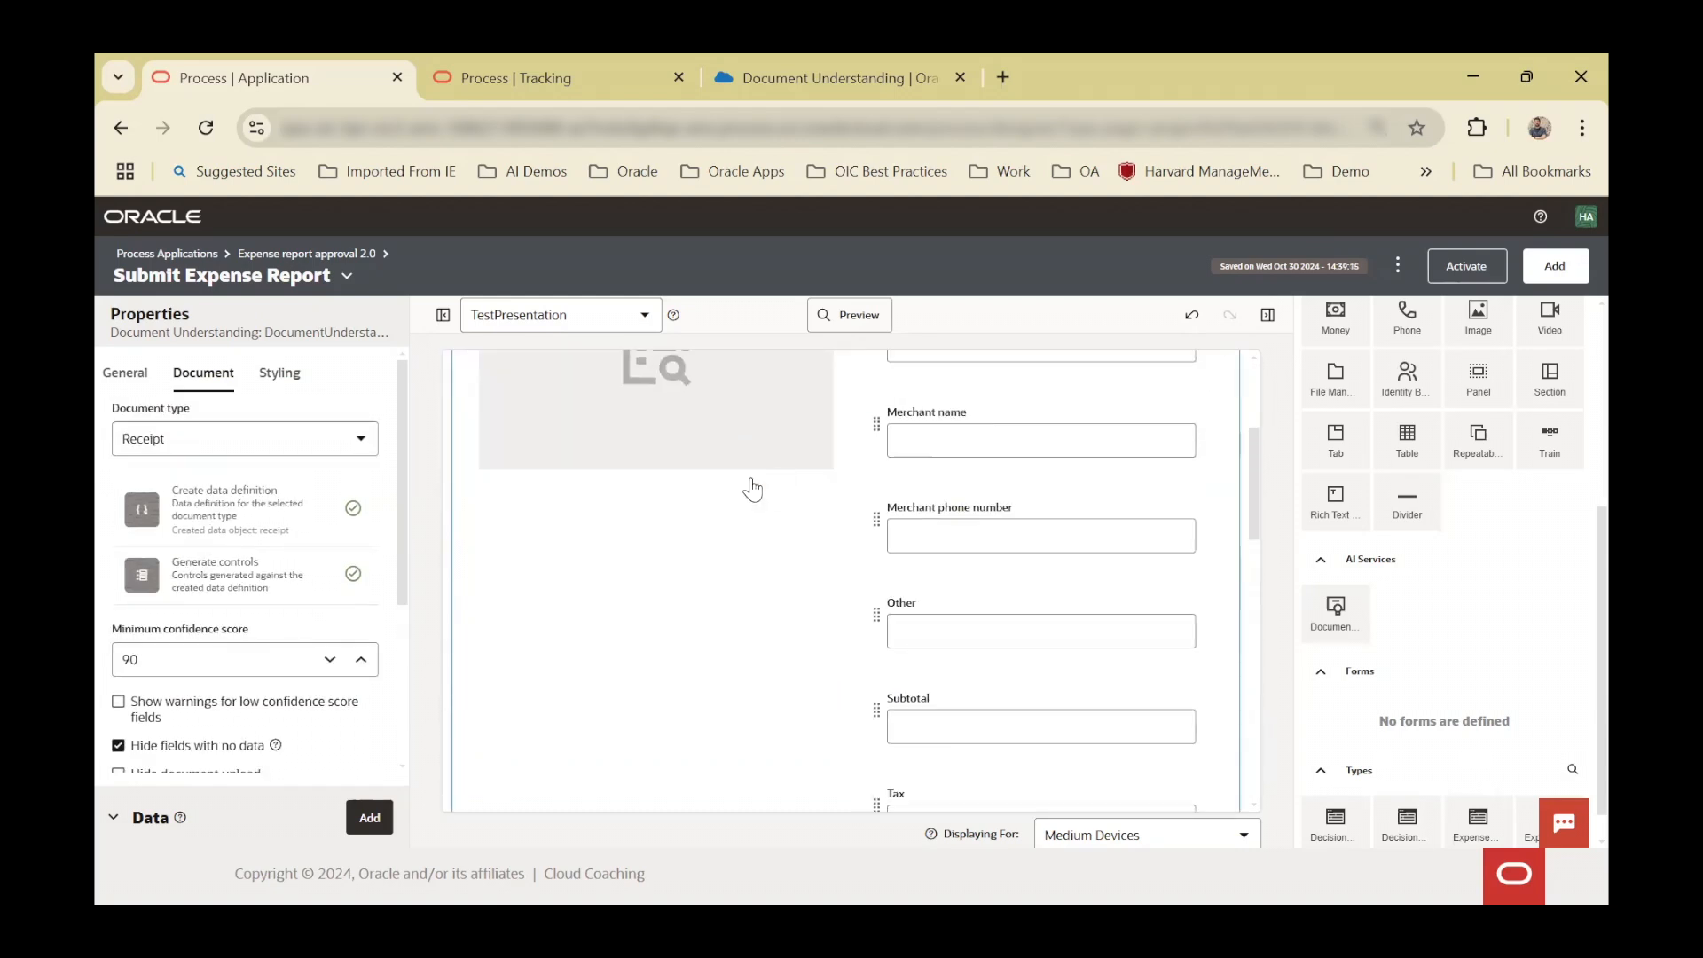
pyautogui.scroll(3, 700, 537)
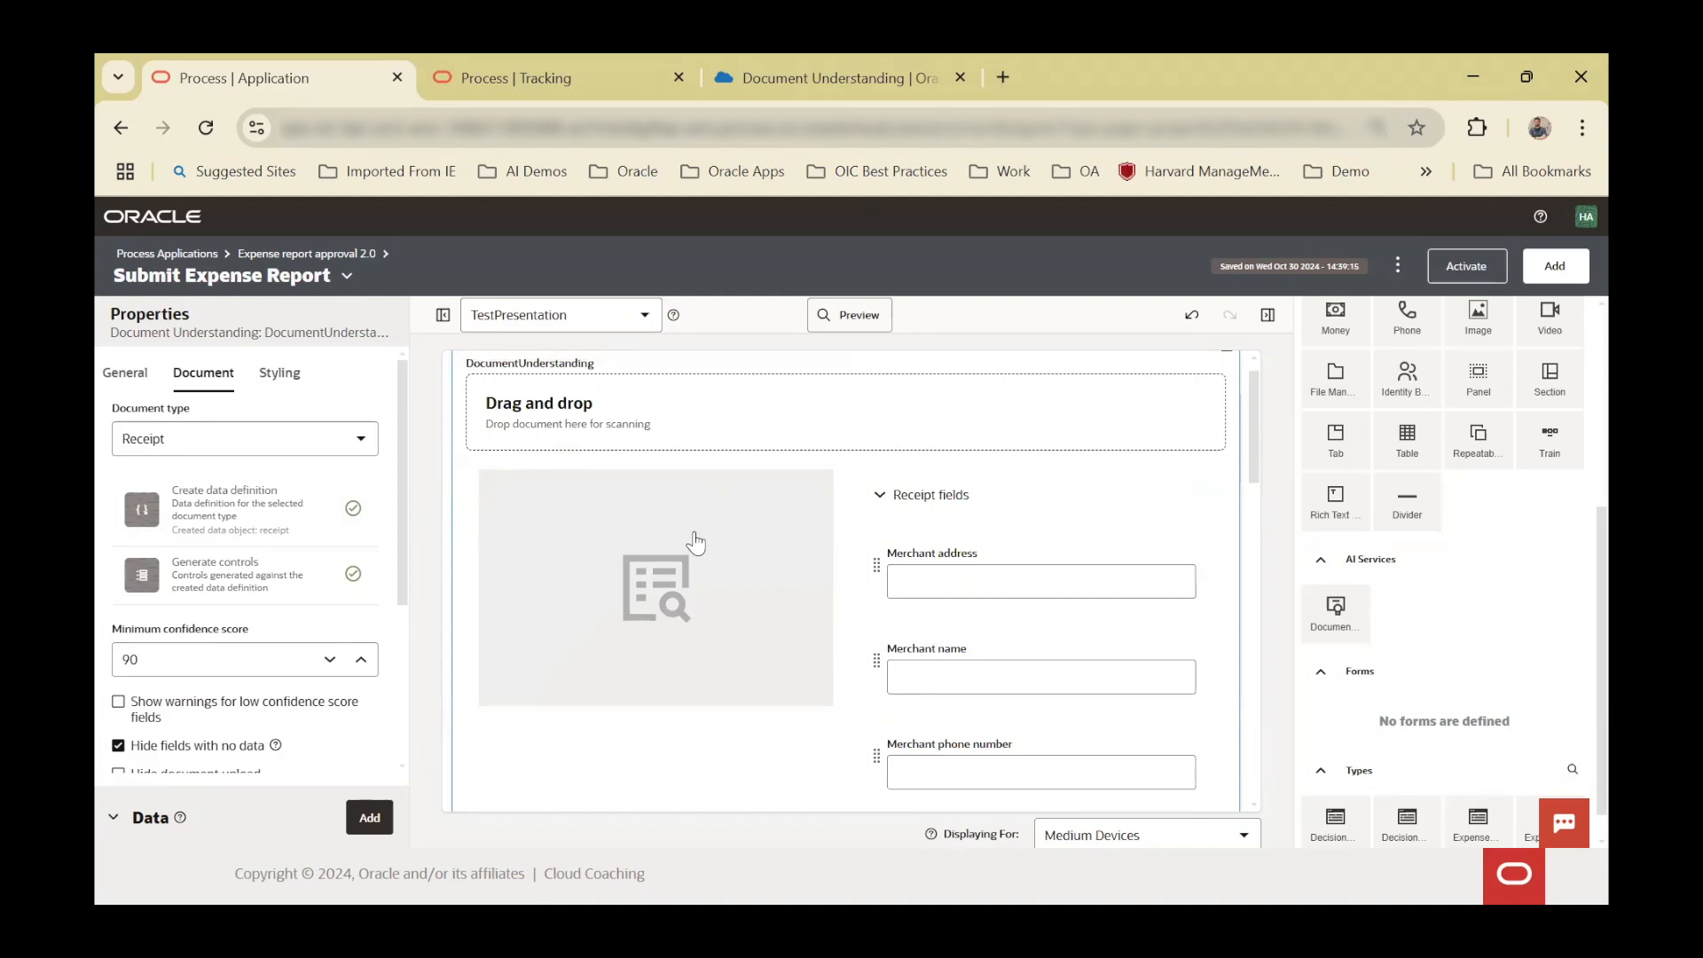
# - Inspect the label and data binding of the generated Merchant address field
pyautogui.click(1034, 556)
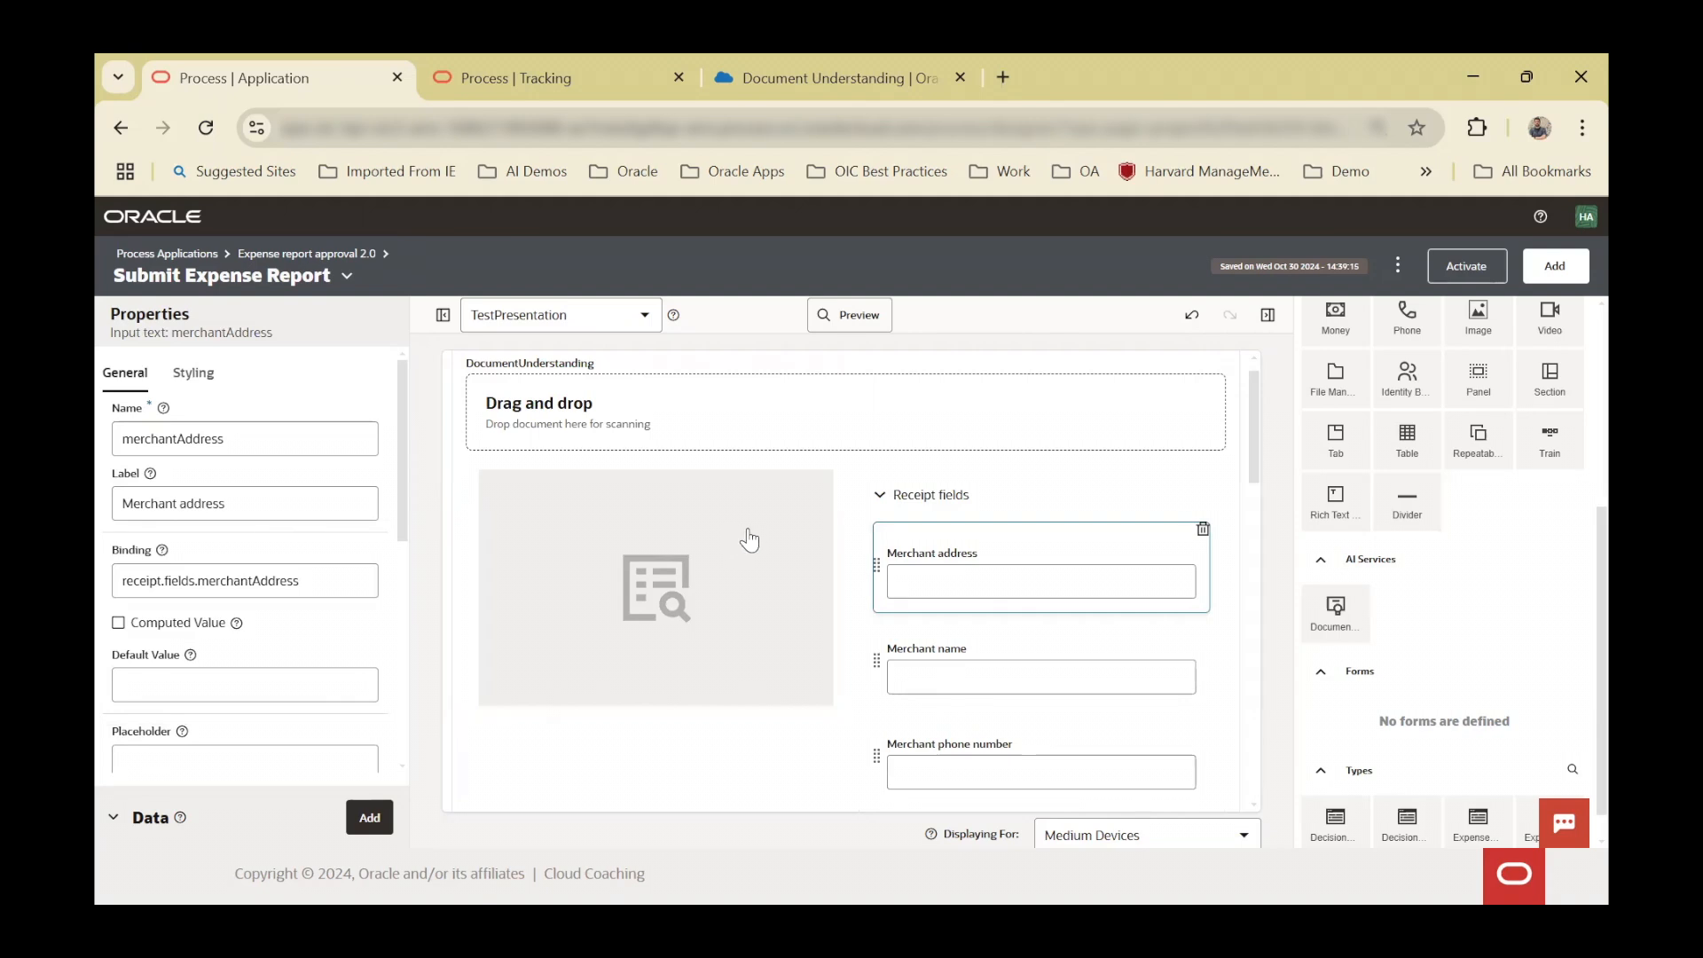
pyautogui.click(238, 498)
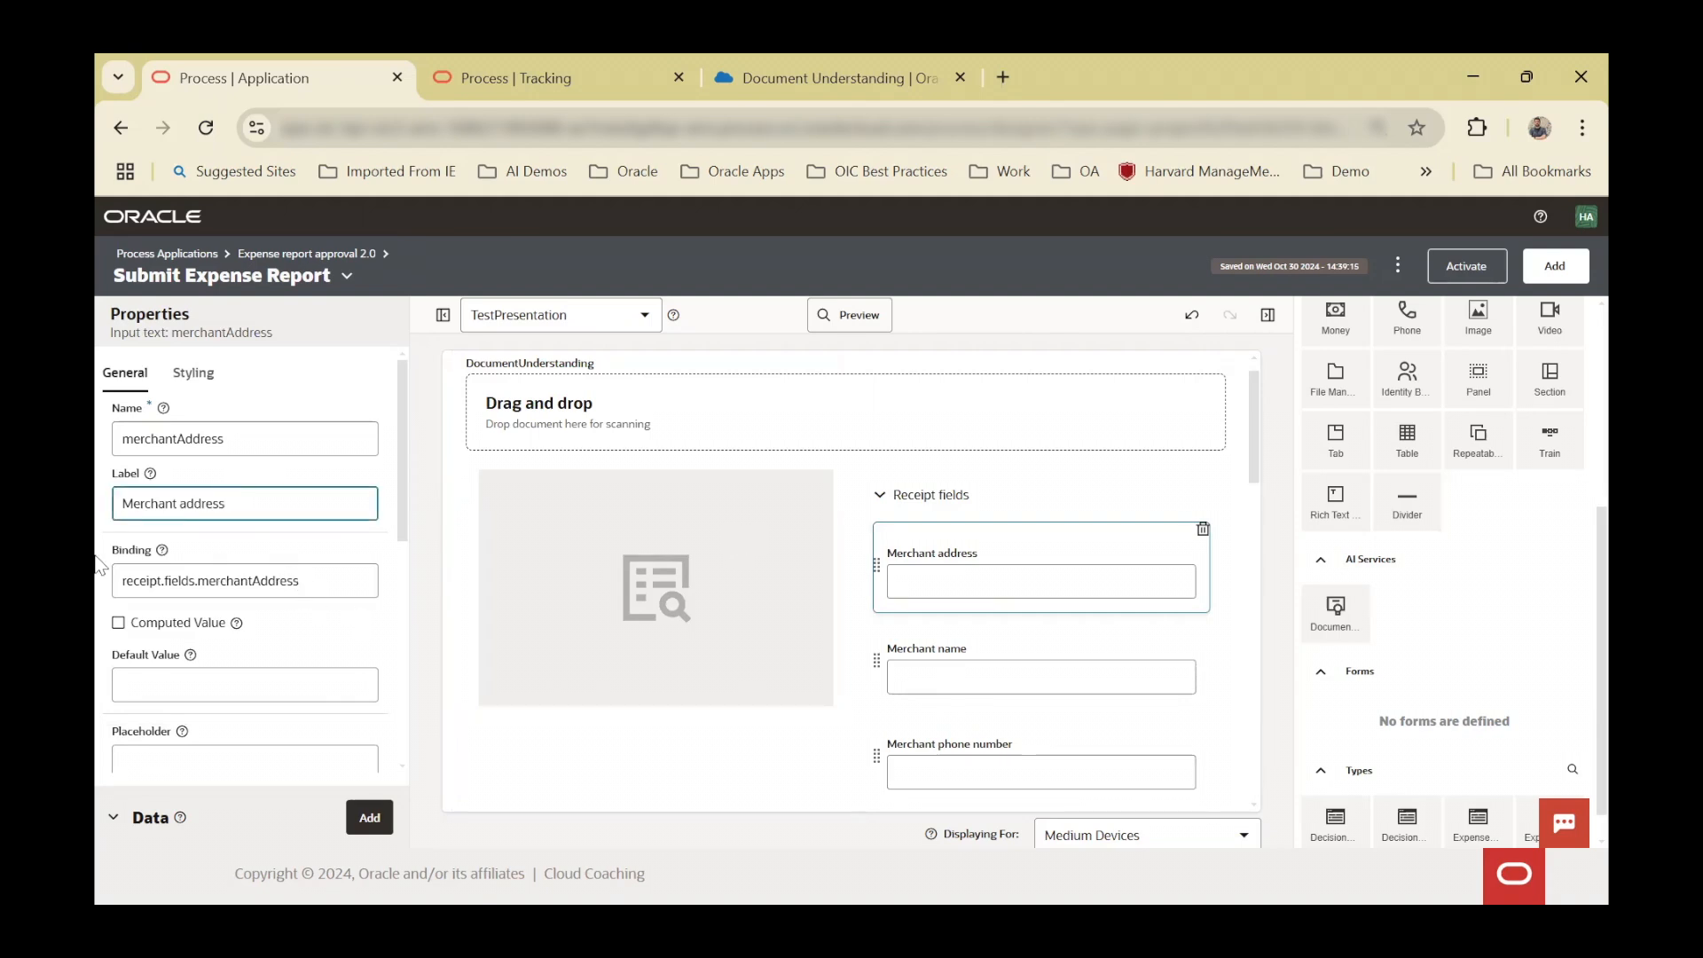
pyautogui.moveTo(304, 581); pyautogui.dragTo(96, 565)
pyautogui.scroll(-4, 871, 621)
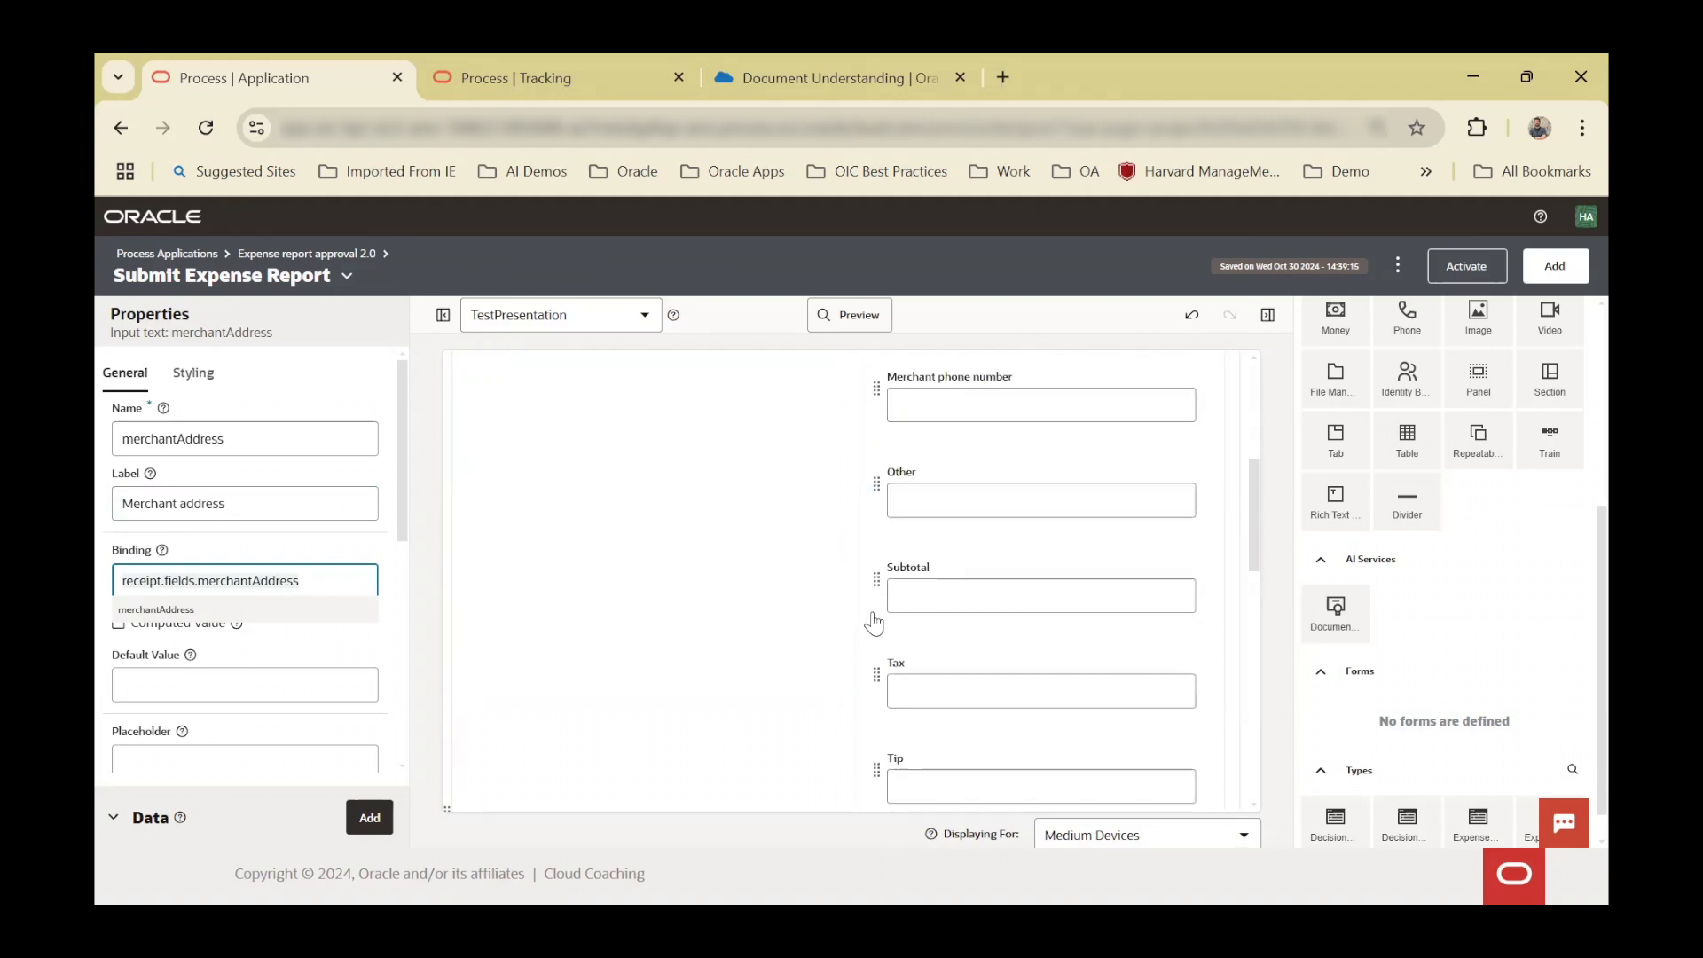
pyautogui.scroll(5, 874, 624)
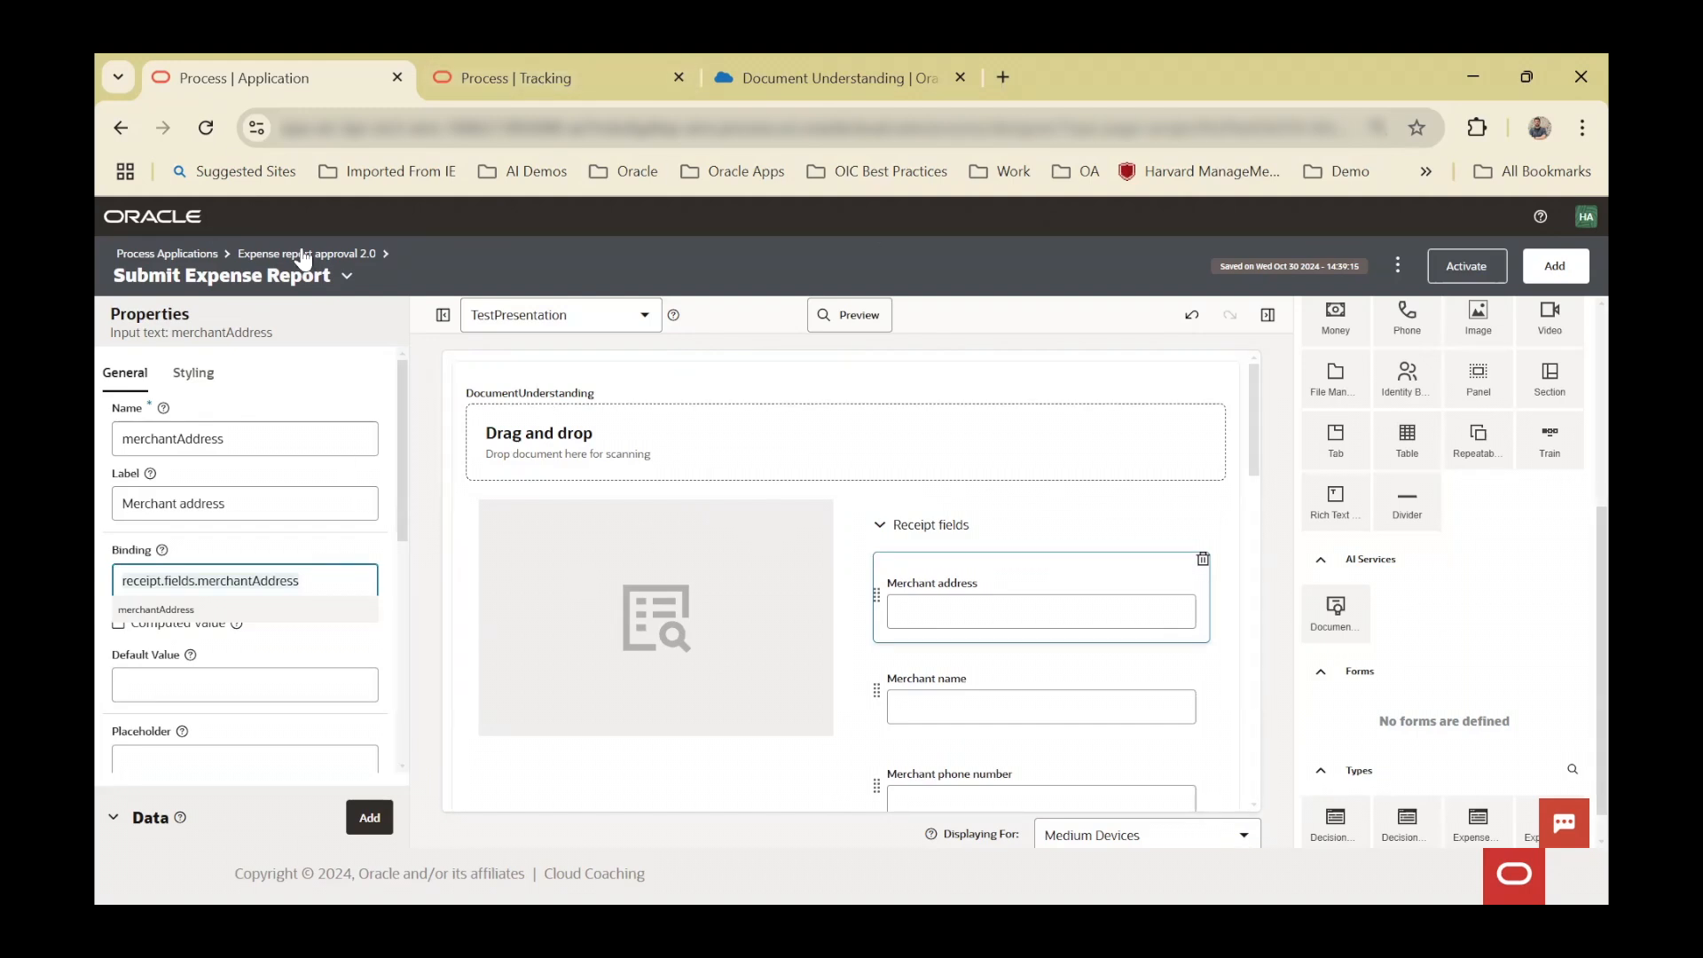
# - Close the Approve Expense task in the process workspace and start a new Submit Expense Report request
pyautogui.click(534, 72)
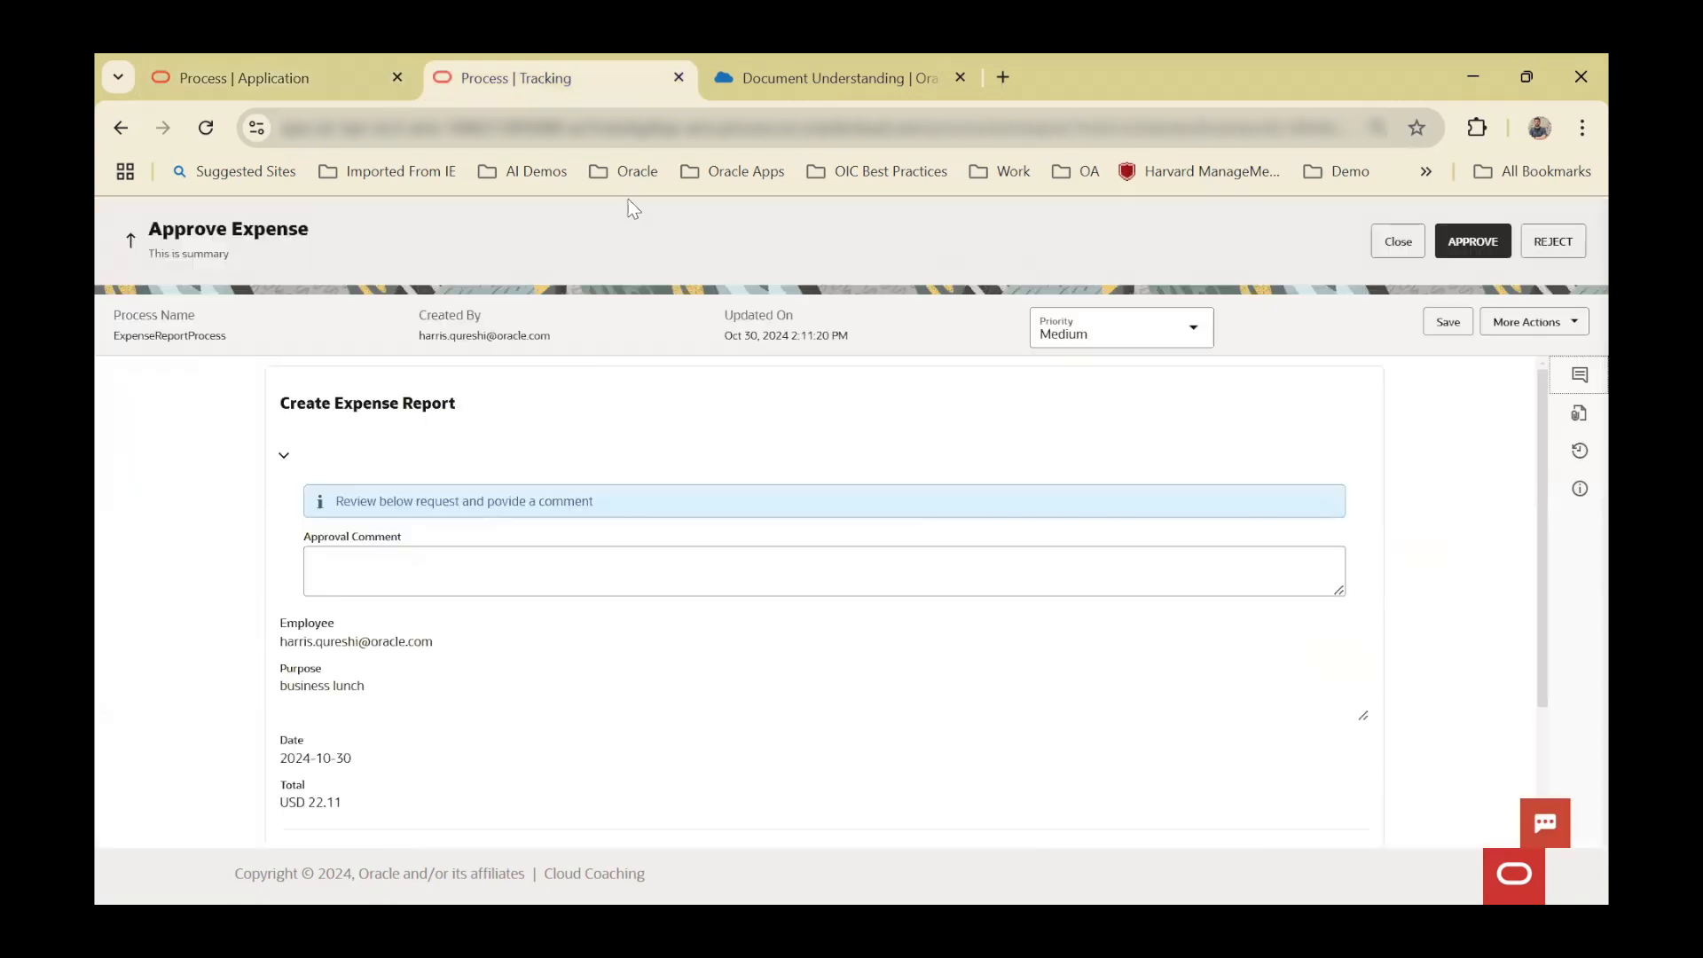
pyautogui.click(1395, 240)
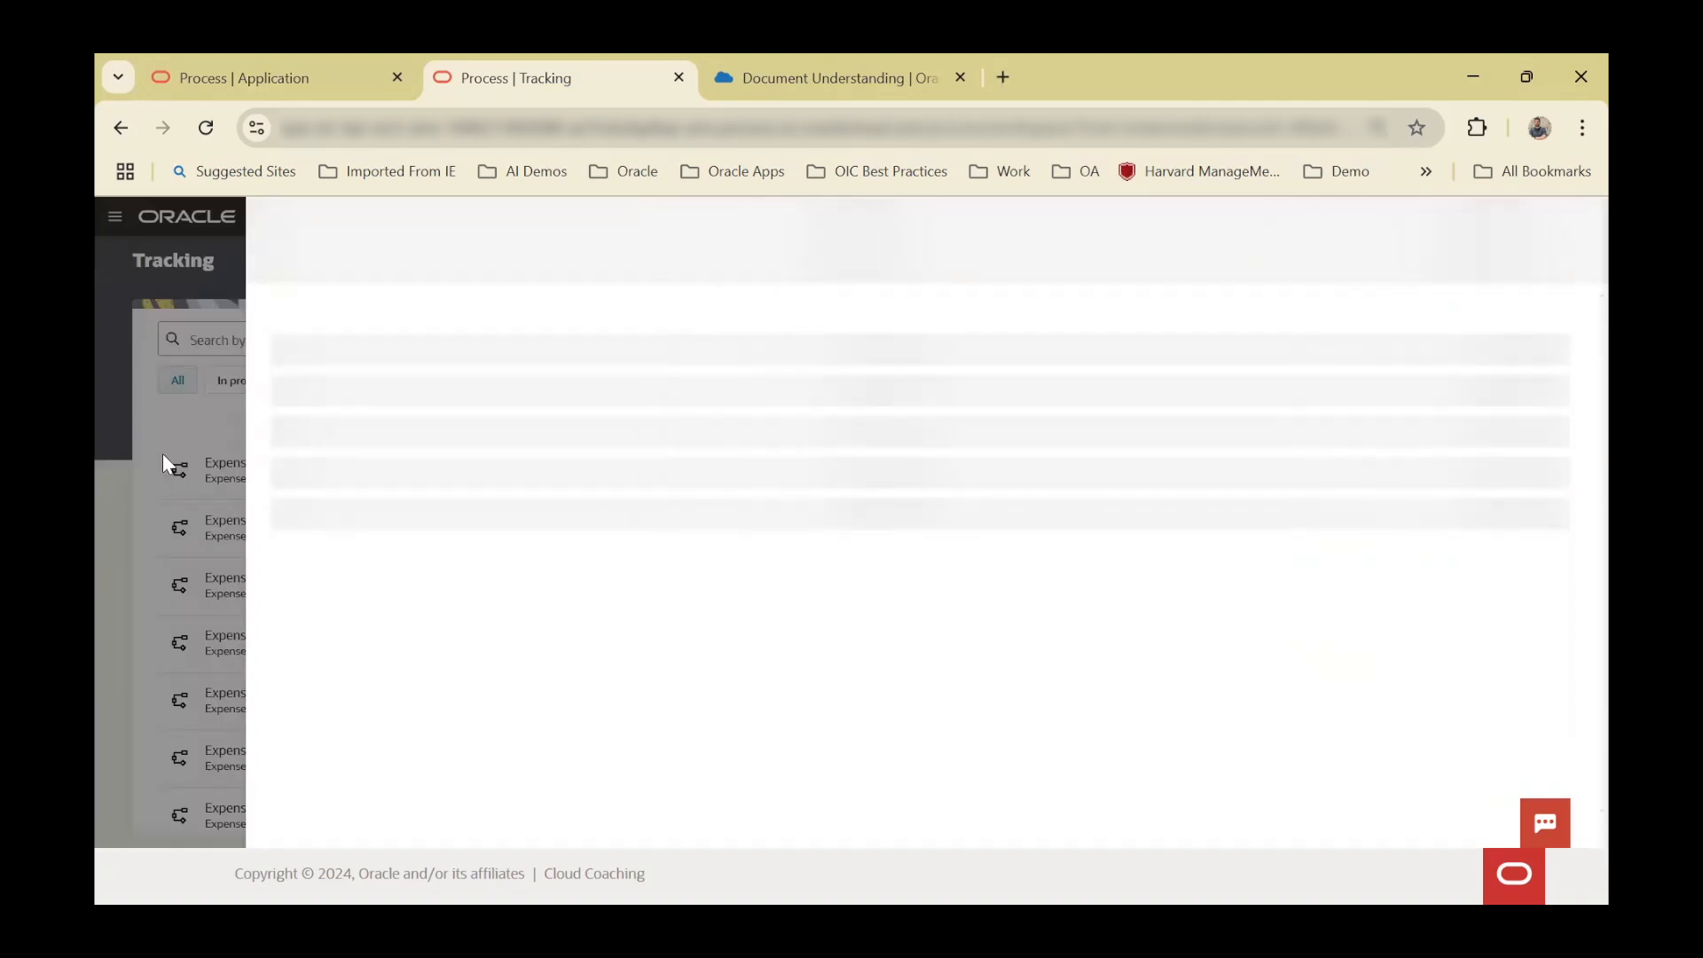
pyautogui.click(114, 216)
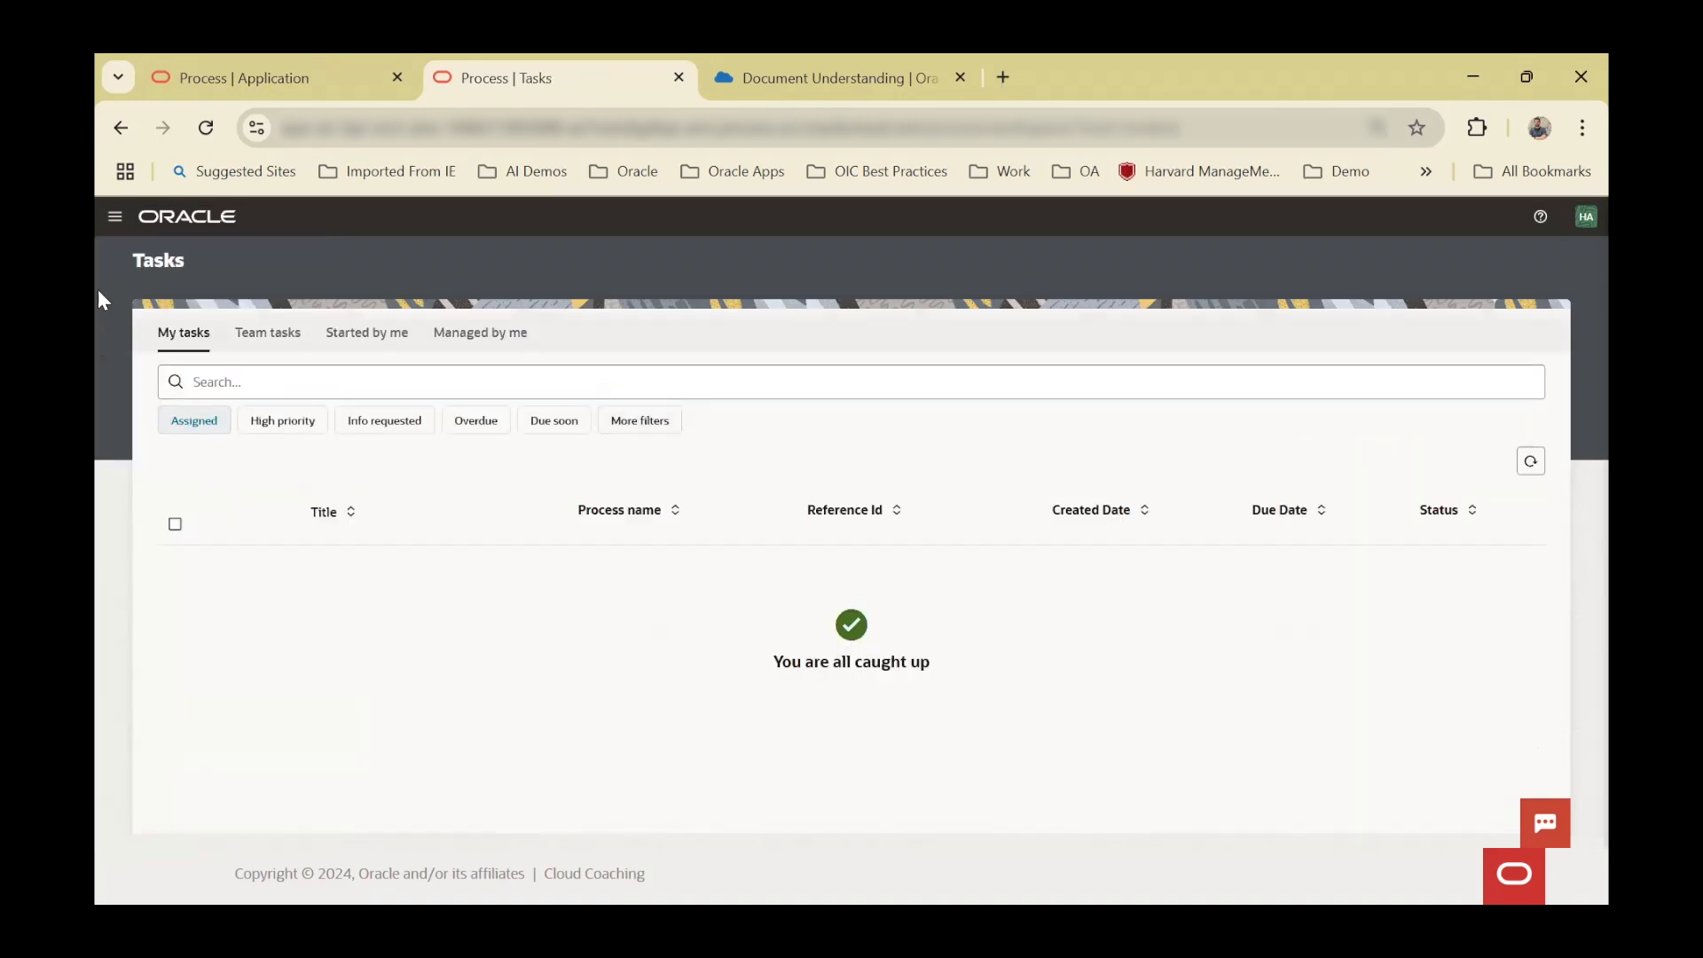
pyautogui.click(113, 216)
pyautogui.click(197, 342)
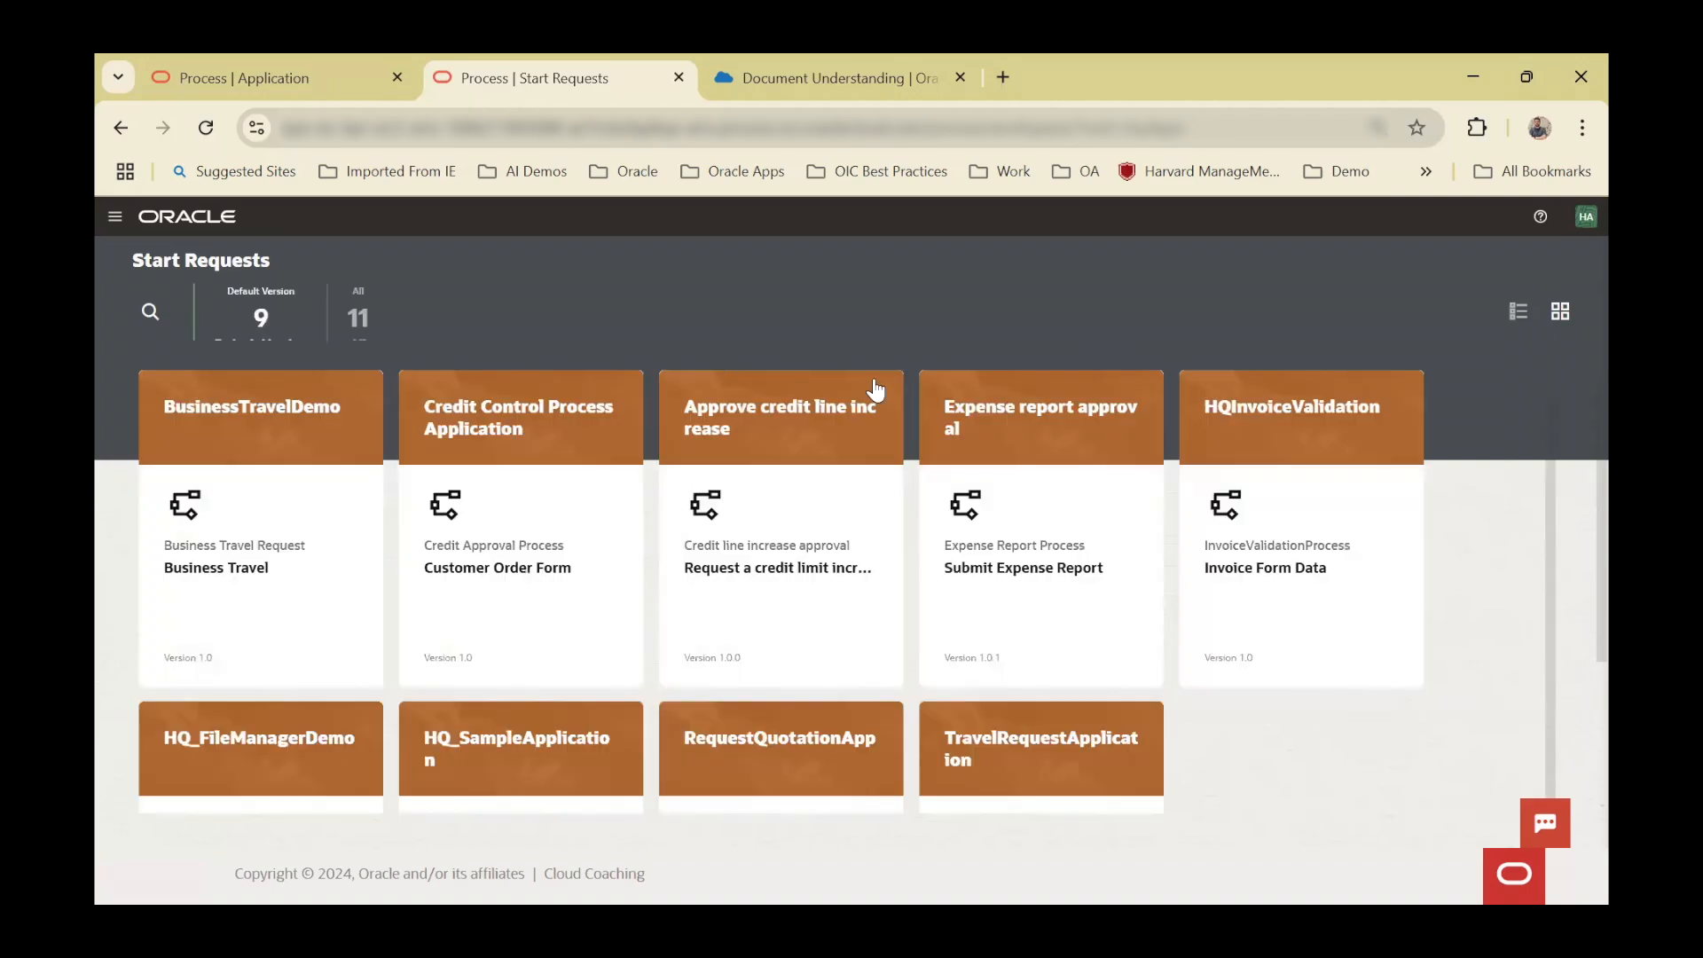
pyautogui.click(1036, 504)
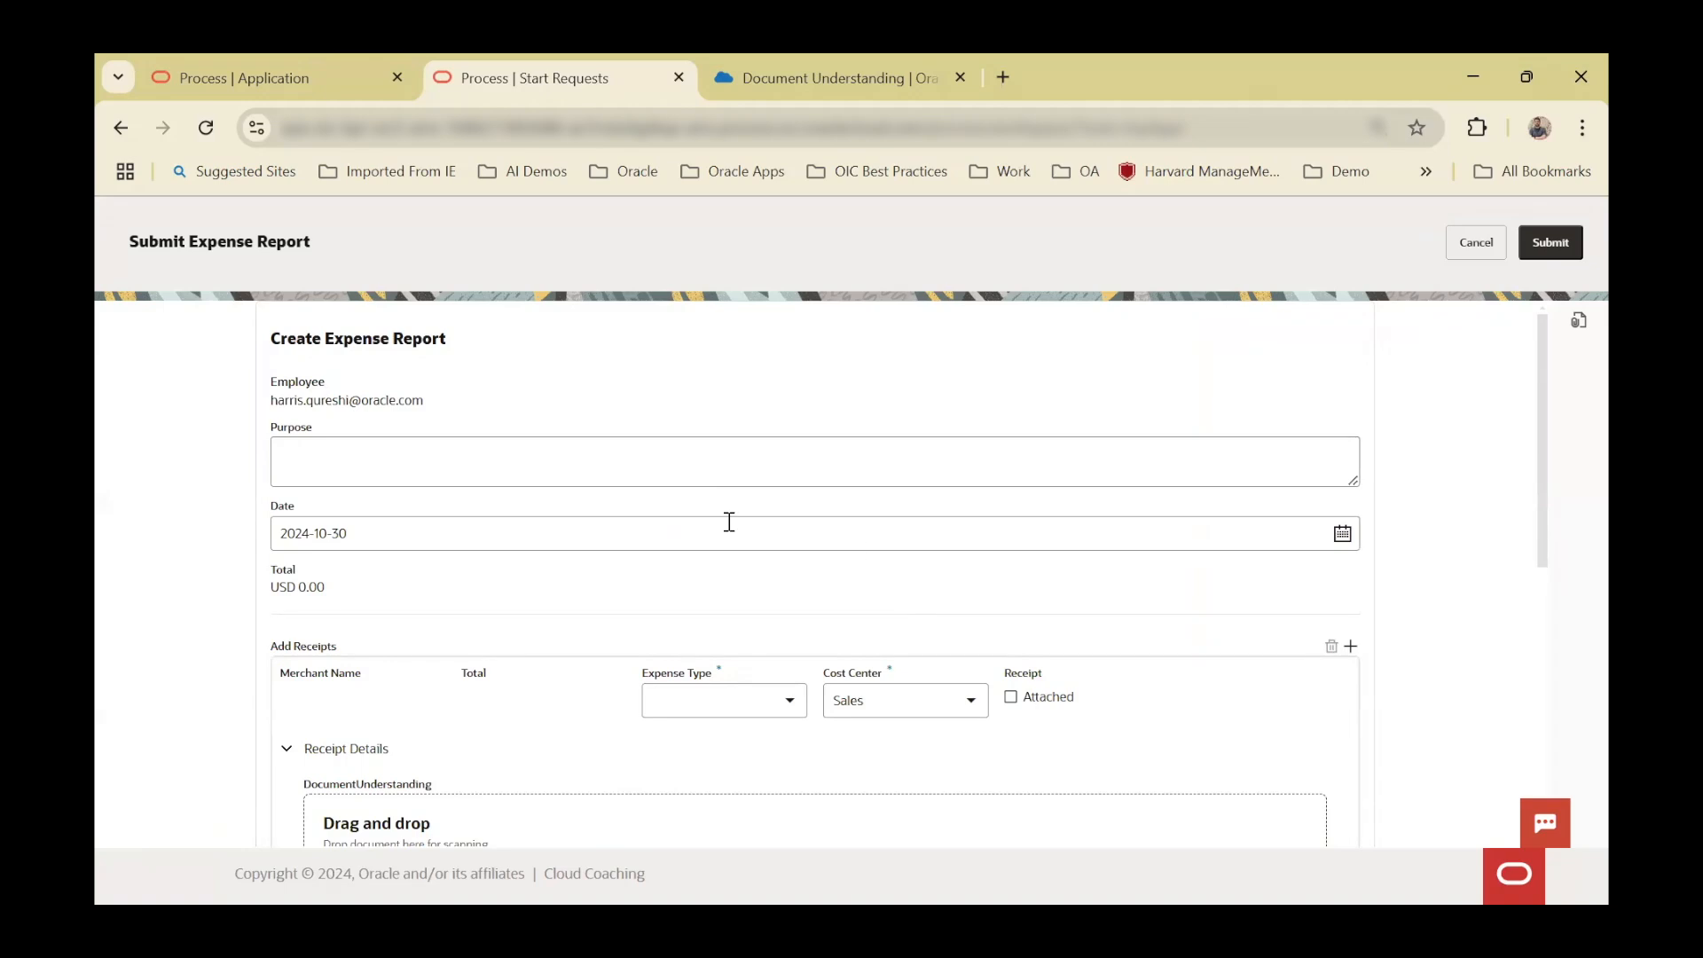
# - Upload receipt001.png for scanning in the expense report's Receipt Details section
pyautogui.scroll(-3, 735, 514)
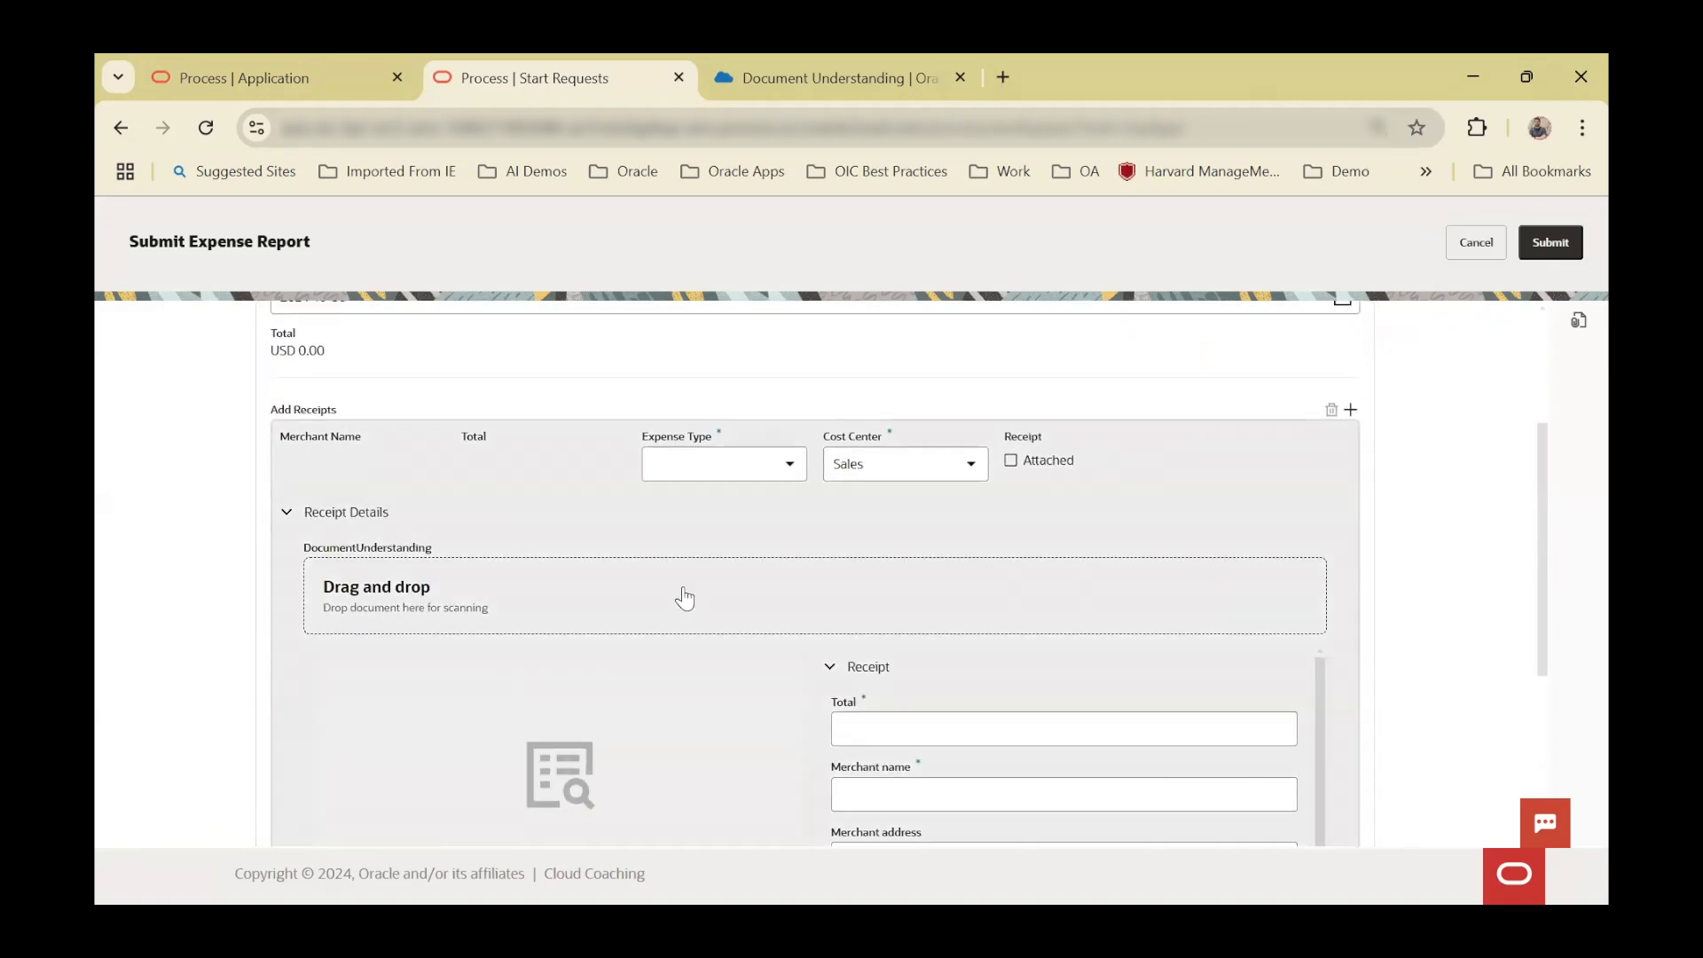
pyautogui.scroll(3, 684, 593)
pyautogui.scroll(-3, 600, 646)
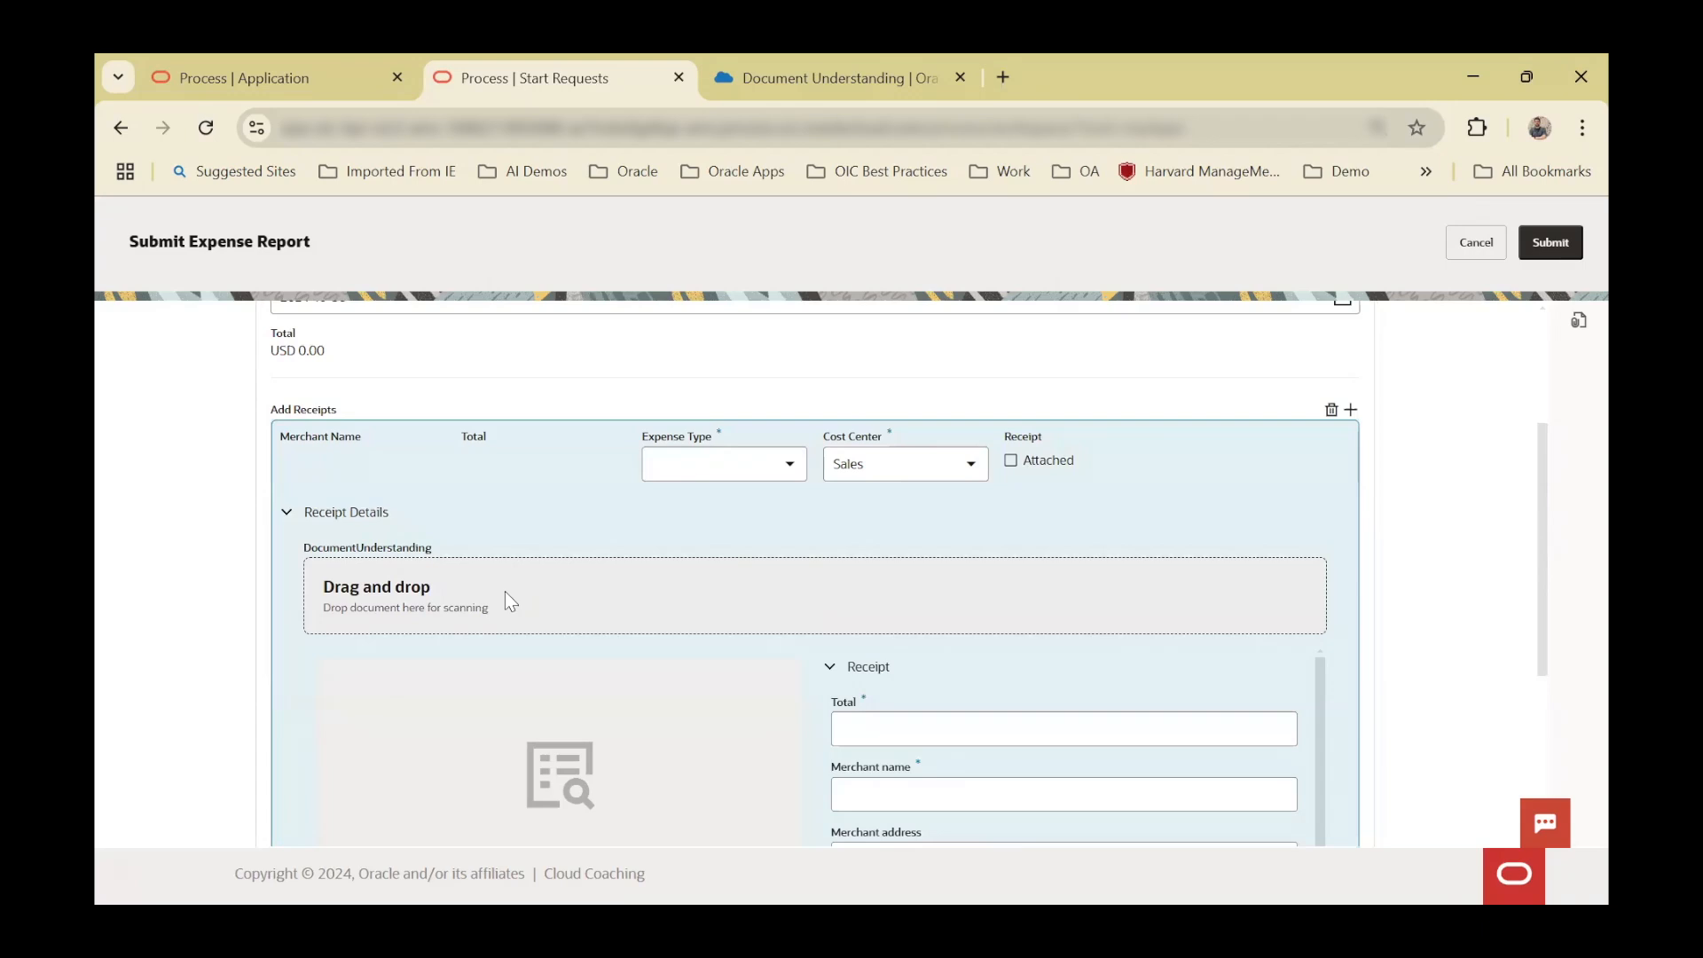
pyautogui.click(619, 543)
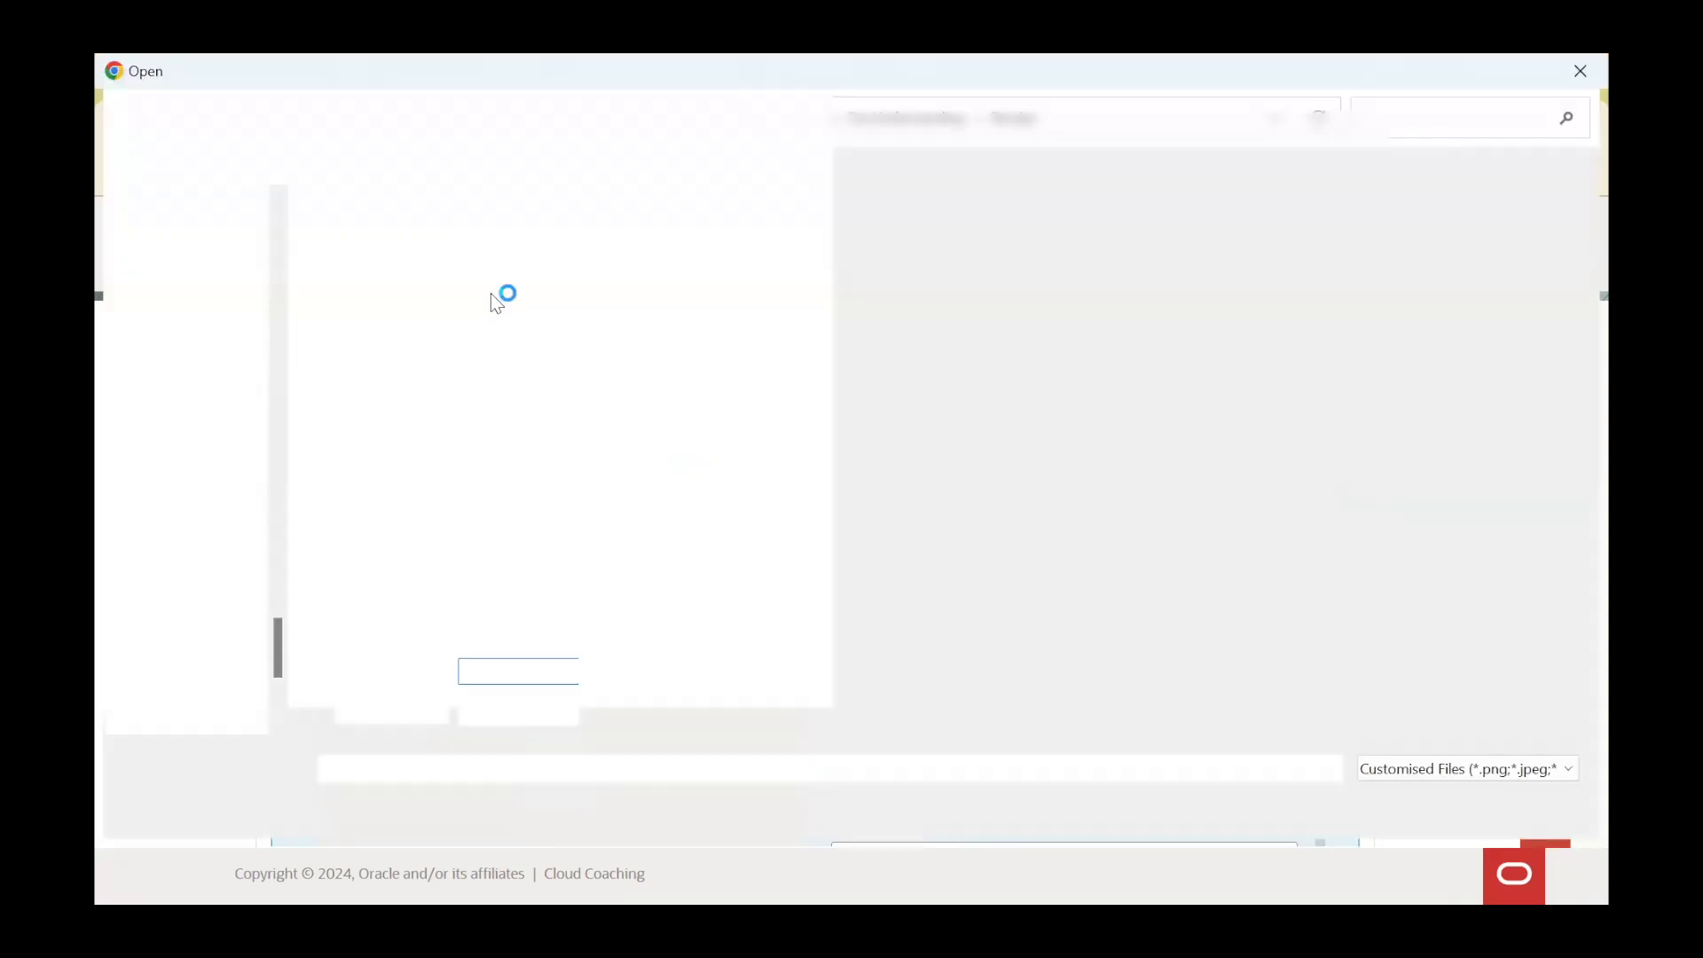
pyautogui.click(511, 213)
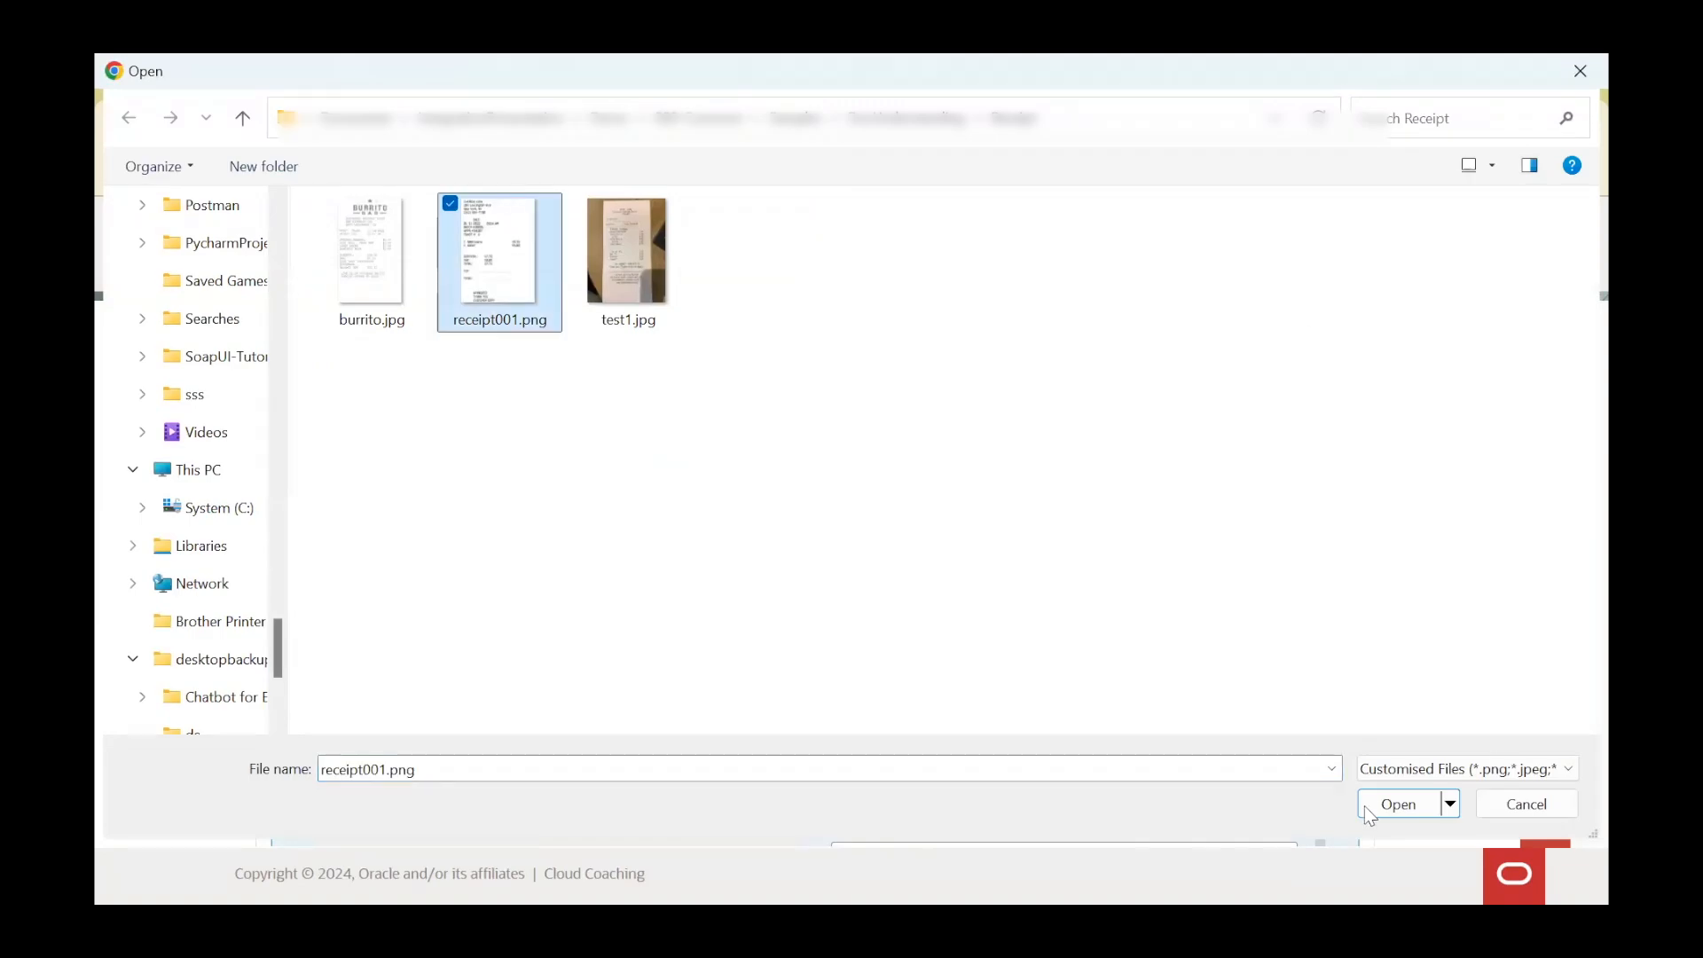
pyautogui.click(1387, 802)
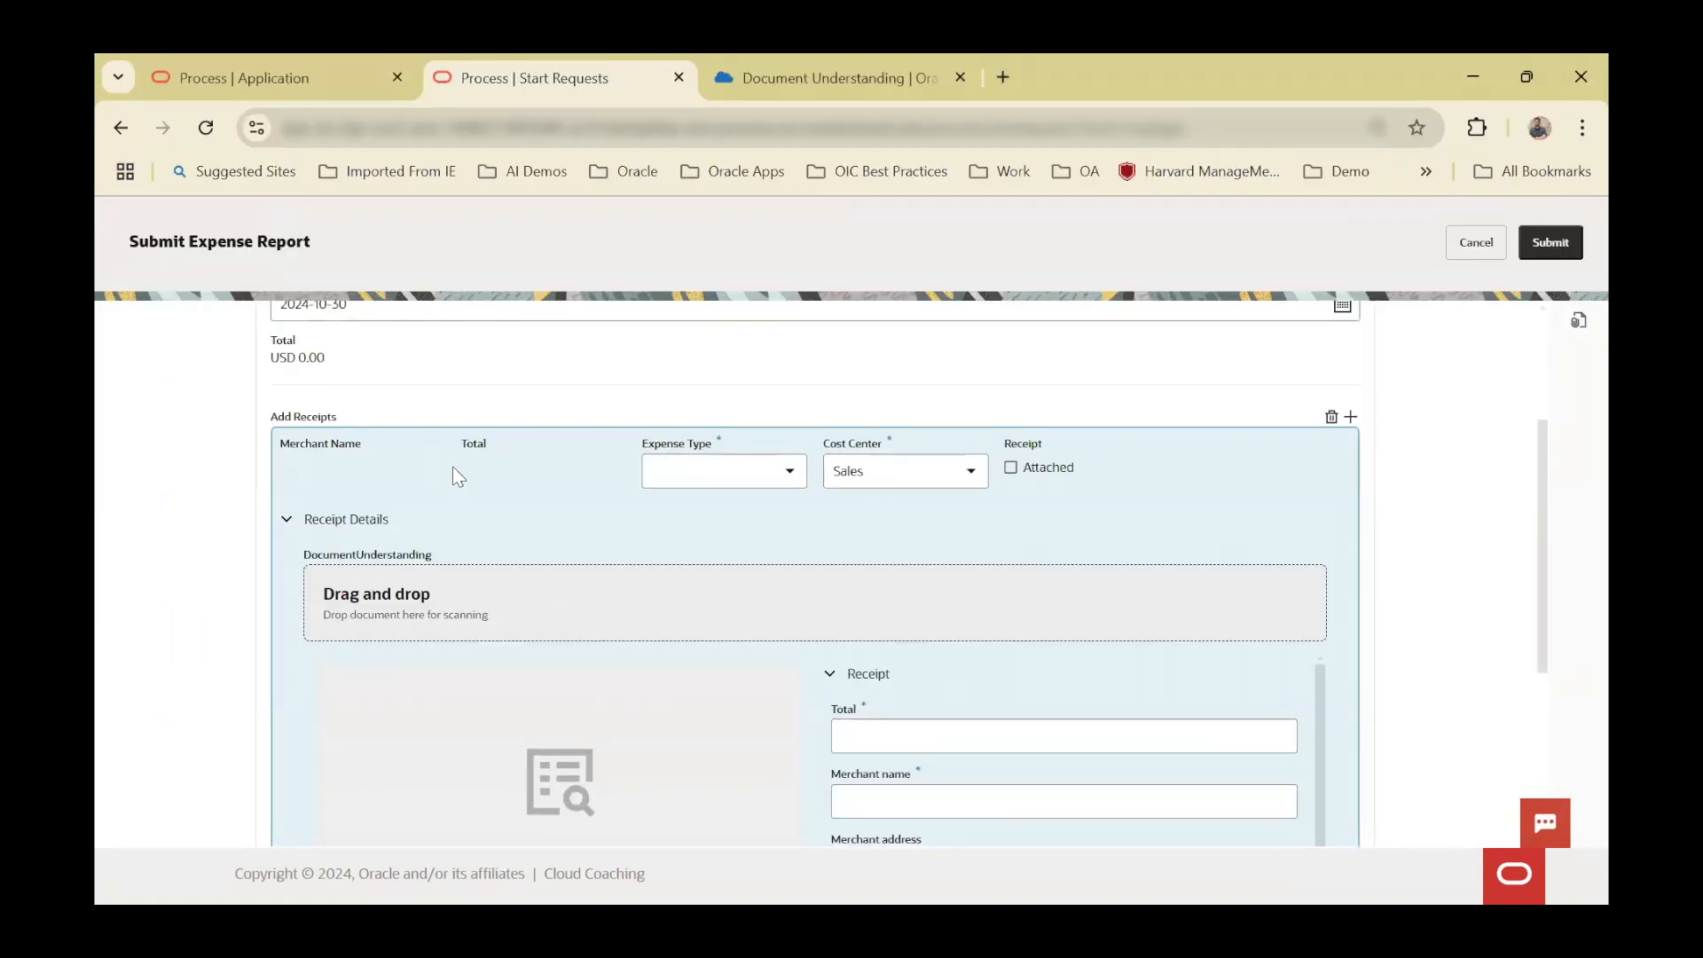
# - Enter "business lunch" as the purpose of the expense report
pyautogui.scroll(3, 449, 457)
pyautogui.click(445, 448)
pyautogui.write('business lunch')
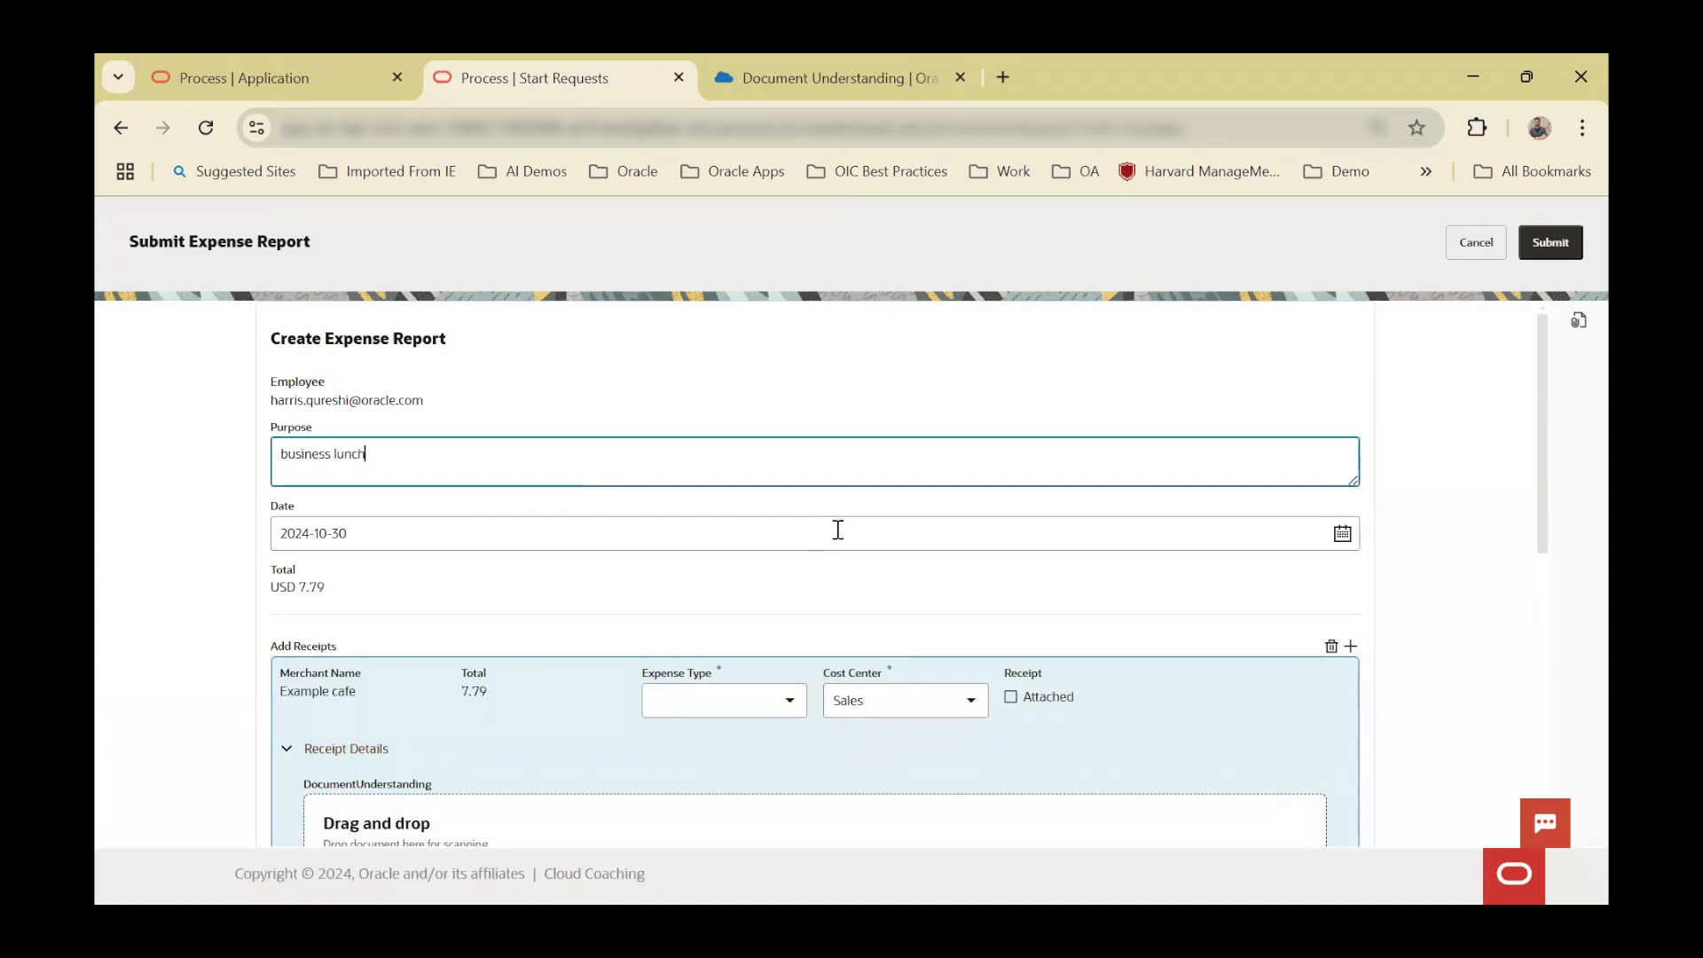
# - Compare the extracted merchant, amount, date and item fields with the receipt preview
pyautogui.scroll(-6, 598, 642)
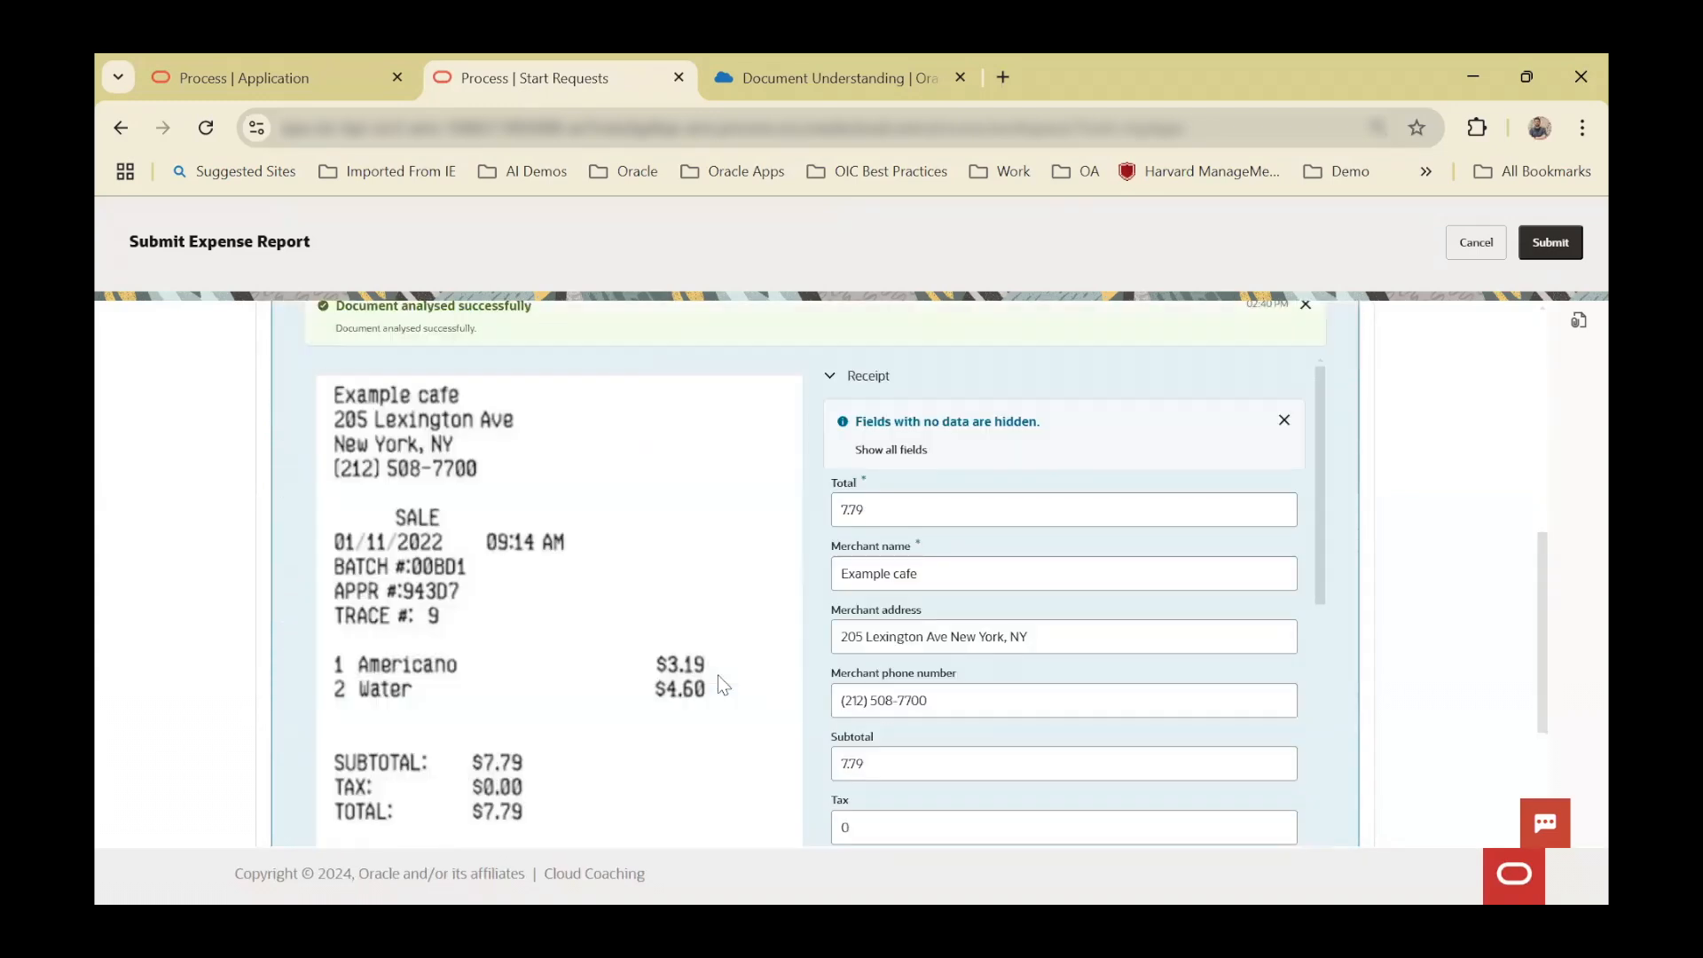
pyautogui.scroll(-1, 385, 518)
pyautogui.scroll(1, 812, 519)
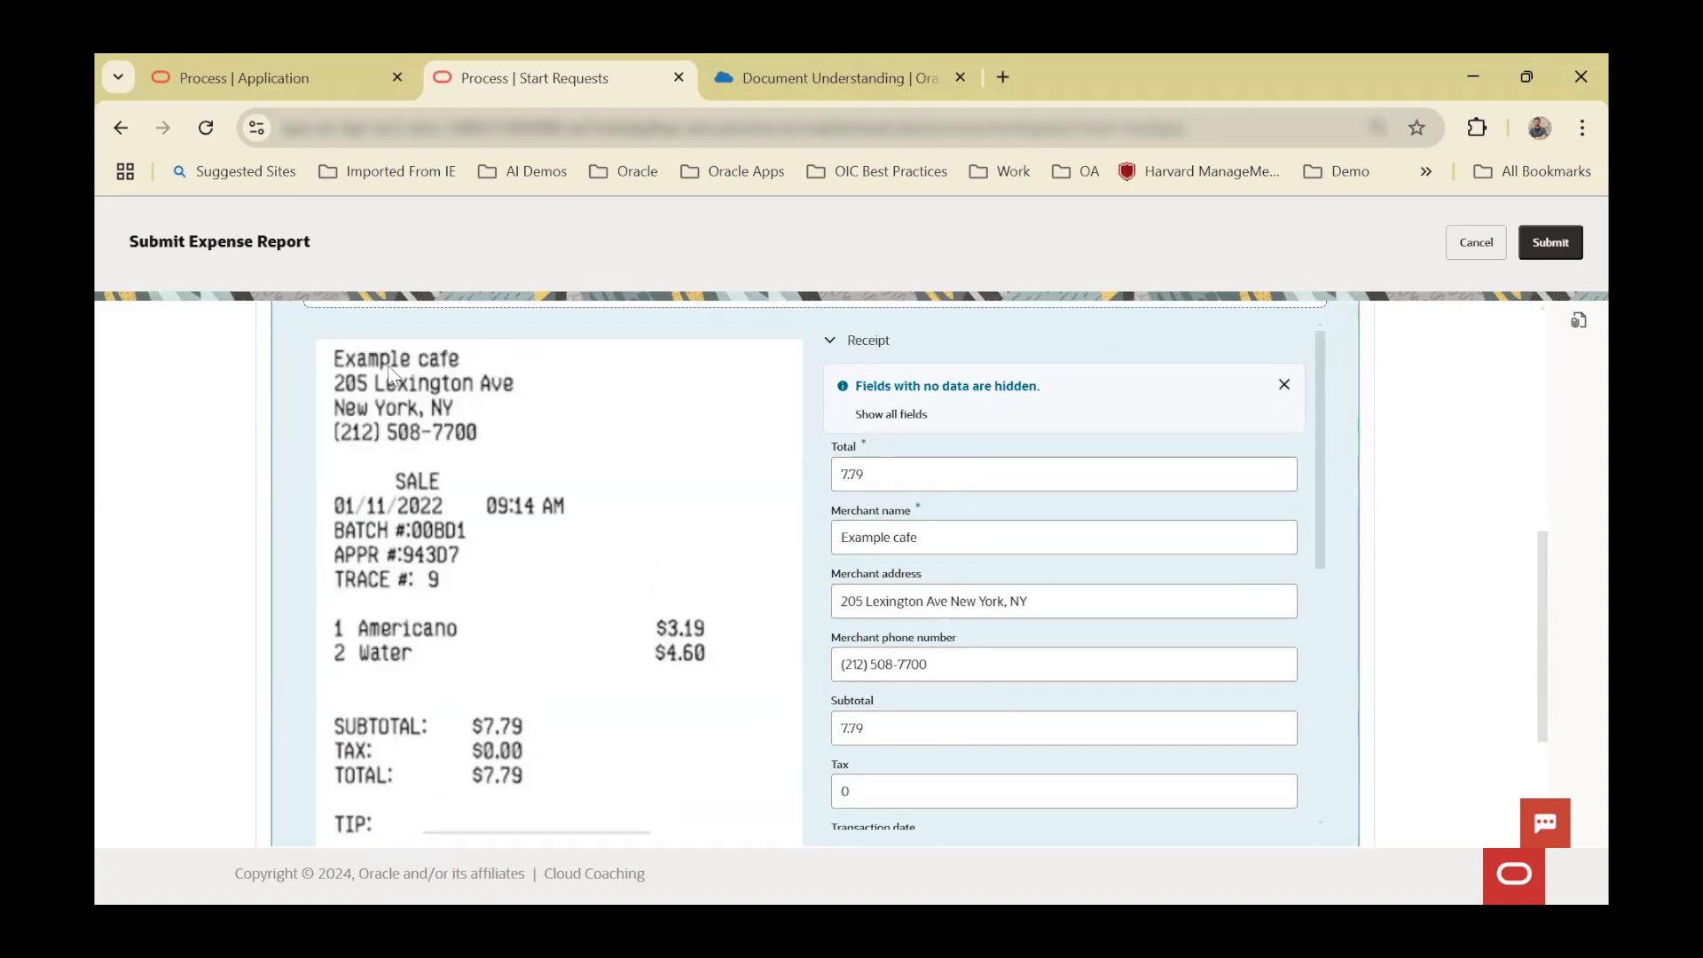
pyautogui.scroll(-2, 1042, 625)
pyautogui.scroll(-3, 1042, 647)
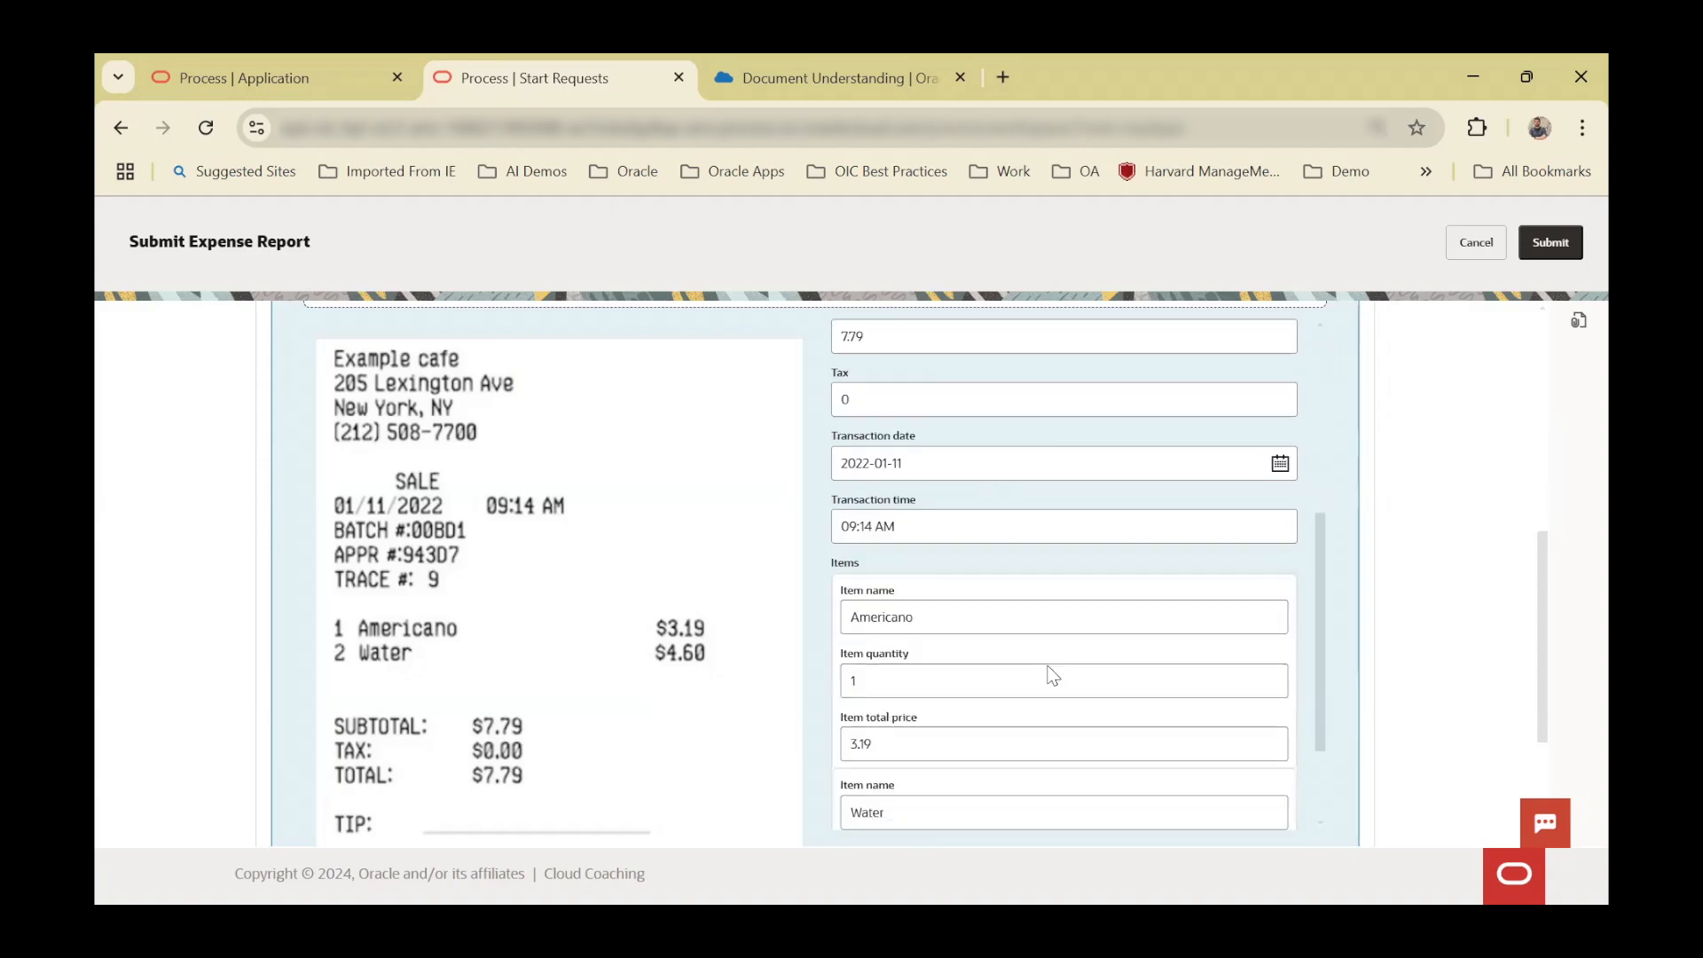
pyautogui.scroll(-1, 424, 536)
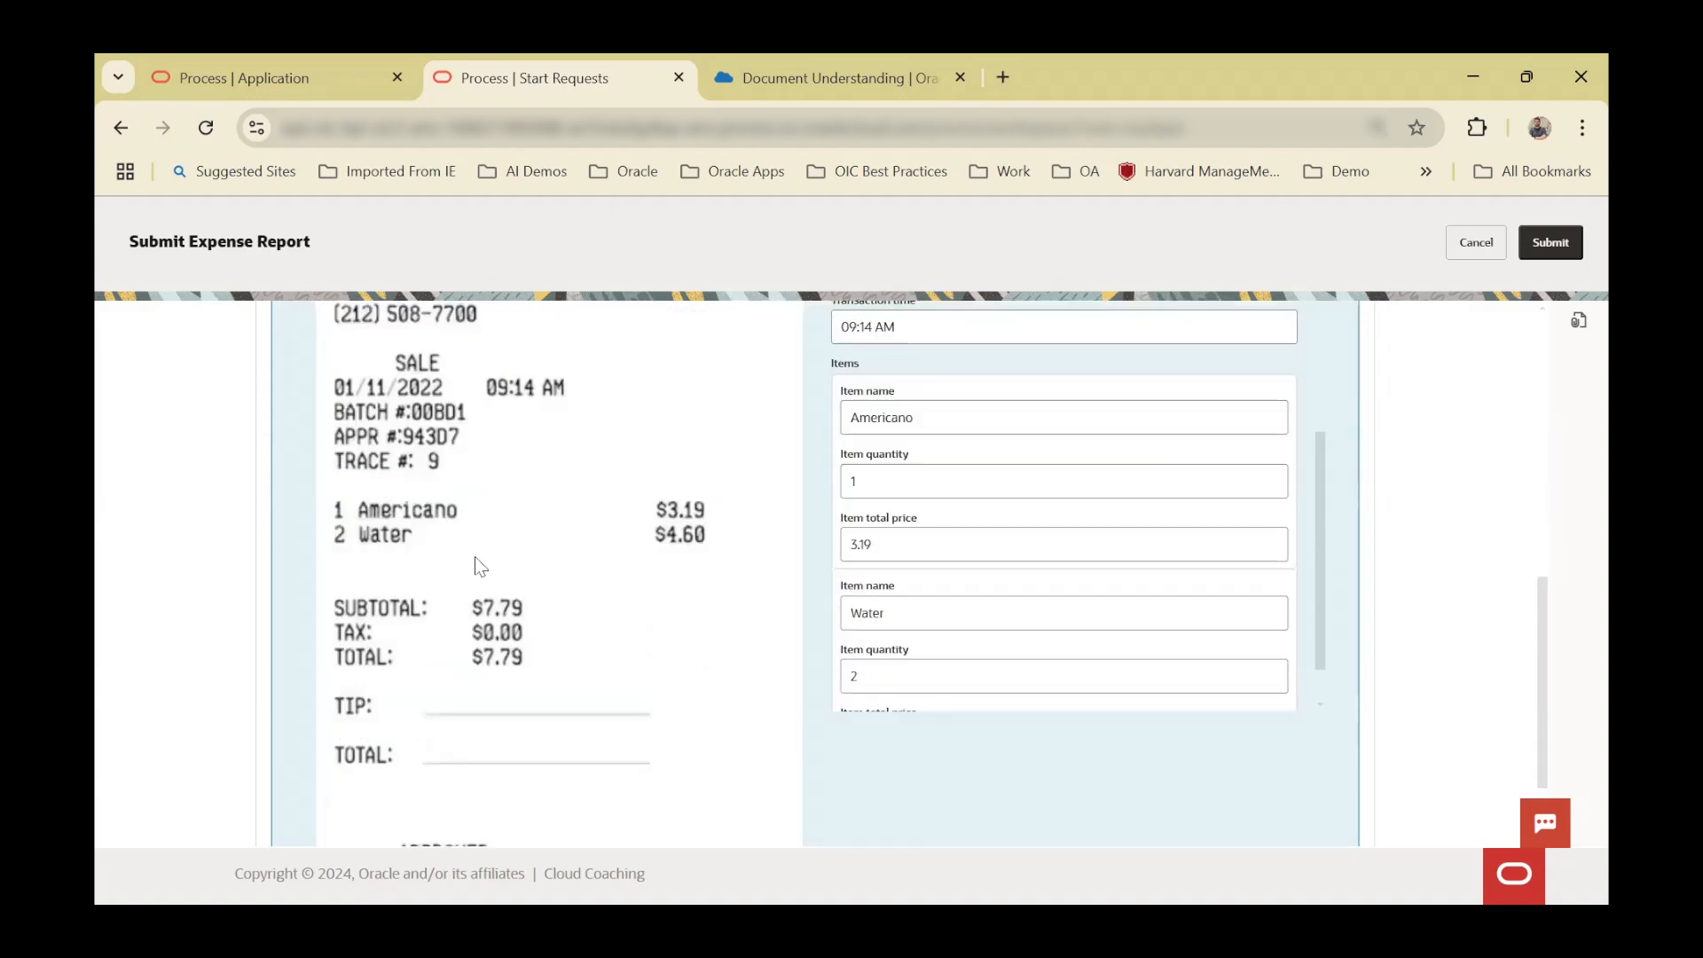
pyautogui.scroll(-1, 1083, 575)
pyautogui.scroll(6, 1133, 567)
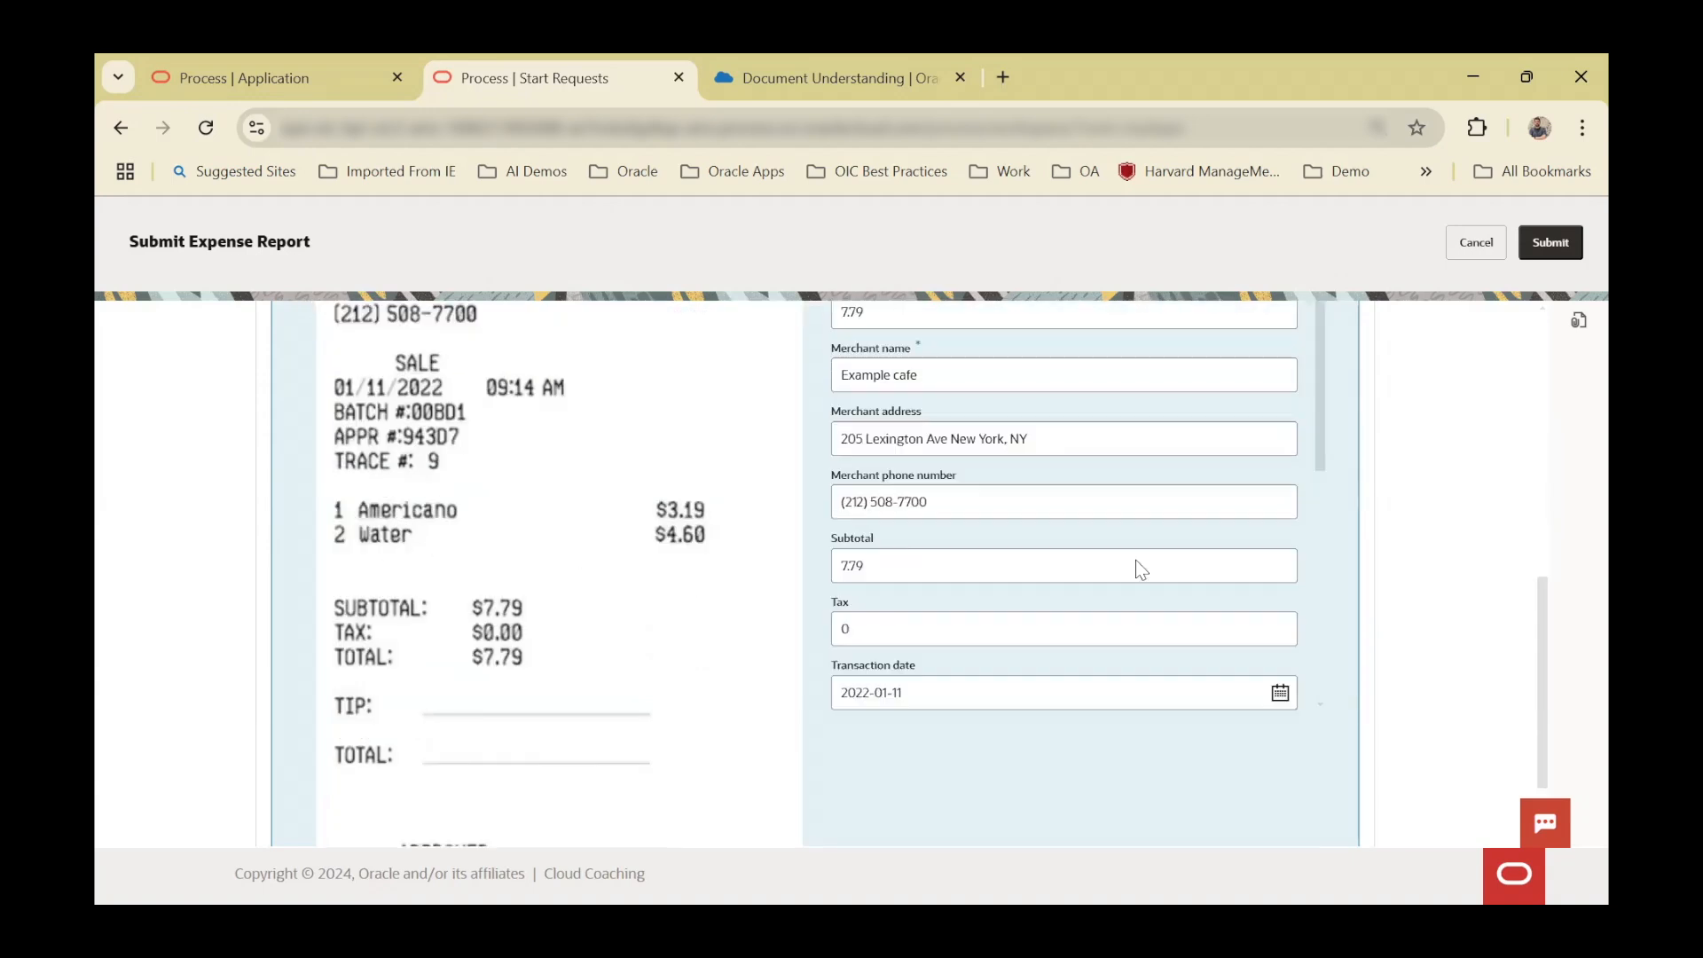
pyautogui.scroll(3, 531, 582)
pyautogui.scroll(2, 887, 572)
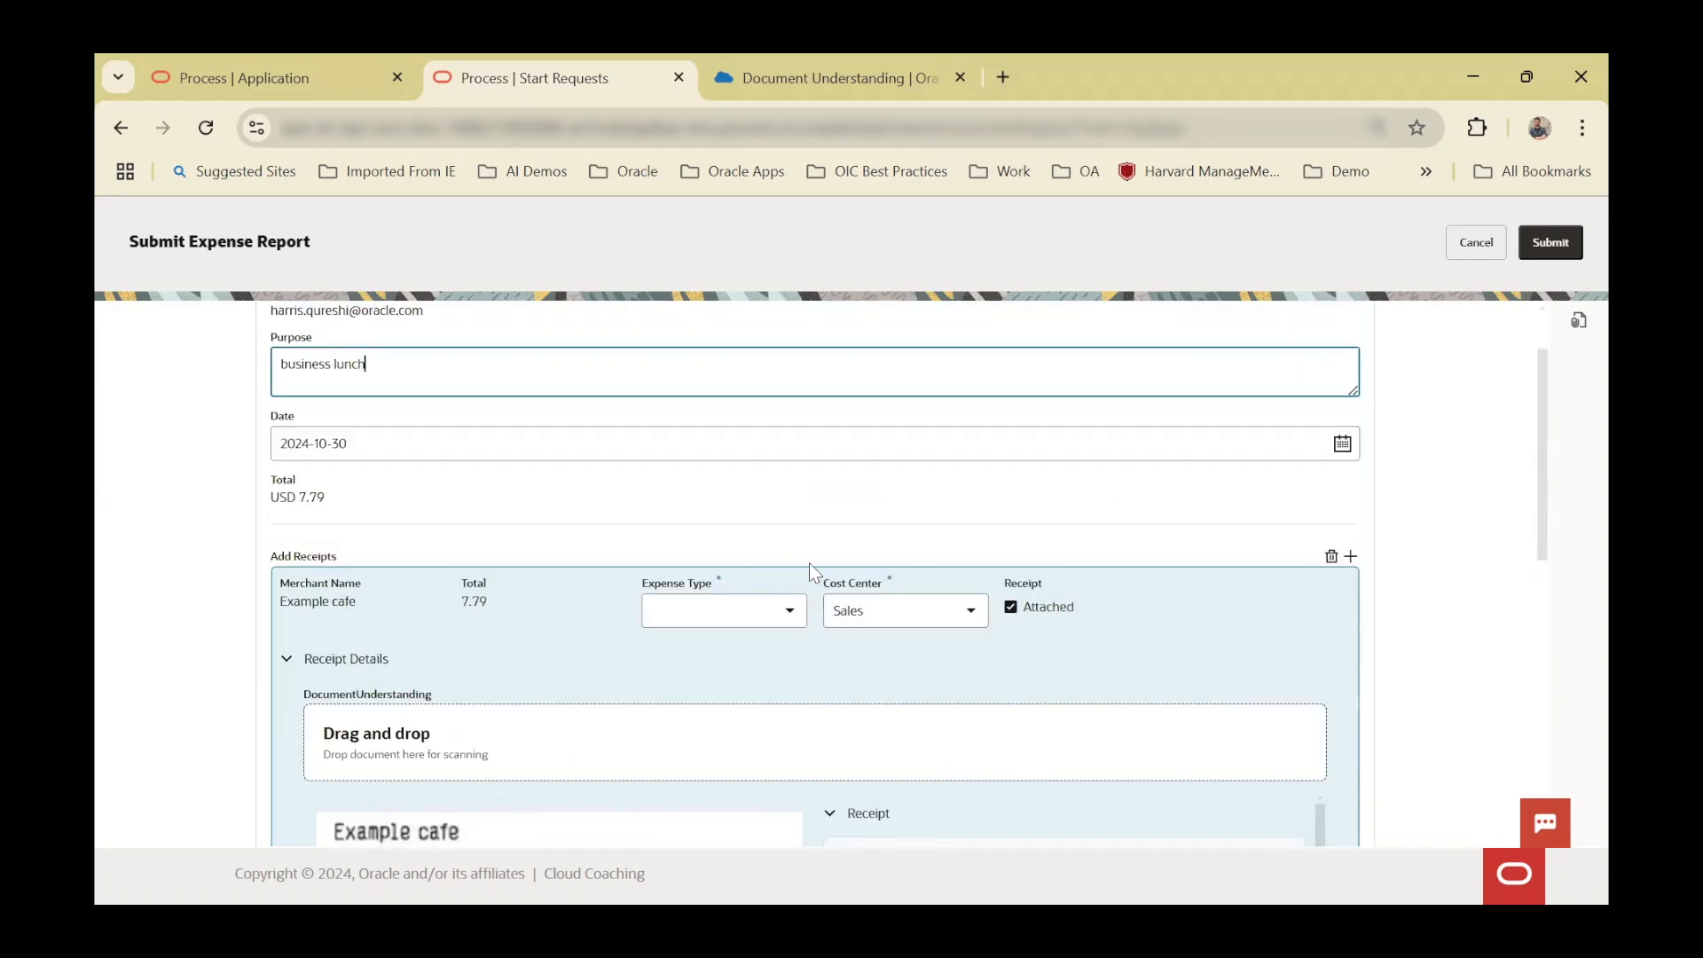
# - Set the receipt's expense type to Meals
pyautogui.scroll(-1, 816, 515)
pyautogui.click(747, 502)
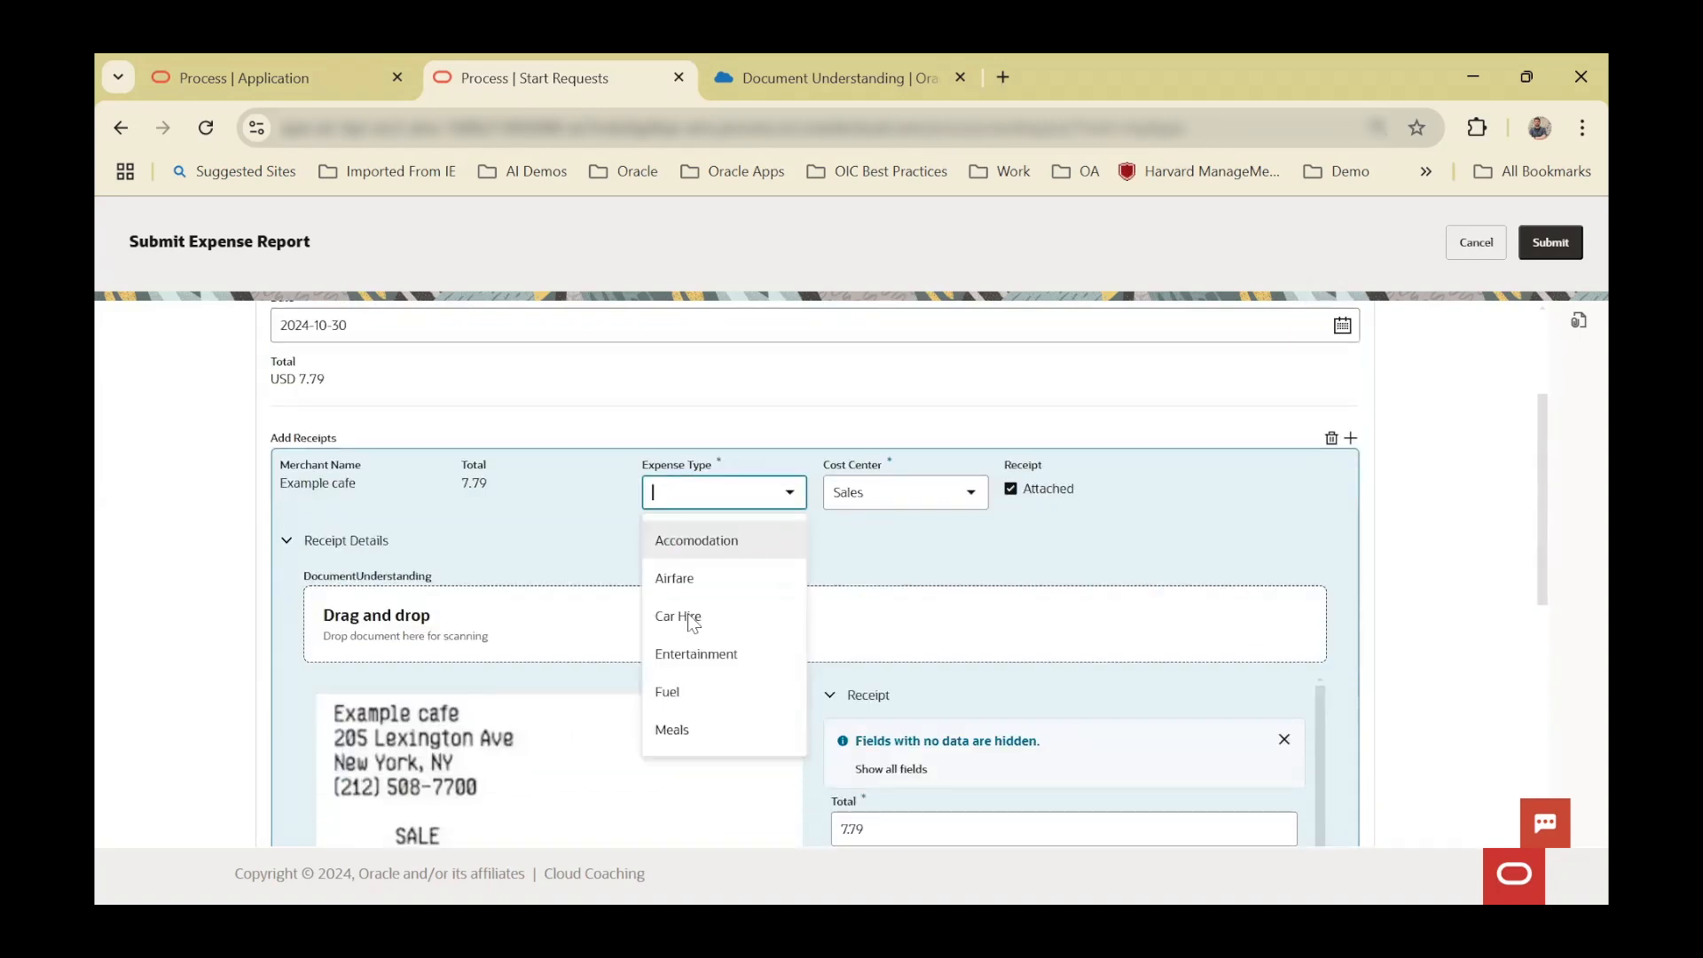
pyautogui.click(689, 729)
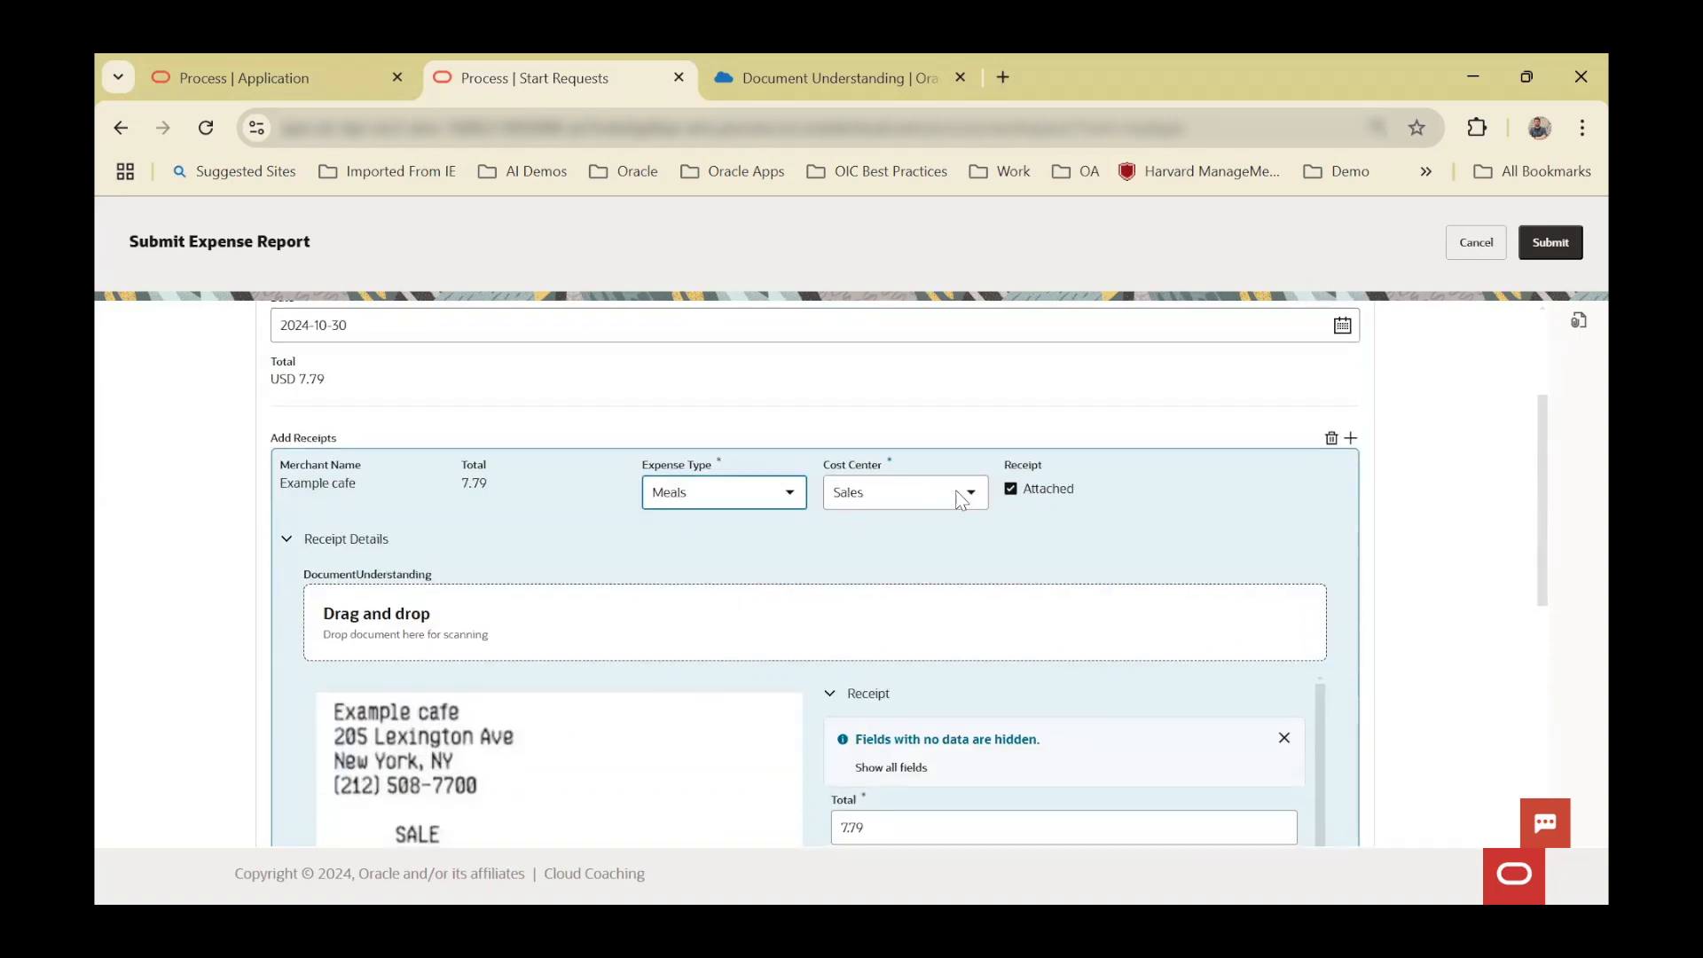
# - Submit the expense report and open the newly created process instance
pyautogui.scroll(3, 1240, 559)
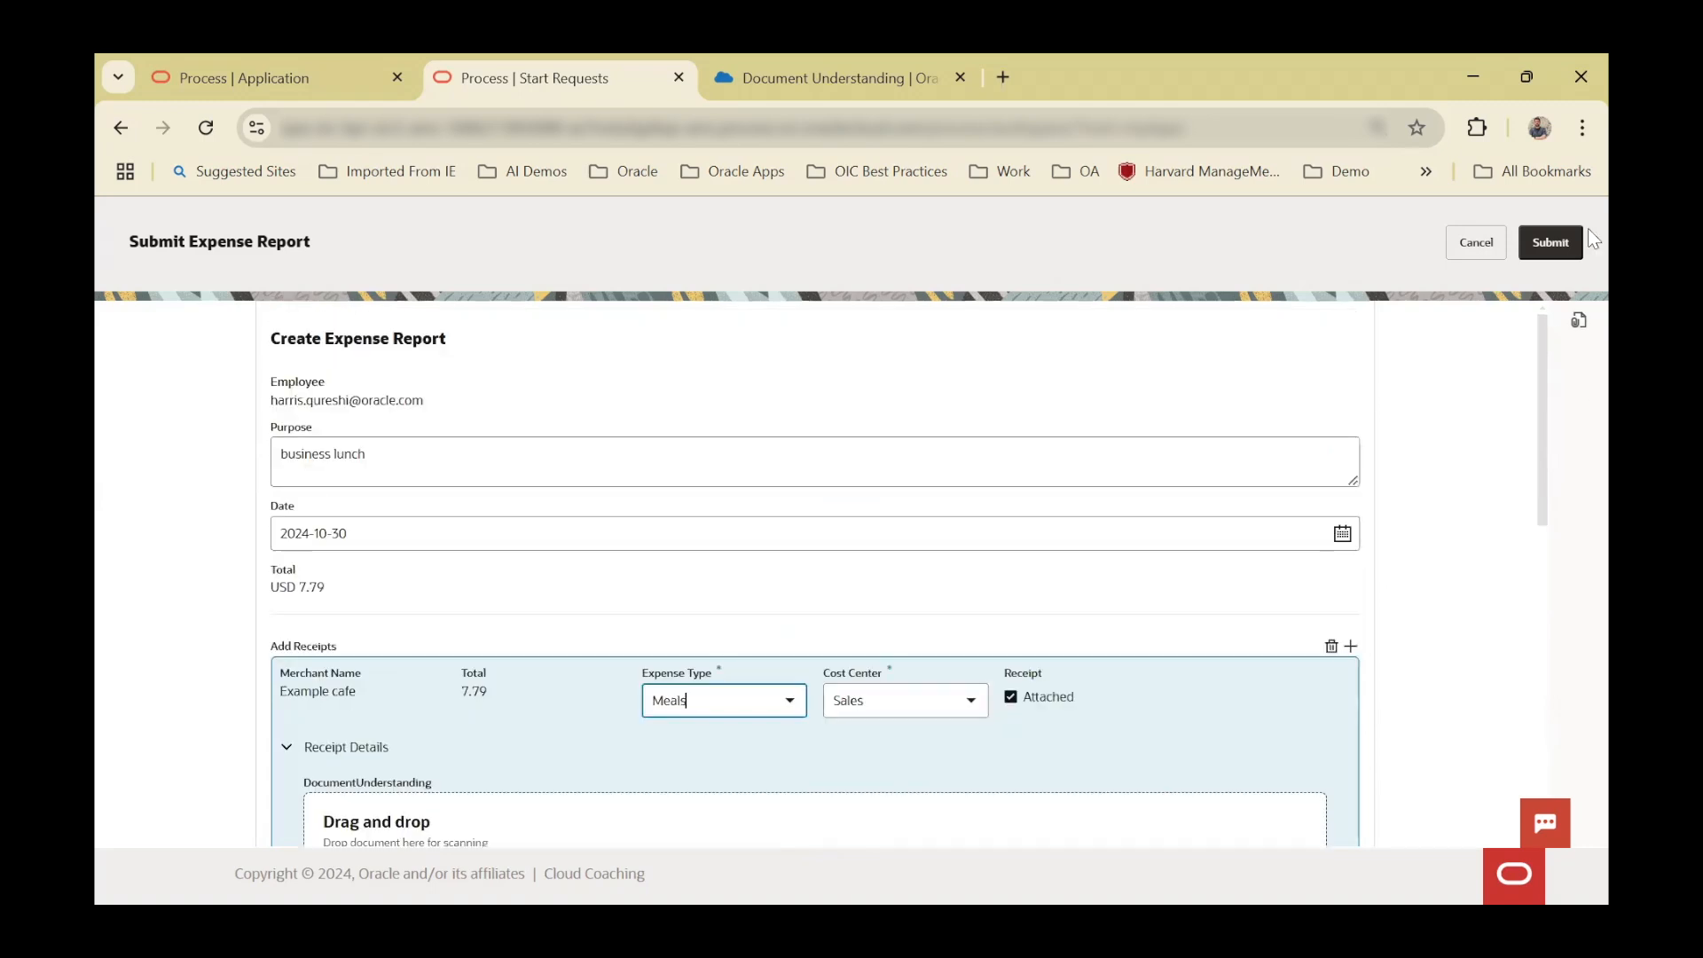
pyautogui.click(1566, 243)
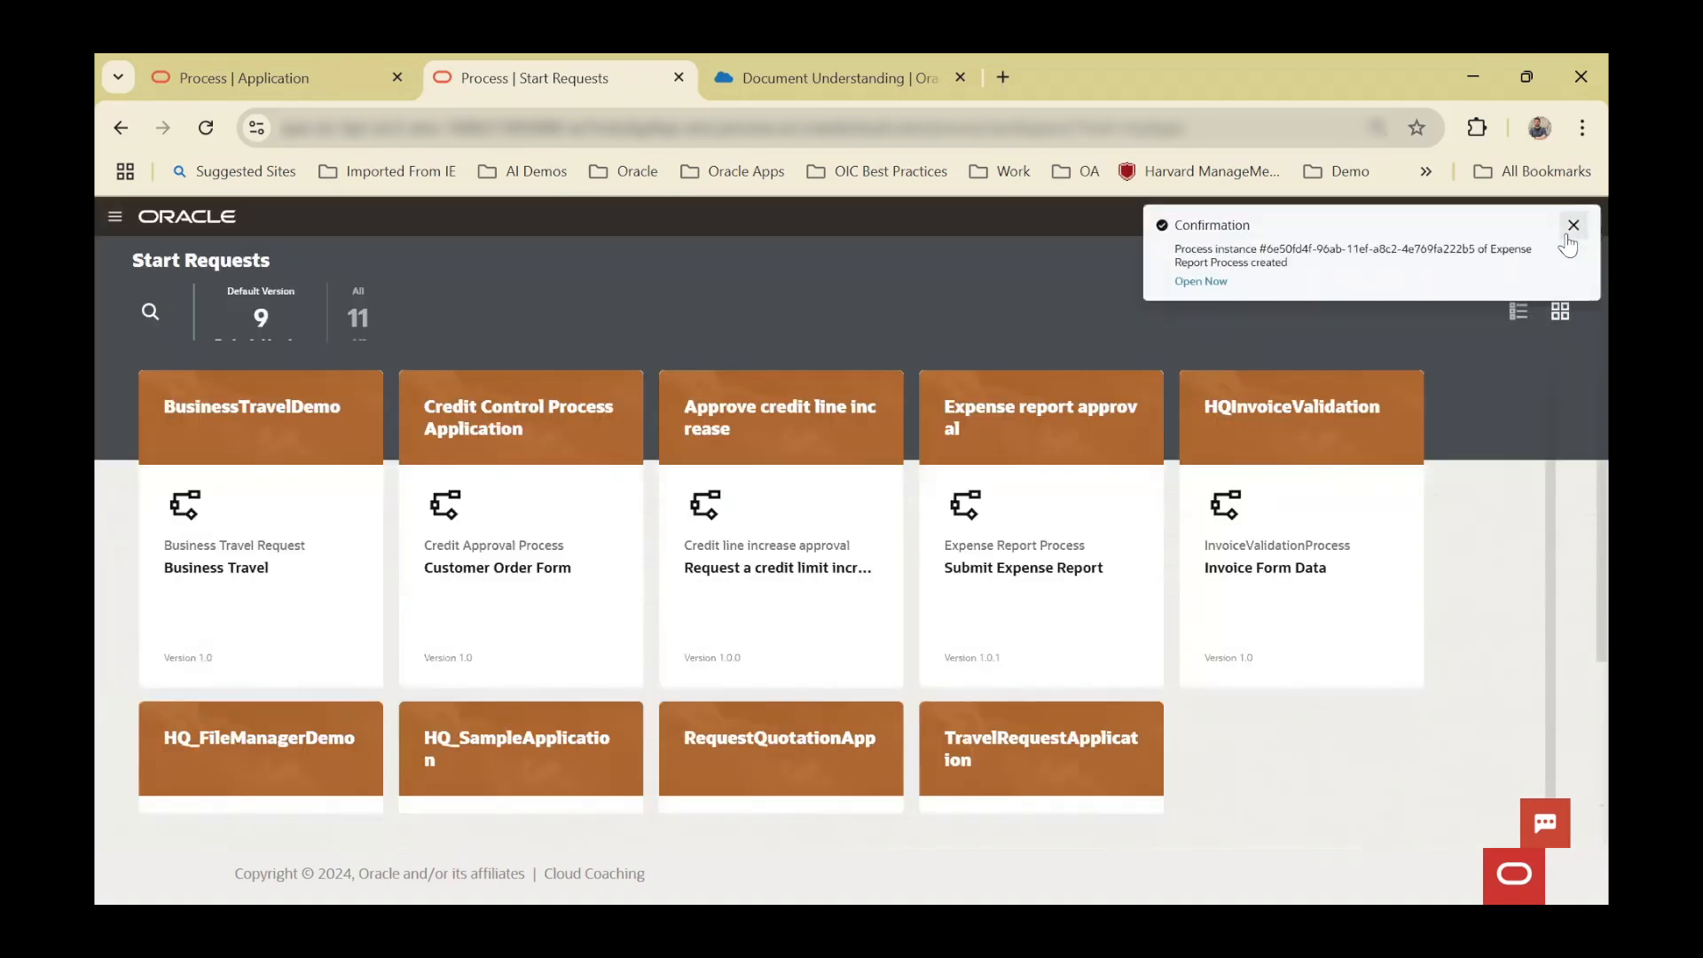
pyautogui.click(1198, 280)
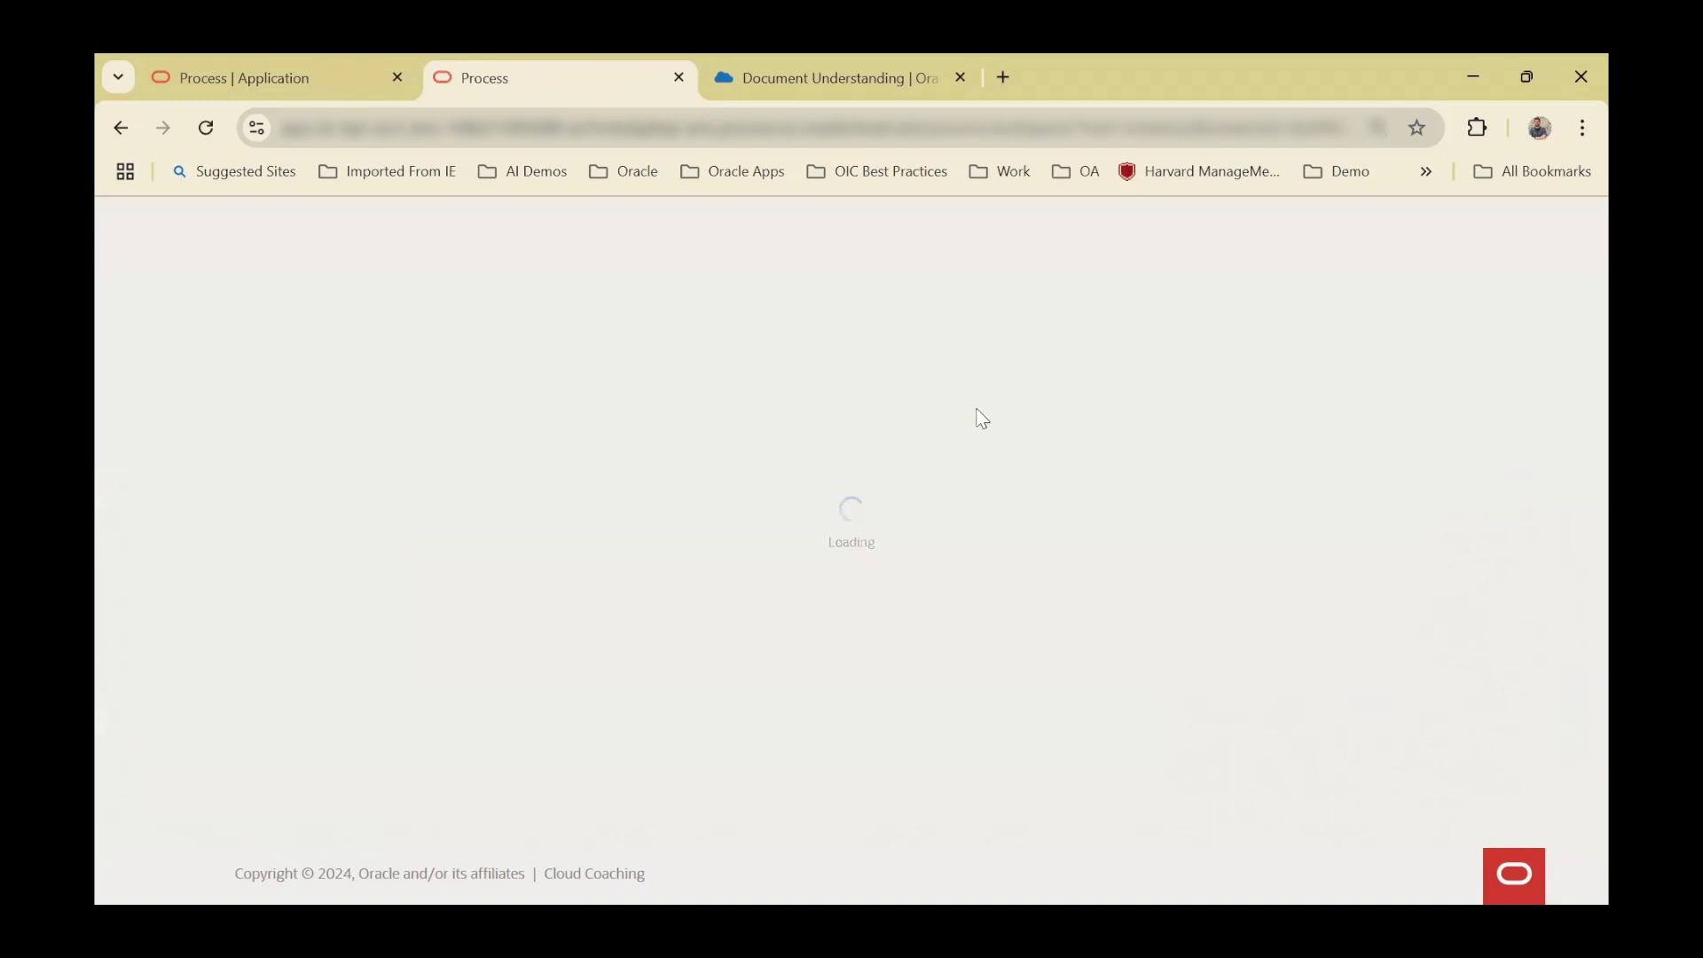
# - Open the Expense Report Process in the Expense report approval application, and return to the submitted instance's tracking details
pyautogui.click(240, 78)
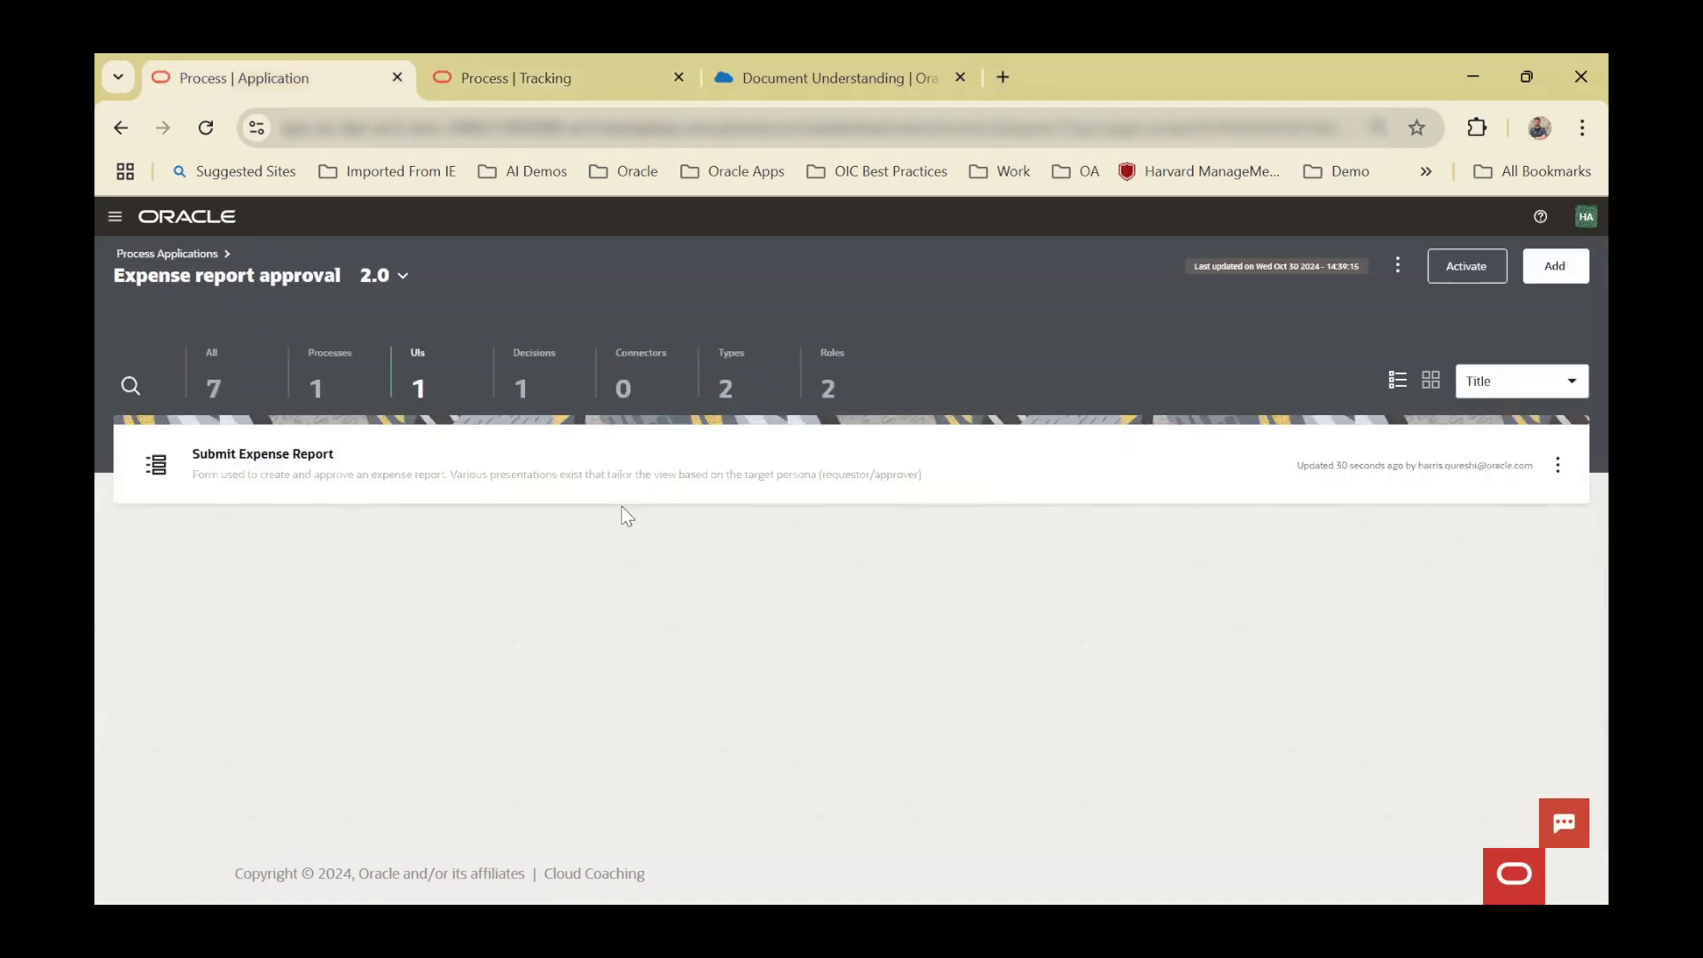
pyautogui.click(321, 373)
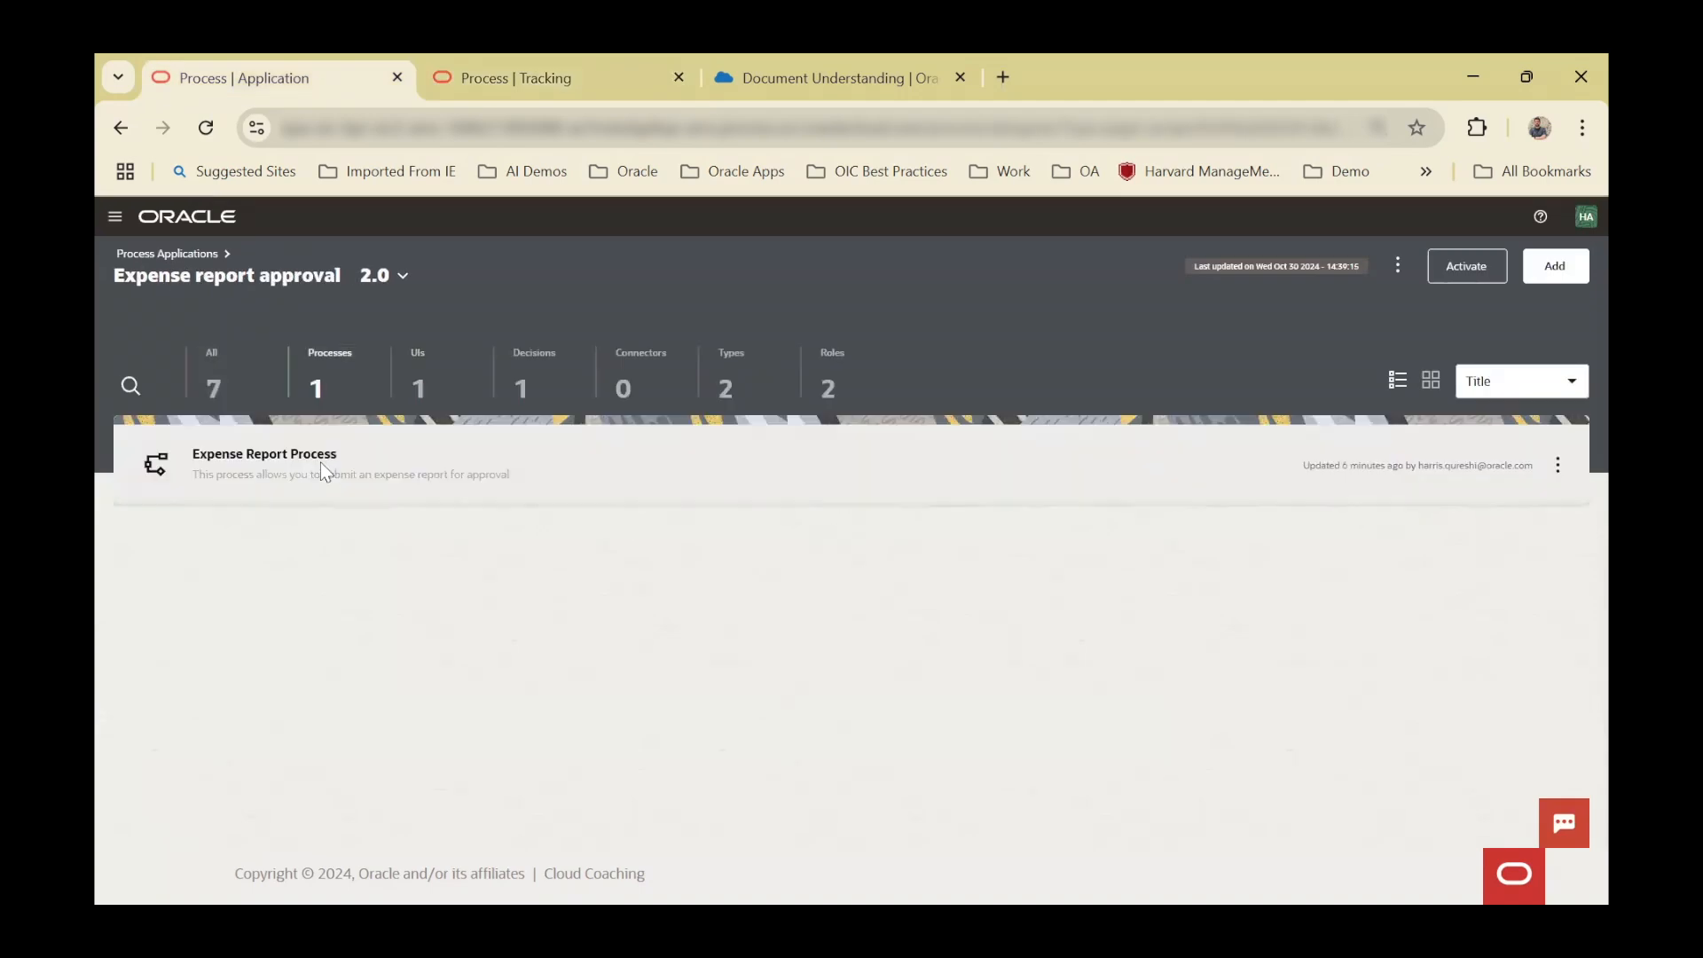
pyautogui.click(630, 75)
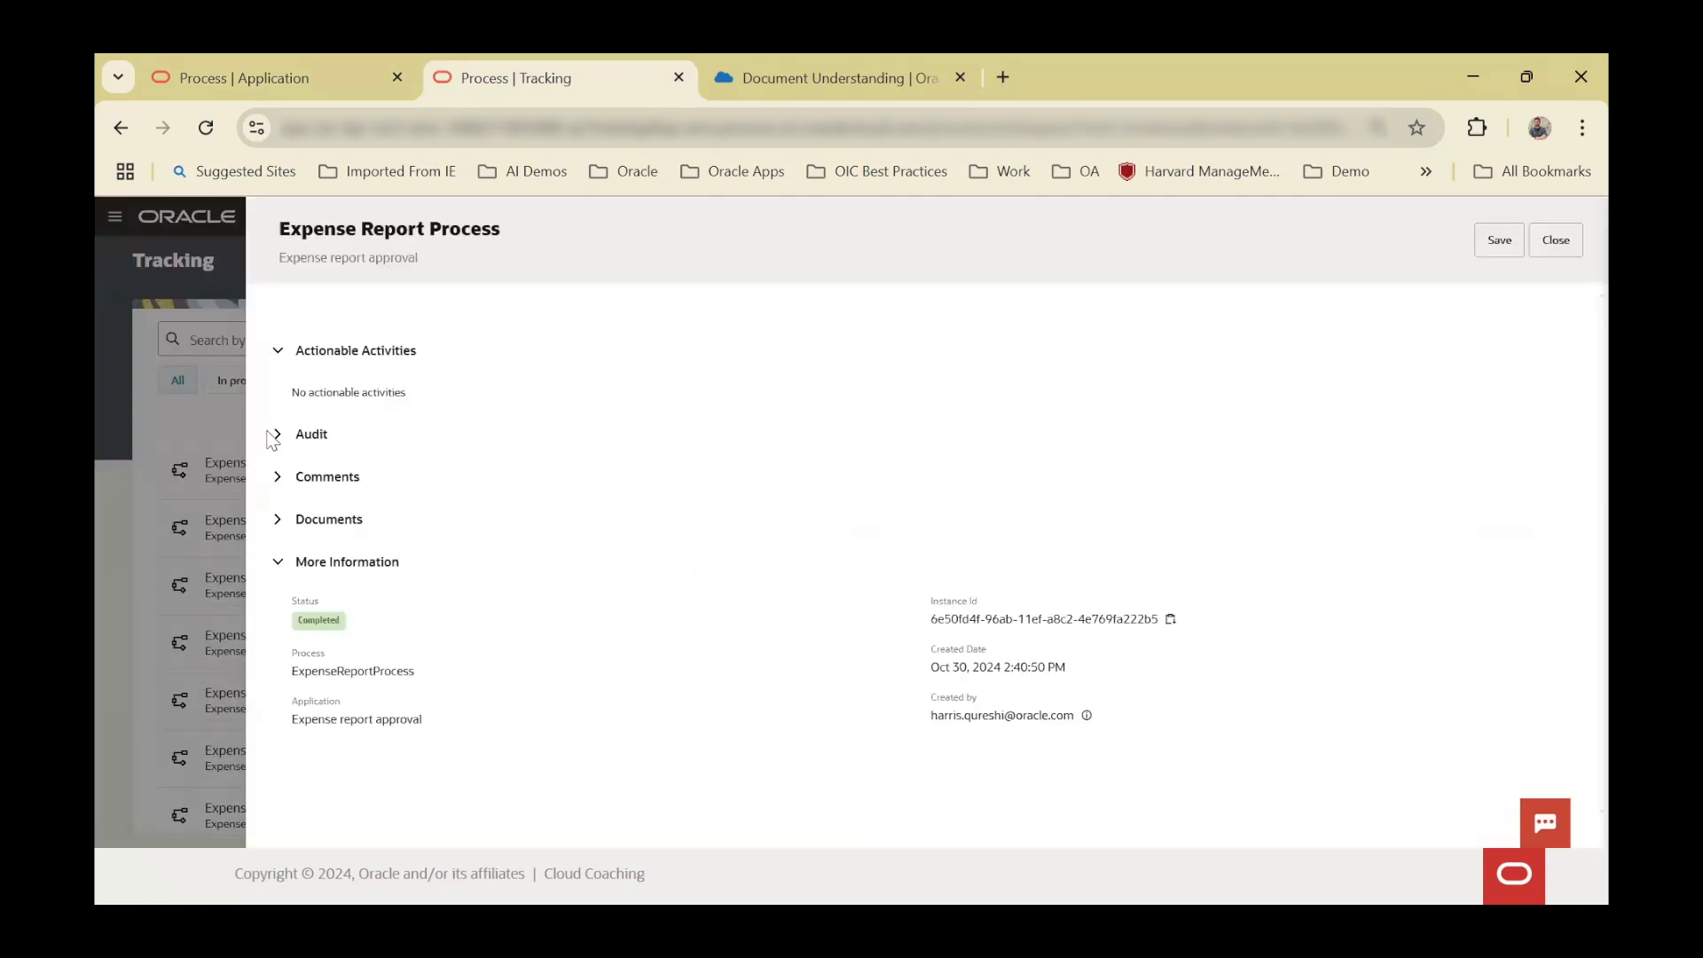
# - Expand the instance's audit trail and review the output data of the Submit Expense Report start form
pyautogui.click(279, 436)
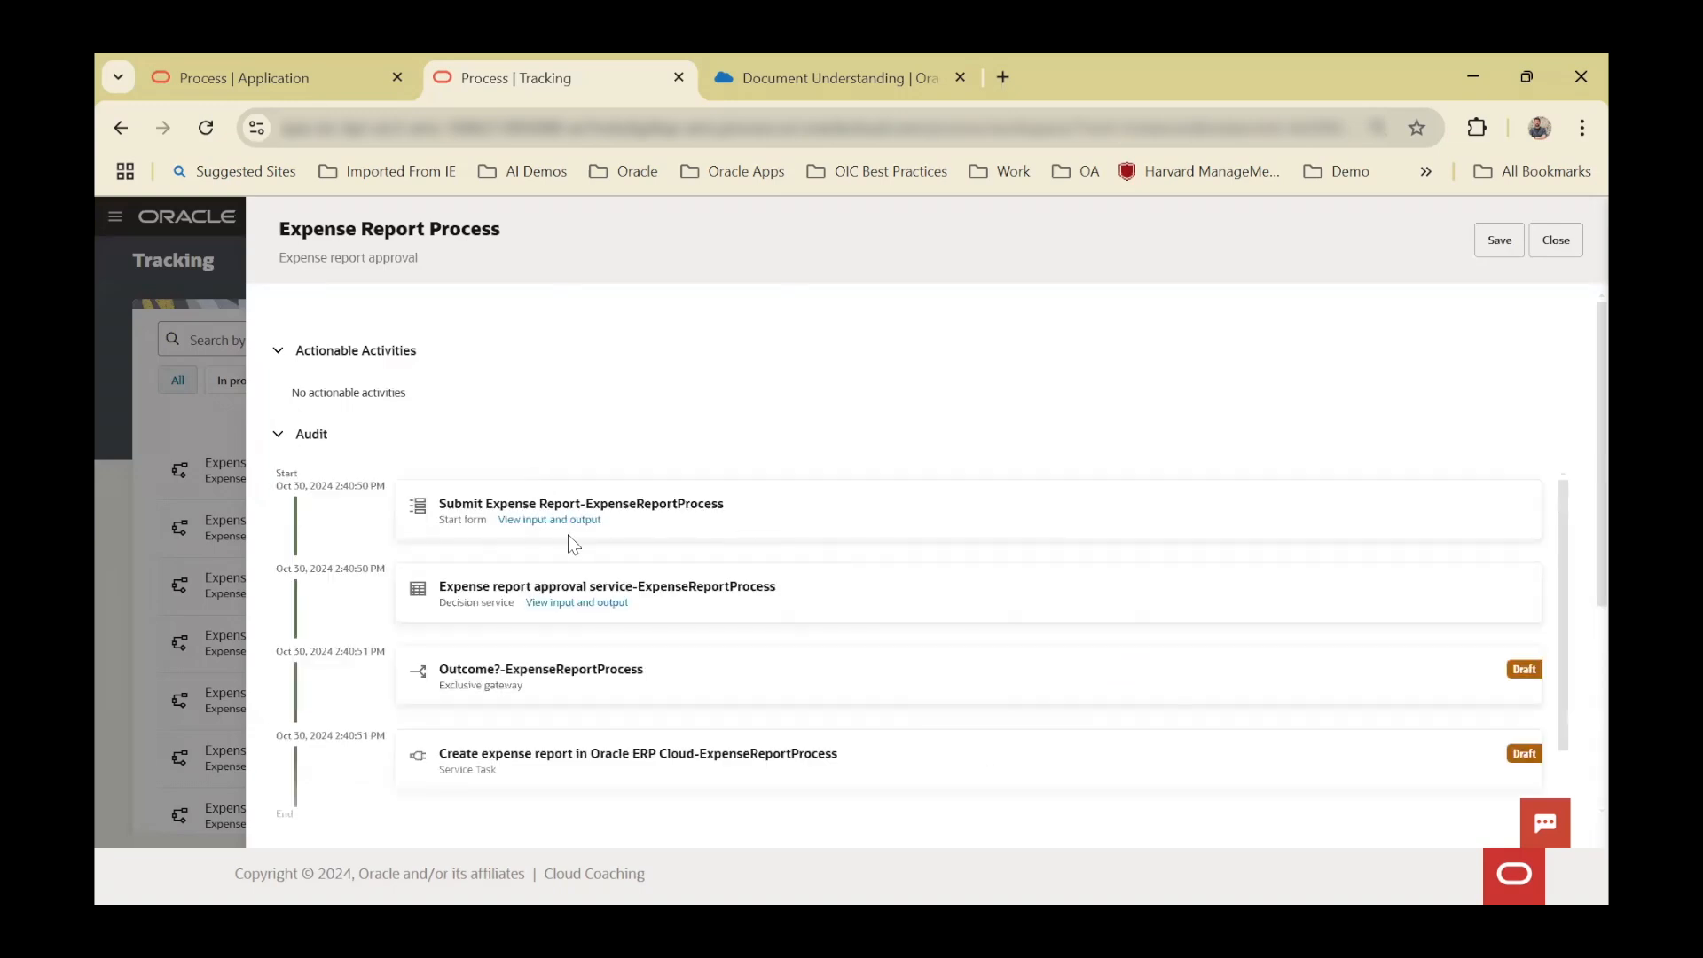
pyautogui.click(555, 521)
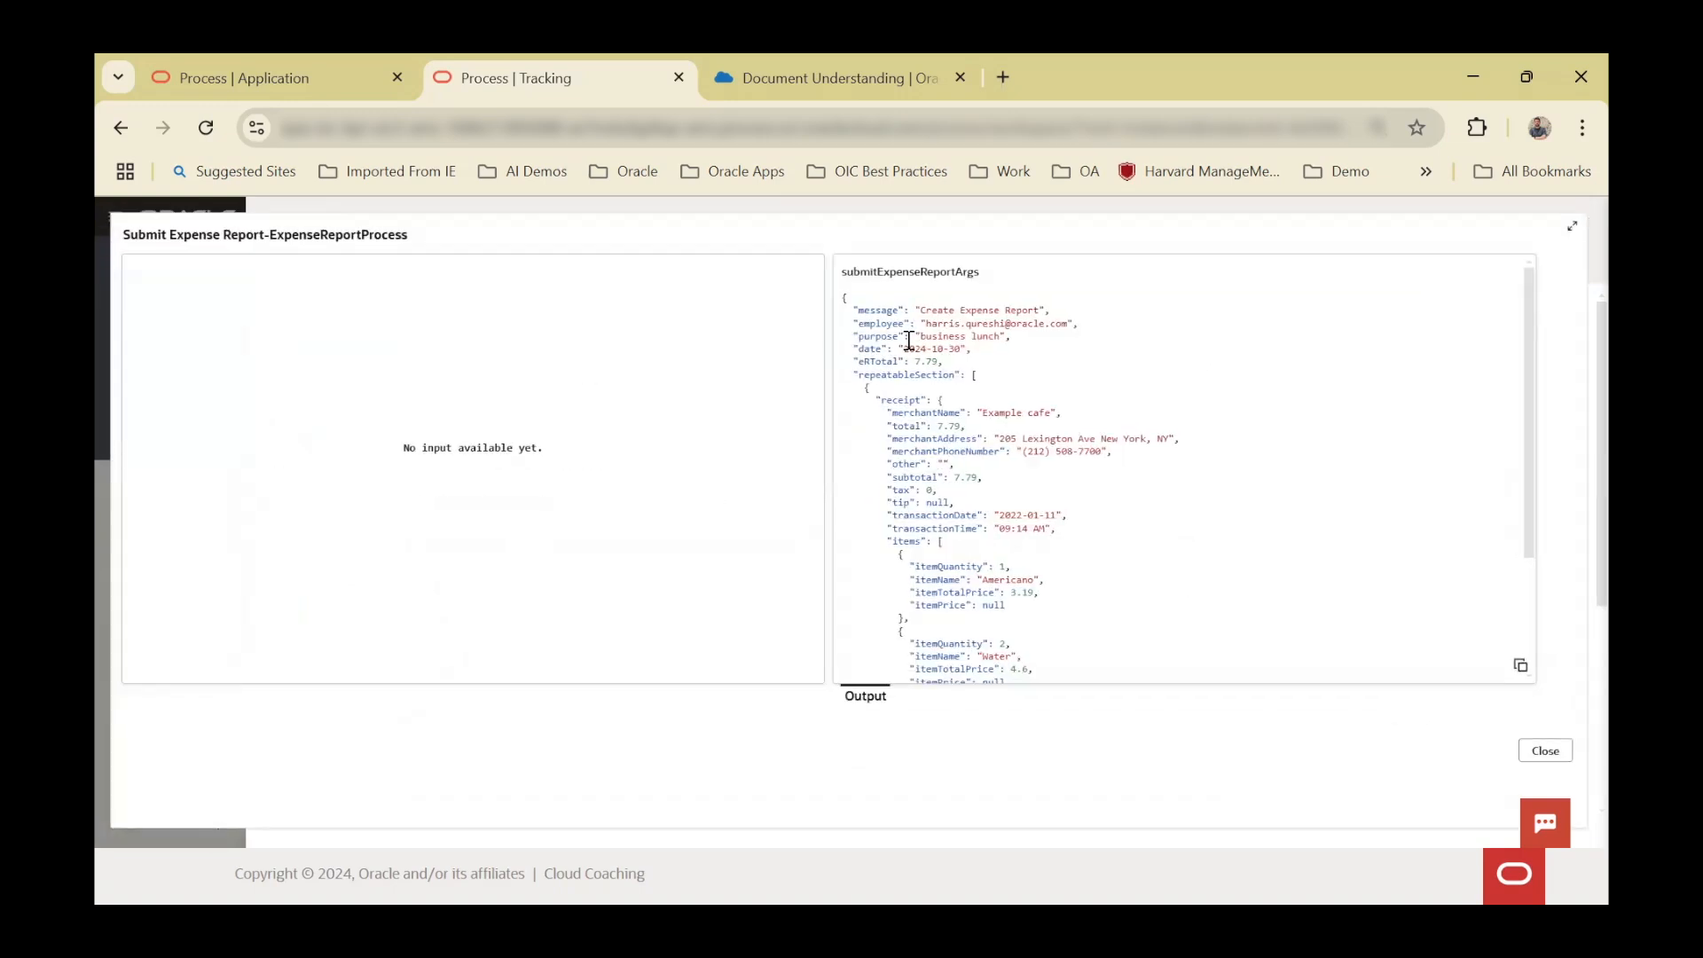
pyautogui.scroll(-5, 1006, 577)
pyautogui.scroll(5, 1006, 574)
pyautogui.scroll(-3, 987, 537)
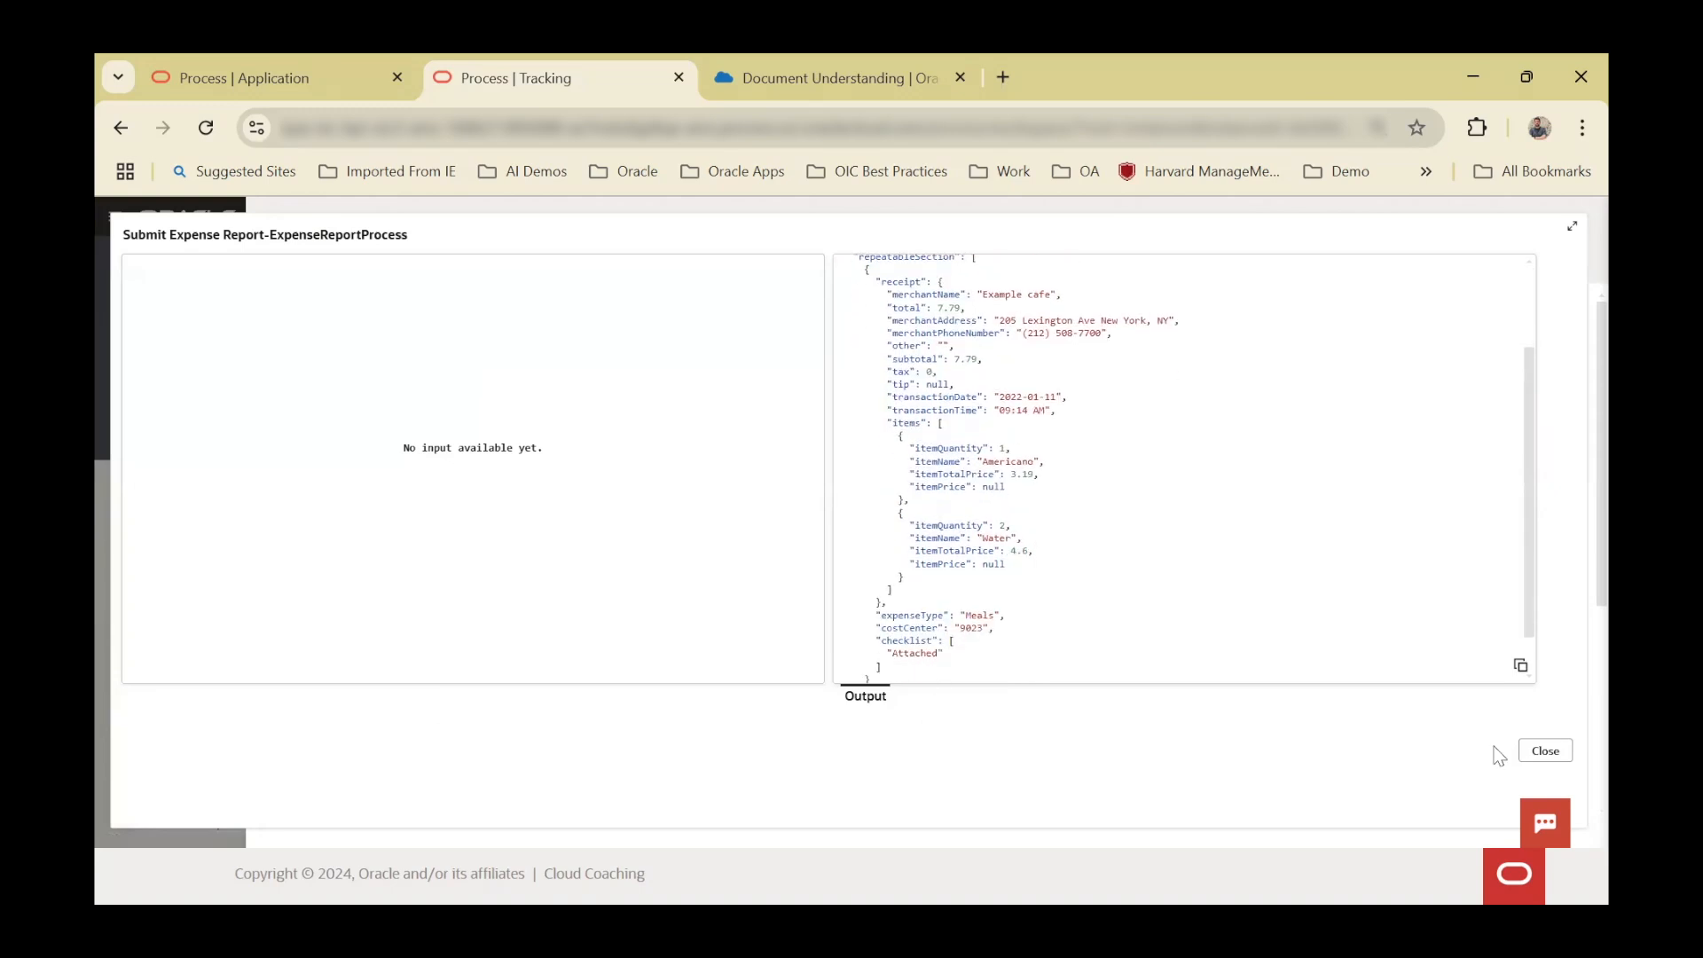
pyautogui.click(1545, 751)
# - Examine the input receipt data and output decision of the Expense report approval service in the audit trail
pyautogui.scroll(-1, 621, 550)
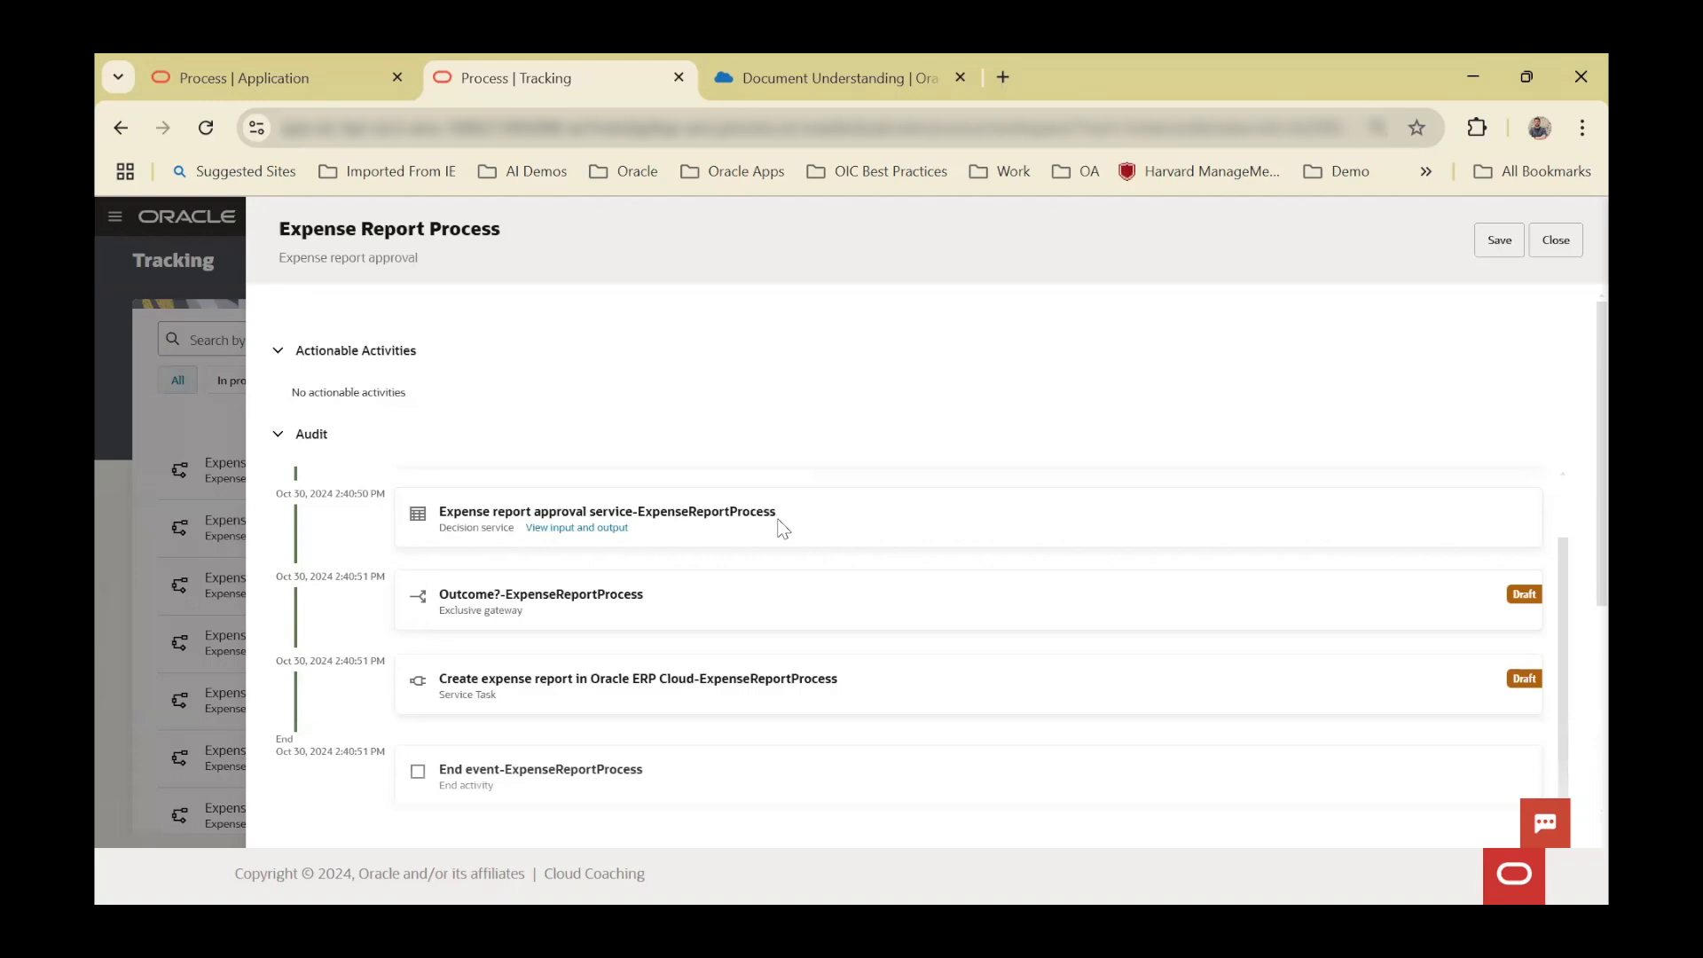
pyautogui.click(600, 528)
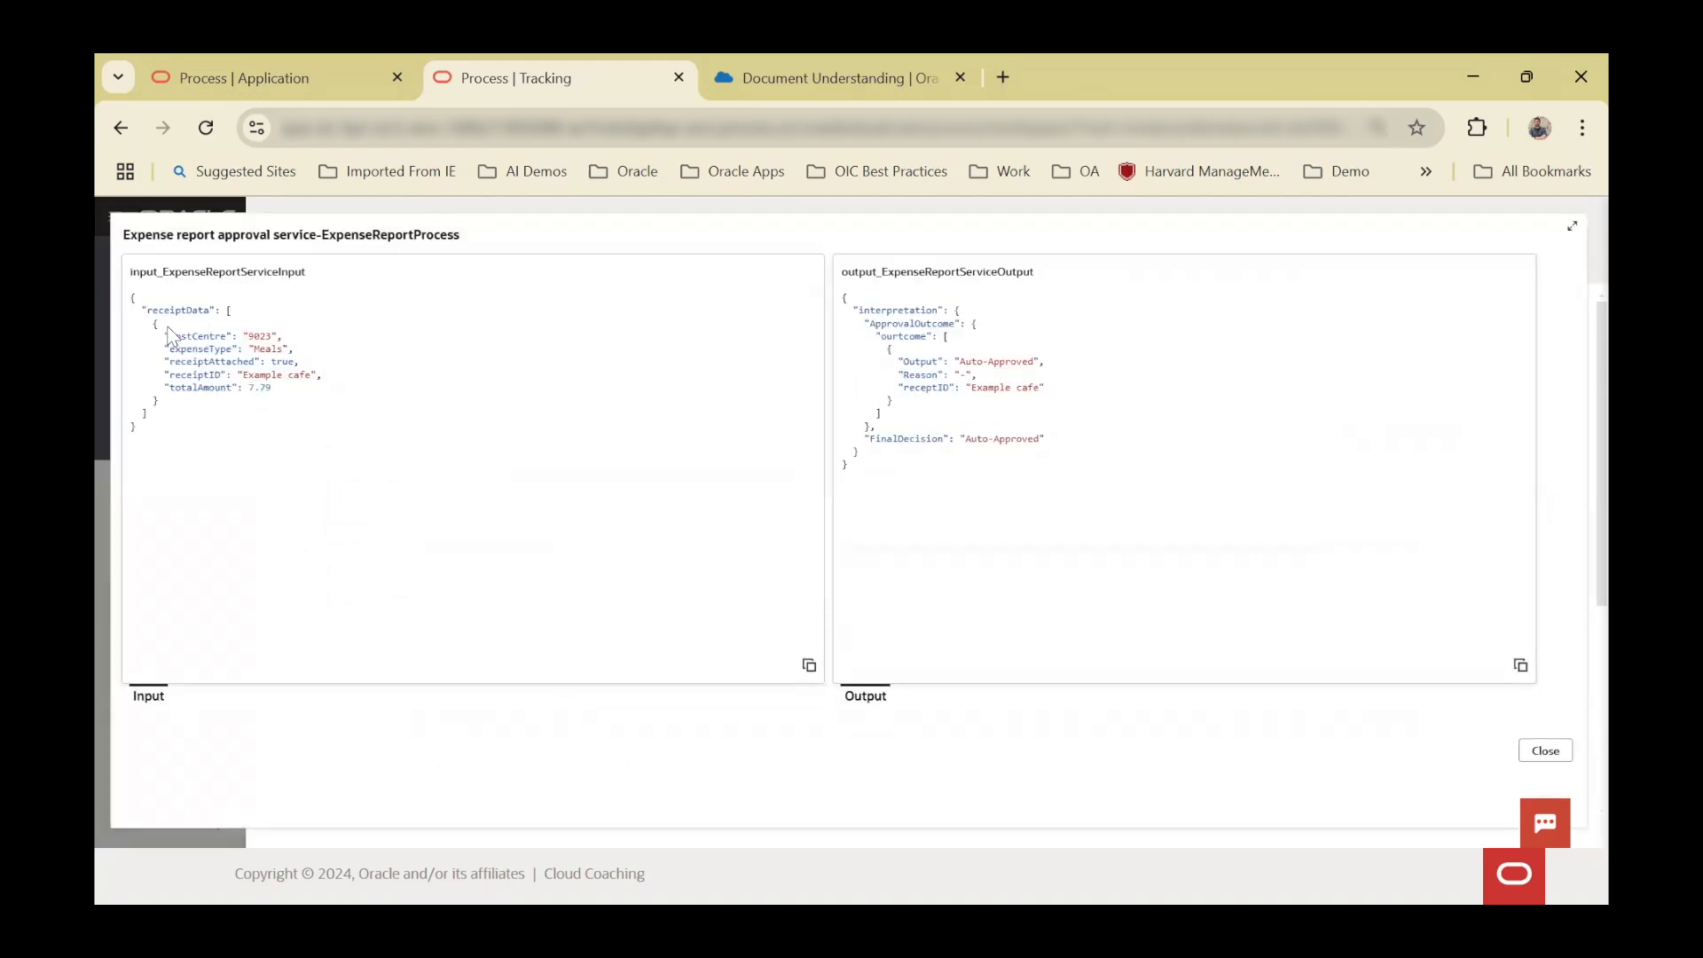
pyautogui.moveTo(152, 322); pyautogui.dragTo(335, 418)
pyautogui.click(215, 331)
pyautogui.moveTo(1050, 436); pyautogui.dragTo(843, 295)
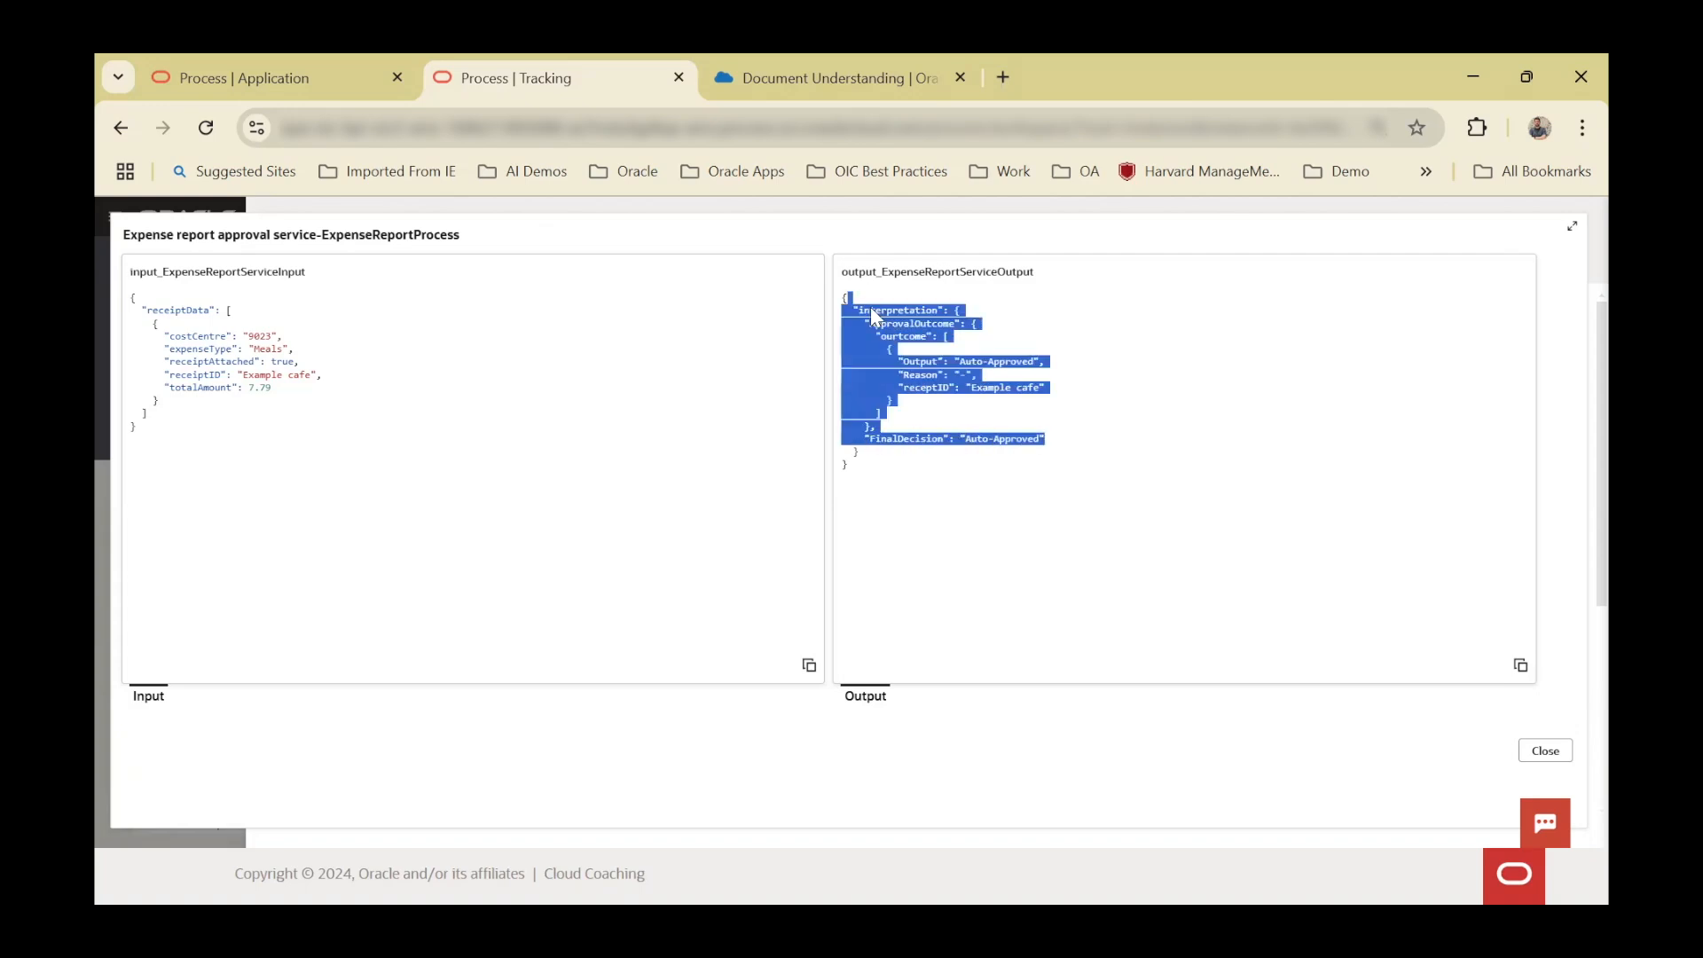
pyautogui.press('Escape')
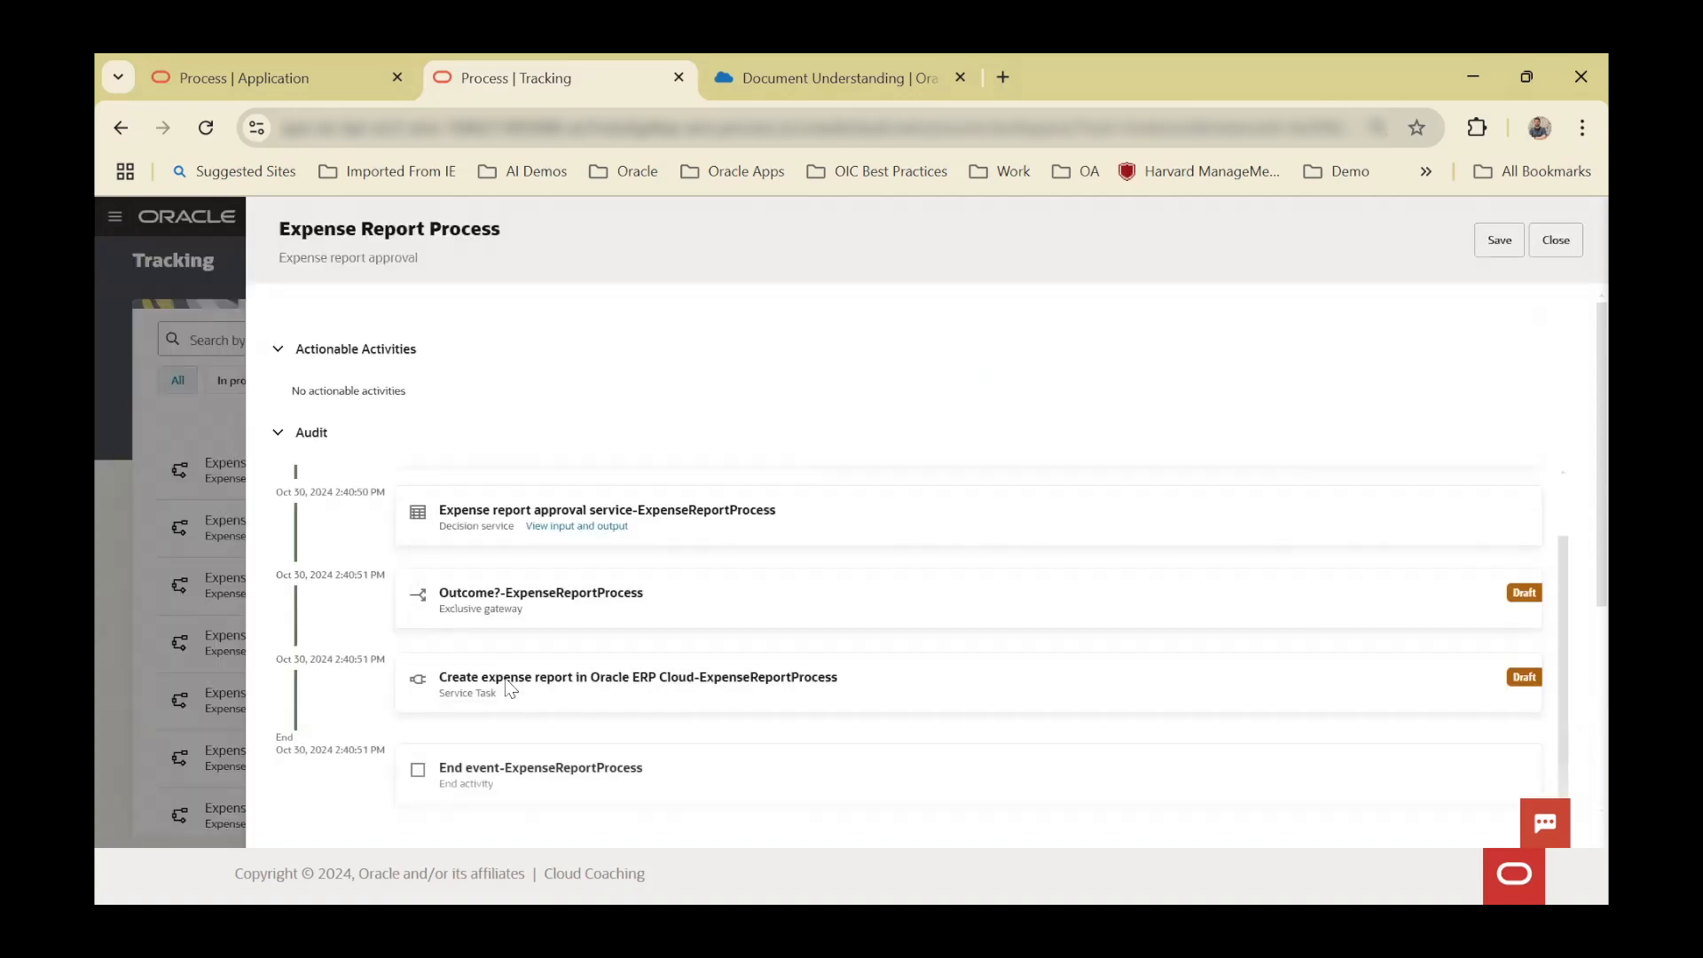
# - Check the remaining audit activities and the status information of the meals expense instance
pyautogui.scroll(-4, 441, 524)
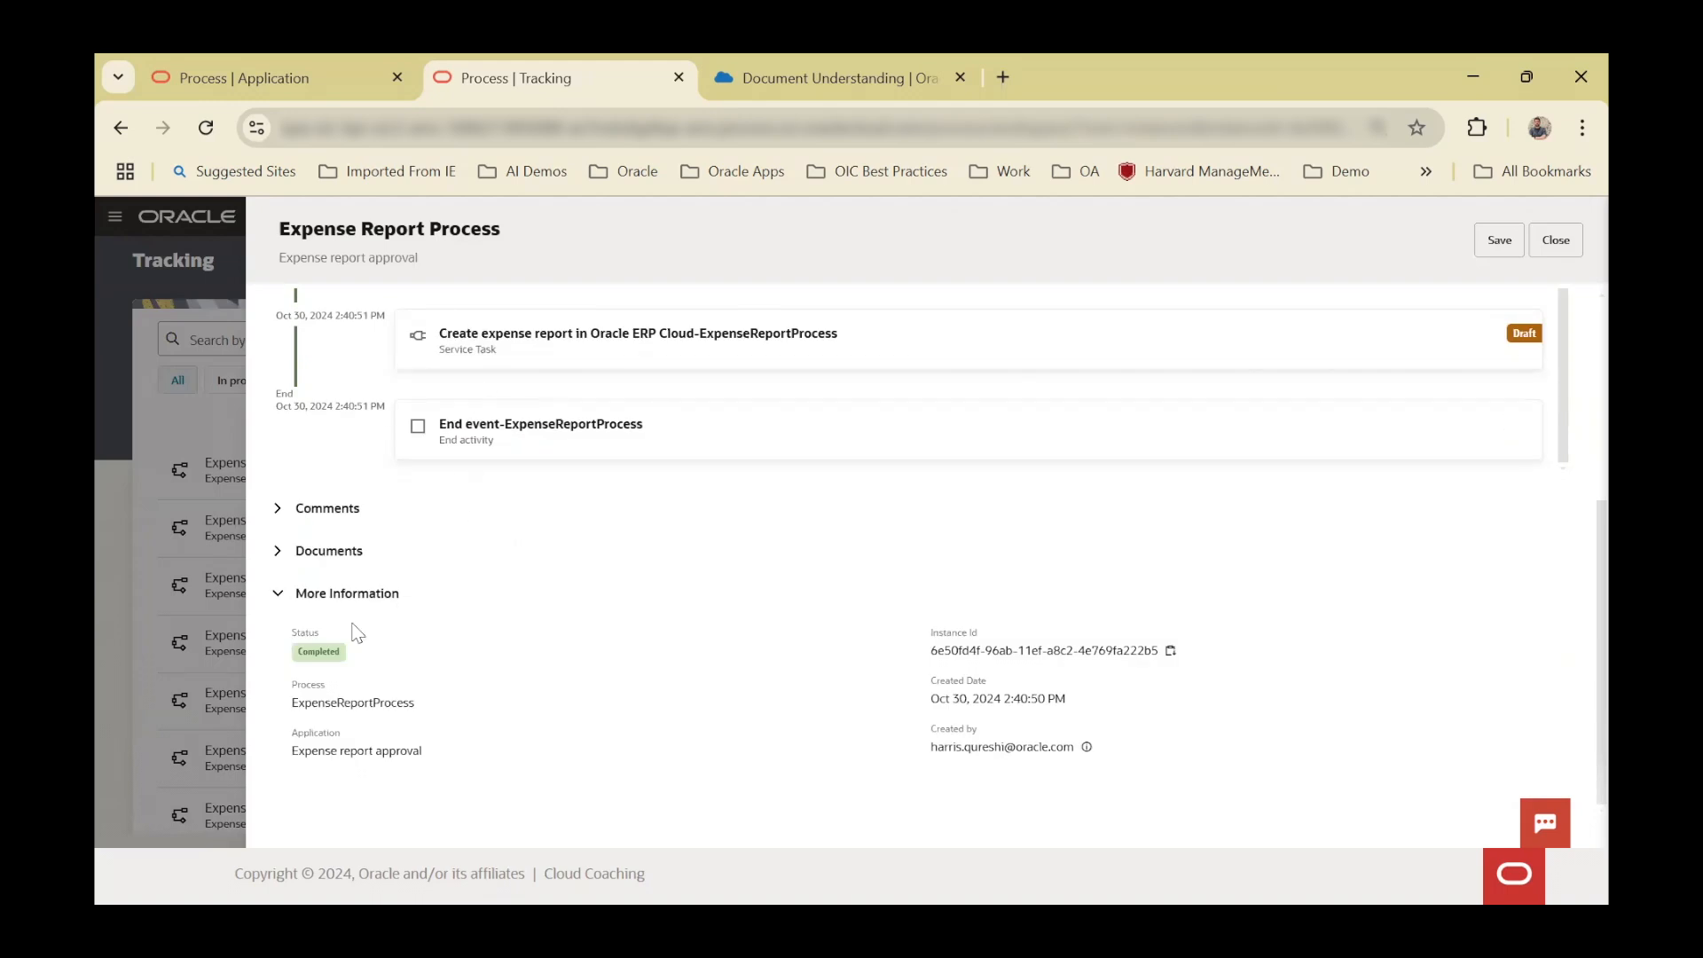
pyautogui.scroll(2, 770, 596)
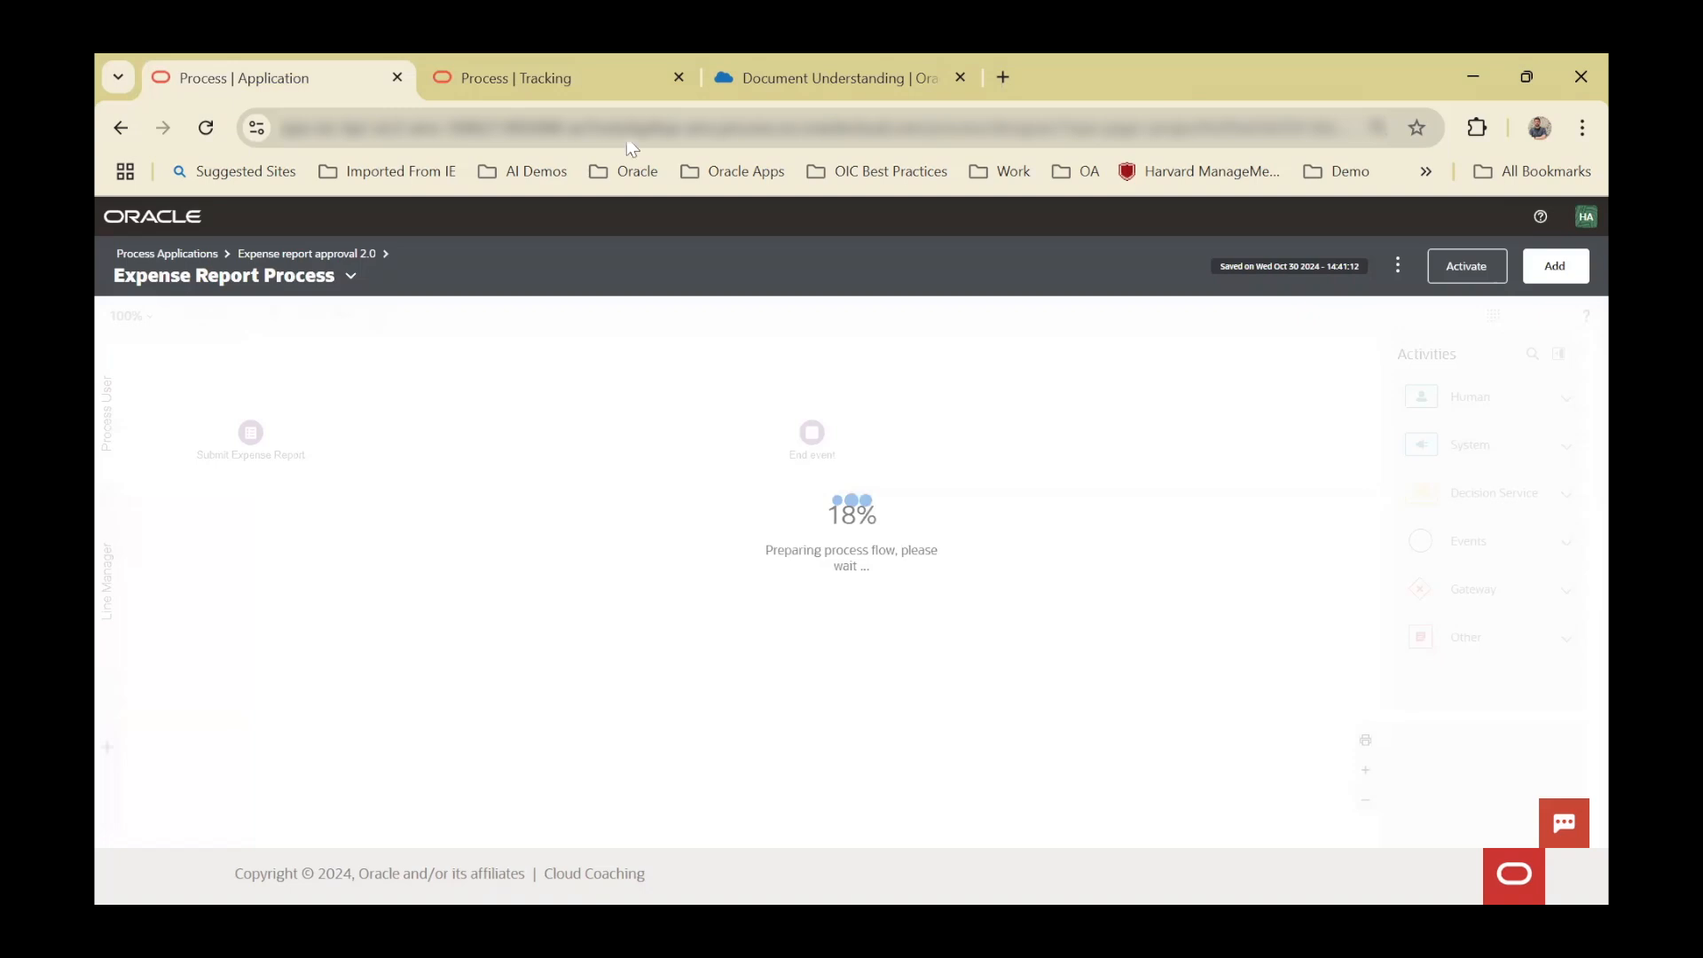
pyautogui.hotkey('ctrl', 'Tab')
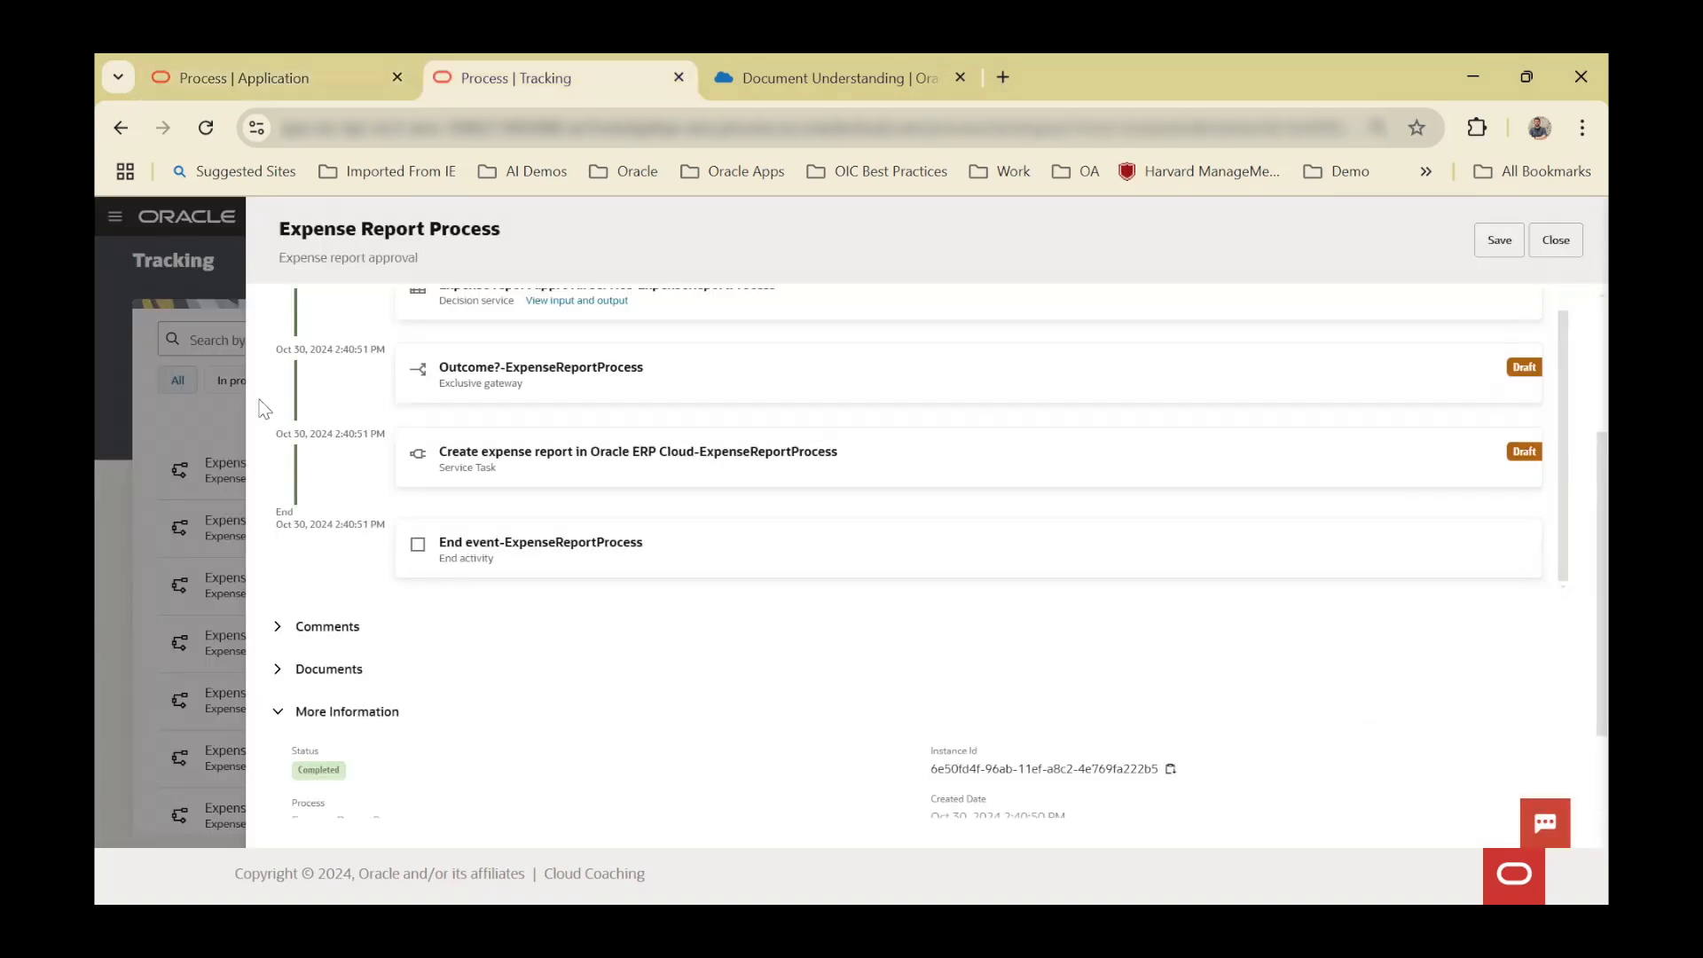
# - Start a new Submit Expense Report request and enter "entertainment" as its purpose
pyautogui.click(173, 339)
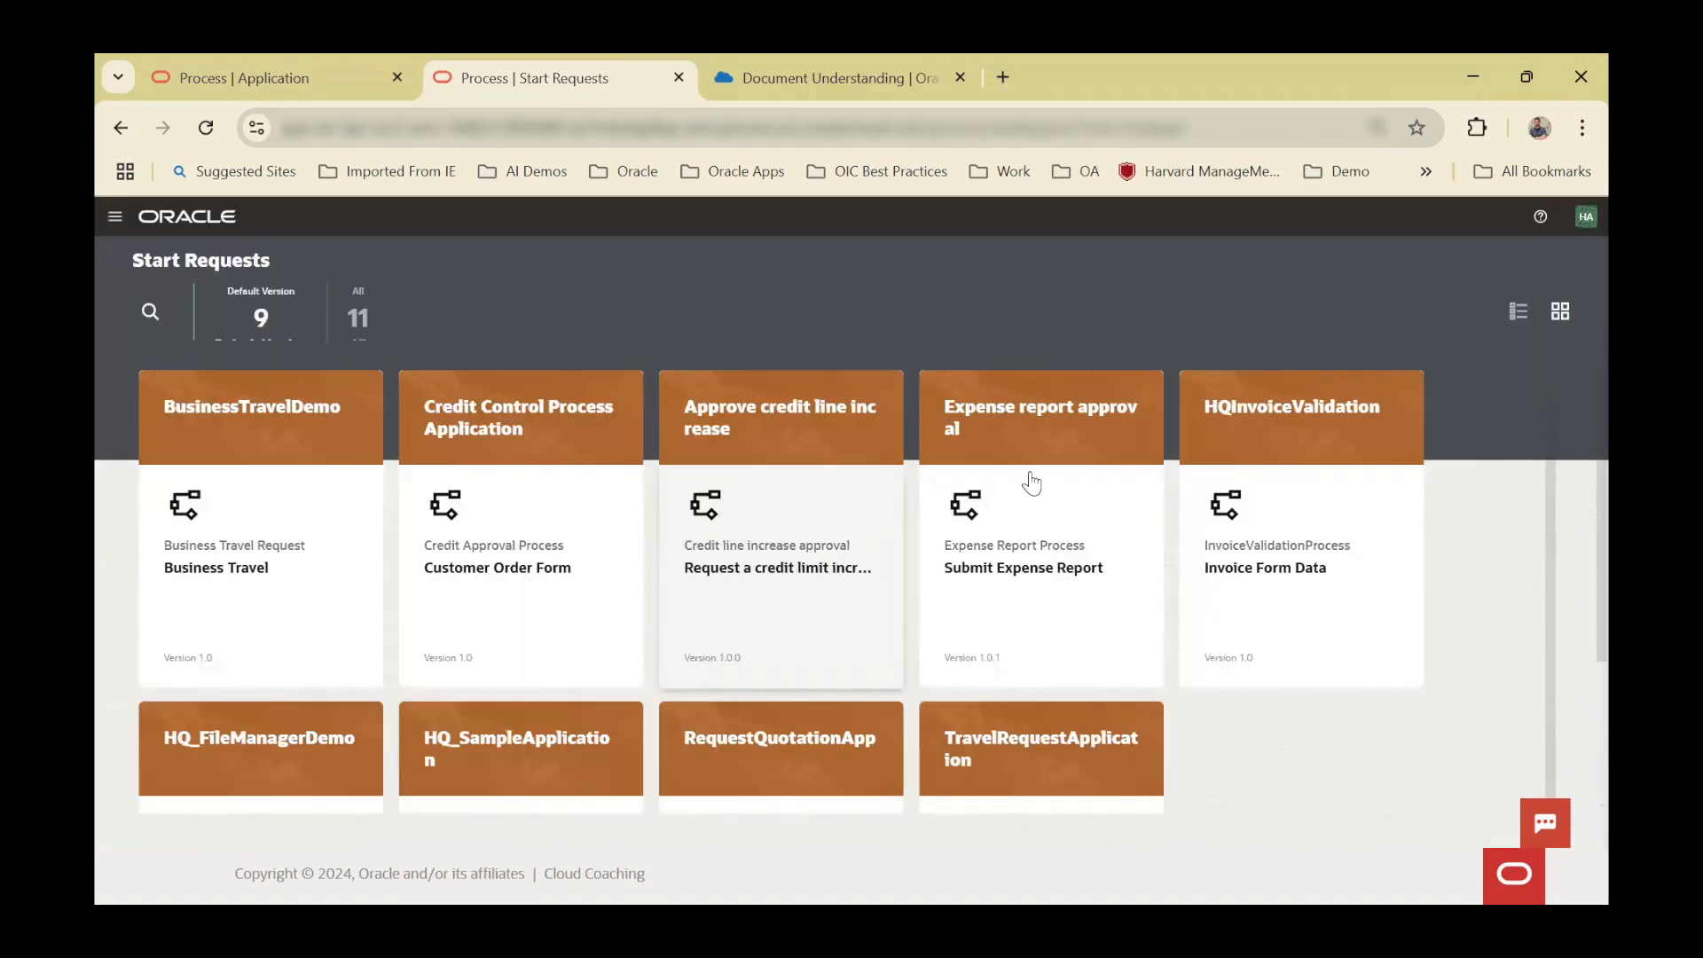
pyautogui.click(1031, 478)
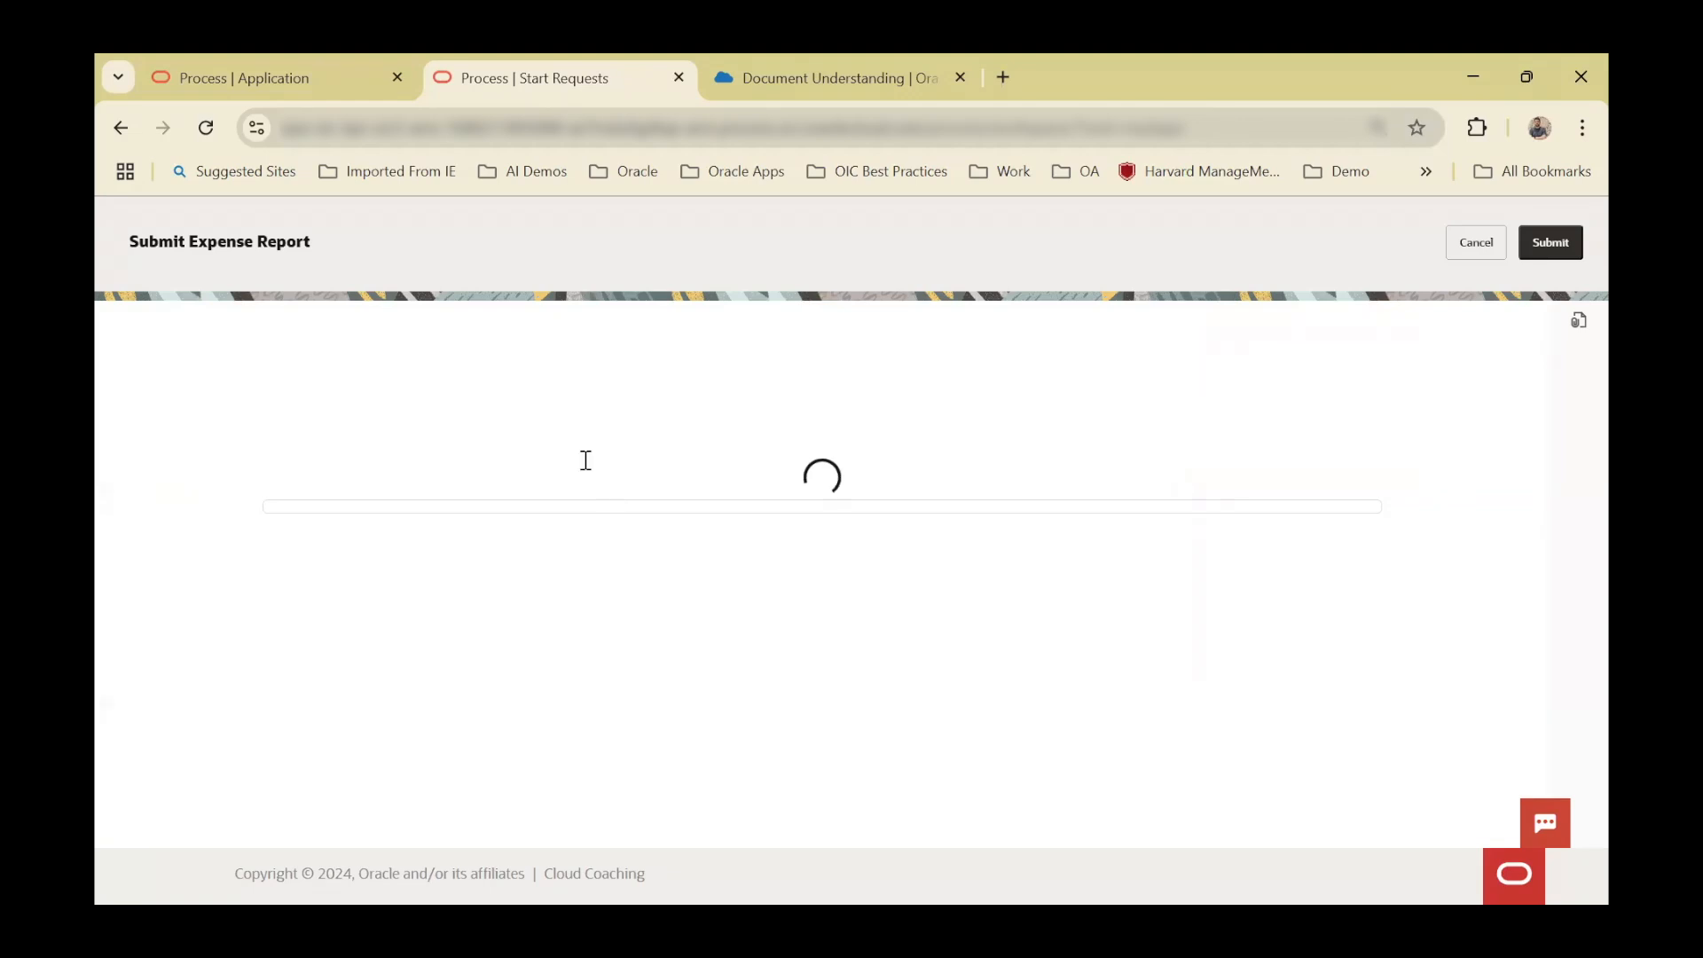
pyautogui.click(449, 459)
pyautogui.write('entert')
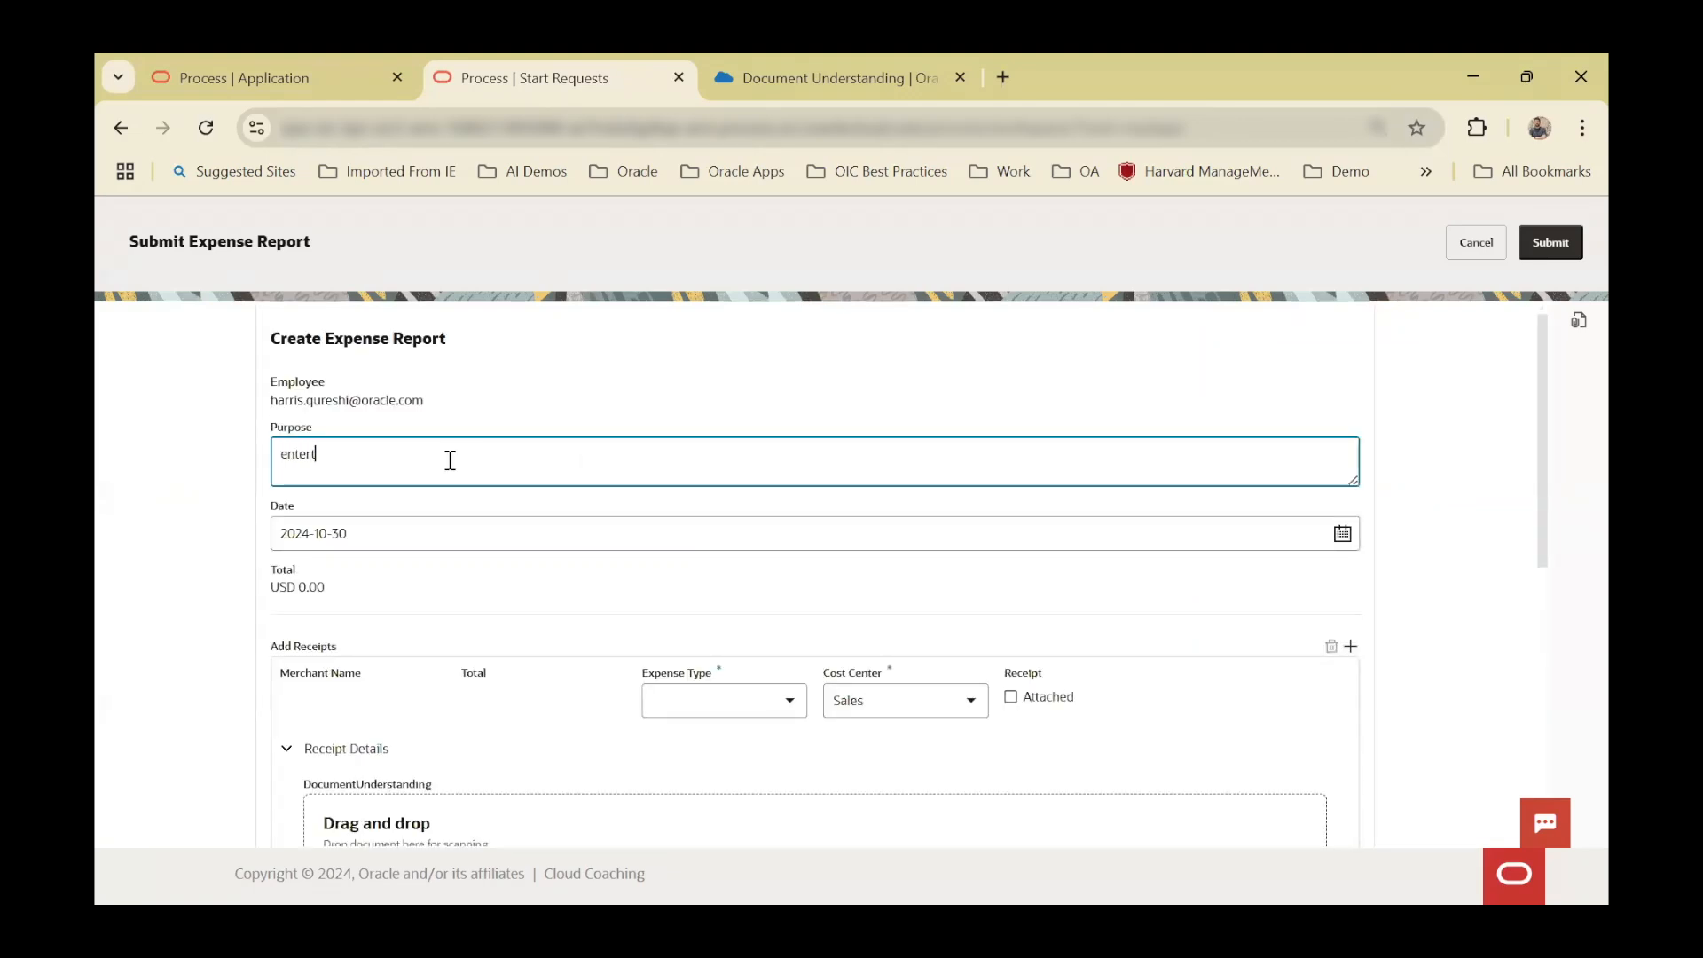
pyautogui.write('ainment')
# - Upload receipt001.png to the Document Understanding control for scanning
pyautogui.scroll(-4, 820, 602)
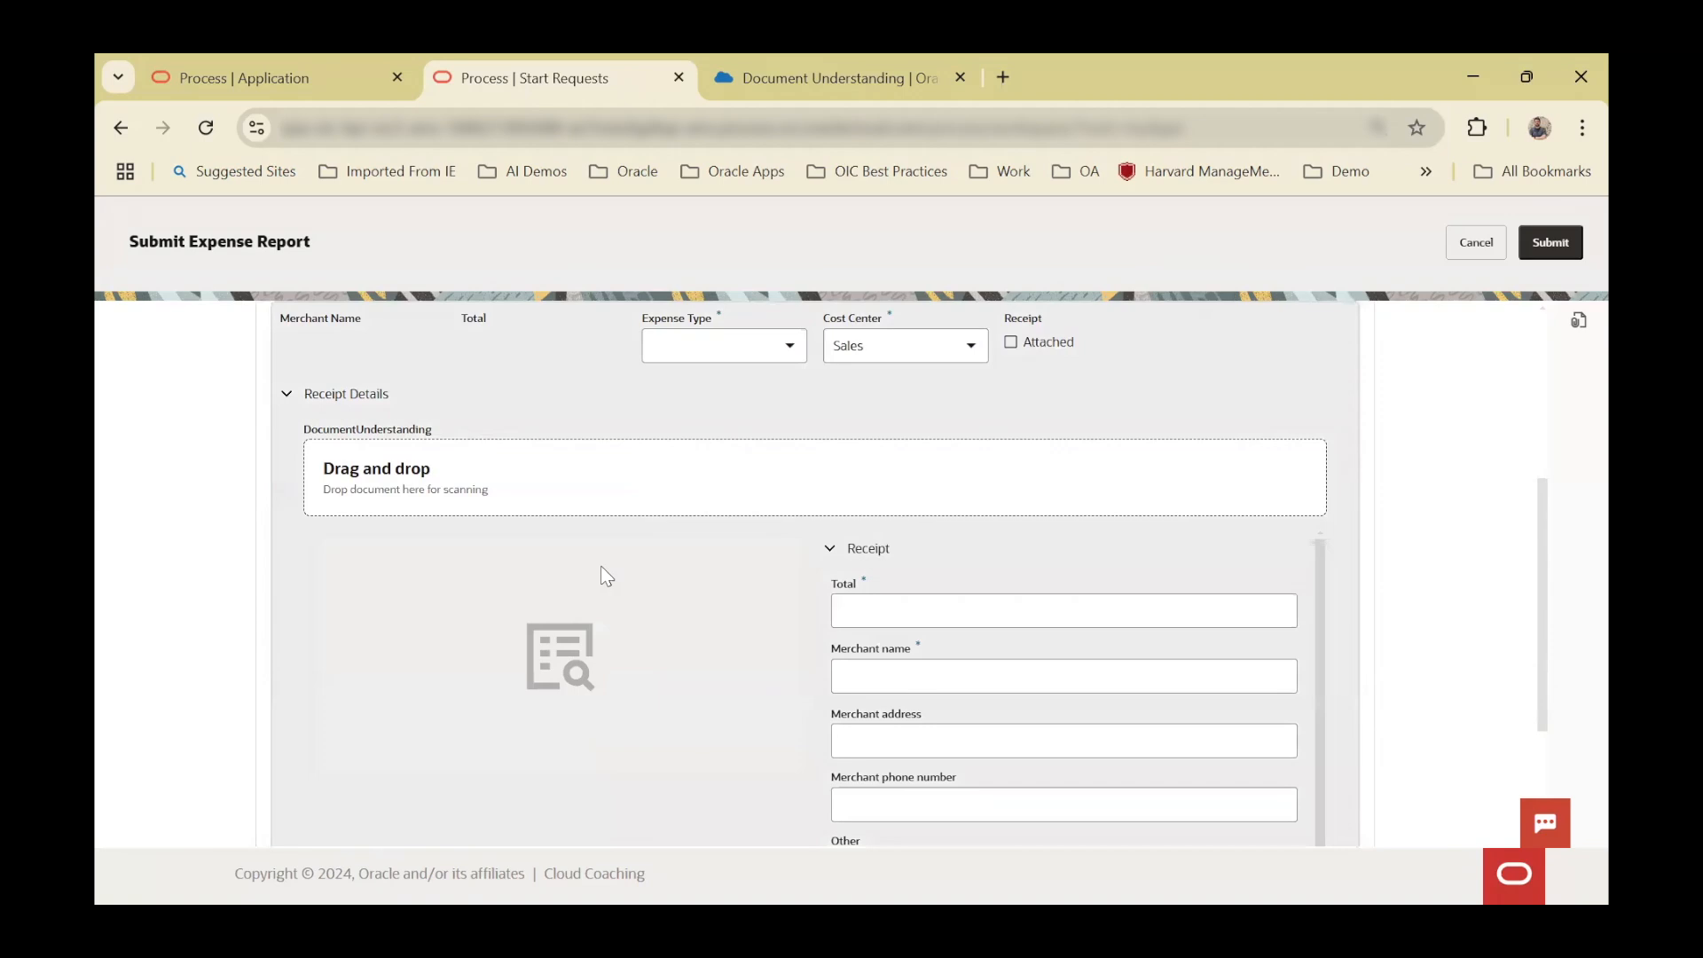
pyautogui.click(470, 476)
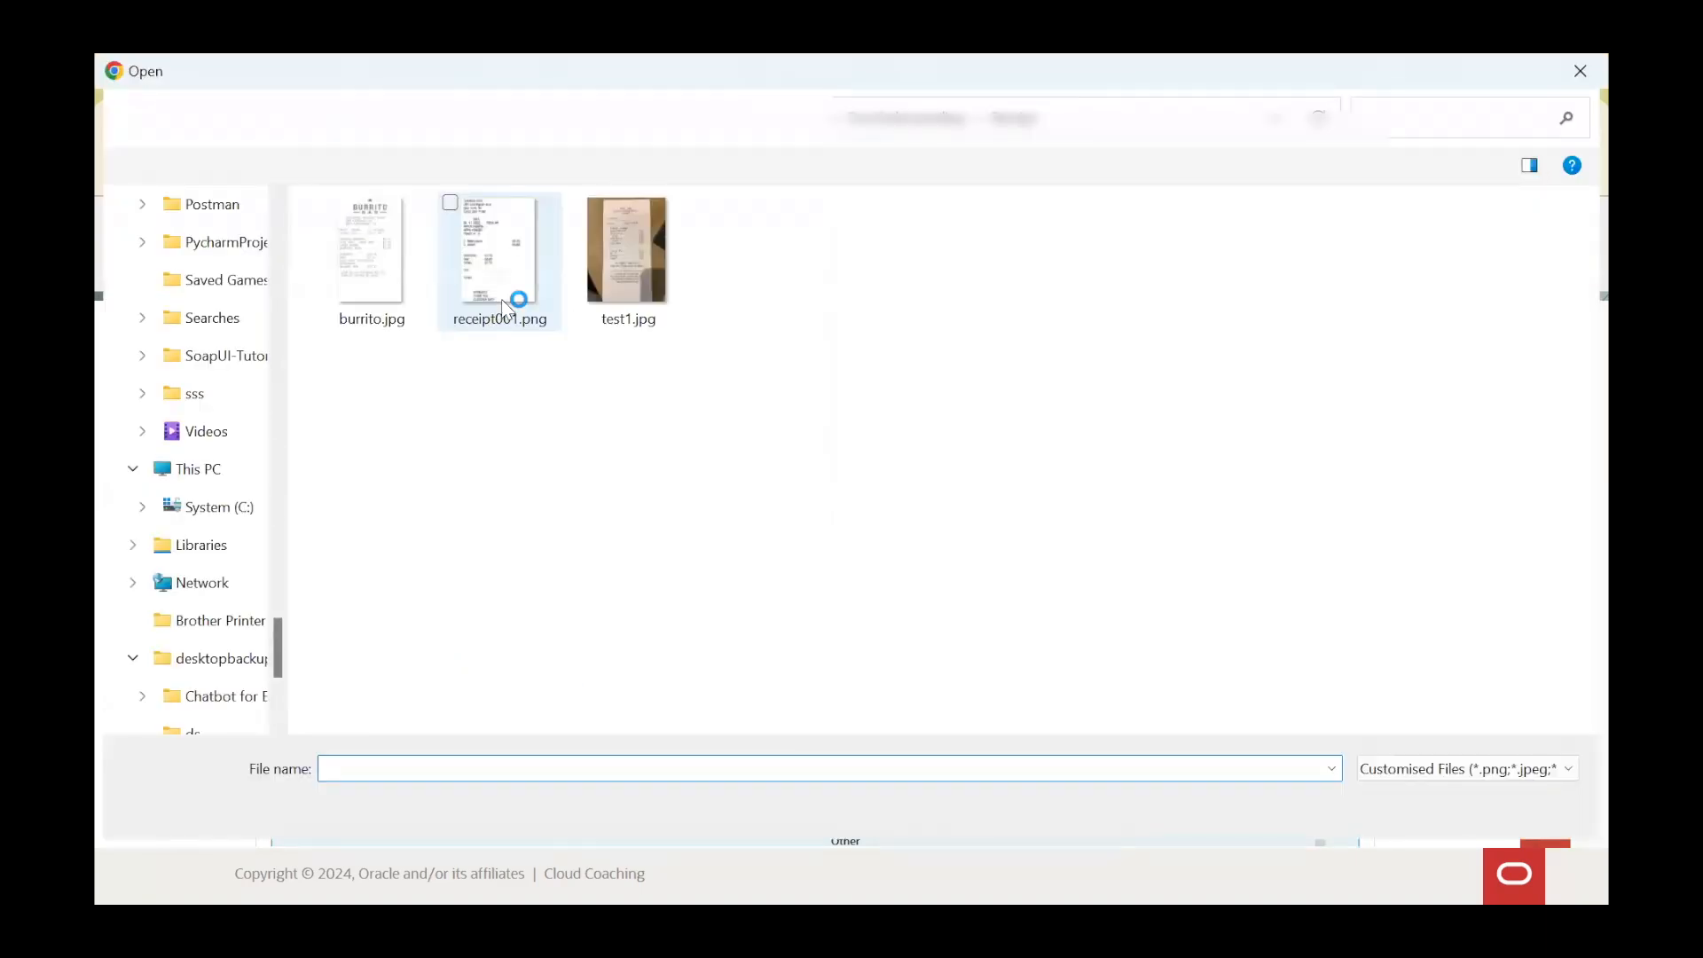
pyautogui.click(479, 248)
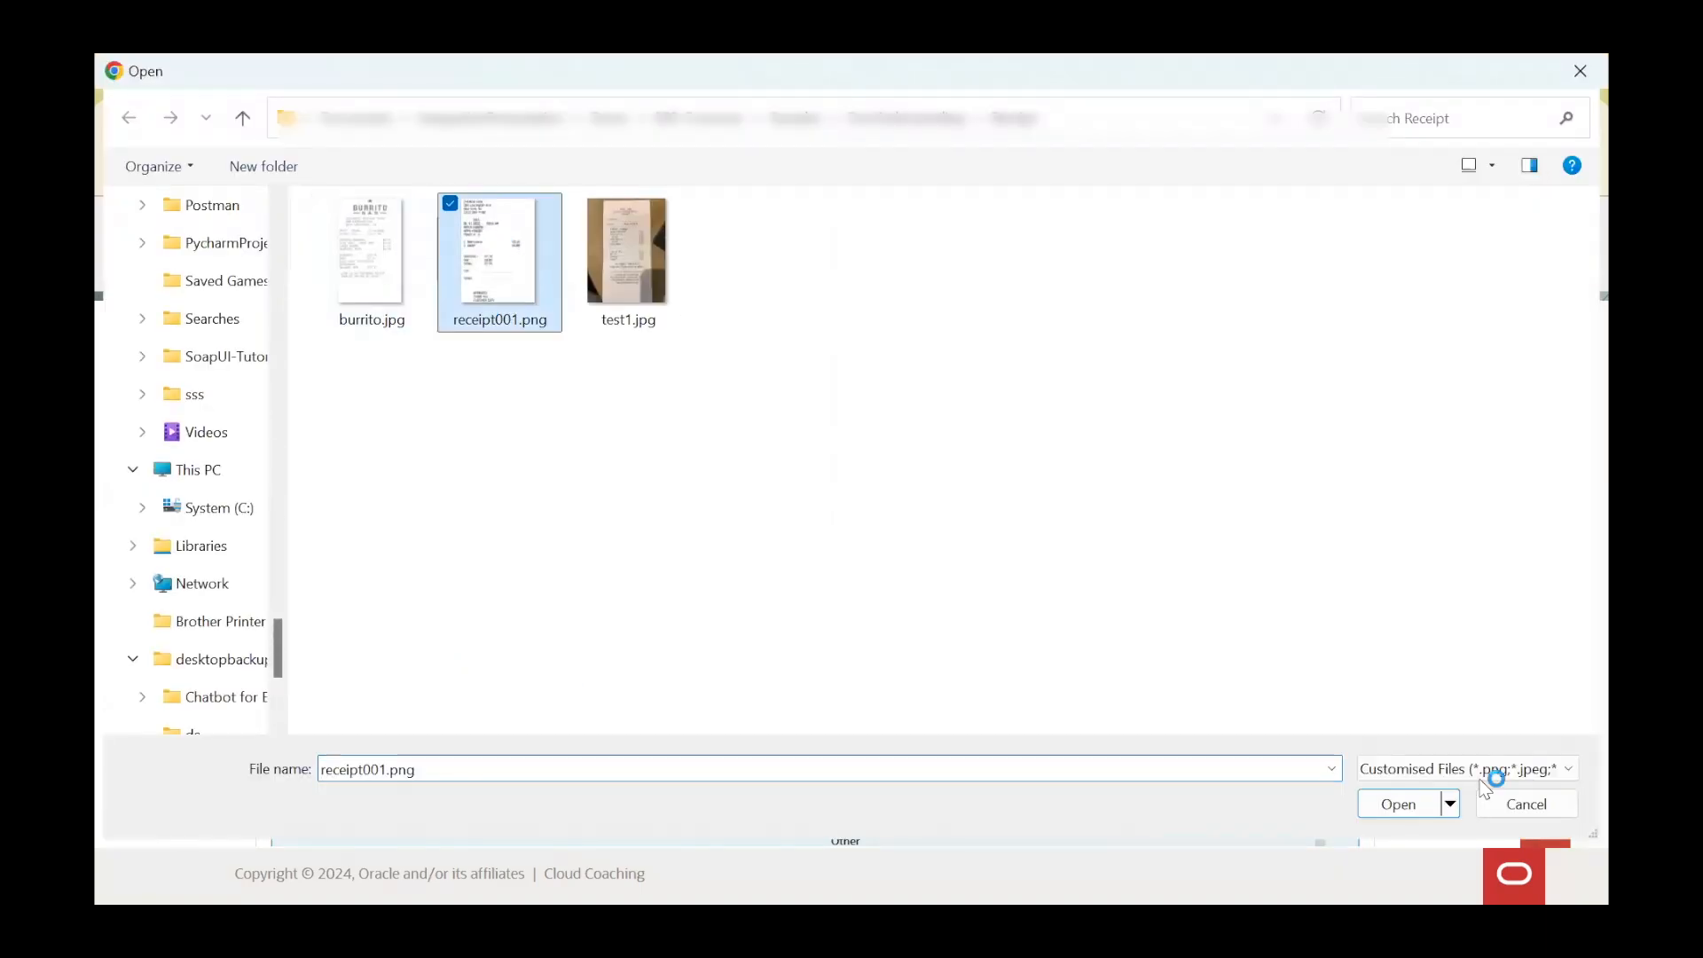
pyautogui.click(1392, 807)
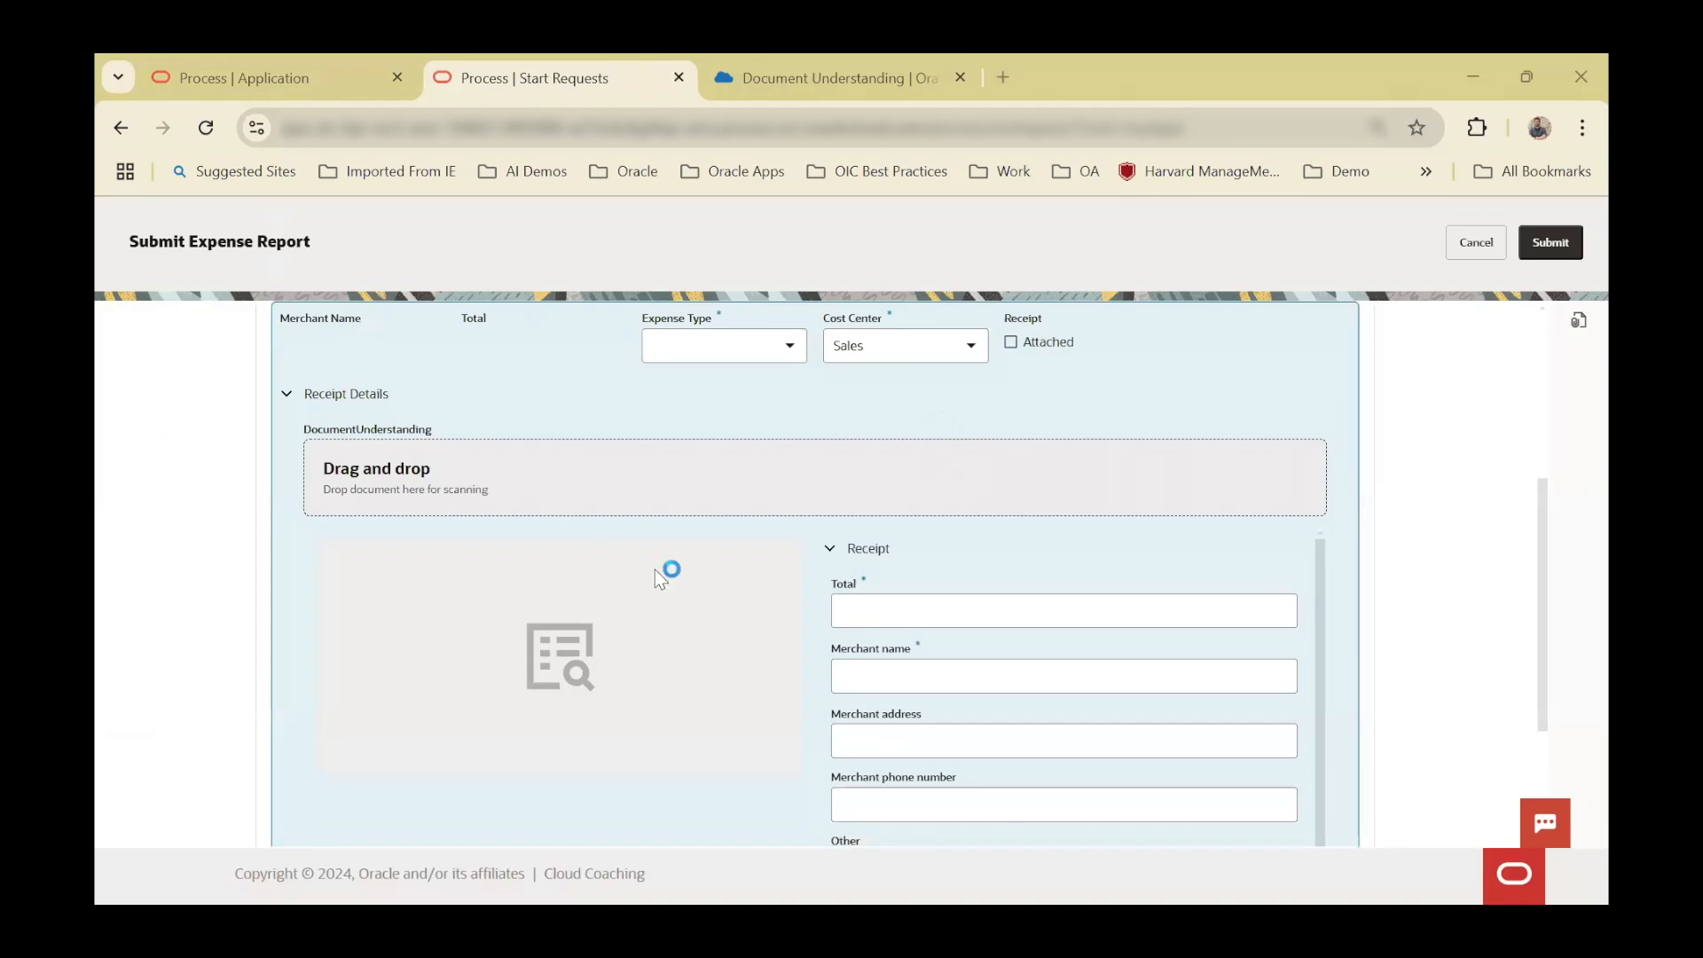
# - Set the receipt's expense type to Entertainment and mark the receipt as attached
pyautogui.click(790, 476)
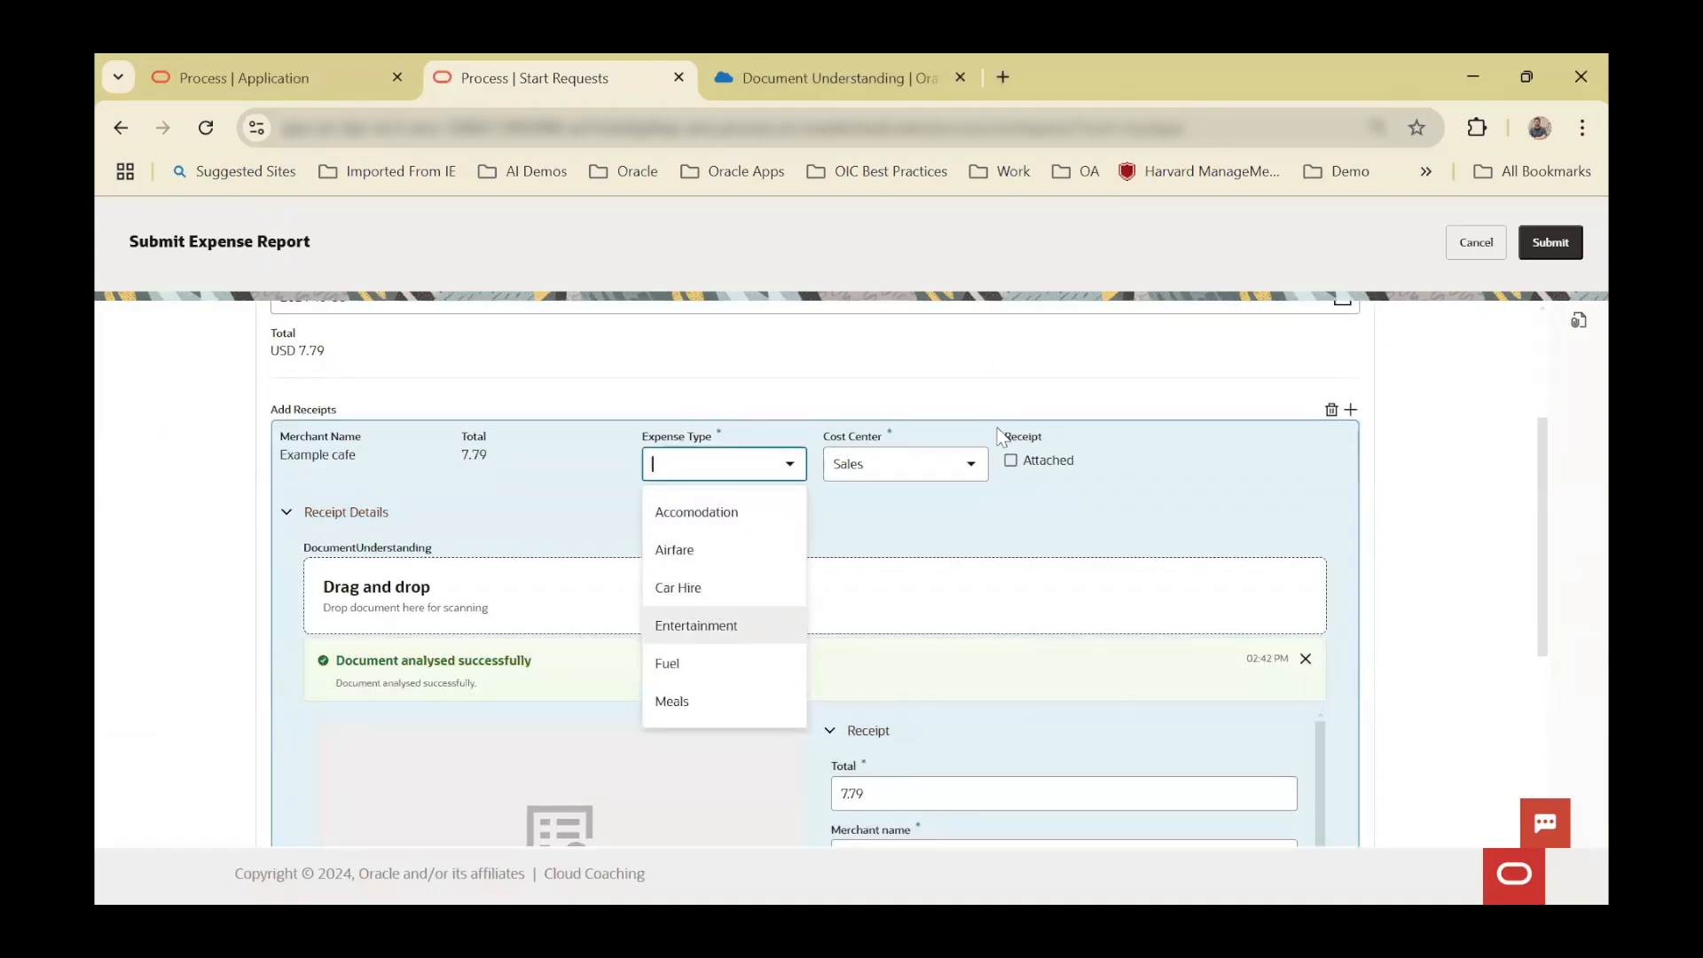
pyautogui.click(696, 626)
pyautogui.click(1015, 462)
pyautogui.click(1005, 465)
# - Check the extracted receipt fields, submit the entertainment expense report and open the new process instance
pyautogui.scroll(-5, 1289, 641)
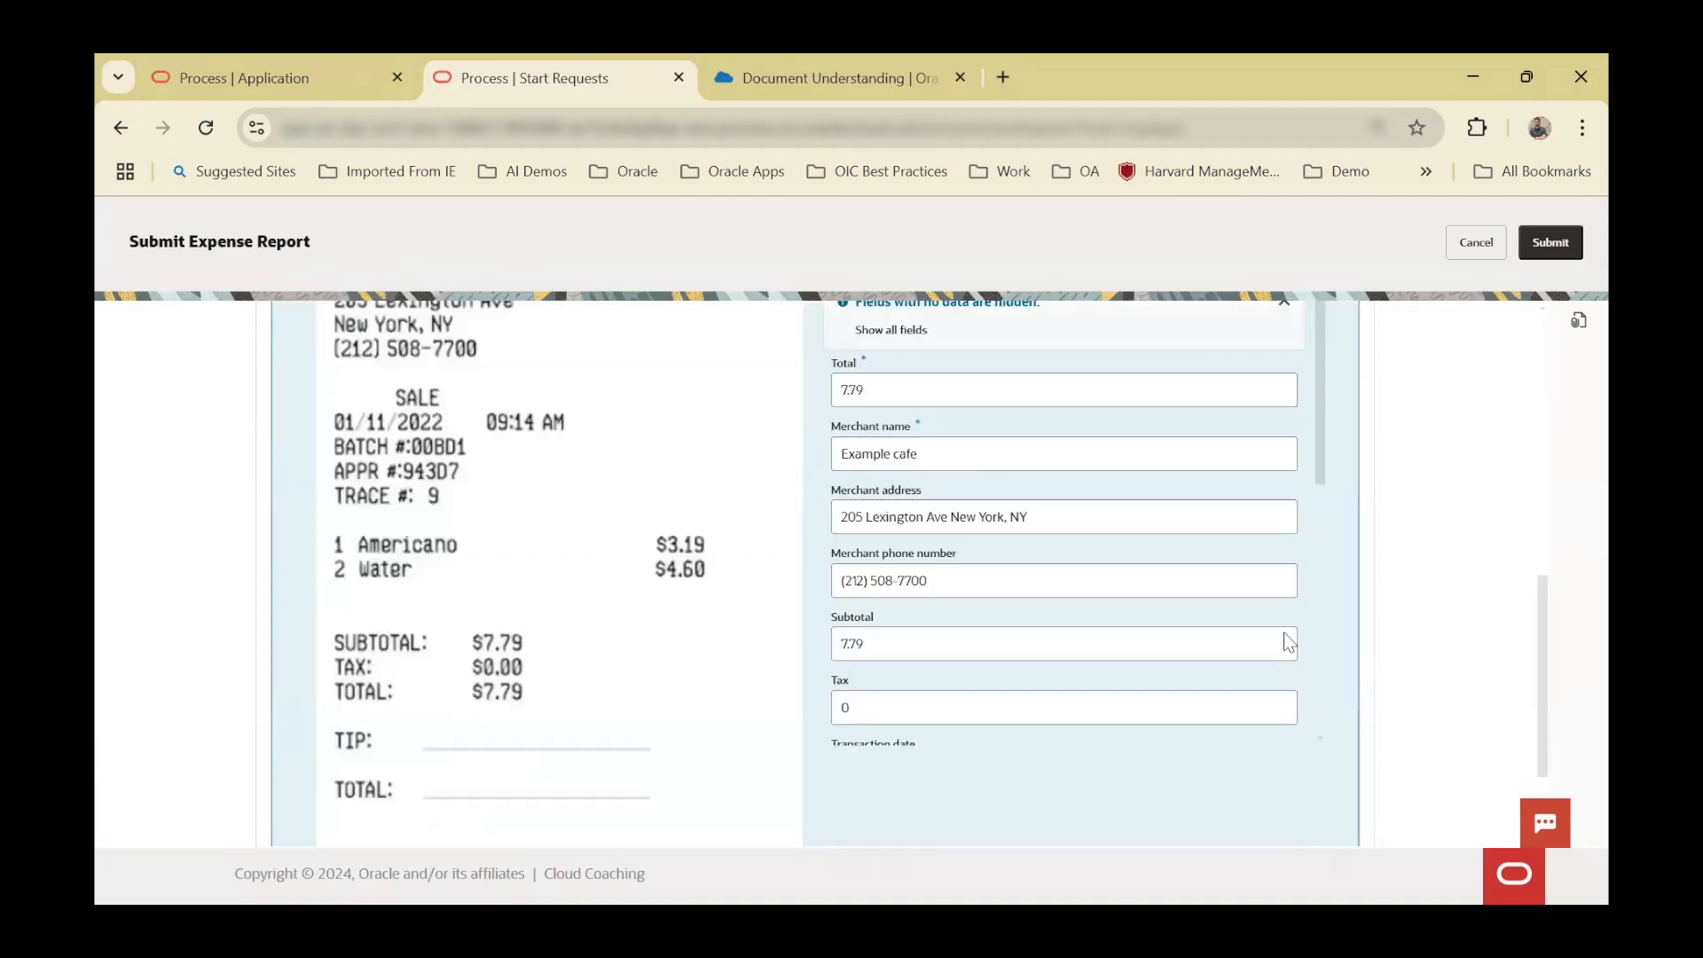
pyautogui.scroll(8, 1444, 369)
pyautogui.click(1551, 242)
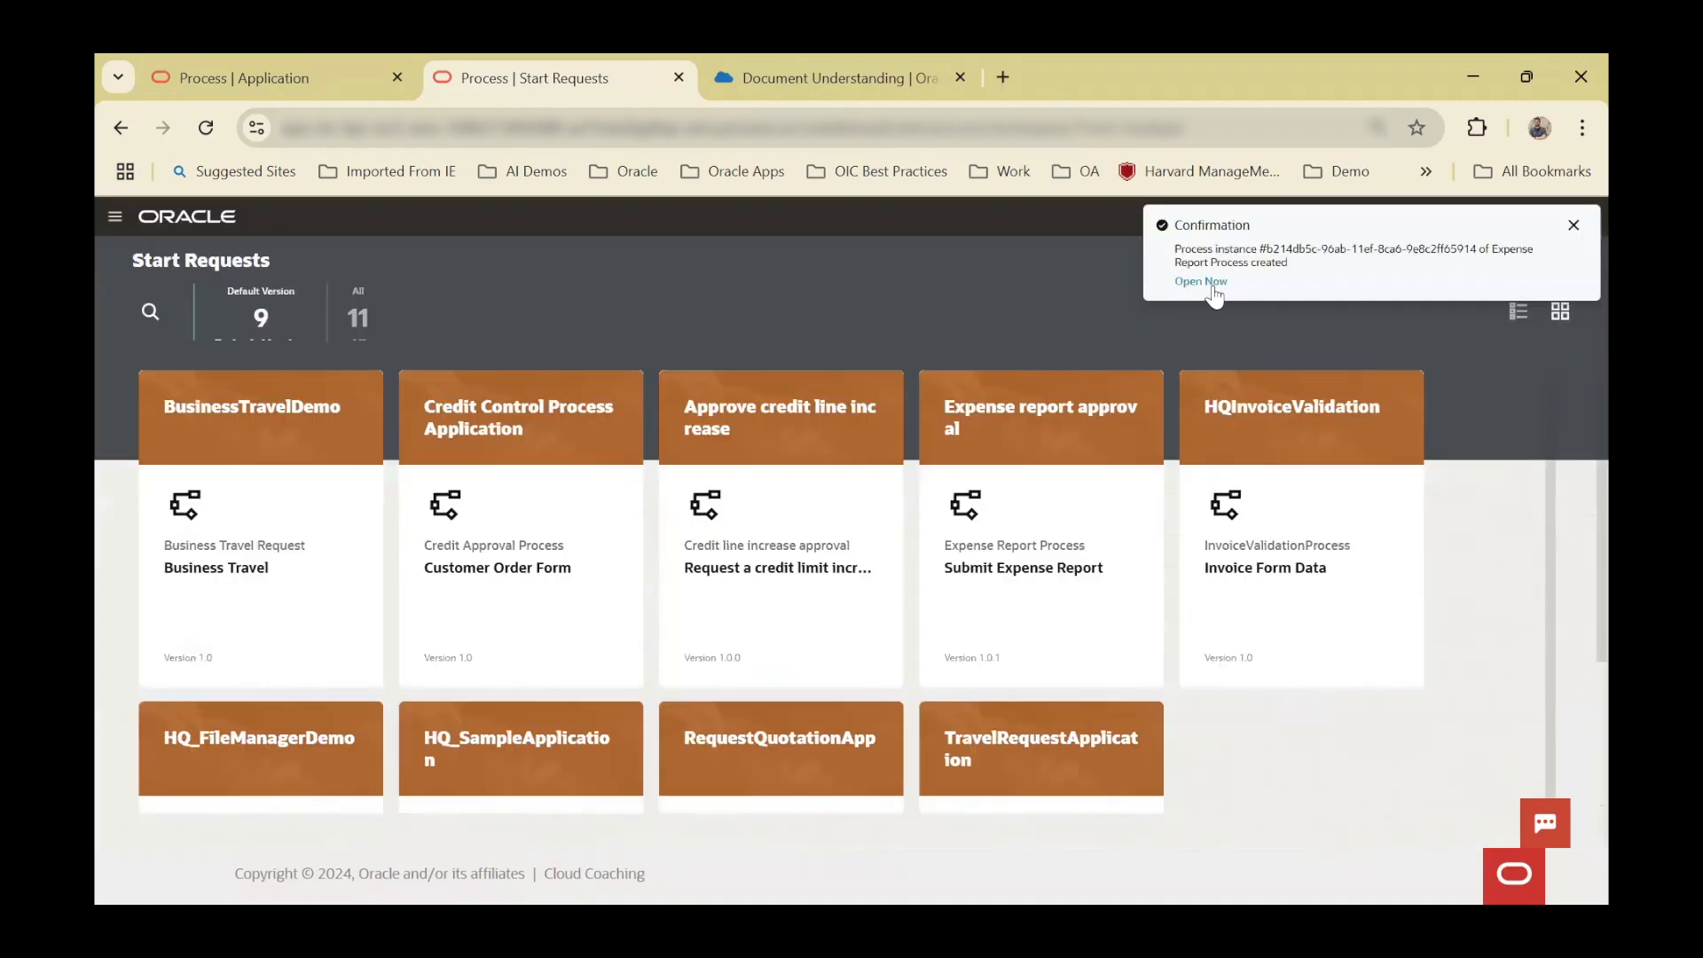
pyautogui.click(1208, 282)
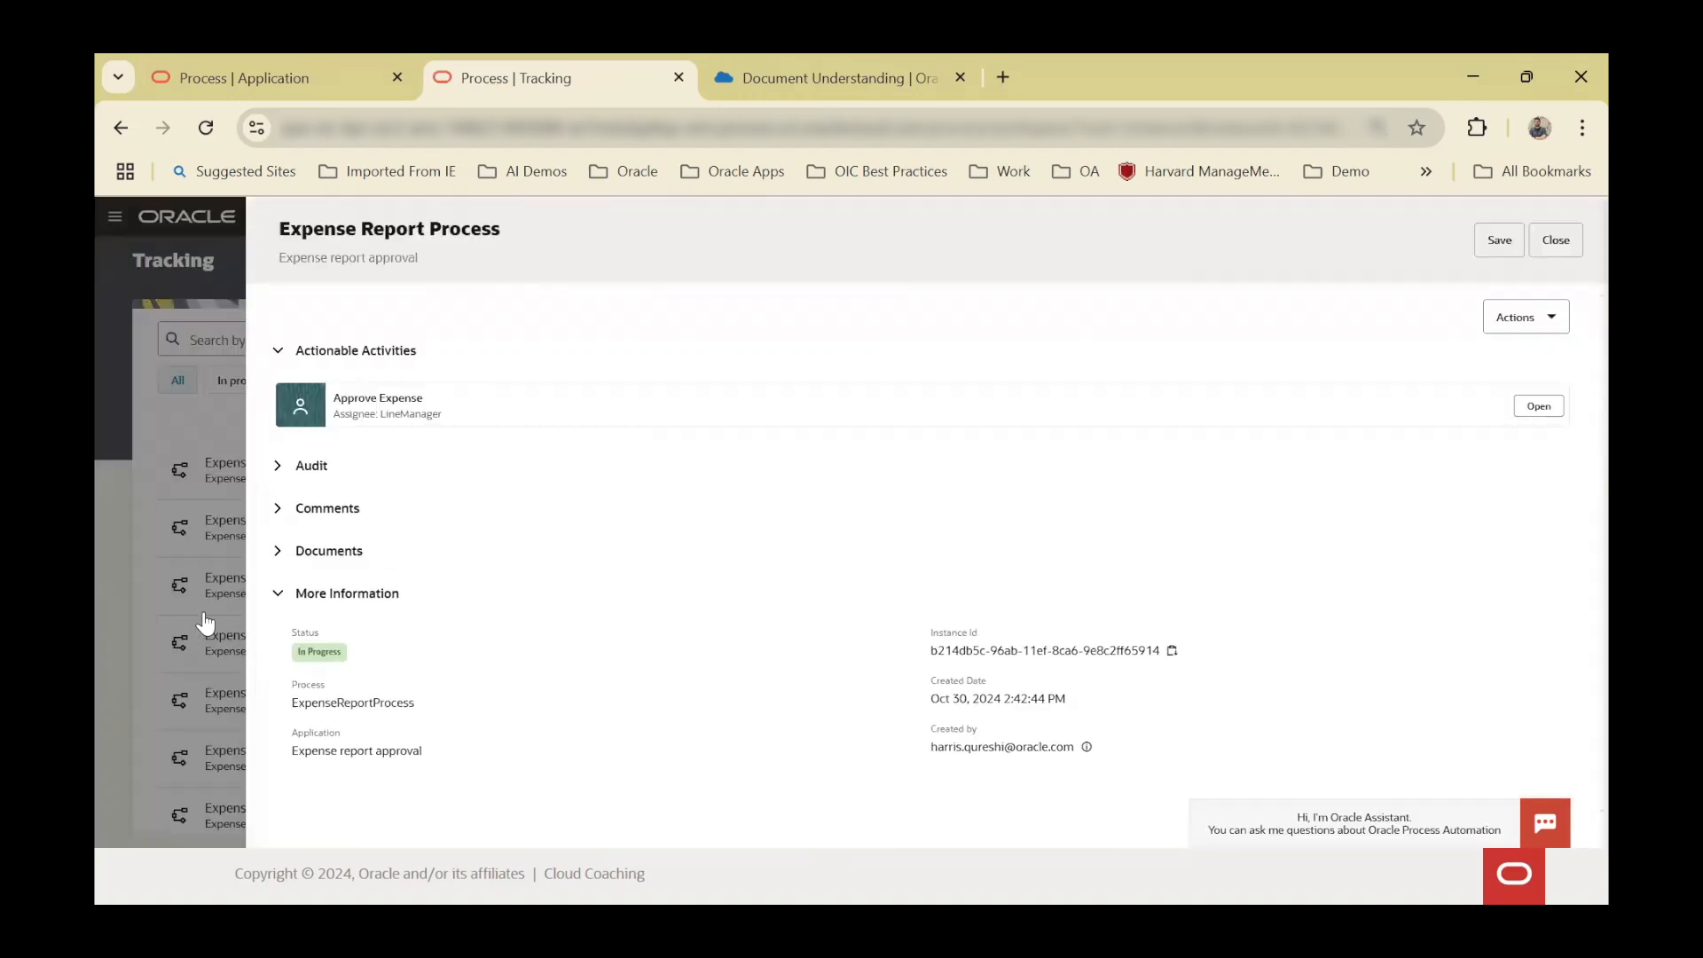
# - Expand the new instance's audit trail and examine the approval service's cost centre, expense type and final decision
pyautogui.click(279, 465)
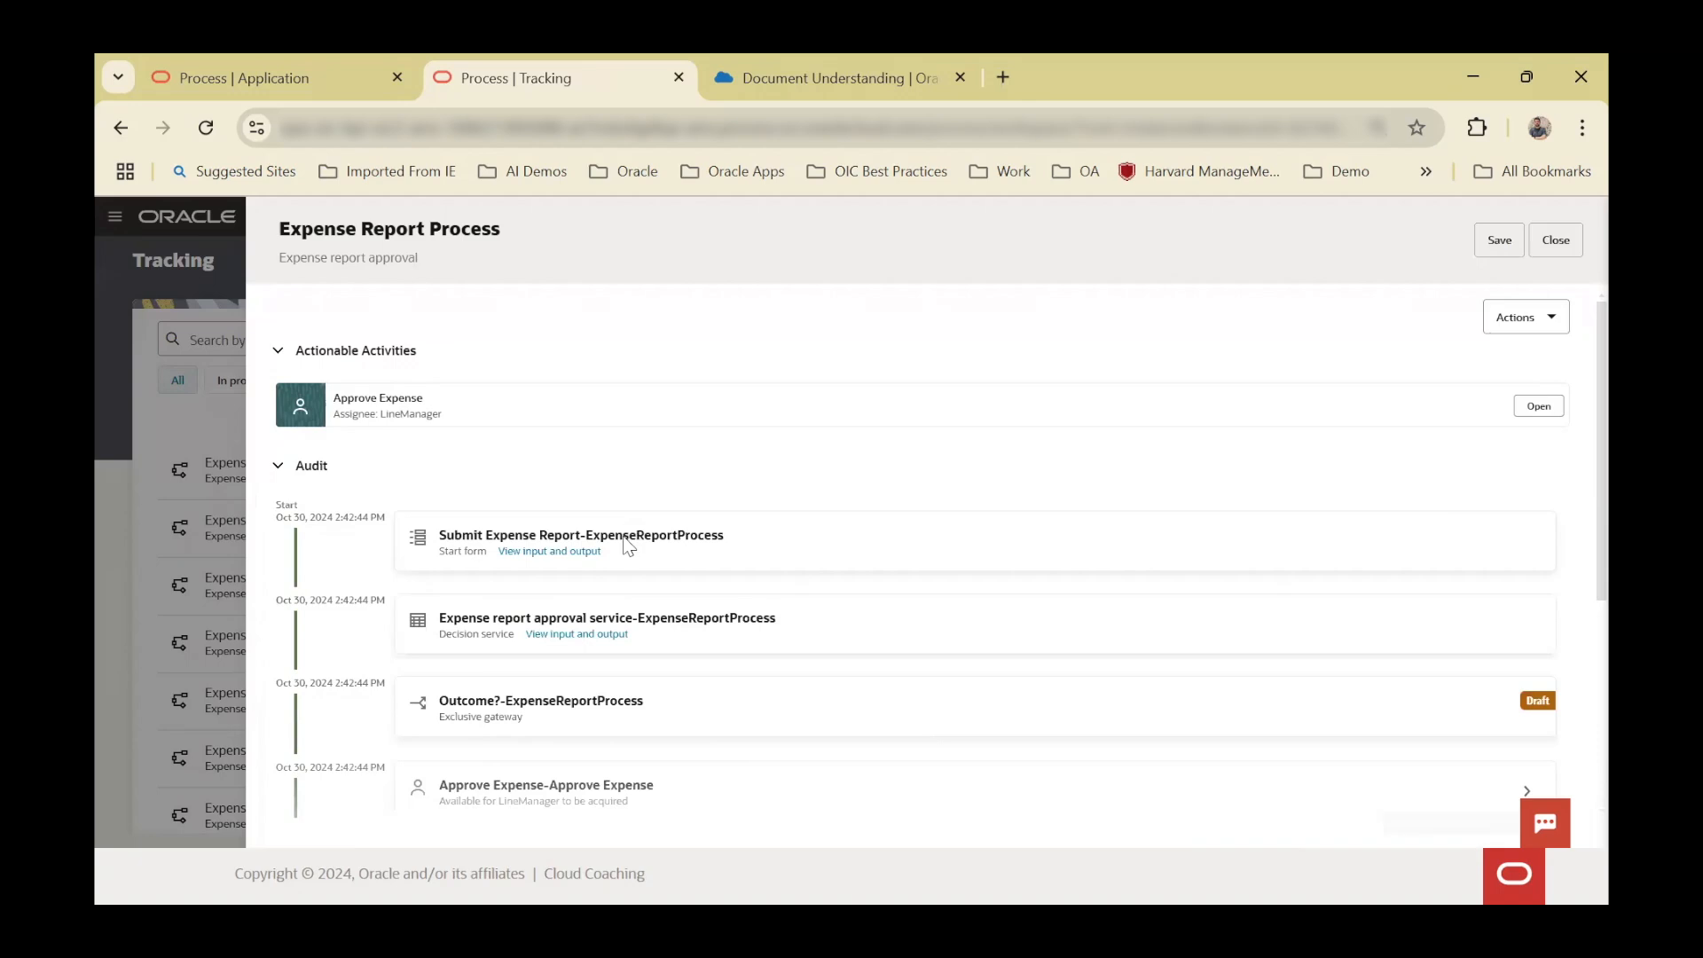
pyautogui.scroll(-1, 612, 536)
pyautogui.click(578, 516)
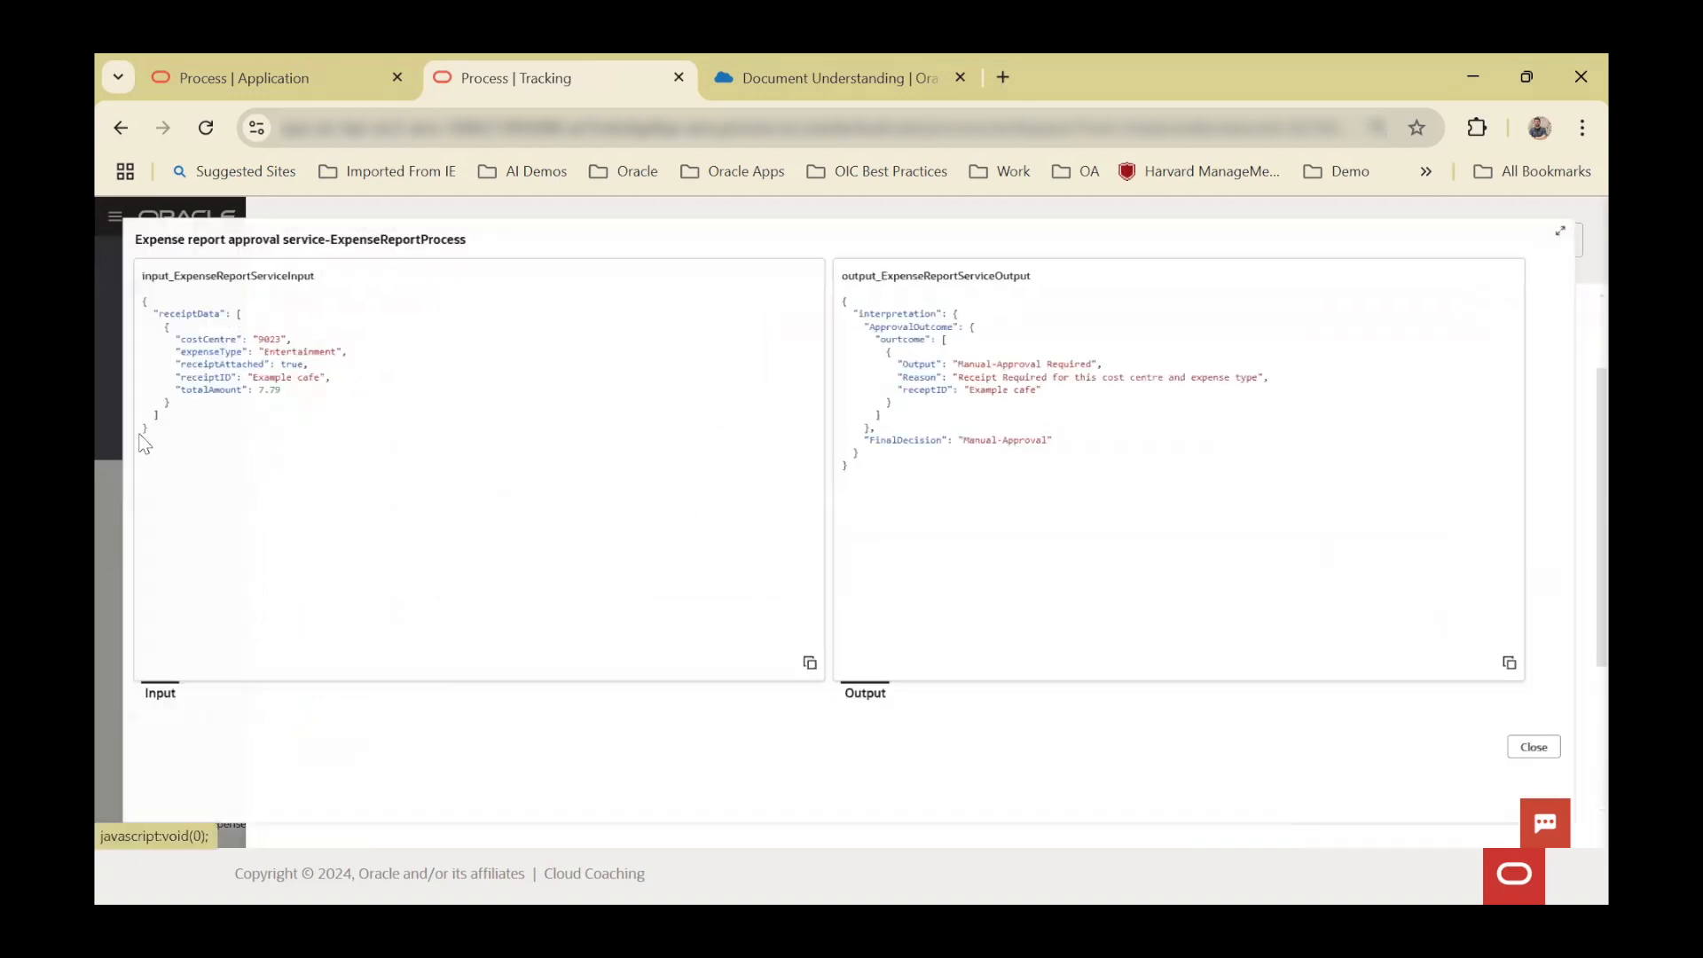
pyautogui.moveTo(283, 337); pyautogui.dragTo(249, 338)
pyautogui.click(345, 349)
pyautogui.doubleClick(346, 350)
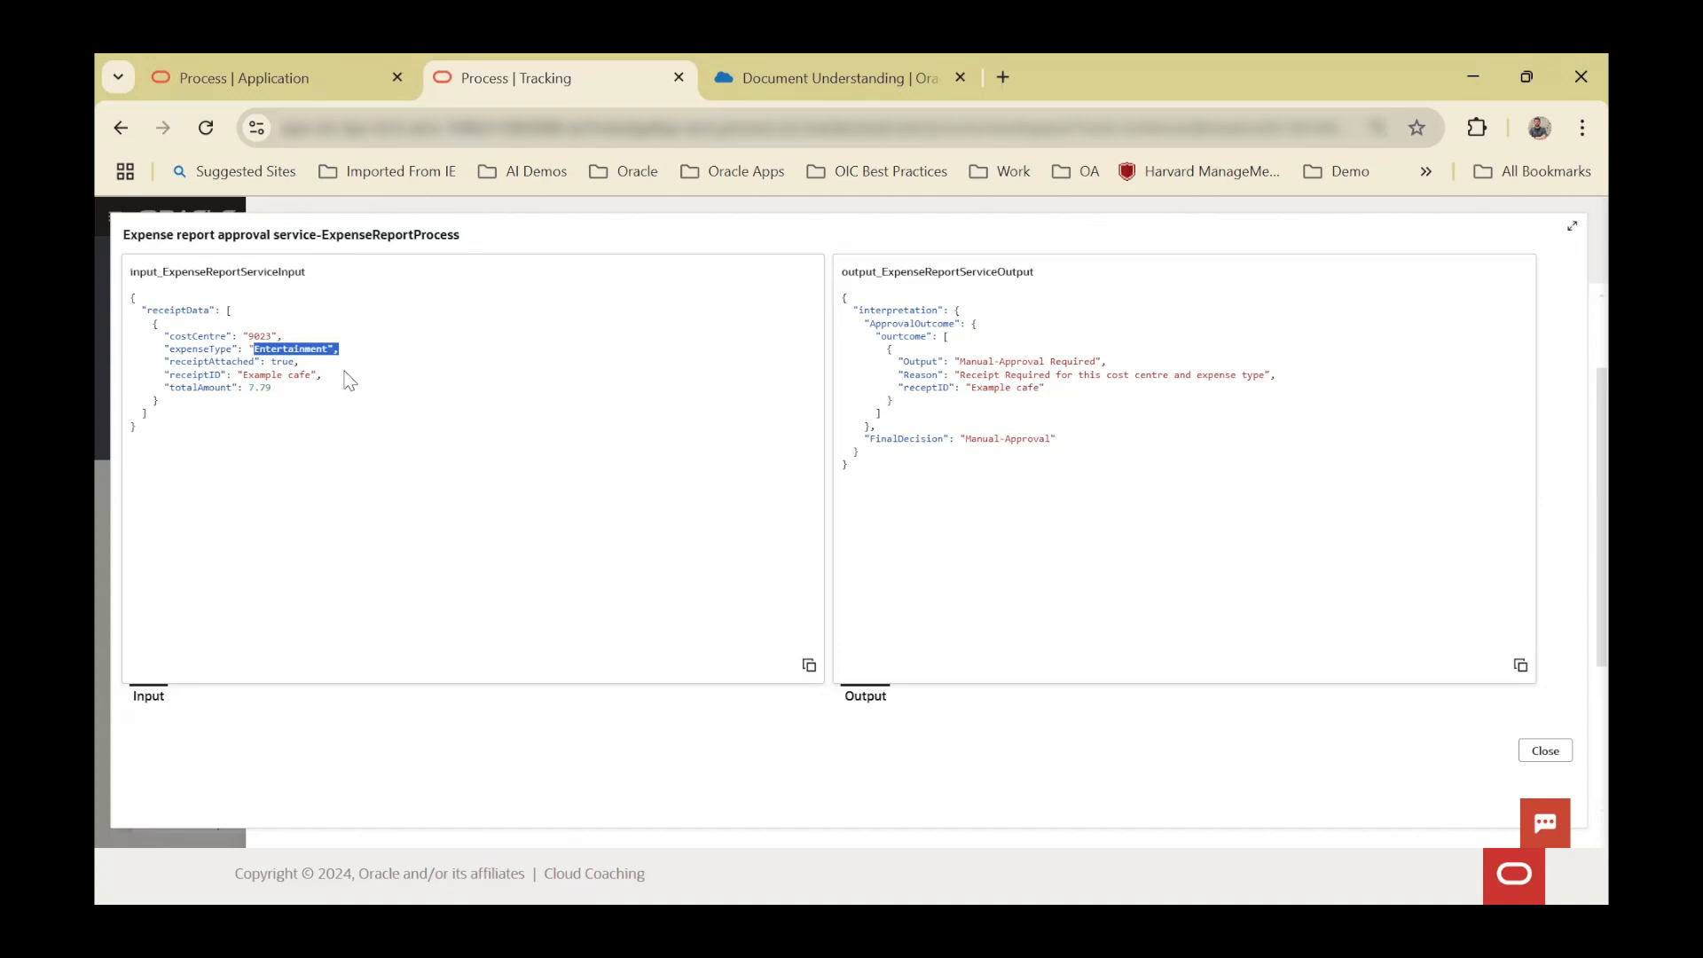
pyautogui.moveTo(970, 439); pyautogui.dragTo(1198, 444)
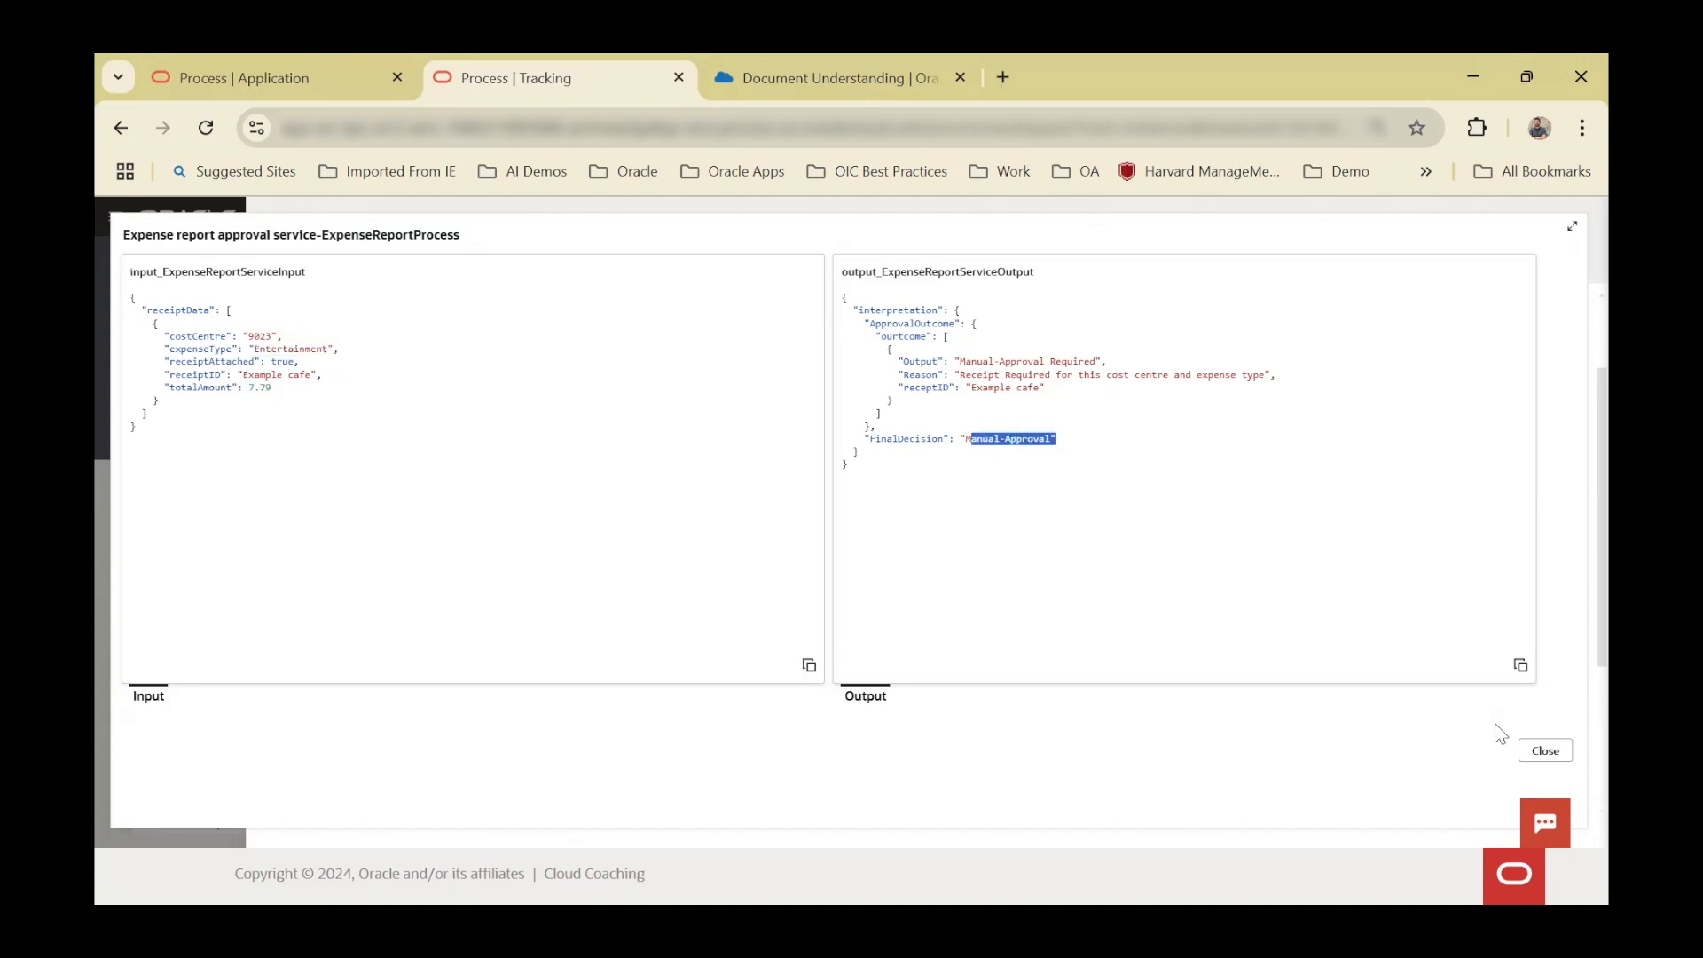
pyautogui.click(1543, 751)
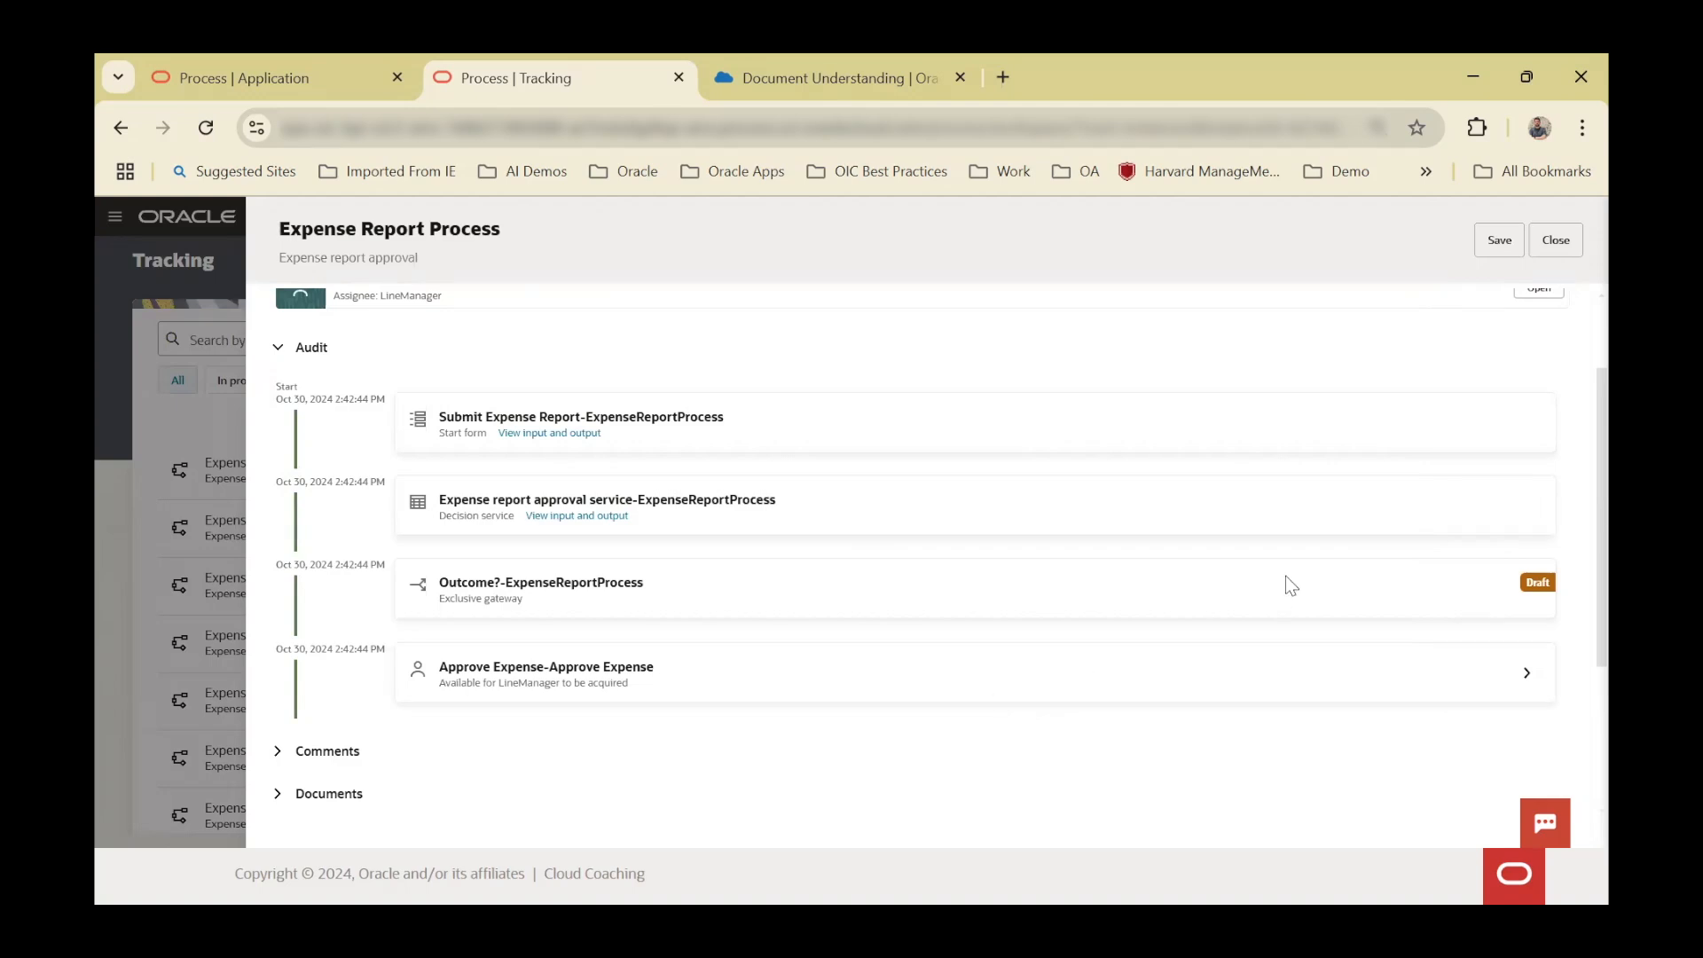
# - Close the instance details and show the team tasks in the workspace
pyautogui.scroll(2, 1157, 558)
pyautogui.click(1552, 238)
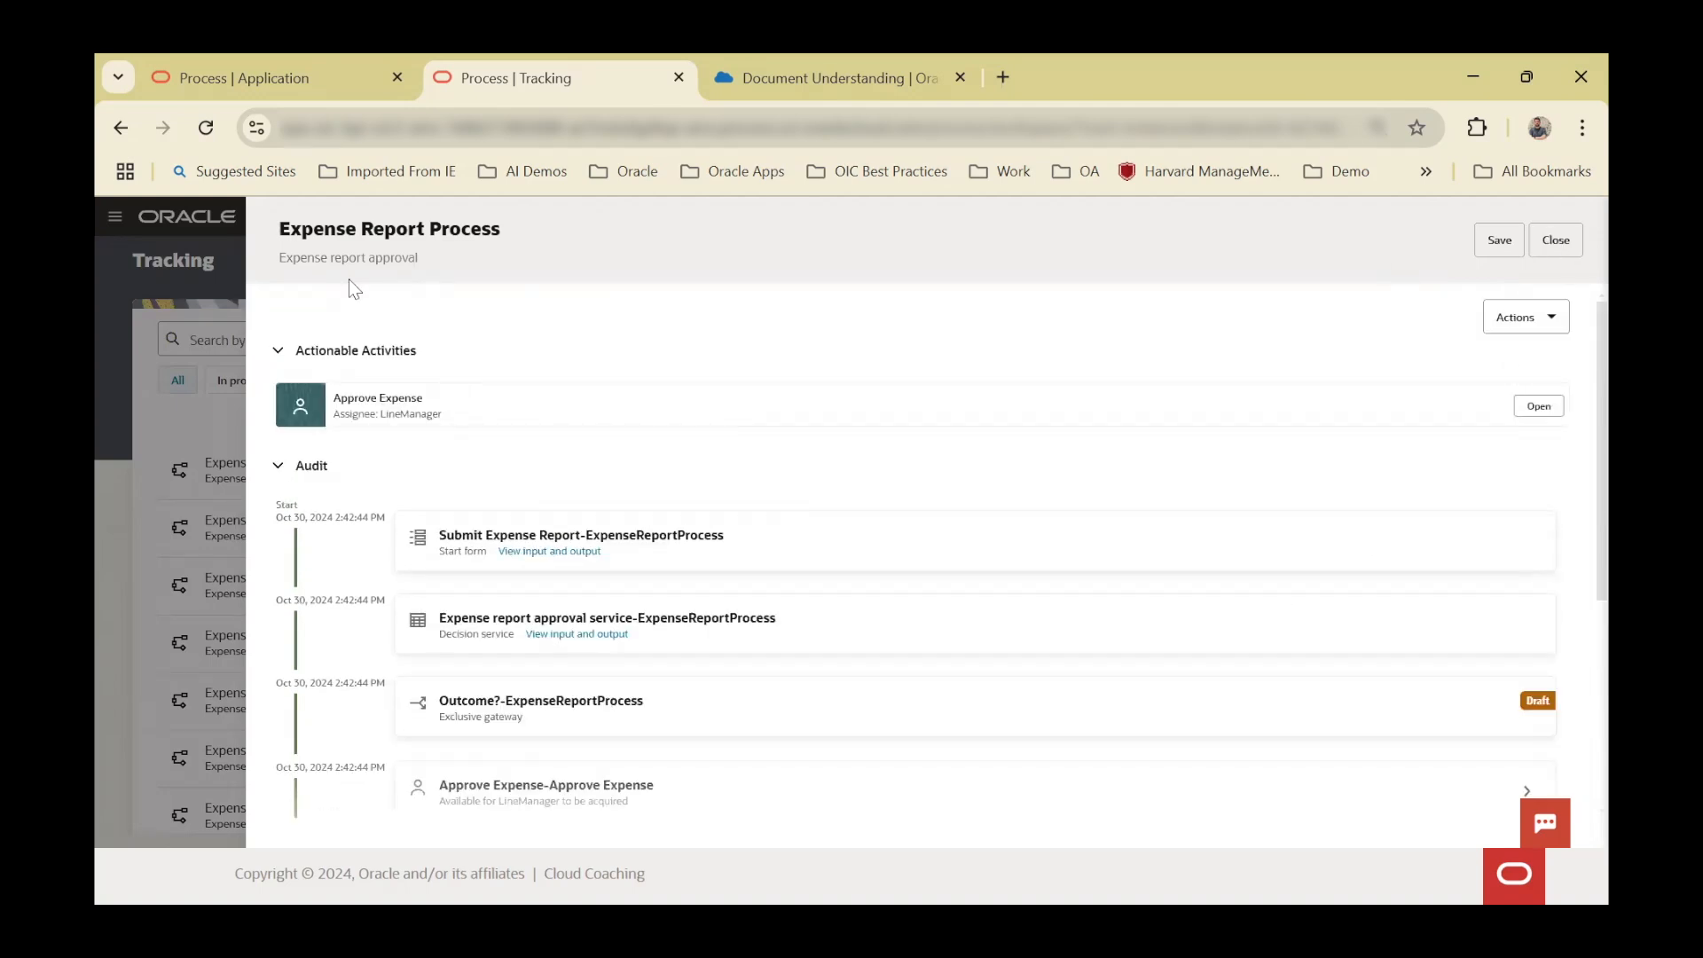
pyautogui.click(114, 216)
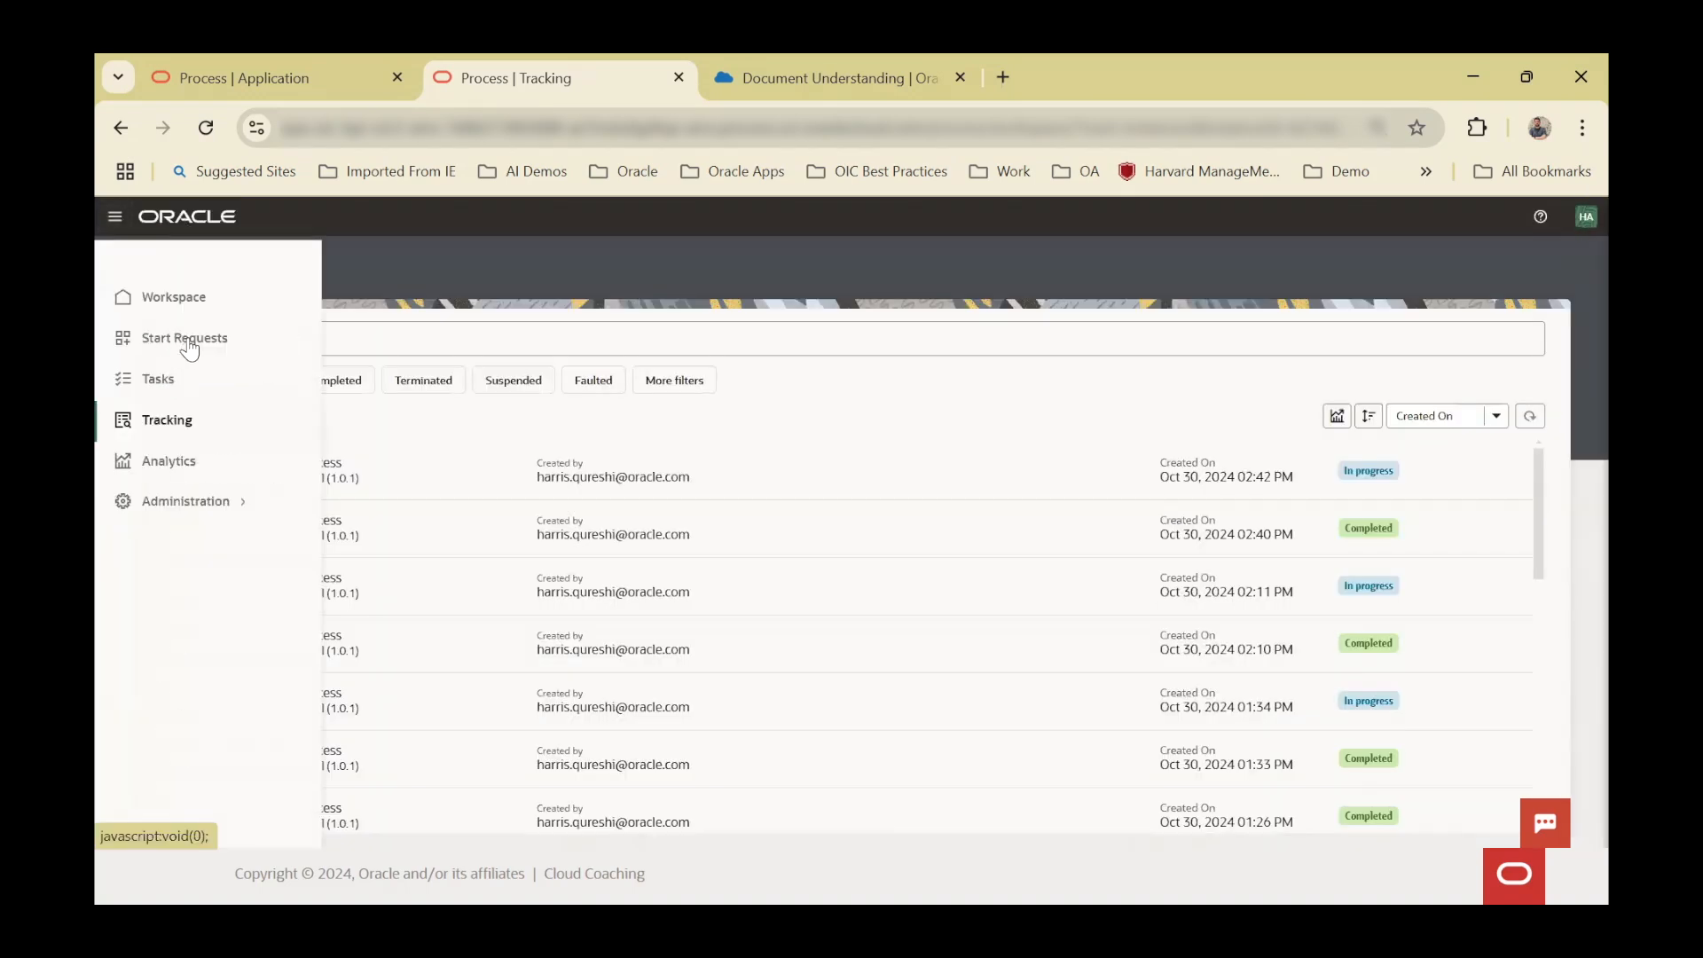
pyautogui.click(152, 382)
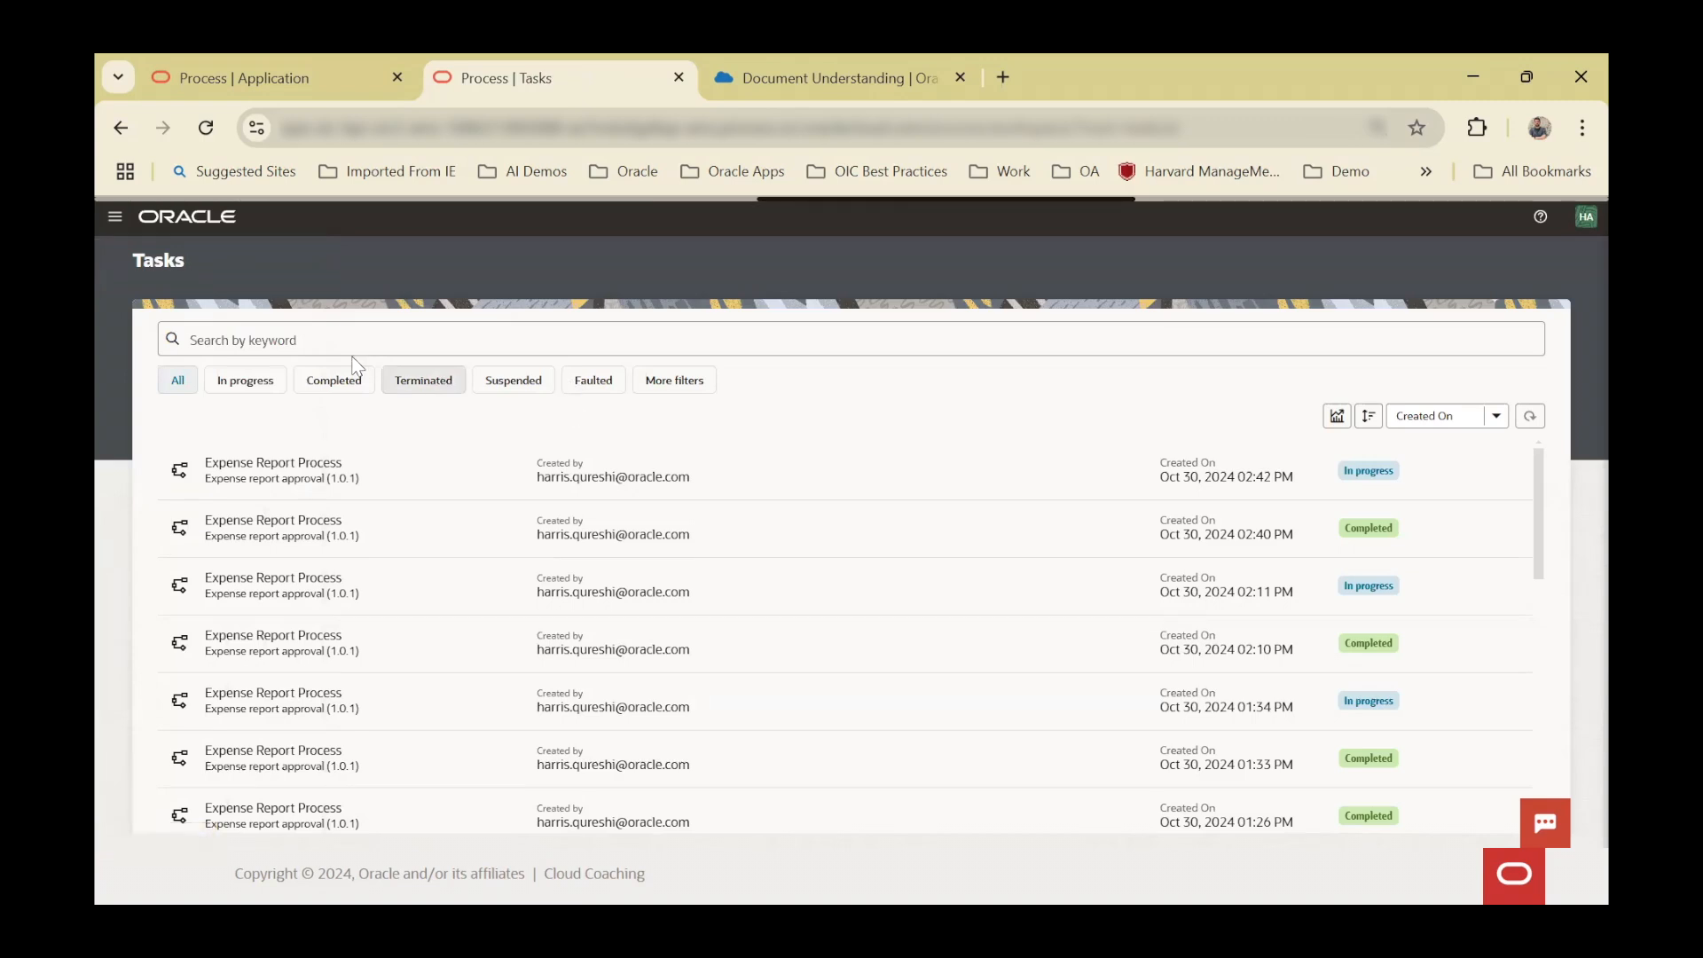
pyautogui.click(266, 335)
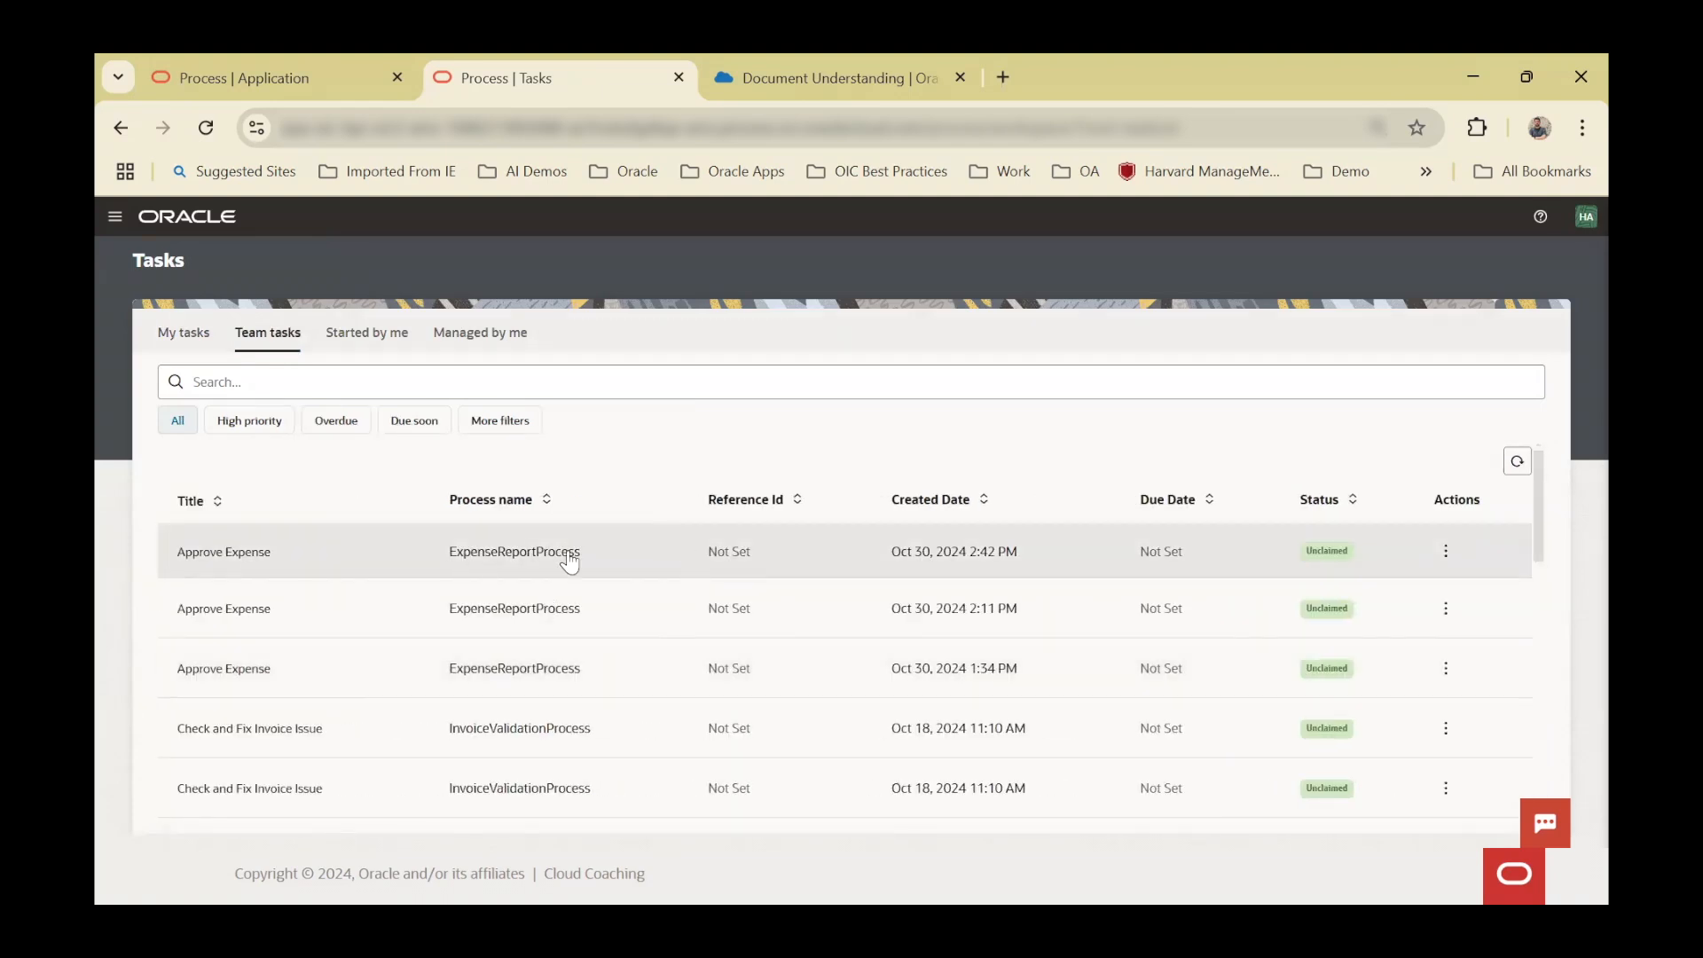
# - Open the most recent Approve Expense task of ExpenseReportProcess and review the report's purpose, total and receipt entry
pyautogui.click(570, 562)
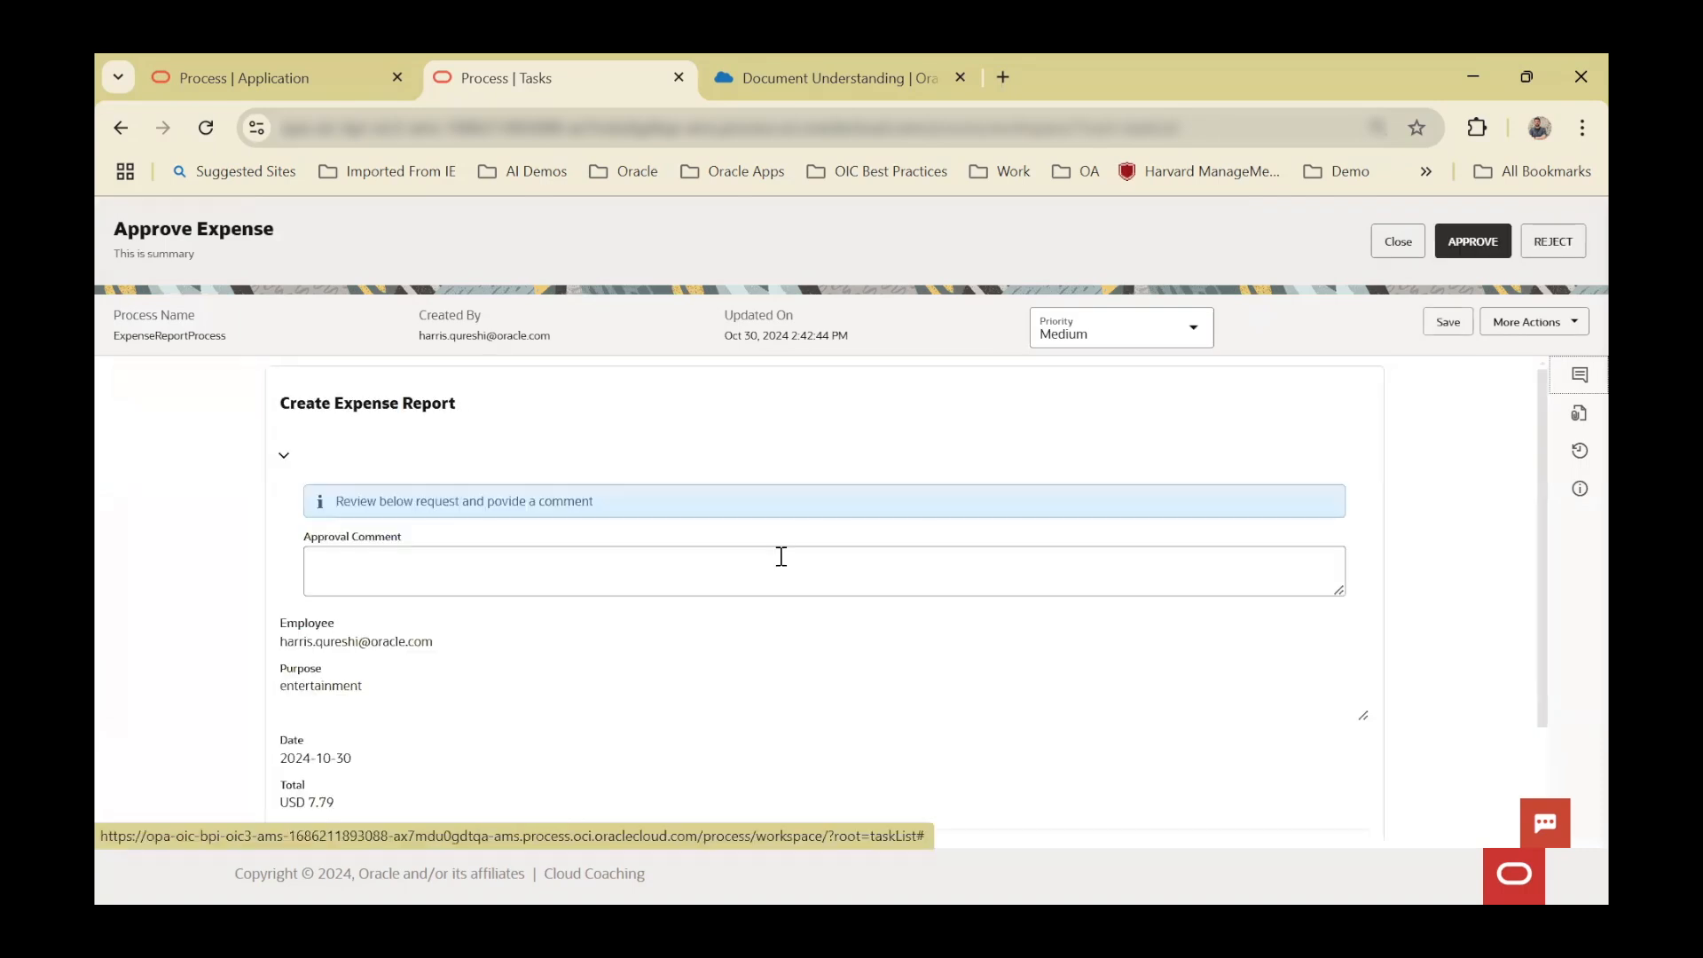
pyautogui.scroll(-2, 778, 556)
pyautogui.moveTo(253, 622); pyautogui.dragTo(589, 615)
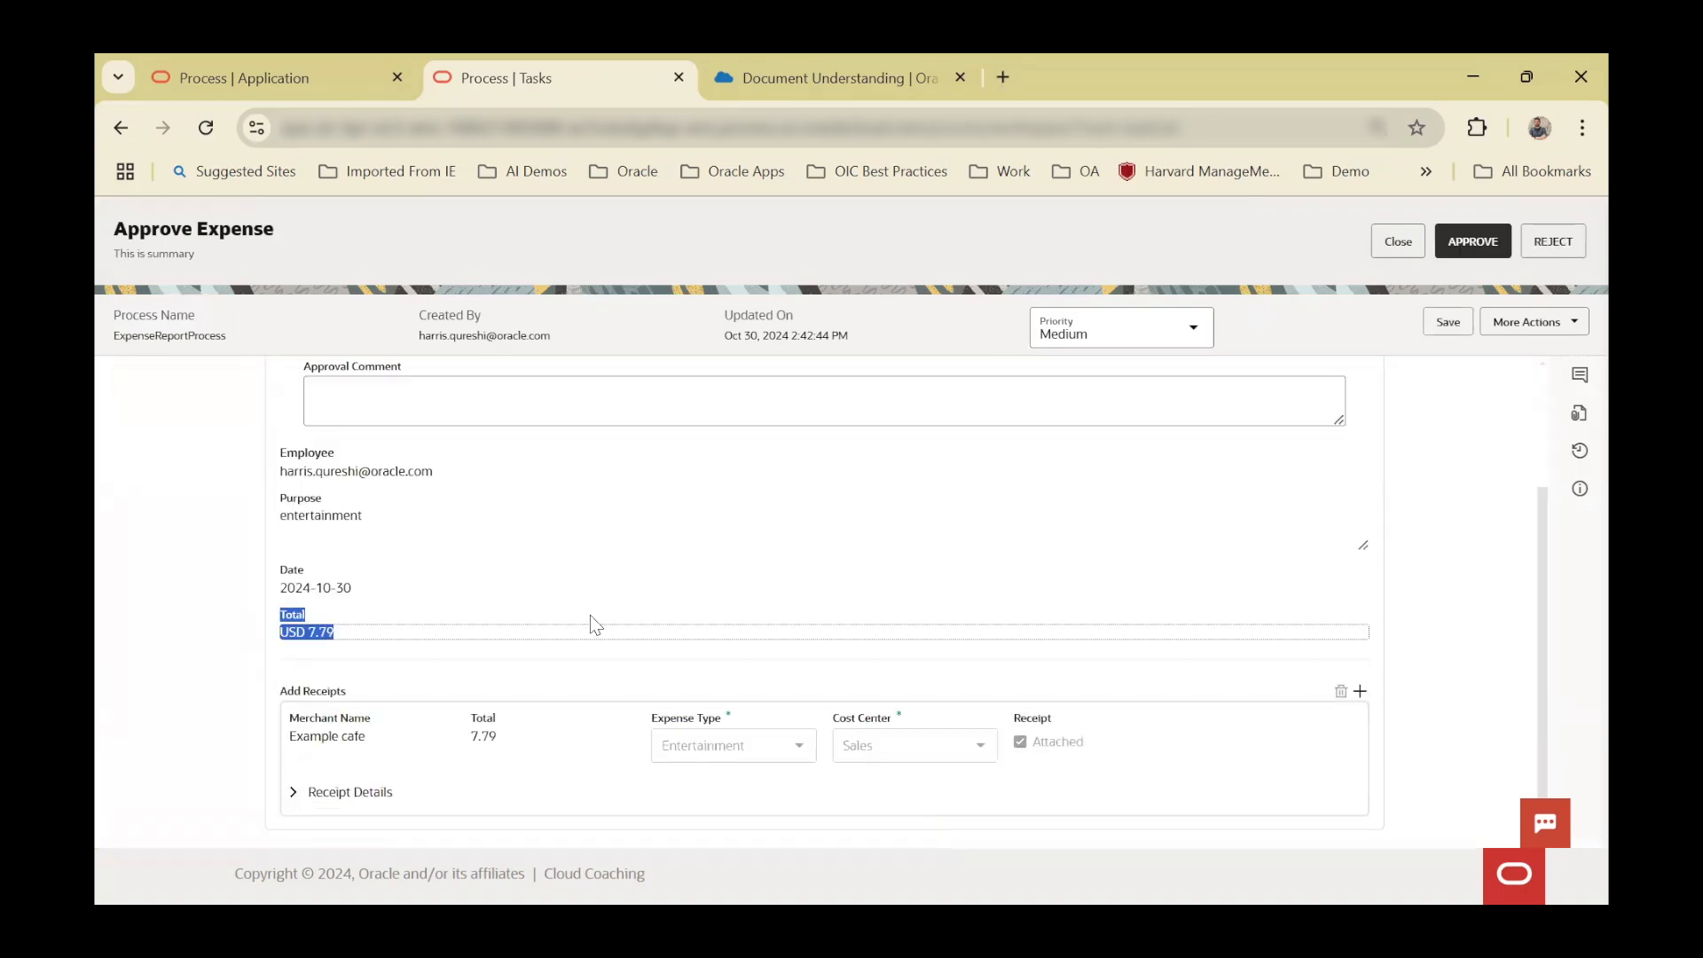
# - Enter "approve" as the approval comment and approve the entertainment expense report task
pyautogui.scroll(2, 525, 579)
pyautogui.click(462, 570)
pyautogui.write('approve')
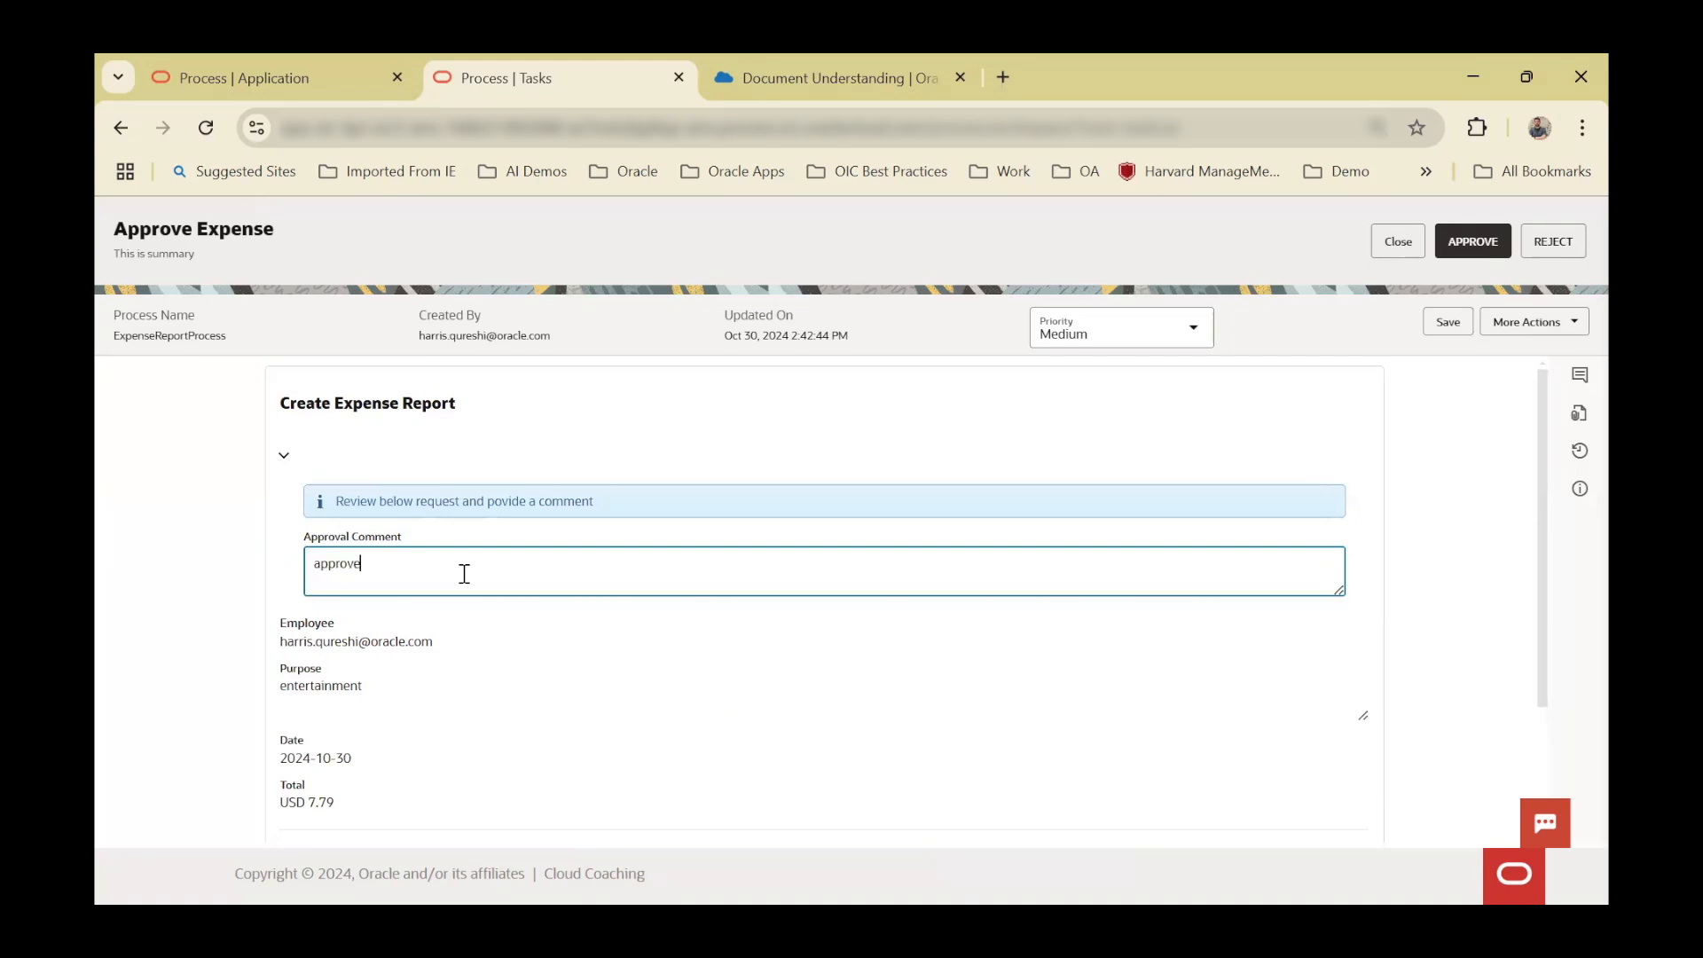
pyautogui.click(1492, 255)
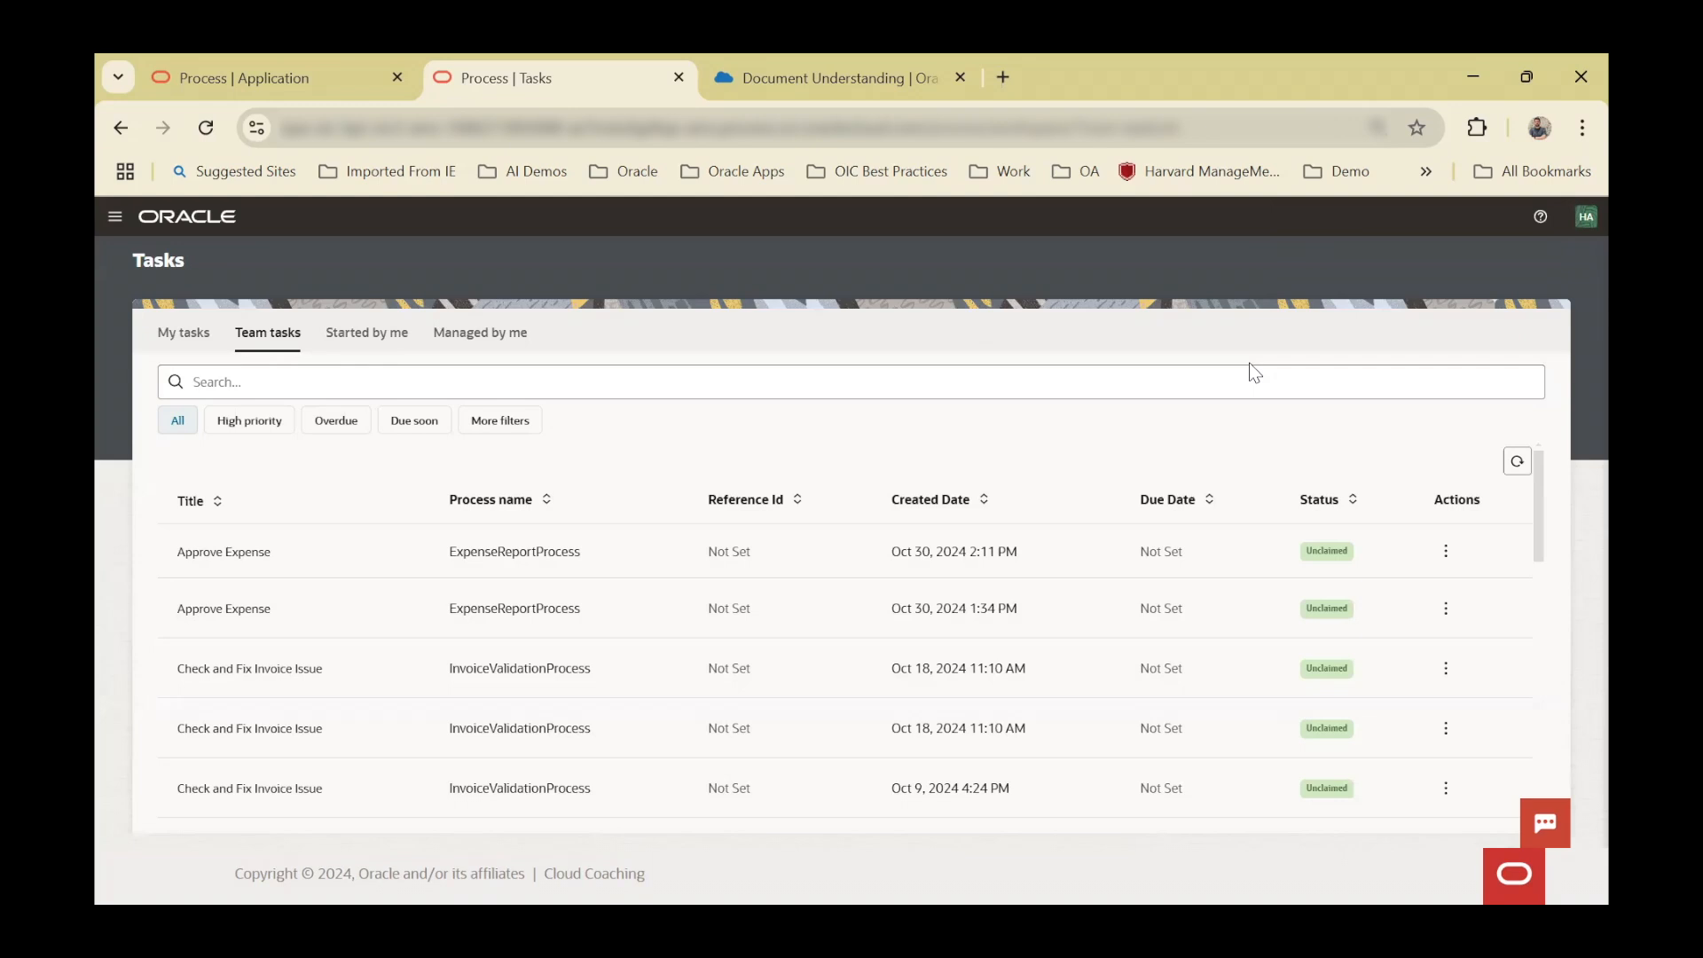
# - Open the workspace analytics and examine the Expense report approval instances by status and the average time
pyautogui.click(123, 226)
pyautogui.click(167, 462)
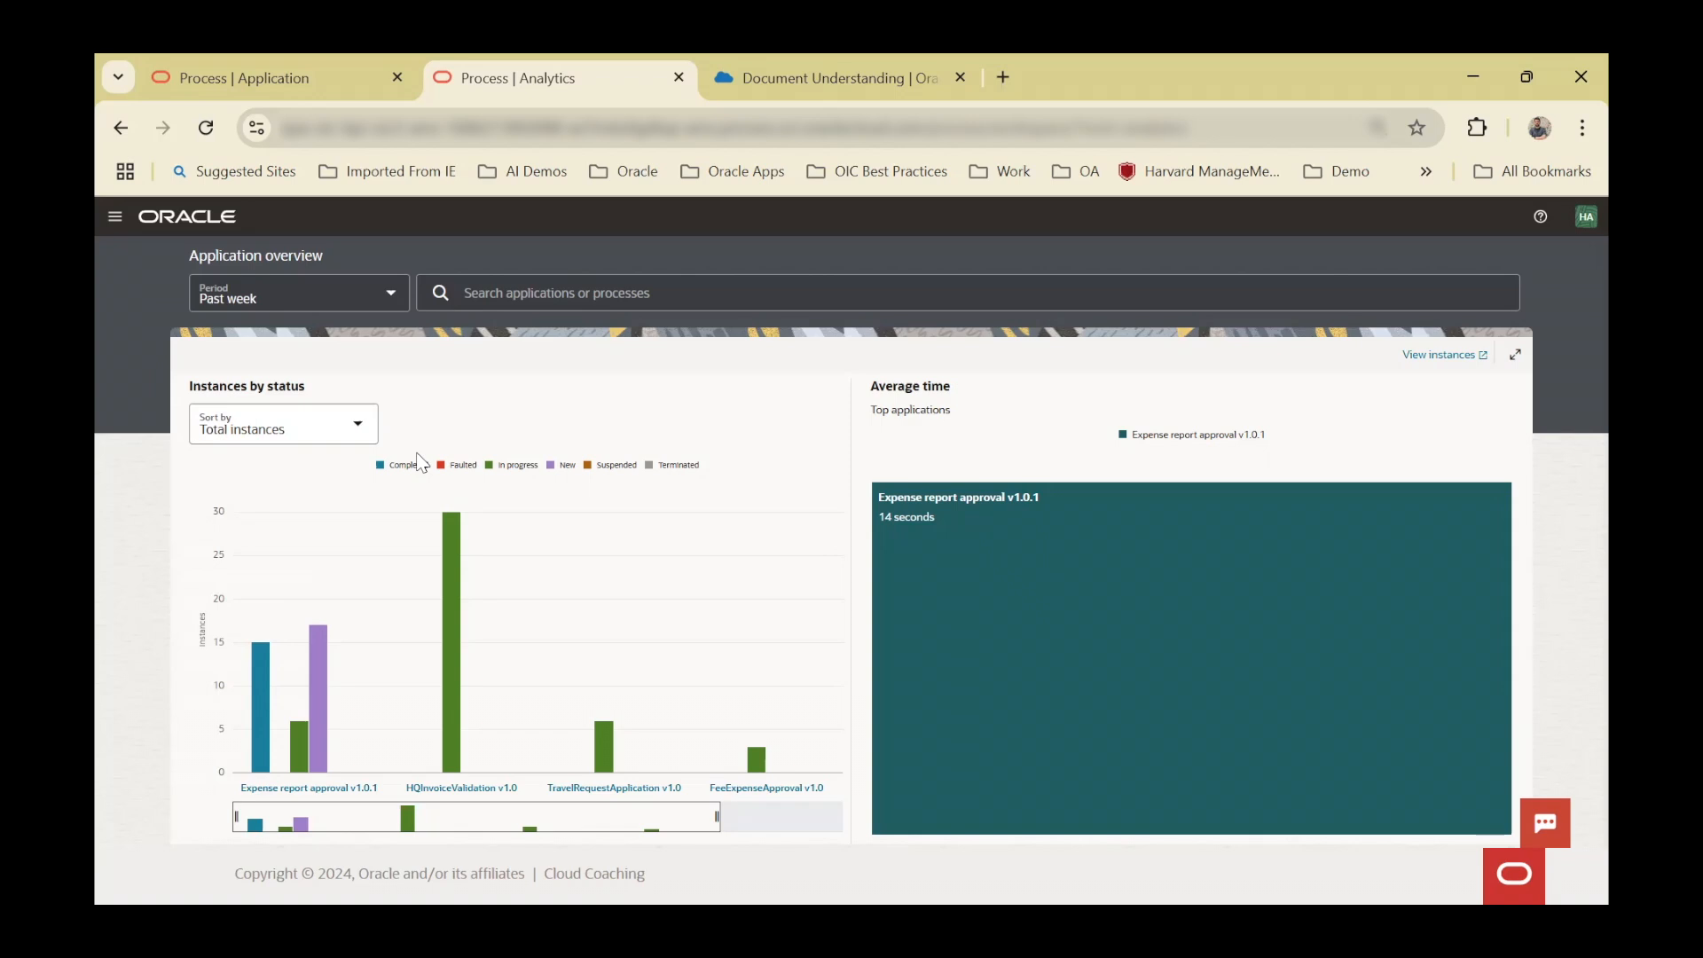
pyautogui.moveTo(232, 734)
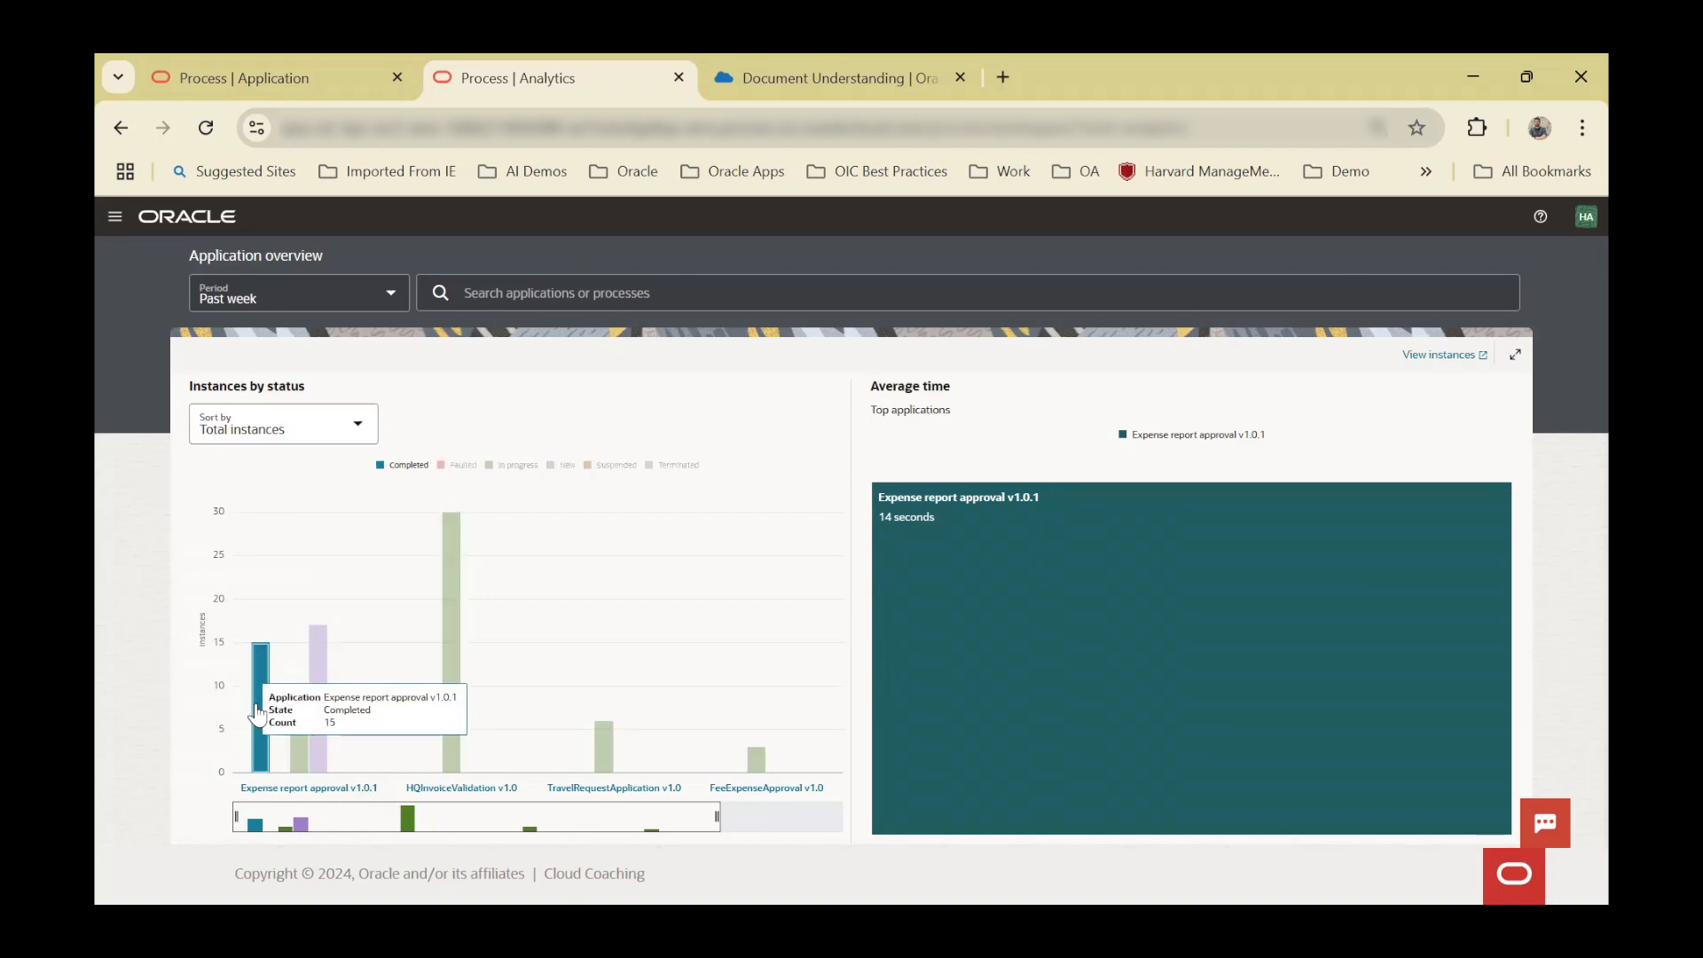
pyautogui.moveTo(301, 745)
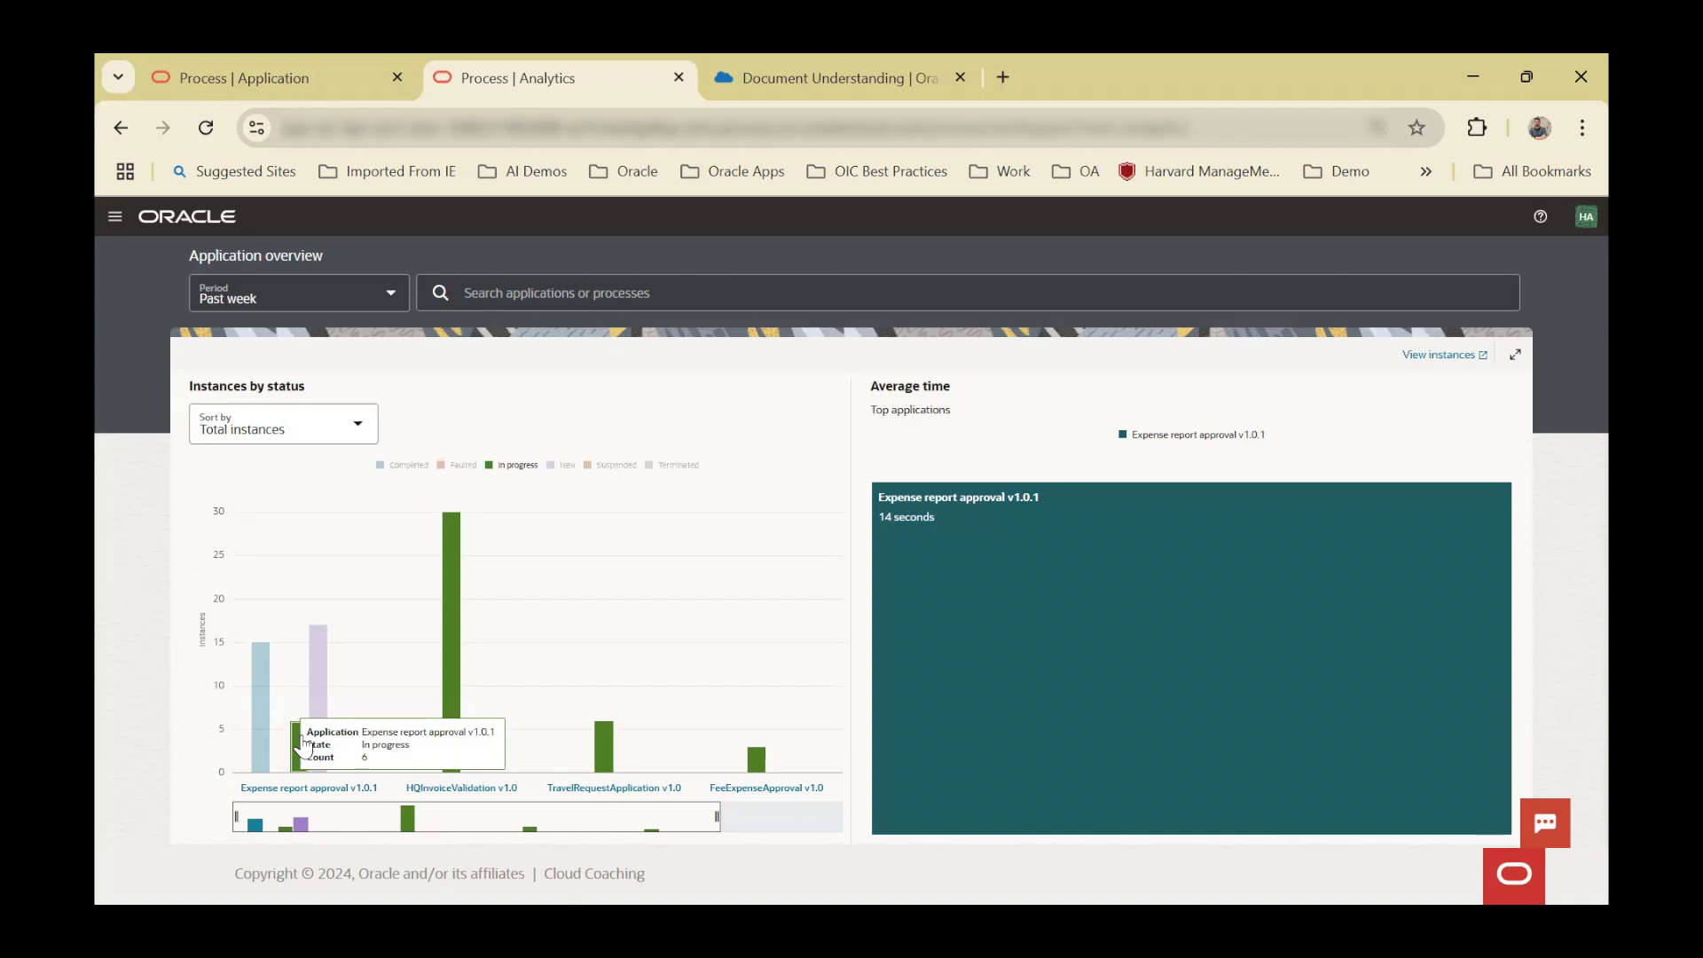
pyautogui.moveTo(315, 705)
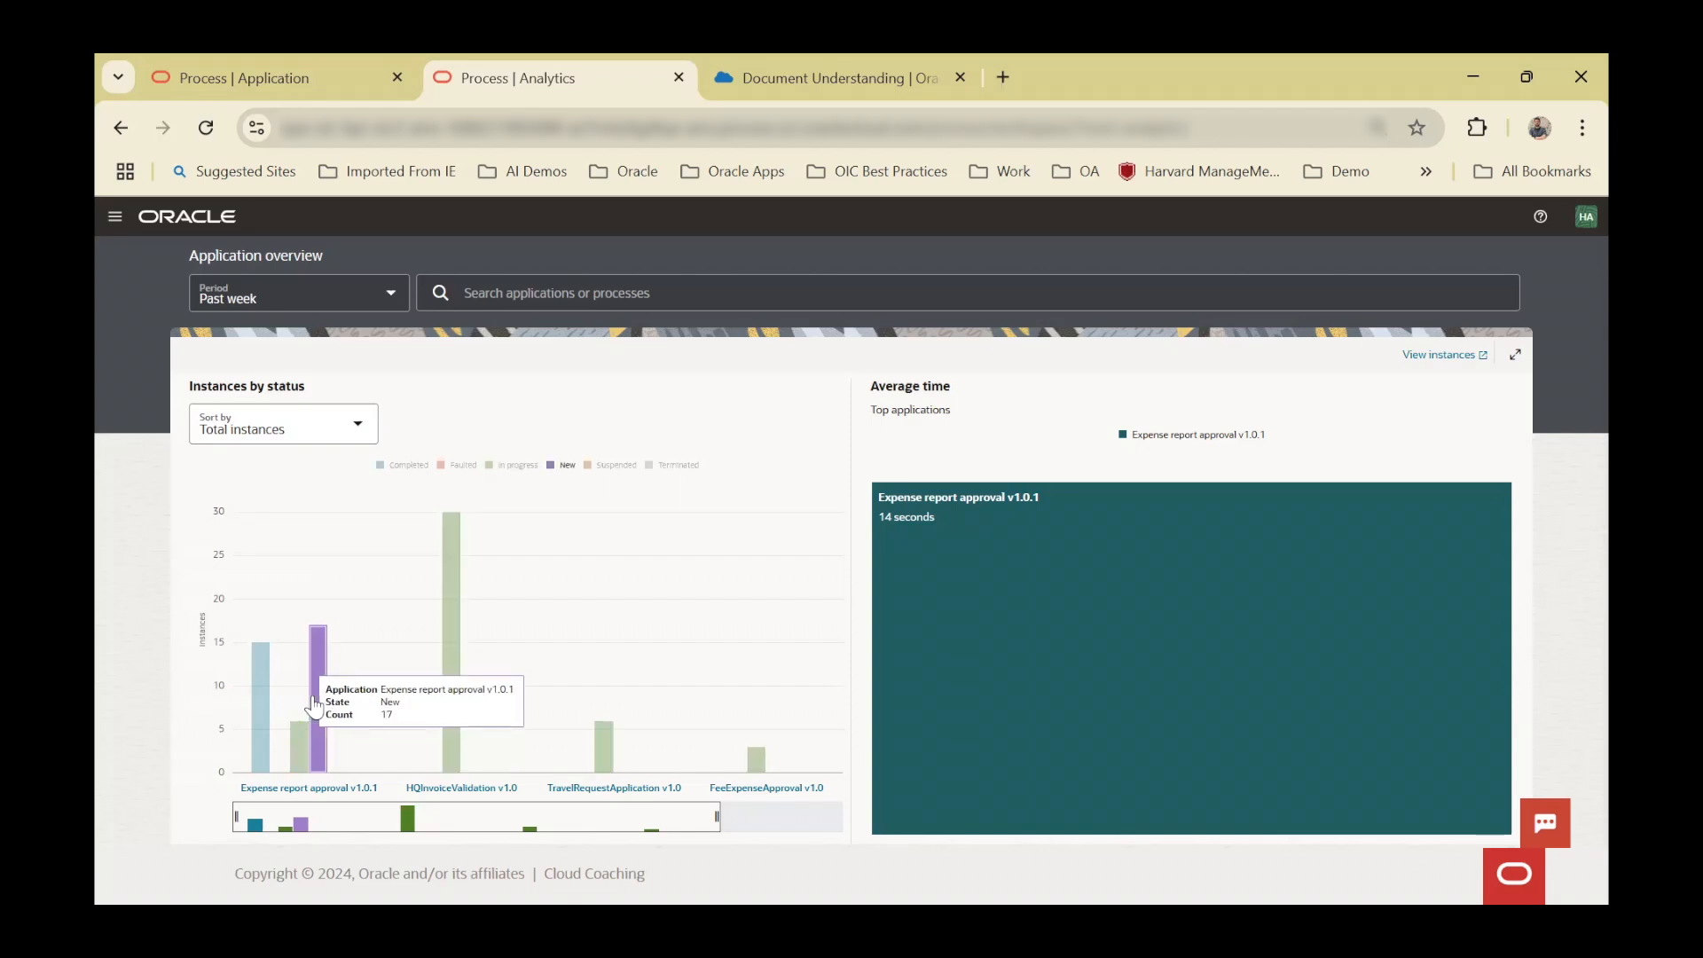
pyautogui.moveTo(975, 550)
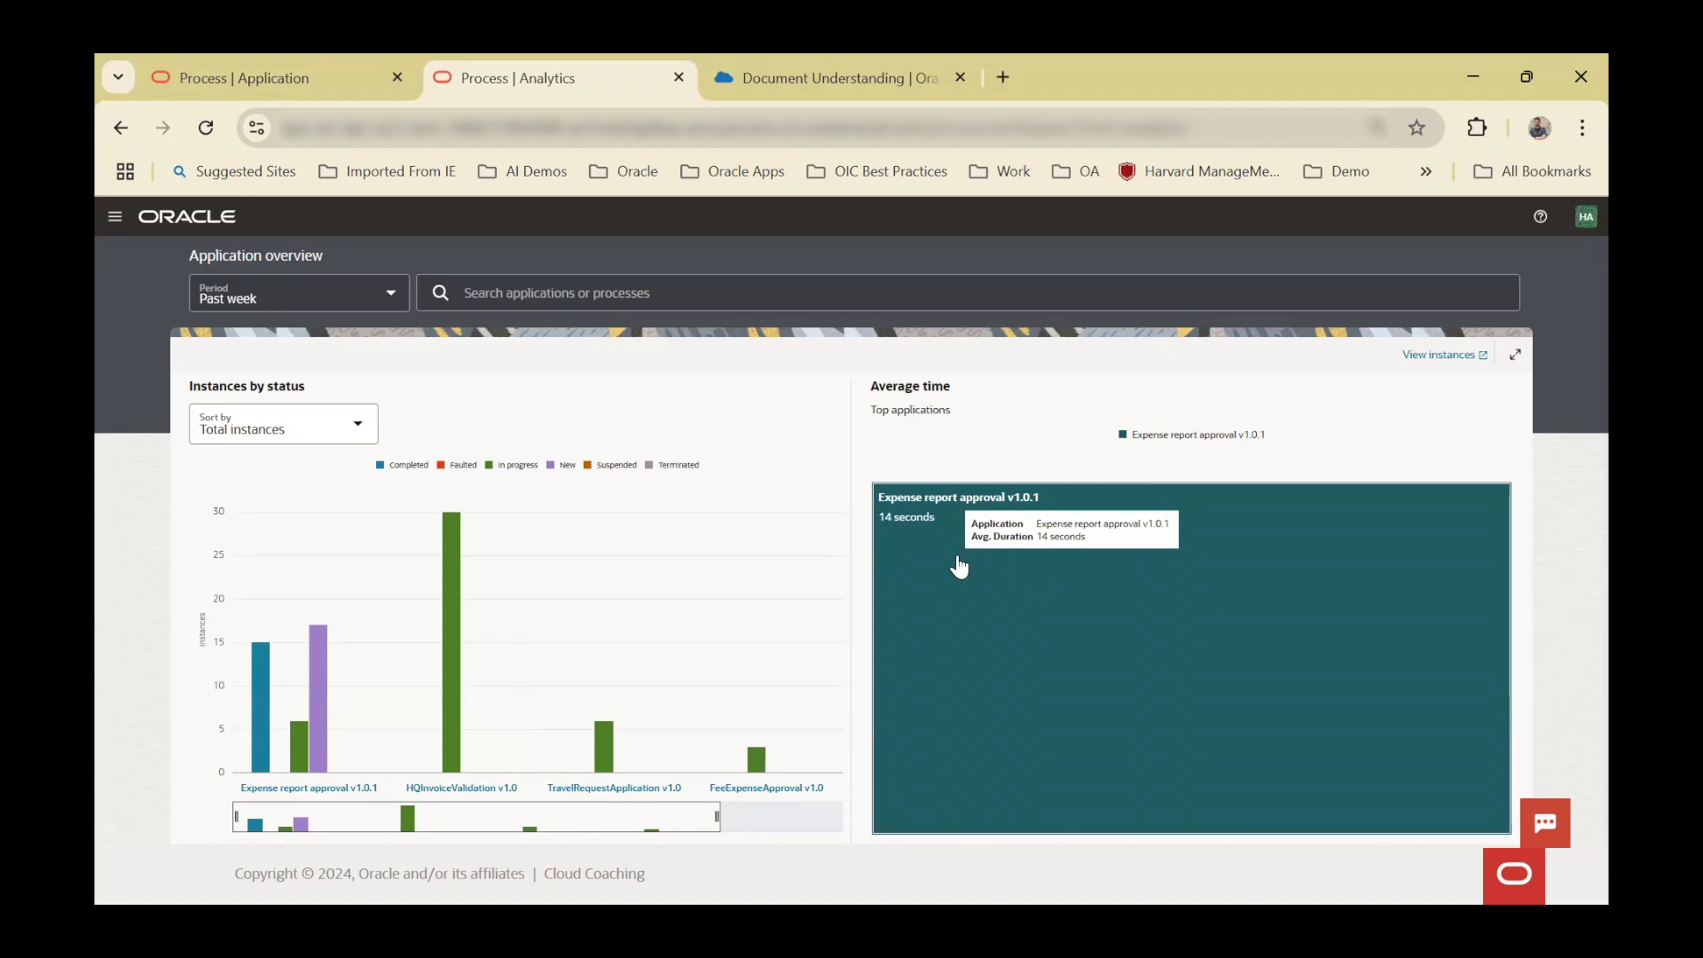
# - Drill into Expense report approval v1.0.1, review its process overview charts and open the process details
pyautogui.click(958, 559)
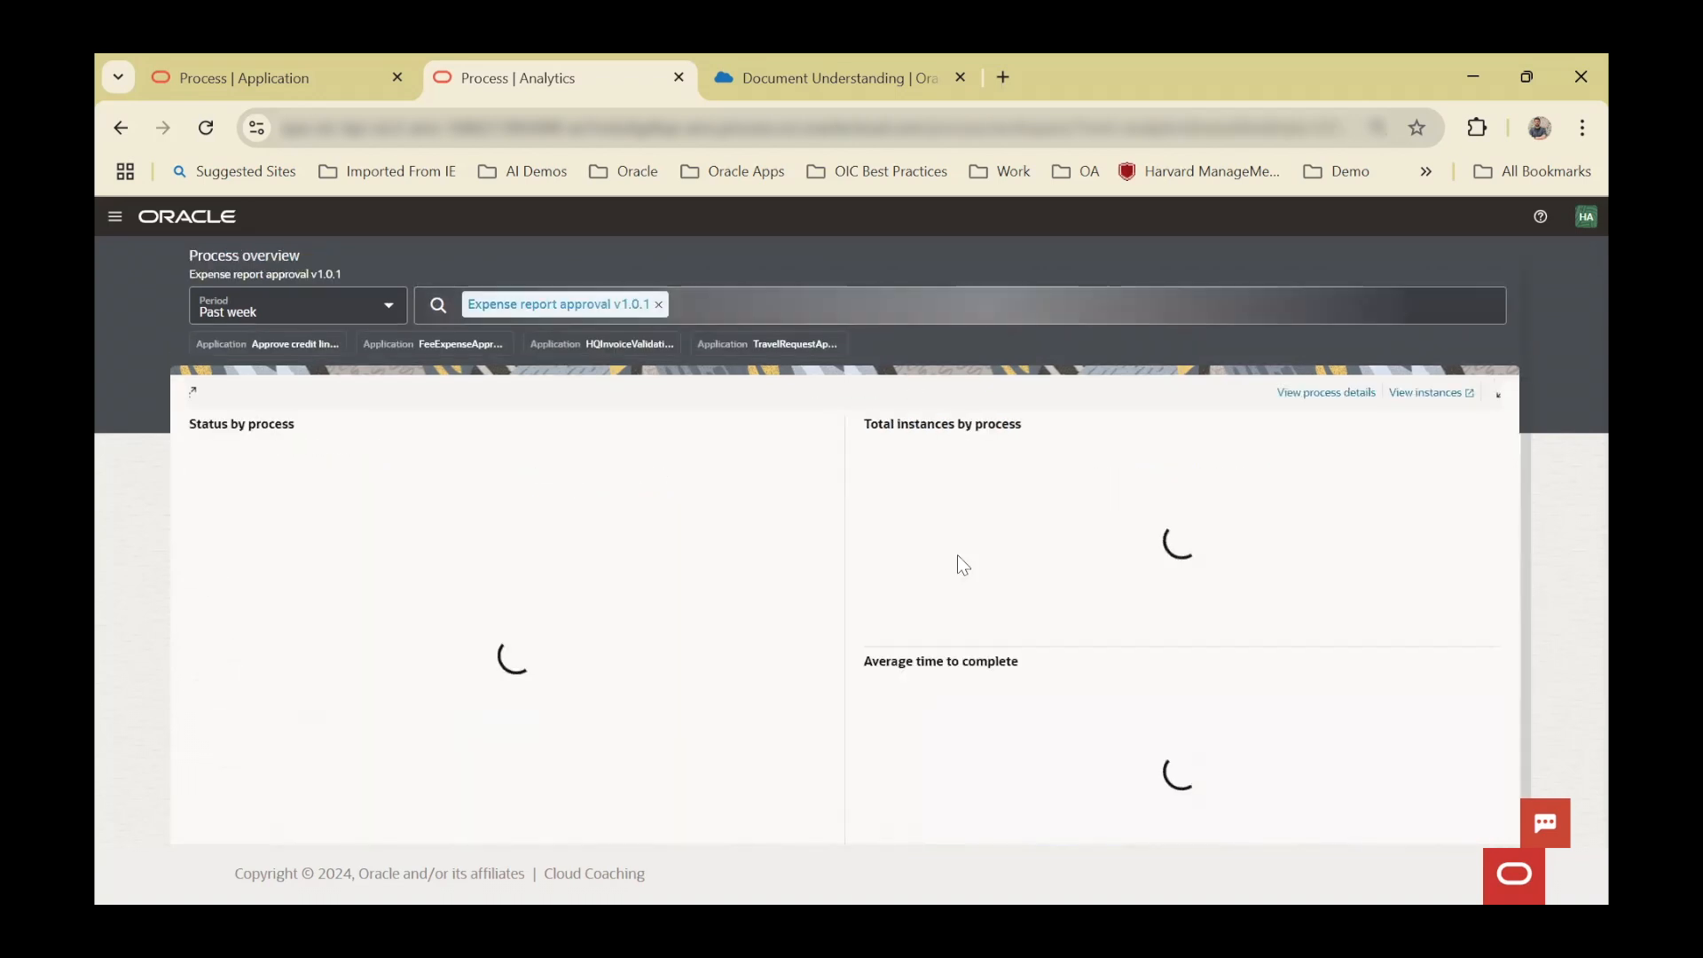
pyautogui.moveTo(537, 563)
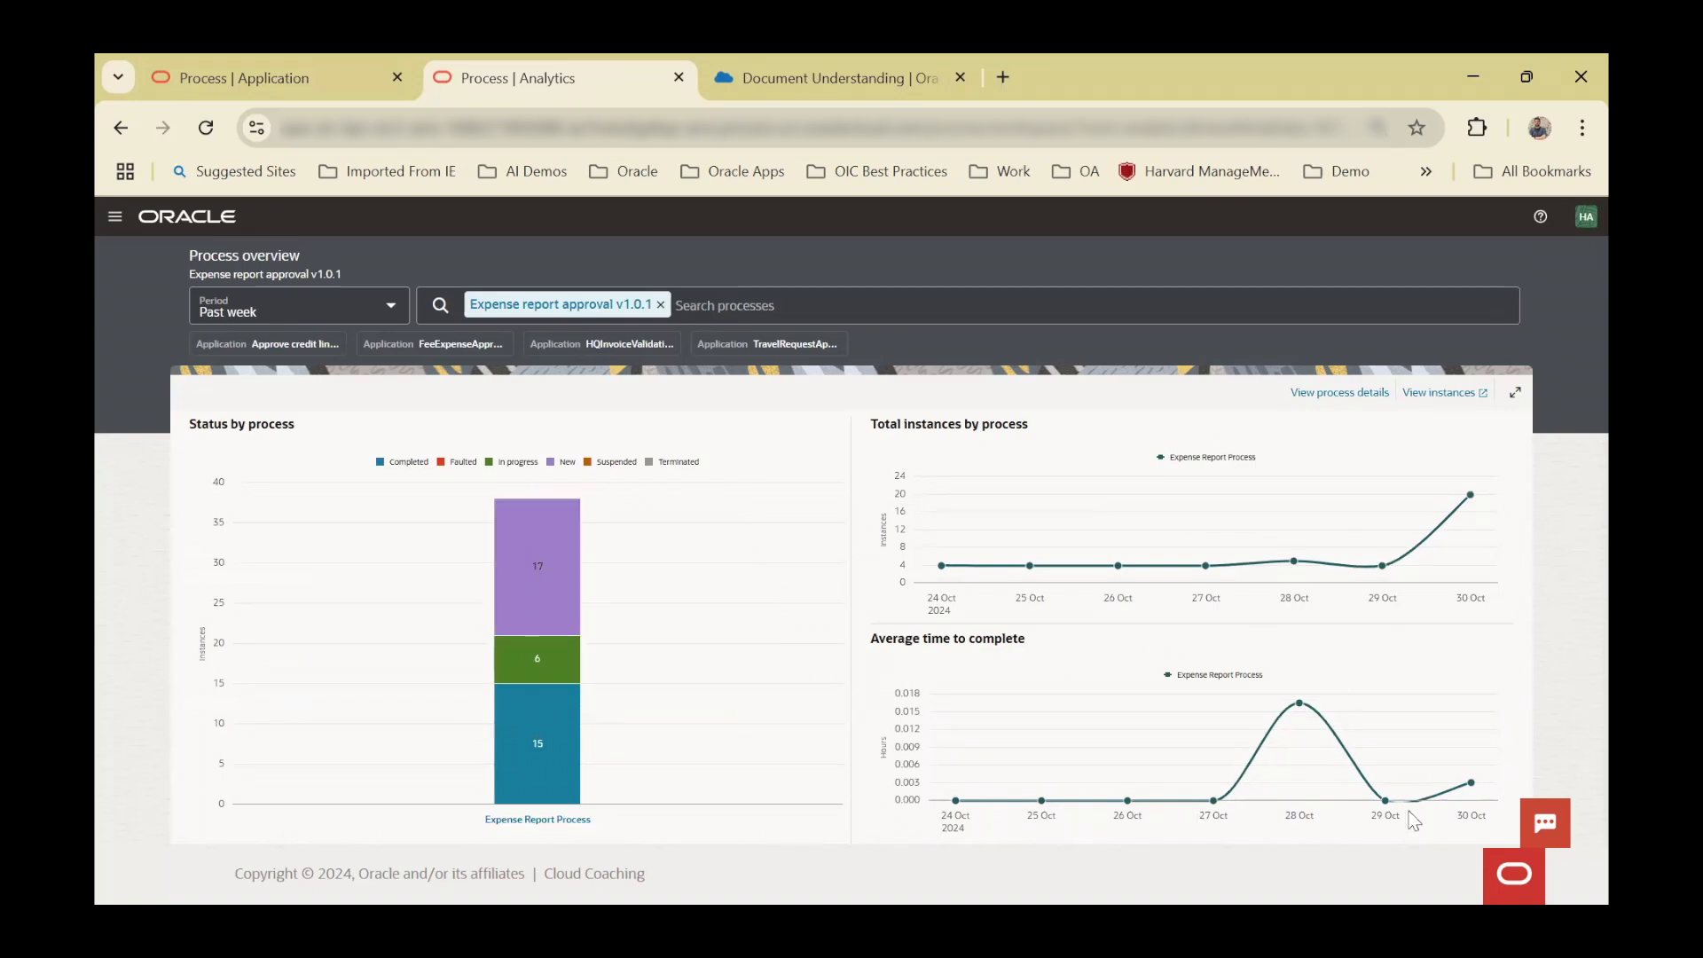
pyautogui.moveTo(1300, 705)
pyautogui.click(1354, 392)
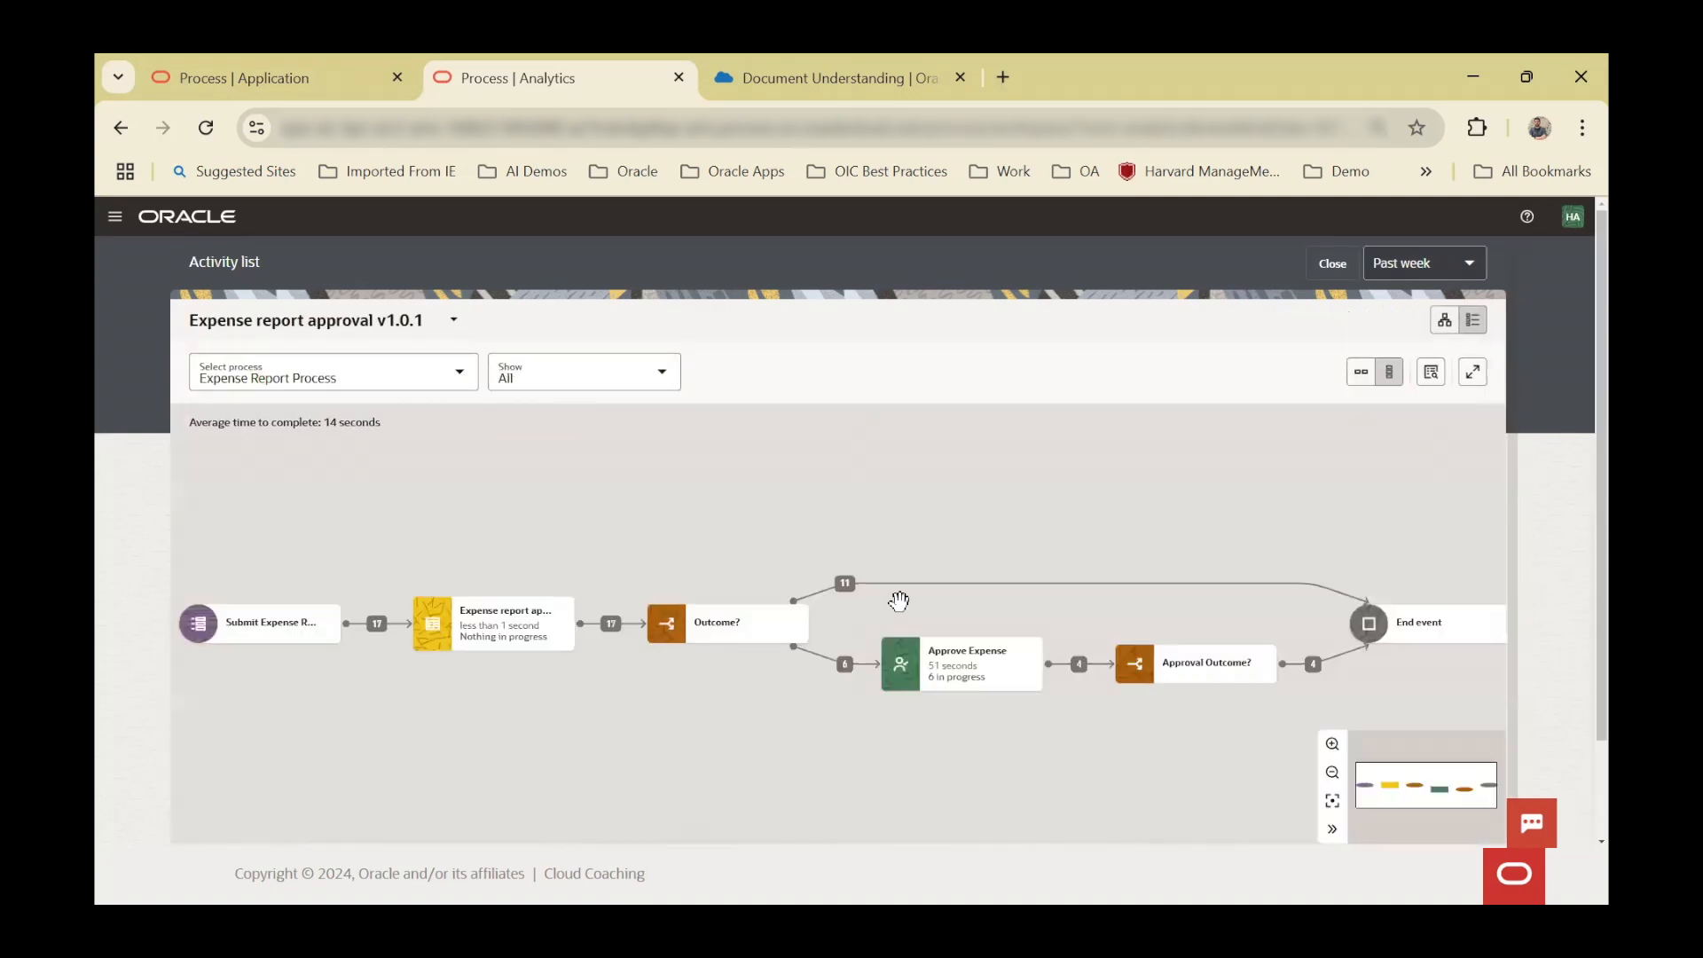
# - Examine the Approve Expense activity's task counts by status and by assignee, and close its overview
pyautogui.click(1468, 263)
pyautogui.click(1468, 263)
pyautogui.click(913, 678)
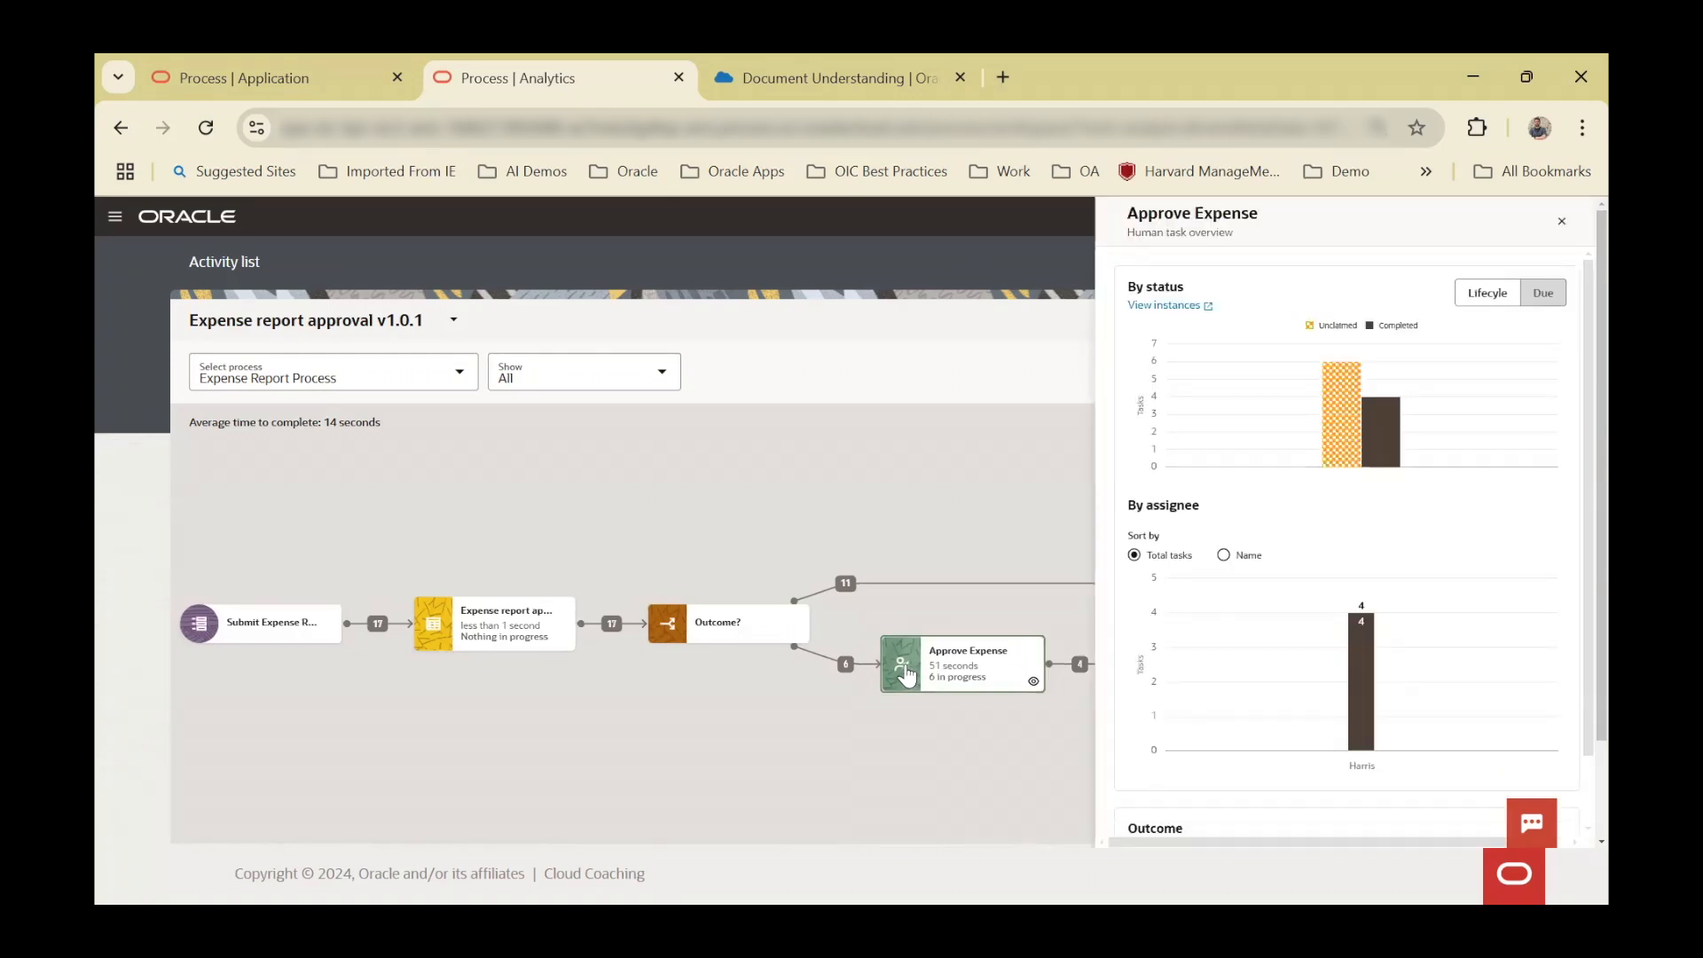
pyautogui.moveTo(1372, 440)
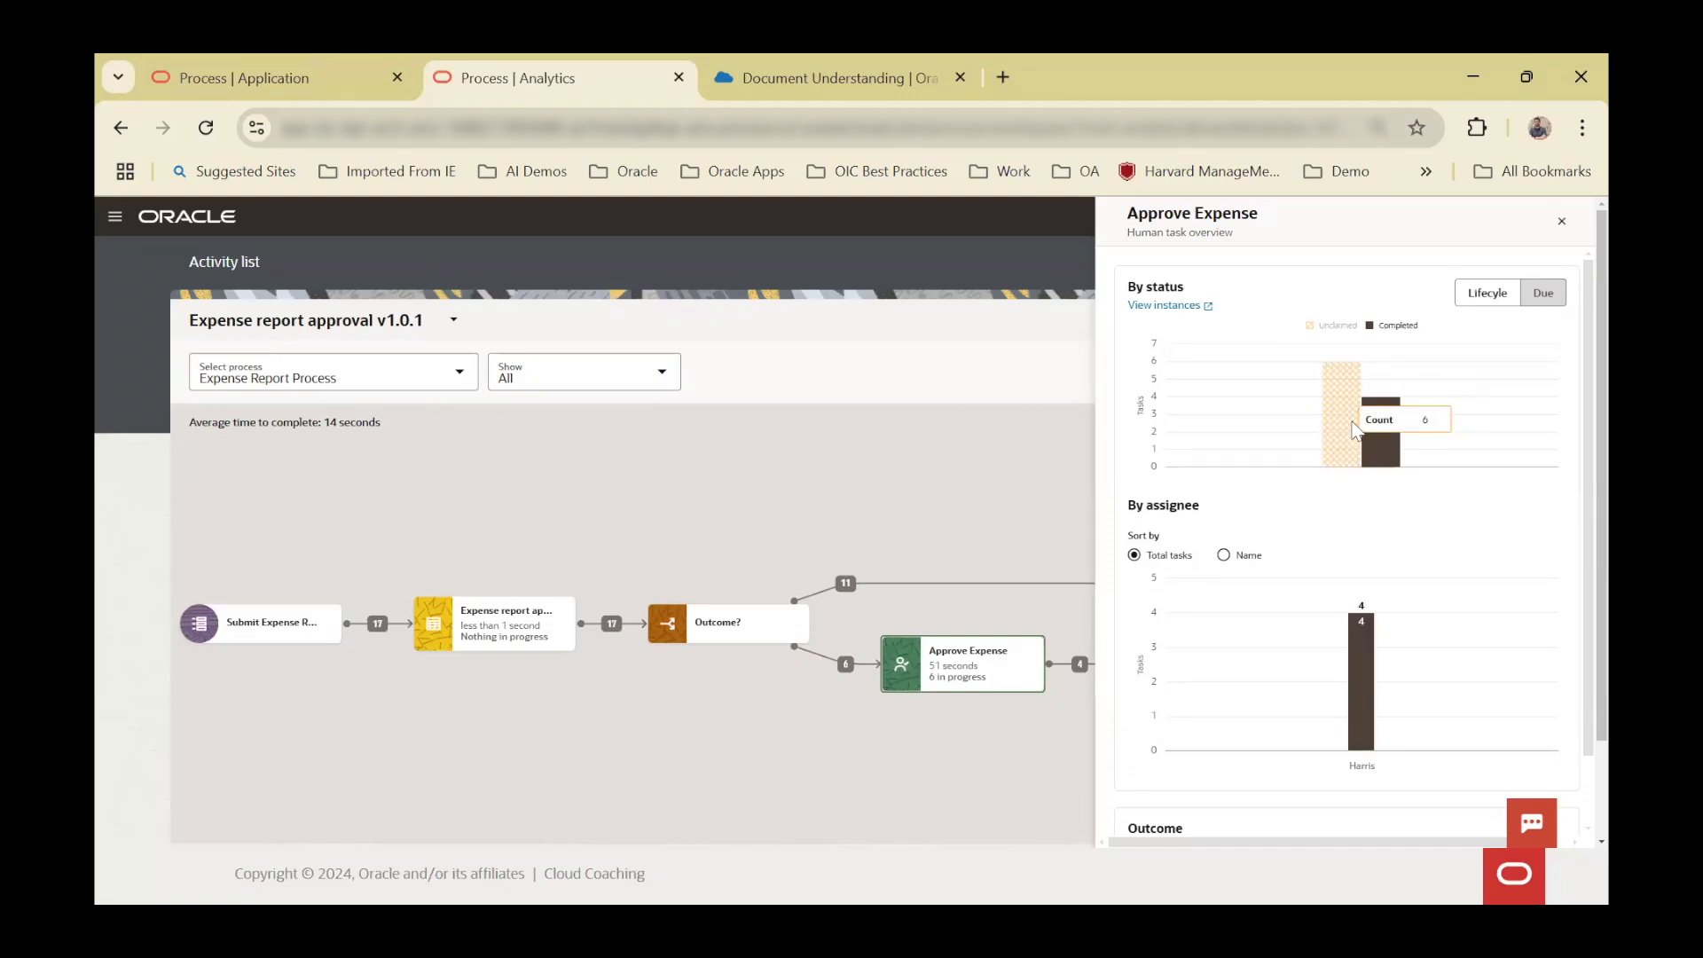
pyautogui.moveTo(1336, 415)
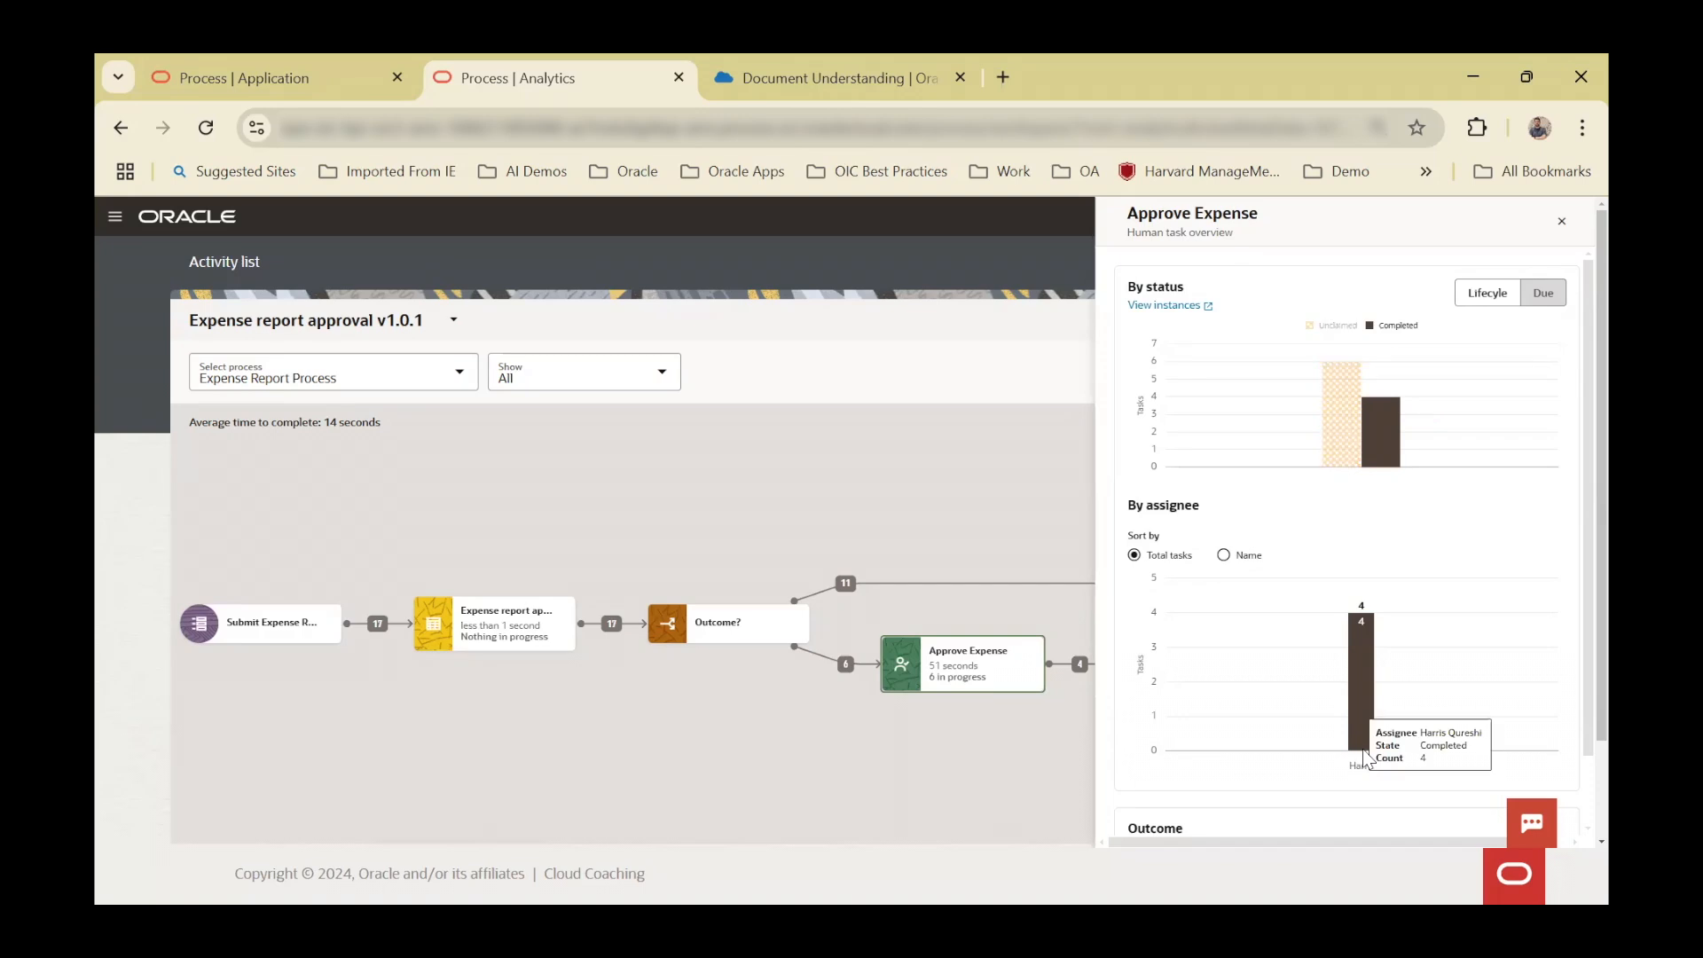
pyautogui.click(1559, 227)
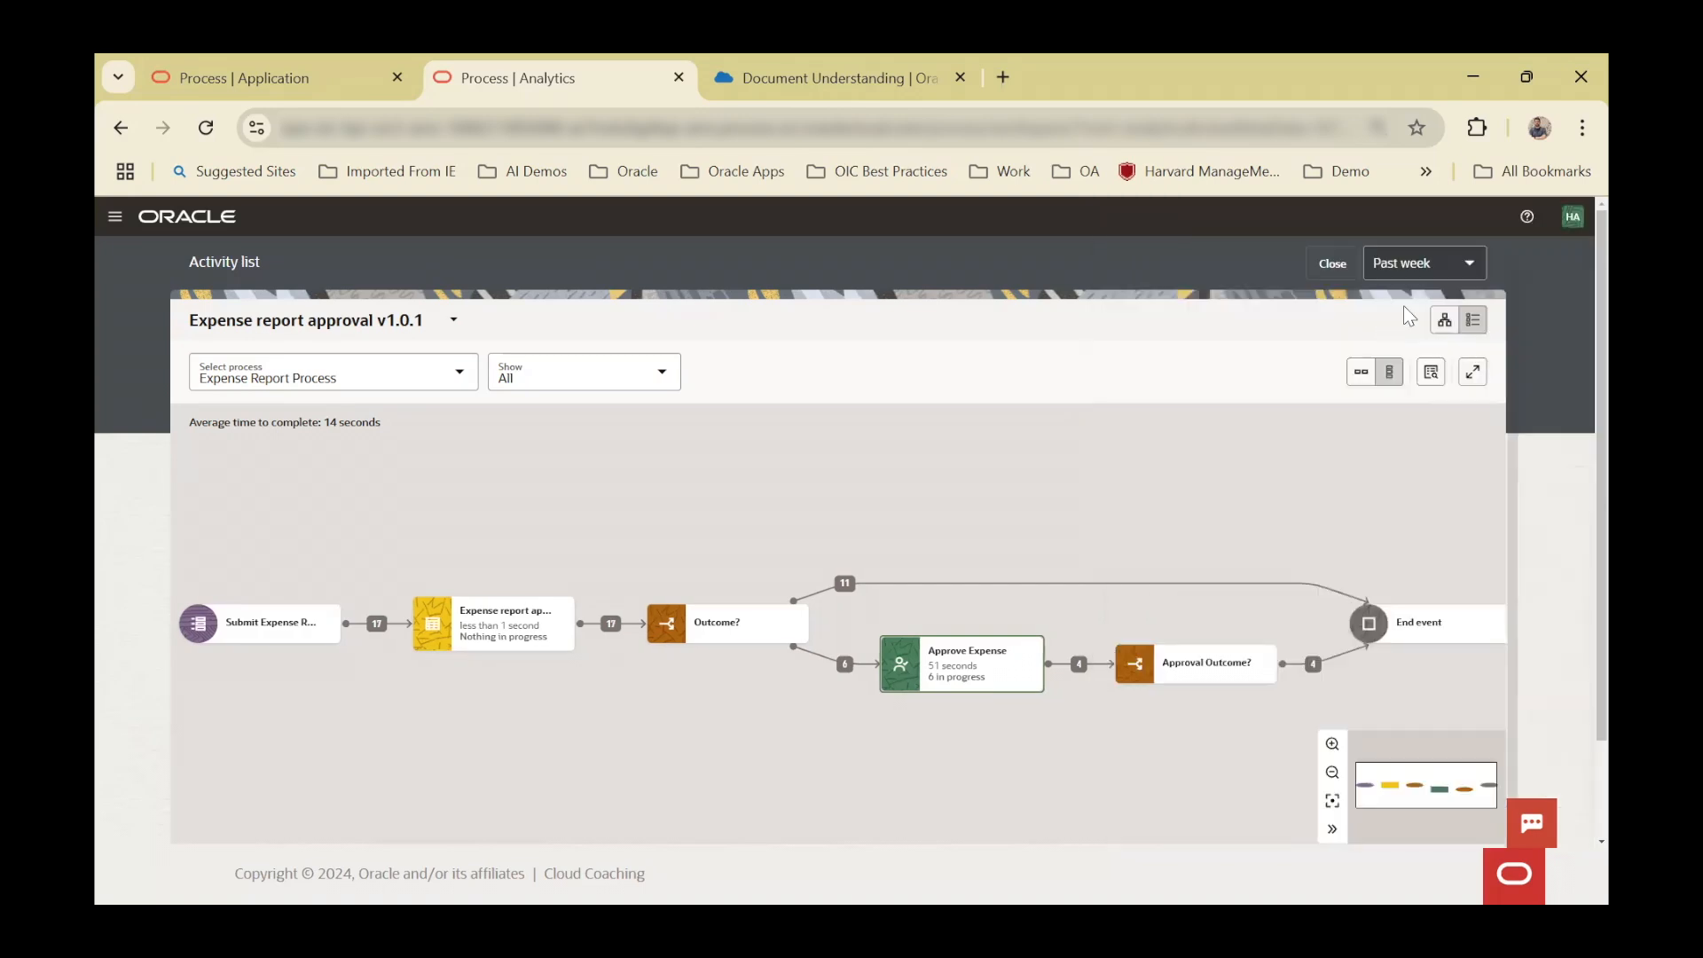
# - Set the activity list period to Past month and show the Approve Expense task overview
pyautogui.click(1444, 263)
pyautogui.click(1430, 353)
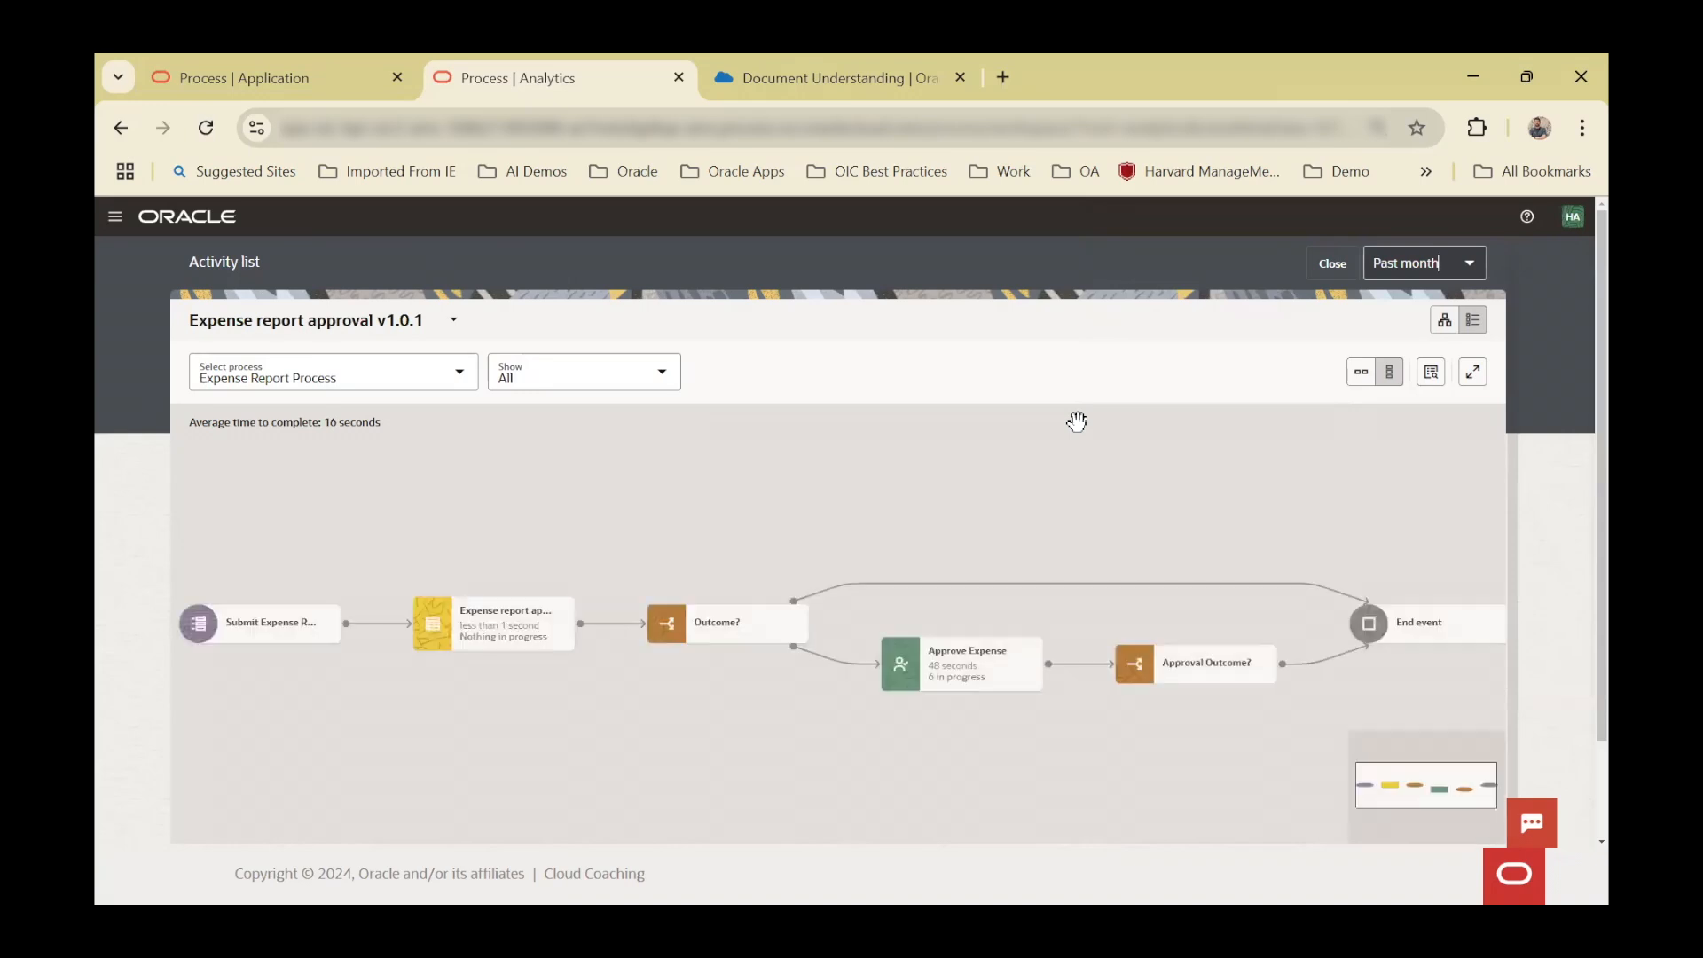
pyautogui.click(909, 678)
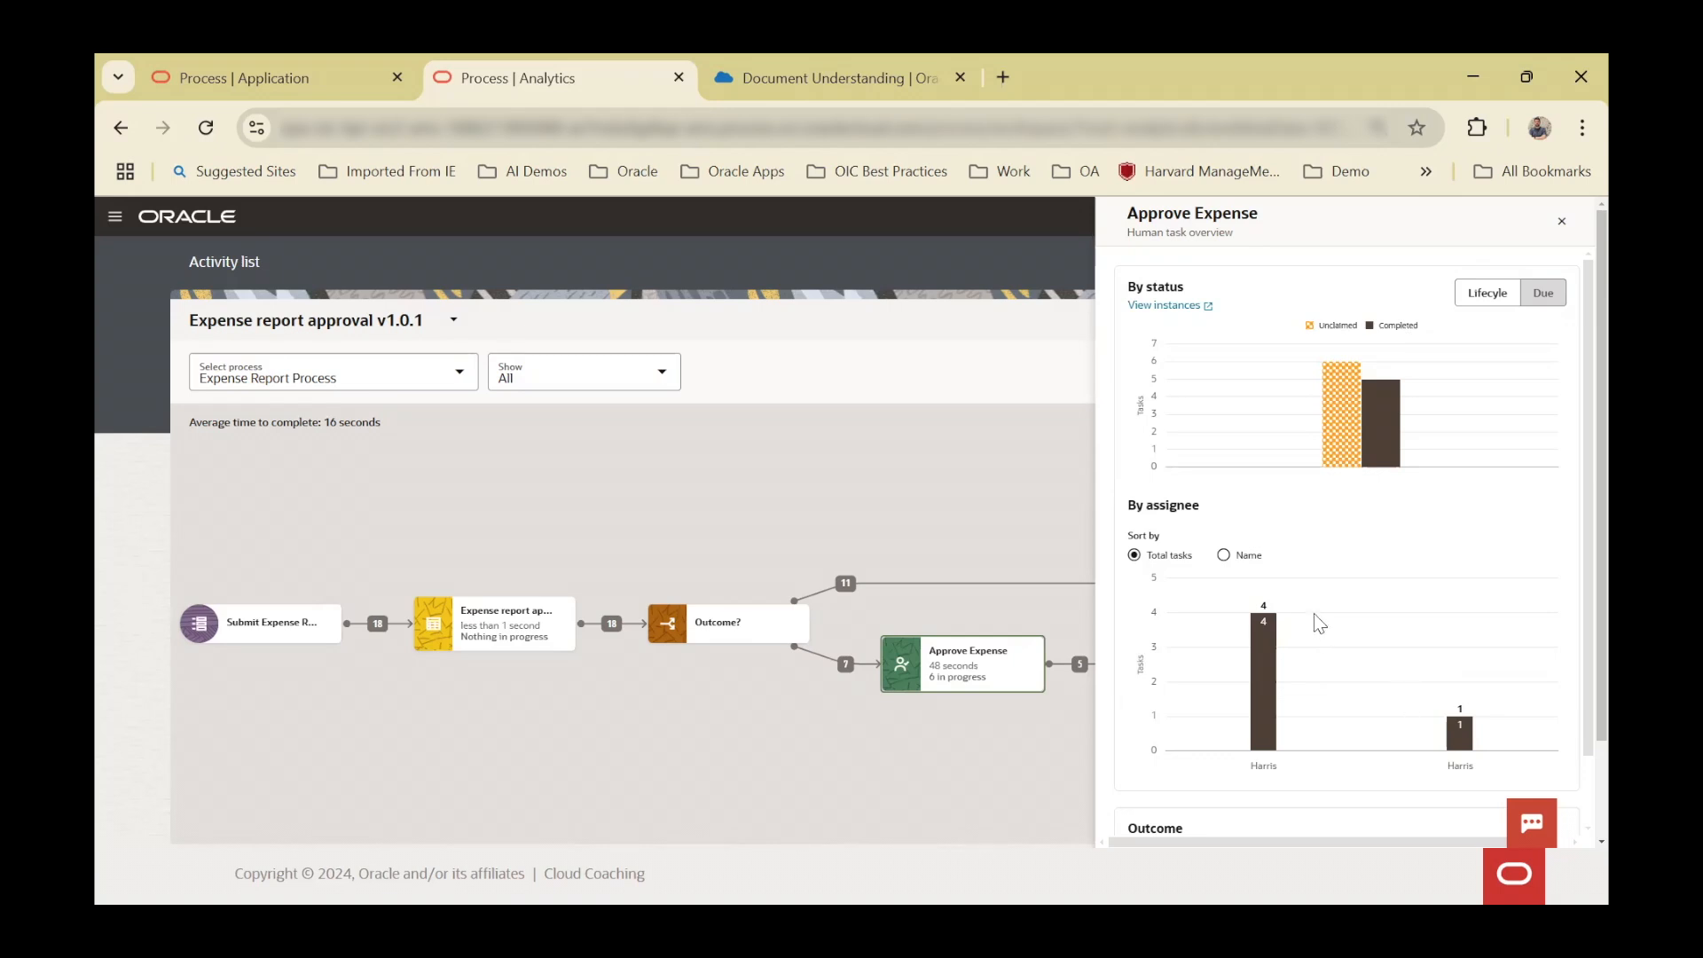
# - Switch to the Designer's process applications and start creating an application from a recipe
pyautogui.click(286, 66)
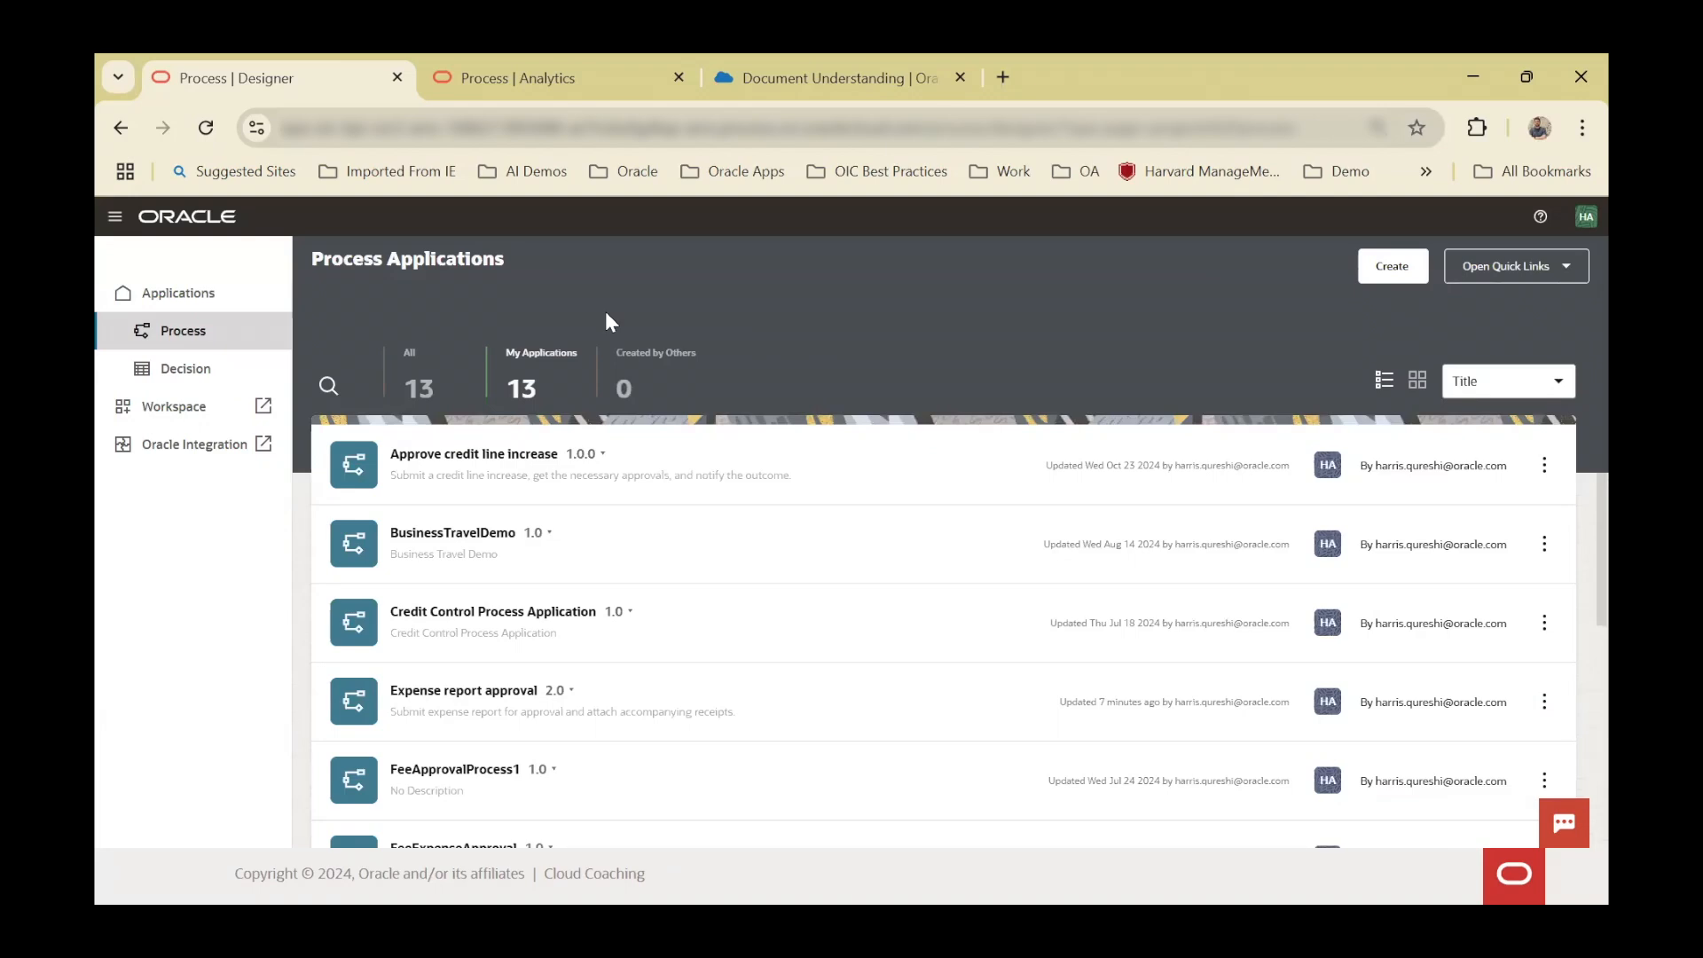
pyautogui.click(1386, 266)
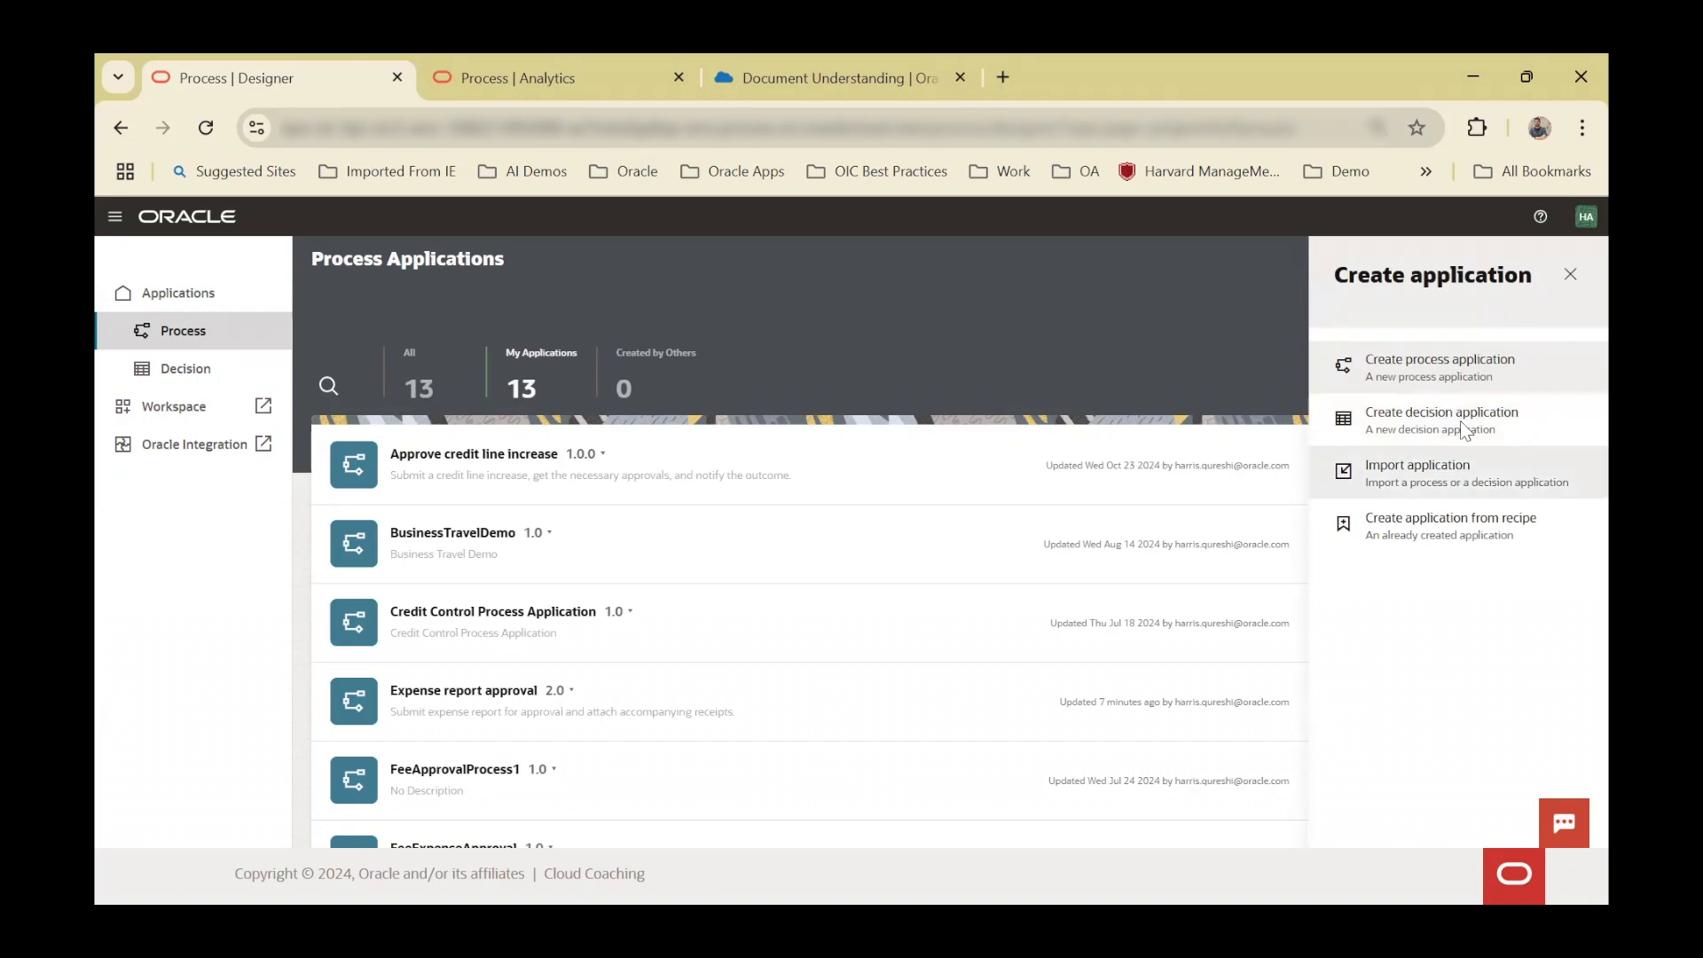
pyautogui.click(1444, 525)
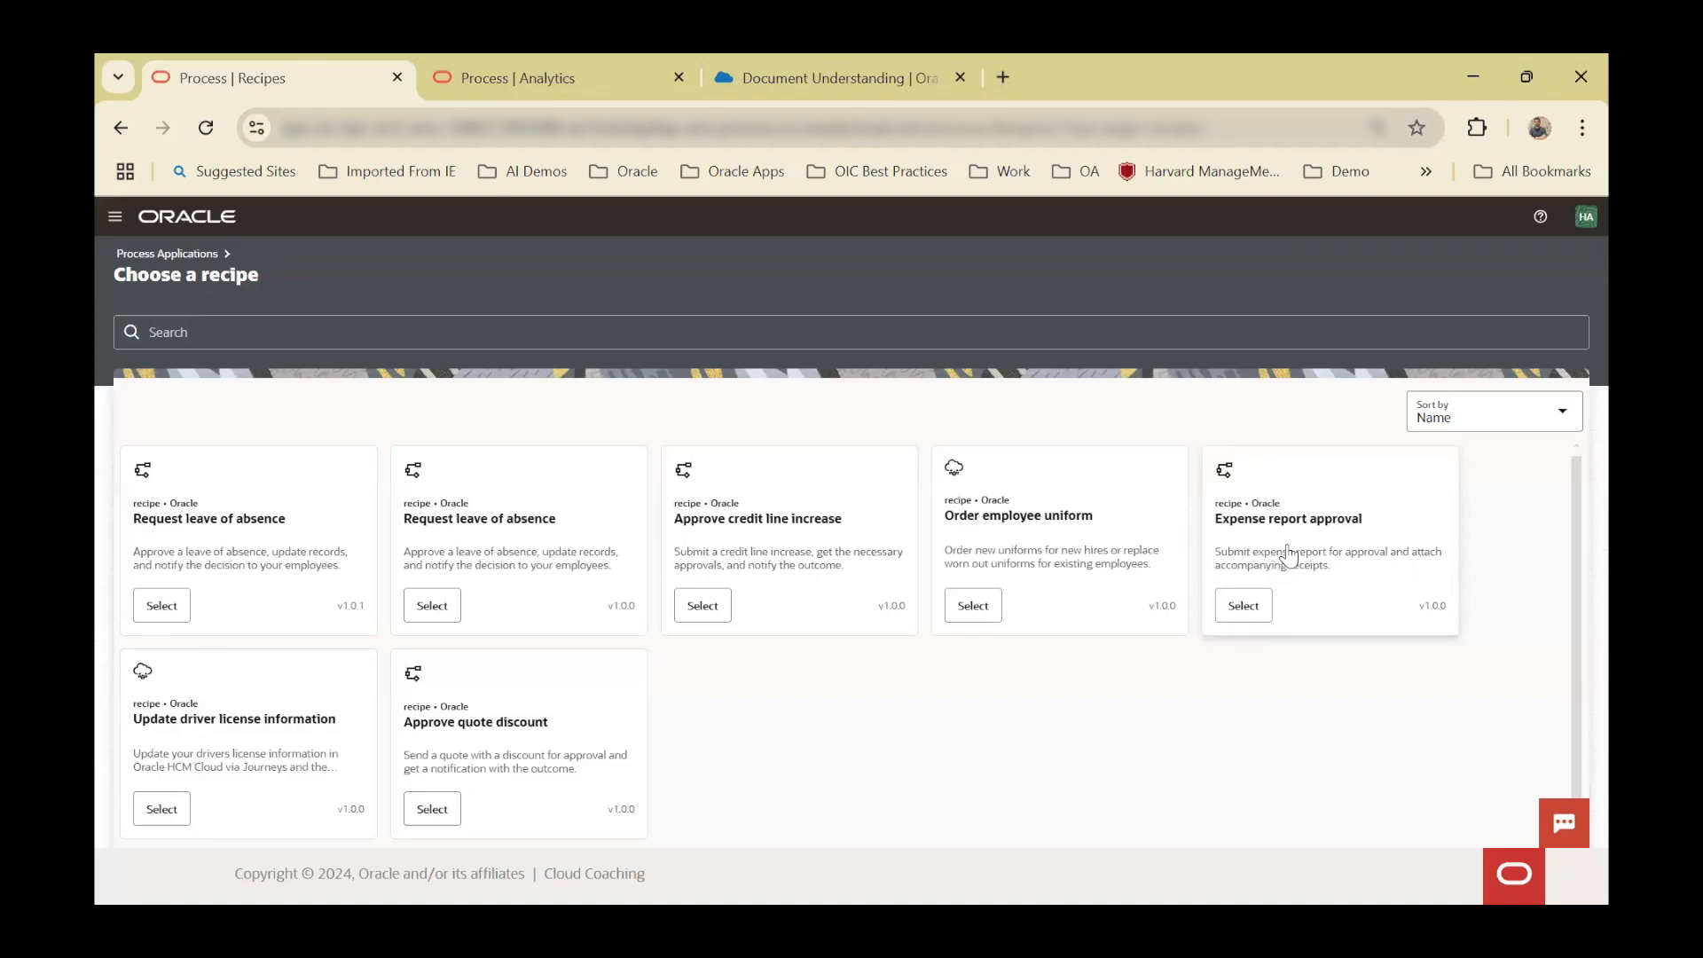
# - Create an application from the Expense report approval recipe, named "Expense report approval Developer Coaching", keeping the default identifier
pyautogui.click(1245, 612)
pyautogui.click(1514, 419)
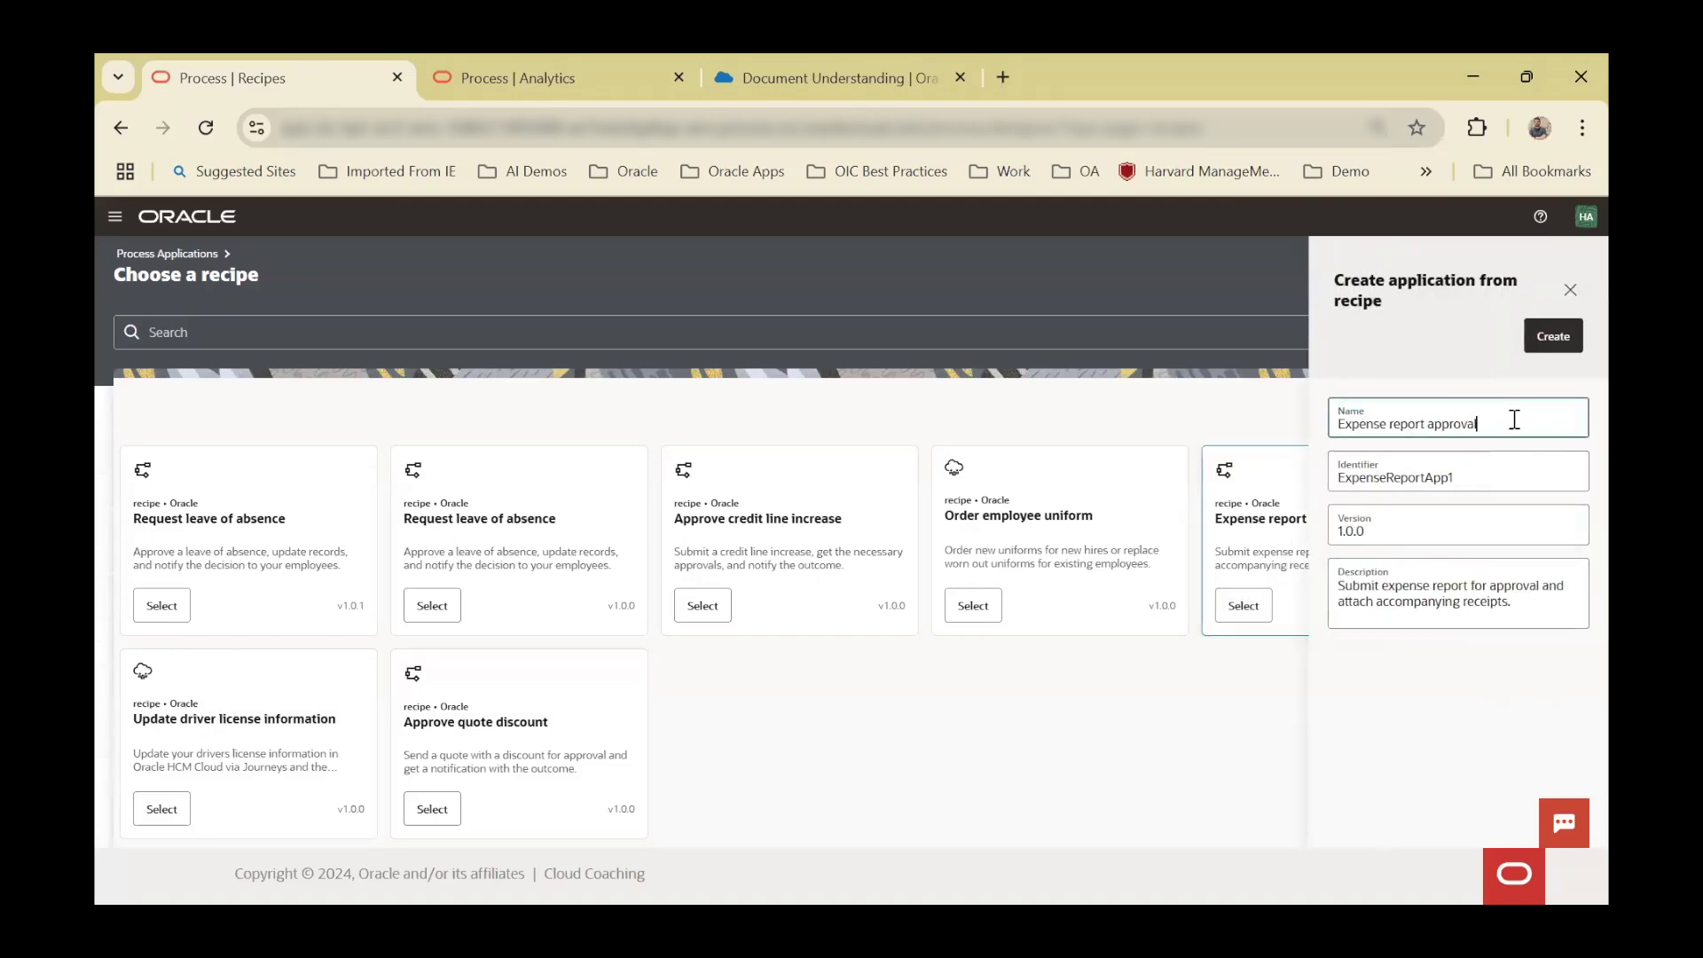
pyautogui.click(1513, 415)
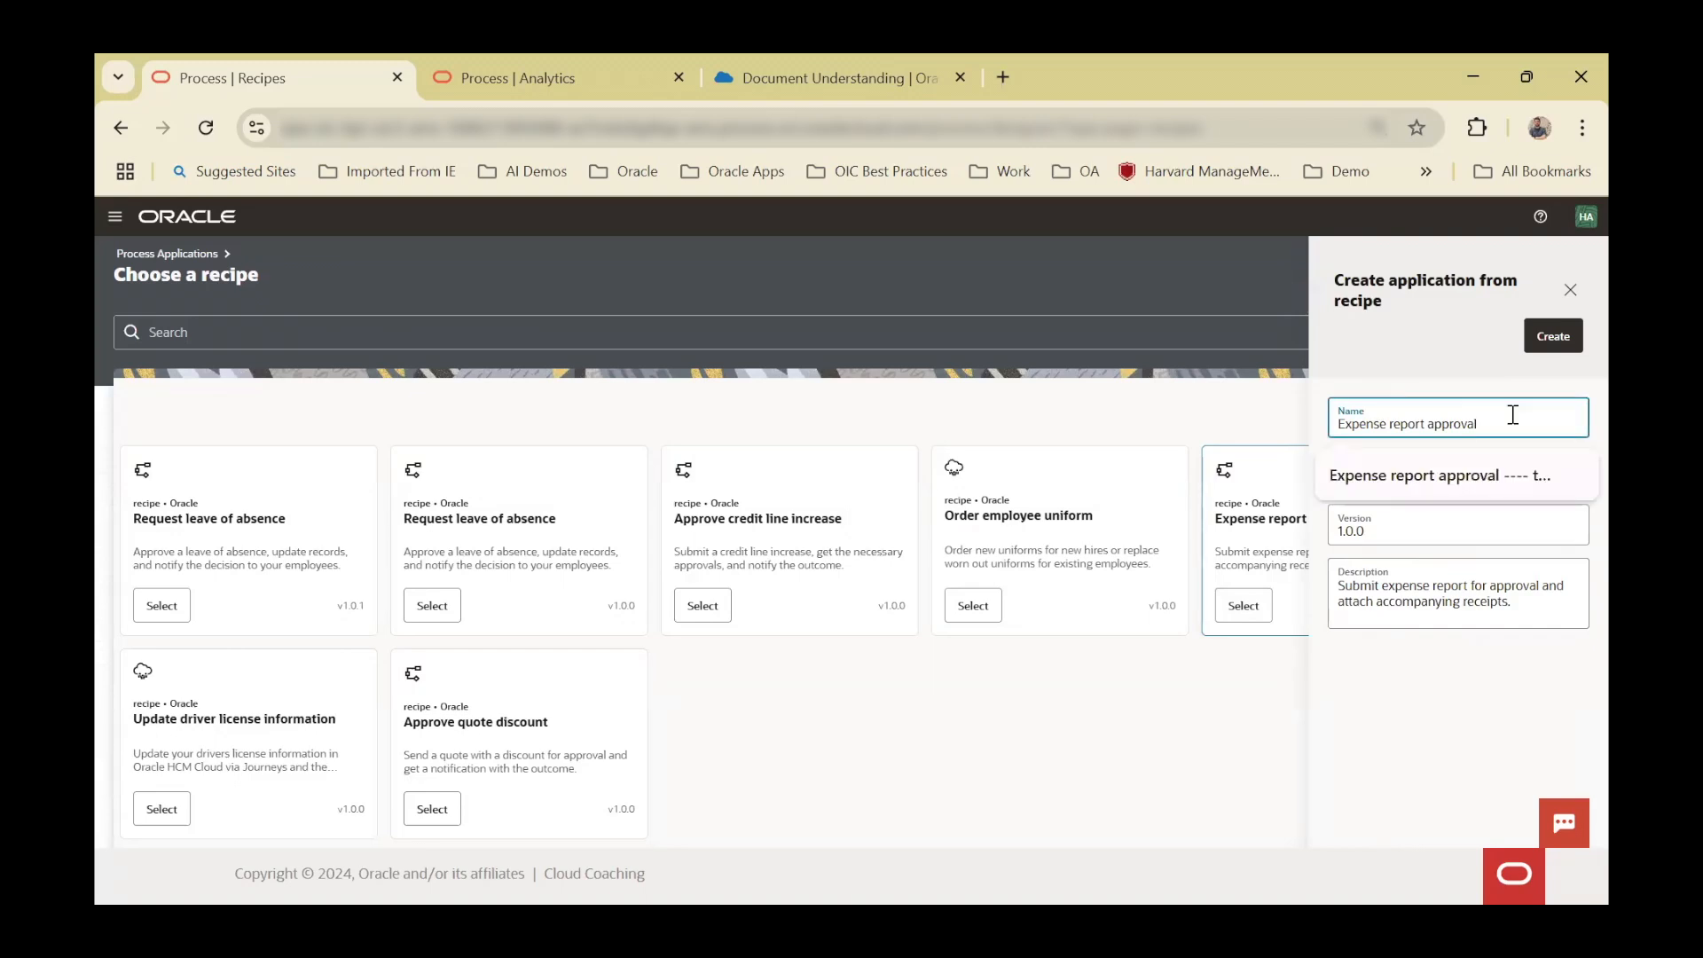
pyautogui.write('Developer Coaching')
pyautogui.click(1518, 481)
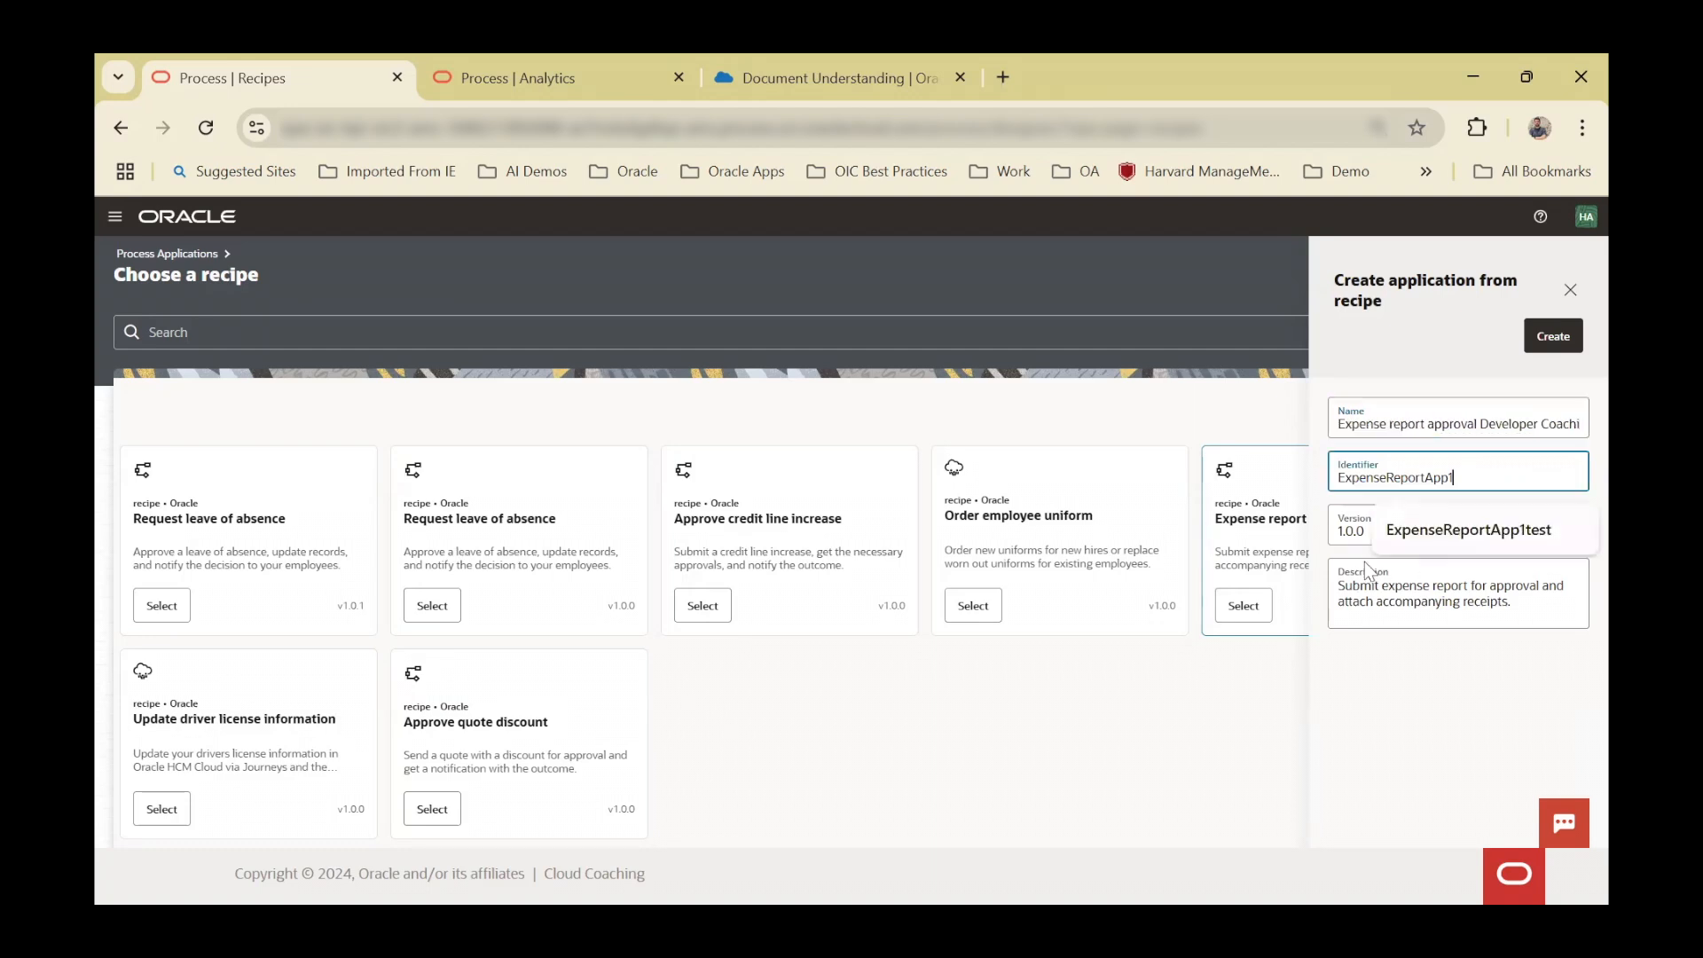
pyautogui.click(1561, 344)
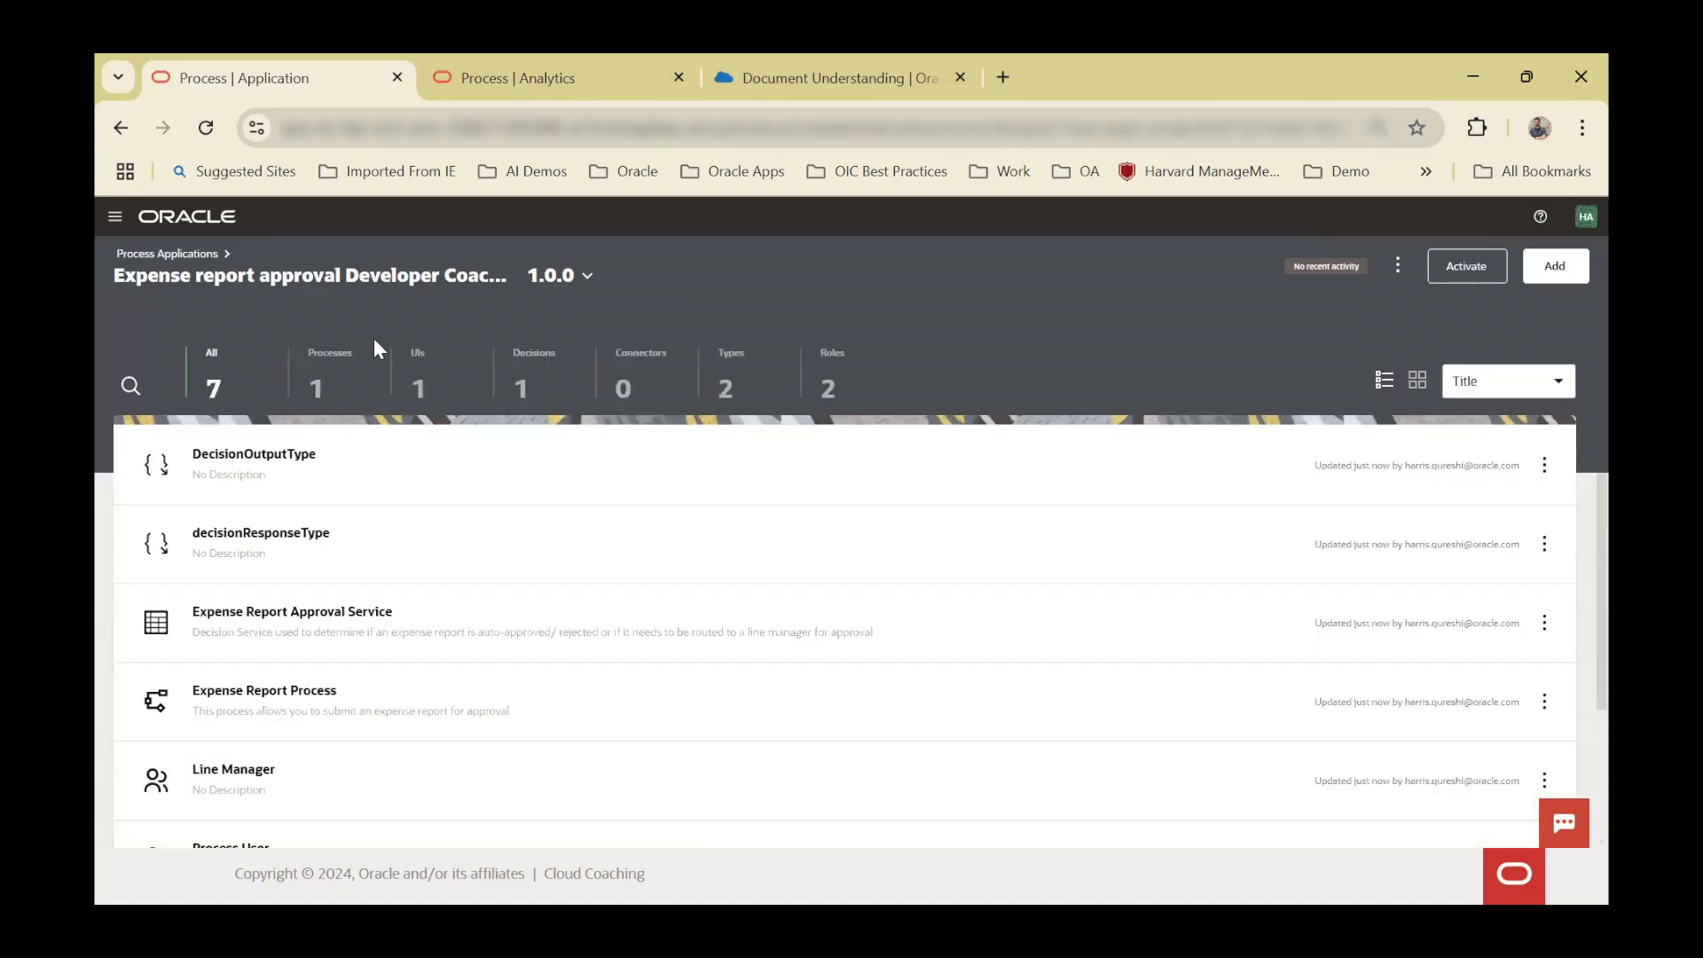
# - Filter the new application's components to processes and open Expense Report Process
pyautogui.click(358, 388)
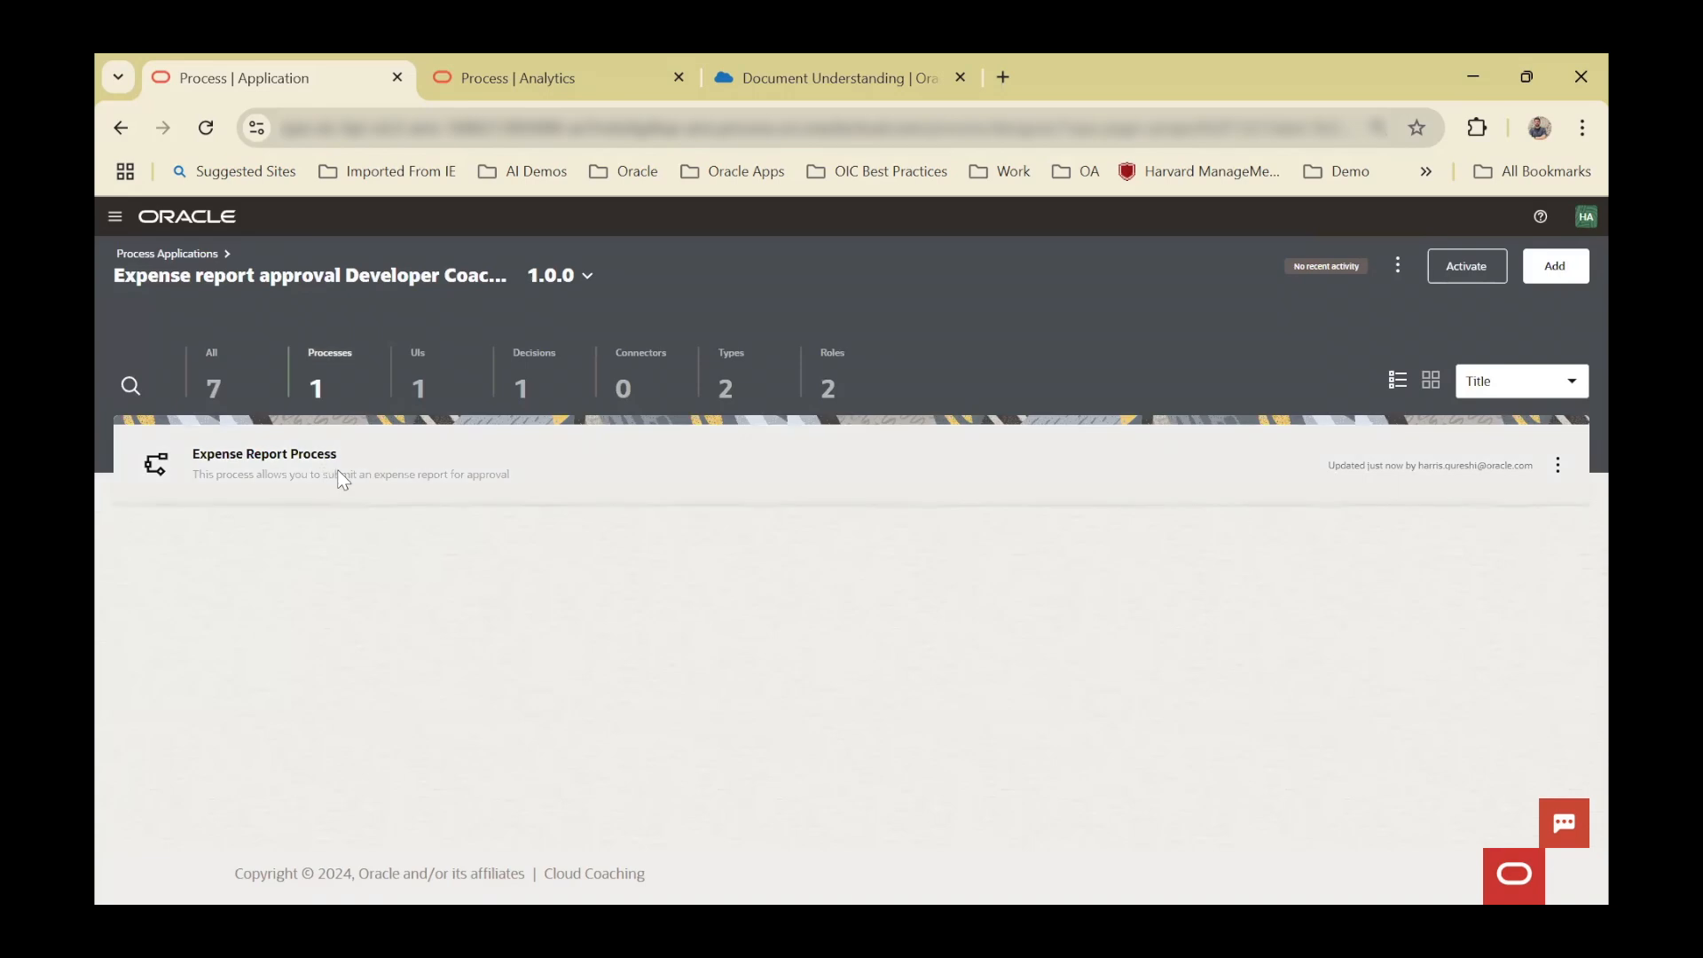
pyautogui.click(364, 455)
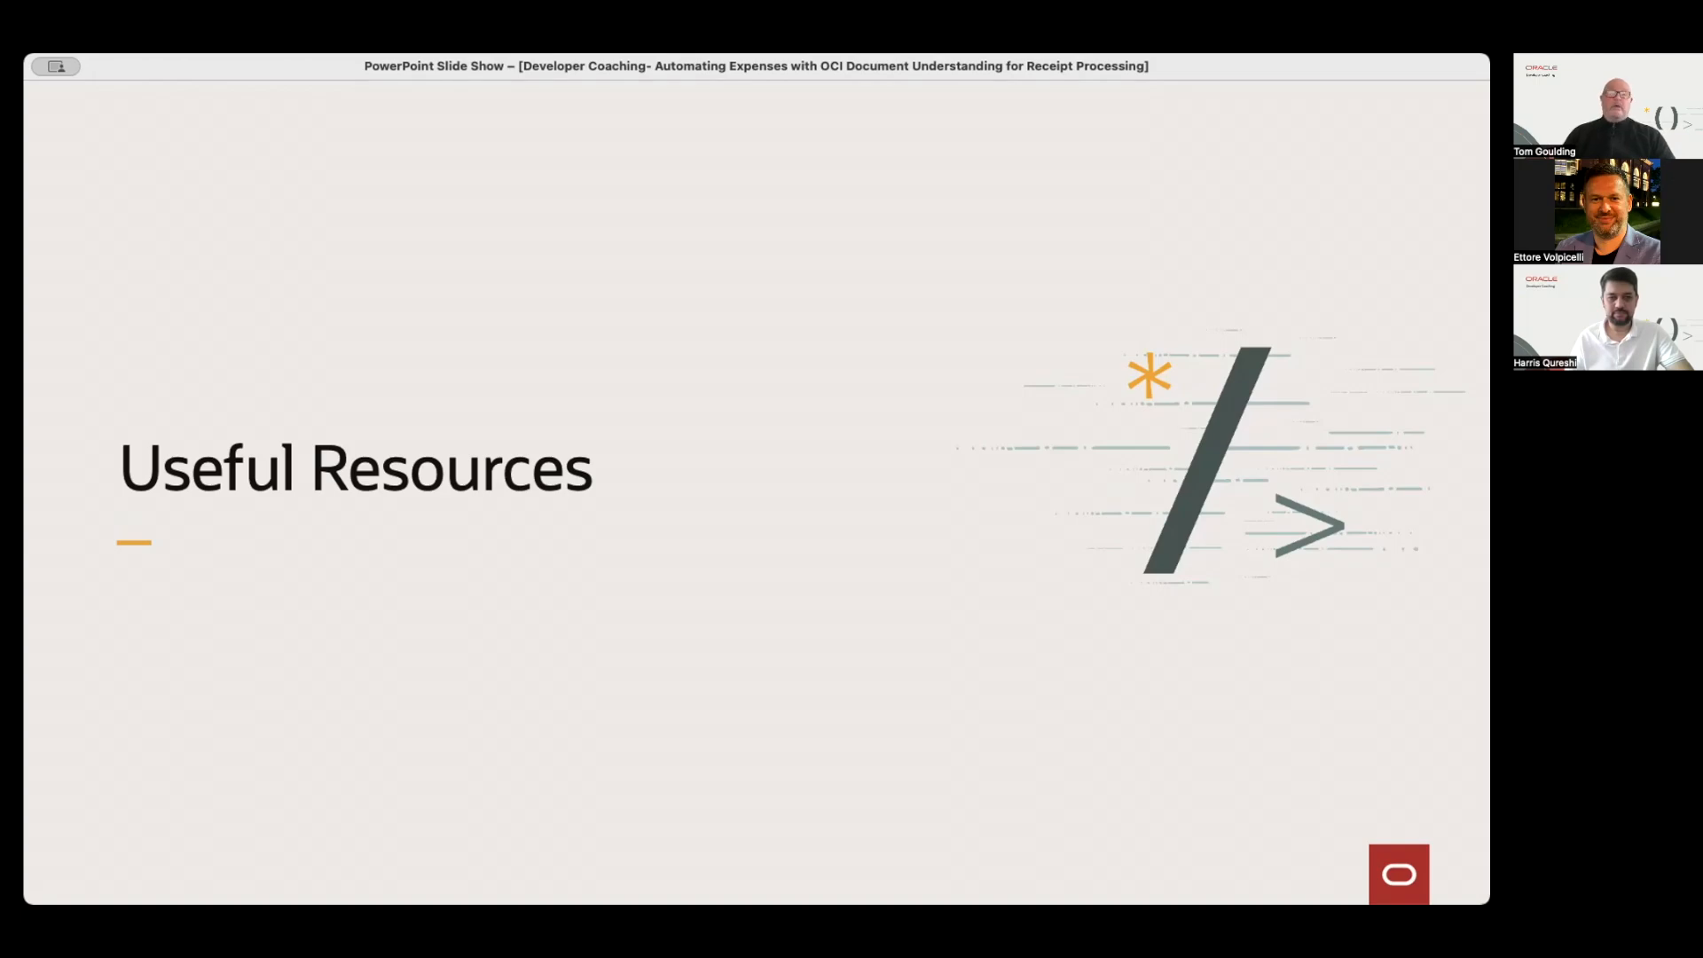
pyautogui.press('Right')
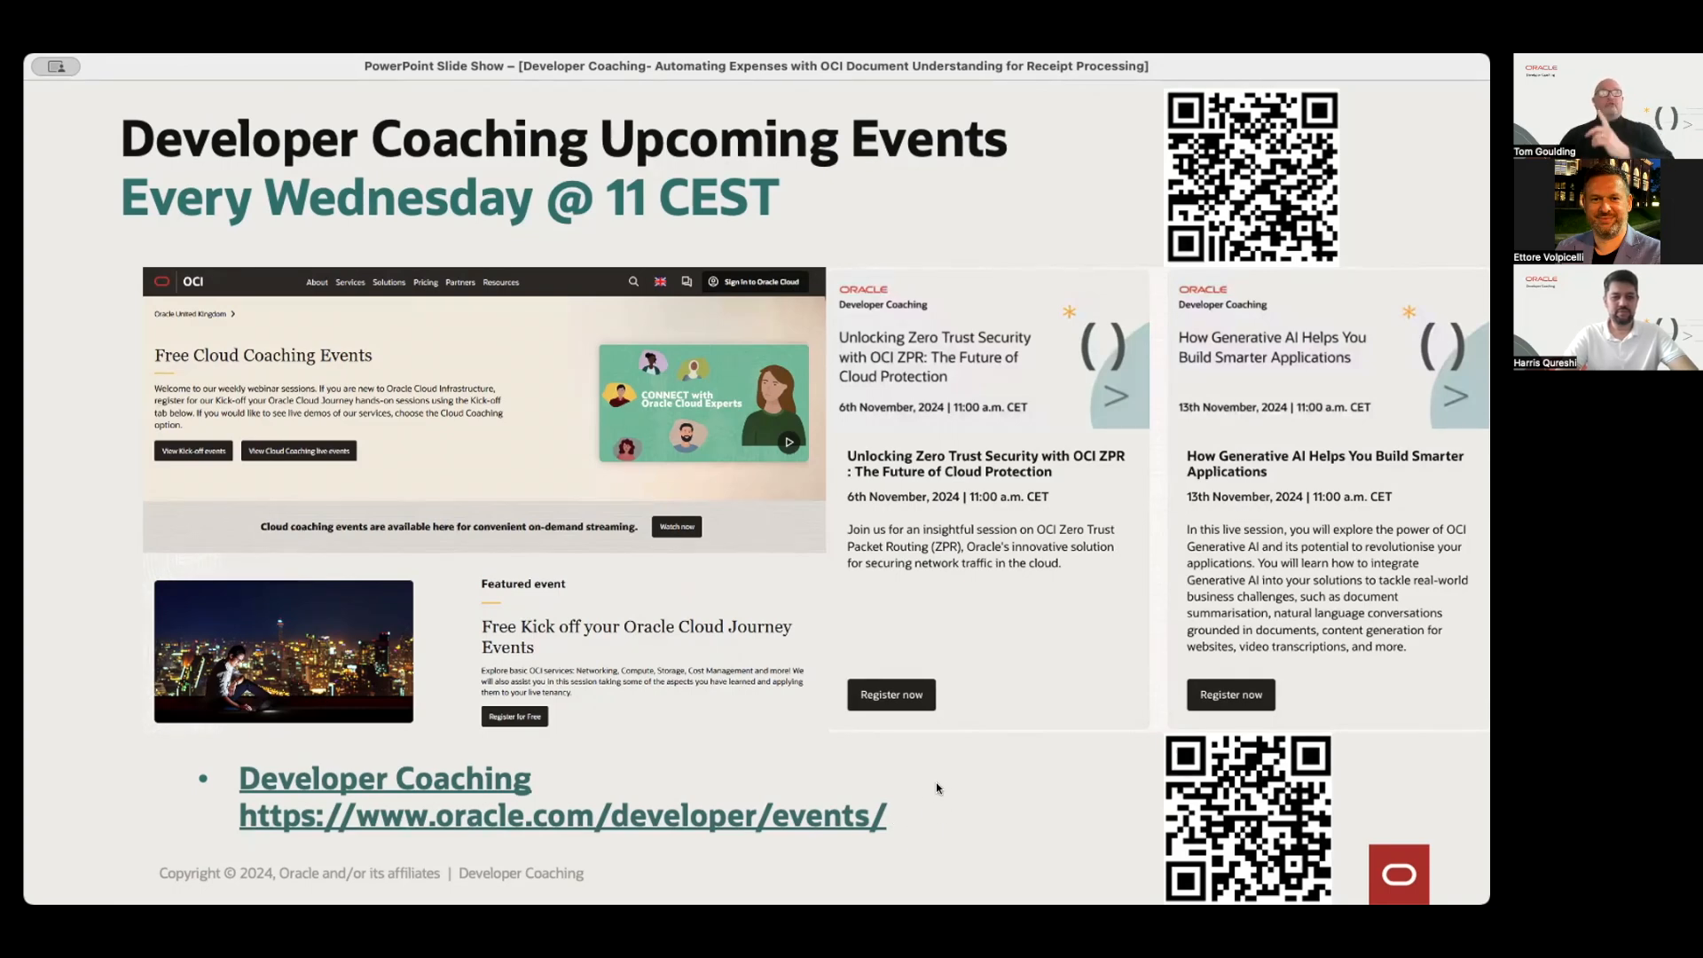
pyautogui.press('Right')
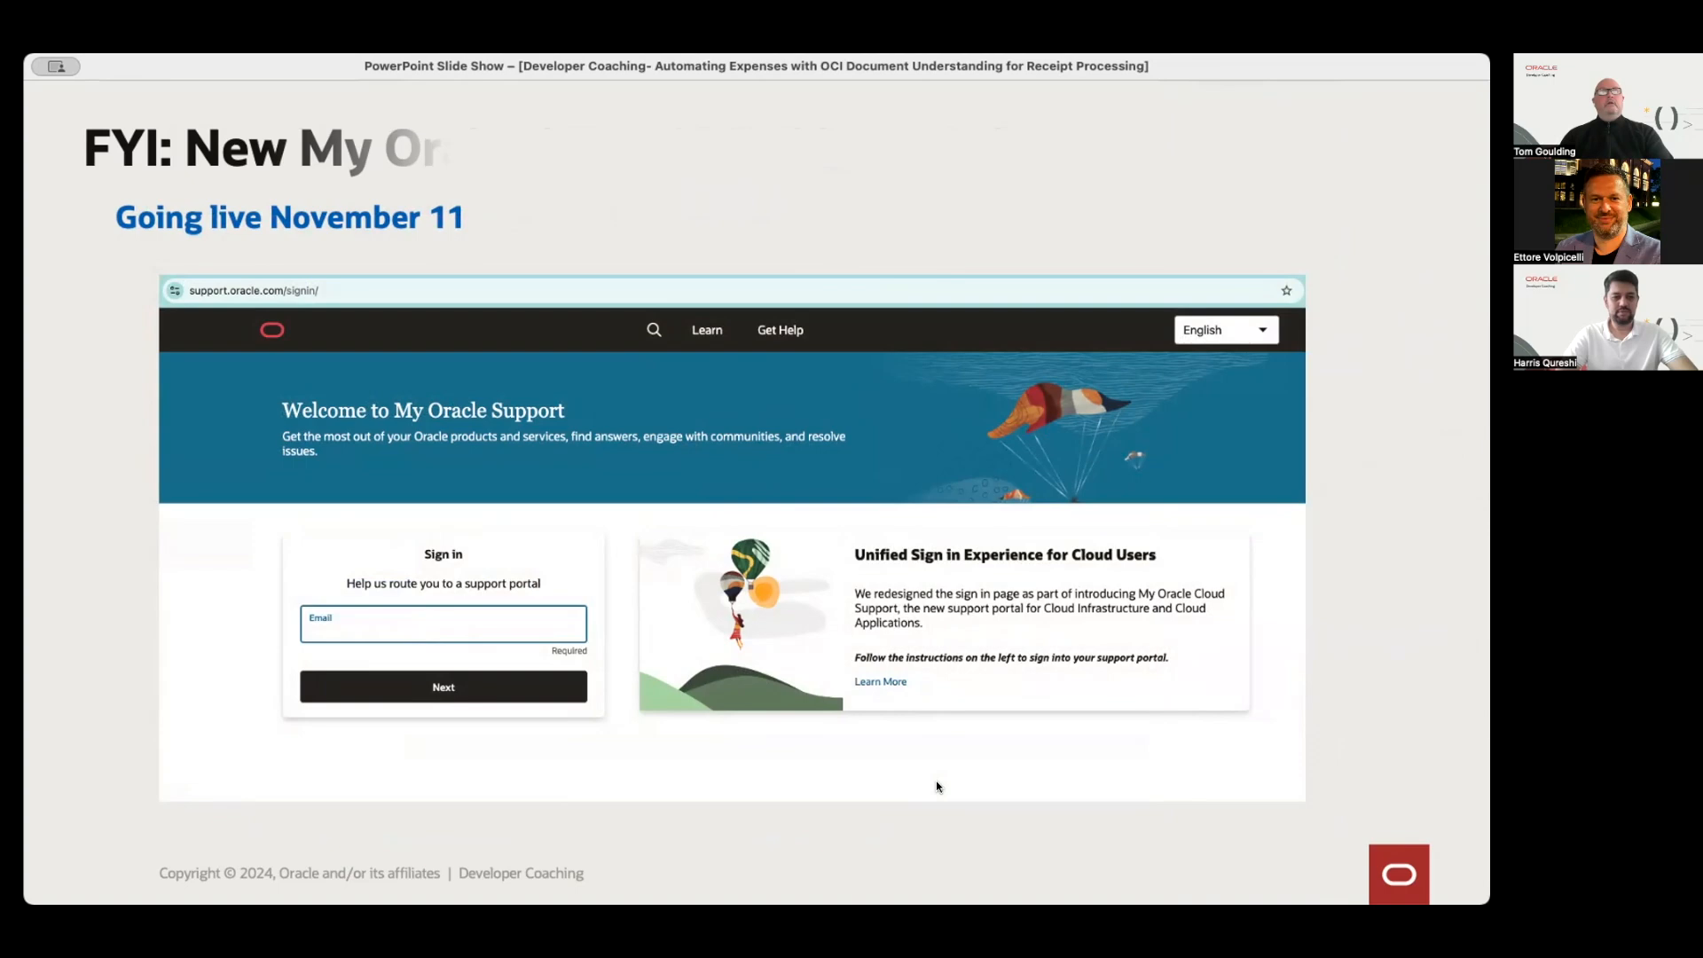